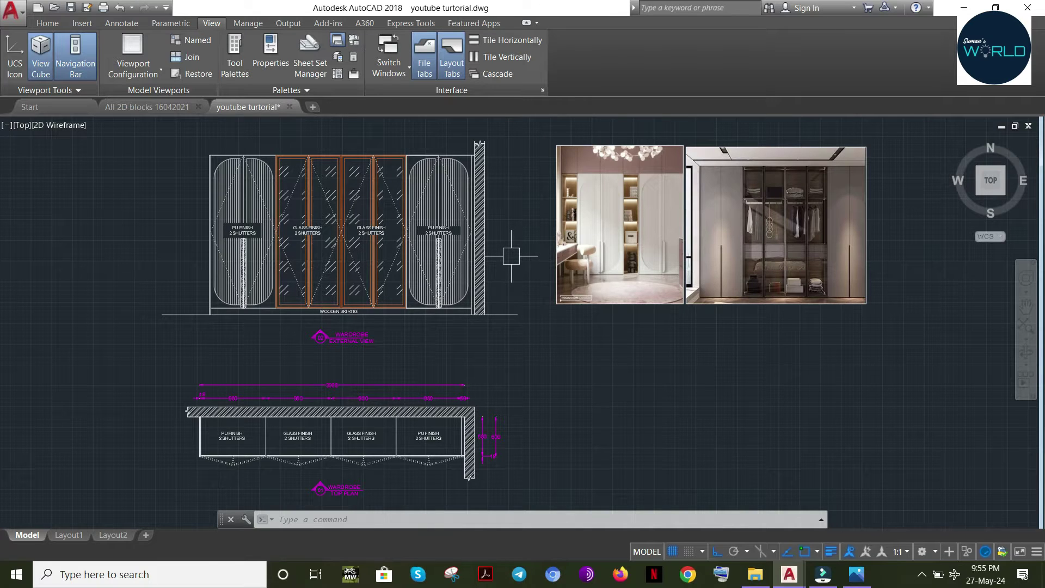
Examine the wardrobe external view, the top plan and the two reference photos beside them
middle_click_drag(505, 260, 496, 269)
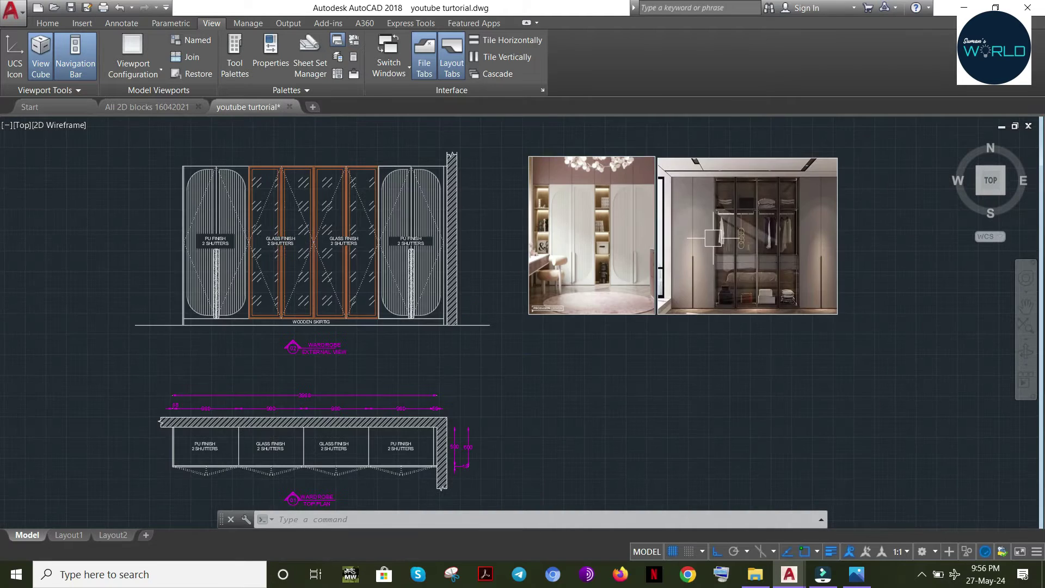
scroll(860, 408, "up", 3)
scroll(721, 388, "up", 2)
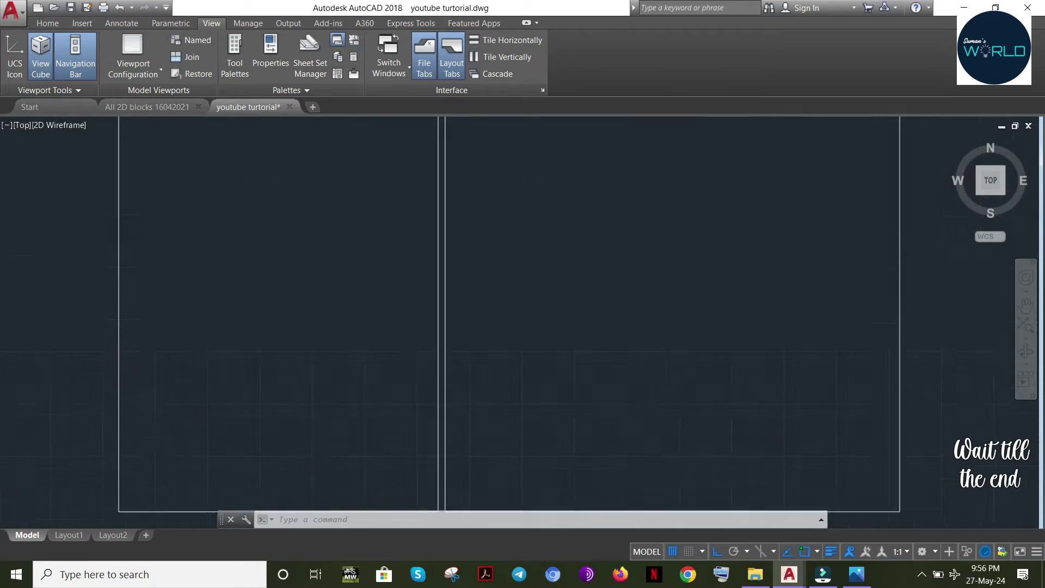
scroll(718, 320, "up", 3)
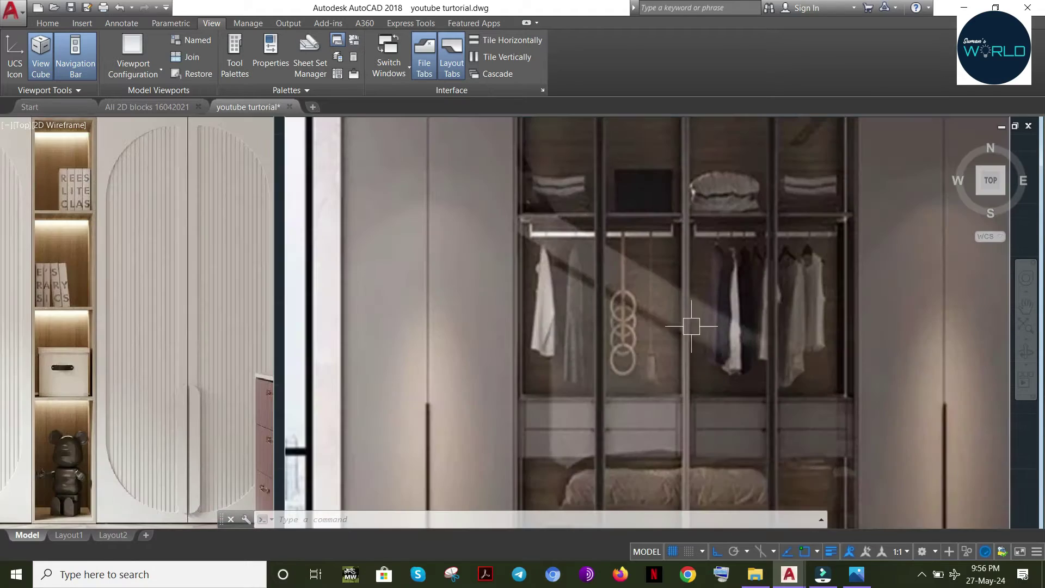
scroll(697, 327, "down", 3)
middle_click_drag(484, 403, 861, 319)
scroll(860, 319, "up", 4)
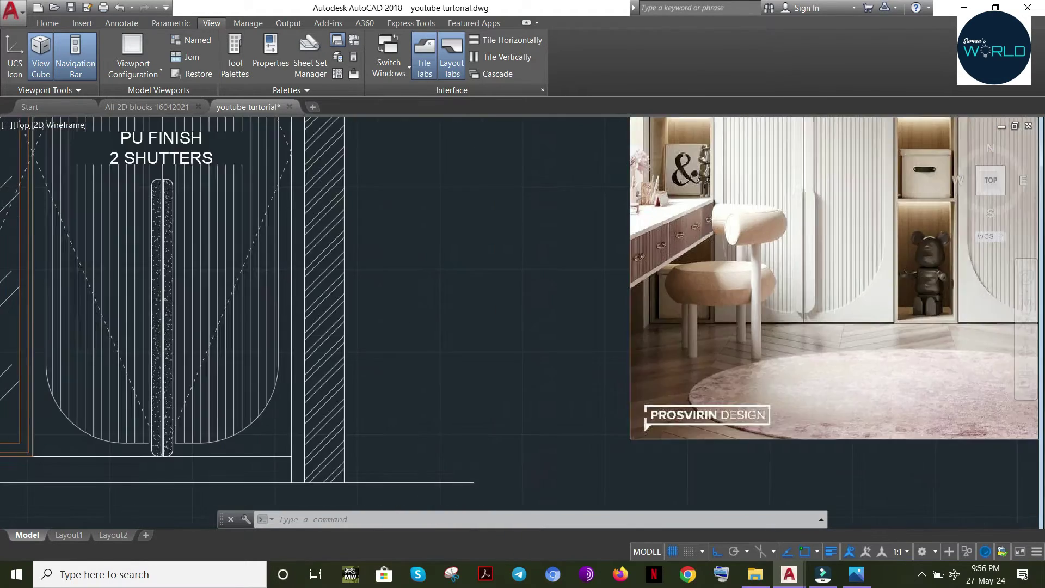
scroll(491, 375, "down", 4)
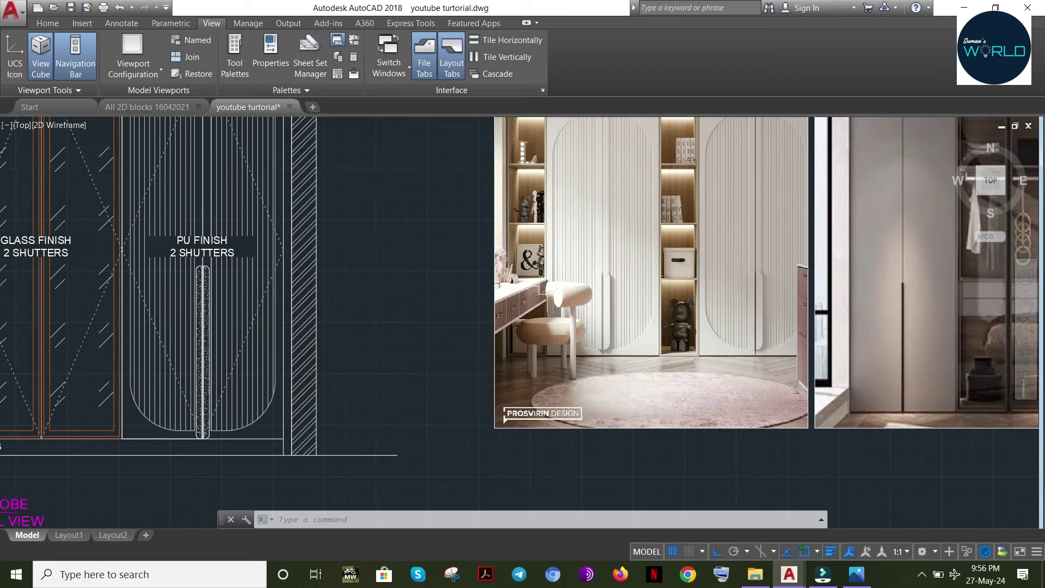
scroll(467, 335, "down", 10)
scroll(405, 392, "up", 6)
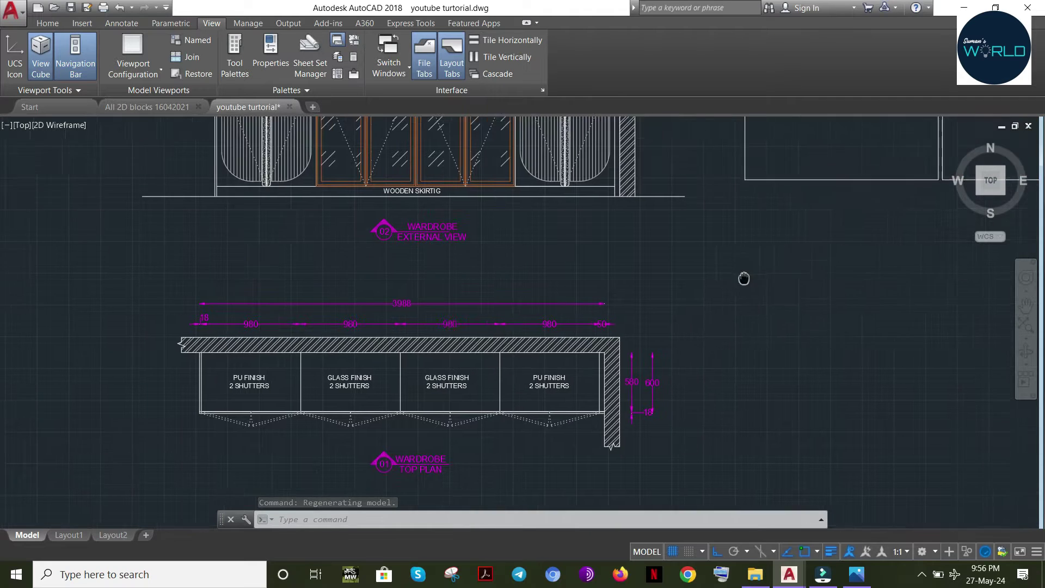
mouse_move(742, 277)
middle_mouse_down()
mouse_move(572, 350)
mouse_move(602, 350)
middle_mouse_up()
scroll(602, 350, "down", 2)
scroll(721, 272, "down", 4)
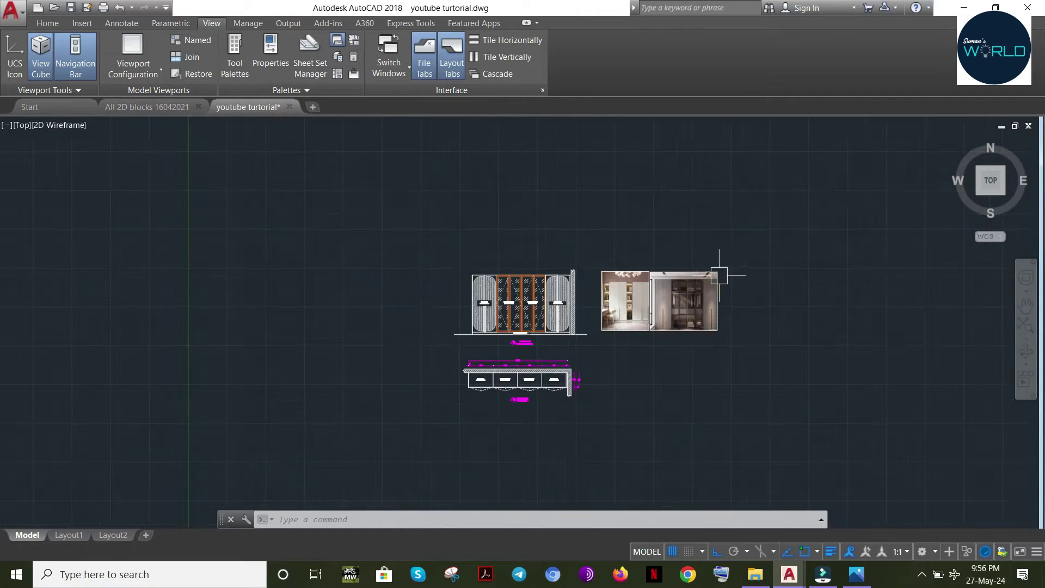
scroll(709, 257, "up", 1)
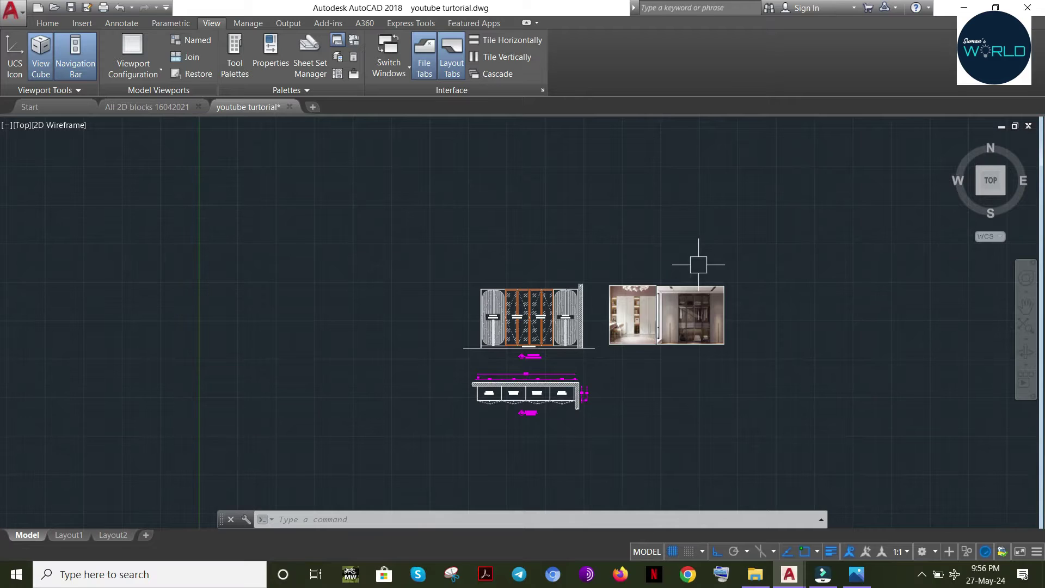
Move the two wardrobe reference photos upward, clear of the area beside the external view
right_click(699, 265)
left_click(739, 383)
mouse_move(739, 383)
left_mouse_down()
mouse_move(708, 205)
mouse_move(757, 244)
left_mouse_up()
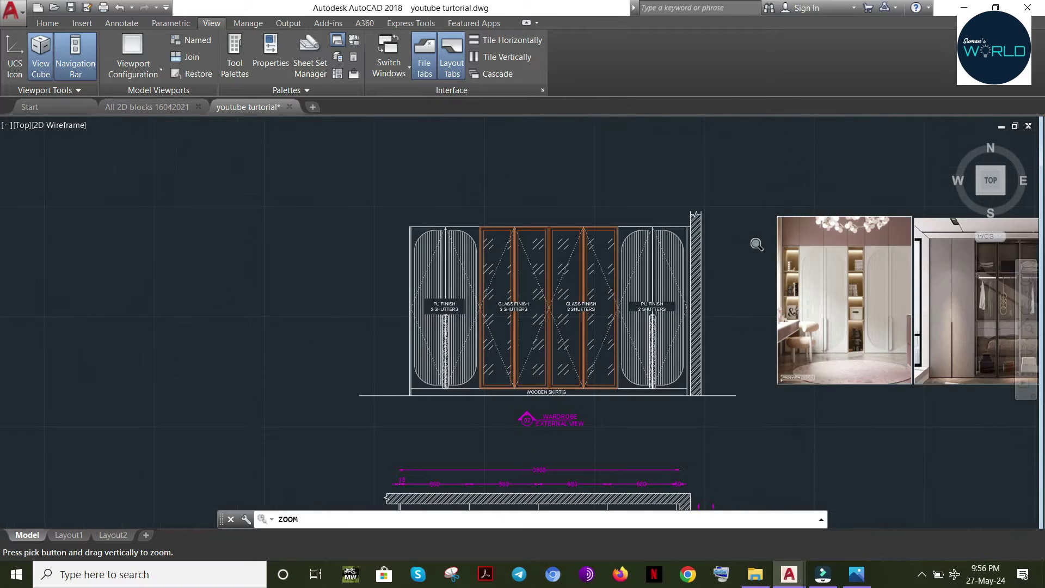
middle_click_drag(757, 244, 416, 272)
key("Escape")
left_click(637, 172)
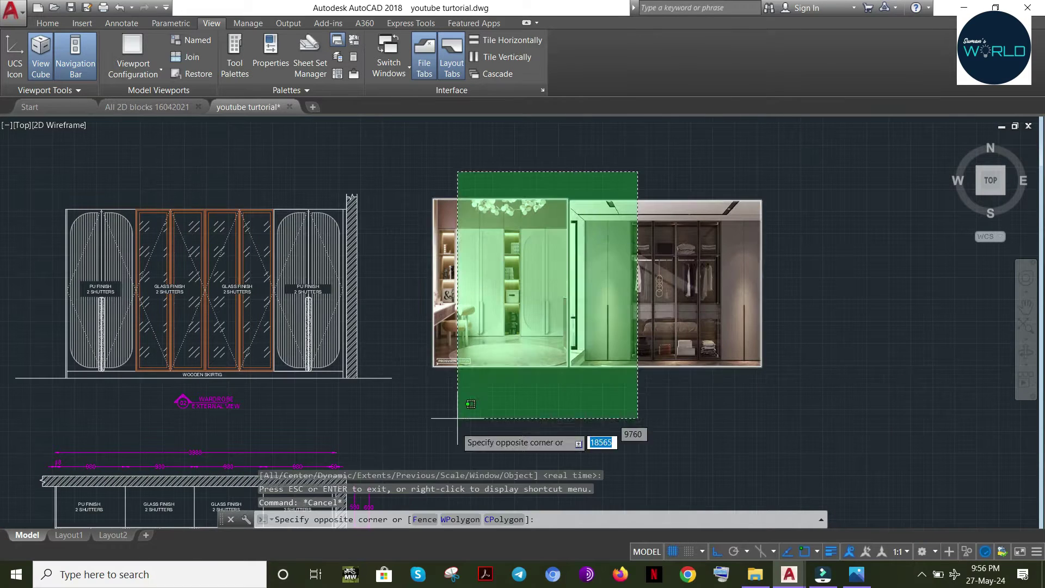
left_click(458, 418)
middle_click_drag(481, 394, 647, 370)
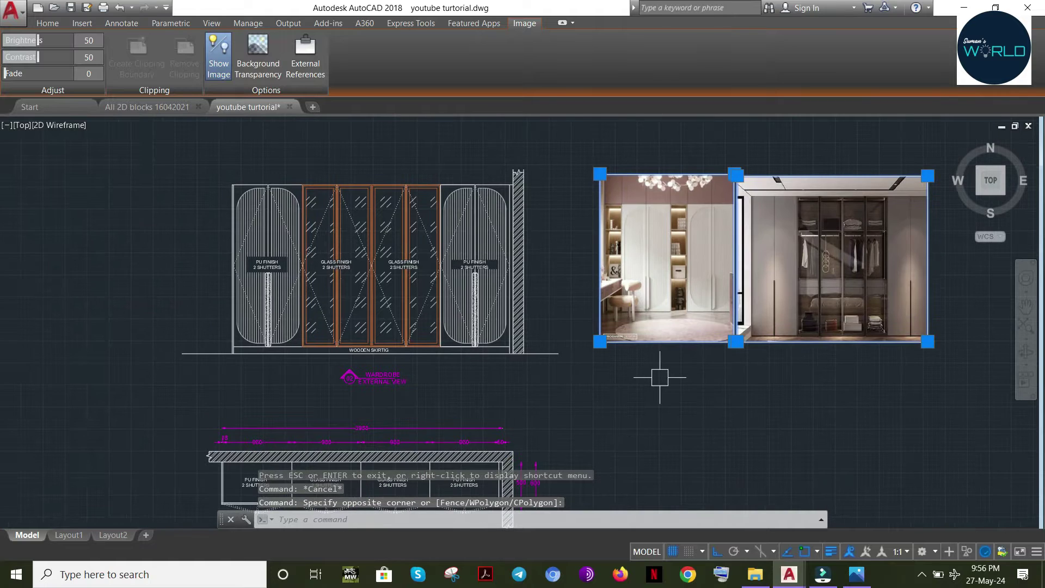
key("Return")
left_click(762, 424)
middle_click_drag(664, 245, 693, 430)
left_click(692, 275)
key("Escape")
Copy the wardrobe external elevation, with its side wall and floor line, horizontally into the empty space on its right
scroll(590, 338, "down", 2)
middle_click_drag(574, 436, 551, 254)
key("Escape")
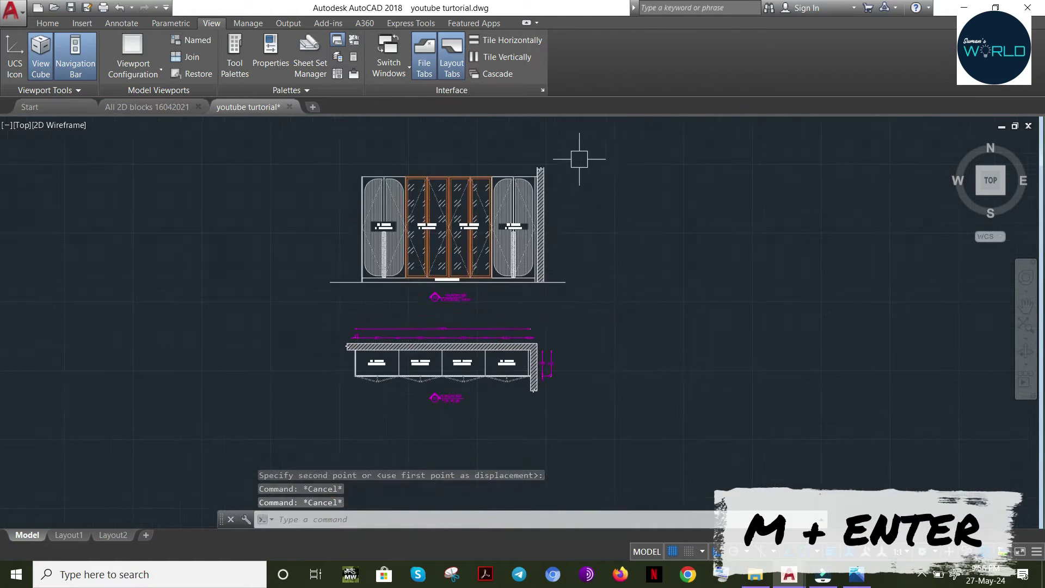
left_click(589, 140)
left_click(310, 286)
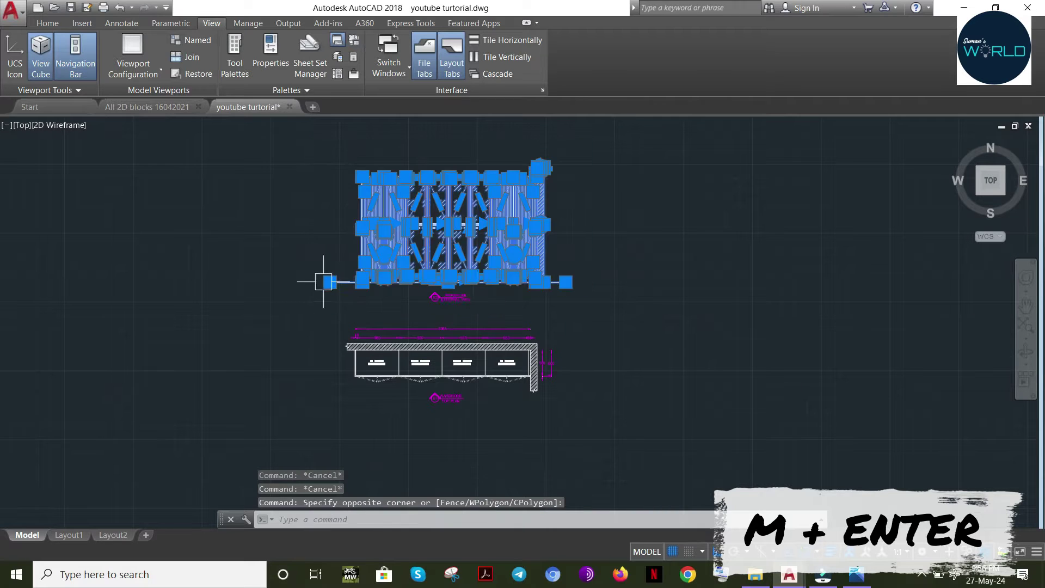
scroll(476, 297, "down", 2)
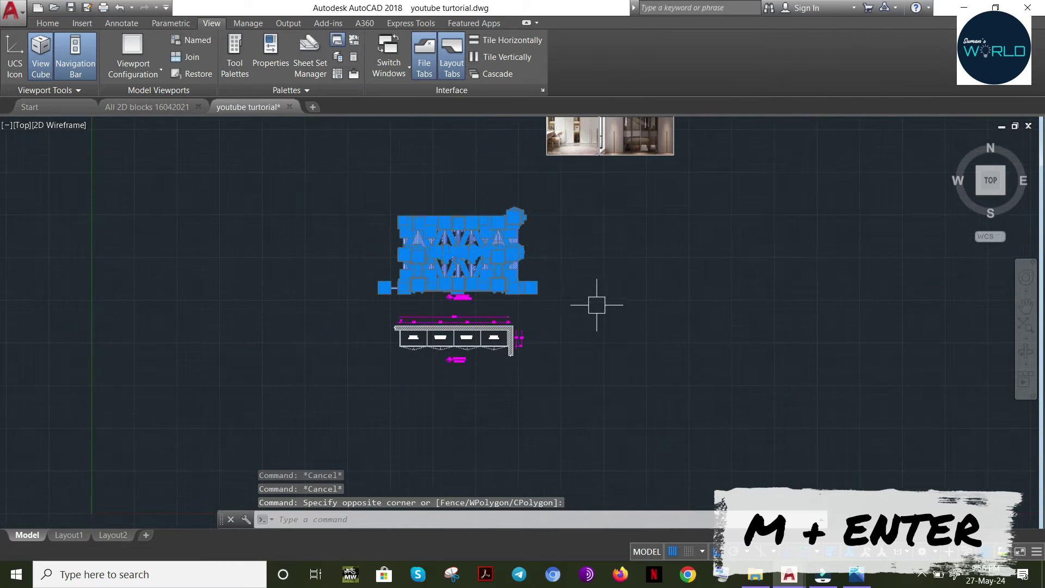
key("BackSpace")
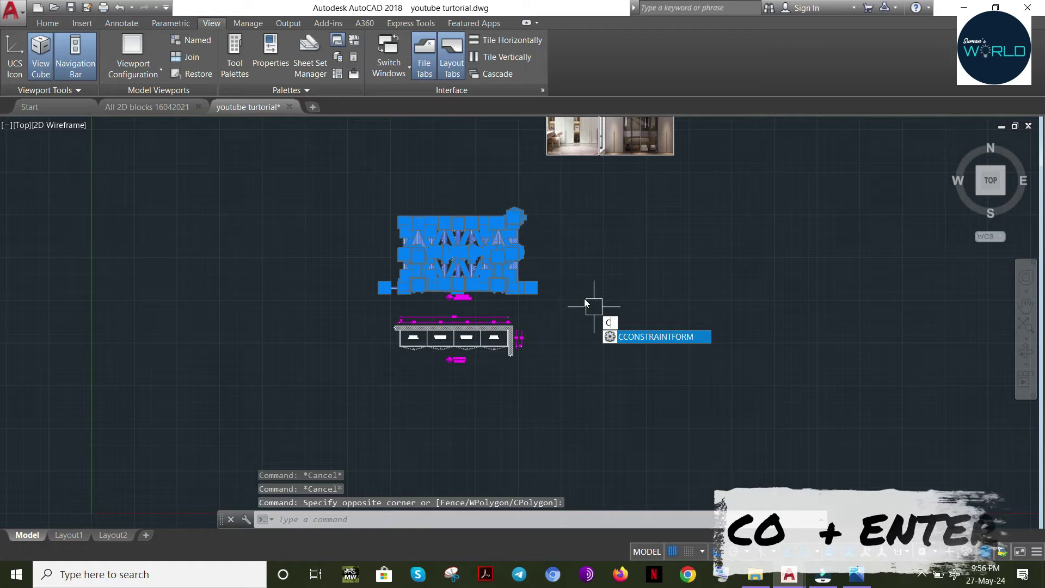
type("o")
key("Return")
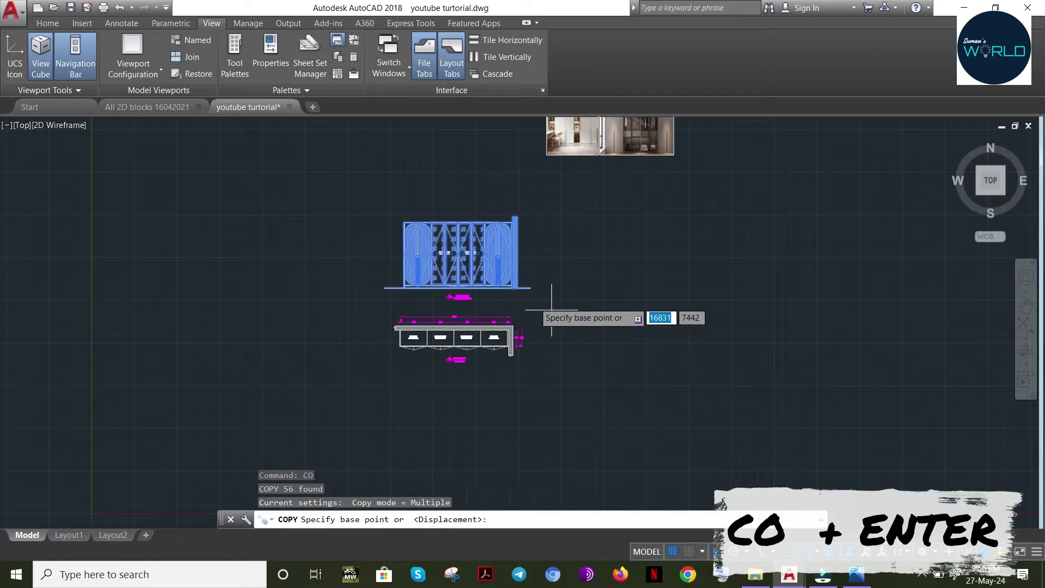
left_click(534, 301)
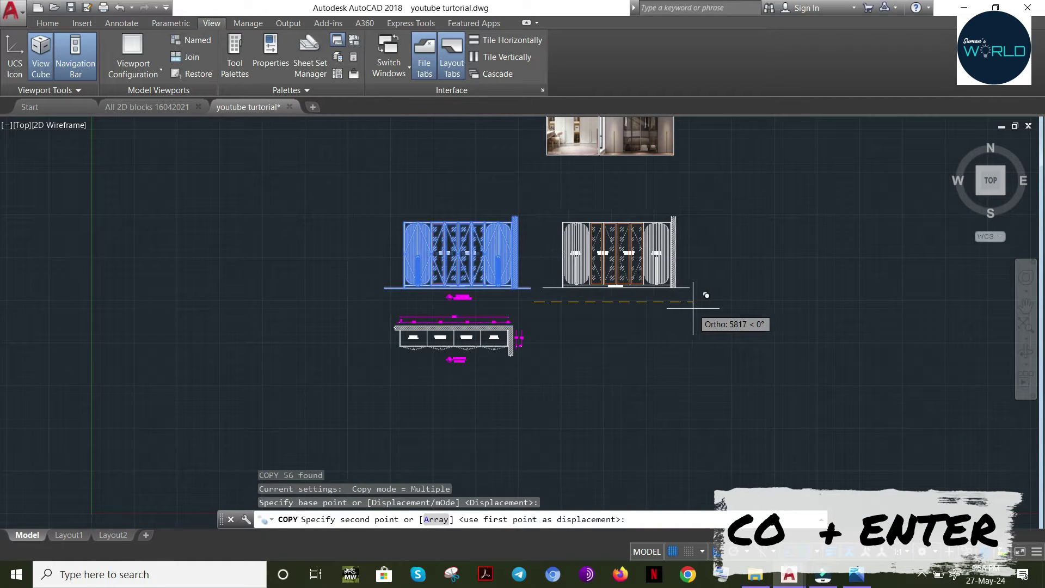
left_click(705, 308)
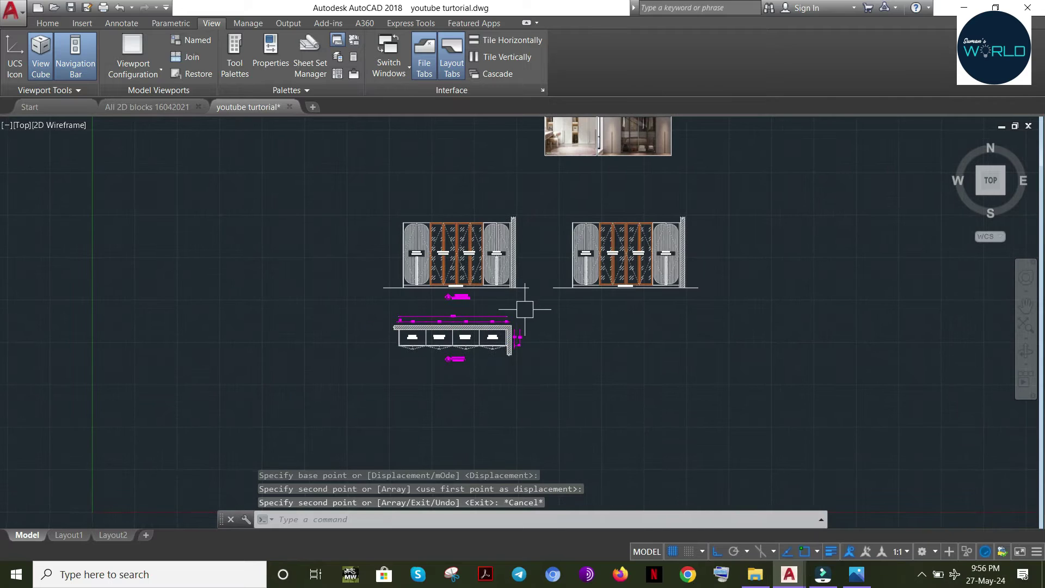
key("Escape")
key("Escape")
scroll(552, 289, "up", 2)
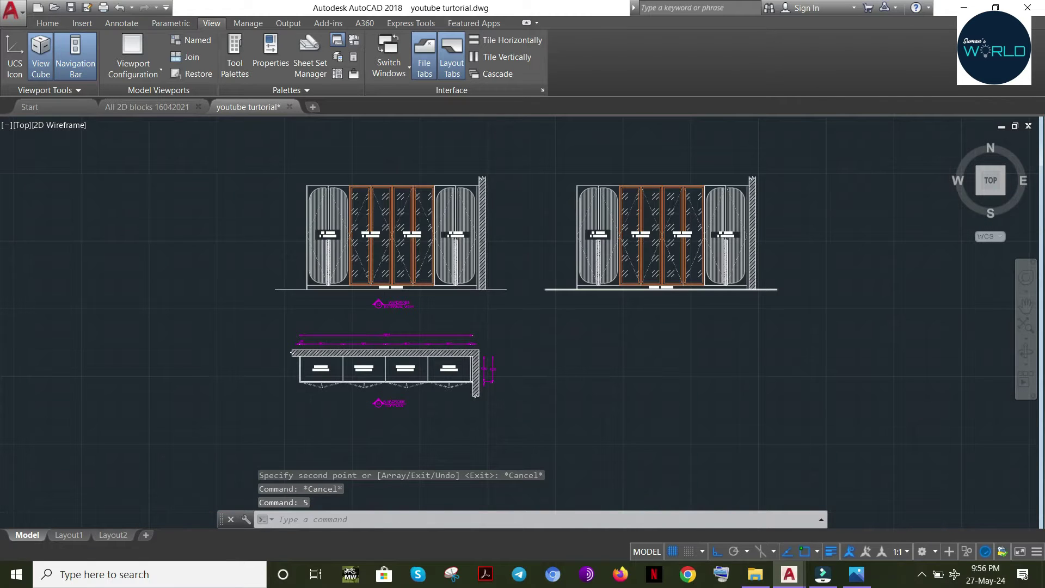
key("Escape")
key("Escape")
scroll(759, 131, "down", 2)
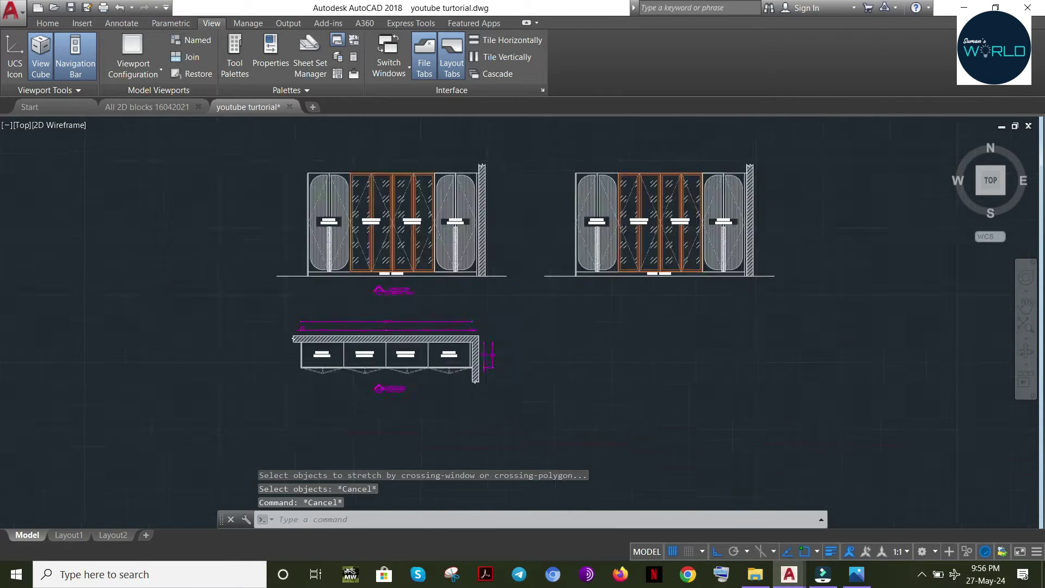
scroll(786, 168, "up", 2)
right_click(771, 158)
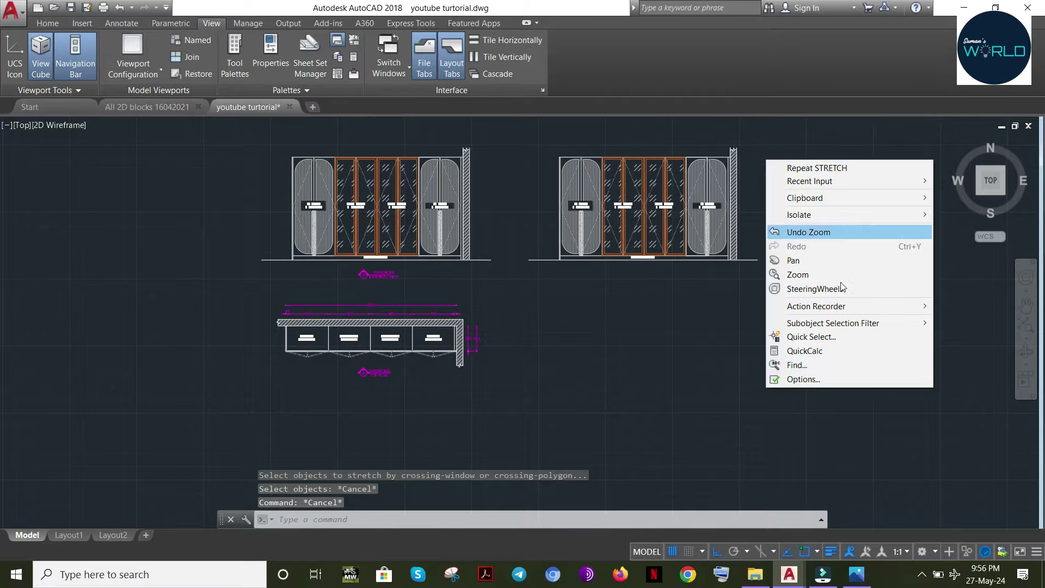
left_click(819, 274)
left_click_drag(735, 360, 860, 166)
middle_click_drag(860, 166, 508, 480)
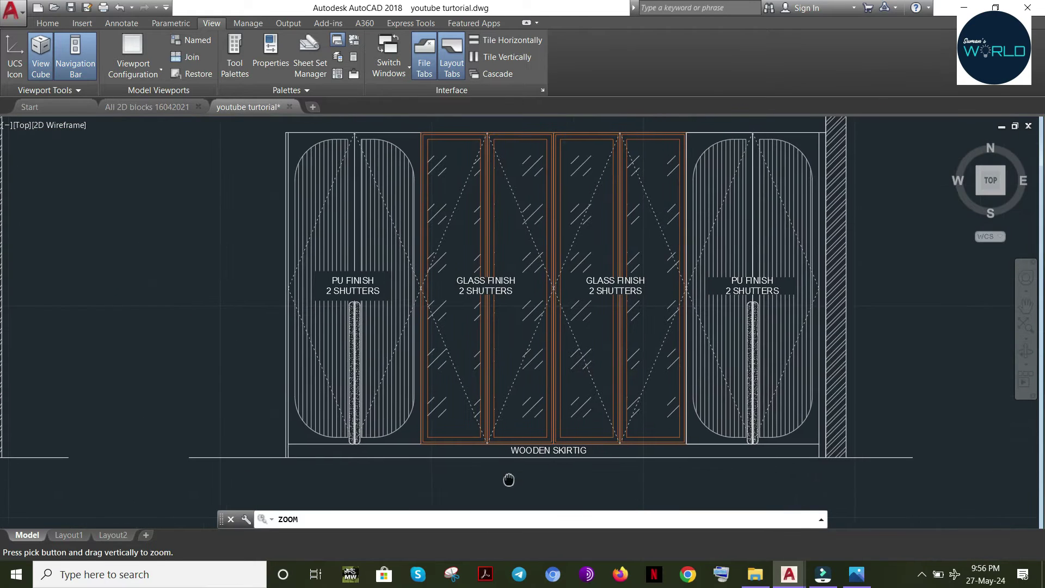
mouse_move(651, 299)
left_mouse_down()
mouse_move(595, 354)
mouse_move(576, 310)
left_mouse_up()
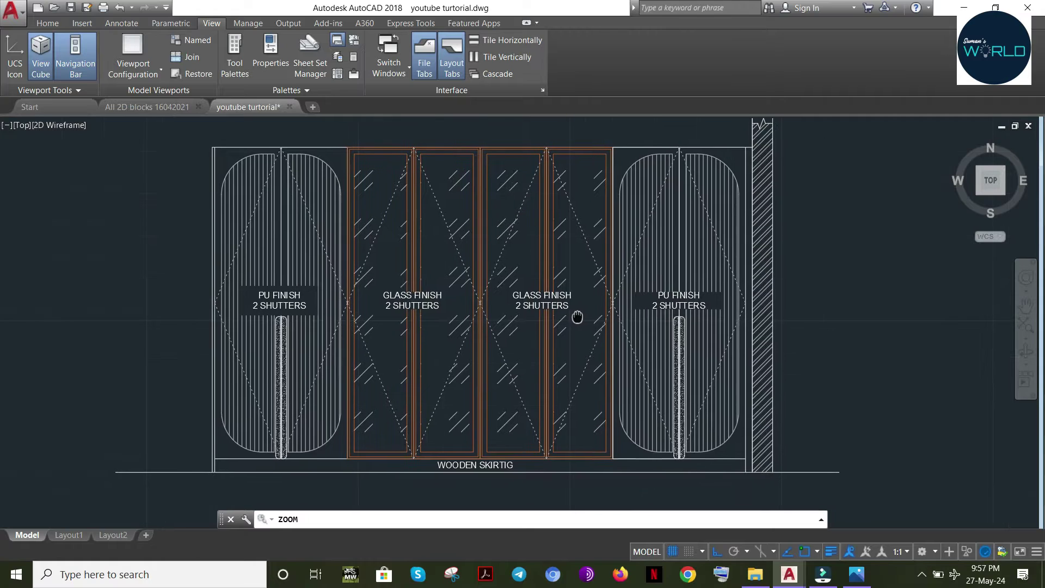
key("Escape")
key("Escape")
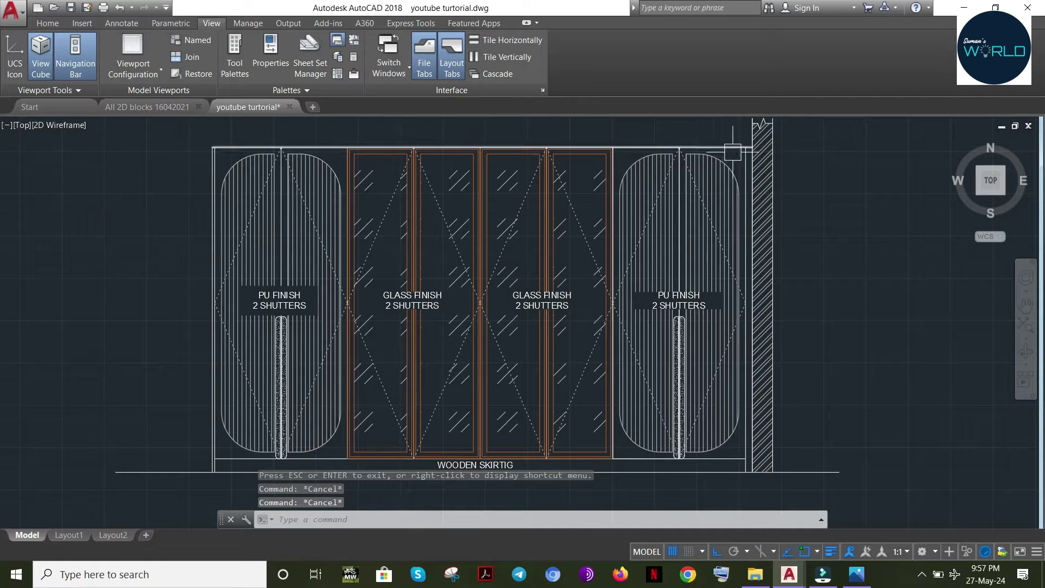
left_click(734, 159)
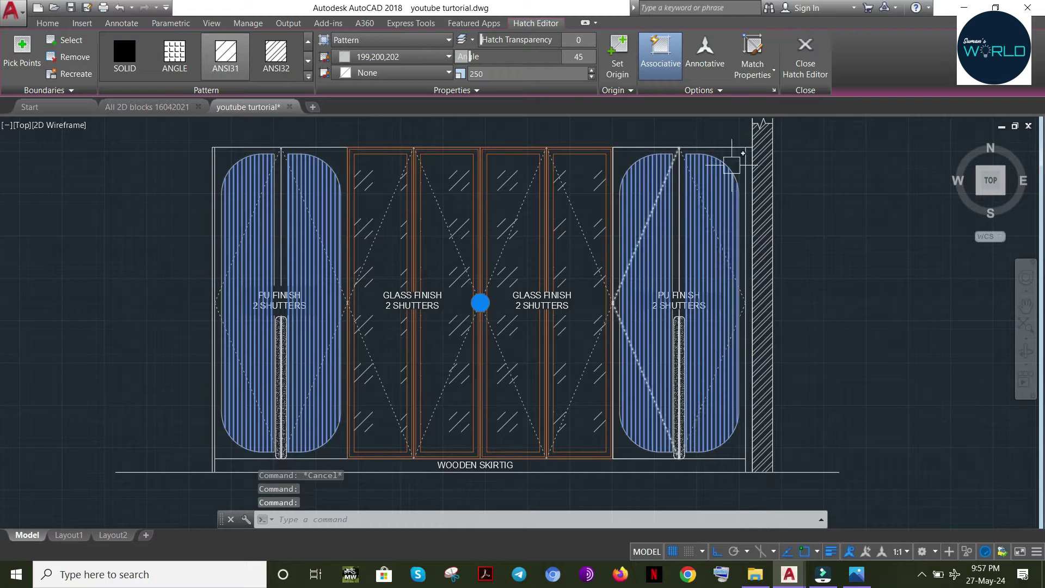
left_click(735, 148)
key("Escape")
left_click(738, 129)
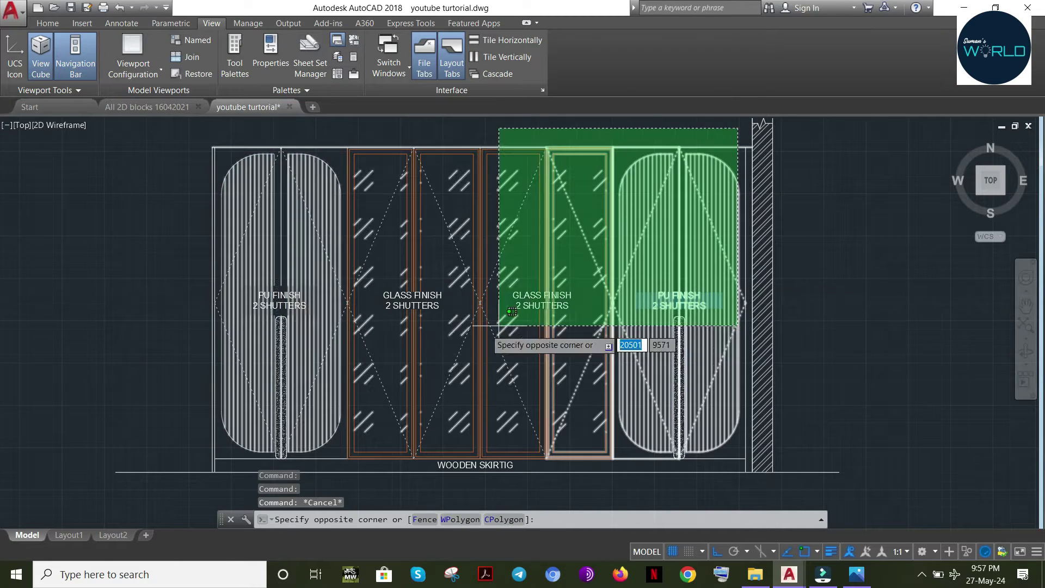
left_click(223, 451)
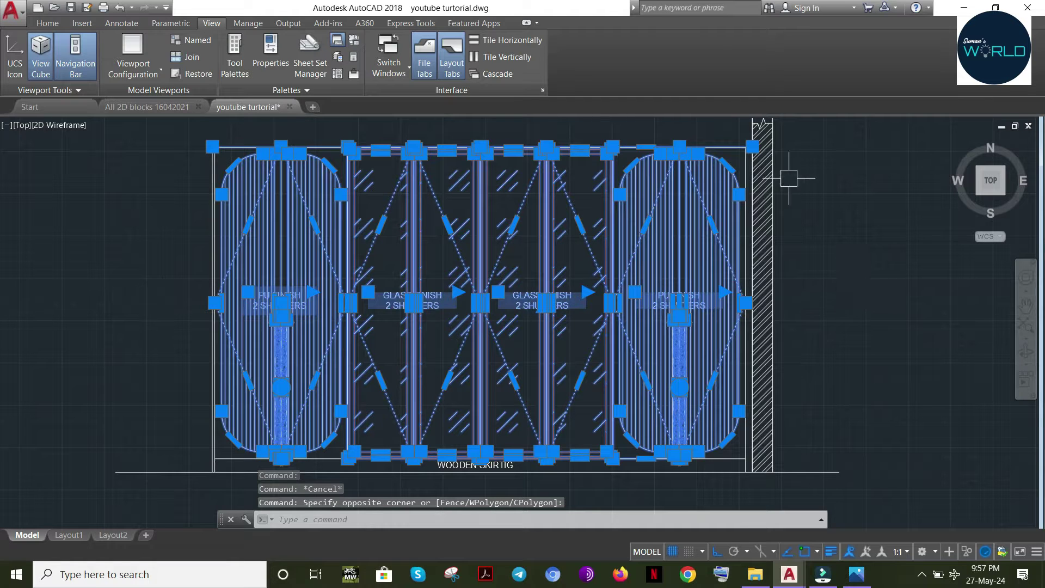
left_click_drag(809, 158, 726, 493, "shift")
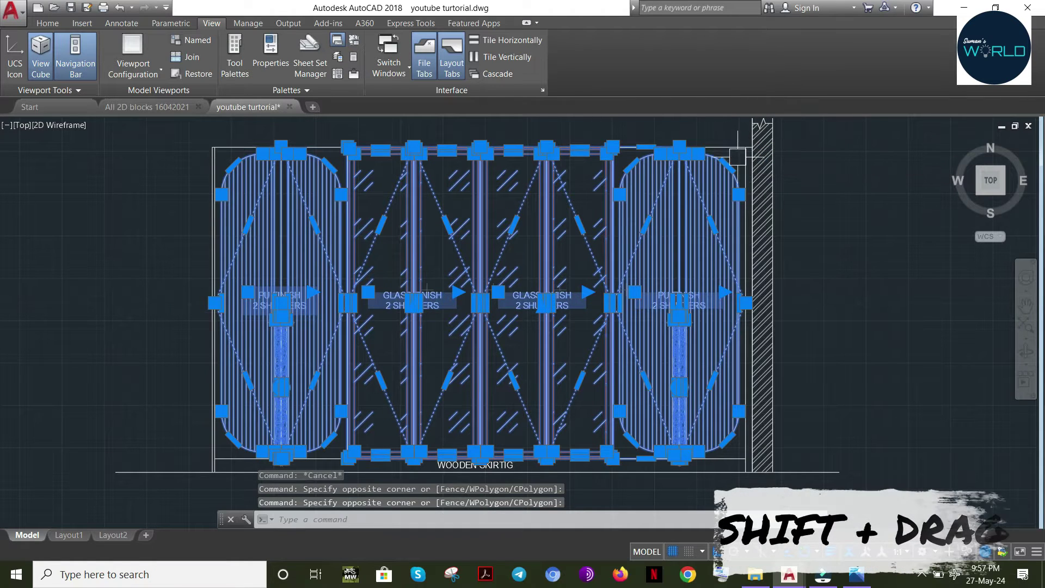
middle_click_drag(602, 451, 718, 306)
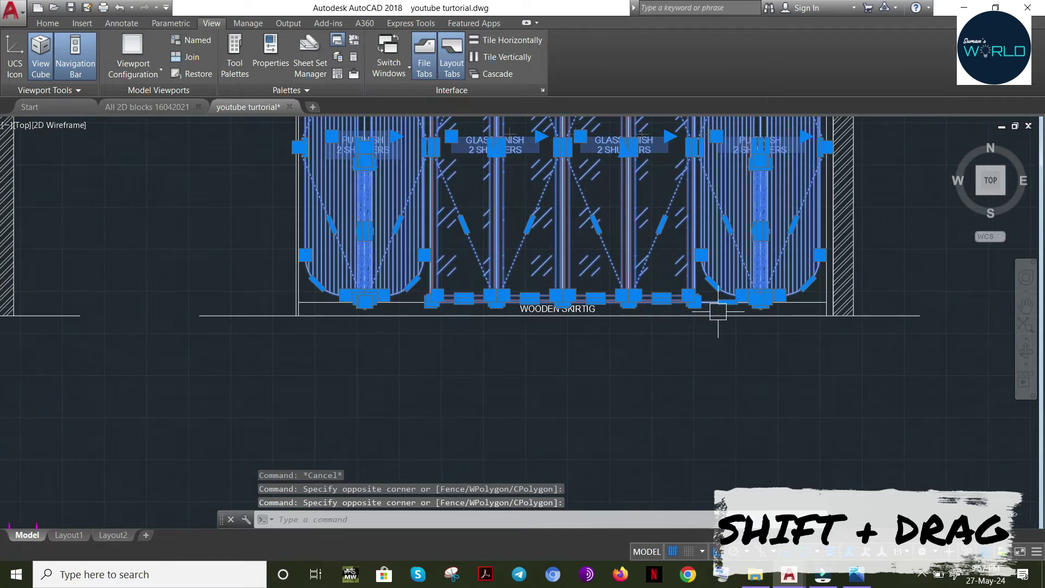
scroll(720, 308, "up", 3)
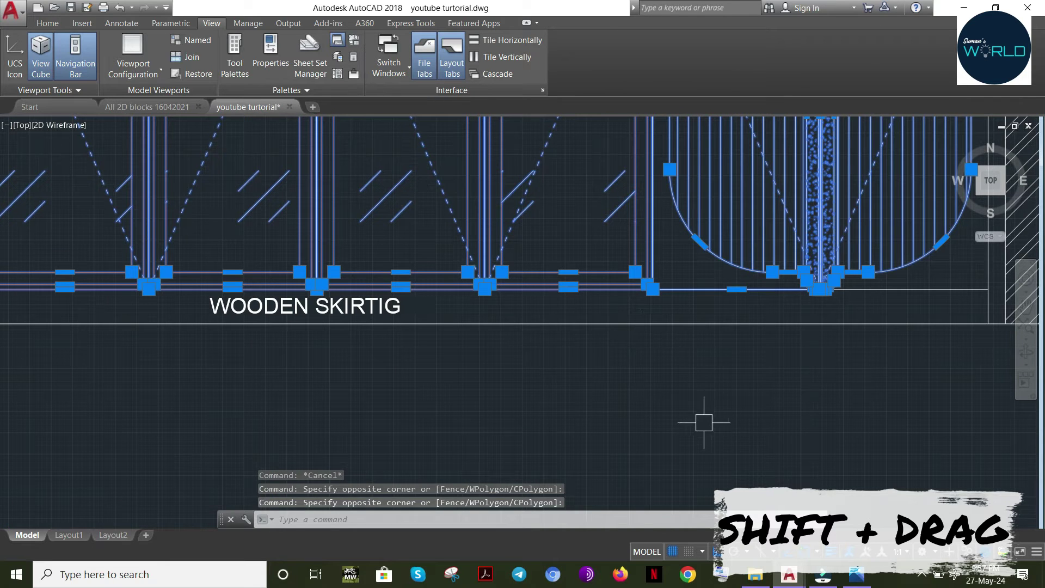
key("Escape")
Erase the right-hand pair of glass shutters in the copied elevation, including their opening lines and the glass hatch
left_click_drag(566, 166, 368, 233)
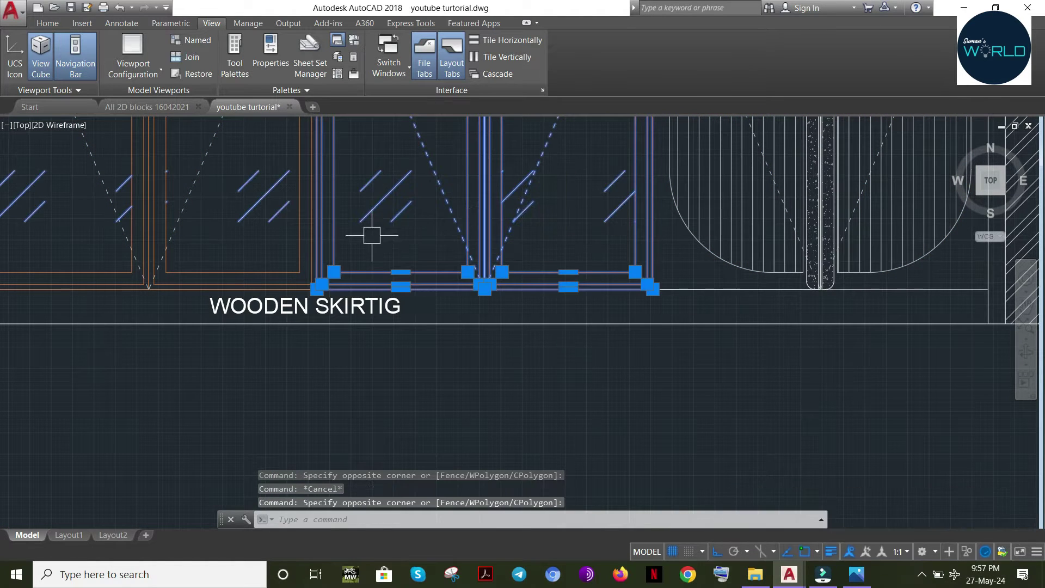
mouse_move(368, 234)
middle_mouse_down()
mouse_move(474, 282)
mouse_move(484, 333)
middle_mouse_up()
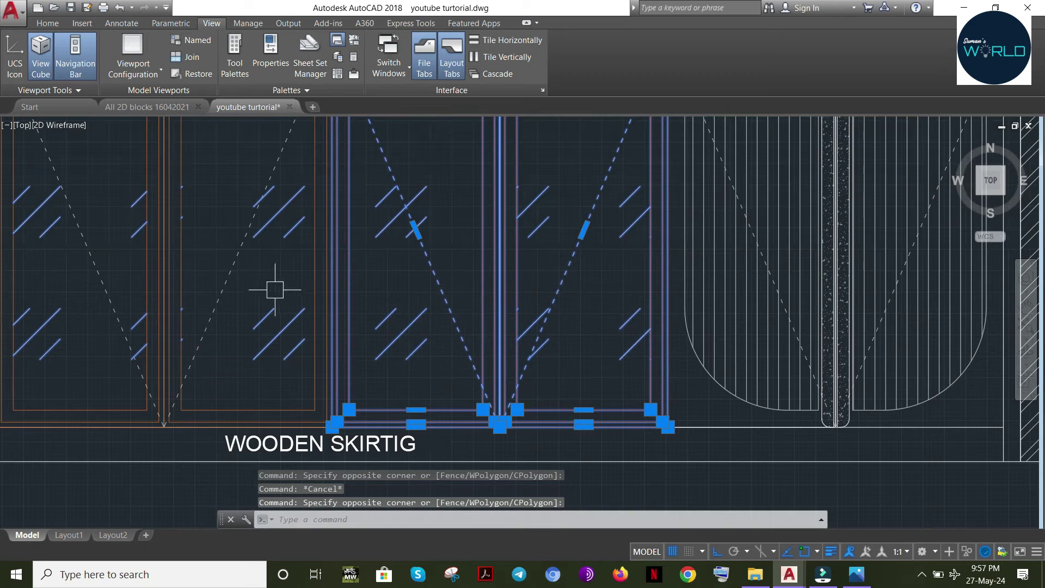
scroll(370, 337, "down", 7)
scroll(376, 342, "up", 1)
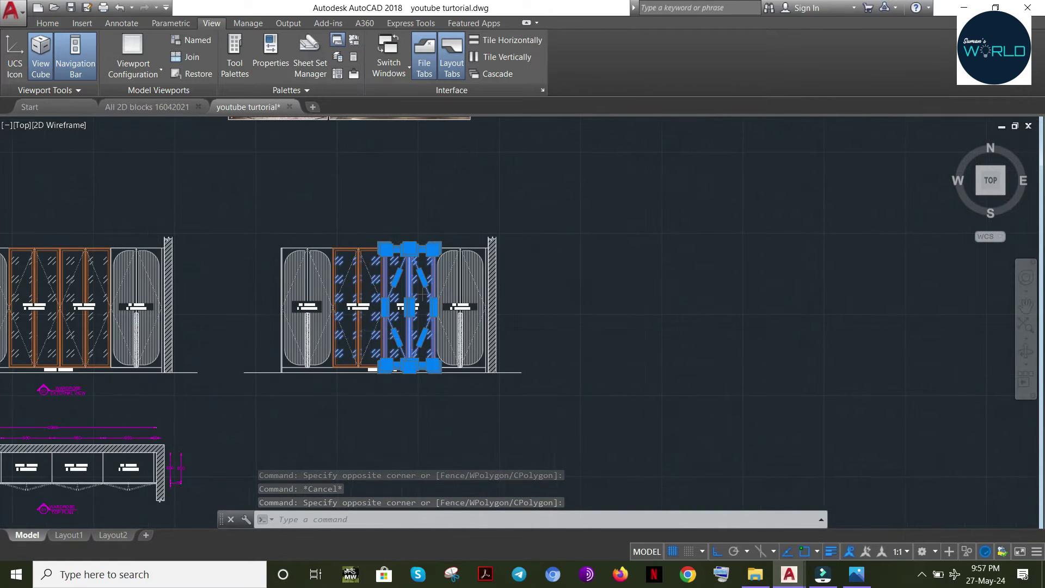
key("Delete")
Erase the orange frames and finish label of the remaining glass shutter pair in the copied elevation
scroll(364, 311, "up", 3)
left_click(367, 284)
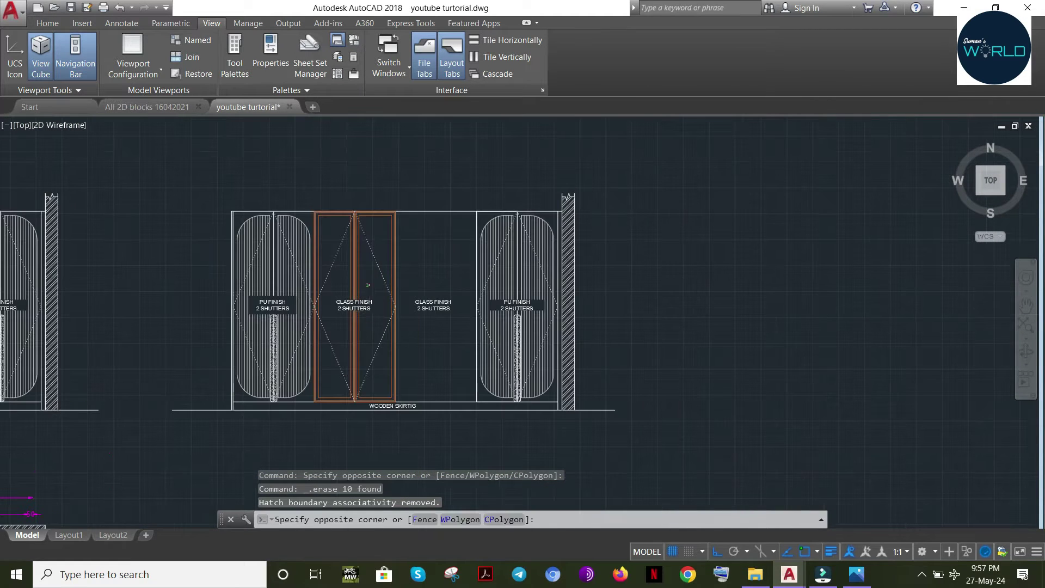
left_click(341, 333)
key("Delete")
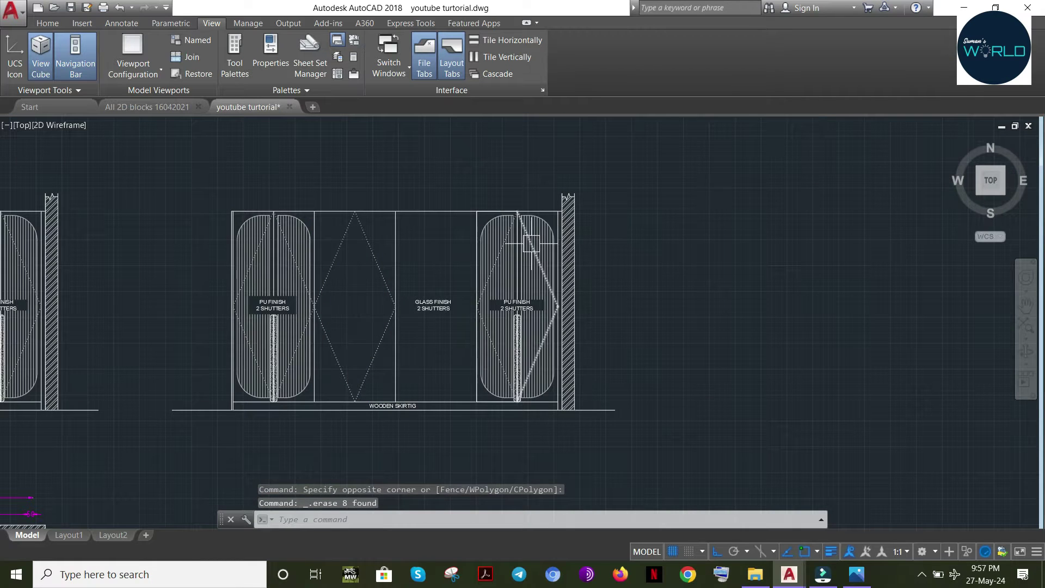
Erase the fluted hatch of the PU finish shutters and the whole right-hand PU shutter pair in the copied elevation
left_click(507, 266)
key("Delete")
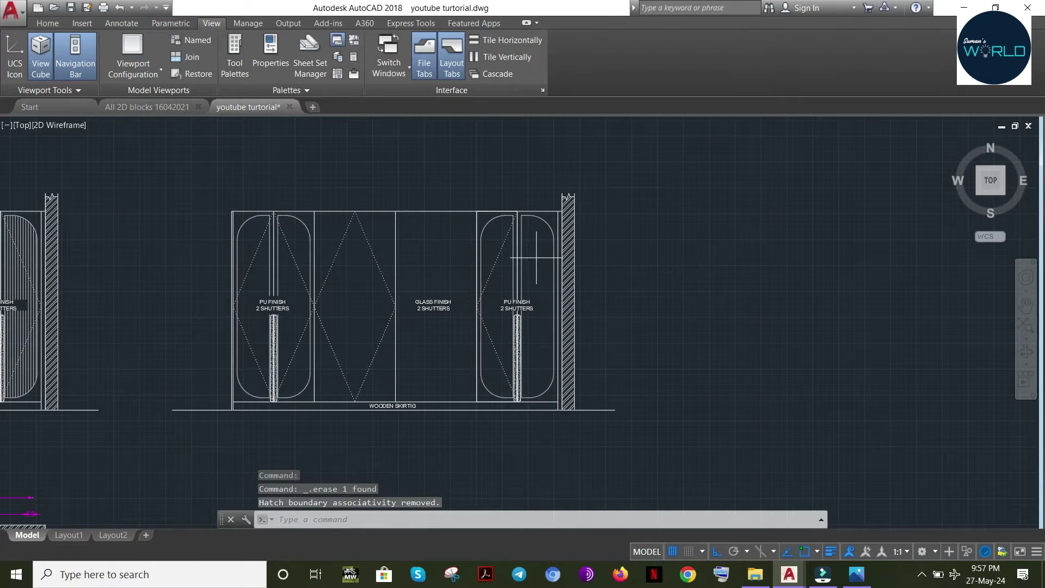
left_click(541, 257)
left_click(479, 335)
key("Delete")
Erase the remaining glass finish label and the dashed opening lines in the second bay of the copied elevation
left_click(434, 283)
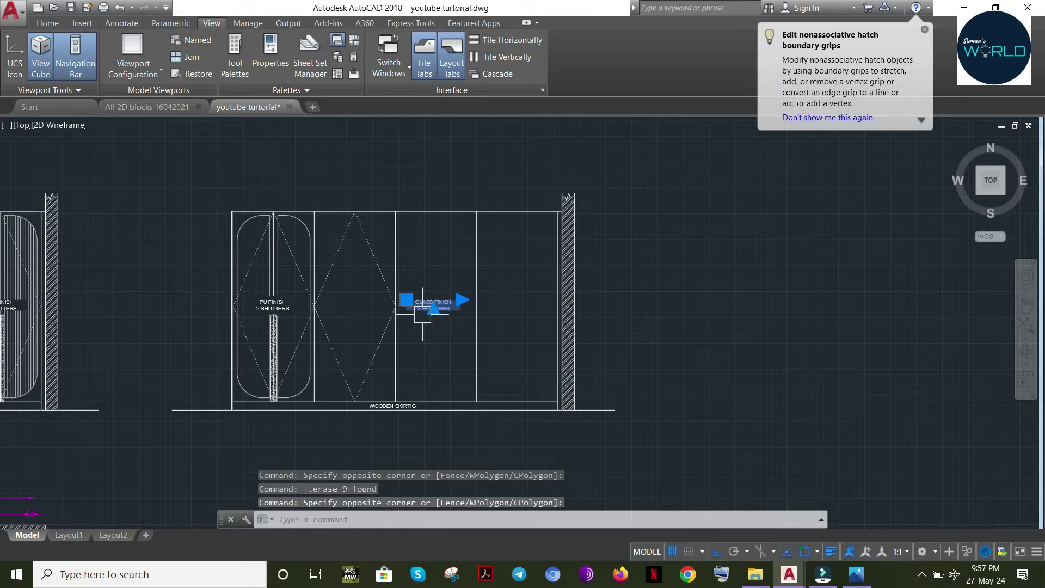
key("Delete")
left_click(335, 258)
key("Delete")
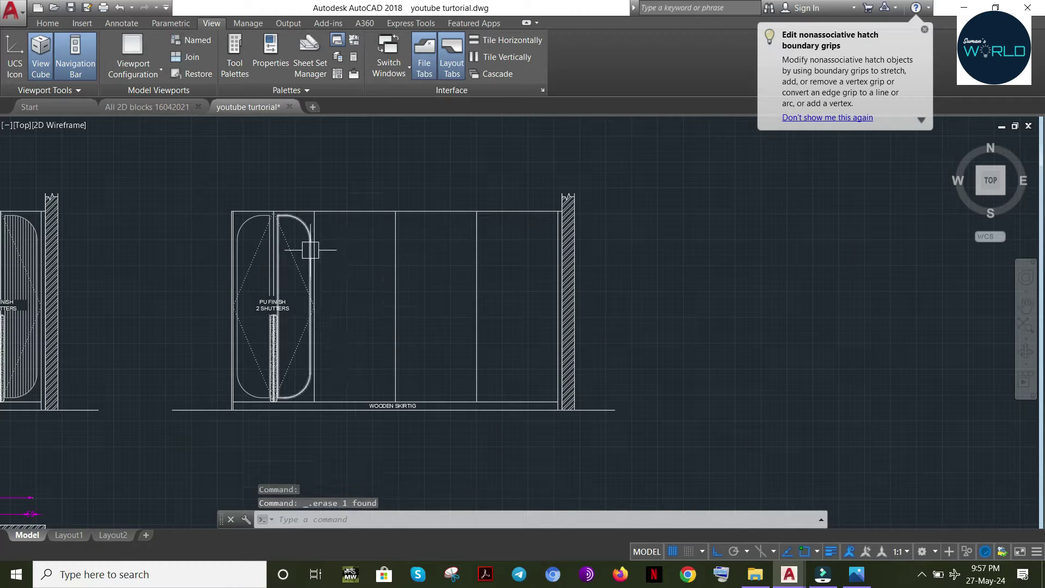
Erase the left-hand PU shutter pair with its rounded outlines, handle, opening lines and label
left_click(272, 272)
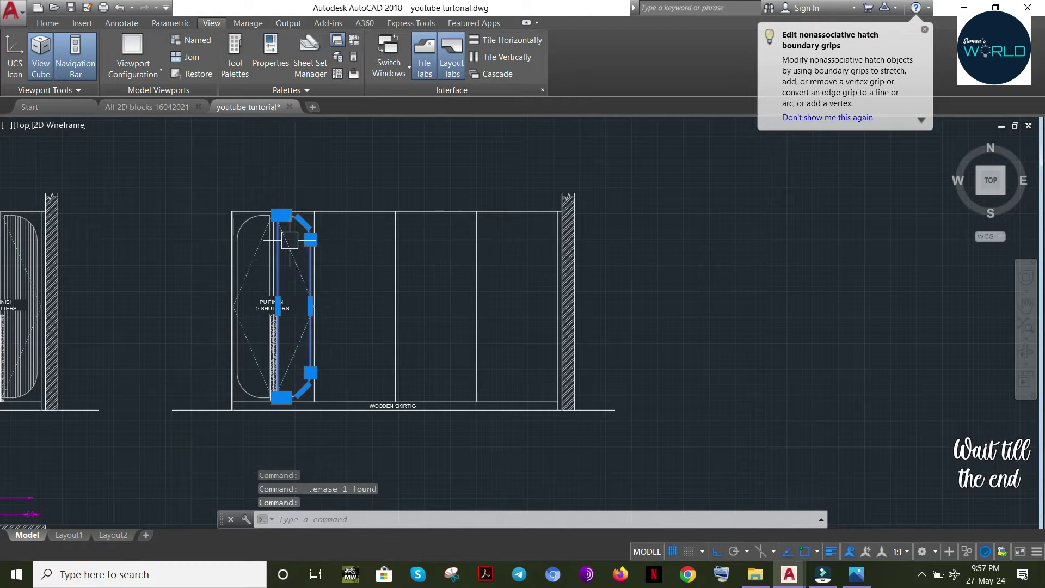
key("Delete")
left_click(289, 270)
left_click(259, 332)
key("Delete")
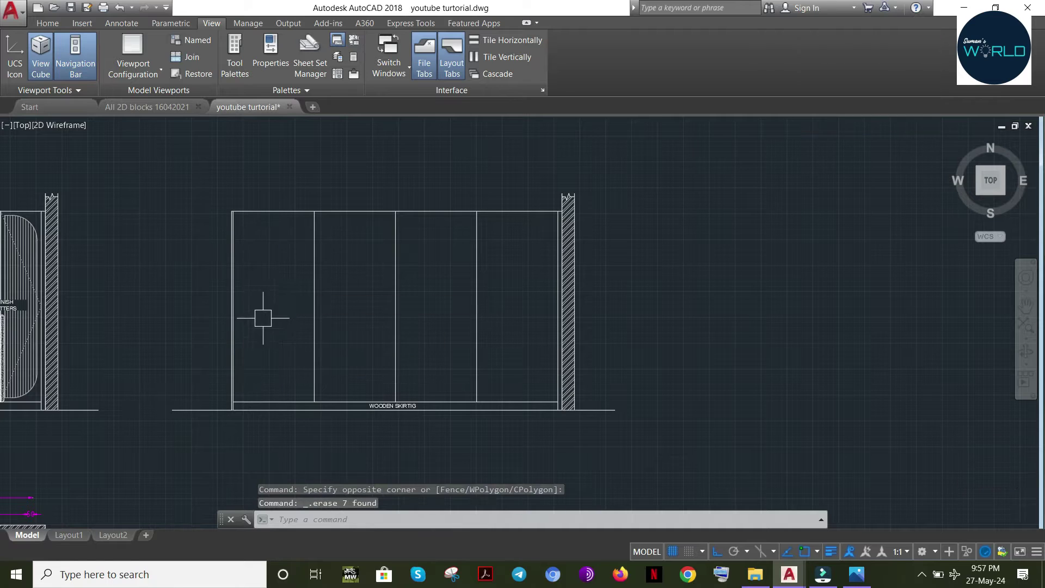
Draw a rectangle over the first bay, from its upper-left corner to its lower-right corner on the skirting line
middle_click_drag(353, 289, 522, 291)
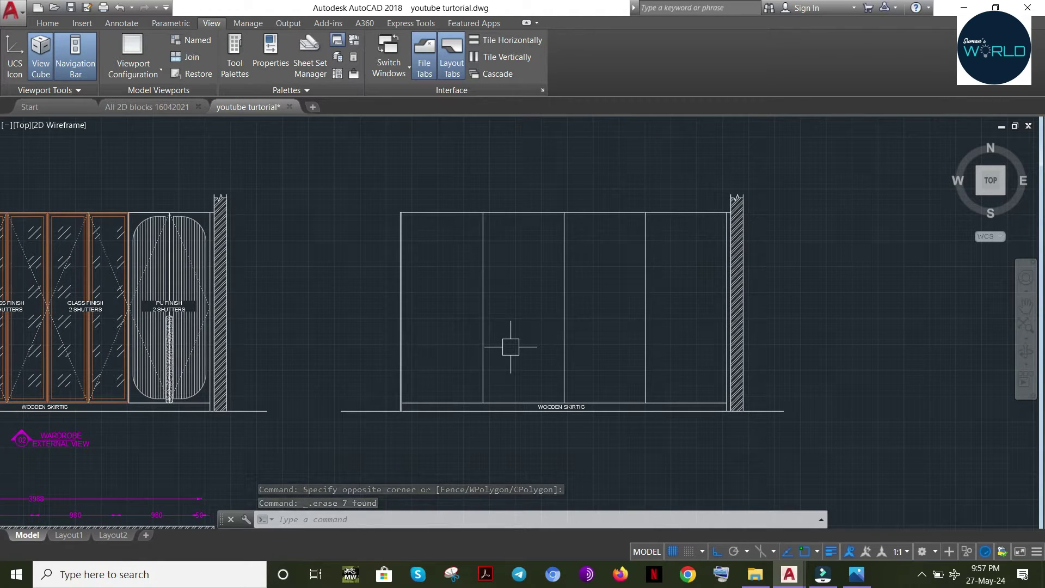
middle_click_drag(666, 302, 650, 333)
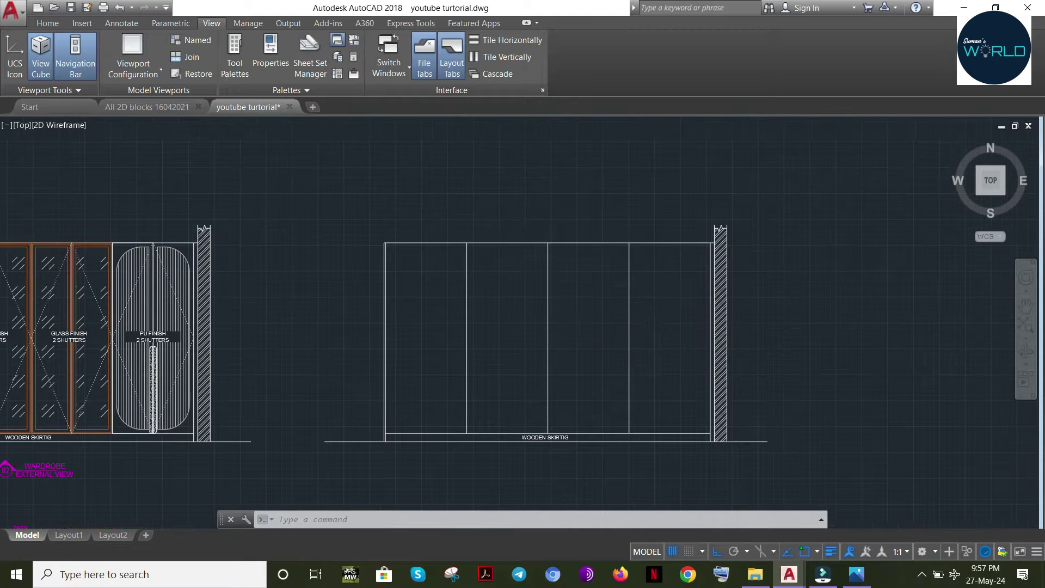
scroll(562, 403, "up", 2)
middle_click_drag(593, 310, 527, 324)
key("Escape")
key("Escape")
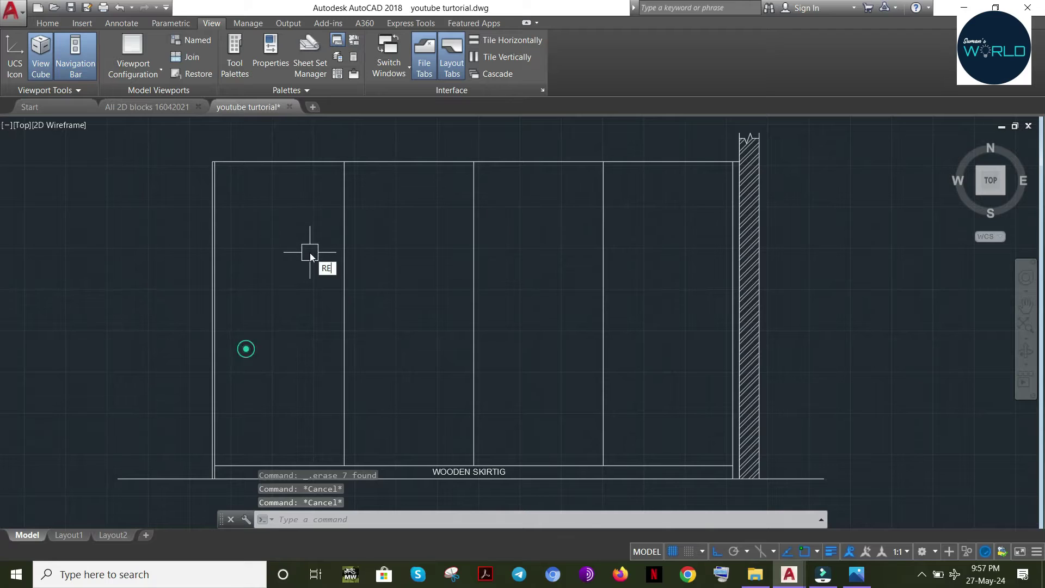
type("rec")
key("Return")
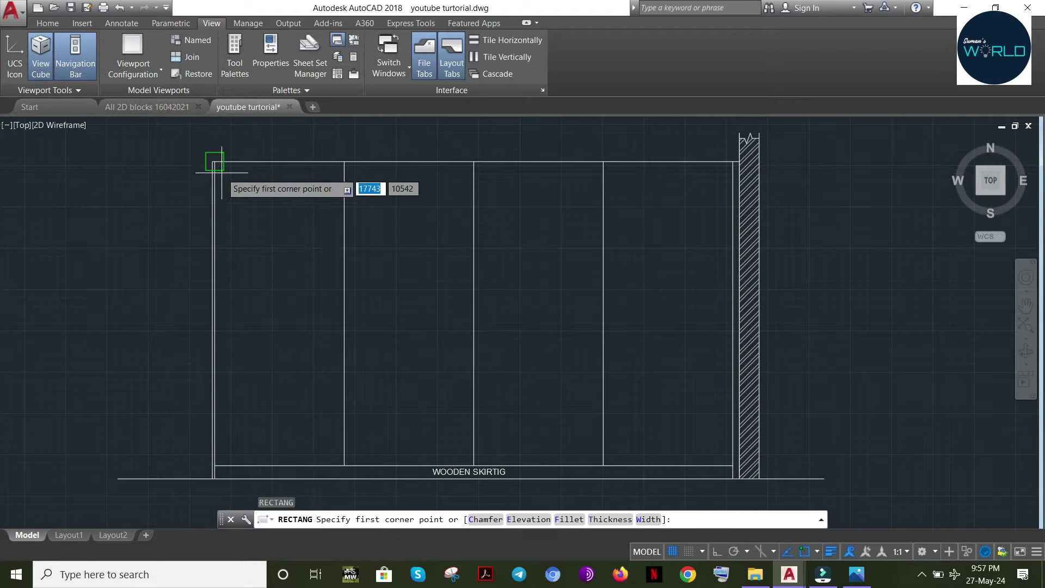
left_click(214, 162)
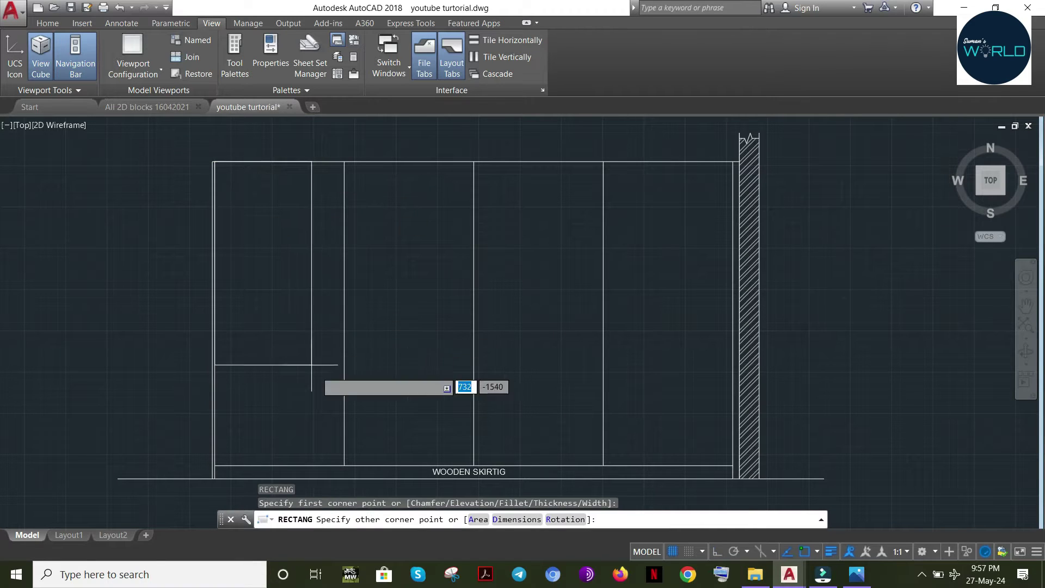
left_click(344, 466)
key("Escape")
Offset the first bay's rectangle inward by 18 to form the panel thickness
left_click(346, 397)
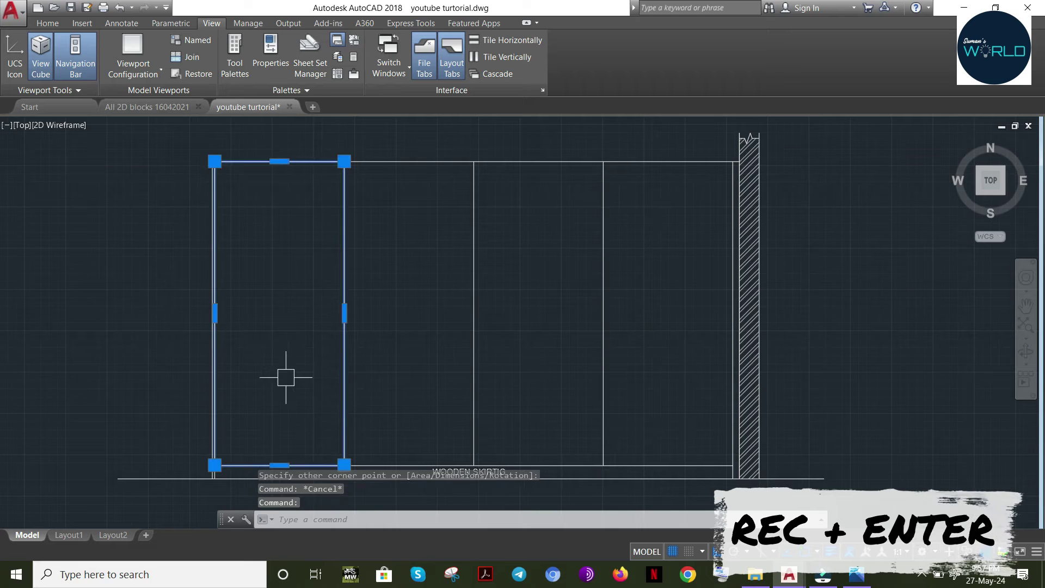
type("o")
key("Return")
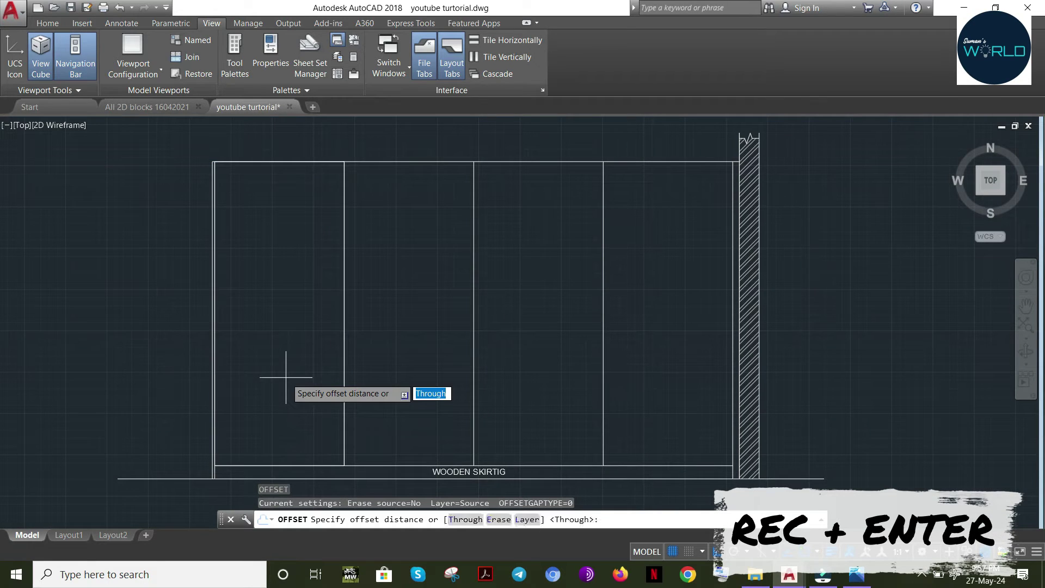
type("18")
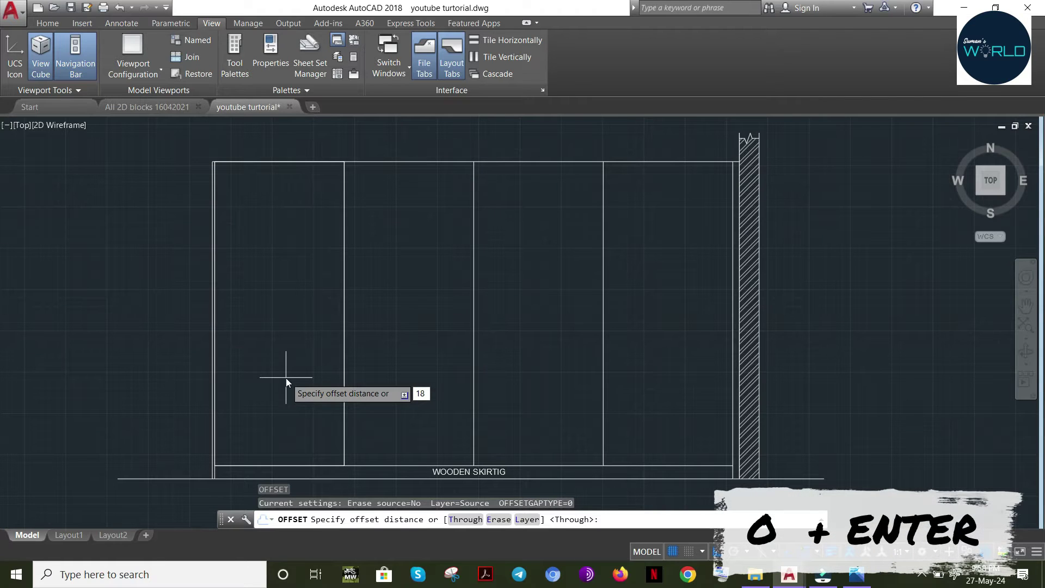
key("Return")
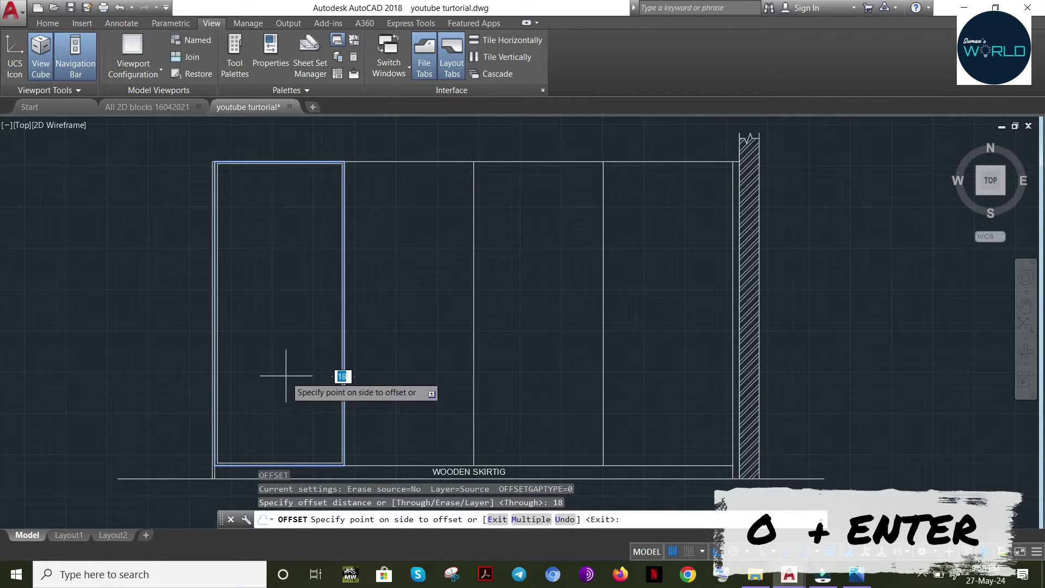
left_click(239, 202)
key("Escape")
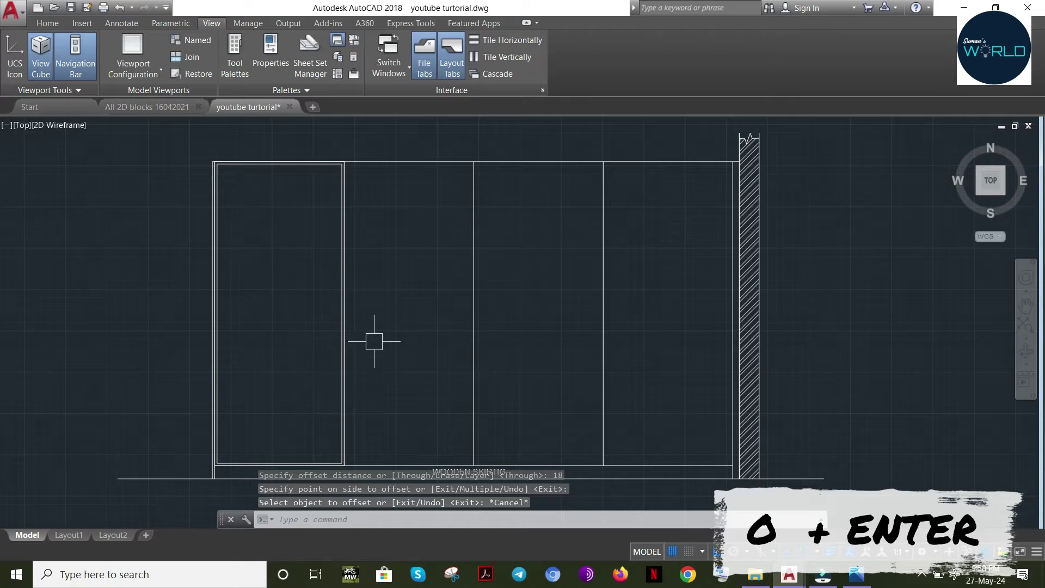
Explode the inner offset rectangle of the first bay into separate lines
middle_click_drag(343, 464, 397, 332)
scroll(397, 331, "down", 2)
scroll(363, 322, "up", 8)
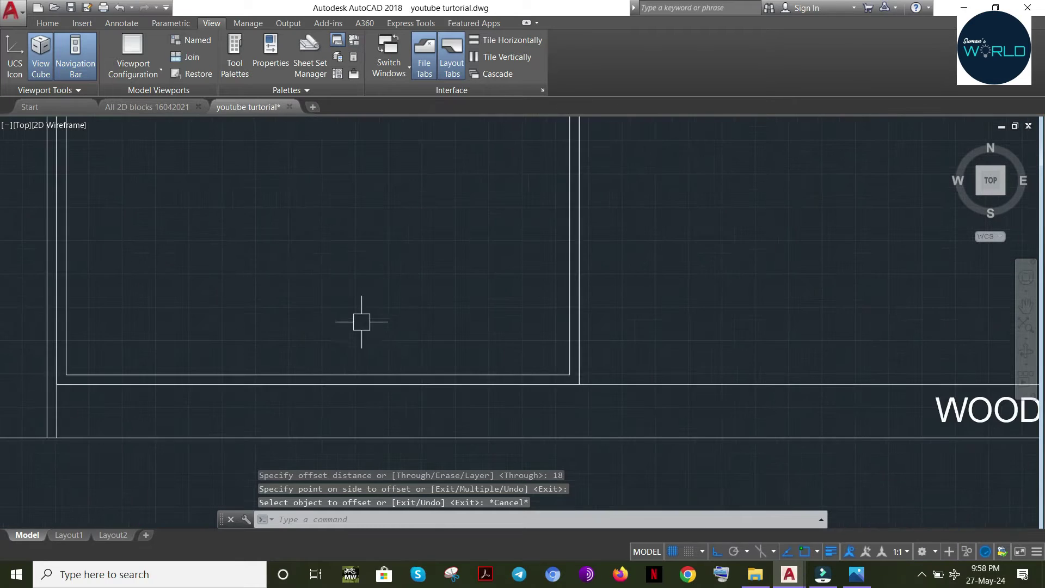
left_click(374, 374)
type("X")
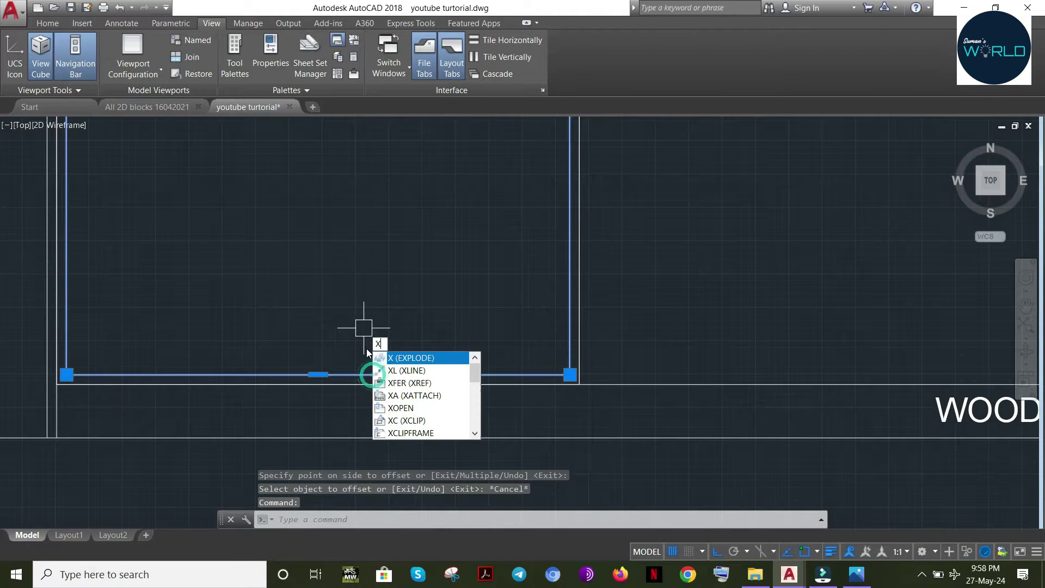
key("Return")
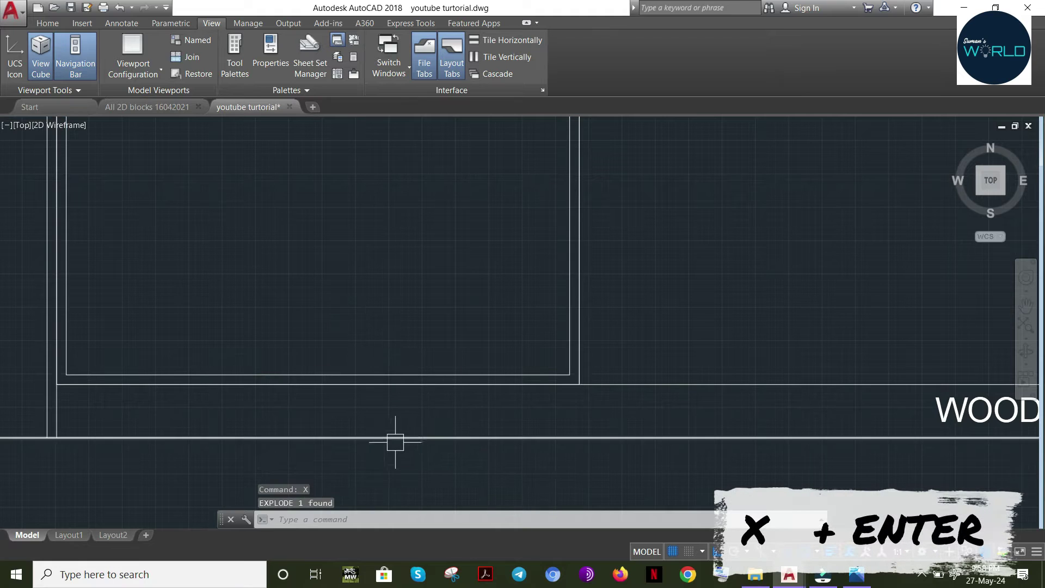
Extend the first bay's inner vertical lines down to the floor line
left_click(551, 434)
scroll(561, 414, "down", 4)
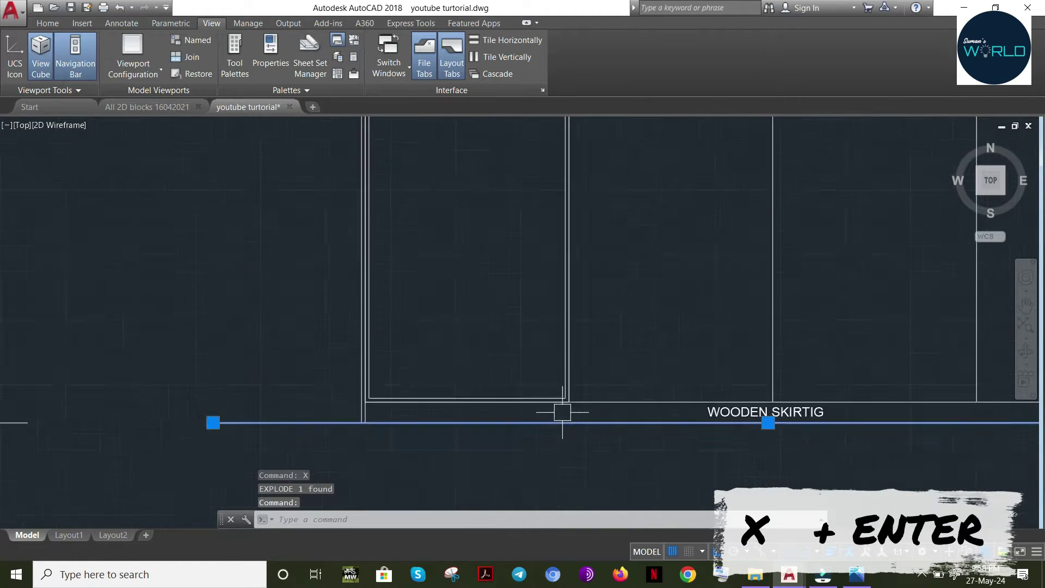
type("E")
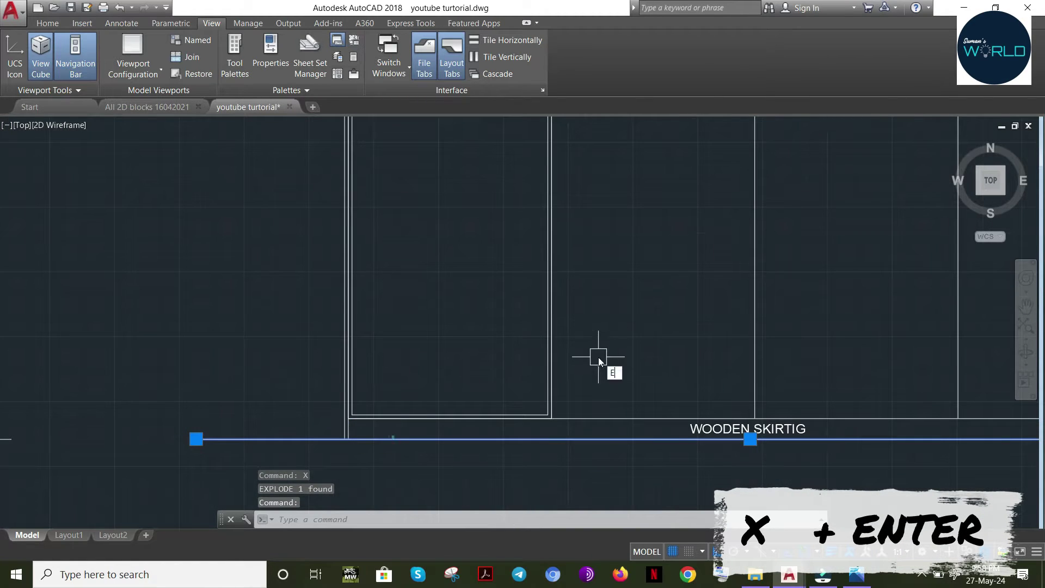
type("X")
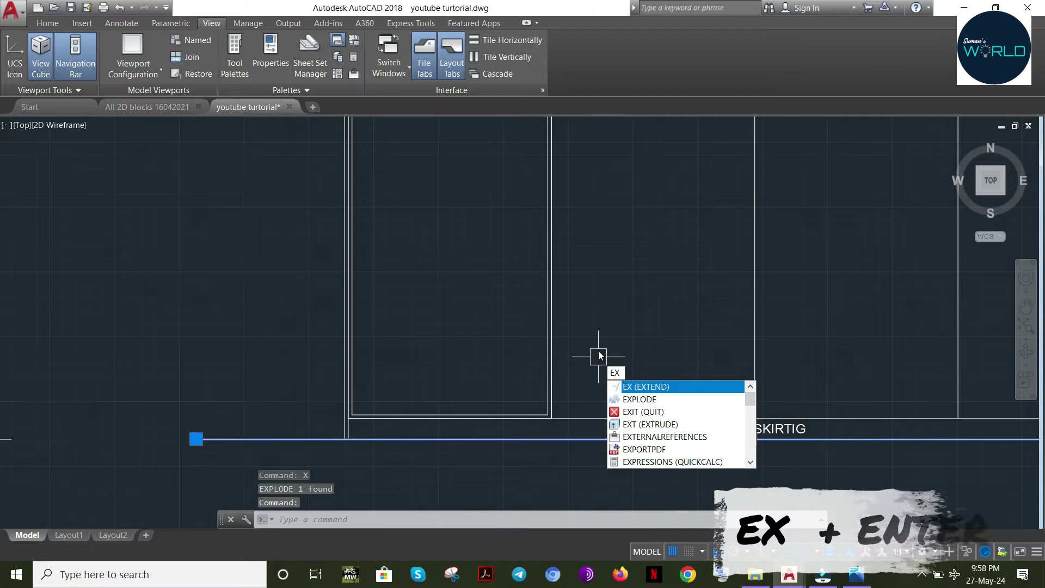
key("Return")
left_click(593, 276)
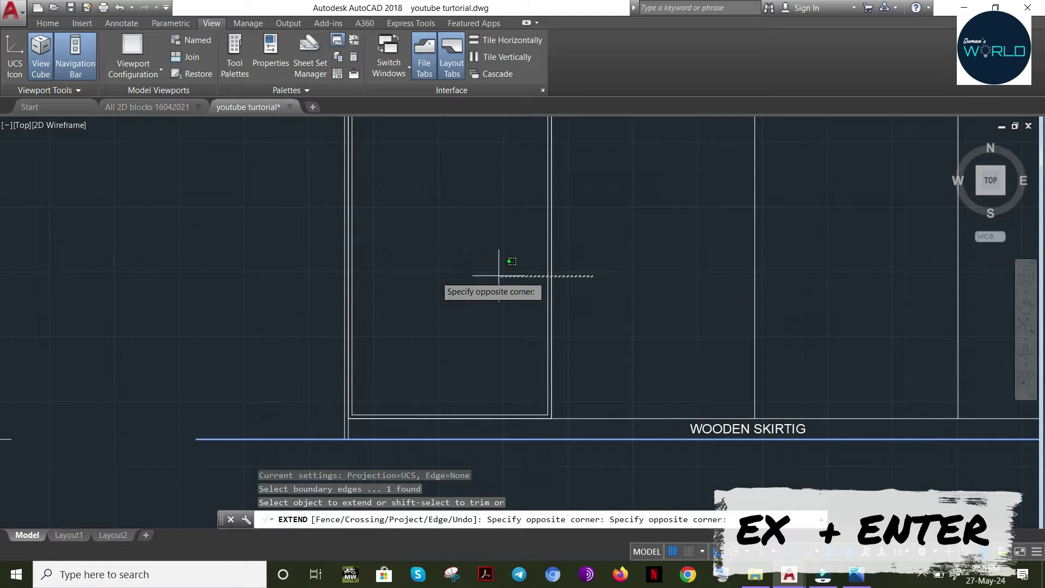
left_click(178, 276)
key("Escape")
key("Escape")
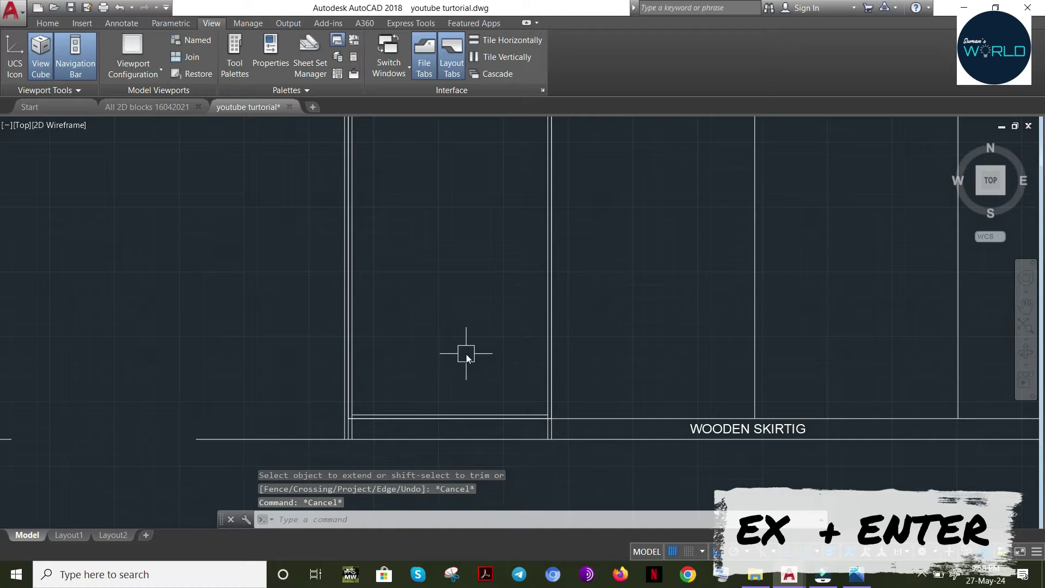
Trim the skirting's top line where it crosses the two side panel thicknesses of the first bay
key("Return")
scroll(326, 437, "up", 2)
key("Return")
scroll(352, 397, "down", 4)
scroll(358, 400, "up", 8)
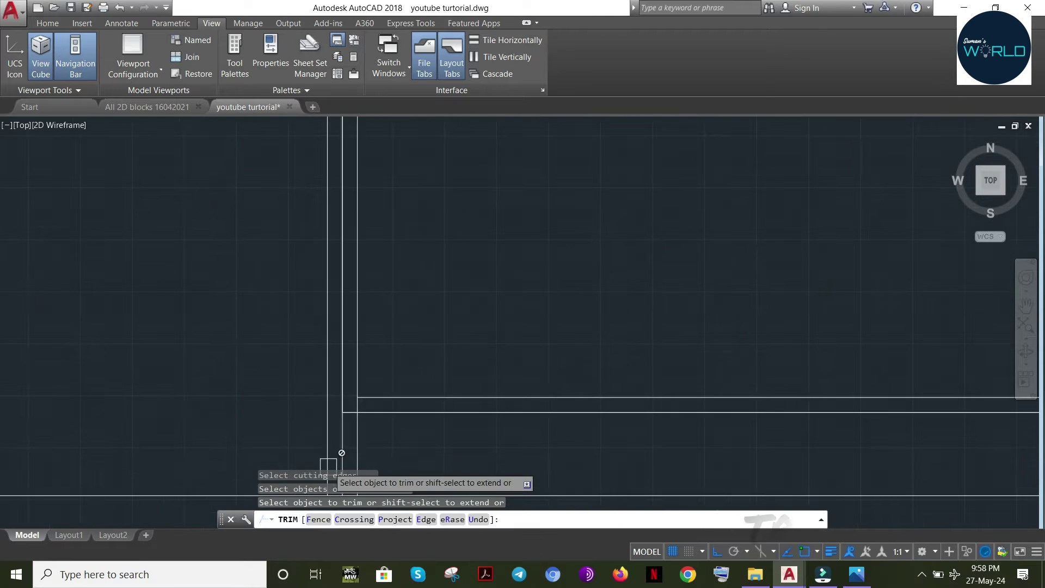
scroll(346, 424, "down", 2)
scroll(348, 426, "up", 8)
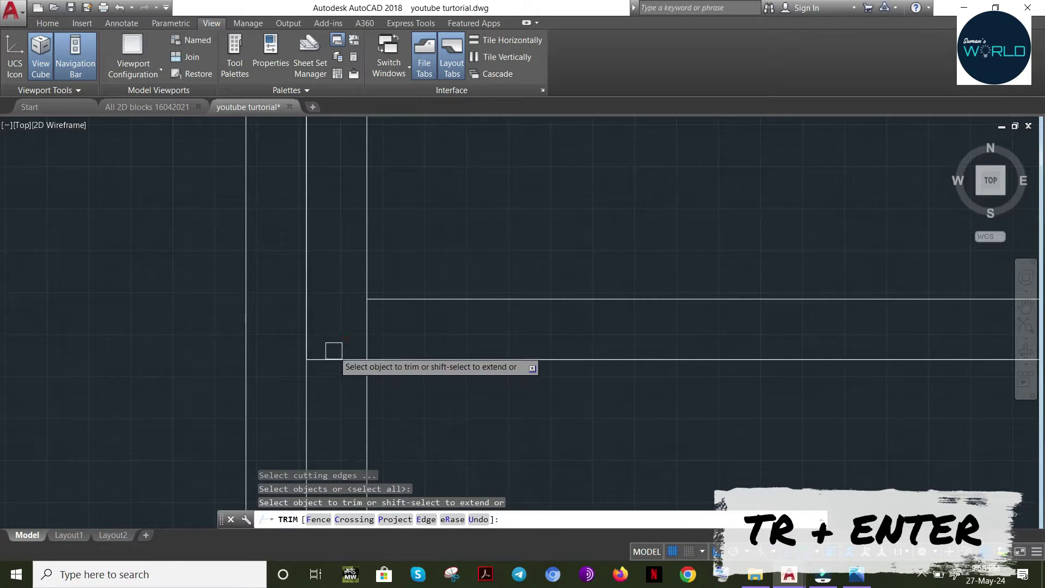
left_click(334, 332)
left_click(329, 416)
scroll(311, 357, "up", 2)
scroll(401, 357, "down", 2)
middle_click_drag(745, 395, 7, 258)
scroll(467, 292, "down", 4)
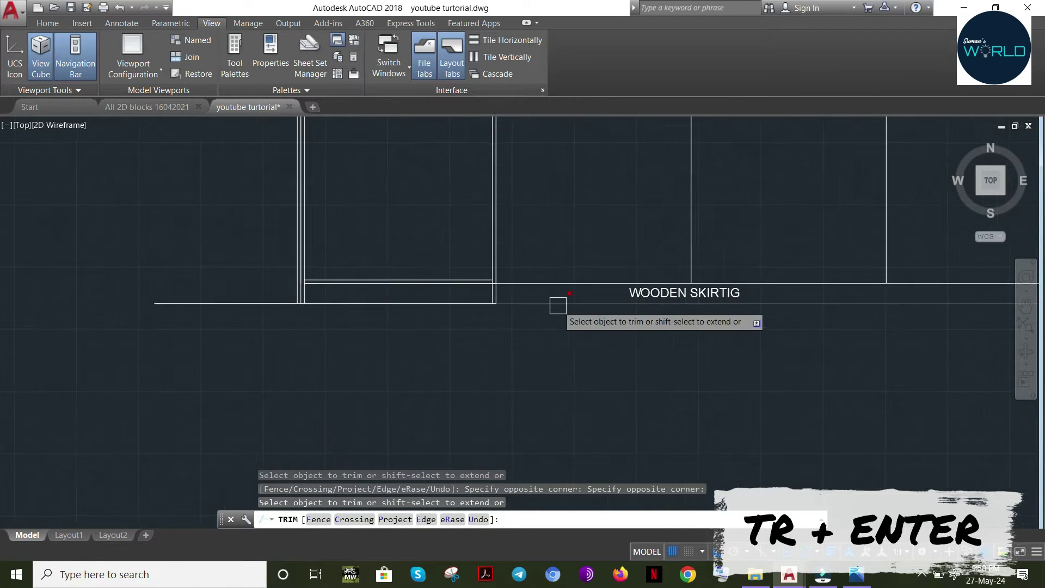
scroll(485, 288, "up", 5)
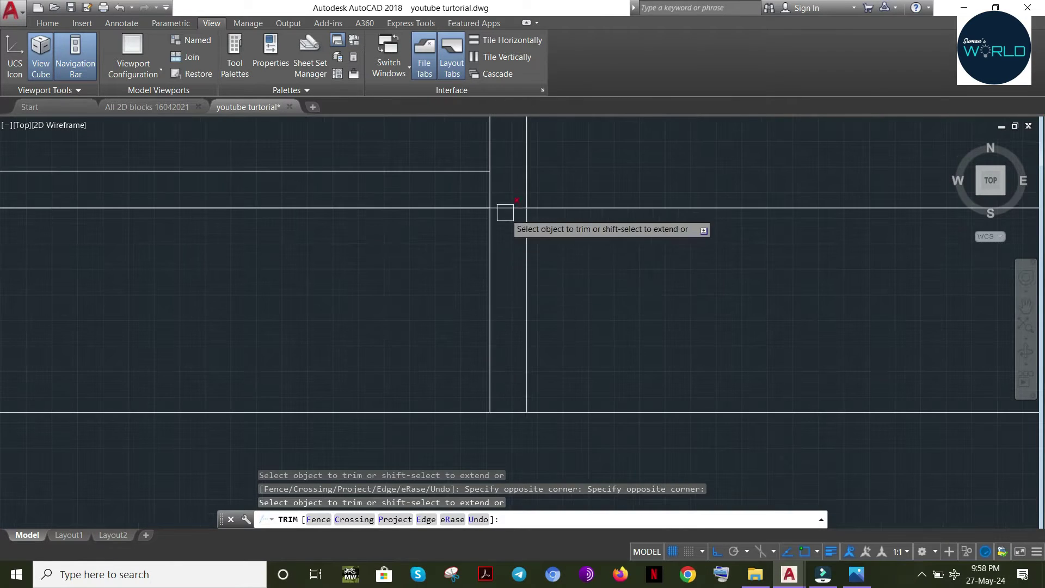
scroll(509, 209, "up", 2)
key("Escape")
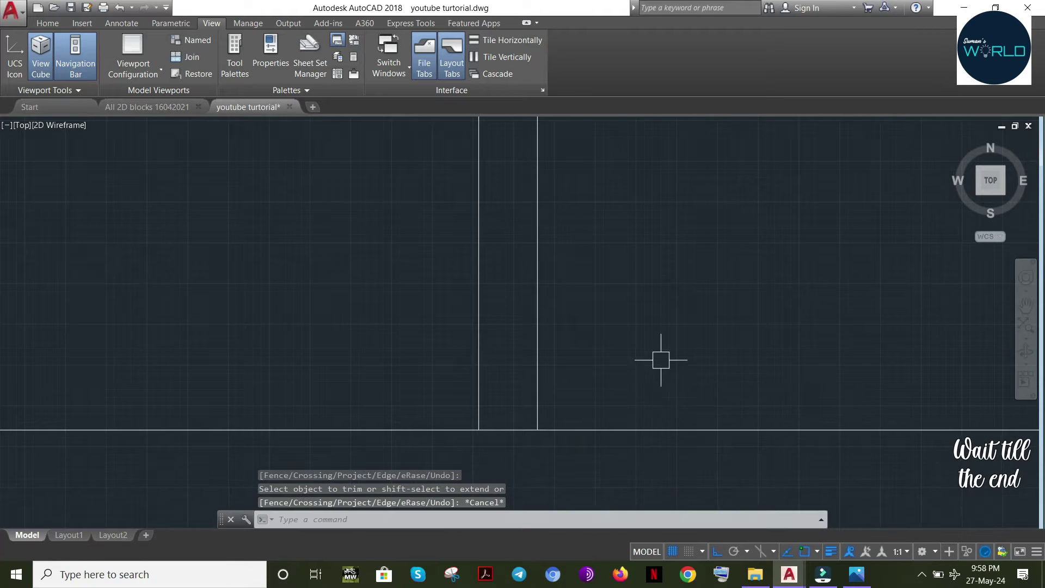
Extend the first bay's inner vertical lines up to the wardrobe's top edge
scroll(661, 352, "down", 4)
scroll(661, 351, "down", 3)
middle_click_drag(661, 355, 395, 336)
scroll(359, 188, "down", 2)
scroll(363, 188, "up", 4)
scroll(366, 195, "down", 2)
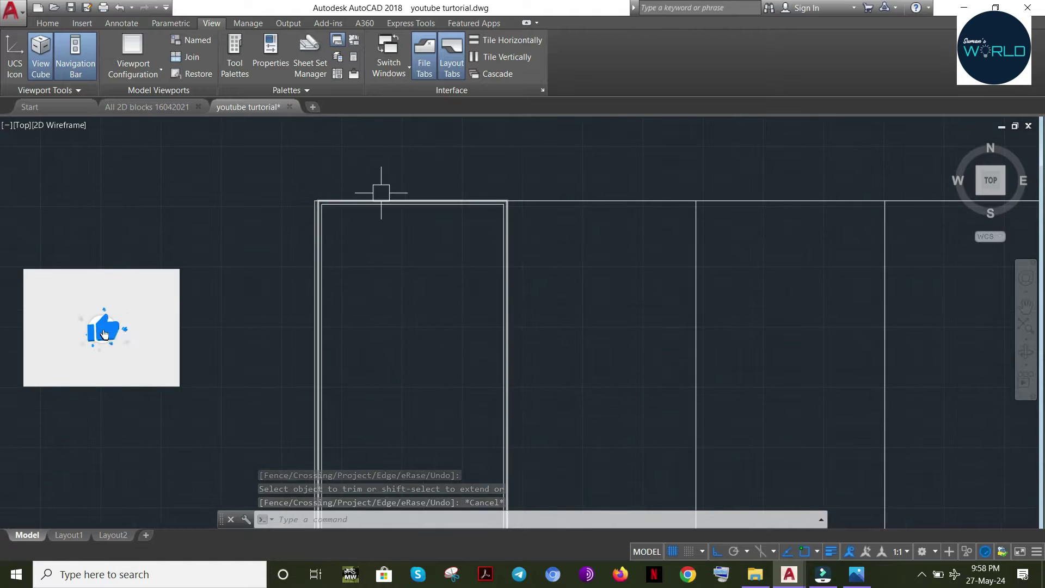
left_click(381, 196)
type("EX")
key("Return")
left_click(565, 231)
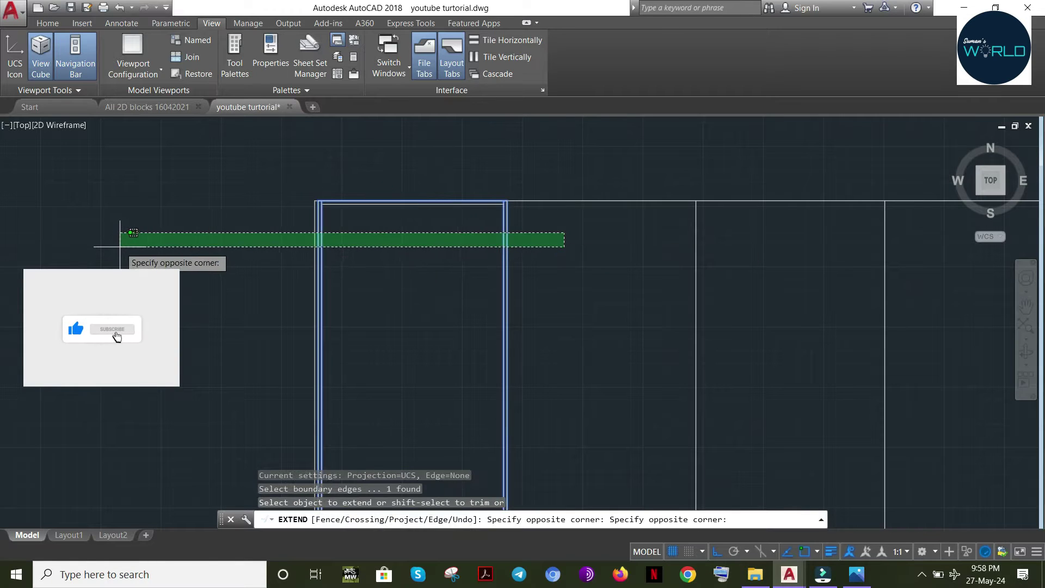
left_click(153, 241)
key("Escape")
middle_click_drag(432, 236, 380, 135)
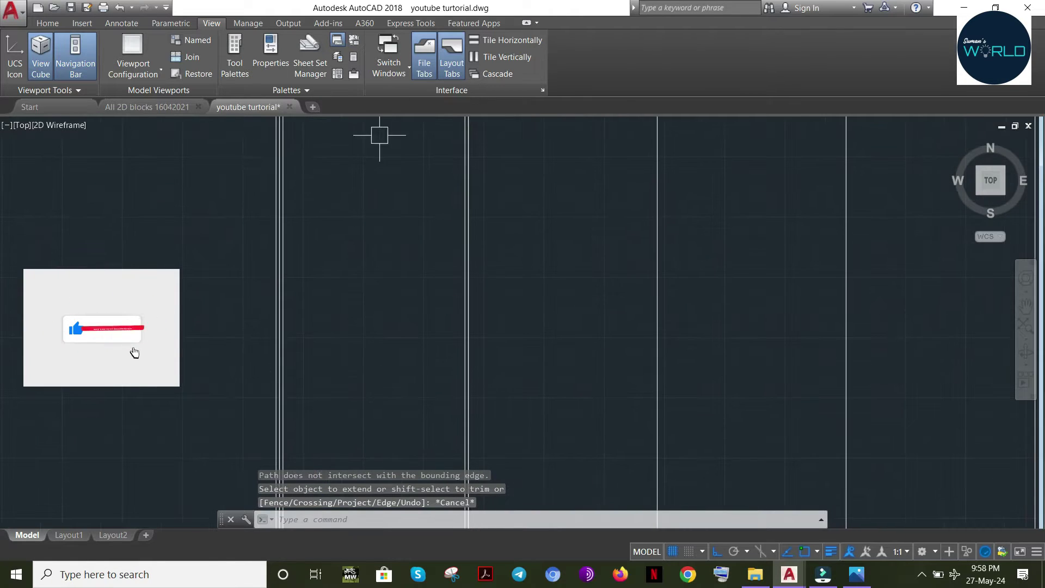
middle_click_drag(439, 284, 439, 422)
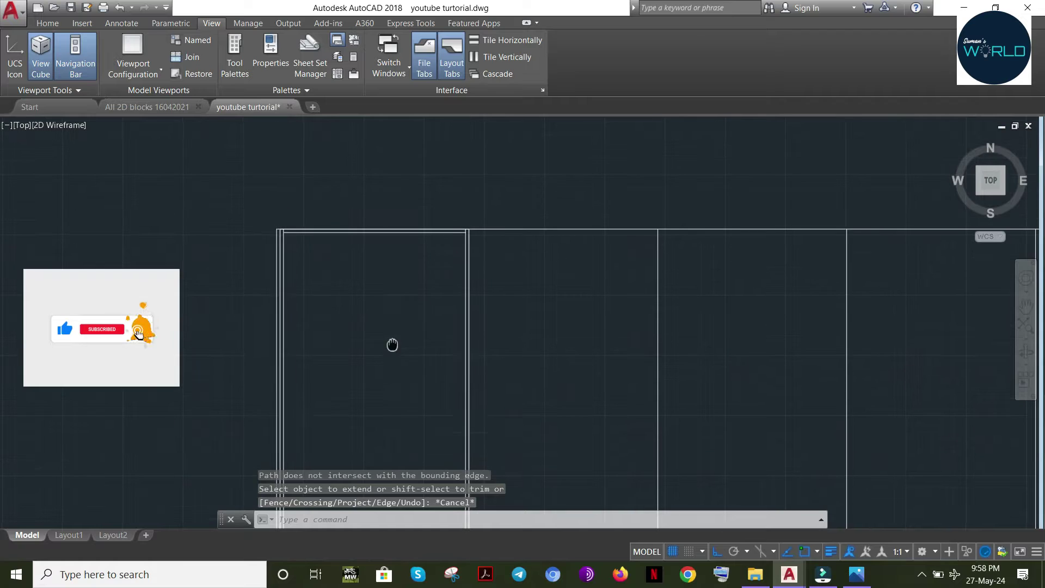
middle_click_drag(393, 345, 369, 168)
mouse_move(411, 381)
middle_mouse_down()
mouse_move(397, 306)
mouse_move(387, 405)
middle_mouse_up()
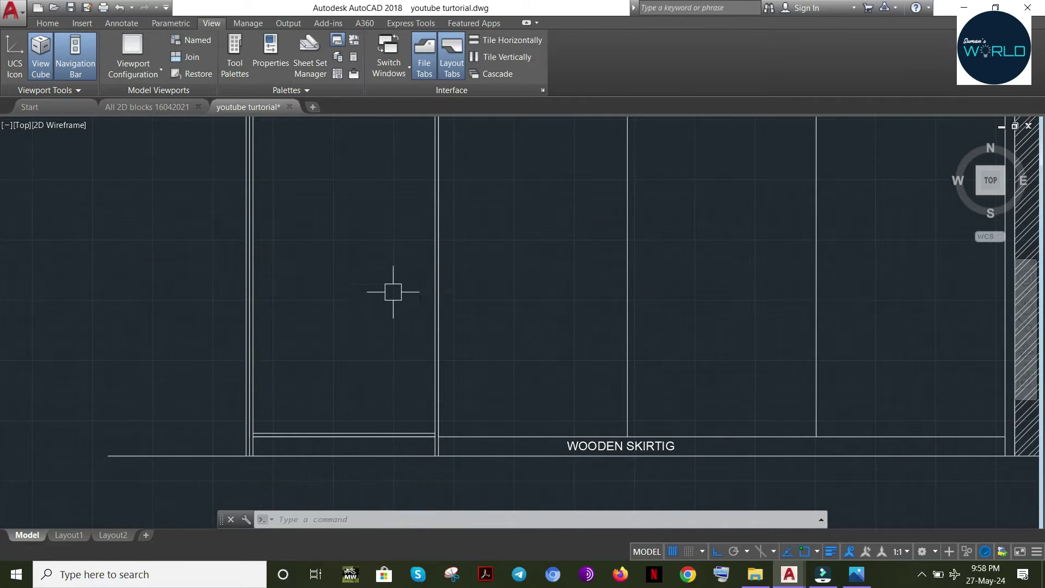
Copy the first bay's four inner panel lines into the other three bays, using the bay's bottom outer corner as base point
middle_click_drag(390, 288, 414, 380)
scroll(442, 143, "up", 2)
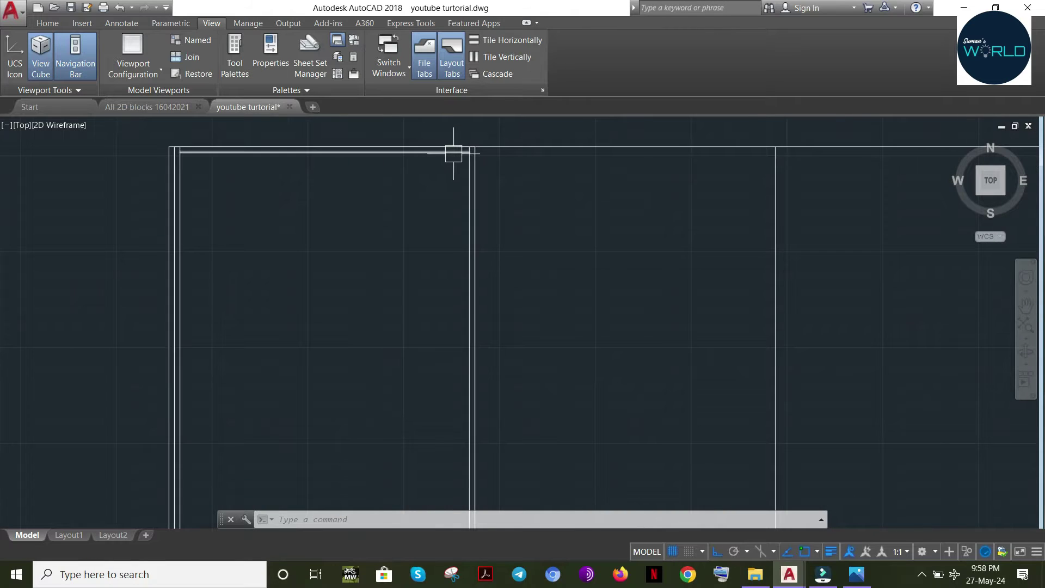
scroll(464, 154, "up", 6)
left_click(495, 137)
left_click(439, 168)
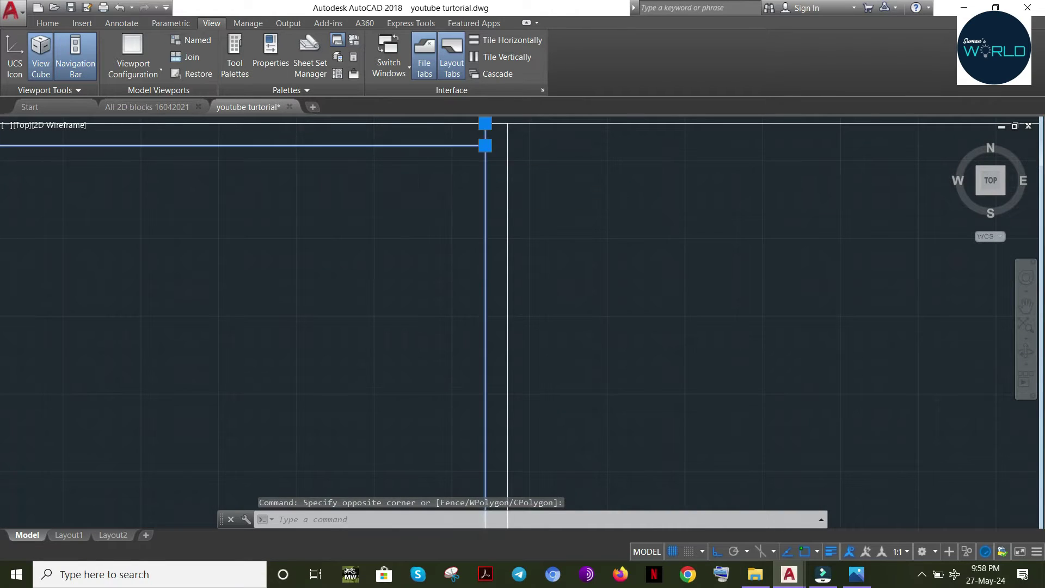
scroll(338, 247, "up", 6)
scroll(180, 276, "down", 6)
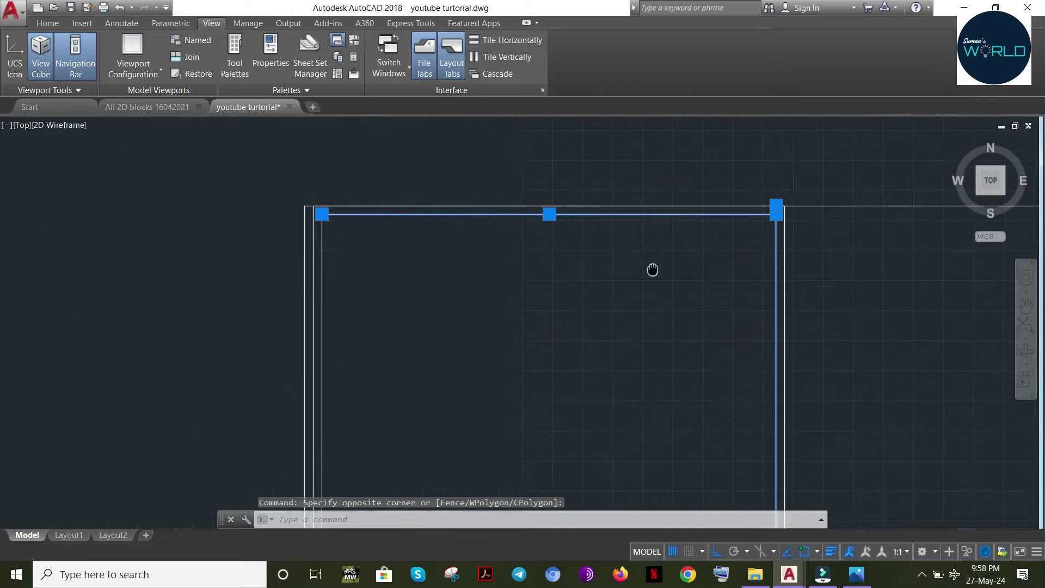
left_click(320, 237)
middle_click_drag(471, 463, 353, 185)
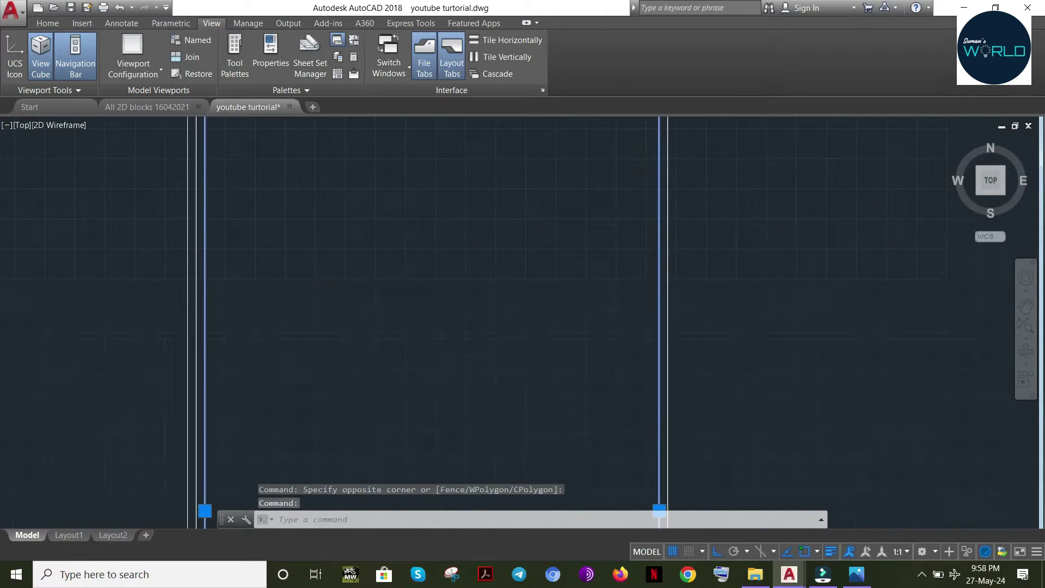
scroll(409, 263, "down", 4)
middle_click_drag(443, 455, 389, 210)
left_click(387, 296)
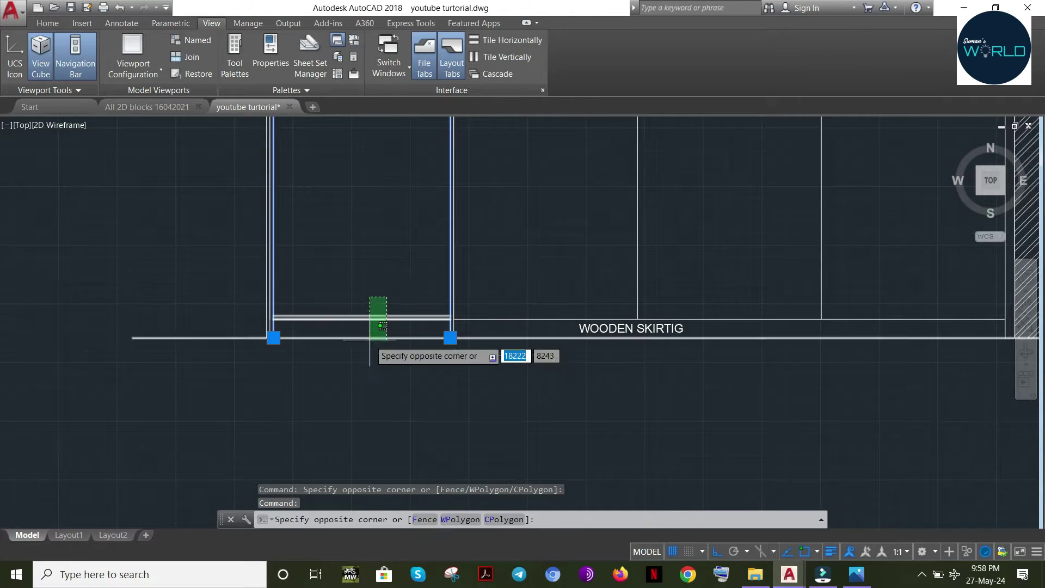
left_click(371, 317)
middle_click_drag(380, 223, 381, 361)
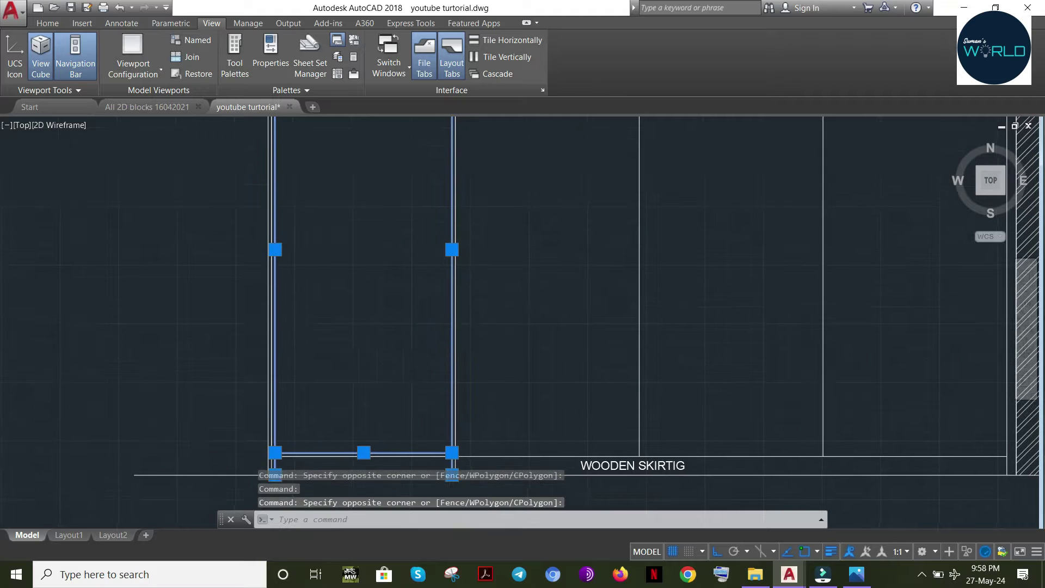
middle_click_drag(570, 415, 472, 334)
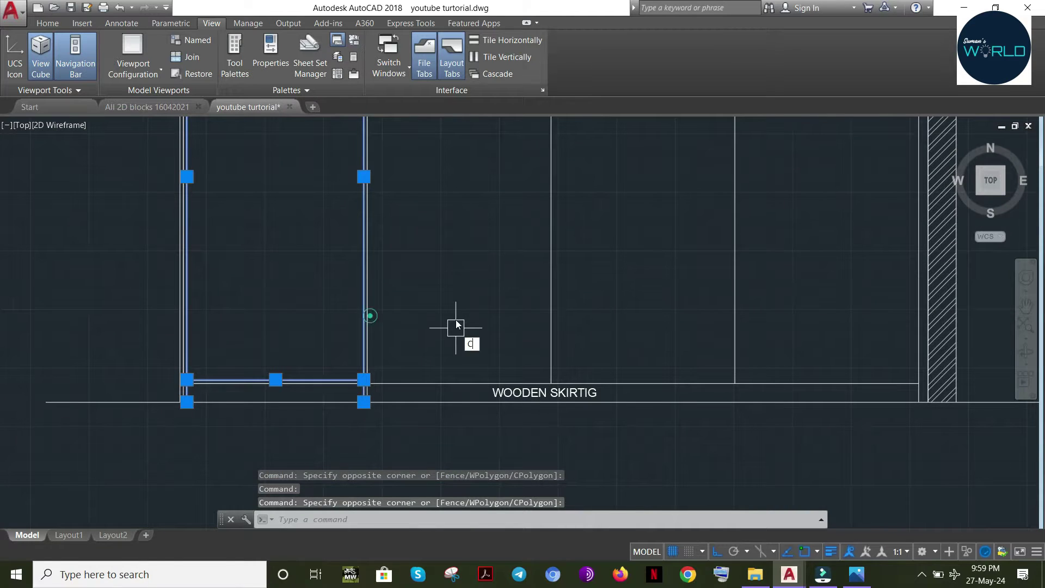
type("O")
key("Return")
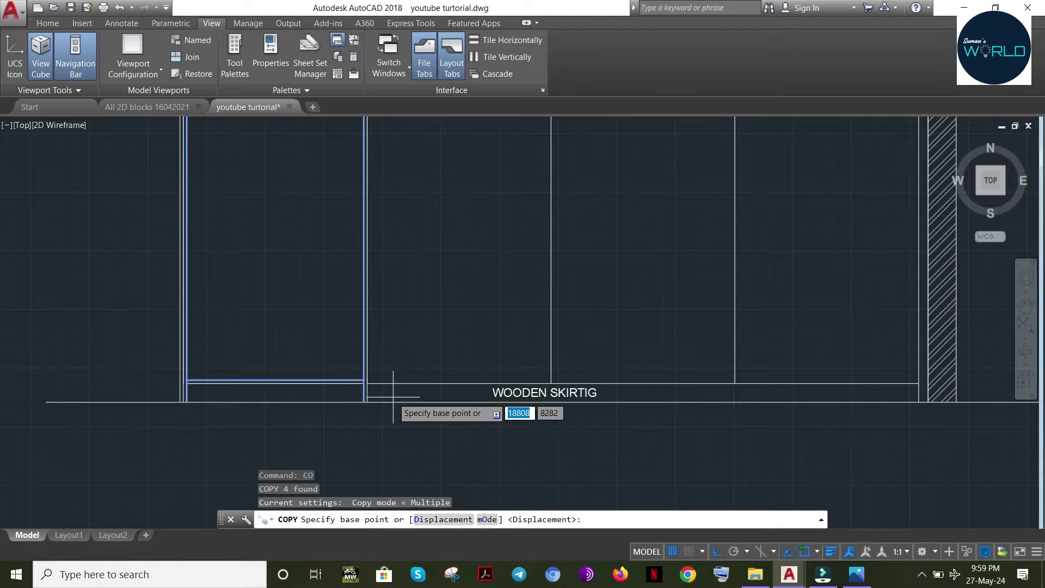
left_click(366, 403)
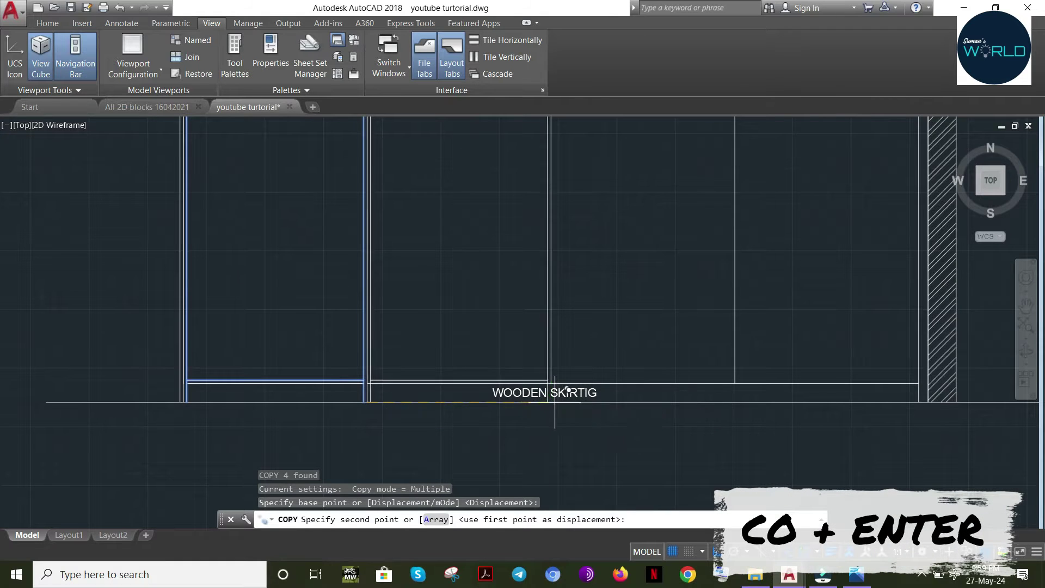
left_click(553, 402)
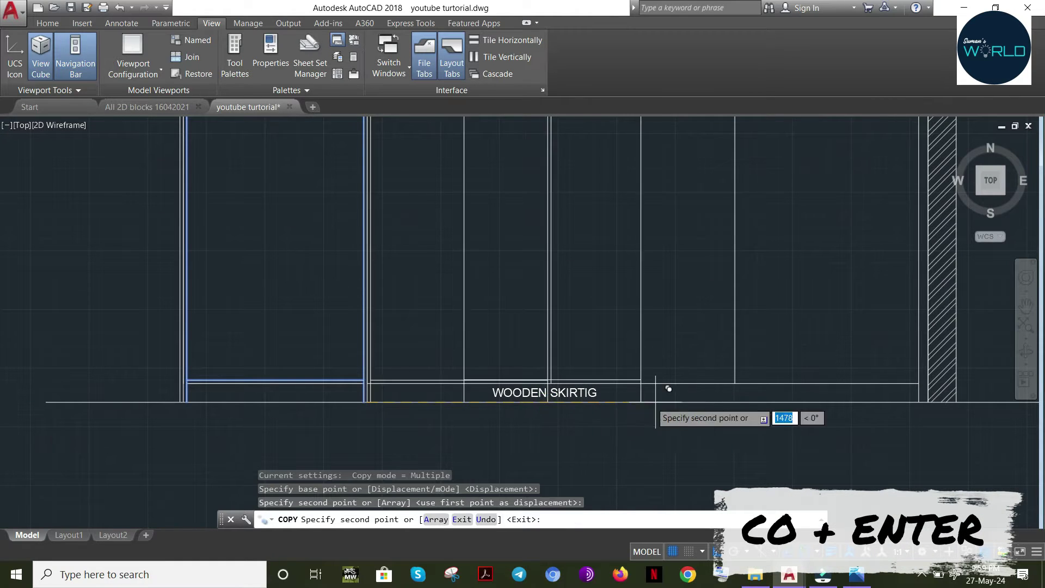
left_click(735, 402)
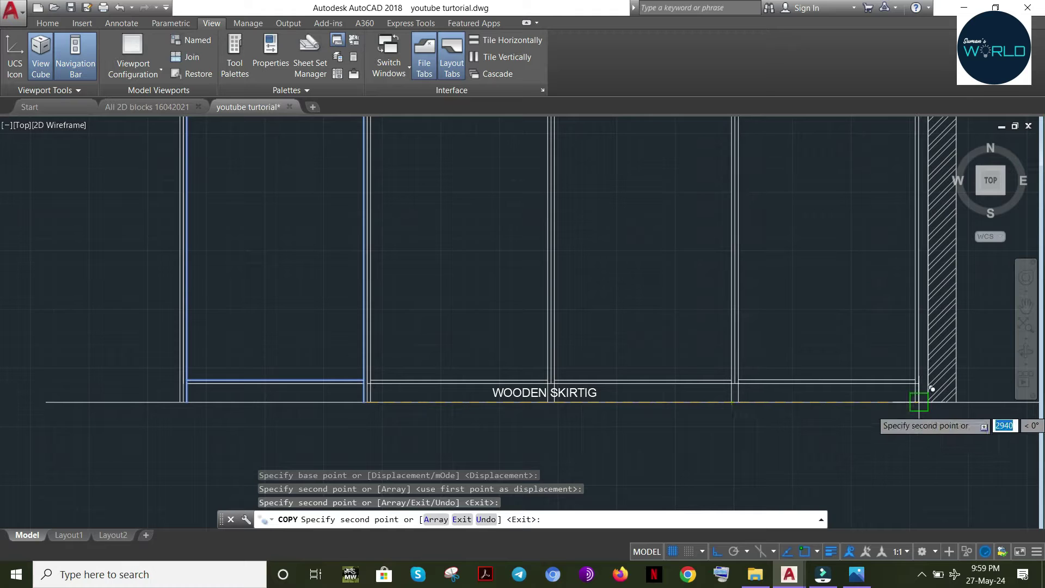
left_click(917, 403)
key("Escape")
middle_click_drag(639, 421, 625, 338)
key("Escape")
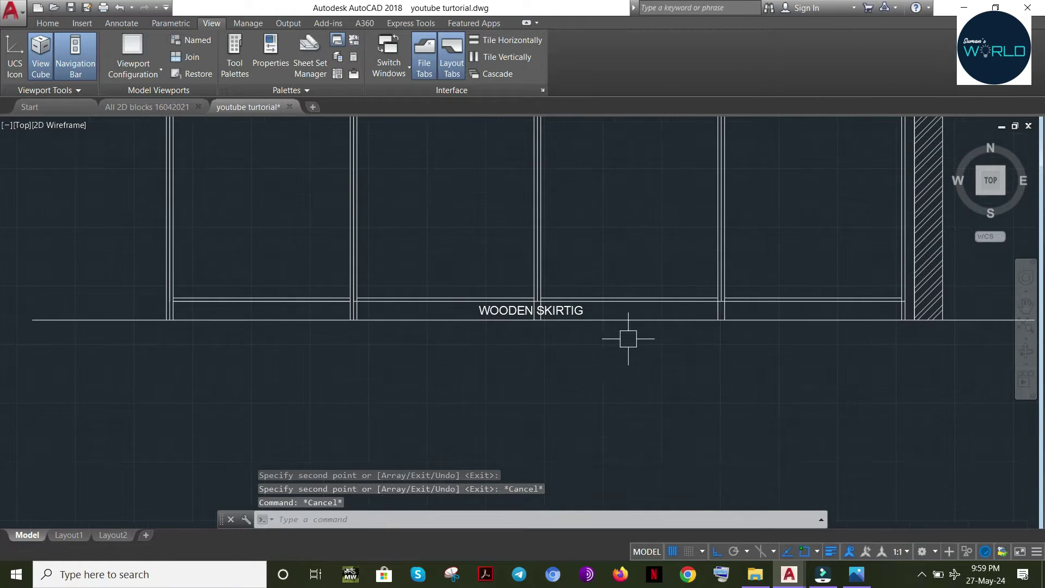
Extend the vertical divider lines between the bays down to the floor line
left_click(618, 324)
type("EX")
key("space")
left_click(831, 213)
left_click(345, 216)
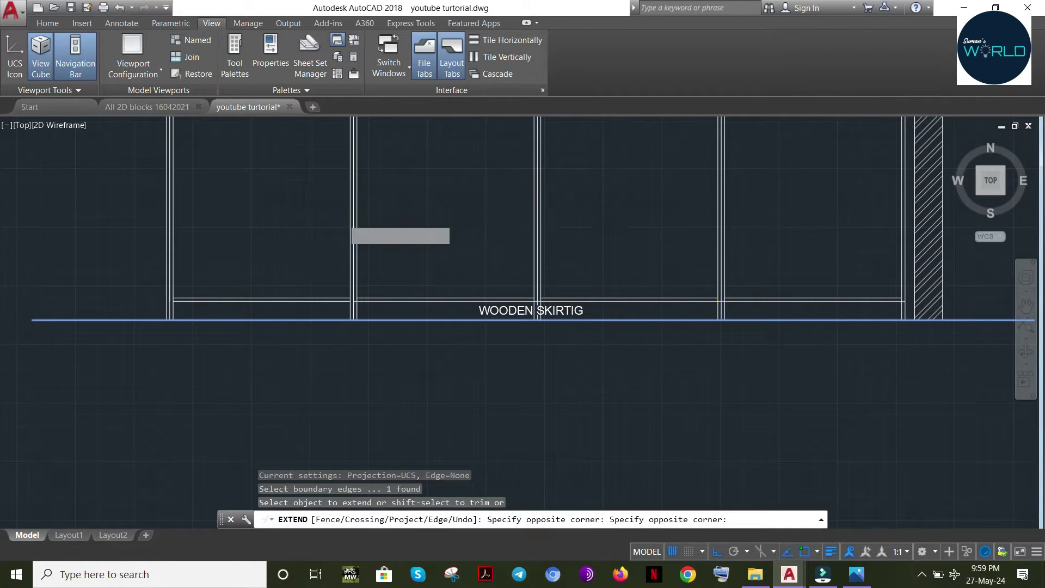
key("Escape")
mouse_move(515, 226)
middle_mouse_down()
mouse_move(445, 320)
mouse_move(469, 490)
middle_mouse_up()
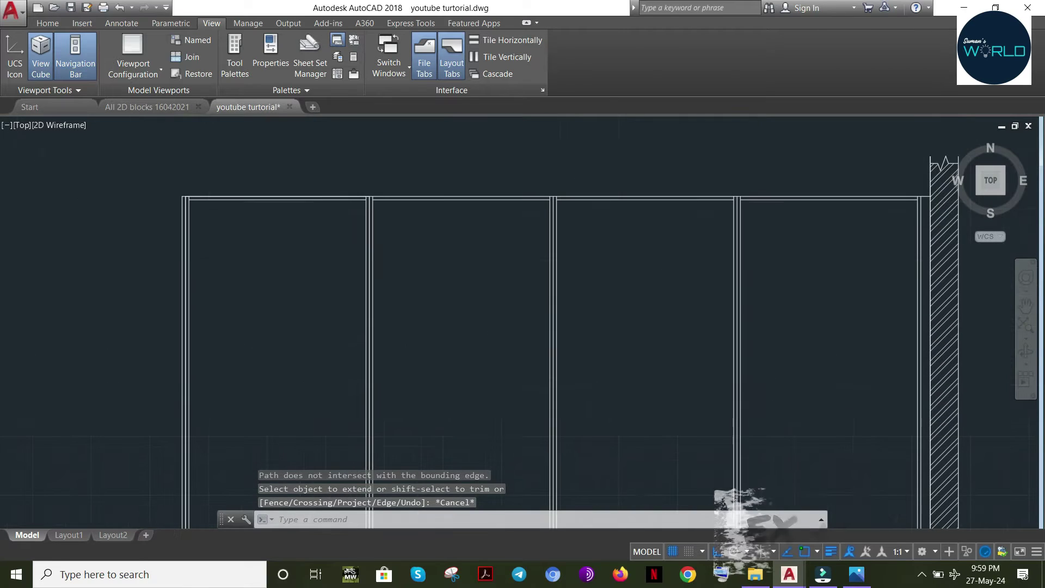
key("Escape")
Trim the skirting's top line where it crosses the panel thicknesses at the first and middle dividers, undoing the last mistaken trim
mouse_move(667, 337)
middle_mouse_down()
mouse_move(577, 229)
mouse_move(533, 203)
middle_mouse_up()
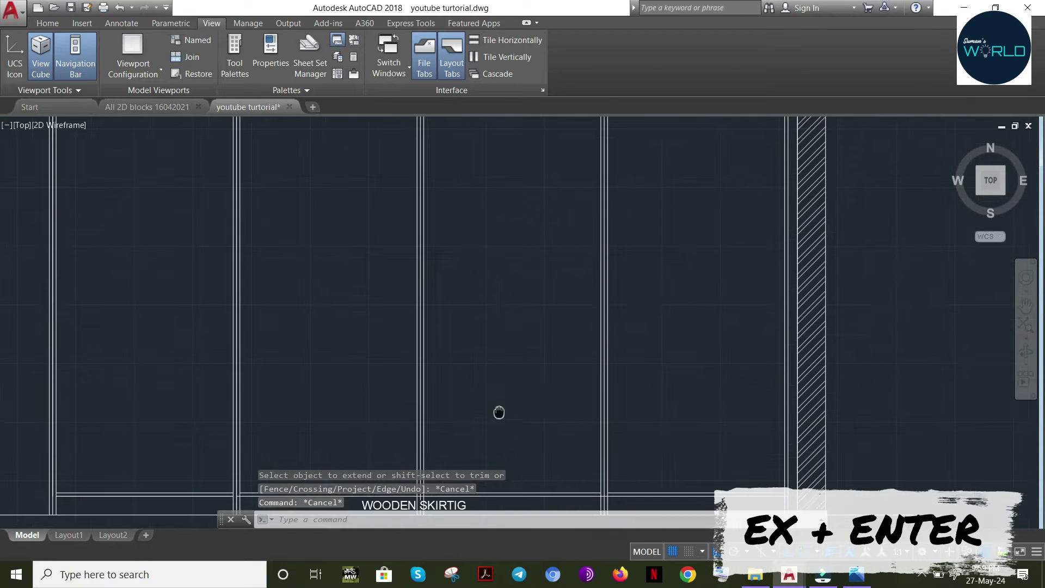
middle_click_drag(499, 412, 606, 323)
key("Escape")
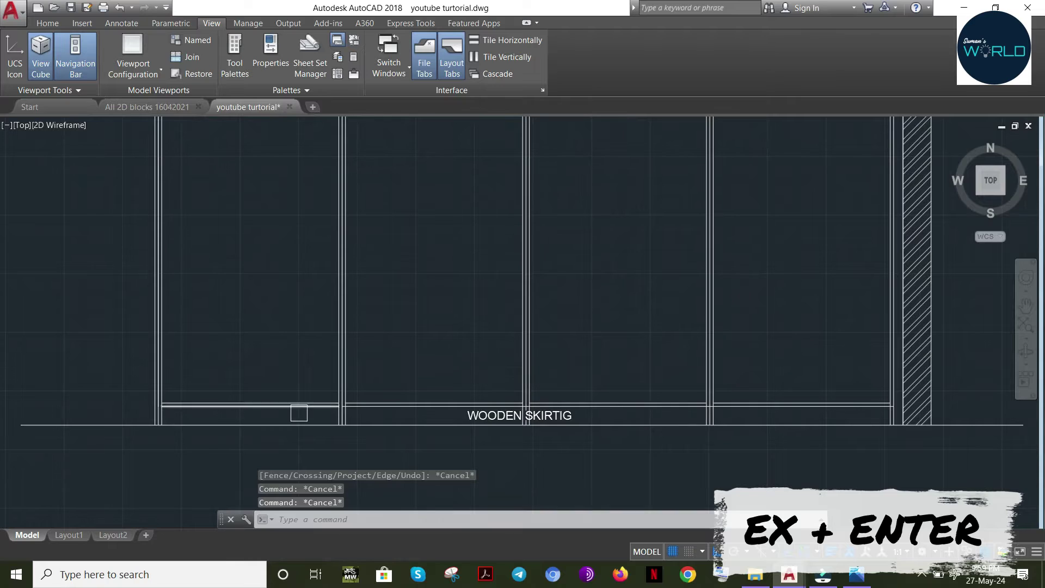
type("TR")
key("Return")
key("Return")
scroll(355, 401, "up", 5)
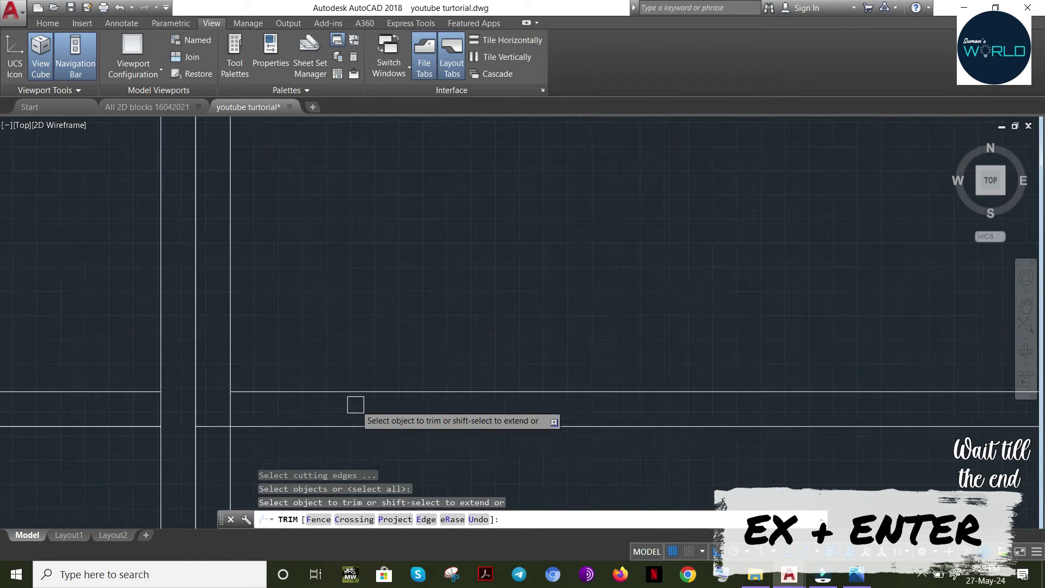
left_click(213, 423)
scroll(661, 306, "down", 2)
middle_click_drag(811, 320, 779, 319)
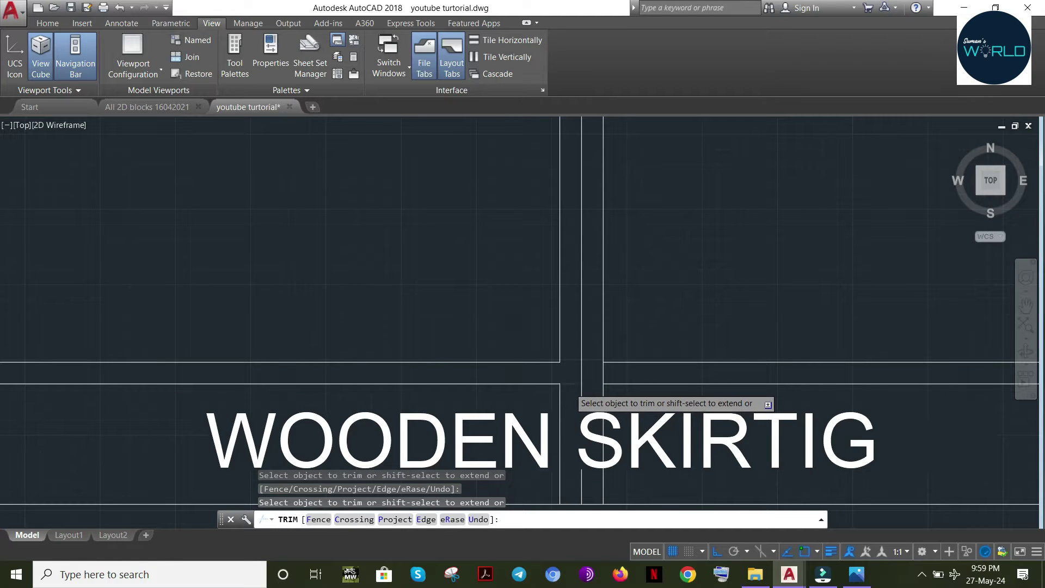
key("ctrl+z")
key("Escape")
Delete the WOODEN SKIRTIG label from the skirting
left_click(480, 439)
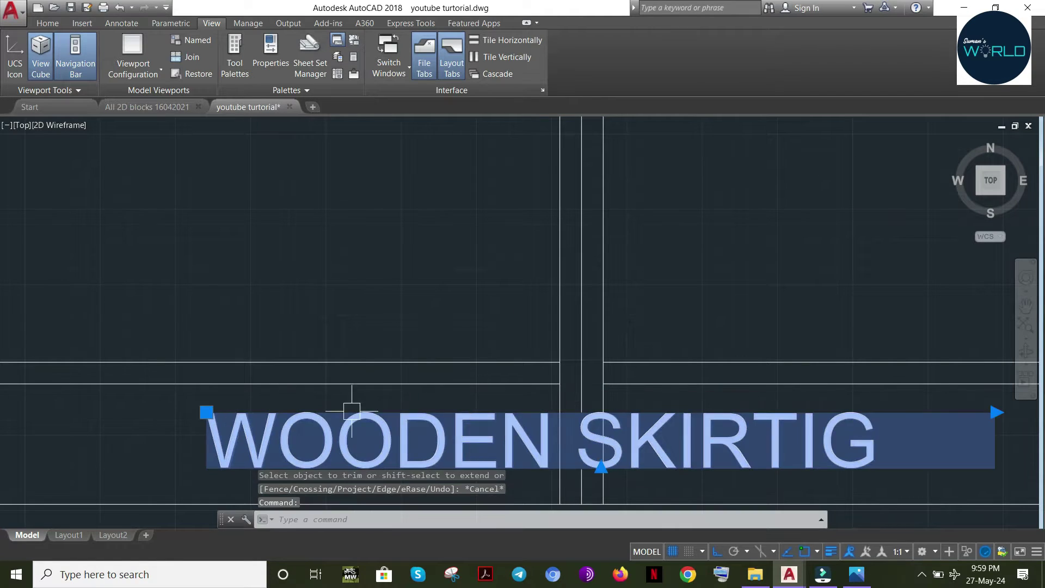
scroll(478, 402, "down", 6)
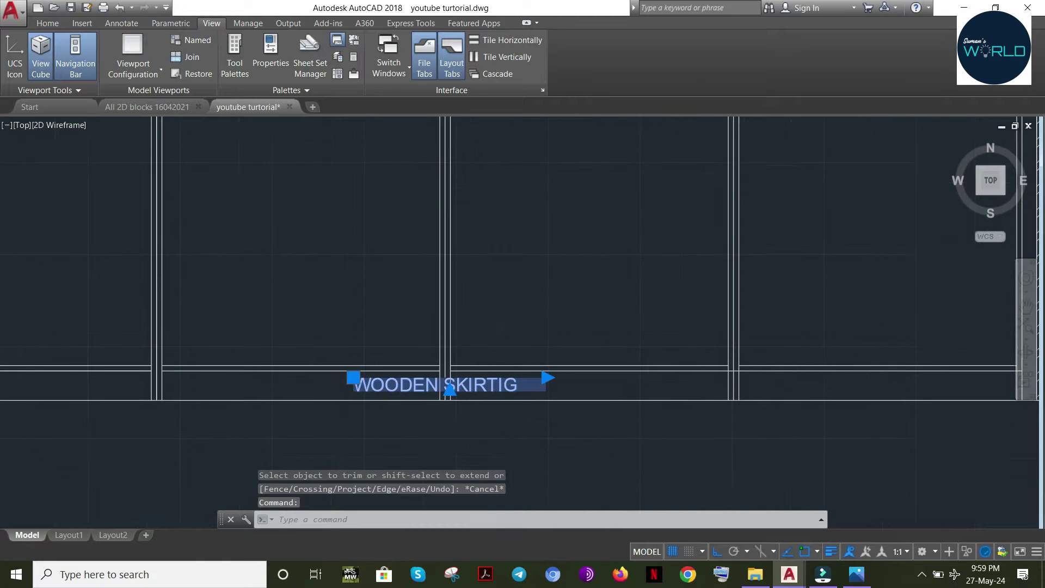
left_click(511, 383)
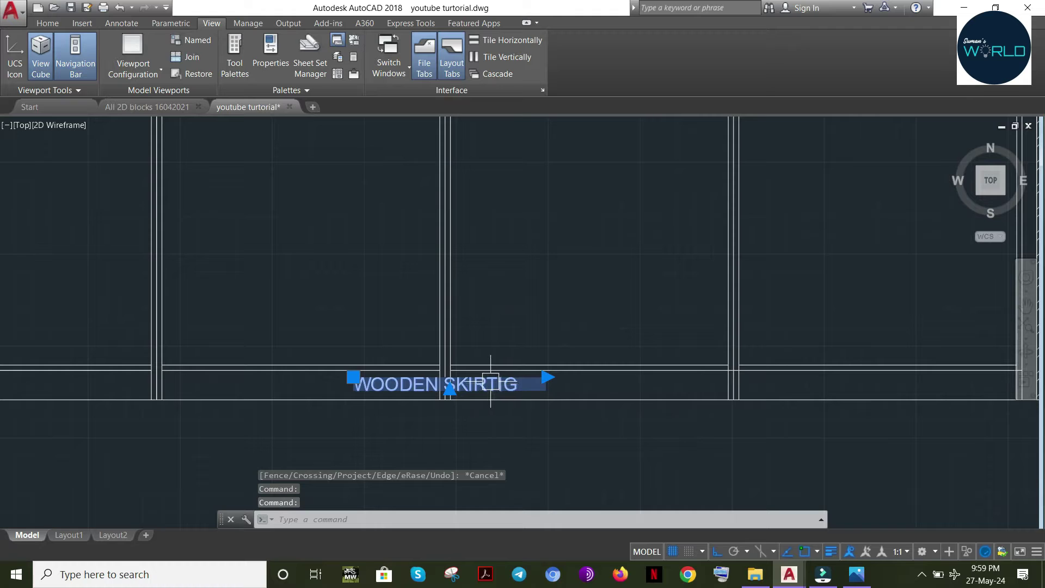
key("Delete")
key("Escape")
Trim the skirting's top line where it crosses the panel thicknesses at the divider between the third and fourth bays
middle_click_drag(688, 437, 735, 439)
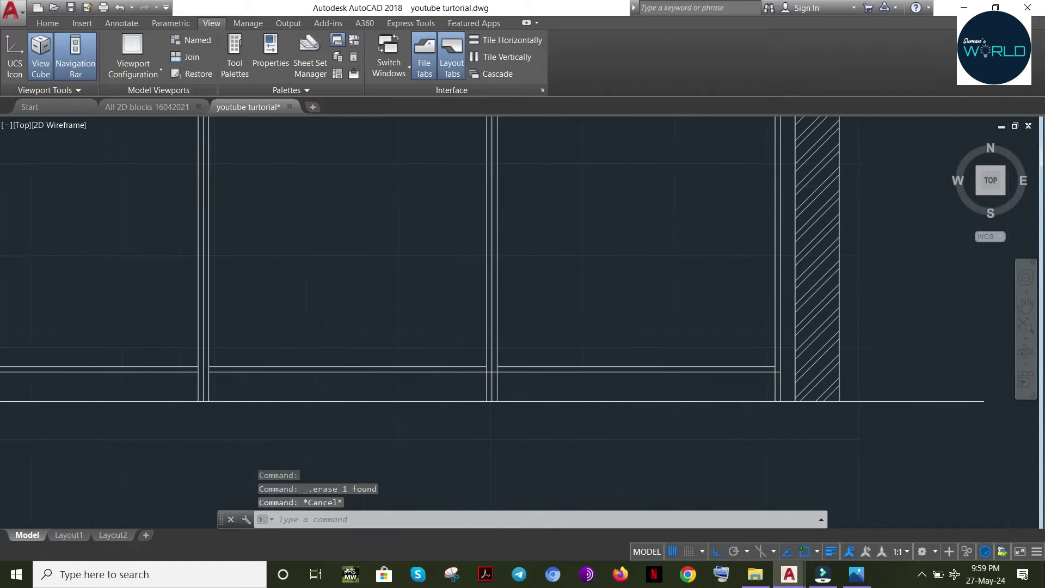
key("Escape")
key("Return")
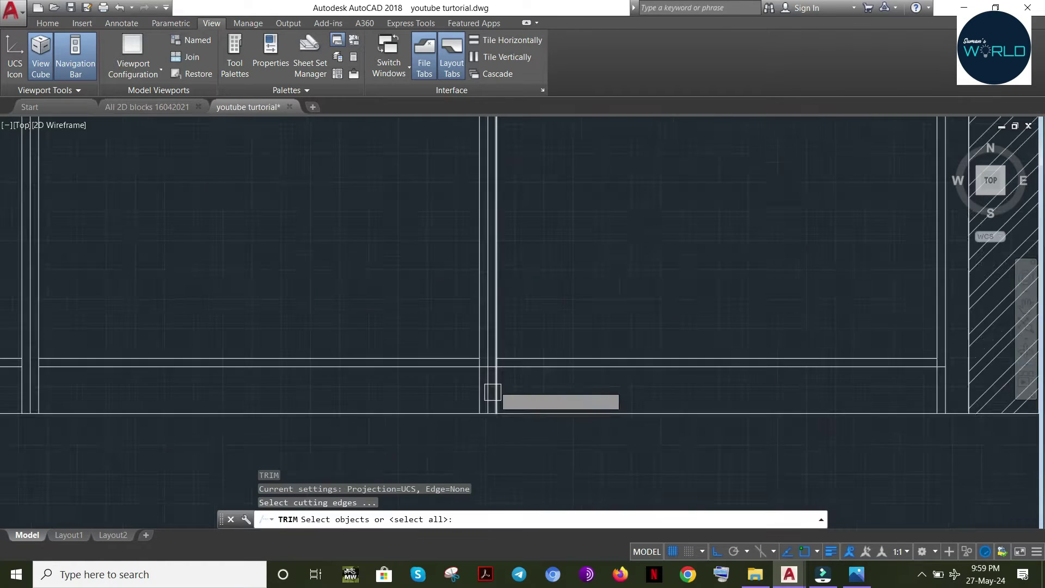
key("Return")
scroll(493, 374, "up", 4)
scroll(493, 374, "down", 3)
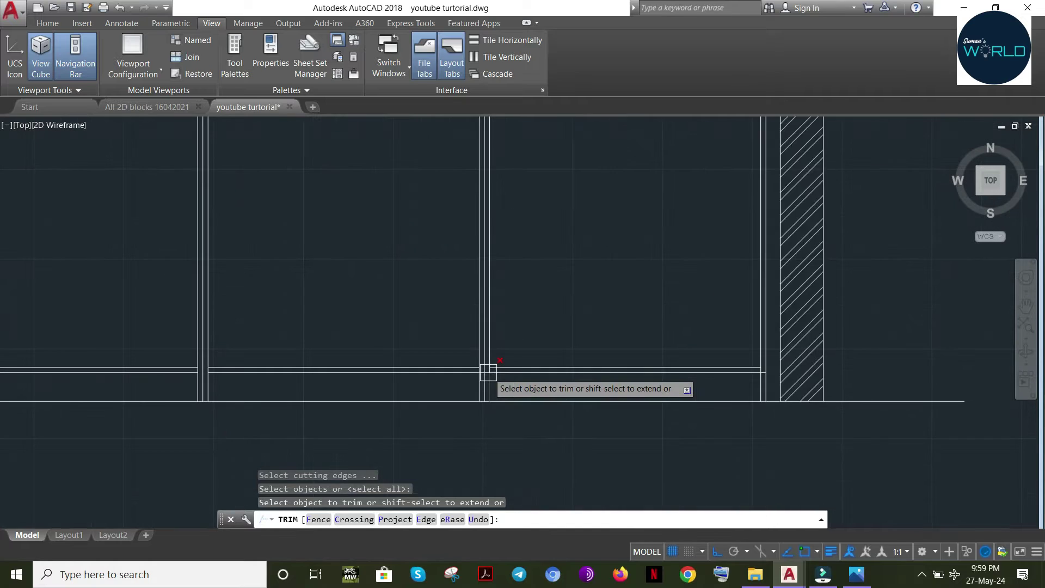
scroll(495, 374, "up", 4)
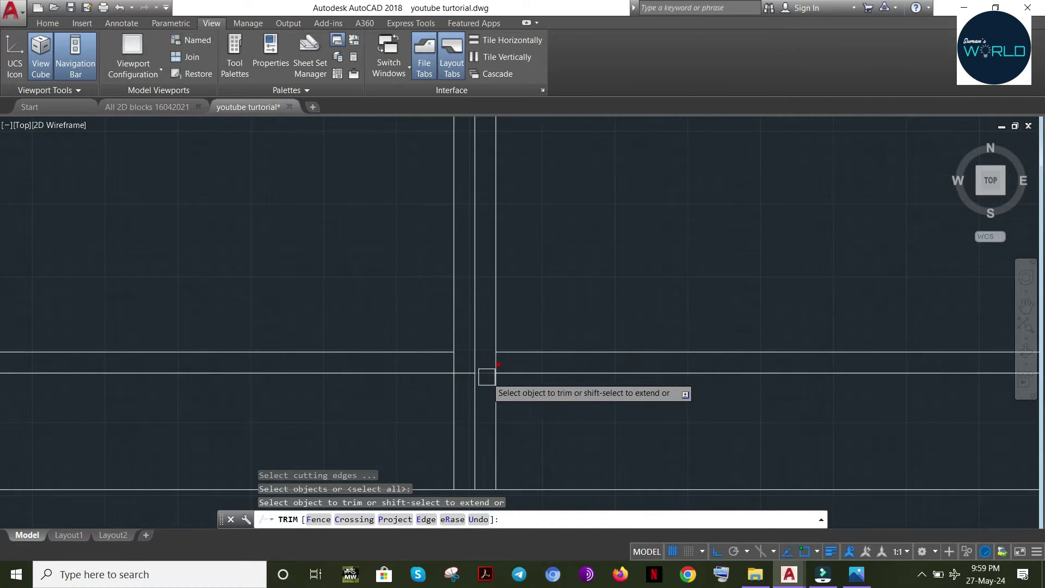
left_click(468, 373)
key("Escape")
Trim the skirting's top line inside the last bay's side panel beside the hatched wall, and save the drawing
scroll(604, 385, "down", 2)
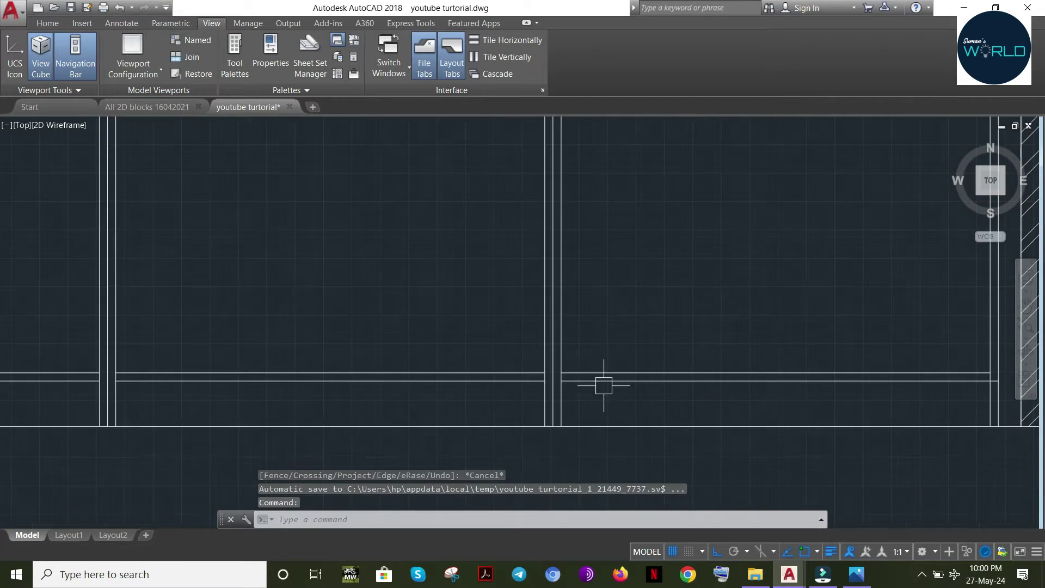
scroll(605, 384, "up", 1)
middle_click_drag(1029, 352, 240, 377)
key("Escape")
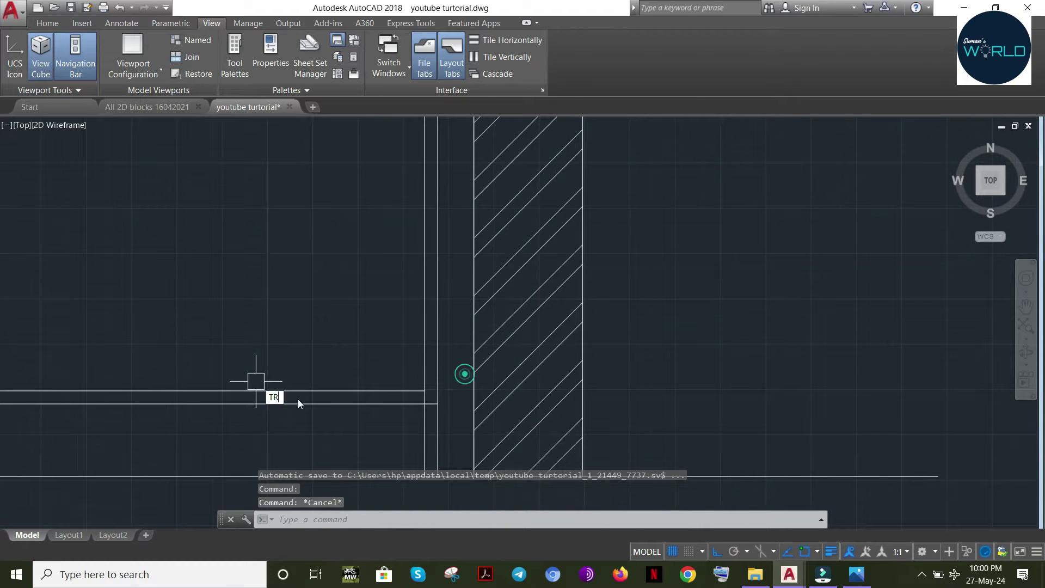
type("TR")
key("Return")
key("Return")
scroll(441, 388, "down", 2)
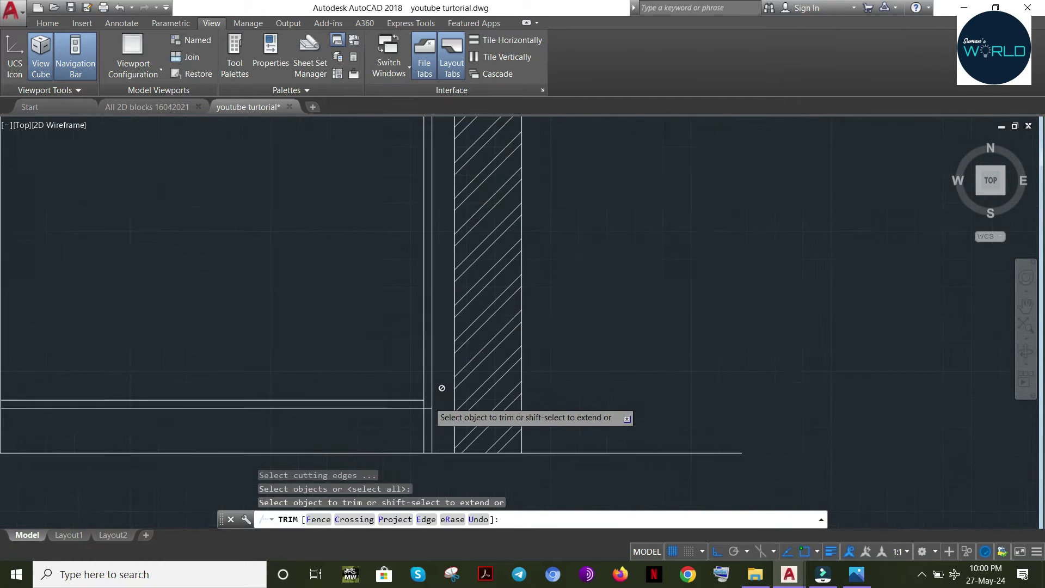
left_click(442, 388)
scroll(430, 401, "up", 8)
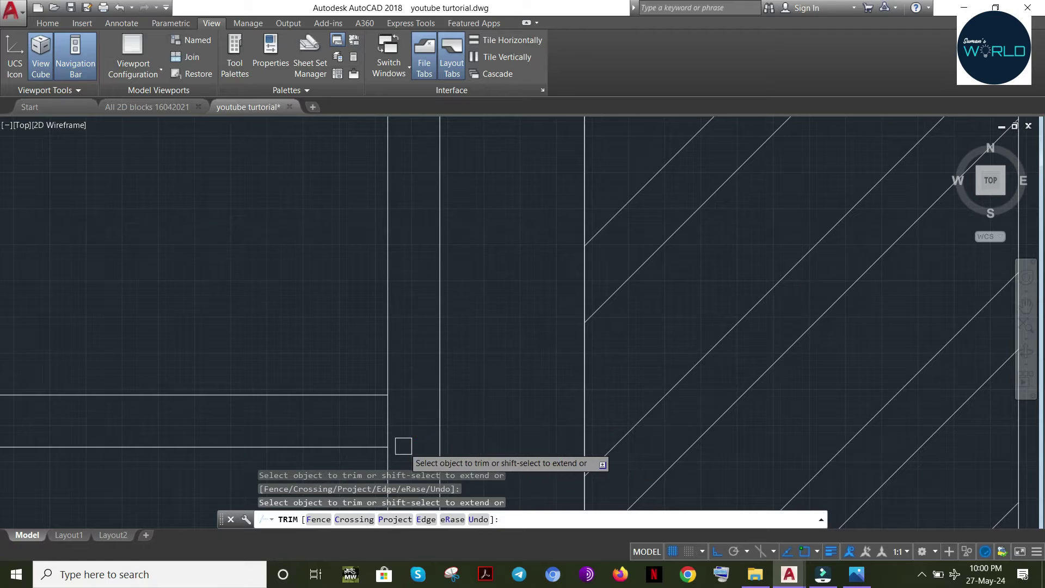
scroll(485, 388, "down", 4)
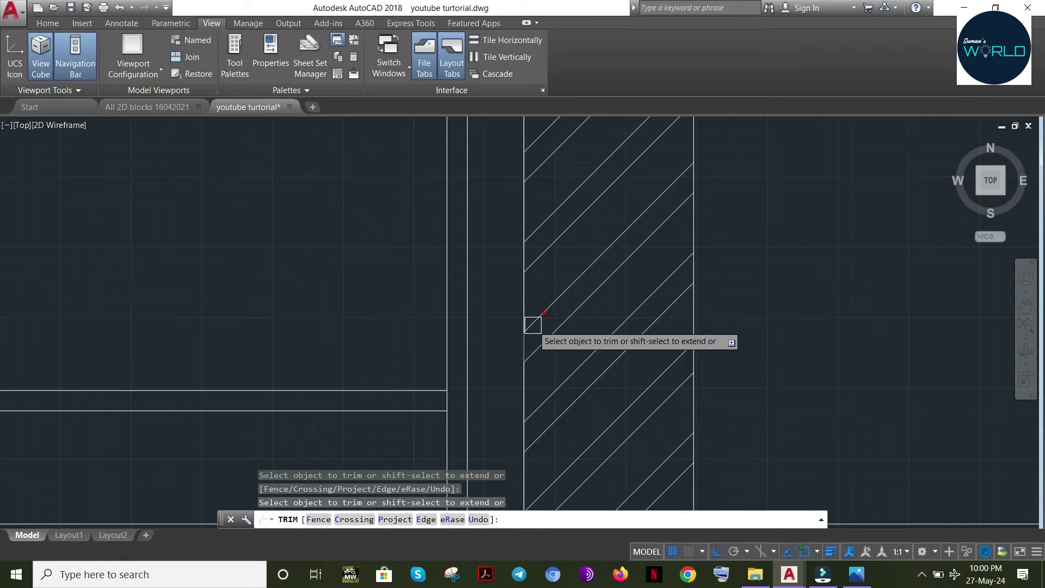
key("Escape")
scroll(874, 445, "down", 2)
key("ctrl+s")
Move the two wardrobe reference images sideways so they sit above the external elevation, clear of the internal view
scroll(663, 337, "up", 2)
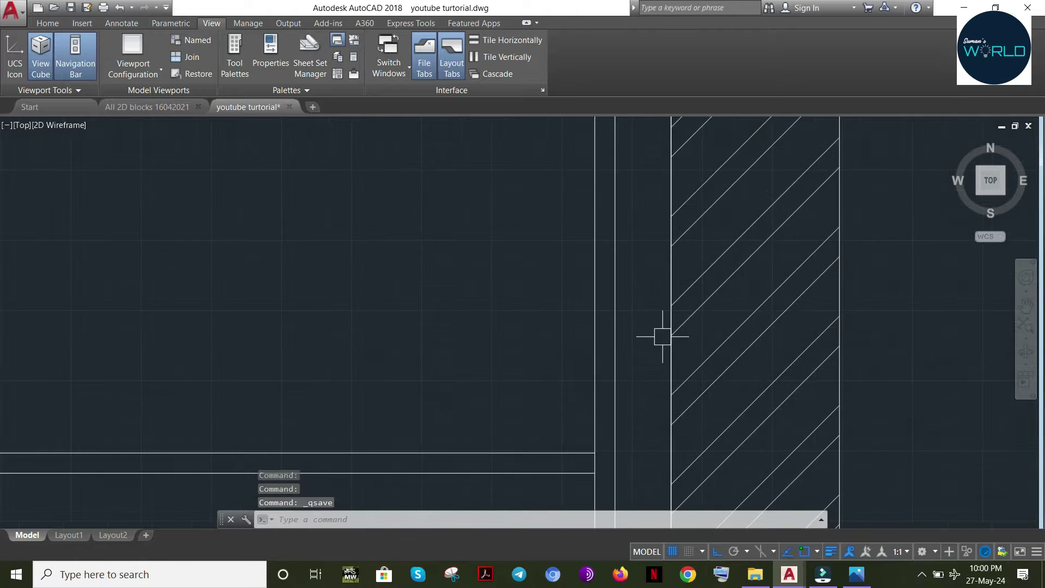
key("Return")
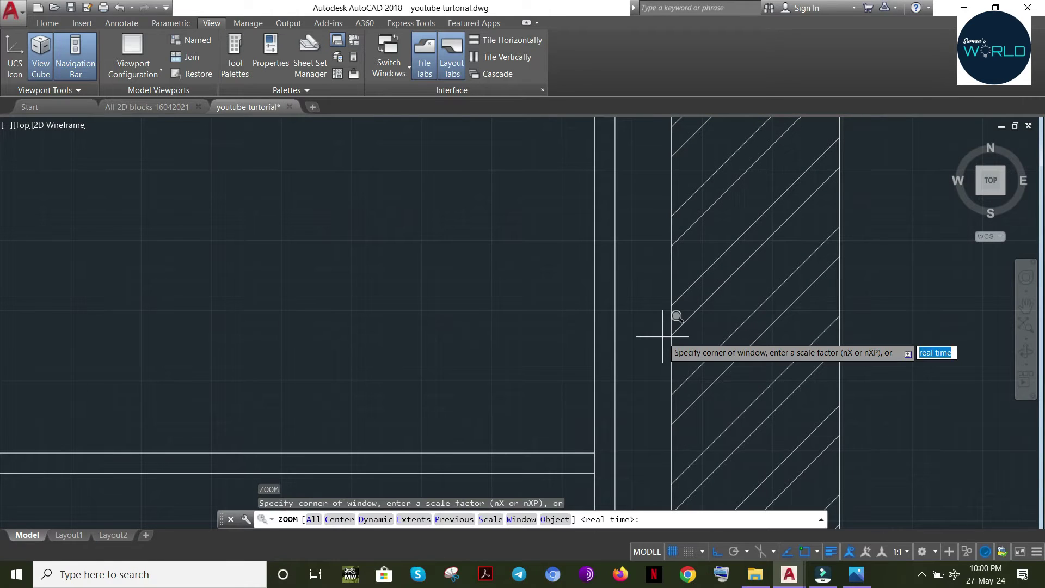
type("E")
key("Return")
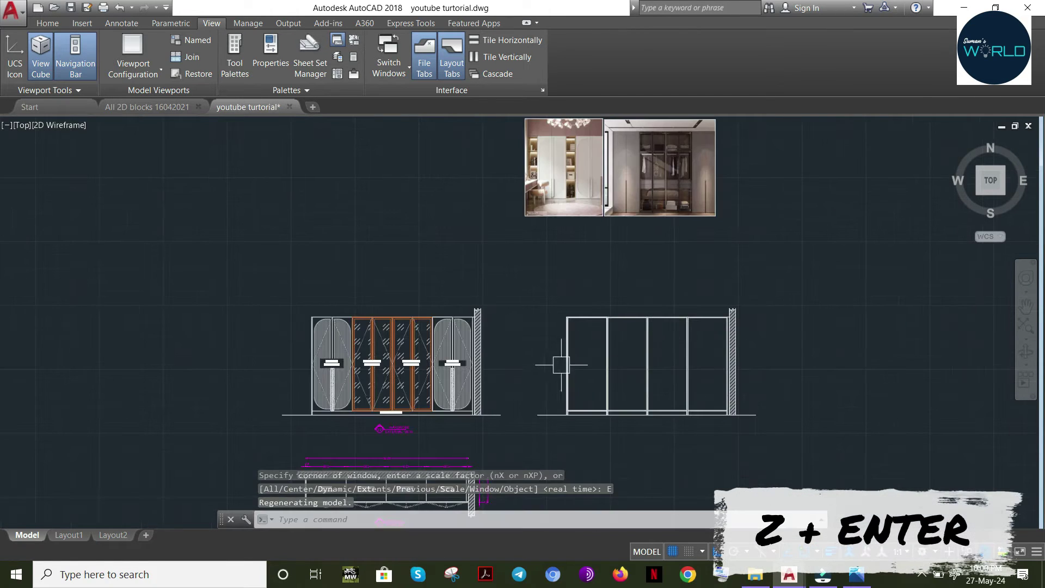
key("Escape")
scroll(534, 362, "up", 3)
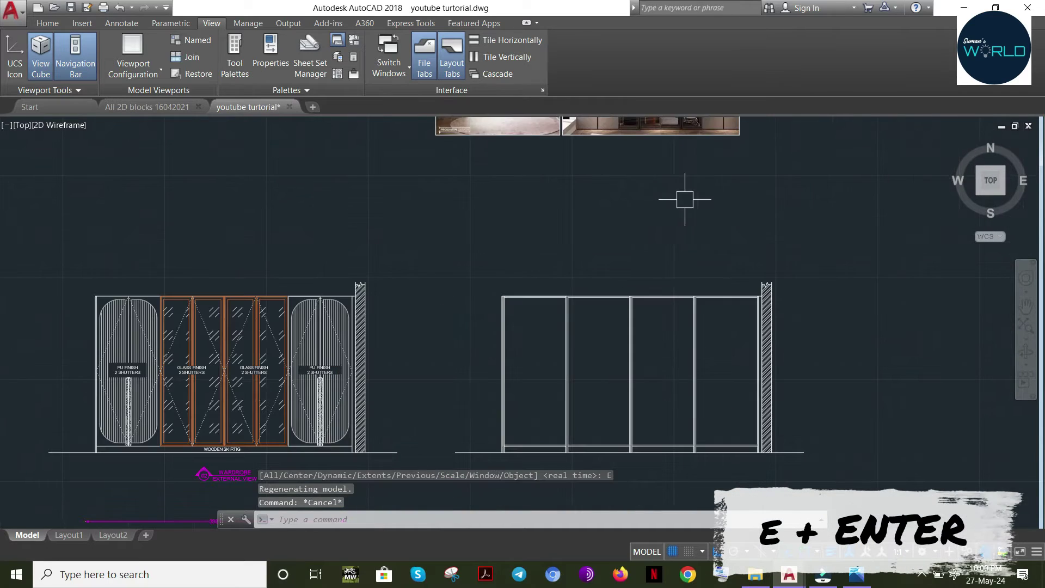
middle_click_drag(746, 191, 770, 270)
left_click(854, 140)
left_click(397, 222)
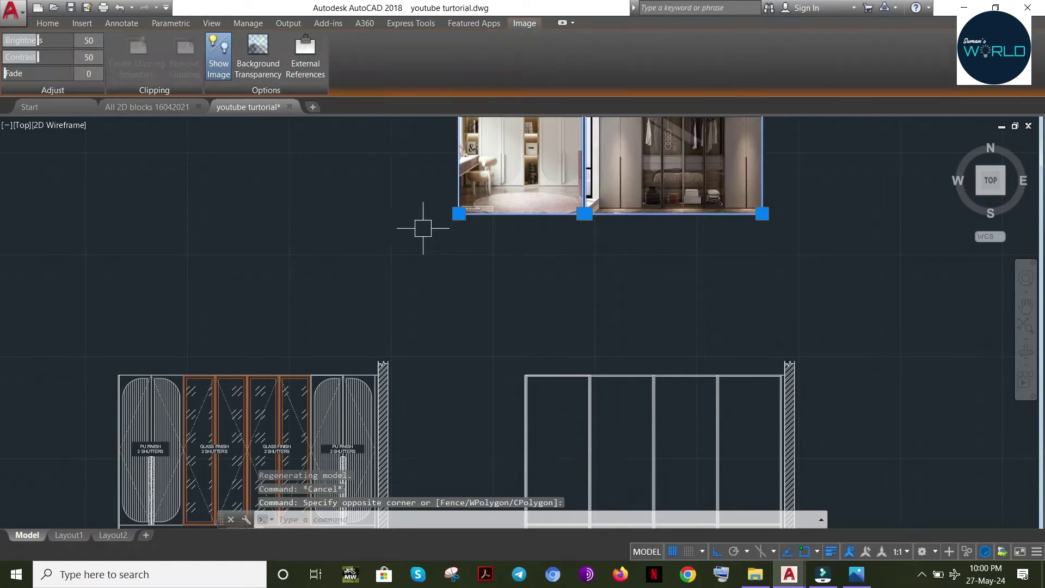
type("M")
key("Return")
left_click(640, 285)
left_click(203, 284)
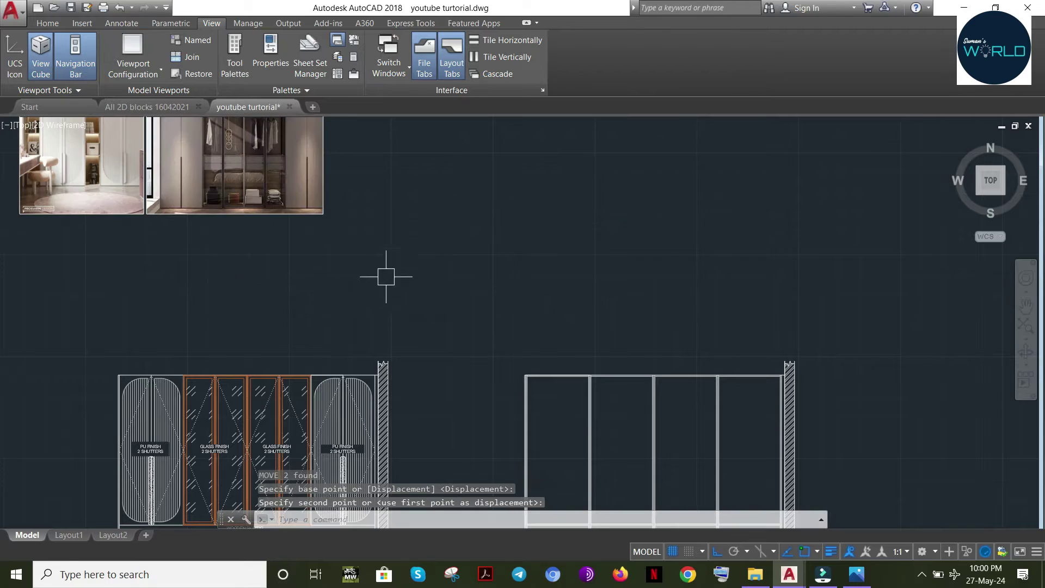
key("Escape")
middle_click_drag(523, 386, 583, 279)
key("Escape")
Offset the floor line of the internal carcass view 1900 upward as a guide for the shelf height
scroll(795, 267, "down", 2)
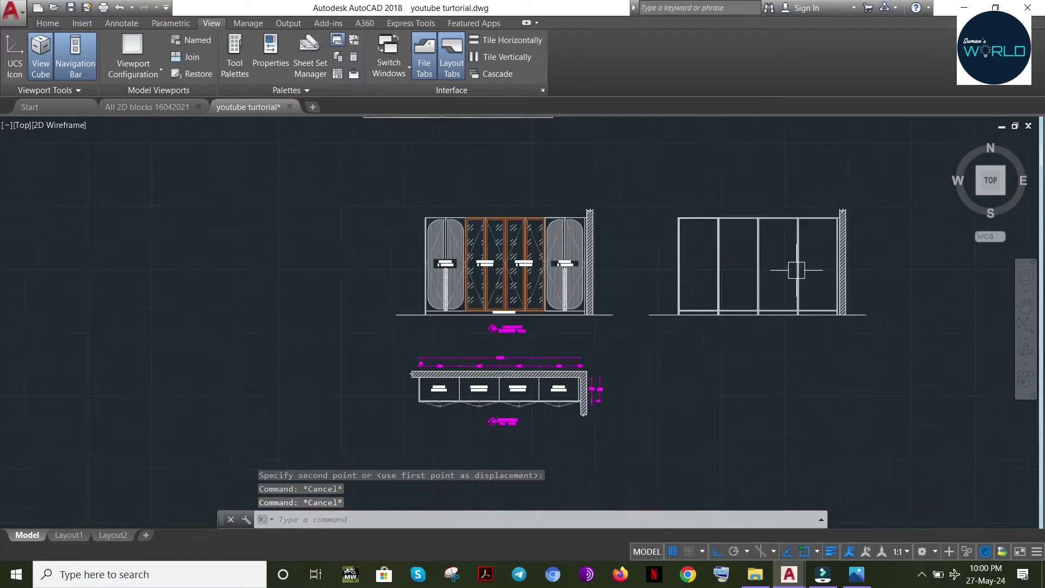
middle_click_drag(796, 271, 555, 290)
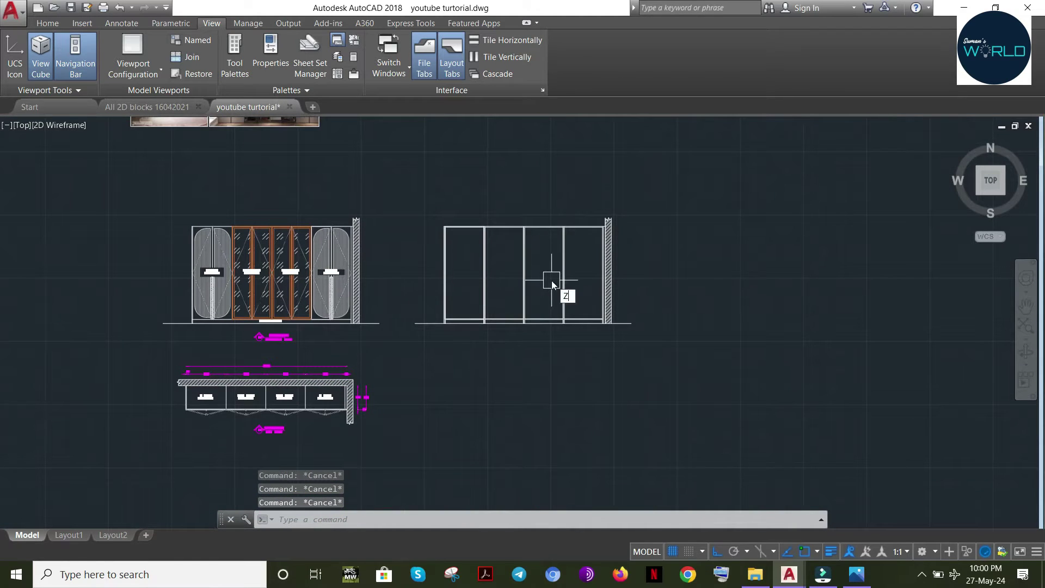
key("Return")
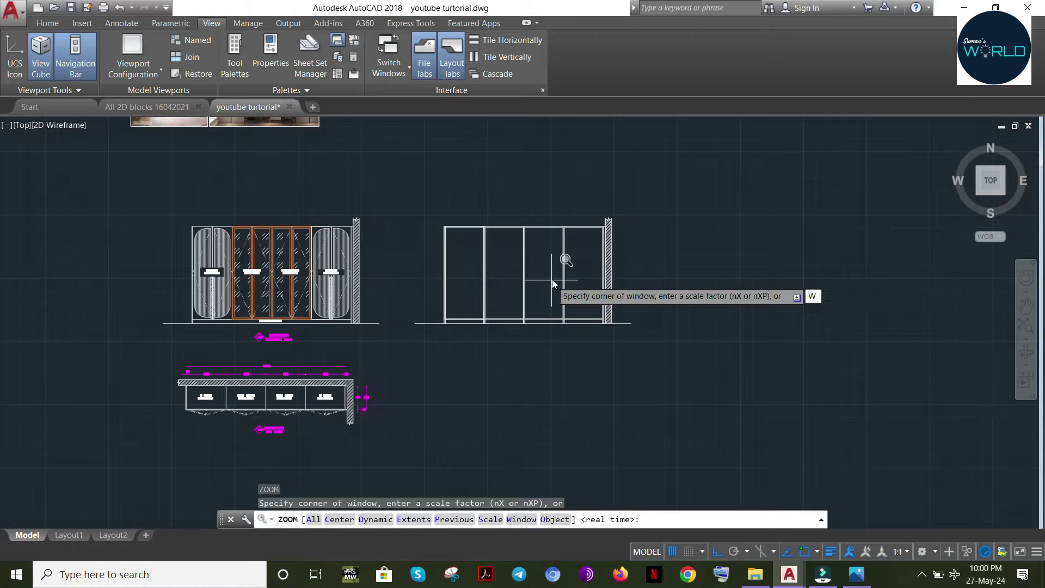
type("W")
key("Return")
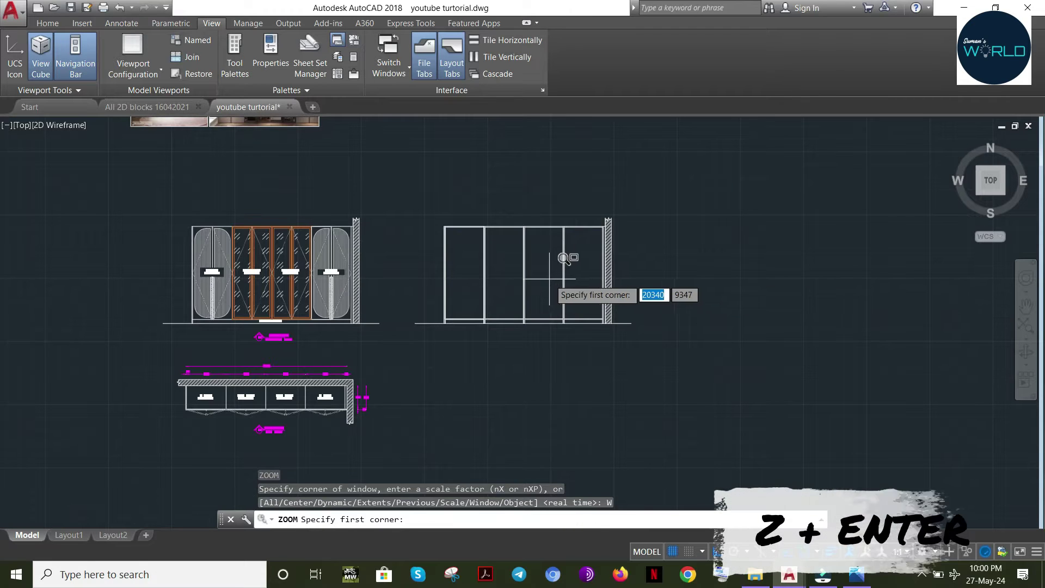
left_click(428, 214)
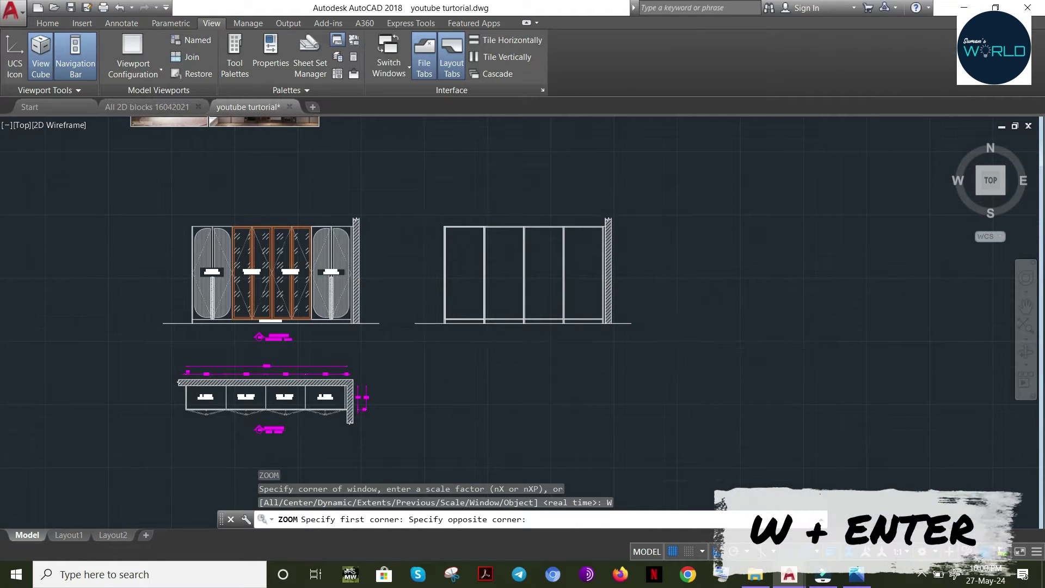
left_click(639, 337)
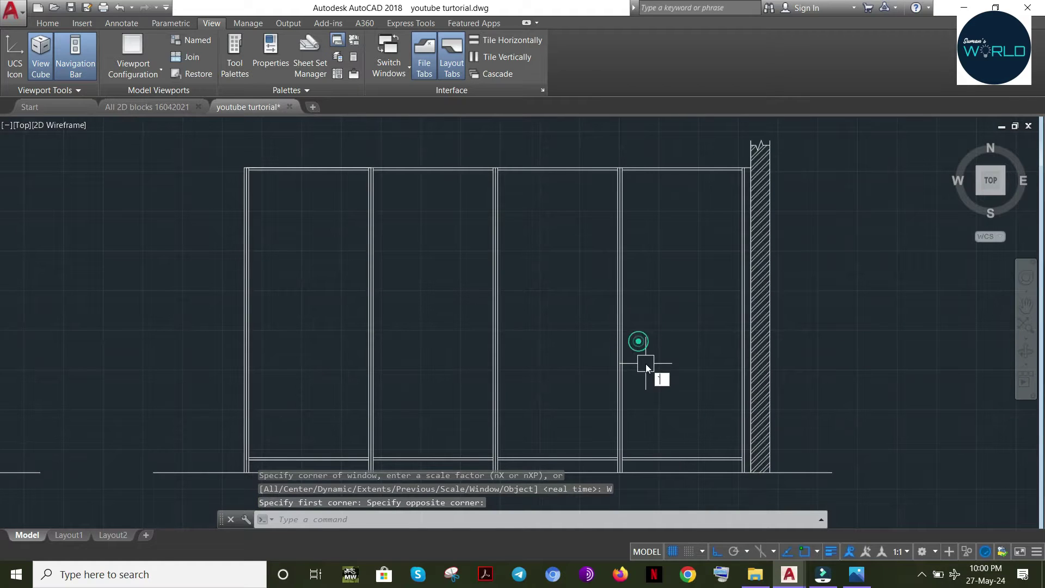
key("Escape")
key("Escape")
key("Escape")
left_click(450, 473)
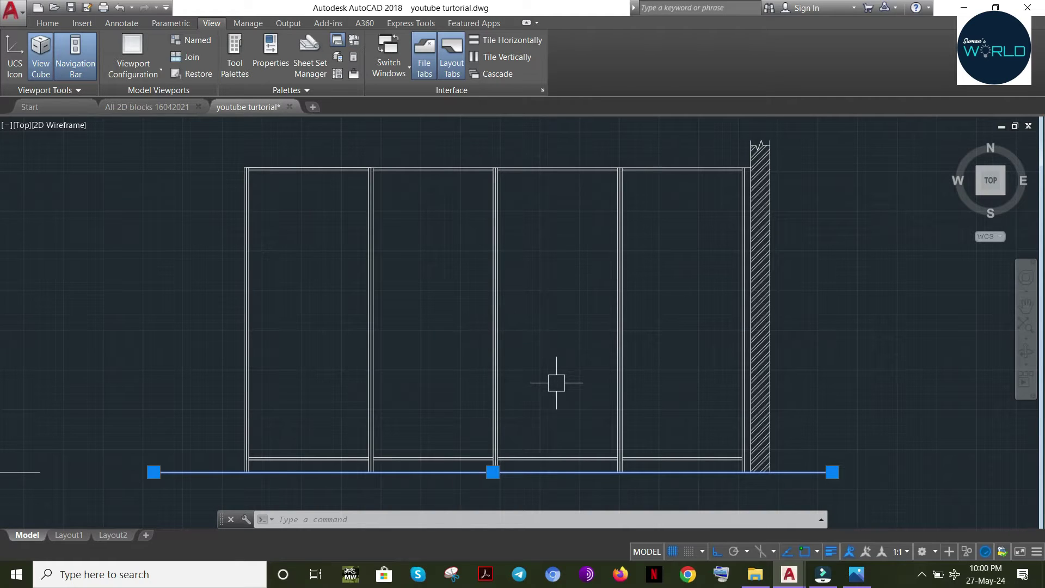
key("Return")
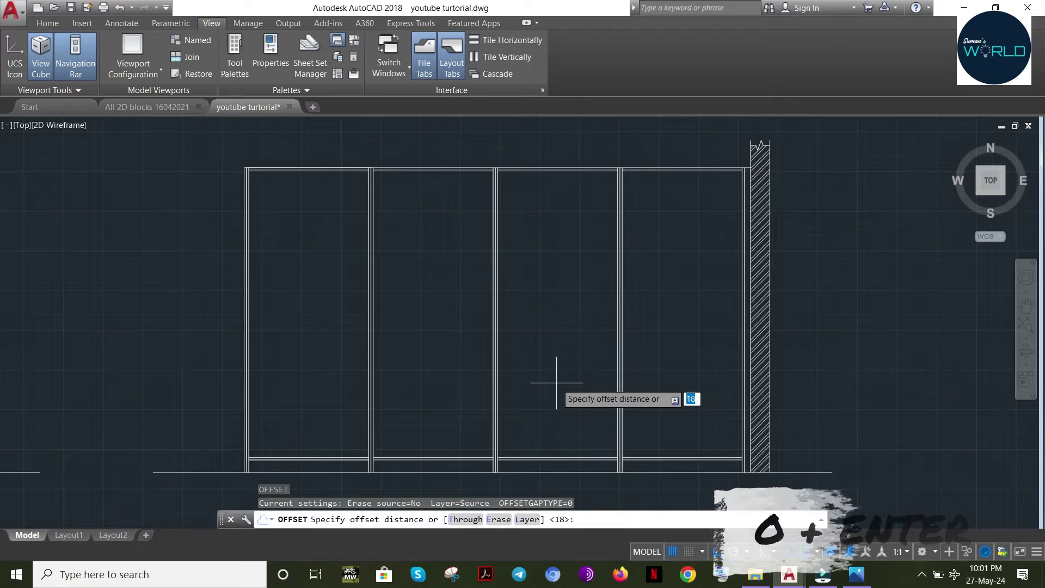
type("1900")
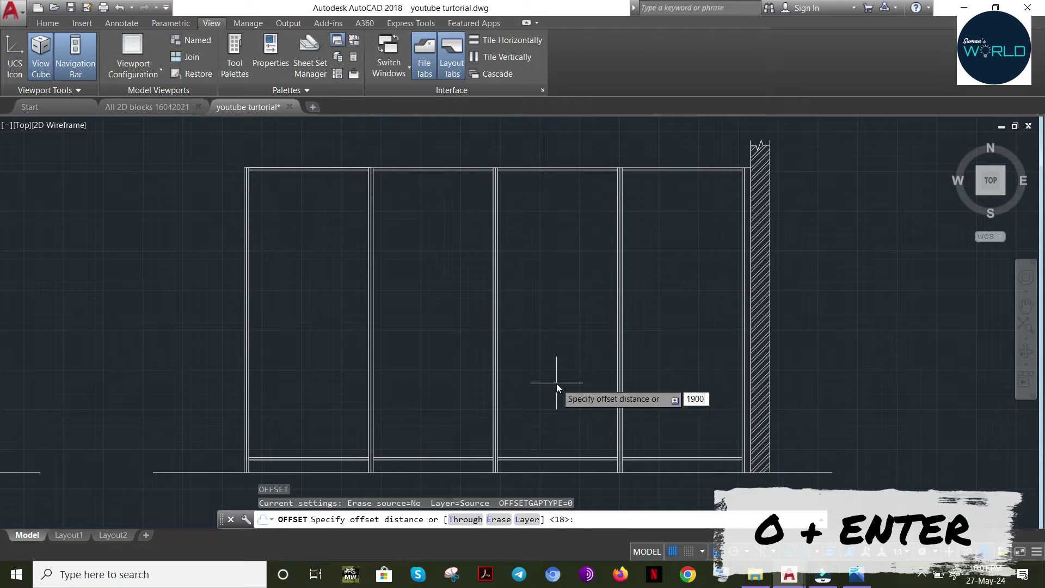
key("Return")
left_click(578, 261)
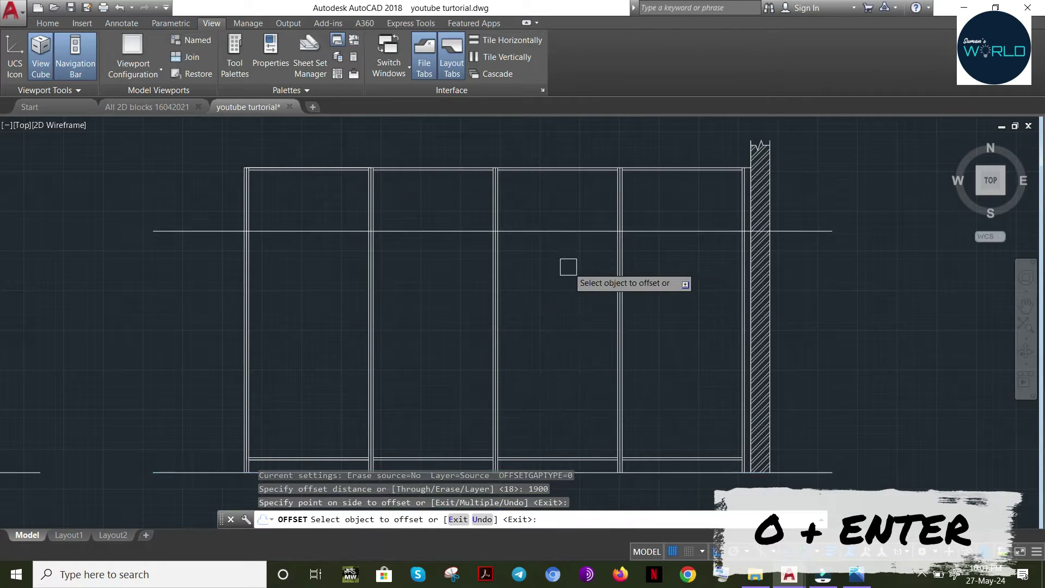
key("Escape")
key("Escape")
Draw a shelf line between the side panels of the first bay along the 1900 guide, and delete the full-width guide line
type("L")
key("Return")
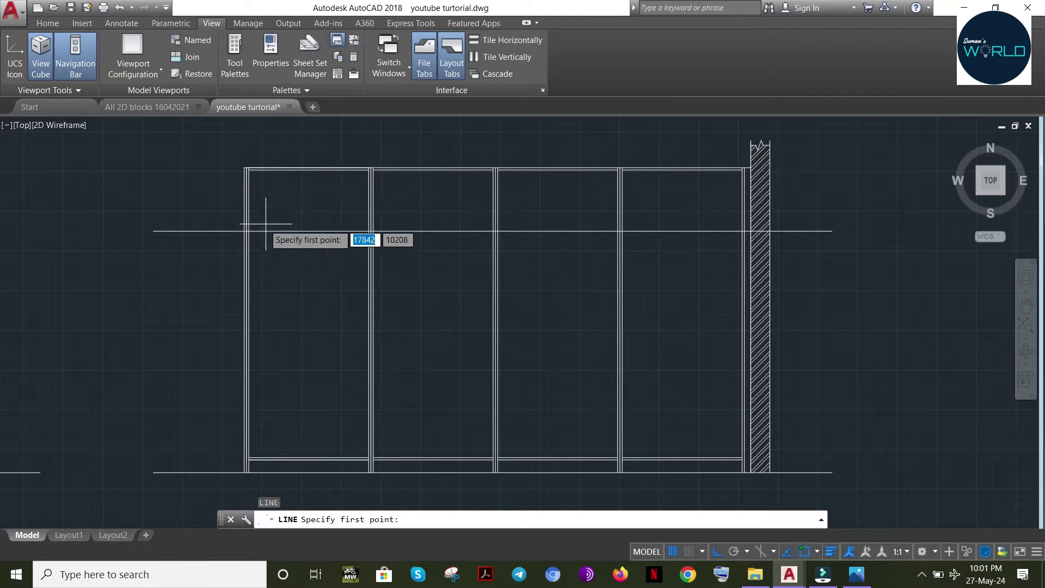
left_click(247, 231)
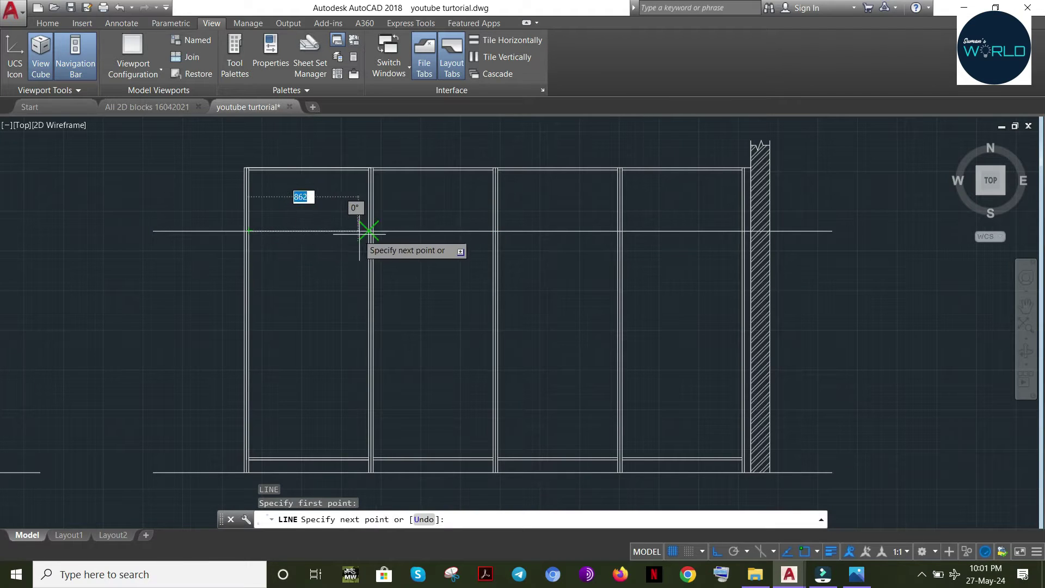
key("Escape")
key("Escape")
key("Escape")
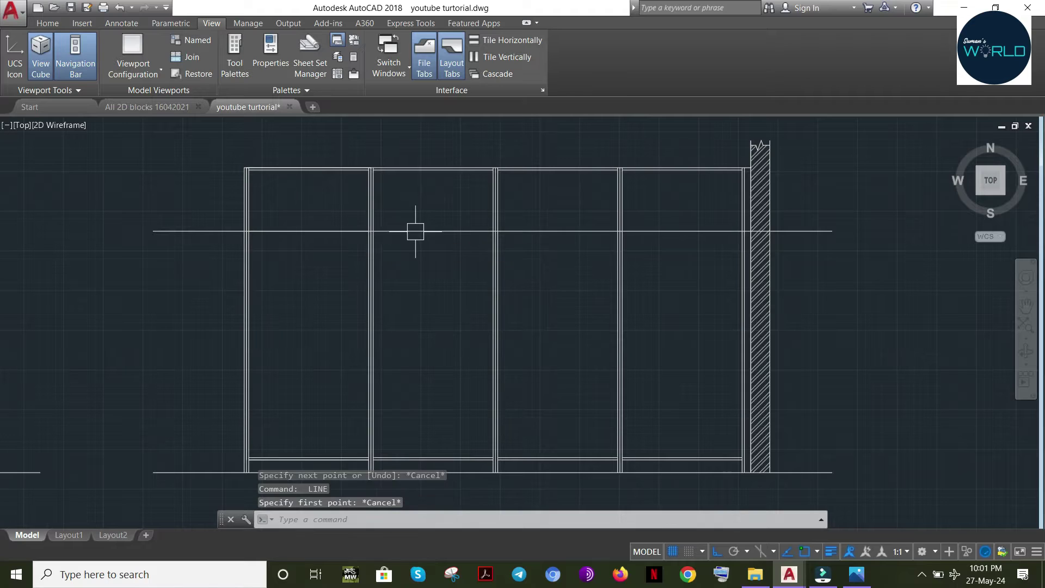
left_click(413, 231)
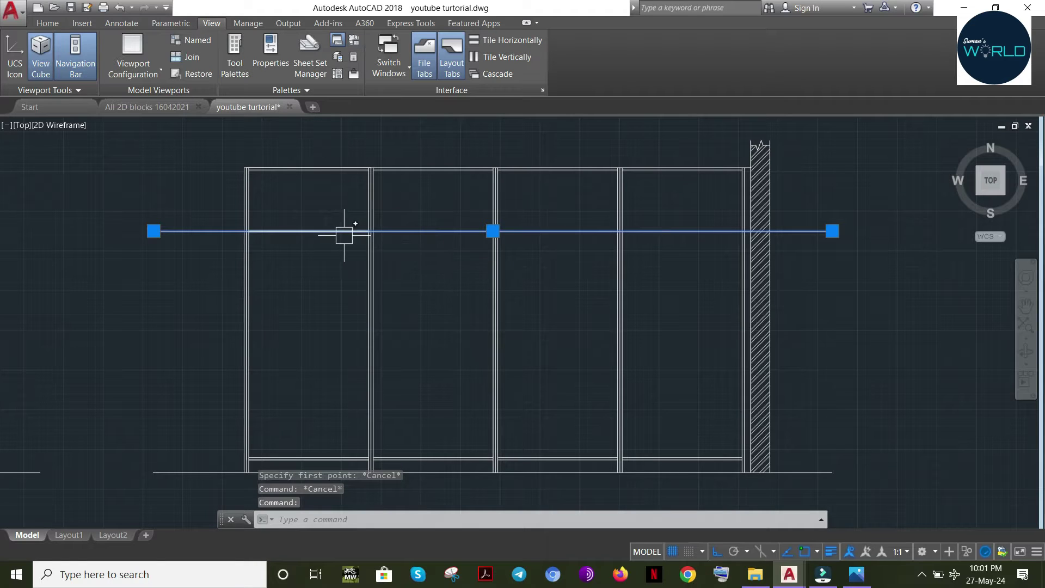
key("Delete")
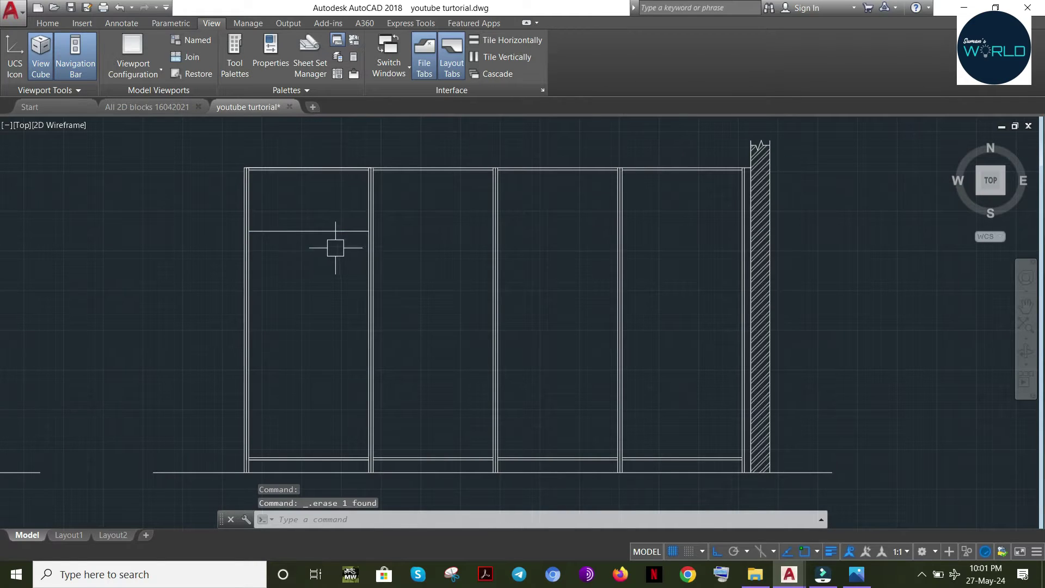
Offset the first bay's shelf line 18 upward to give the shelf its thickness
left_click(339, 243)
left_click(256, 204)
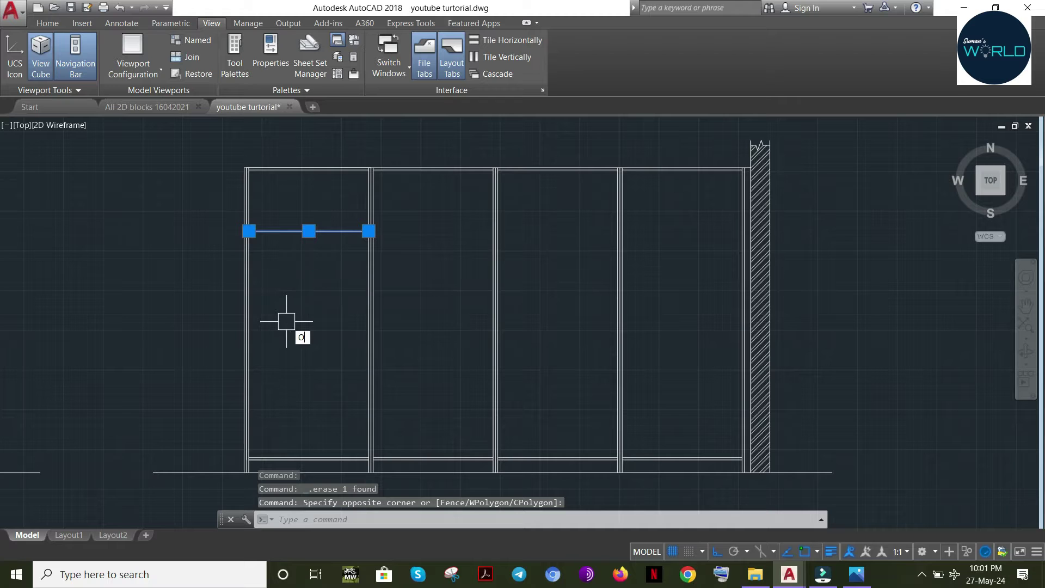
key("Return")
type("18")
key("Return")
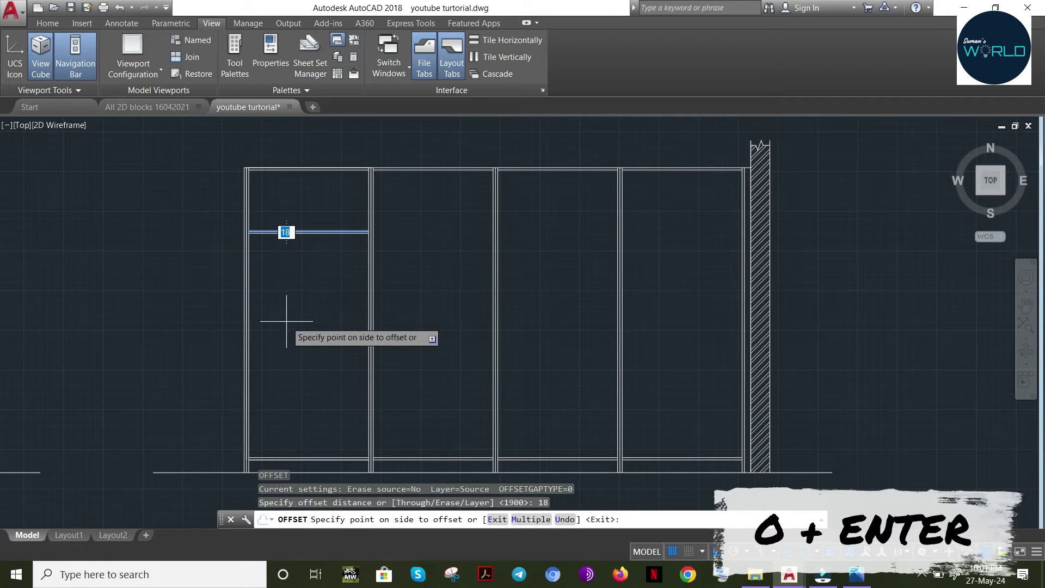
left_click(292, 131)
key("Escape")
left_click(324, 221)
left_click(302, 291)
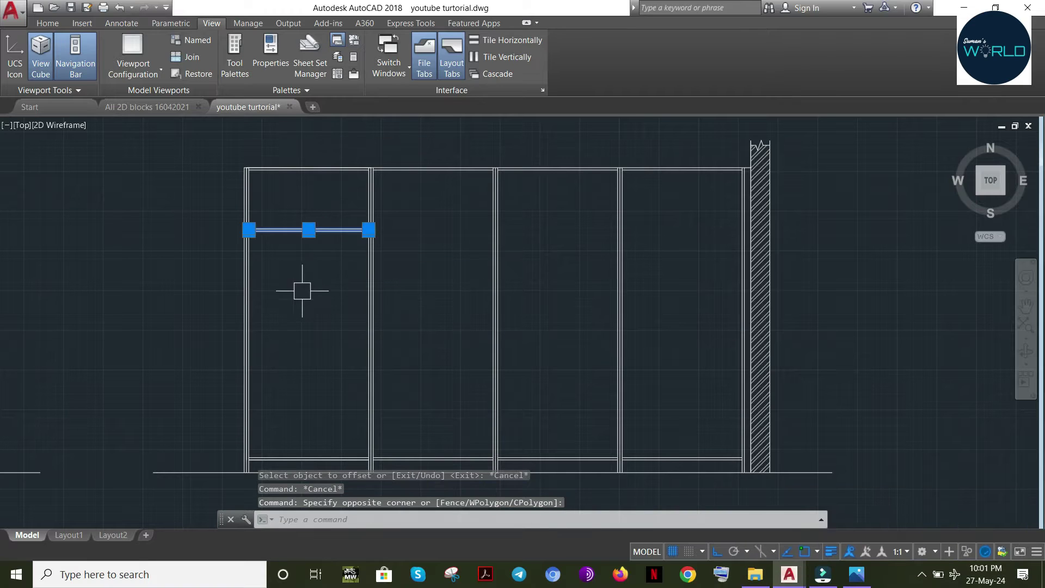
type("con")
key("Escape")
key("Escape")
key("Escape")
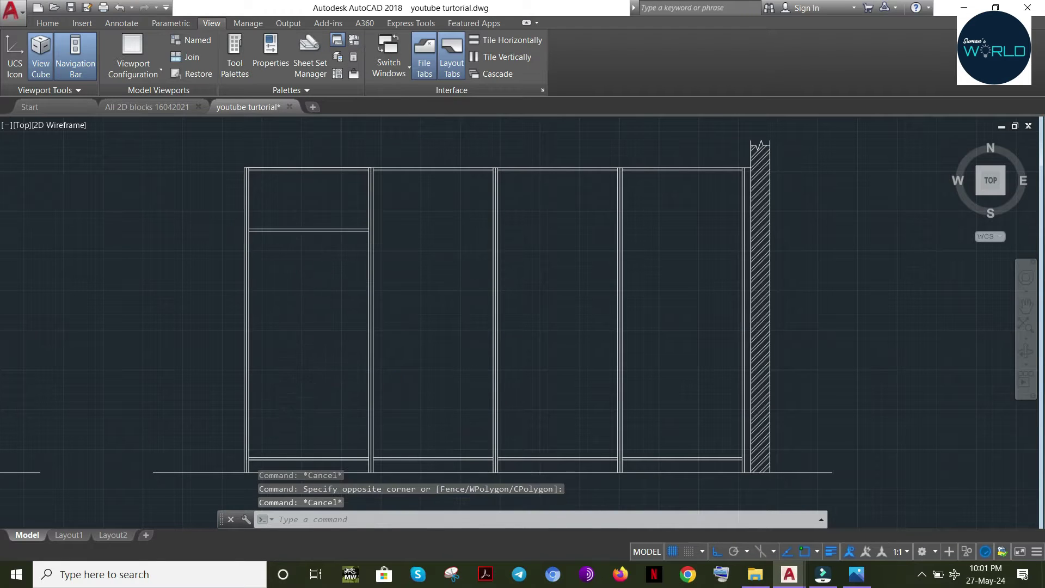
Copy the first bay's two shelf lines into the other three bays, using the inner corner above the skirting as base point
left_click(337, 200)
left_click(287, 289)
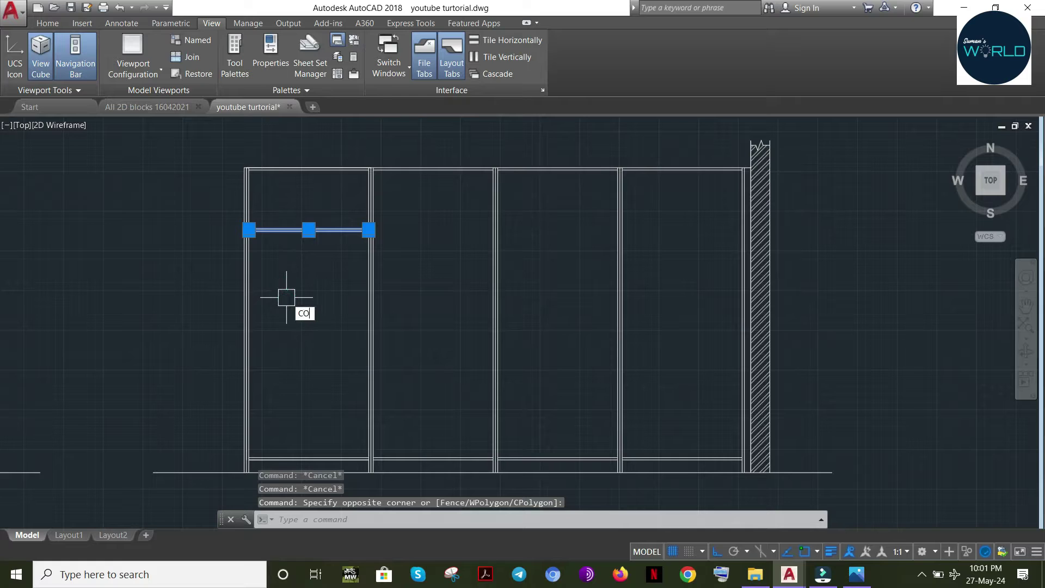
type("co")
key("Return")
left_click(249, 458)
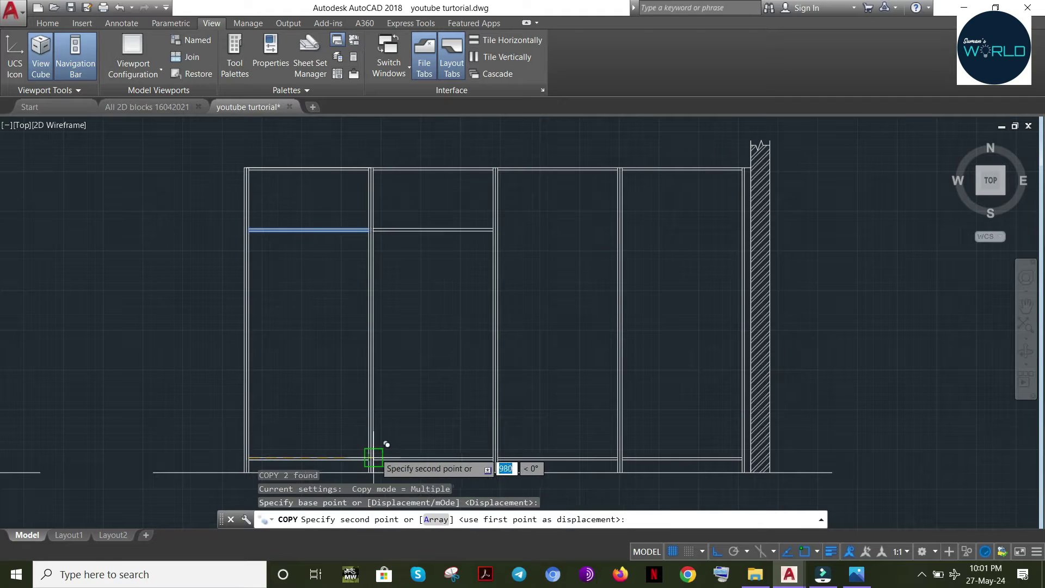
left_click(373, 458)
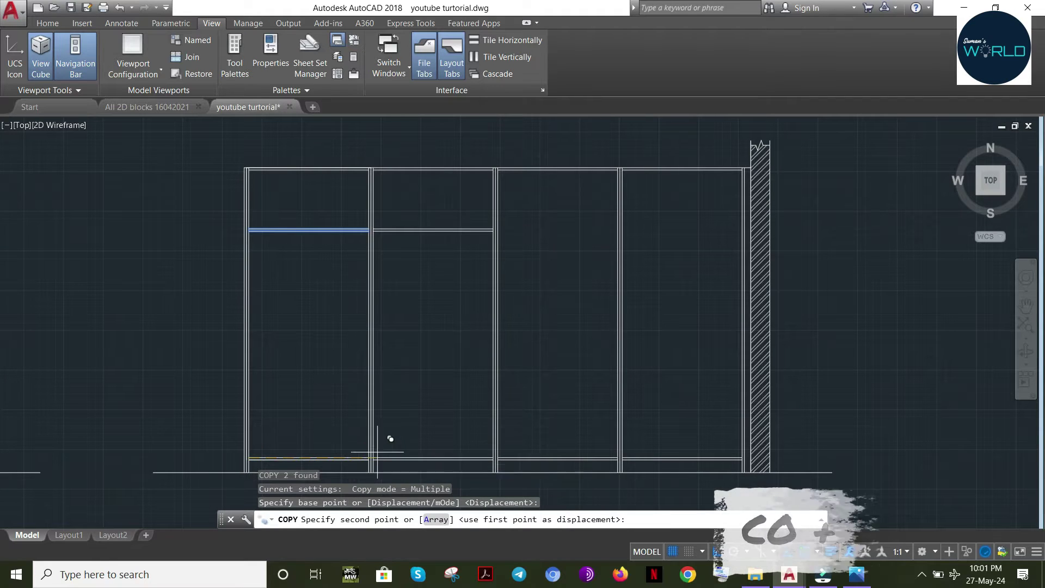
left_click(498, 458)
left_click(623, 458)
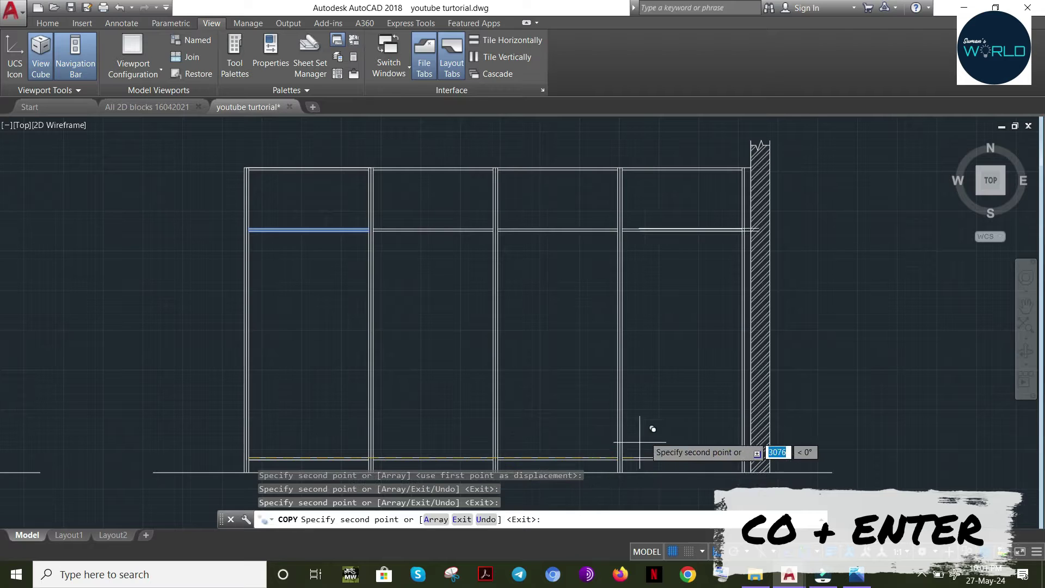
key("Escape")
left_click(340, 234)
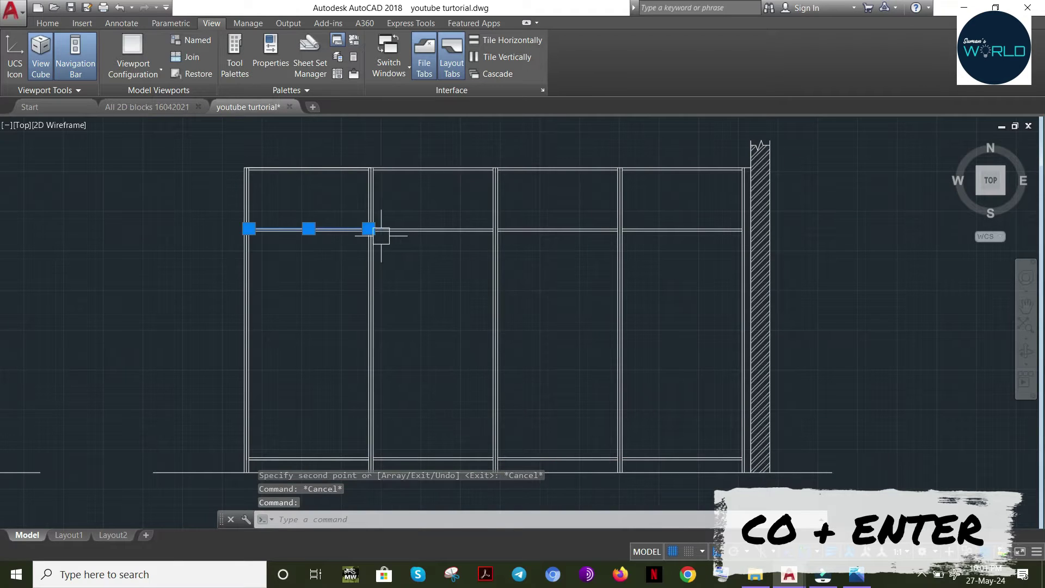
scroll(309, 229, "down", 6)
key("Escape")
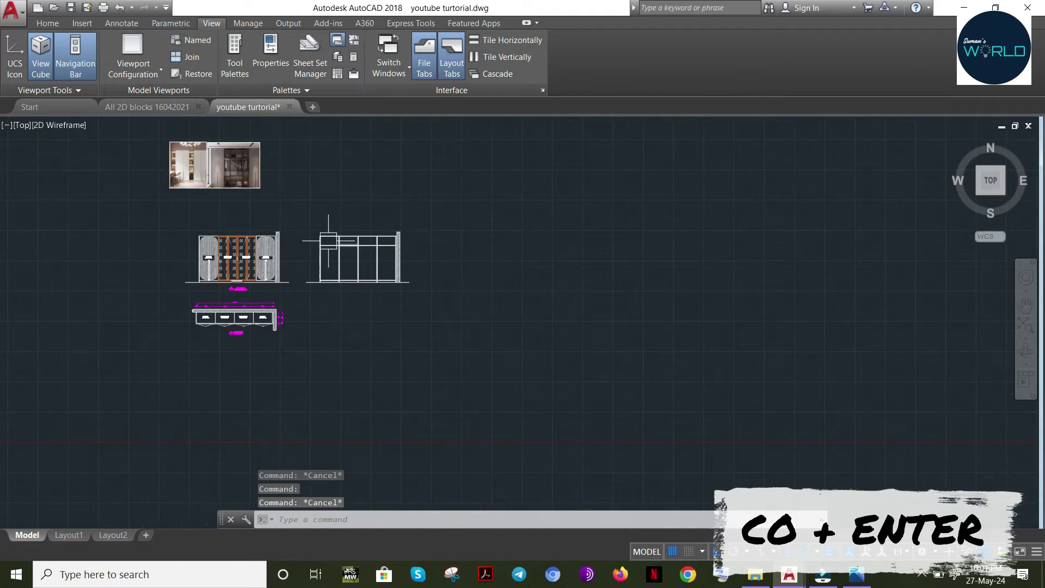
type("z")
key("Return")
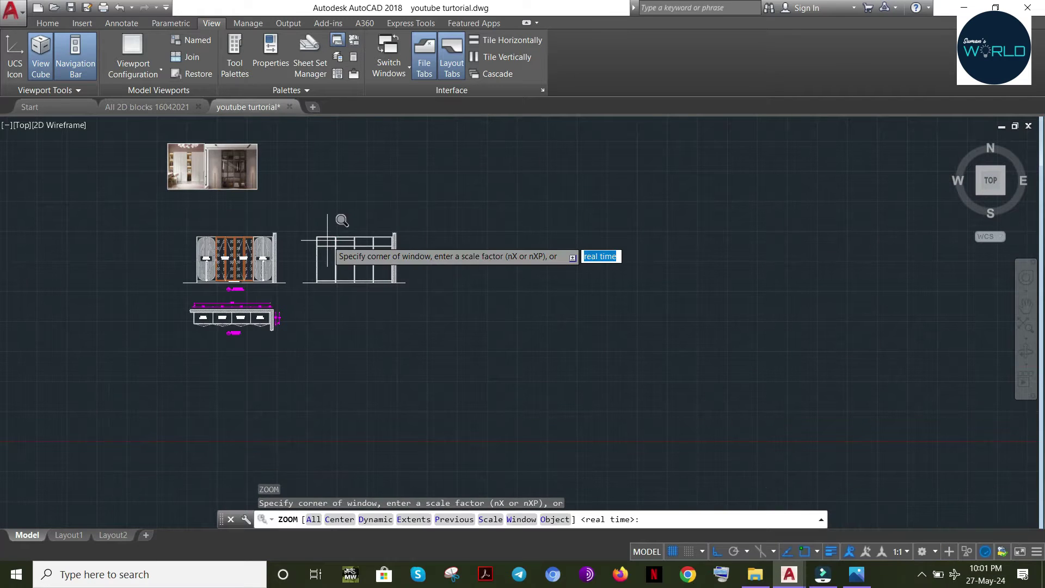
left_click(312, 231)
left_click(394, 253)
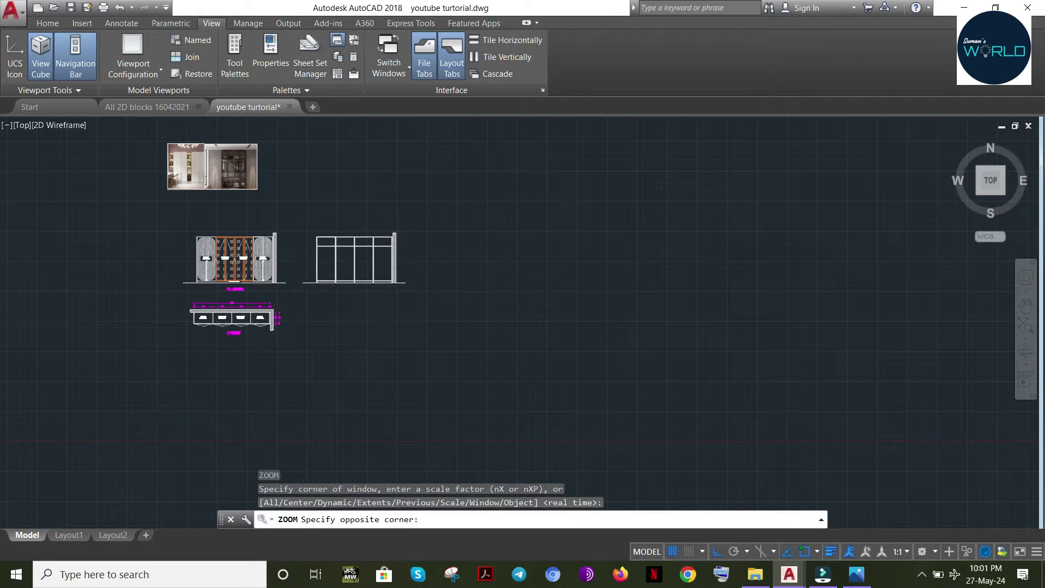
key("Escape")
key("Escape")
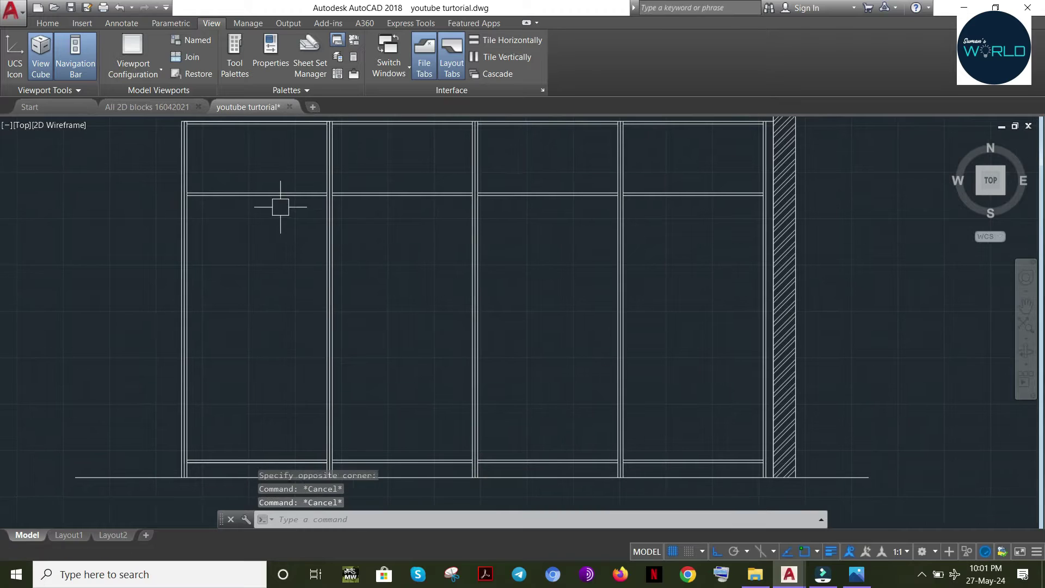
Offset the lower line of the first bay's shelf 1050 downward
left_click(273, 197)
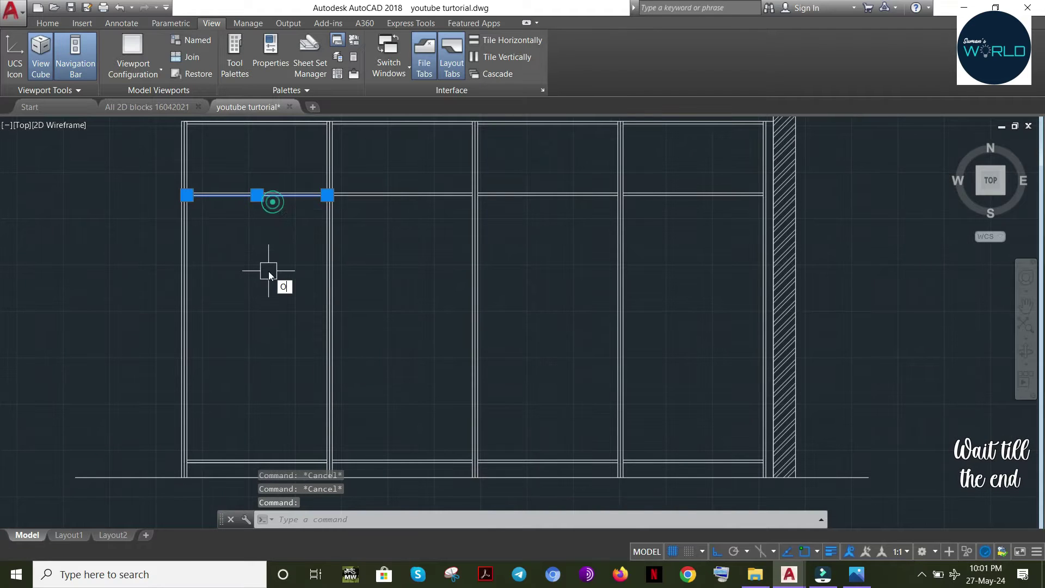
type("o")
key("Return")
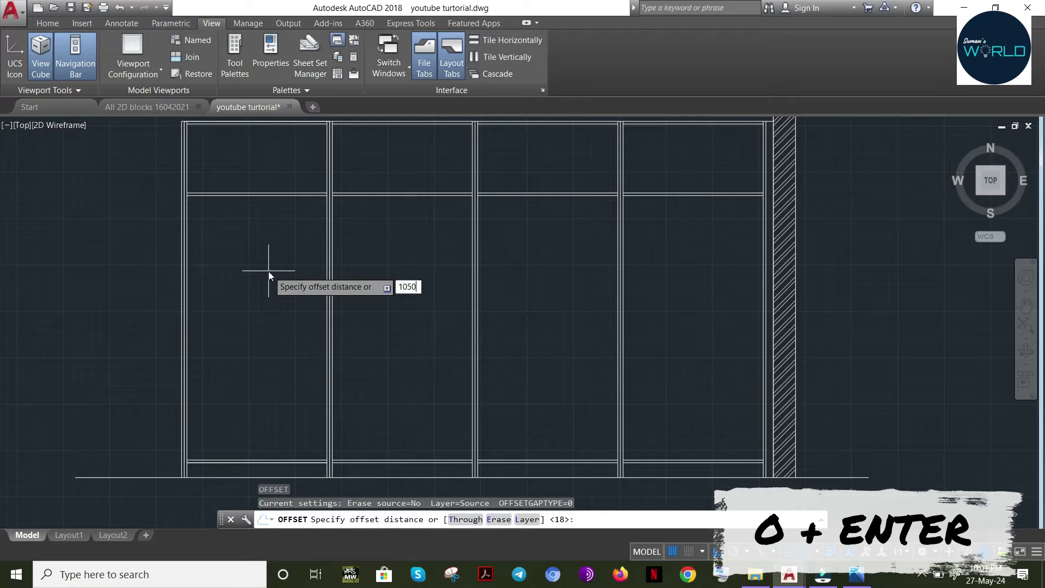
key("Return")
left_click(269, 270)
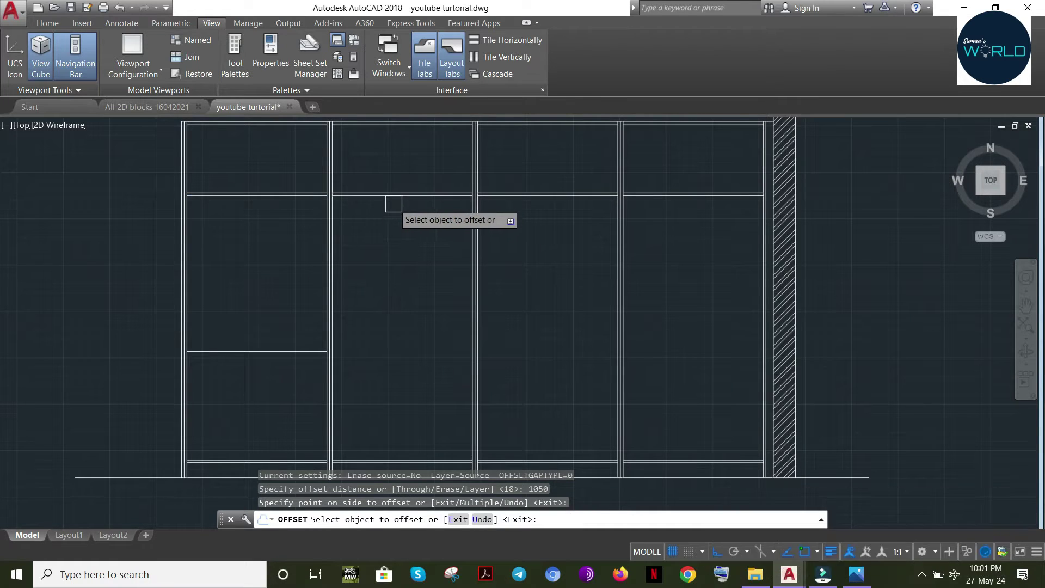
left_click(393, 197)
left_click(401, 288)
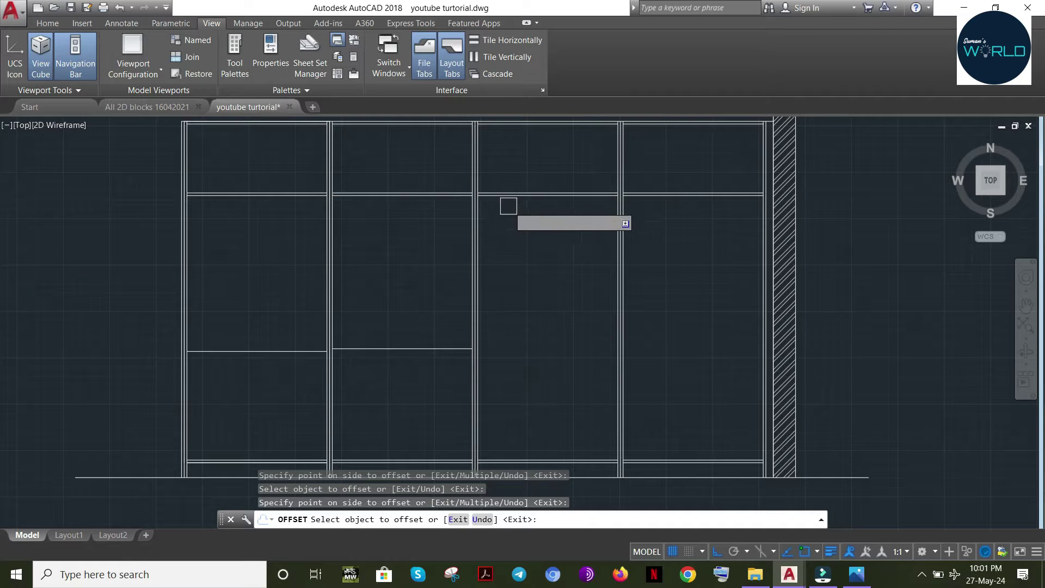
key("ctrl+z")
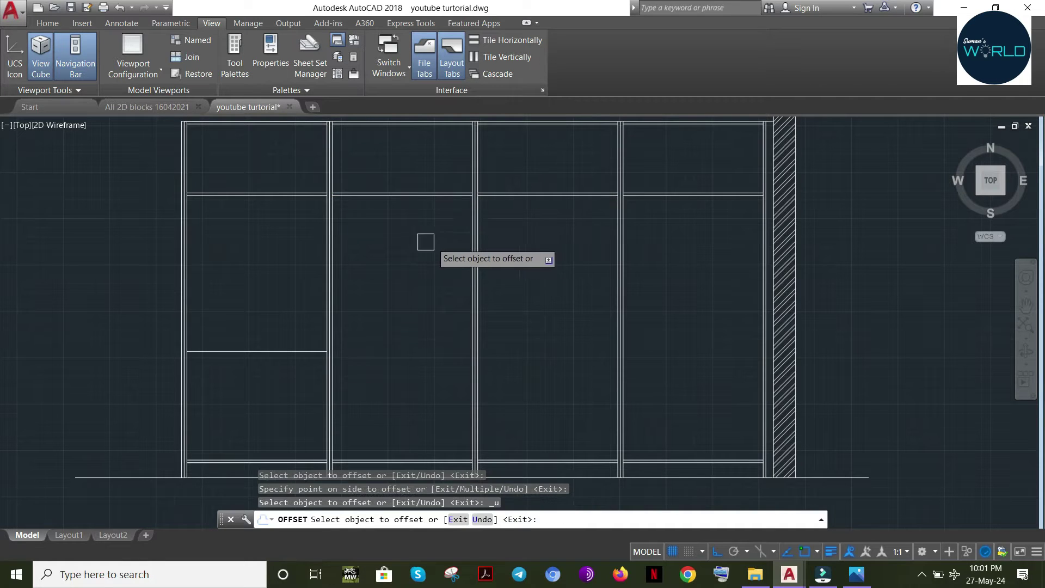
Offset the lower shelf line of each of the other three bays 1050 downward, and save the drawing
left_click(391, 199)
left_click(389, 284)
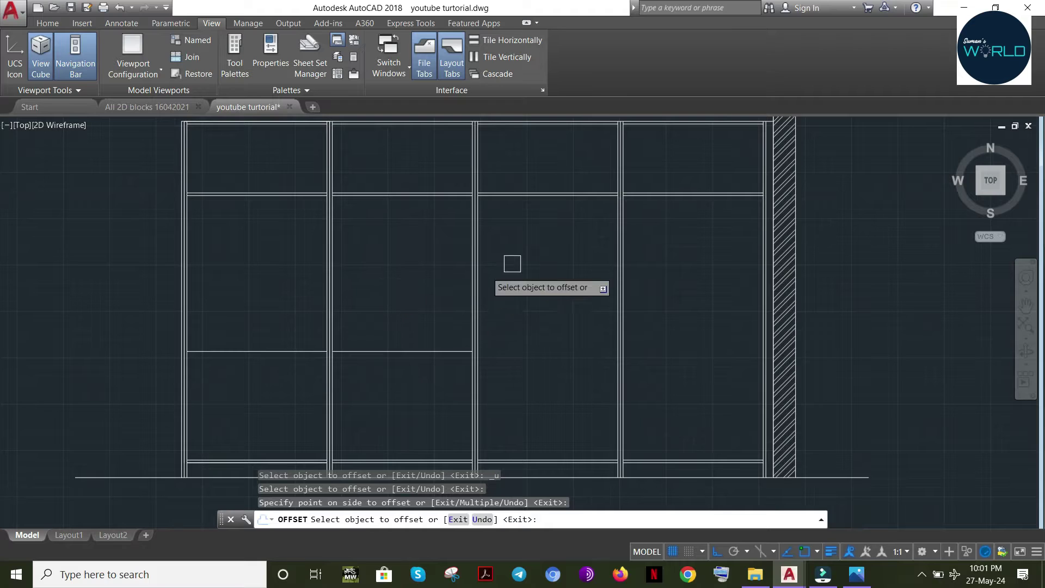
left_click(567, 195)
left_click(563, 304)
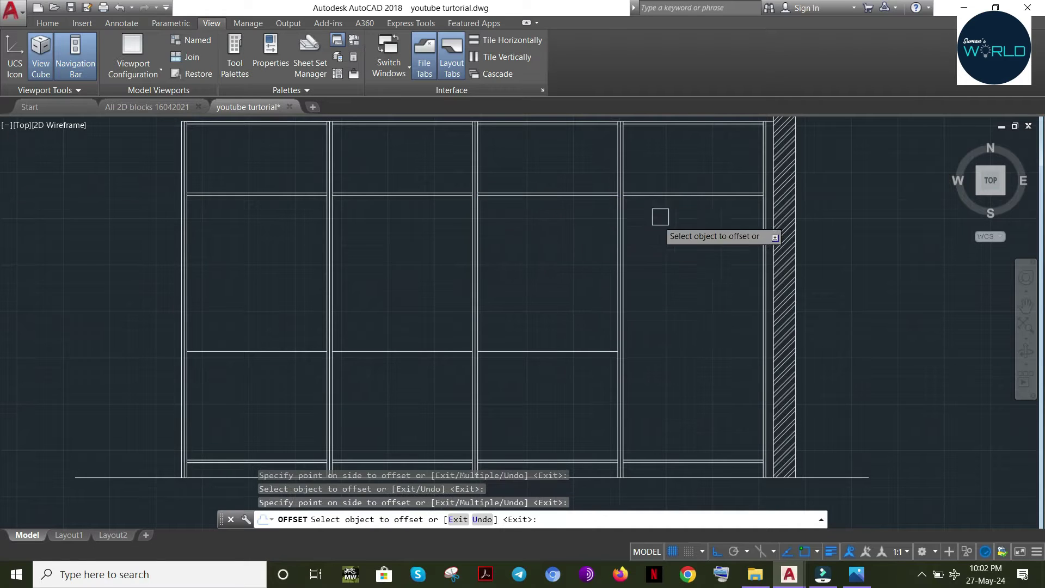
left_click(659, 197)
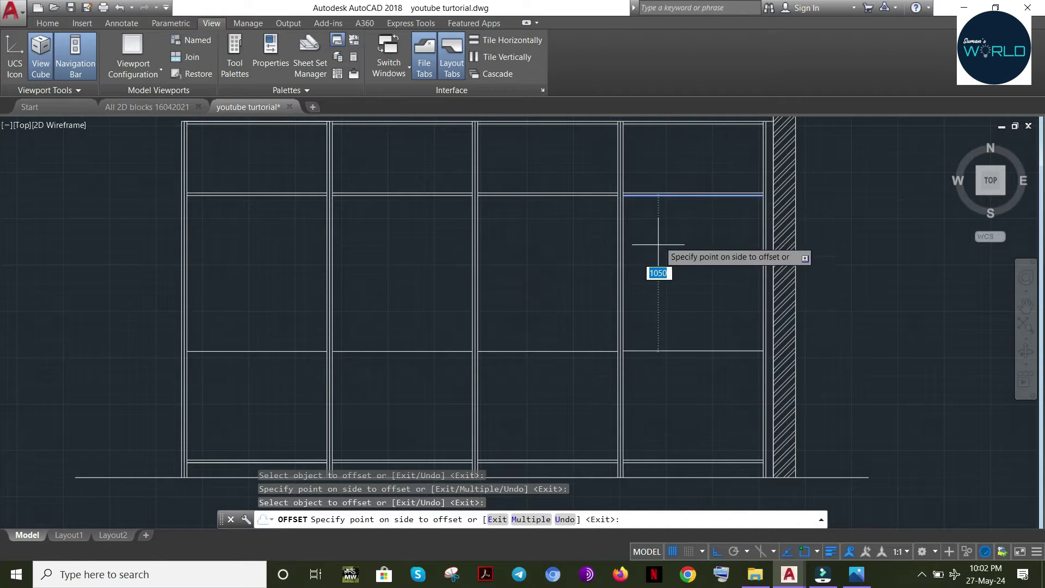
left_click(648, 294)
key("Escape")
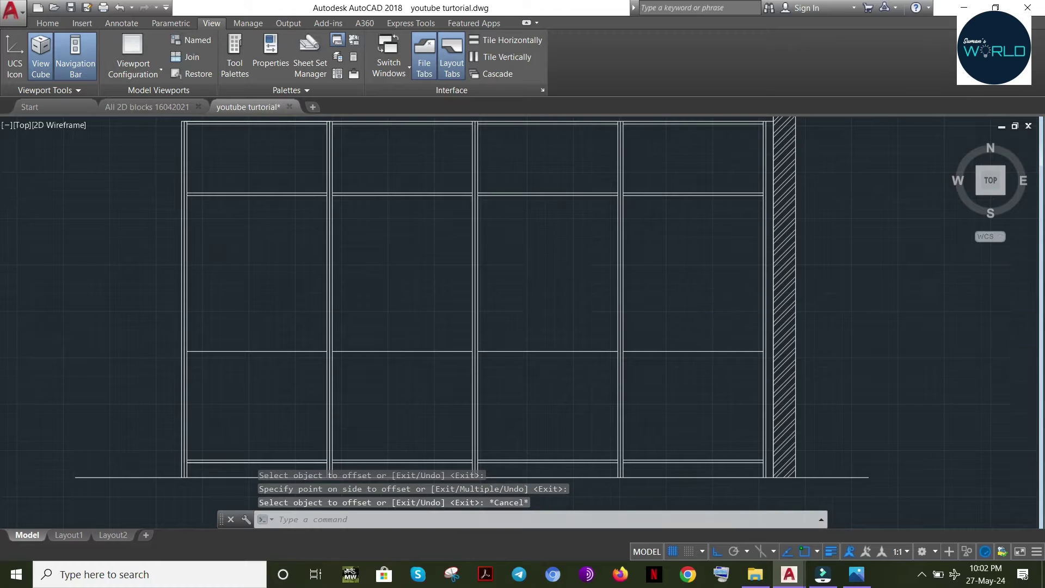
key("ctrl+s")
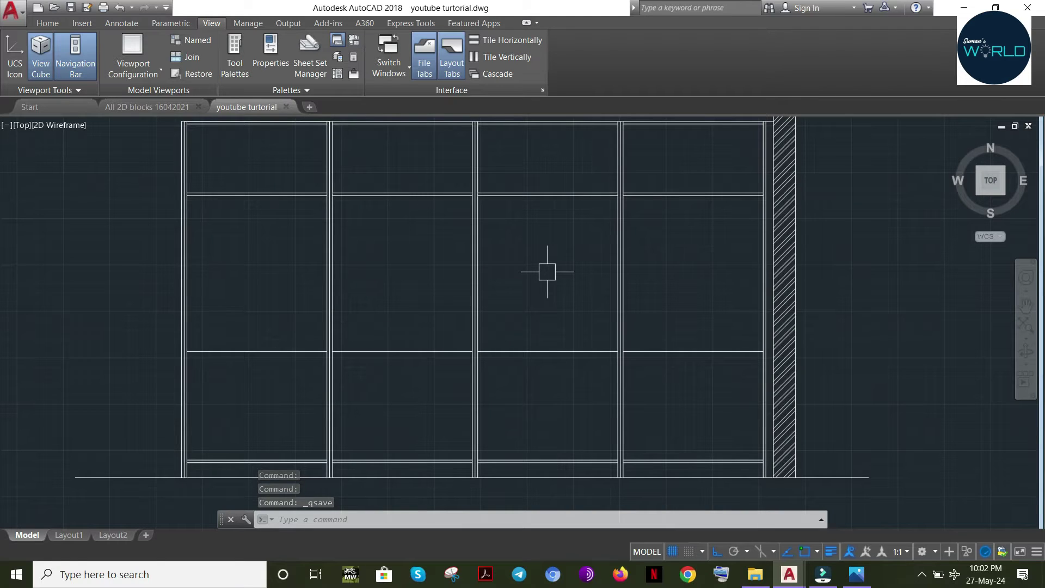
Copy the four single shelf lines across the bays 18 downward to give the lower shelves their thickness
left_click(304, 351)
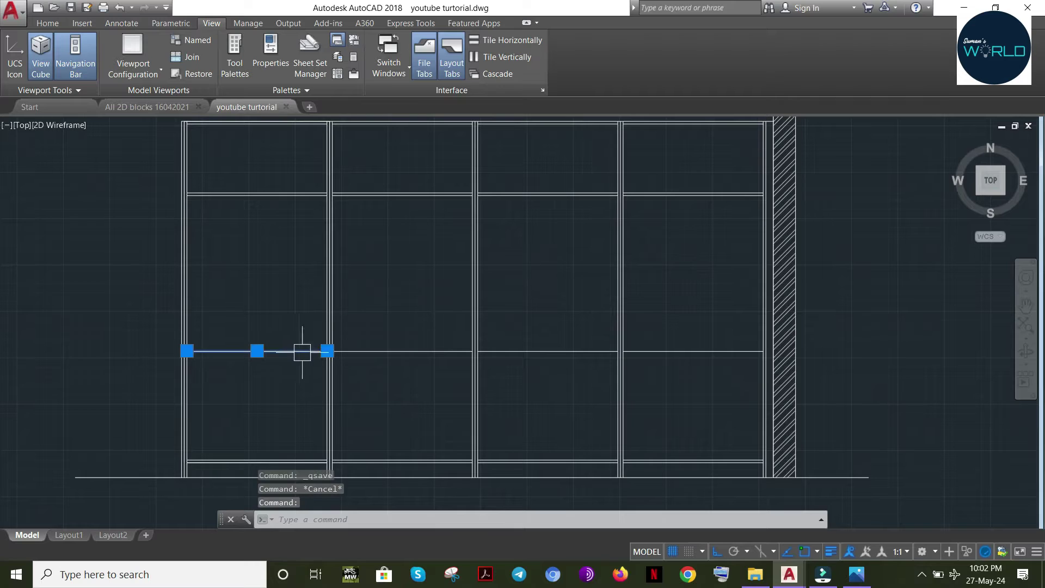
left_click(380, 351)
left_click(530, 352)
left_click(671, 351)
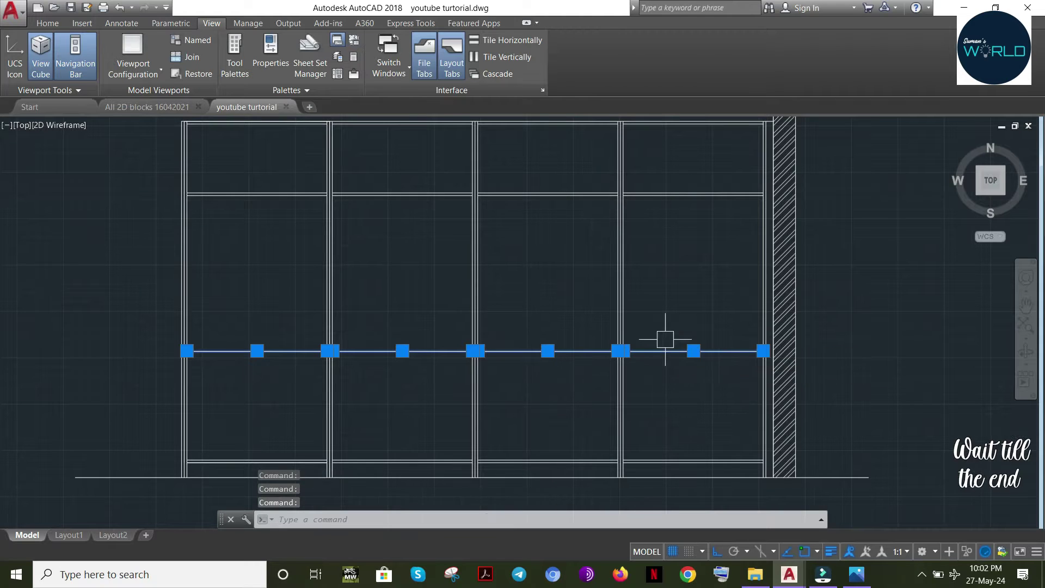
type("co")
key("Return")
left_click(656, 244)
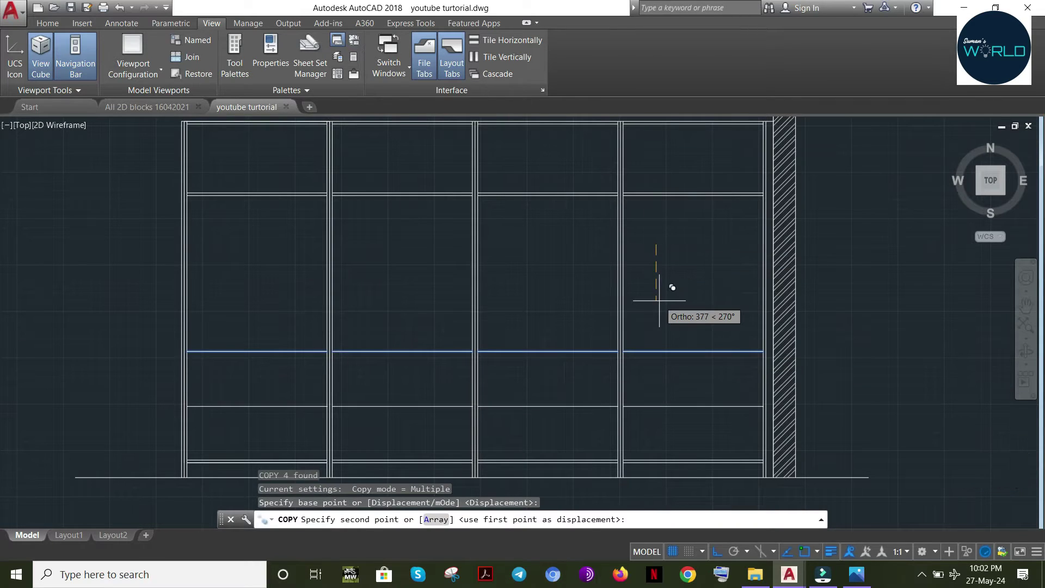
type("18")
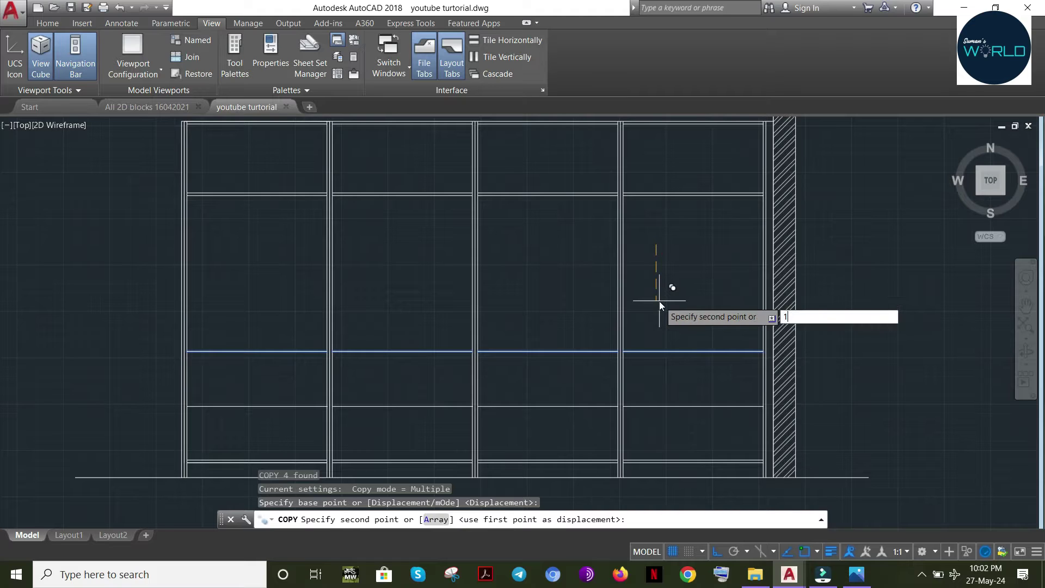
key("Return")
key("Escape")
key("Escape")
key("Escape")
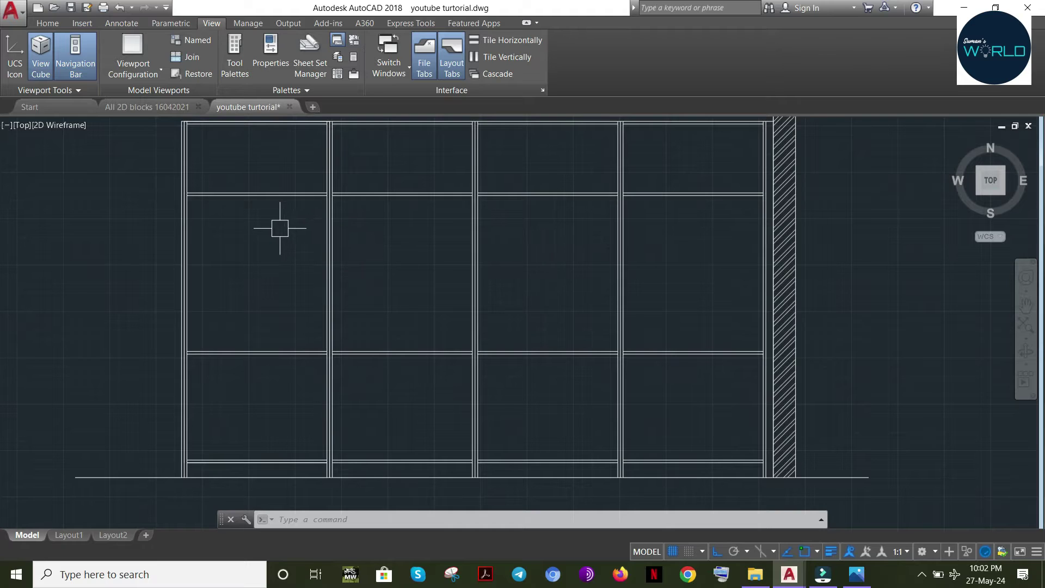
key("Escape")
key("Escape")
key("Escape")
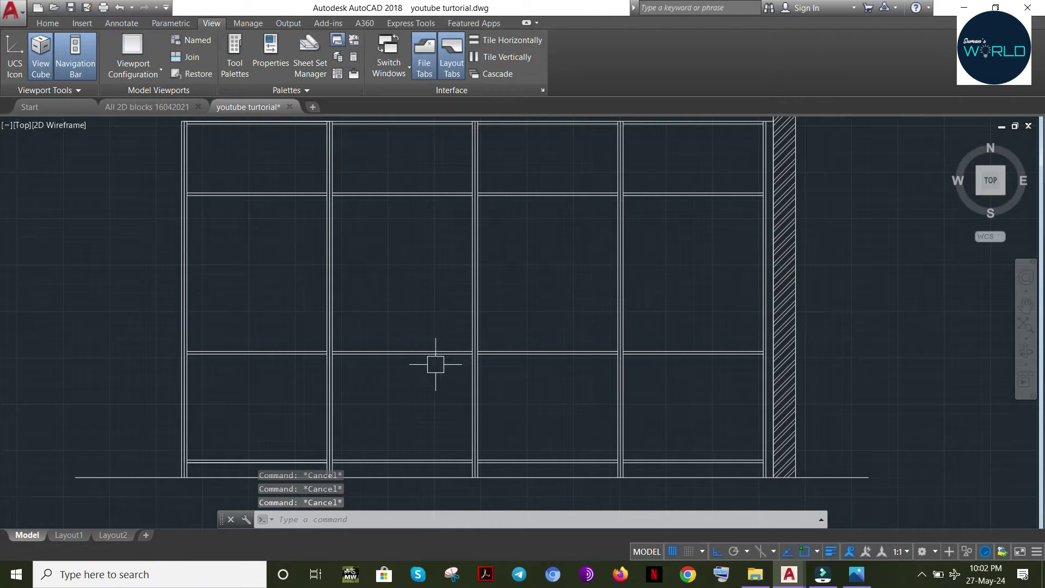
Copy the underside lines of the lower shelves in the two middle bays 150 downward
left_click(427, 360)
left_click(516, 355)
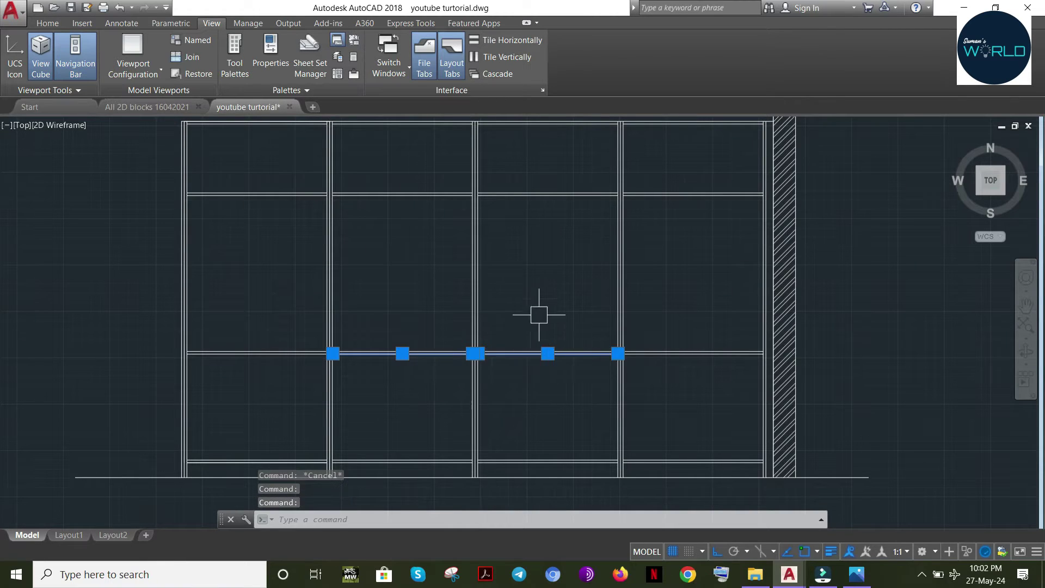
type("o")
key("Return")
left_click(536, 226)
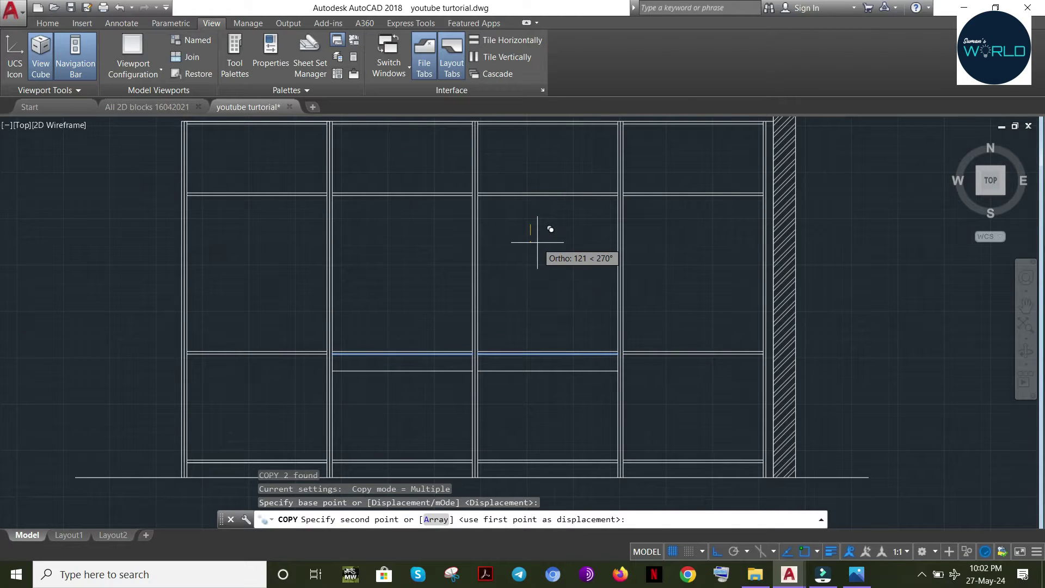
type("150")
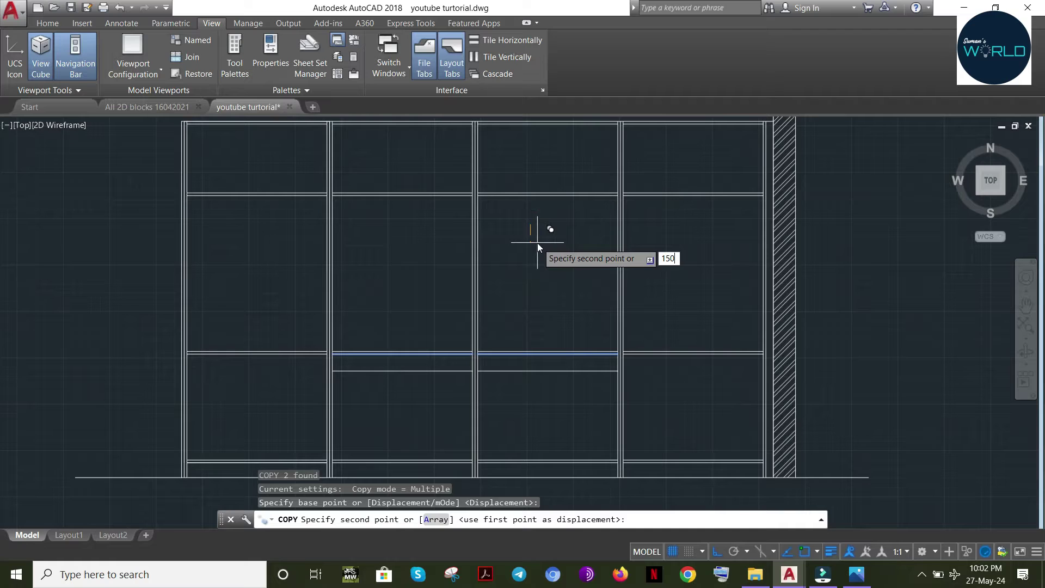
key("Return")
key("Escape")
left_click(518, 376)
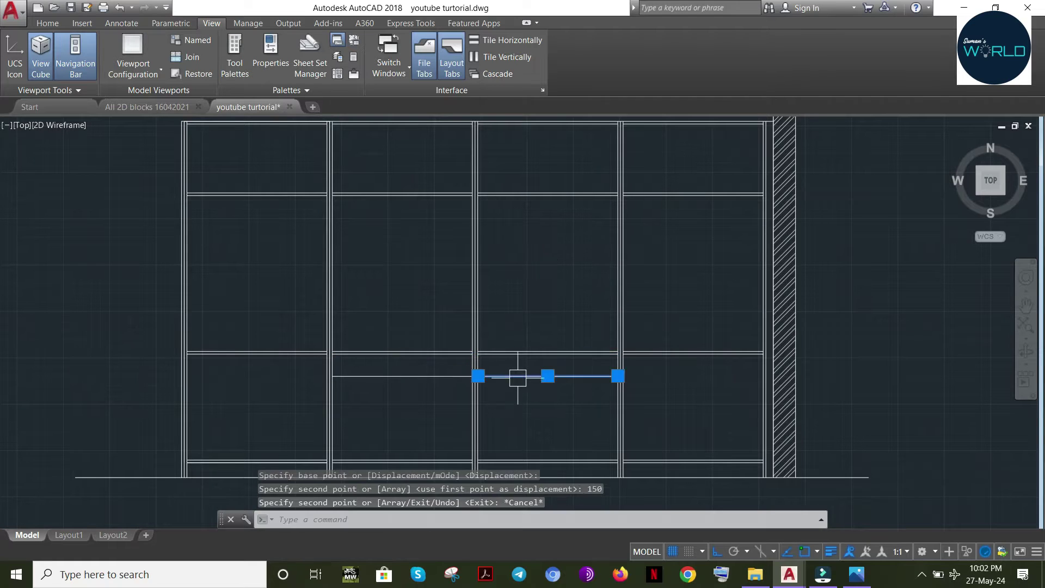
left_click(373, 376)
type("CPO")
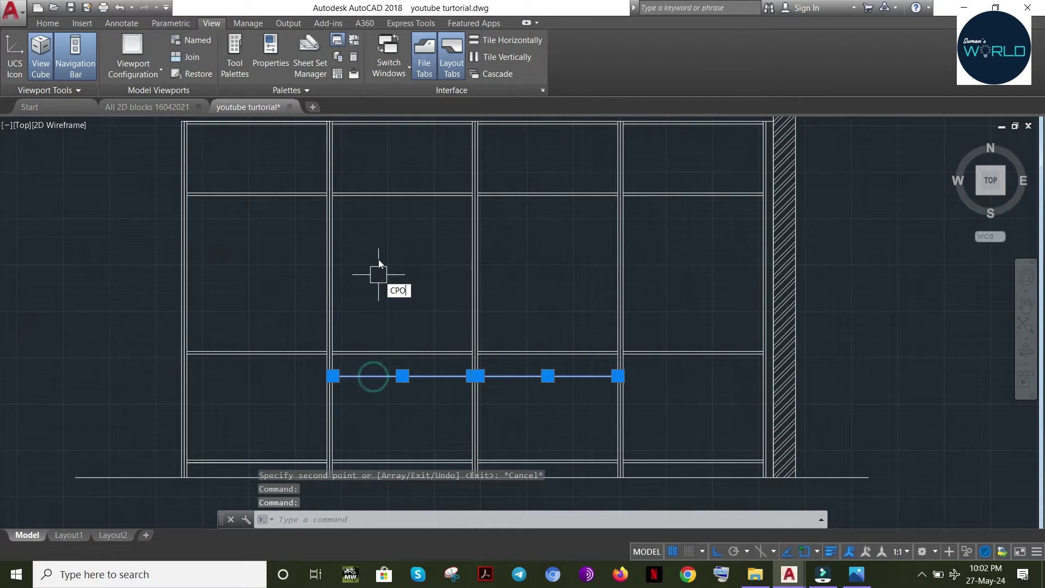
key("Escape")
left_click(450, 376)
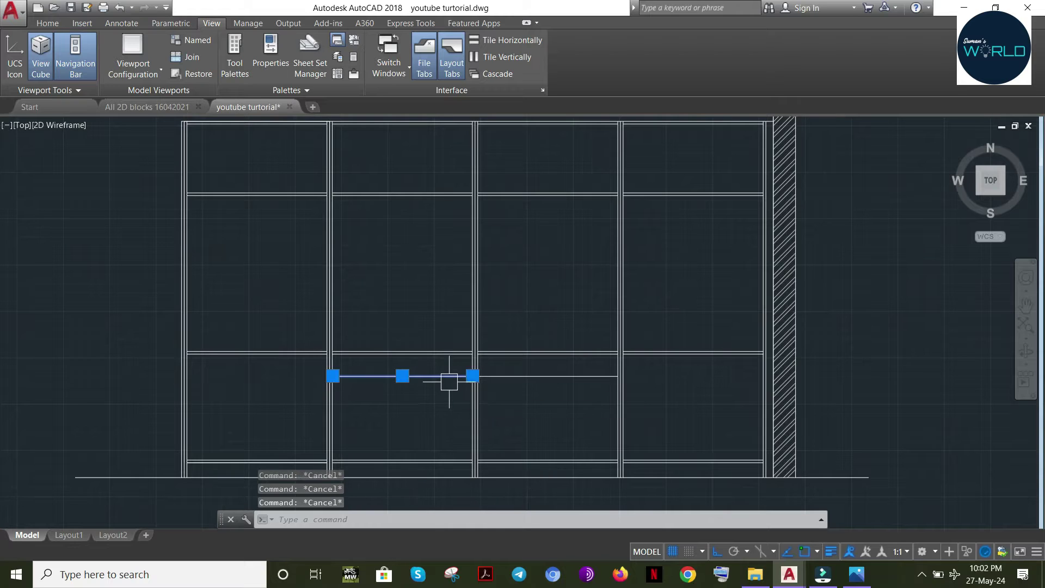
left_click(541, 376)
key("Escape")
Add a vertical linear dimension in the third bay from the lowest single line's midpoint to the top of the bottom panel
type("DIMLI")
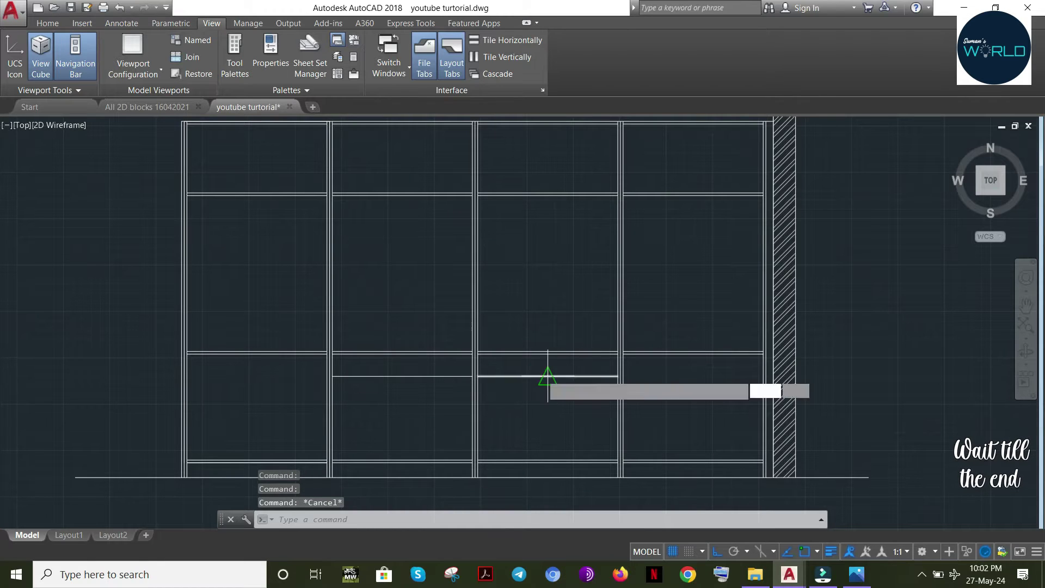
key("Return")
left_click(548, 376)
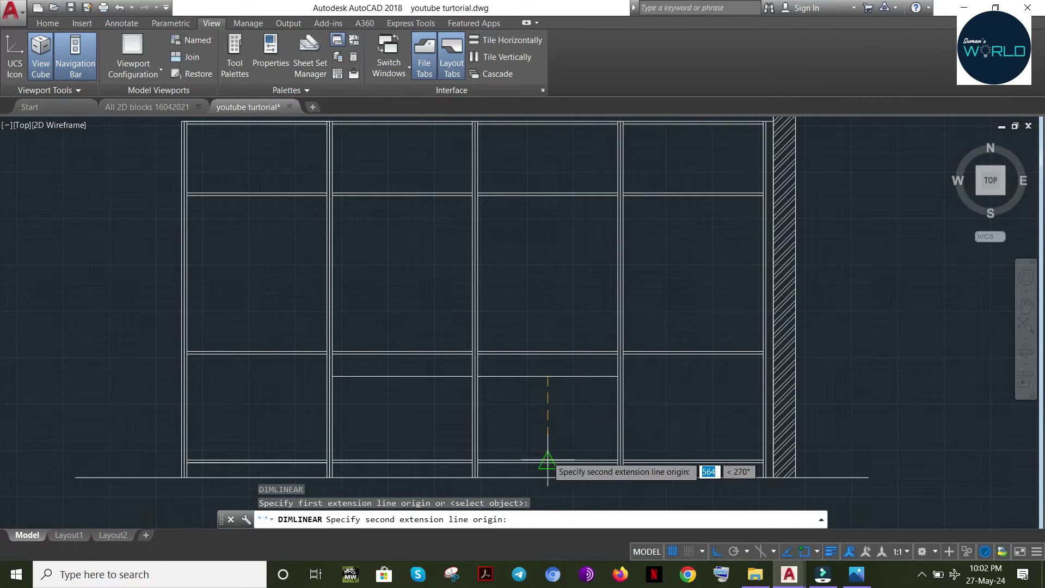
left_click(547, 460)
scroll(546, 416, "up", 6)
left_click(542, 393)
scroll(549, 407, "down", 6)
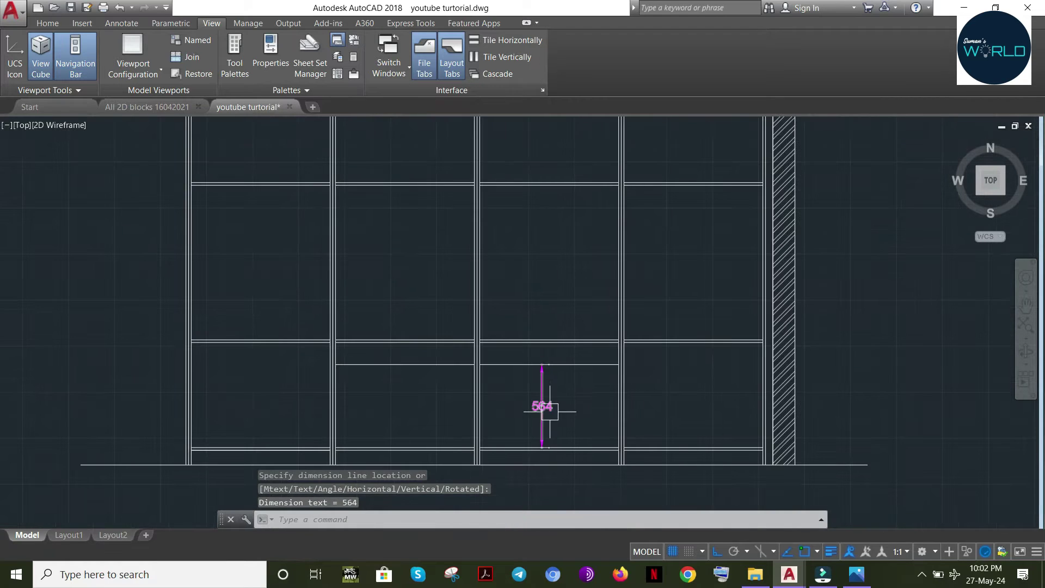
key("Escape")
key("Escape")
left_click(541, 403)
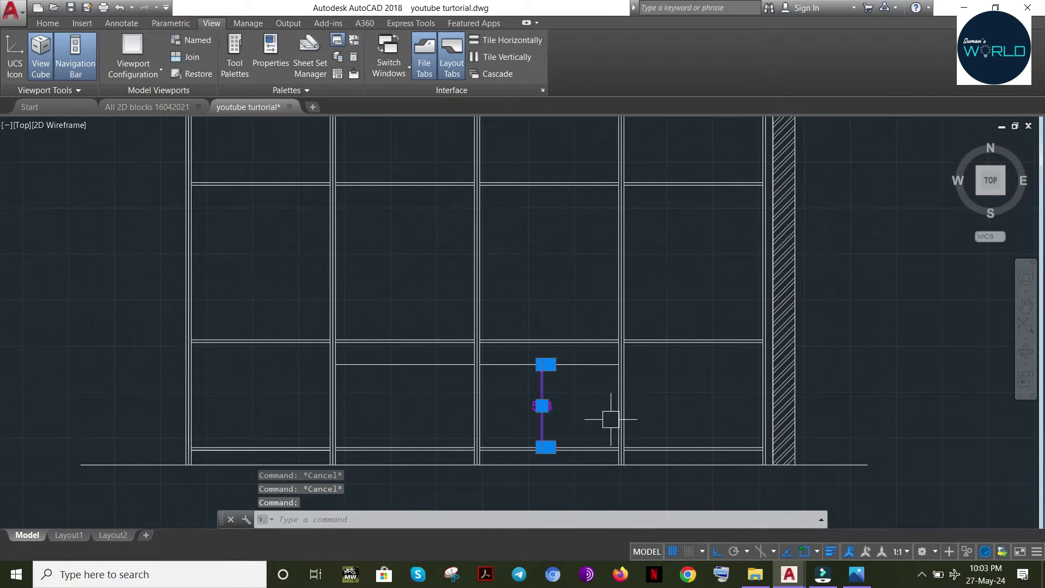
key("Escape")
key("super")
type("CA")
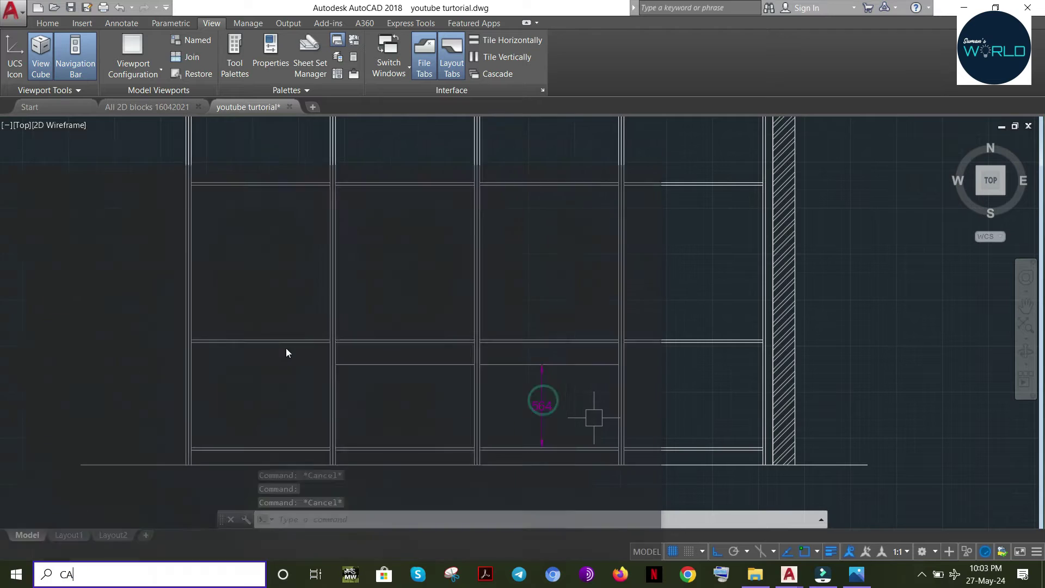
key("Escape")
key("Escape")
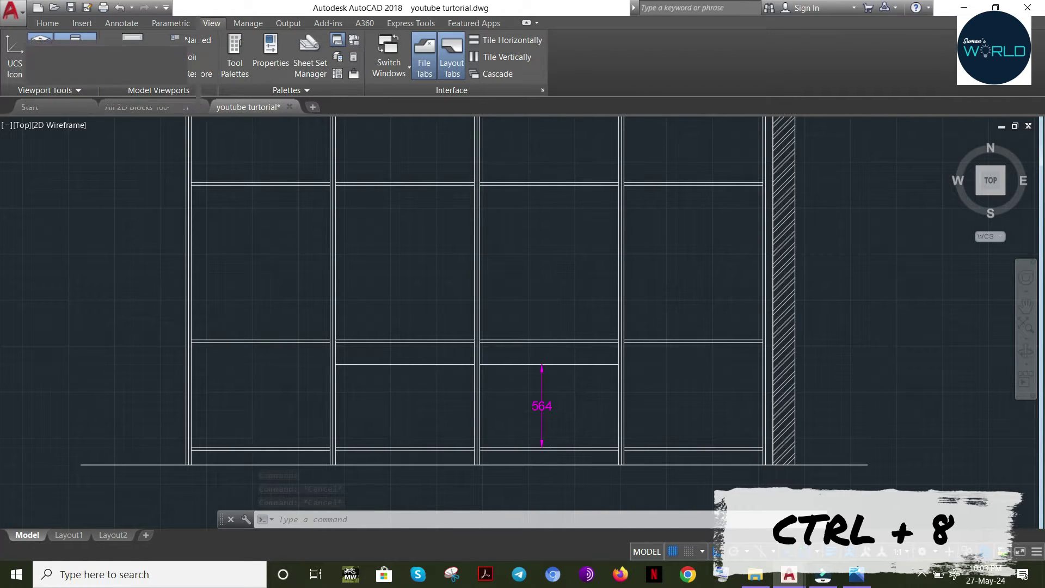
Calculate 564/2 with the quick calculator and close it
key("ctrl+8")
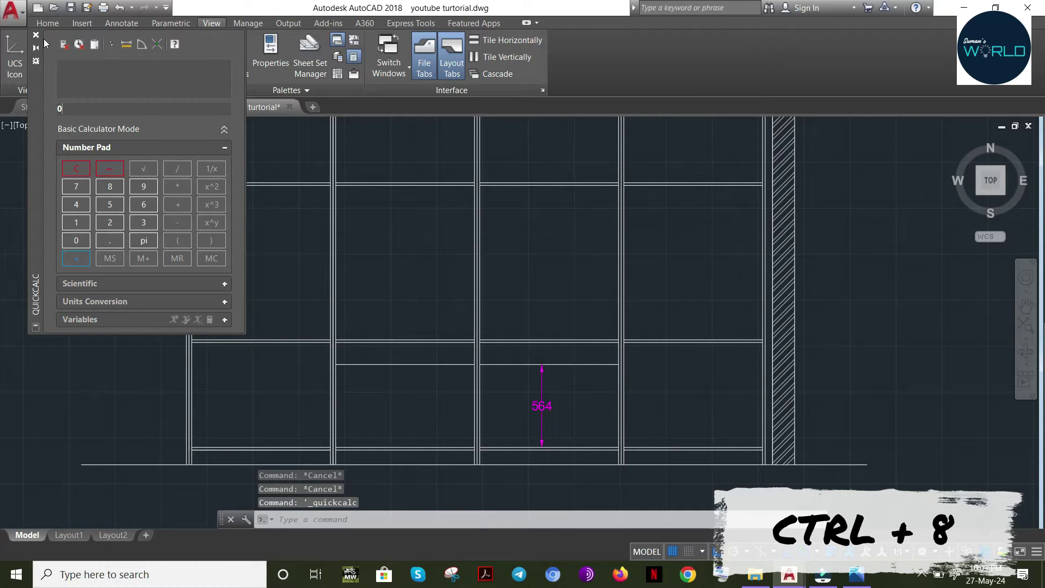
left_click_drag(36, 132, 48, 270)
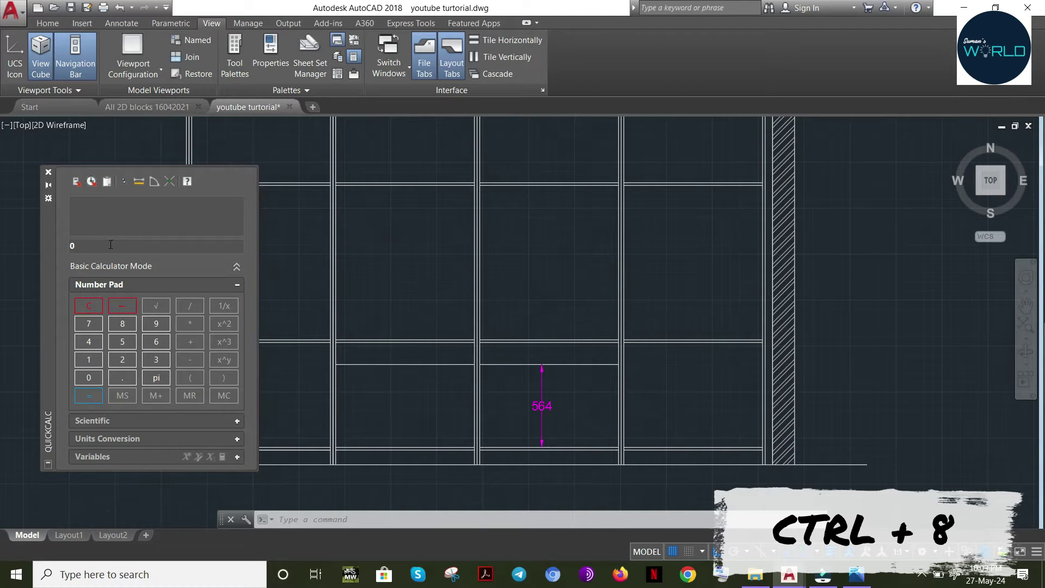
type("5642")
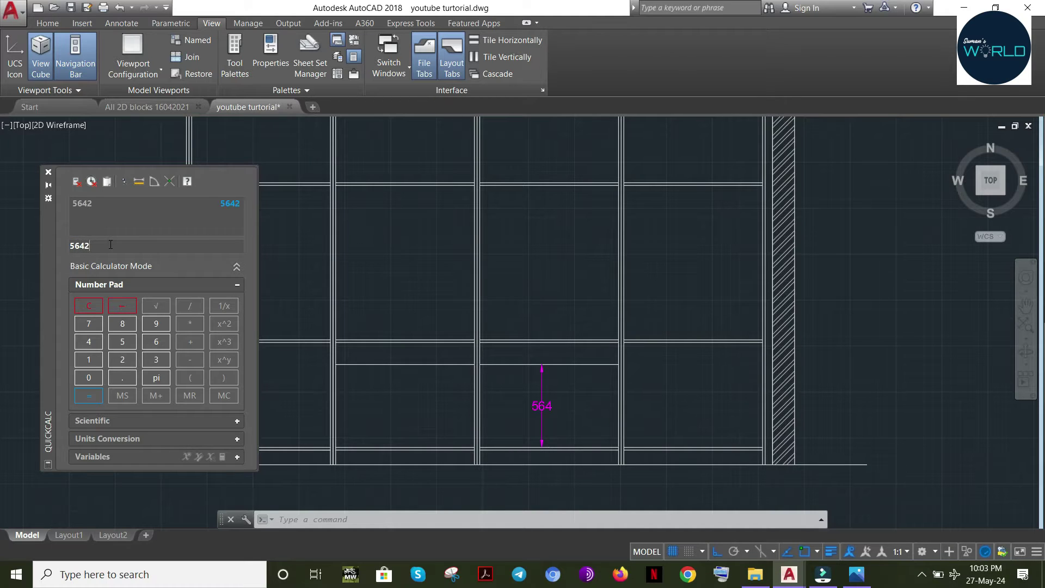
key("BackSpace")
key("BackSpace")
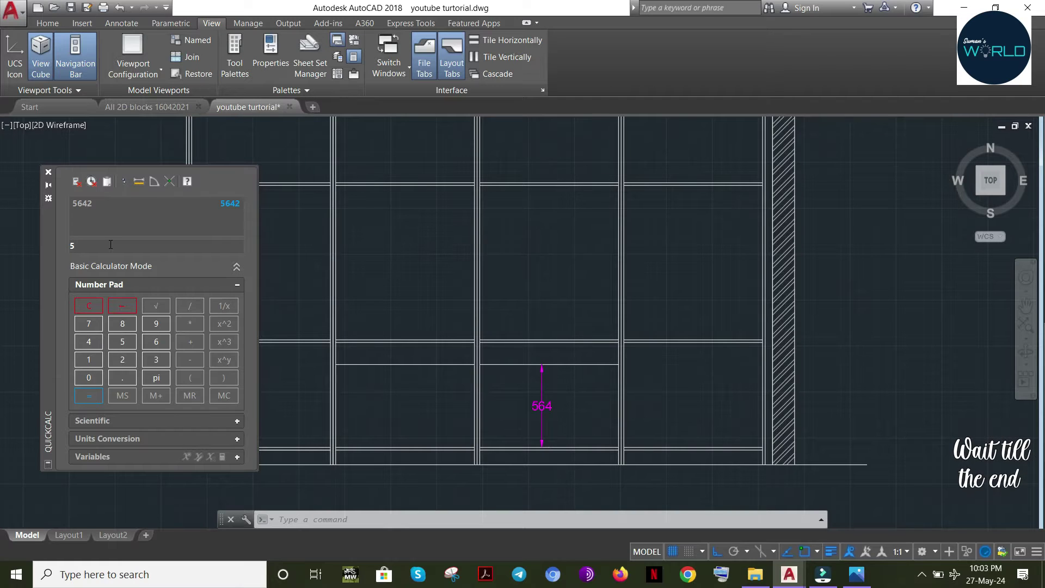
type("64")
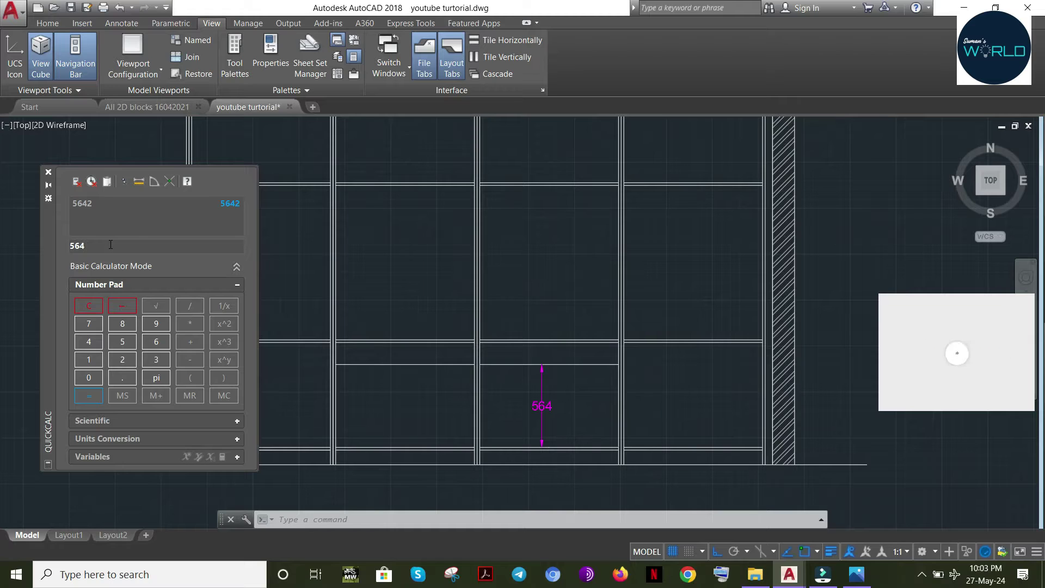
left_click(184, 310)
type("2")
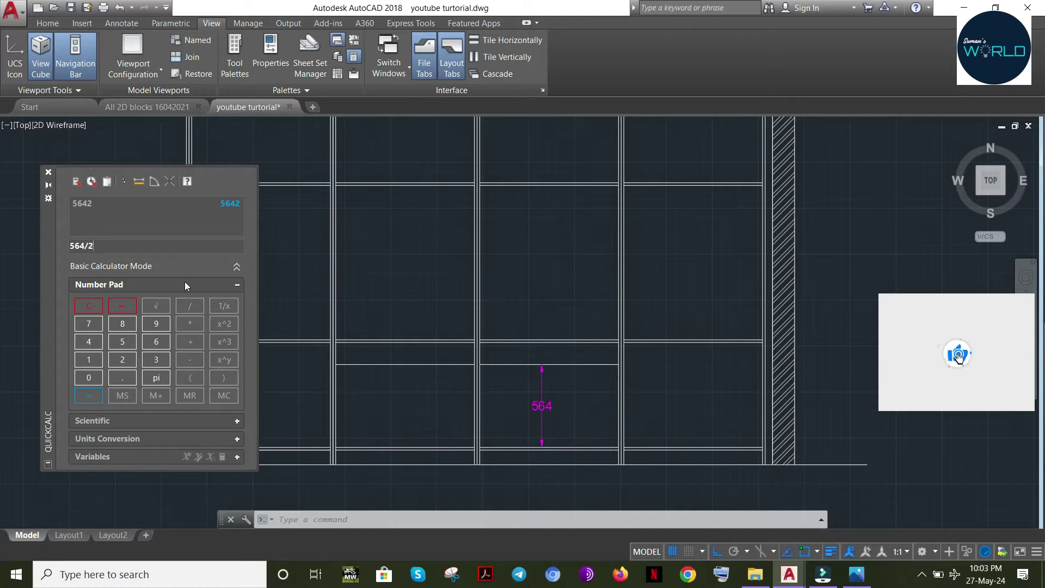
key("Return")
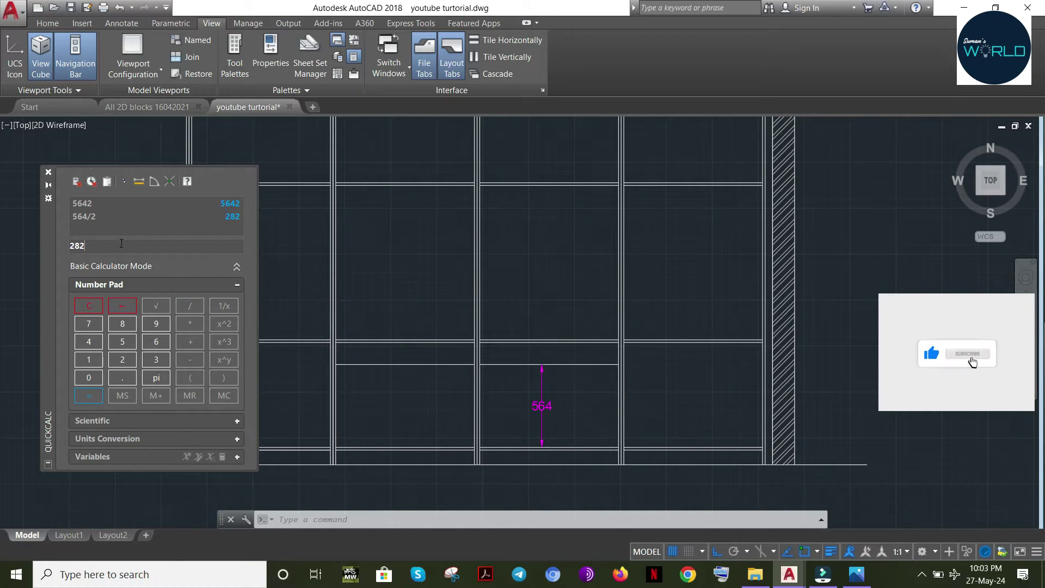
left_click(46, 172)
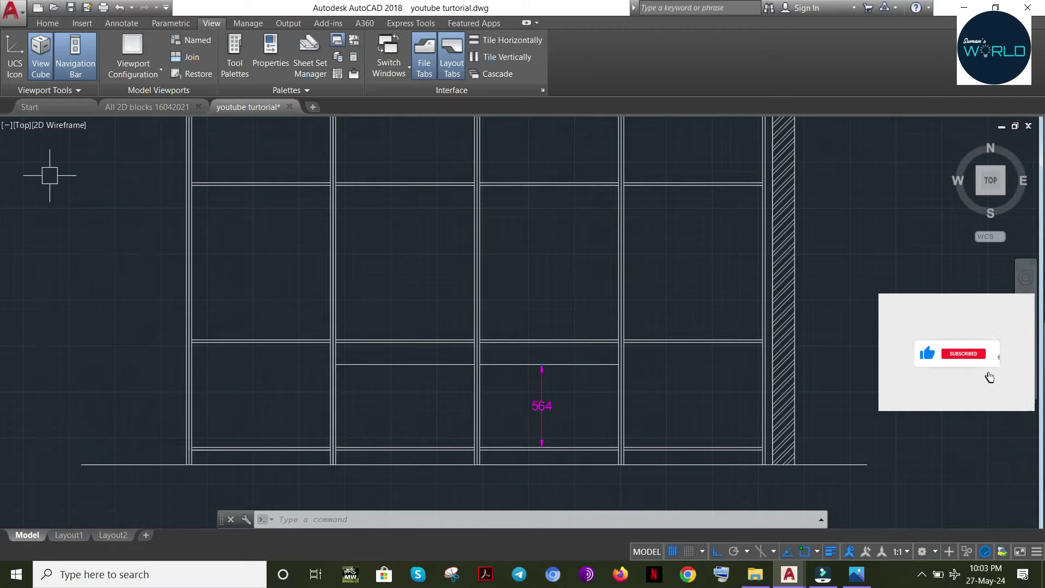
Copy the top lines of the bottom panel in the two middle bays 282 upward
left_click(439, 434)
key("Escape")
left_click(421, 438)
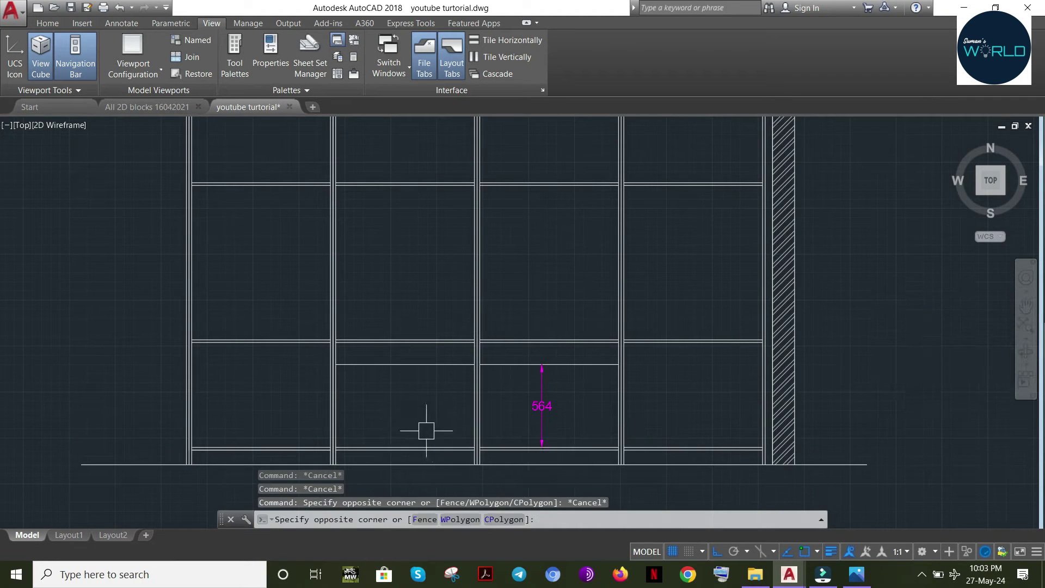
key("Escape")
left_click(427, 438)
key("Escape")
left_click(428, 445)
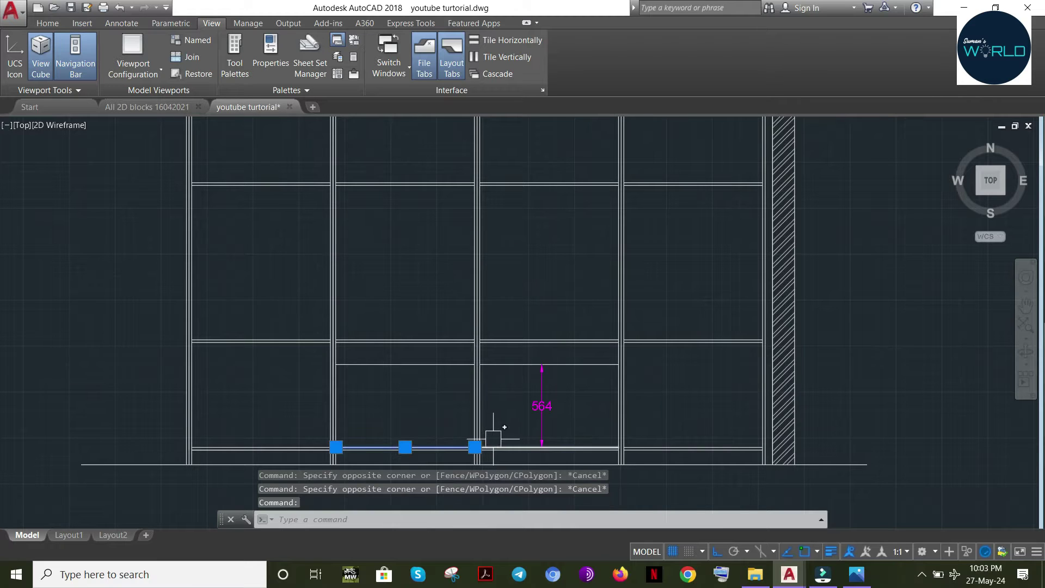
left_click(522, 447)
type("co")
key("Return")
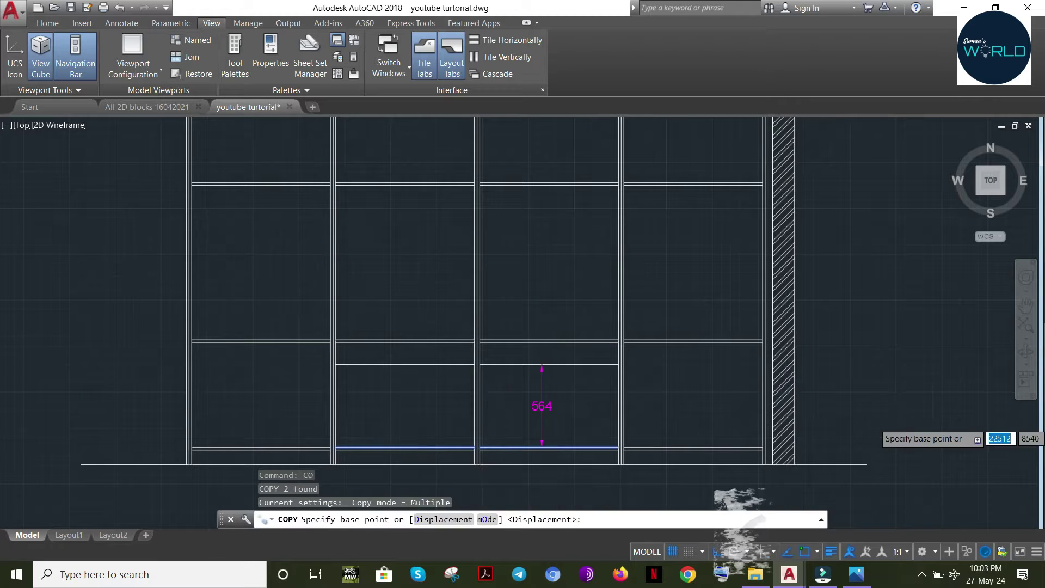
left_click(898, 424)
type("282")
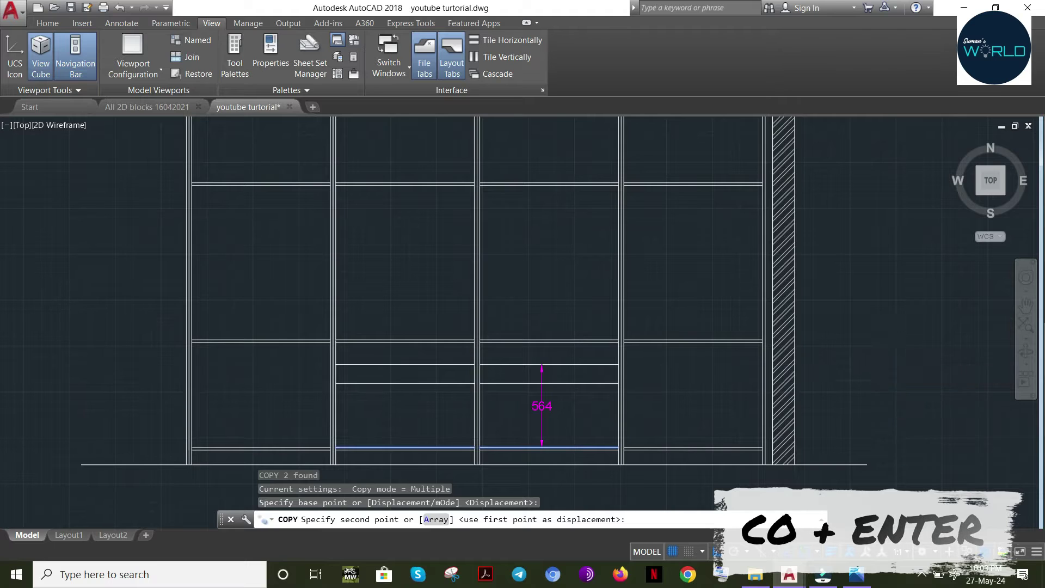
key("Return")
key("Escape")
key("Escape")
Delete the vertical linear dimension in the lower part of the third bay
left_click(552, 379)
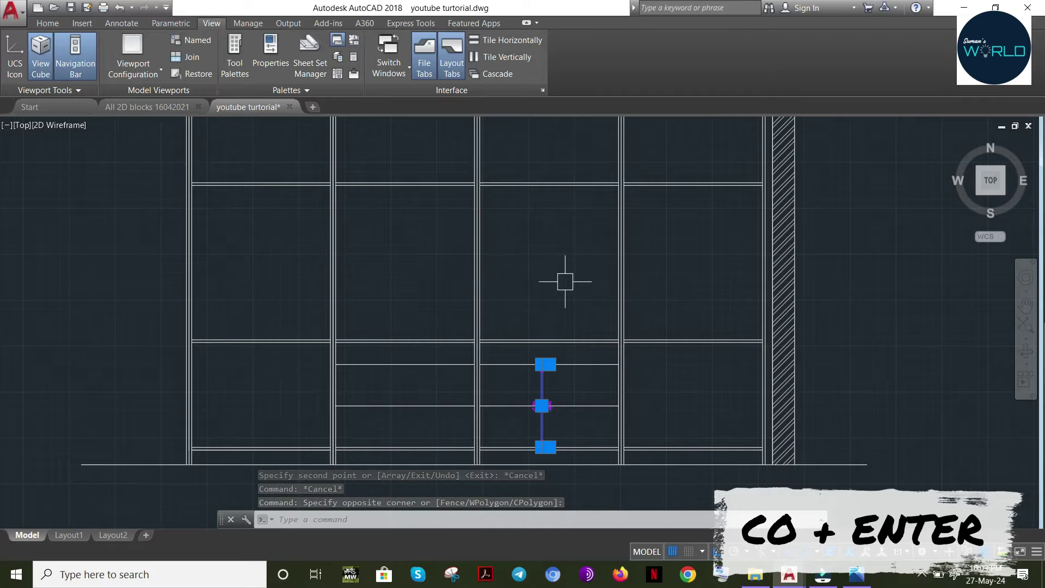
key("Delete")
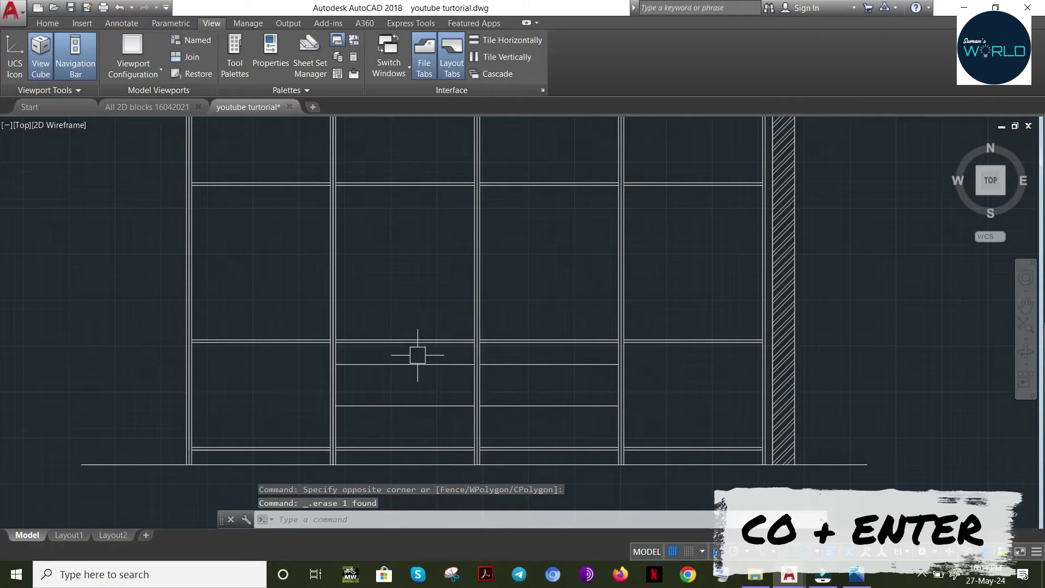
key("Escape")
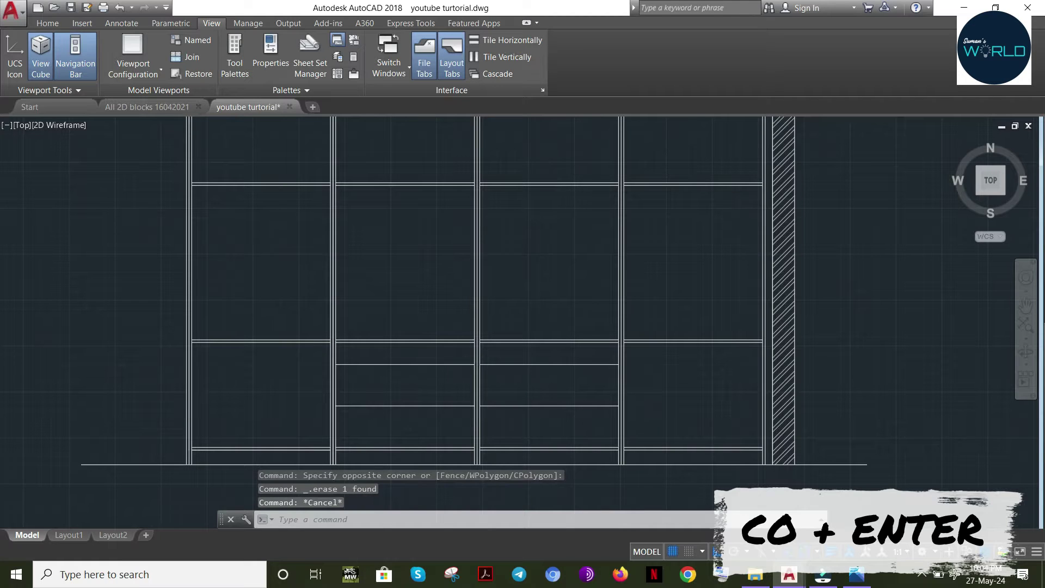
Add the multiline text "DRAWER ORG." with a height of 45 in the open middle section of the second bay
type("t")
key("Return")
left_click(365, 244)
left_click(422, 273)
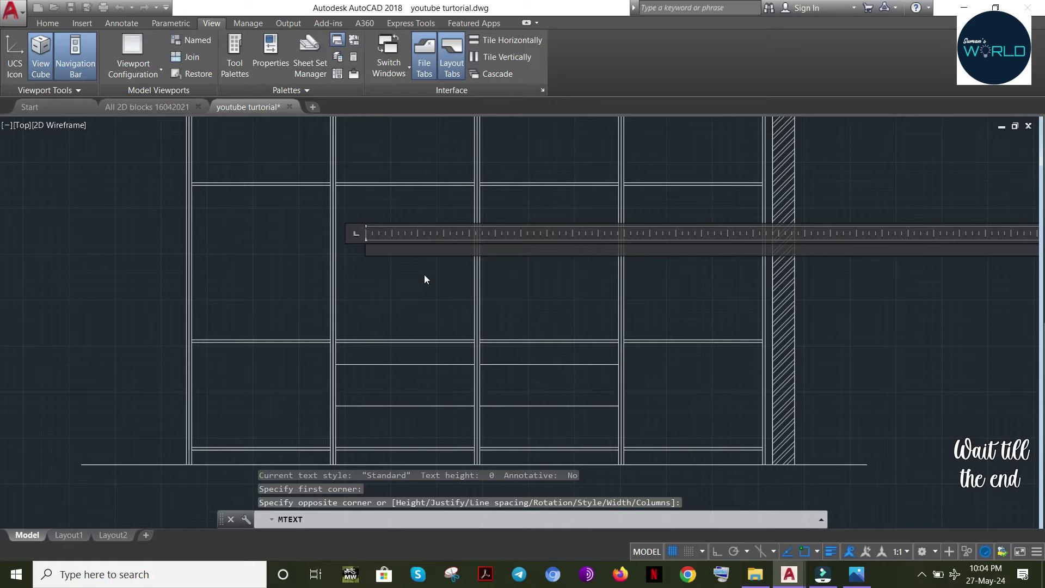
type("DRAWER ORG")
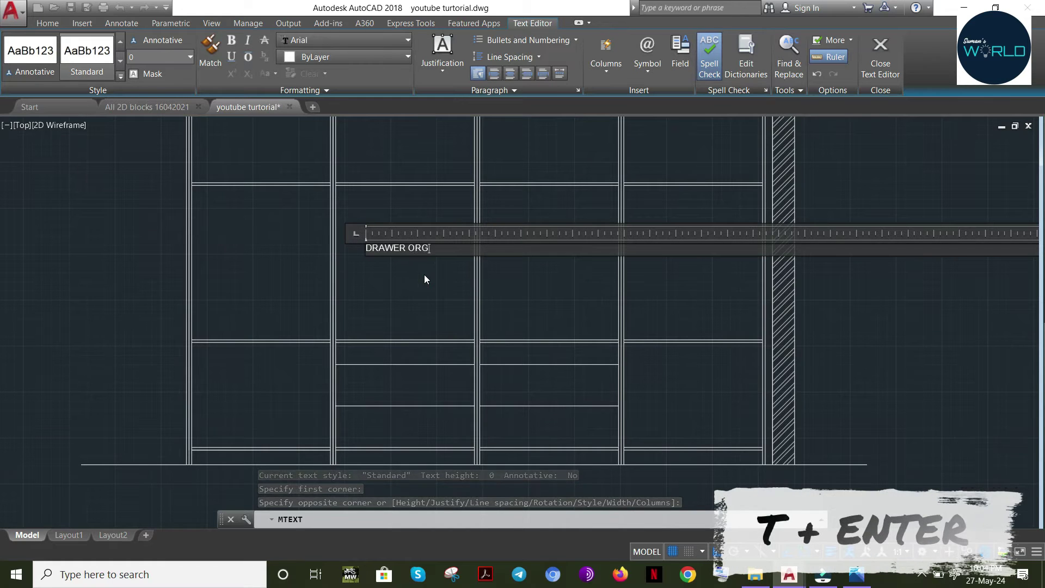
type(".")
key("ctrl+a")
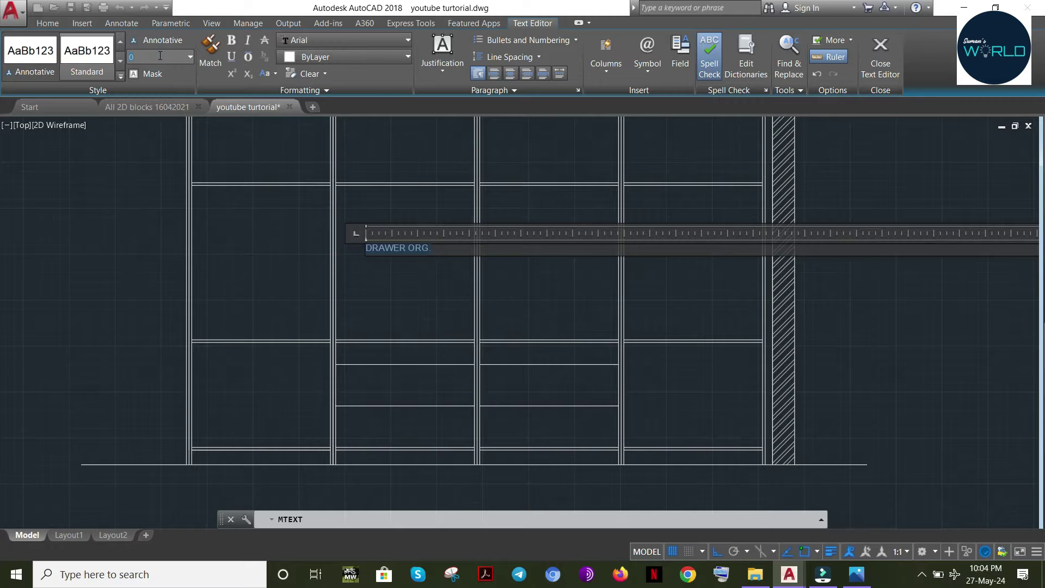
key("Return")
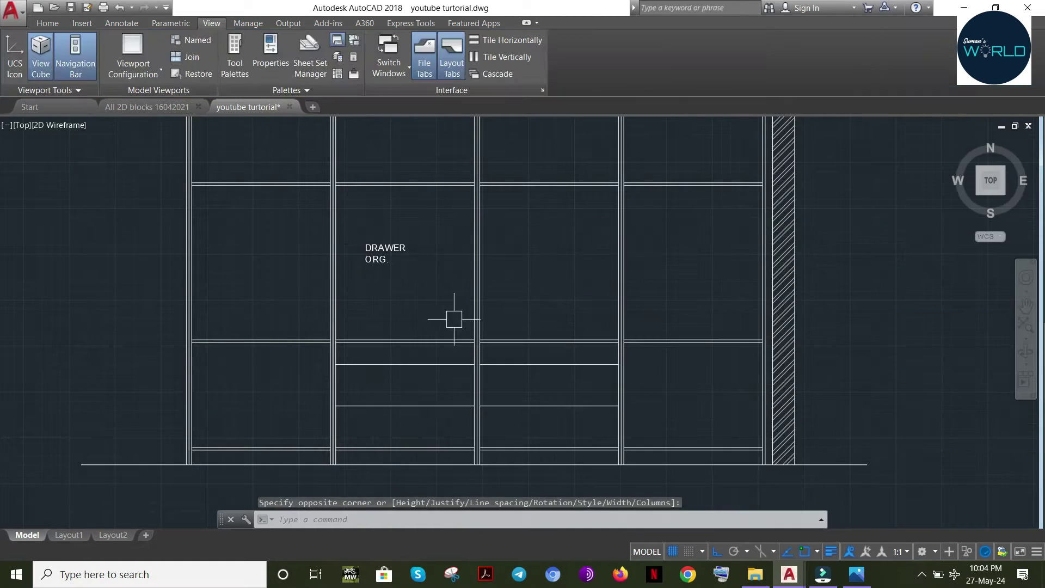
Widen the DRAWER ORG. text frame to fit one line and move the label into the narrow compartment below the second bay's lower shelf
left_click(383, 259)
left_click(424, 244)
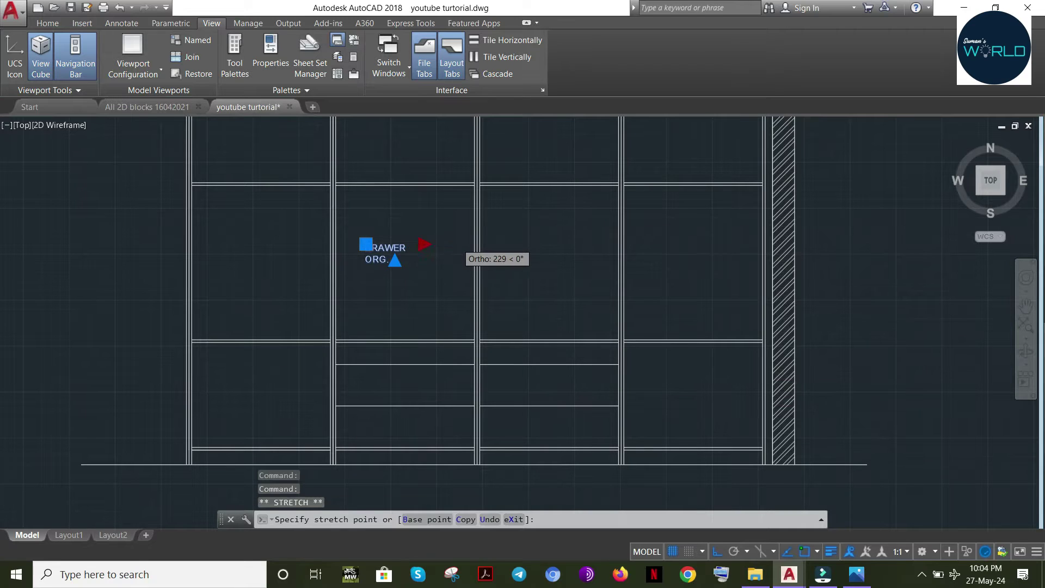
left_click(459, 244)
left_click(366, 244)
left_click(393, 355)
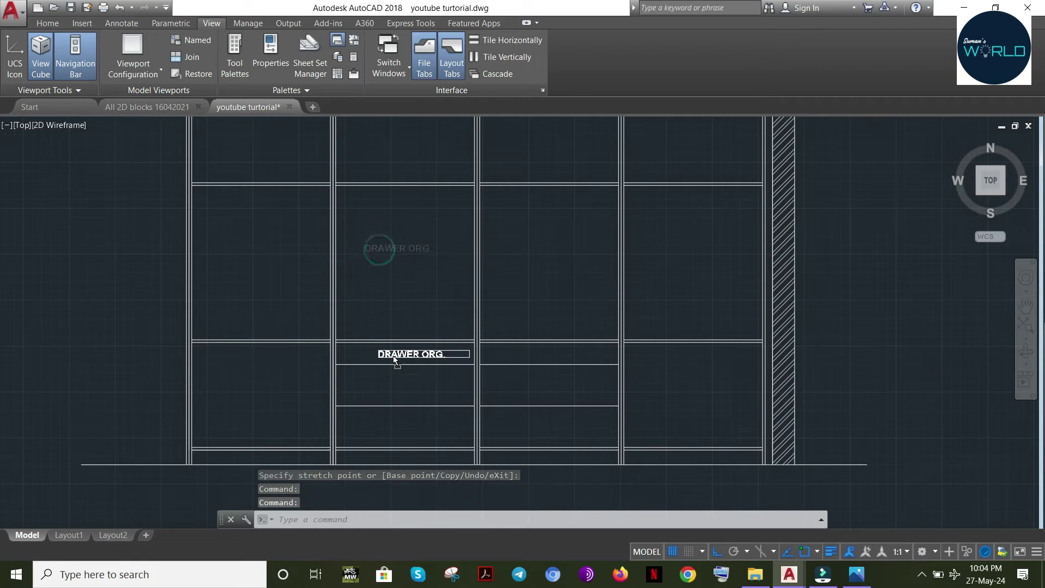
key("Escape")
Copy the DRAWER ORG. label horizontally into the matching narrow compartment of the third bay
type("C")
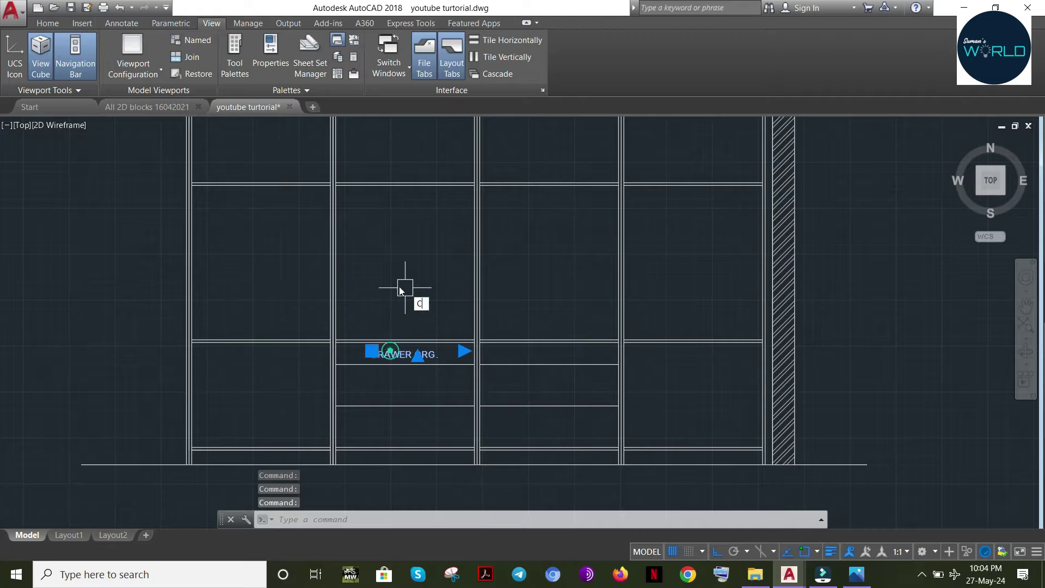
type("O")
key("Return")
left_click(367, 278)
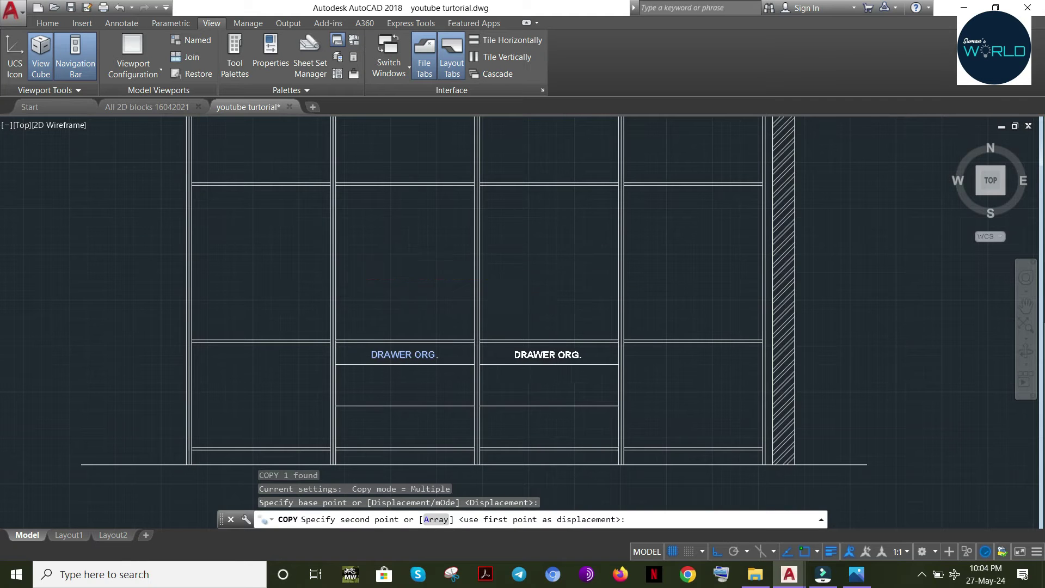
left_click(511, 279)
key("Escape")
left_click(432, 355)
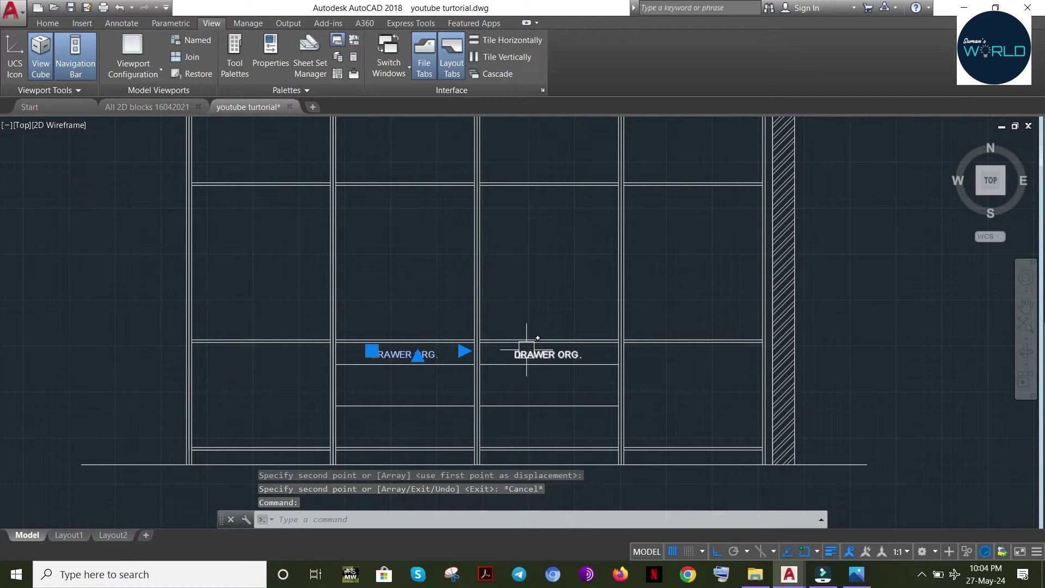
left_click(528, 351)
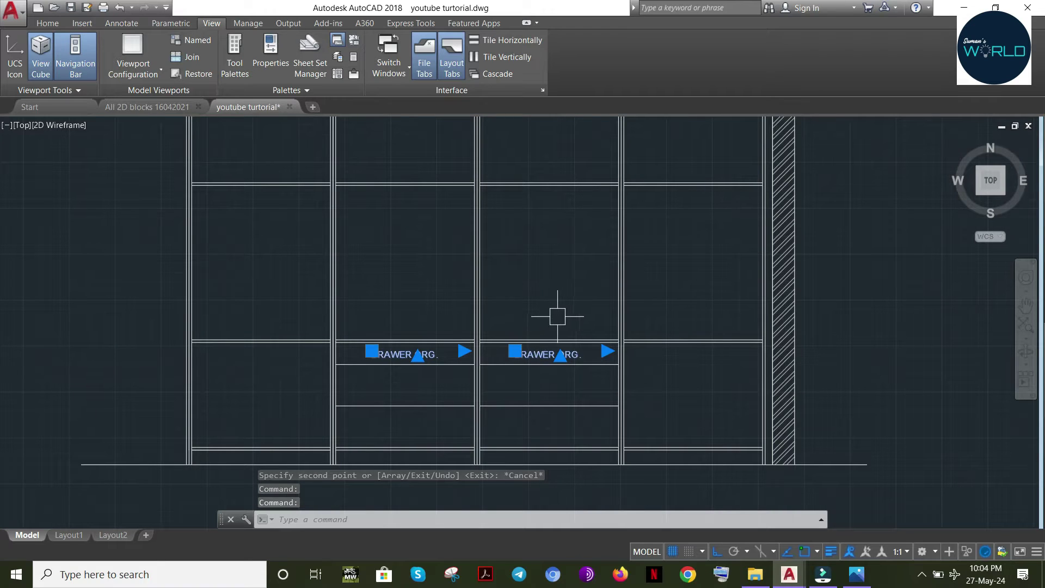
type("CO")
key("space")
left_click(683, 222)
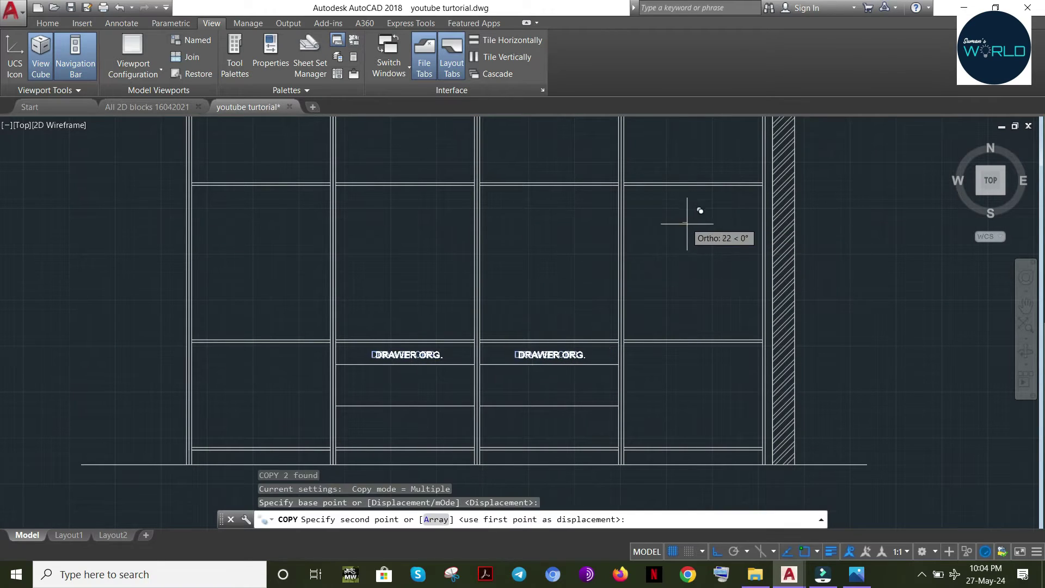
key("Escape")
key("Escape")
Copy the second bay's DRAWER ORG. label straight down into each of the two compartments below it
left_click(418, 357)
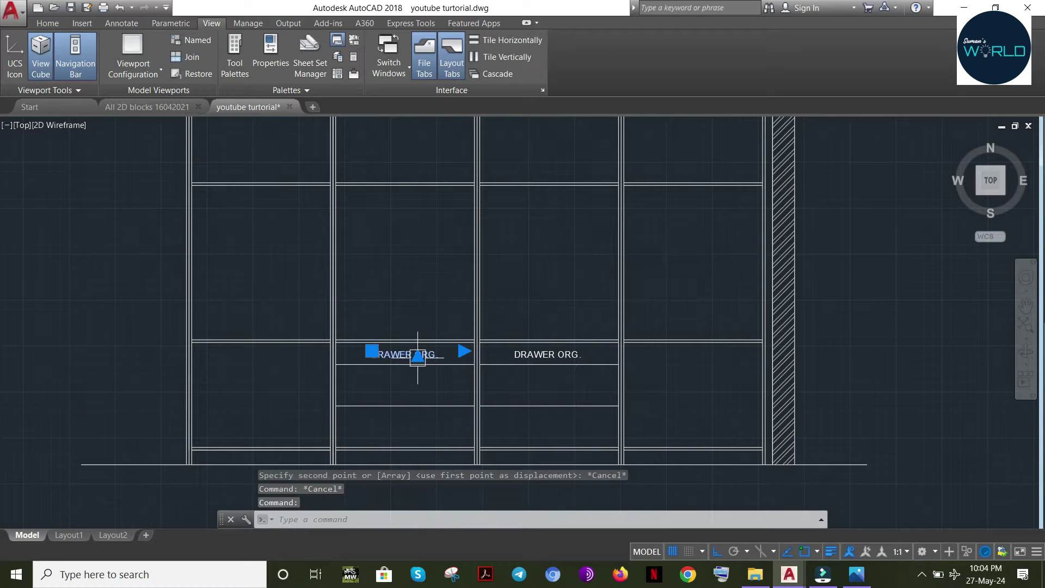
type("CO")
key("space")
left_click(398, 242)
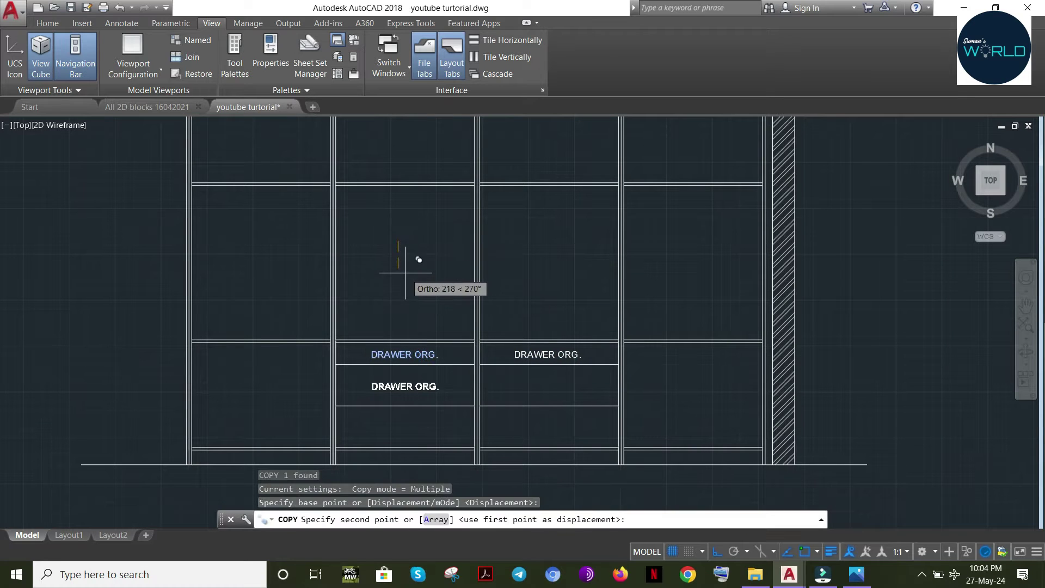
left_click(402, 274)
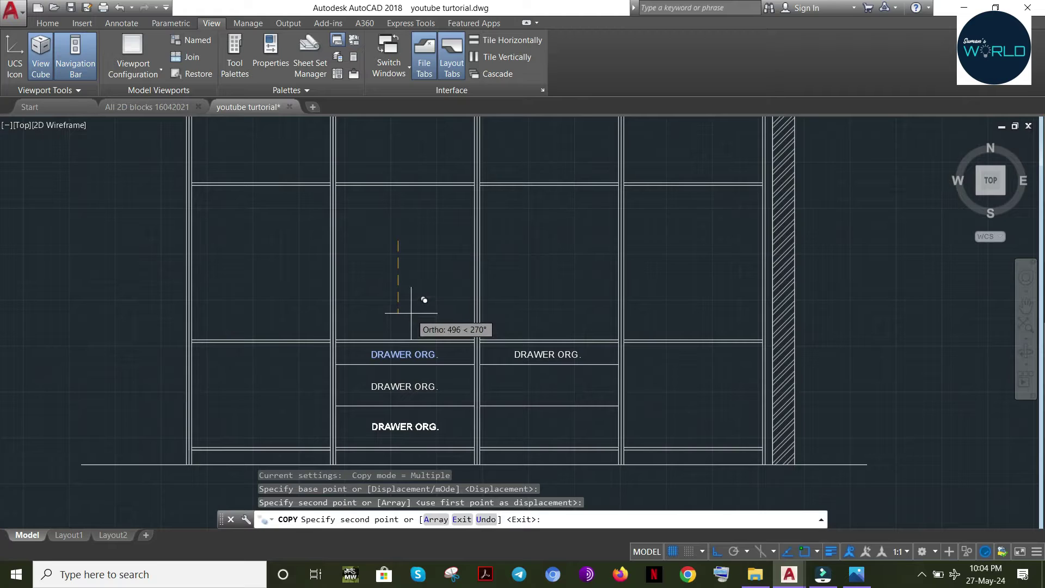
left_click(411, 313)
key("Escape")
Shorten the two lower labels in the second bay to read DRAWER
double_click(425, 386)
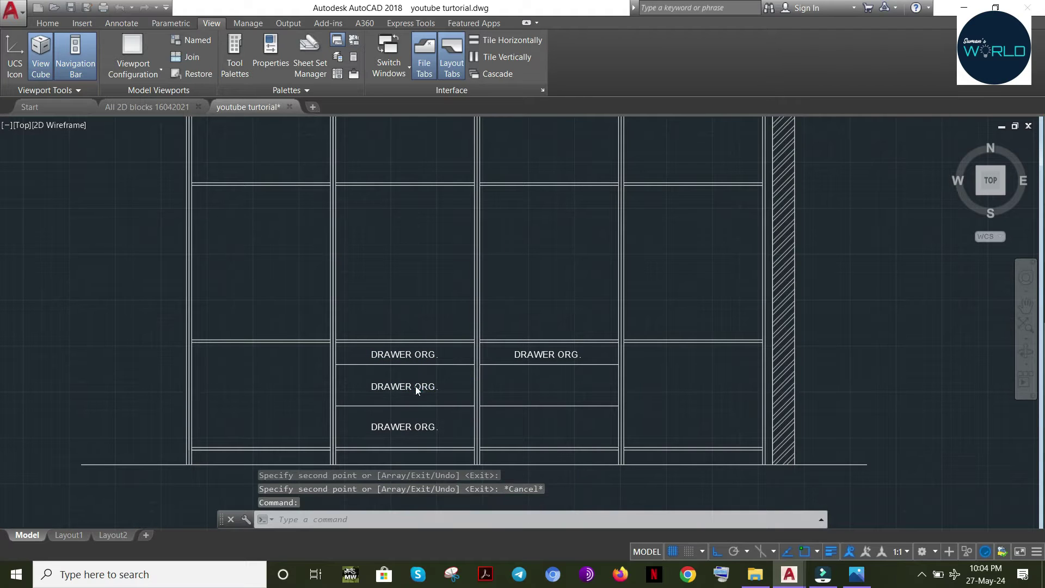
left_click_drag(416, 386, 451, 384)
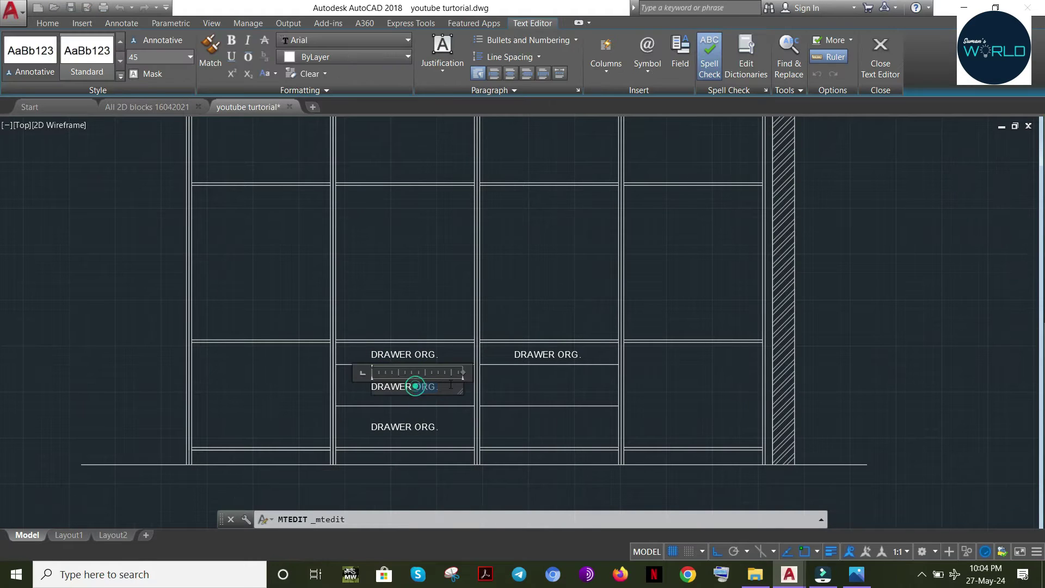
left_click(426, 435)
double_click(414, 427)
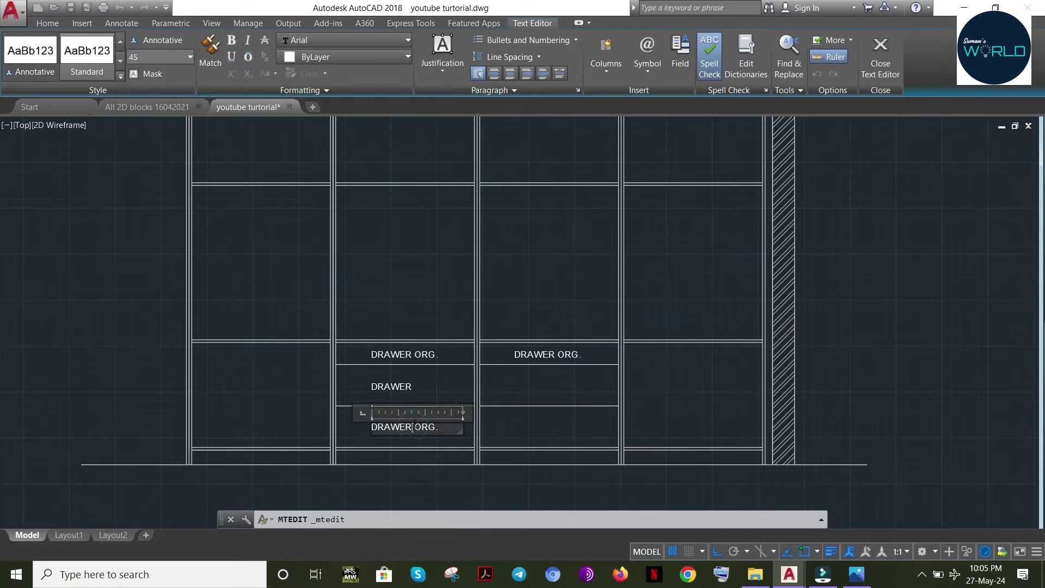
left_click_drag(452, 428, 457, 428)
left_click(438, 373)
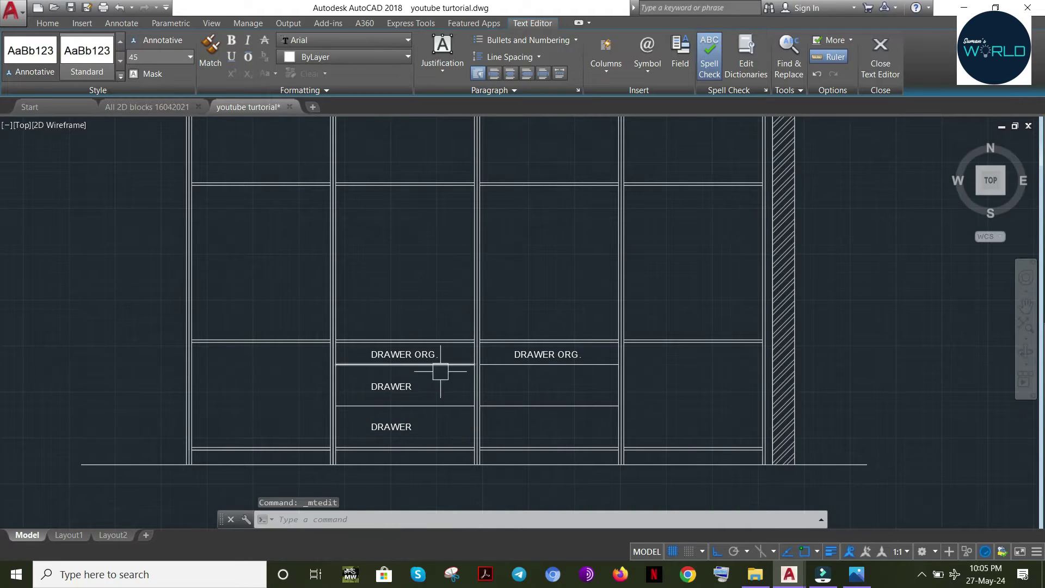
Move the two DRAWER labels horizontally to the right to centre them in the second bay's compartments
left_click(411, 388)
left_click(394, 424)
key("Return")
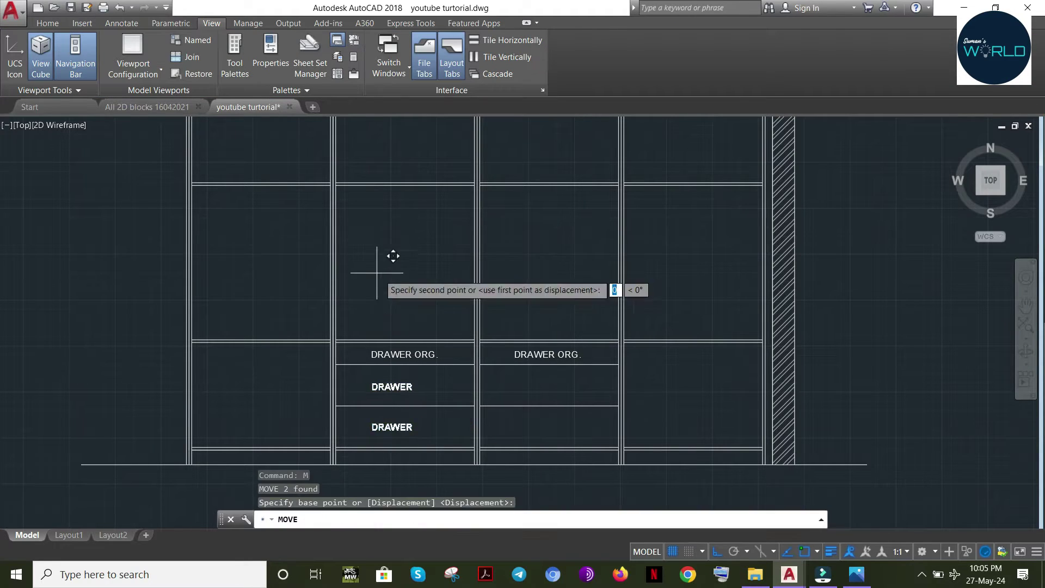
left_click(392, 257)
left_click(410, 262)
Copy the second bay's two DRAWER labels horizontally into the matching compartments of the third bay
left_click(411, 385)
left_click(407, 419)
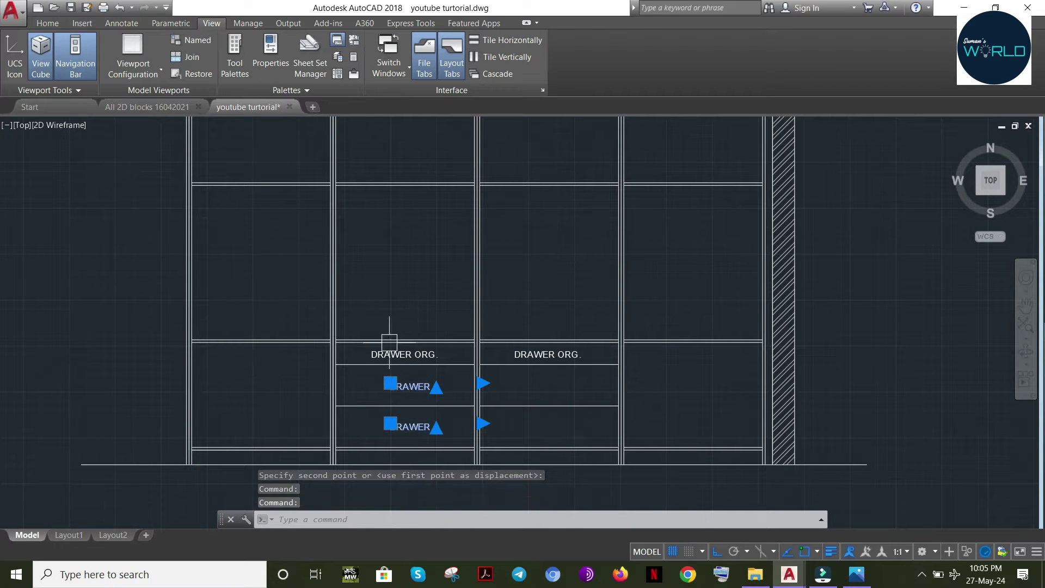
key("Return")
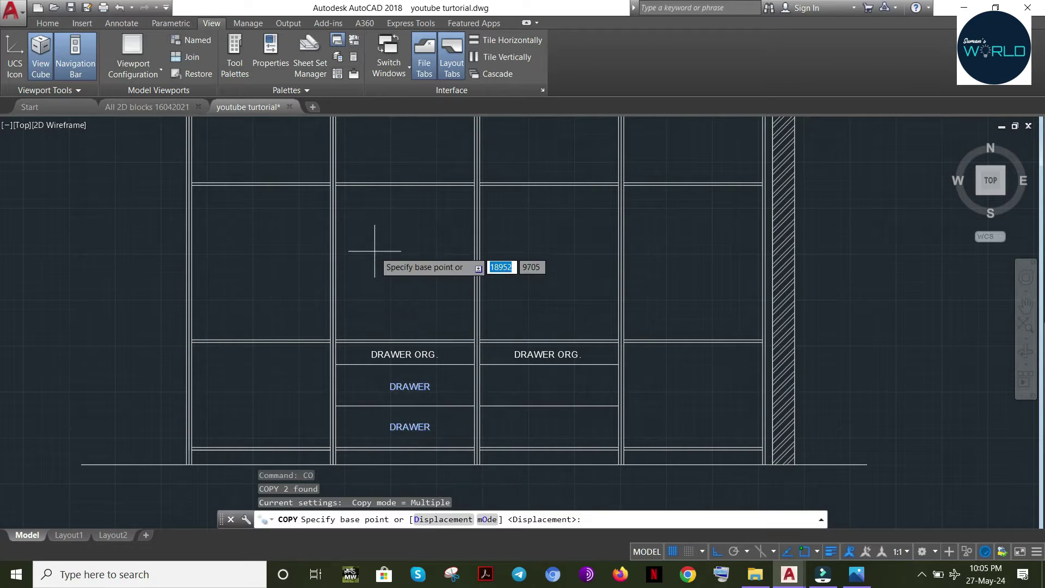
left_click(374, 251)
left_click(511, 240)
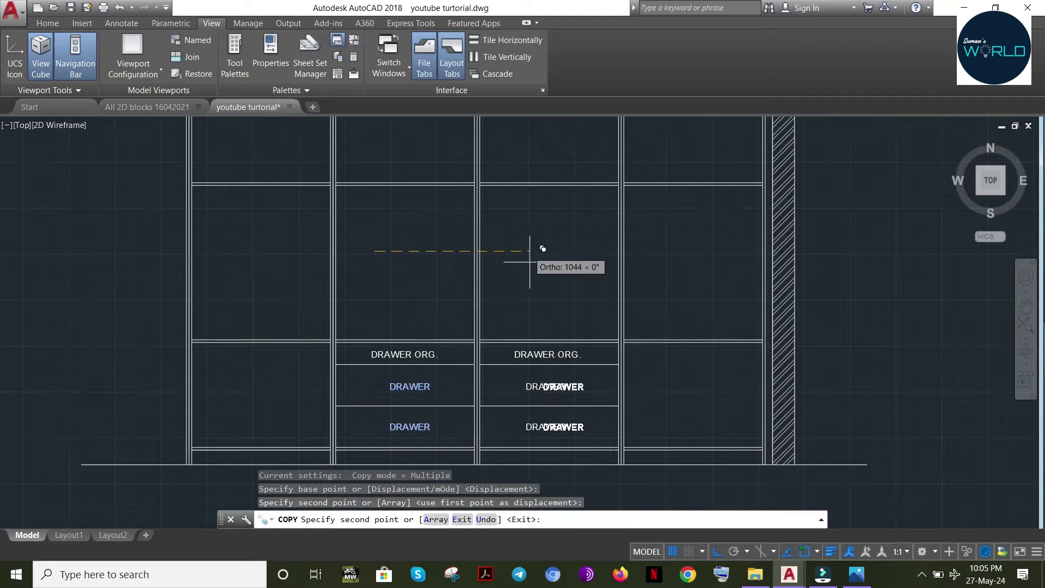
key("Escape")
mouse_move(467, 381)
middle_mouse_down()
mouse_move(497, 356)
mouse_move(502, 374)
middle_mouse_up()
key("Escape")
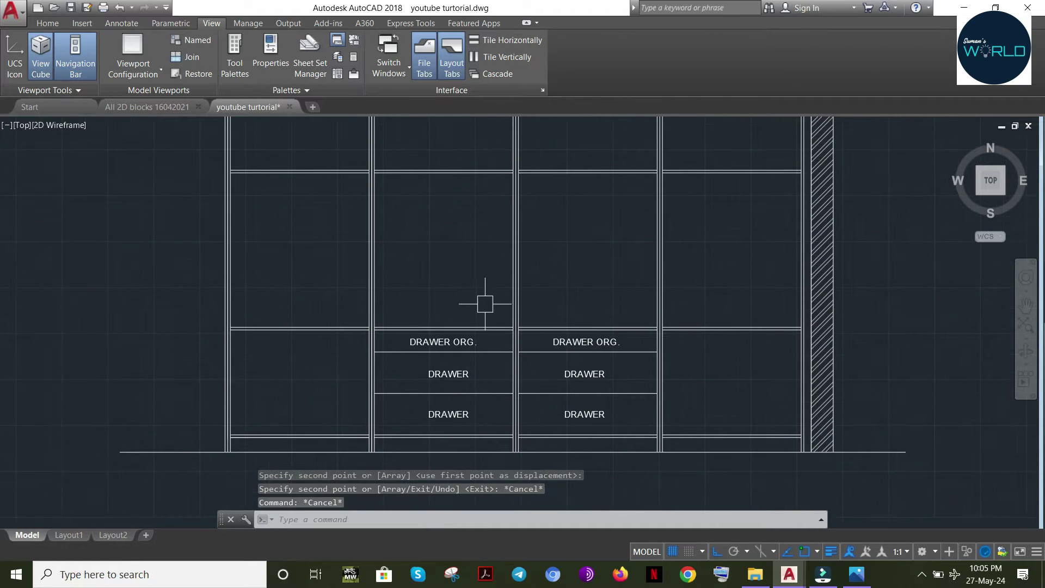
Save the wardrobe drawing with its labelled drawer compartments
key("ctrl+s")
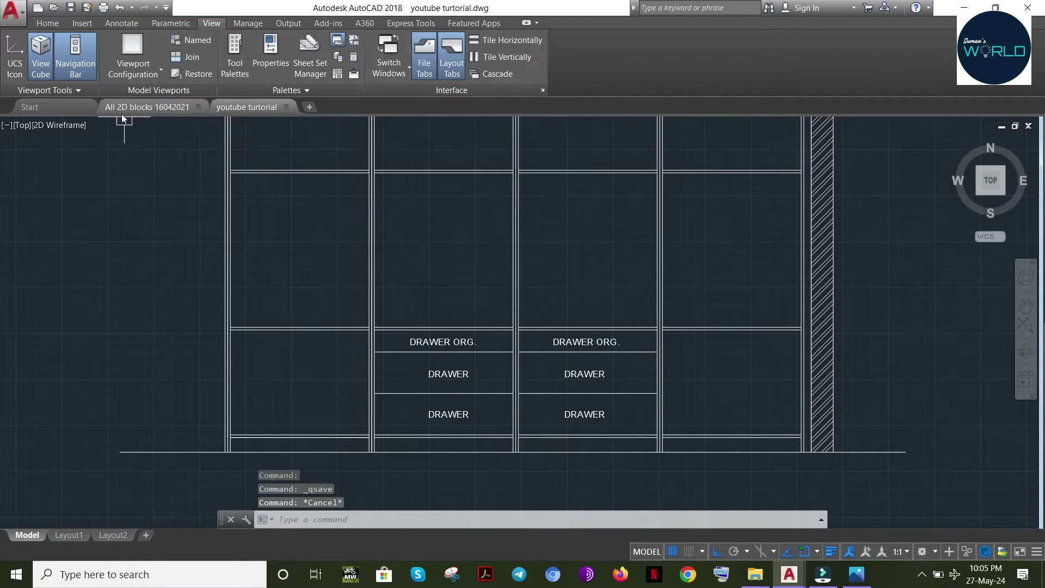
middle_click_drag(401, 273, 387, 299)
key("Escape")
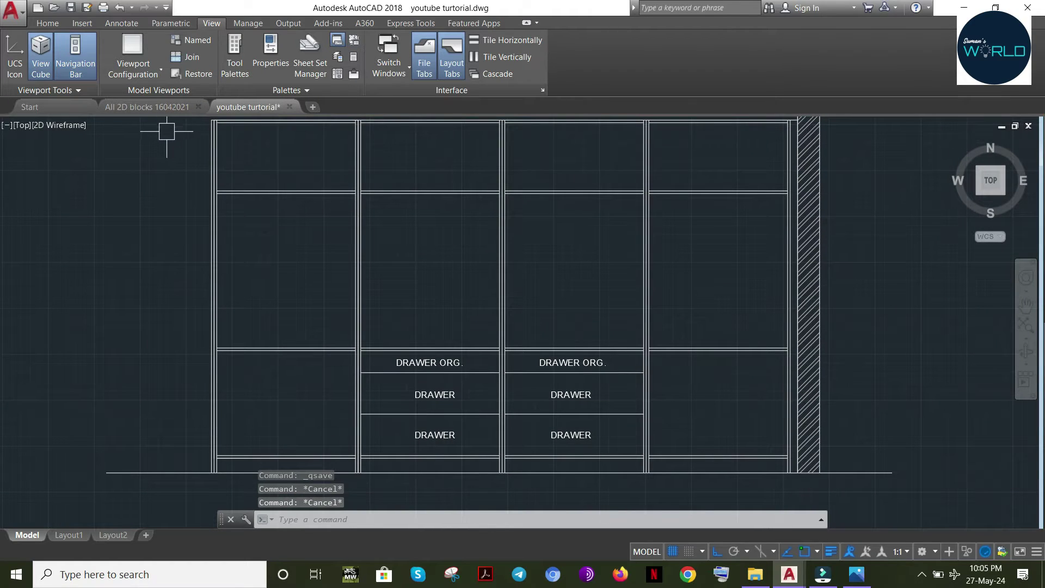
key("ctrl+s")
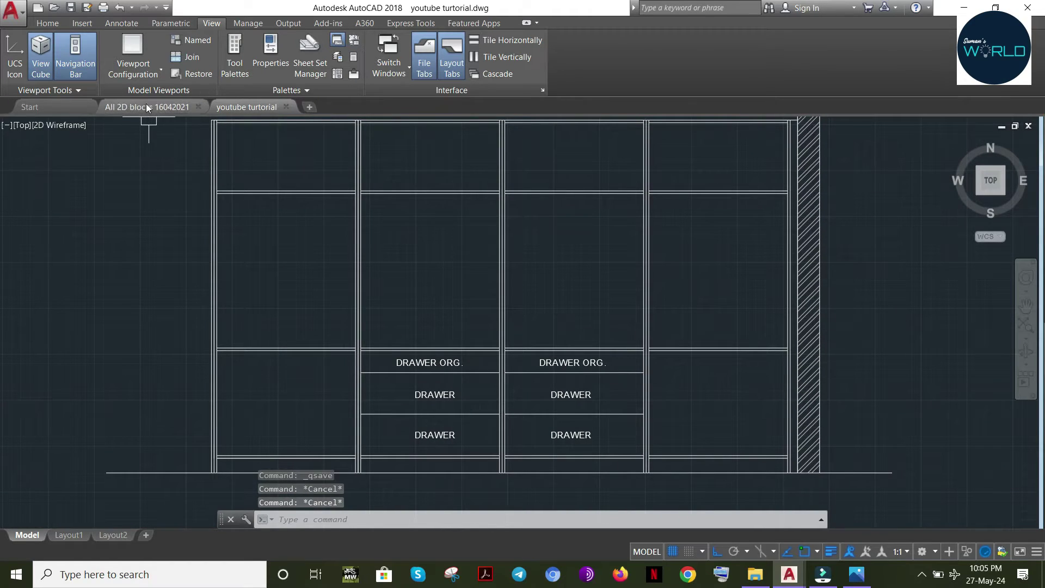
In the All 2D blocks 16042021 drawing, copy the uppermost hanging rail with its three garments to the clipboard
left_click(152, 106)
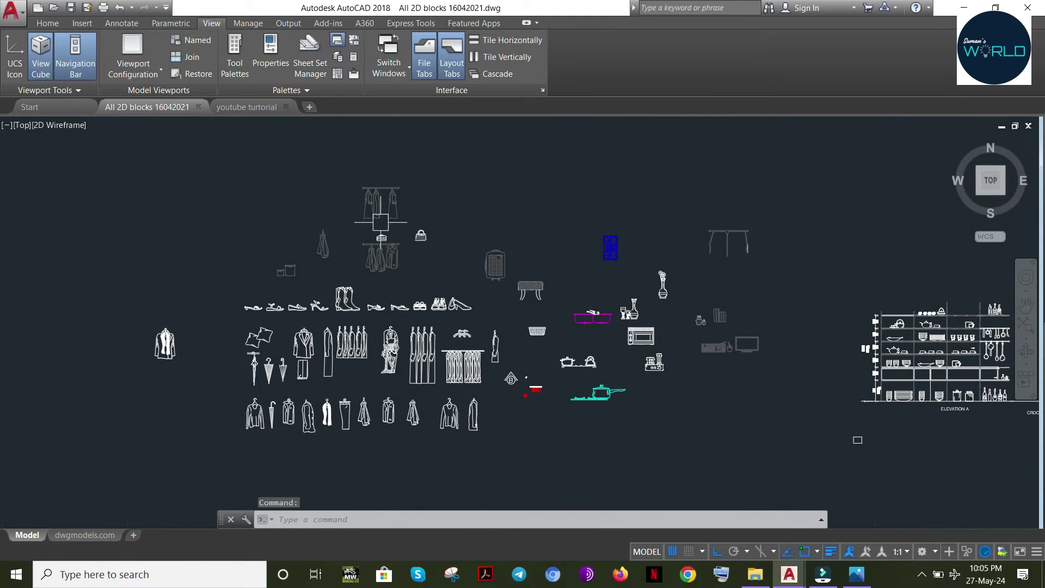
scroll(380, 222, "up", 5)
left_click(444, 234)
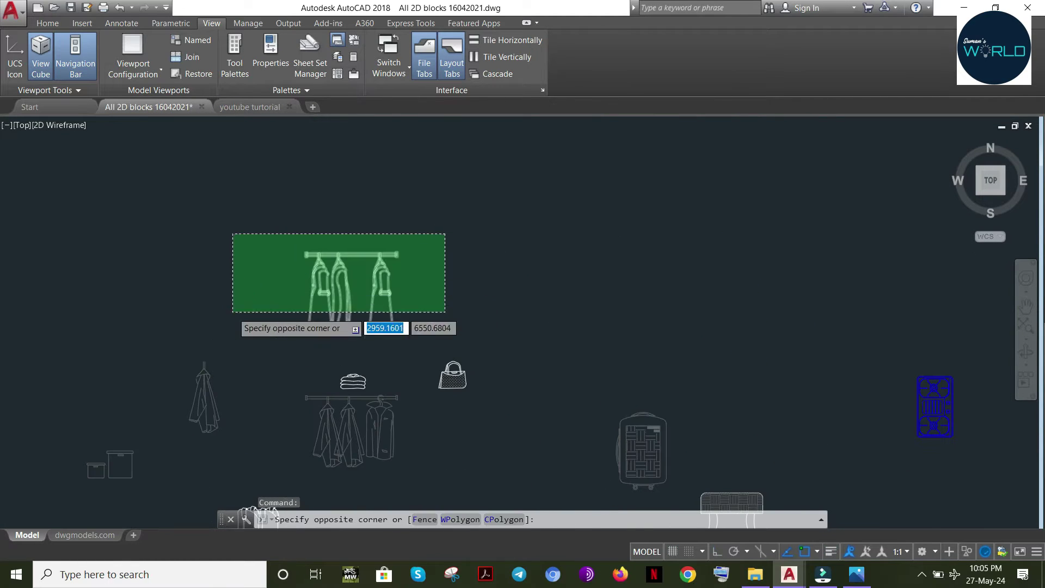
left_click(233, 312)
key("Escape")
key("Escape")
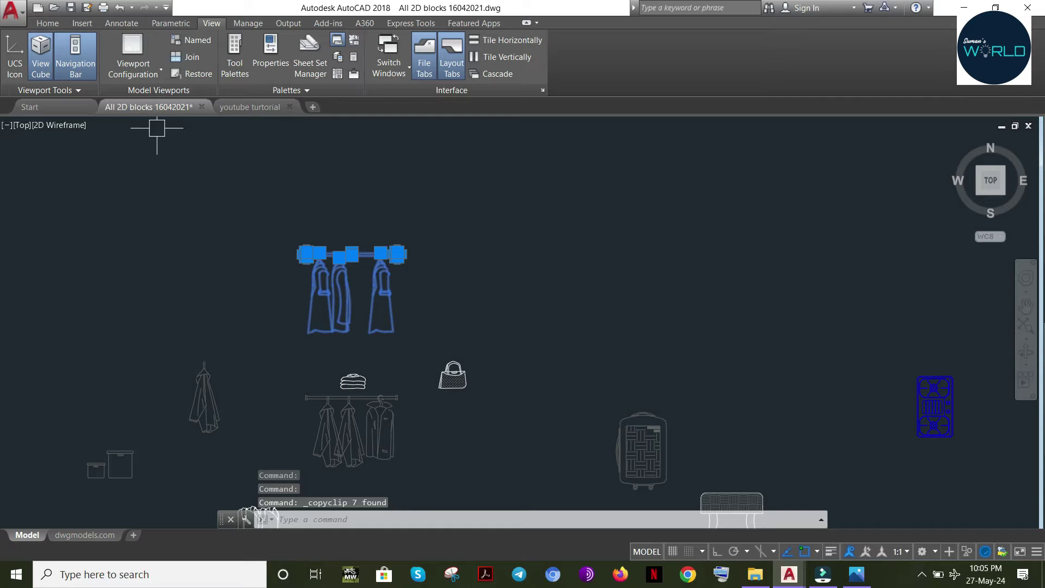
Paste the hanging rail with garments into the youtube turtorial drawing, in the empty space right of the internal elevation
left_click(250, 107)
key("ctrl+v")
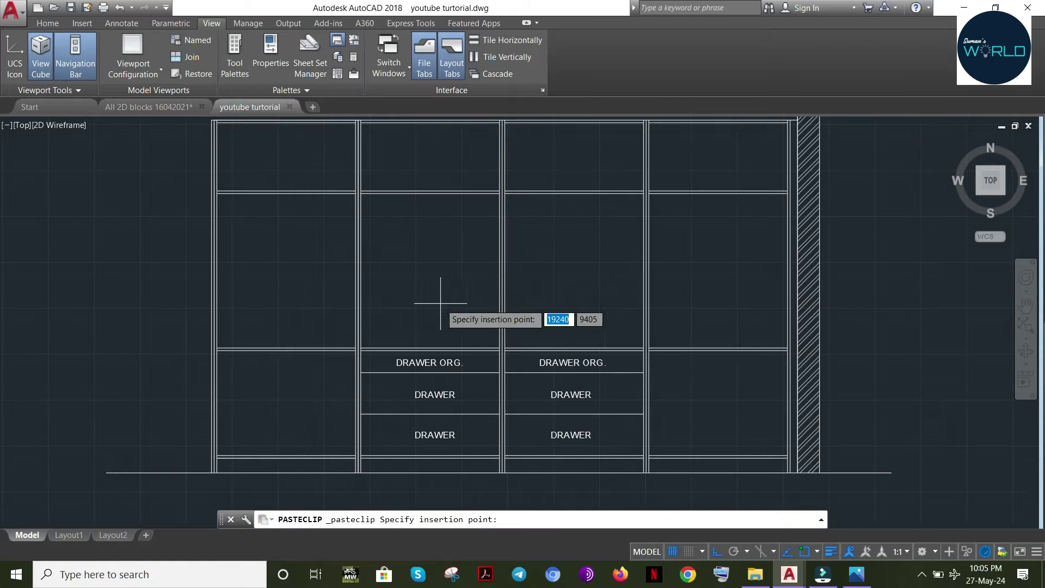
scroll(392, 328, "down", 2)
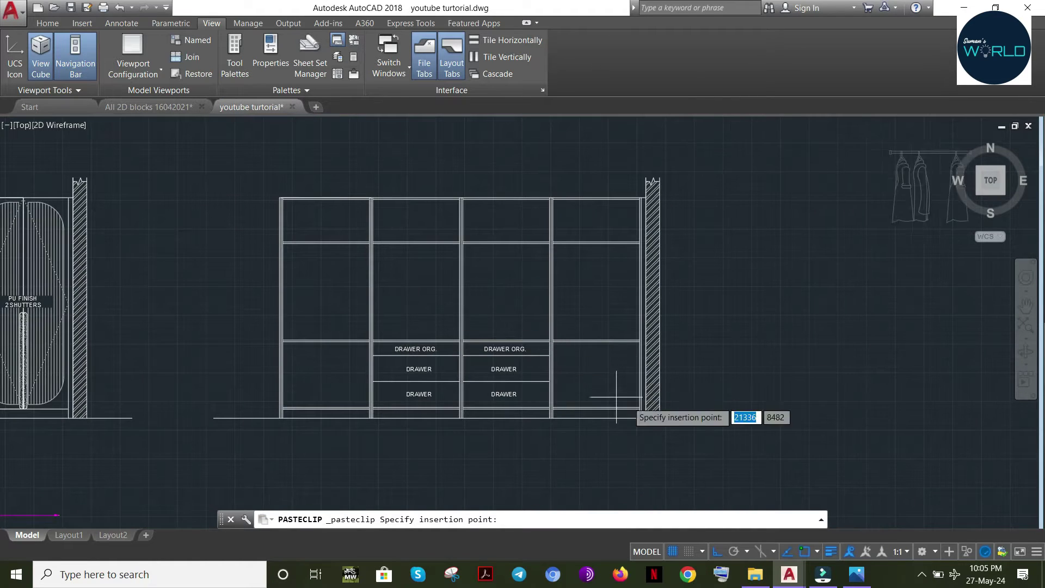
middle_click_drag(619, 408, 397, 432)
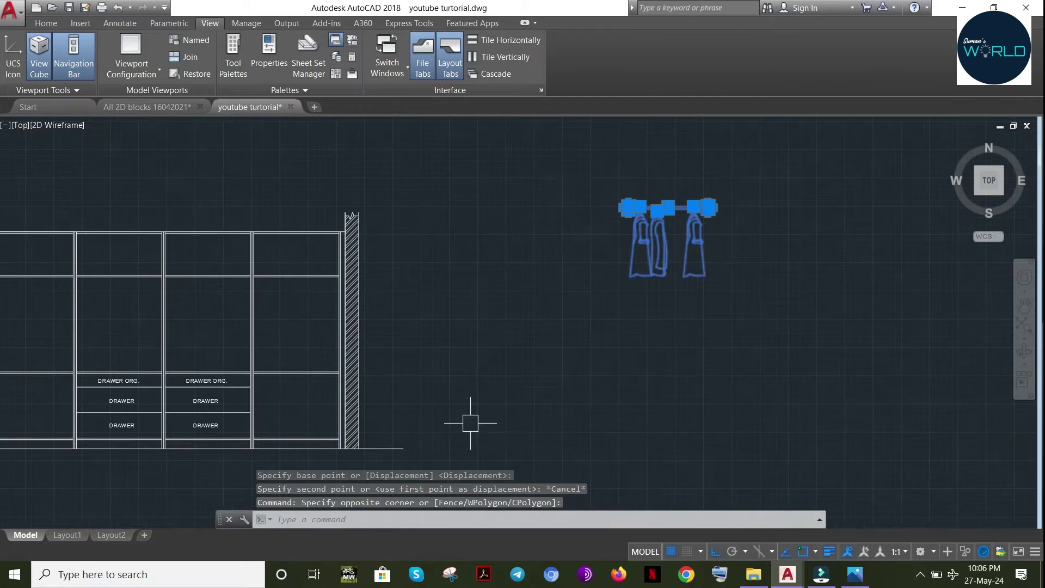
With ortho and object snap off, move the rail and garments into the second bay, its left end against the side panel just below the upper shelf
key("Return")
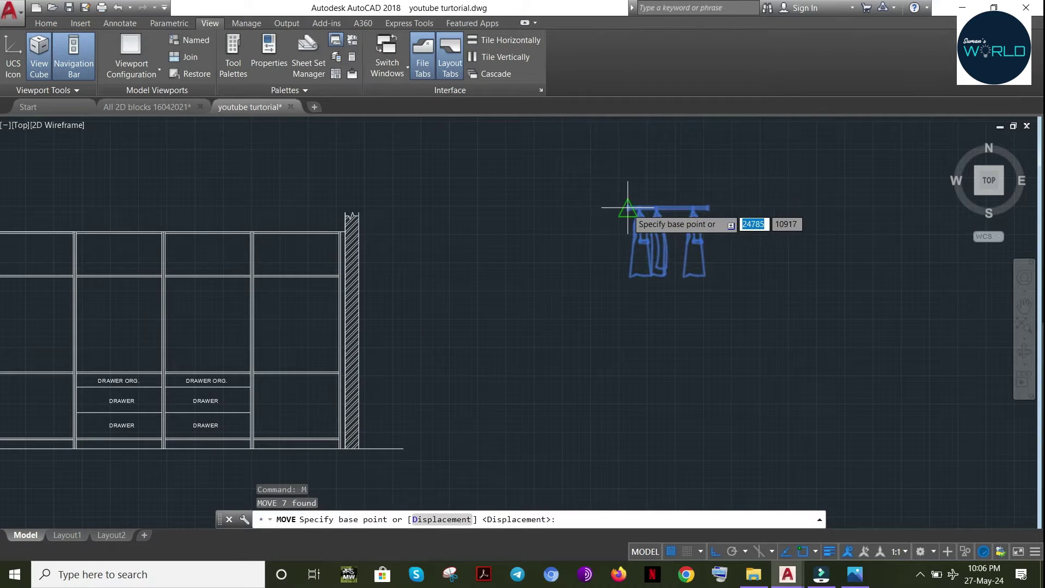
left_click(629, 207)
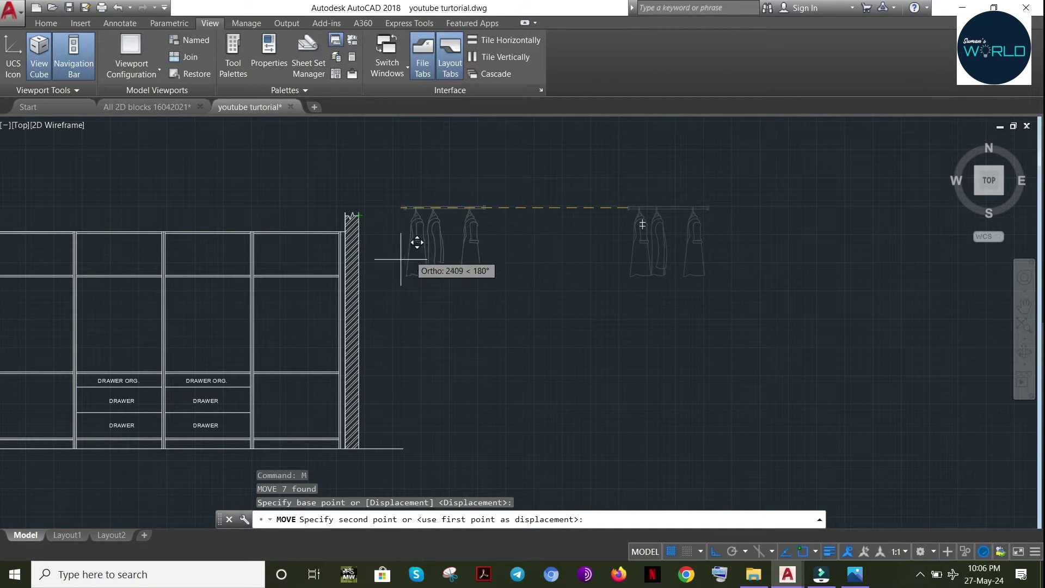
middle_click_drag(416, 238, 653, 221)
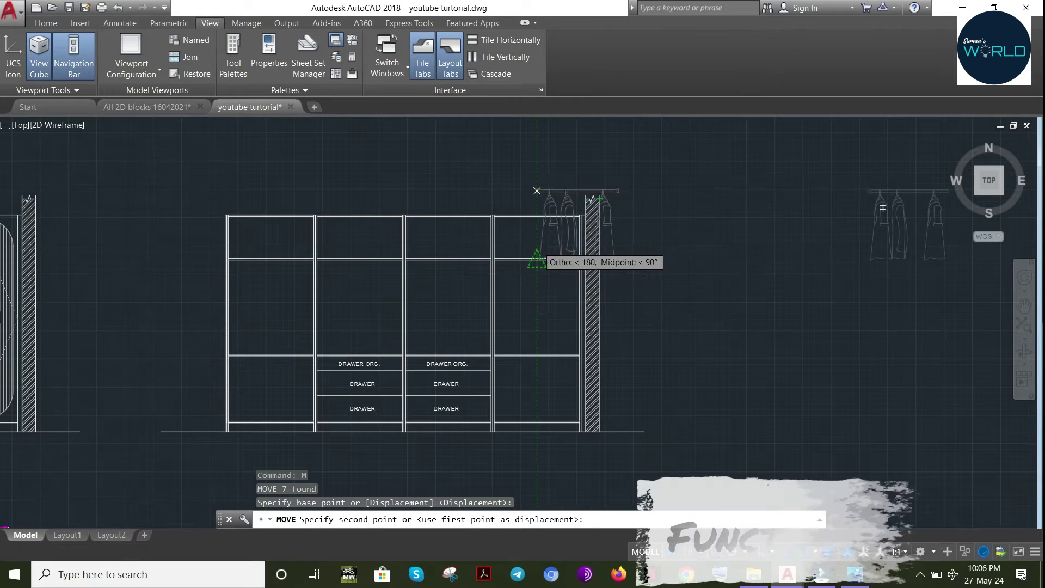
key("F8")
scroll(329, 267, "down", 2)
scroll(488, 329, "down", 2)
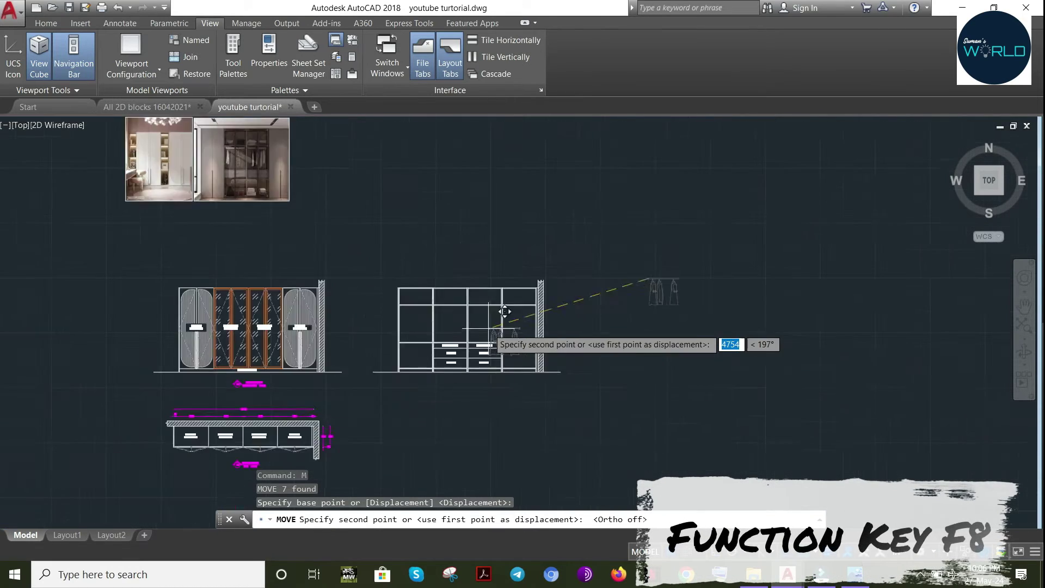
scroll(489, 329, "up", 4)
scroll(374, 270, "down", 2)
scroll(391, 252, "up", 2)
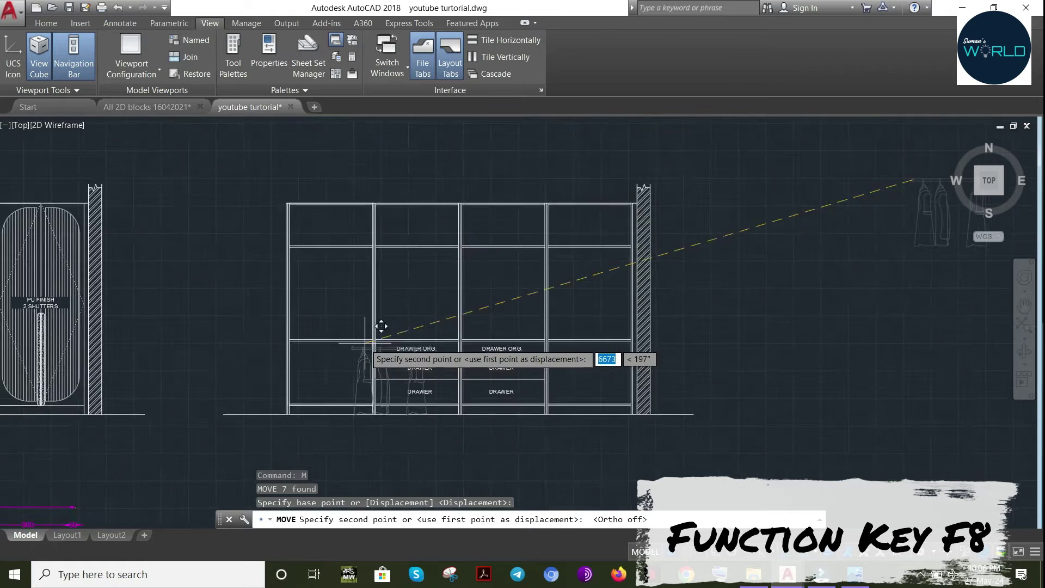
scroll(401, 311, "down", 2)
scroll(381, 281, "up", 4)
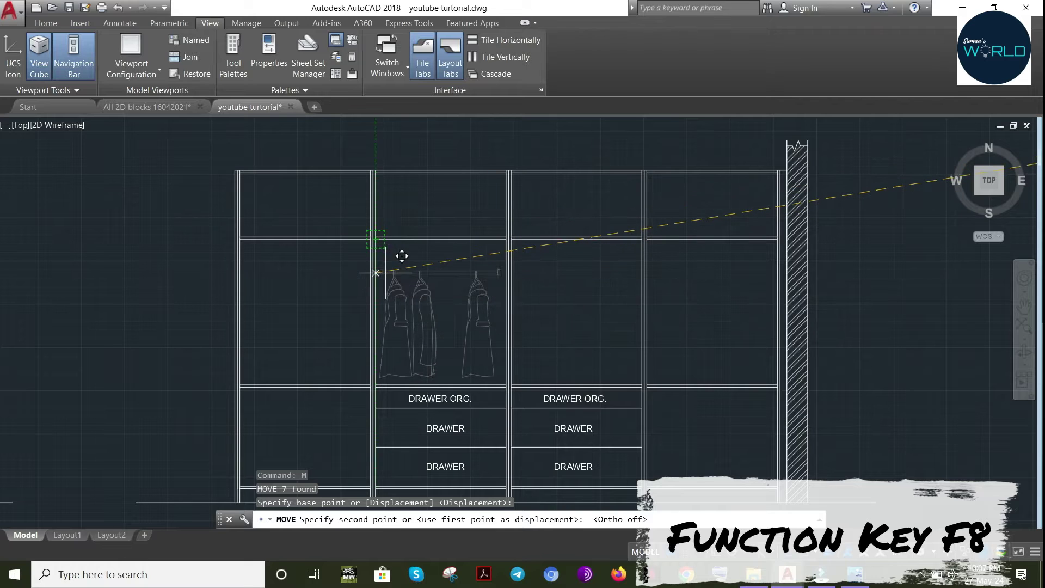
key("F3")
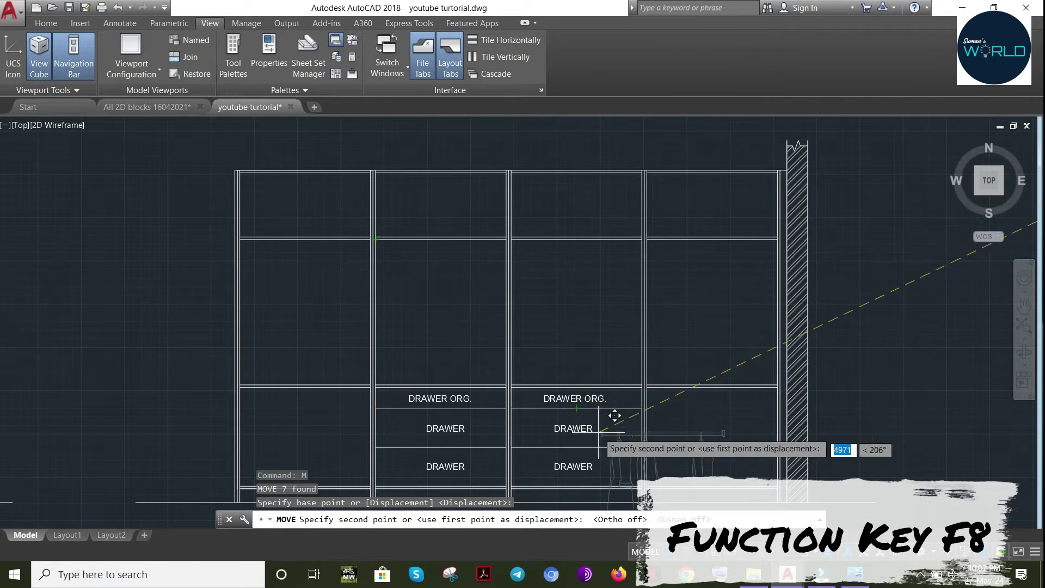
scroll(397, 236, "up", 6)
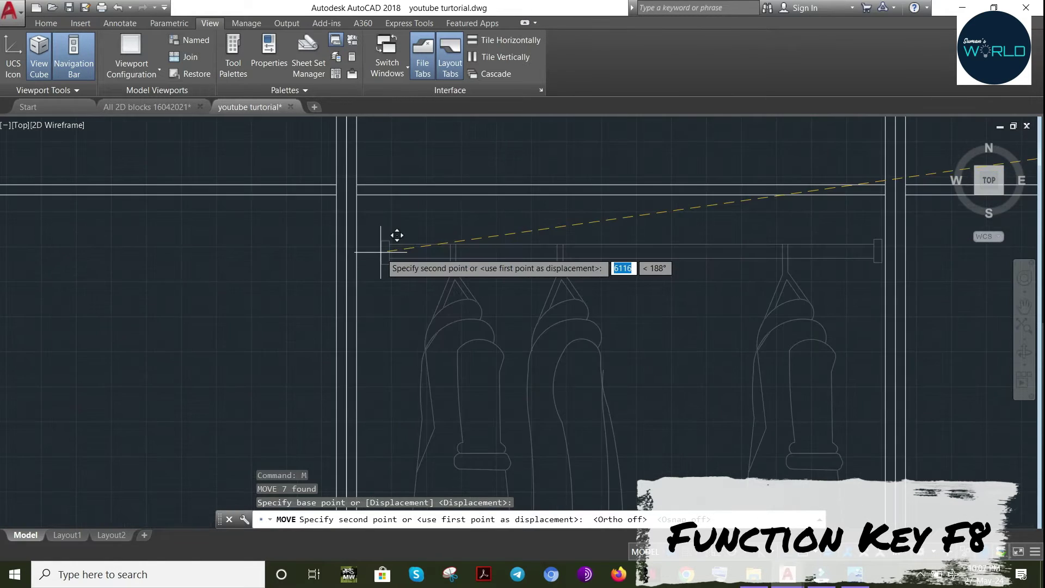
left_click(359, 231)
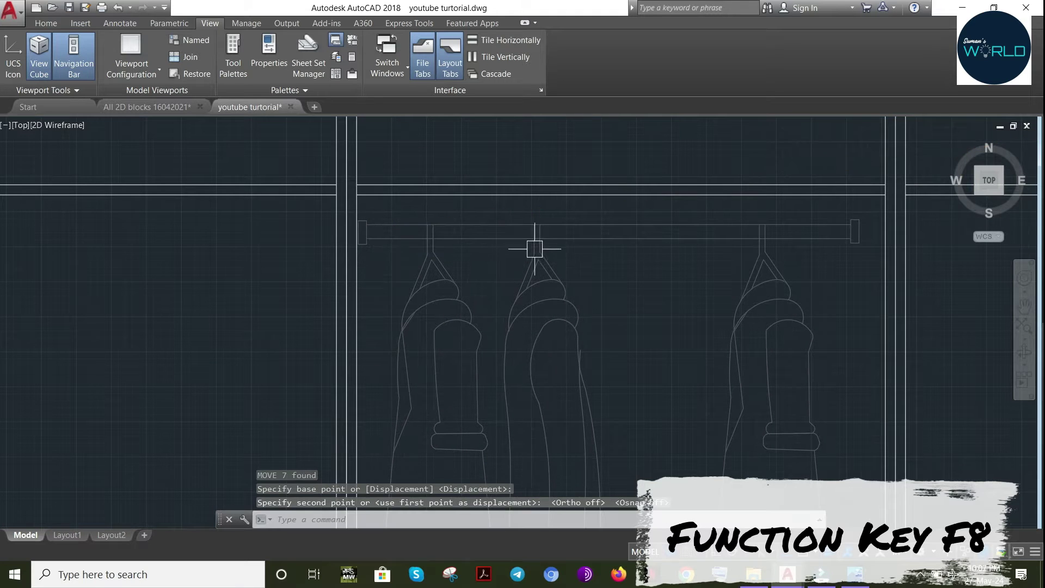
key("Escape")
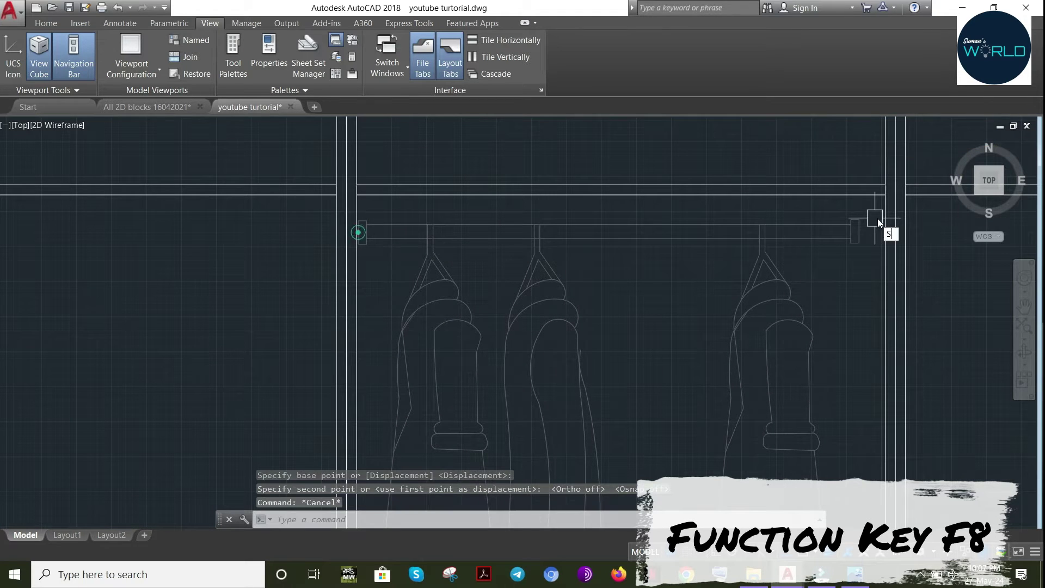
Stretch the right end of the hanging rail until its end bracket meets the second bay's right panel
type("s")
key("Return")
left_click(871, 218)
left_click(849, 260)
key("Return")
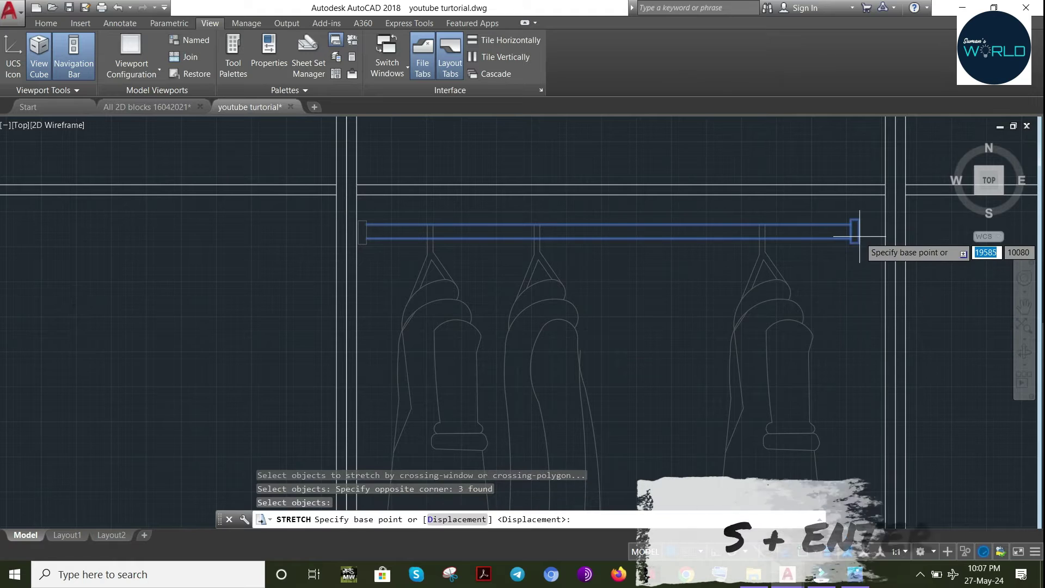
left_click(860, 237)
left_click(884, 235)
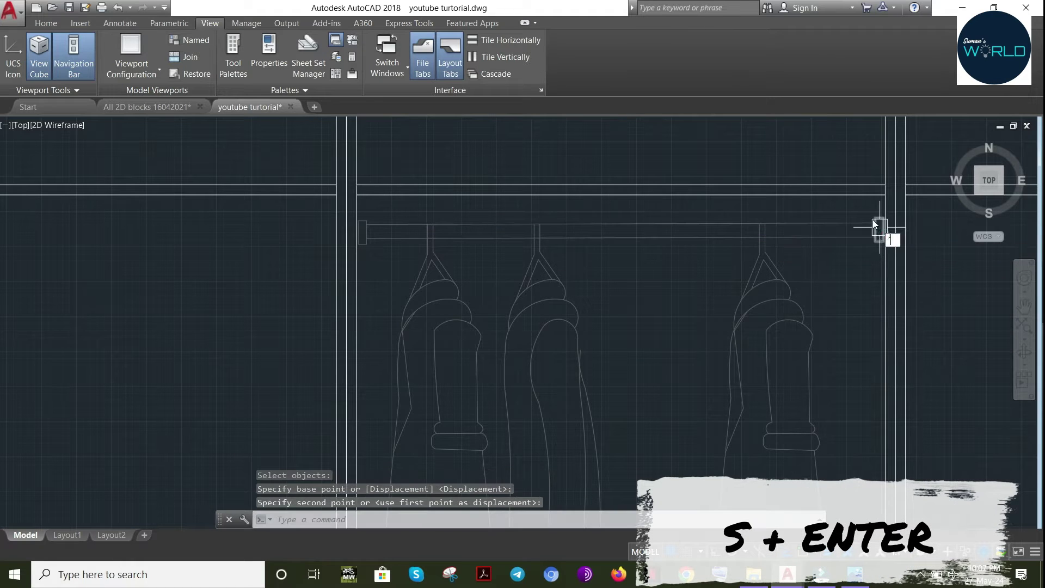
Copy the complete rail with its garments horizontally into the same position under the third bay's upper shelf
left_click(871, 226)
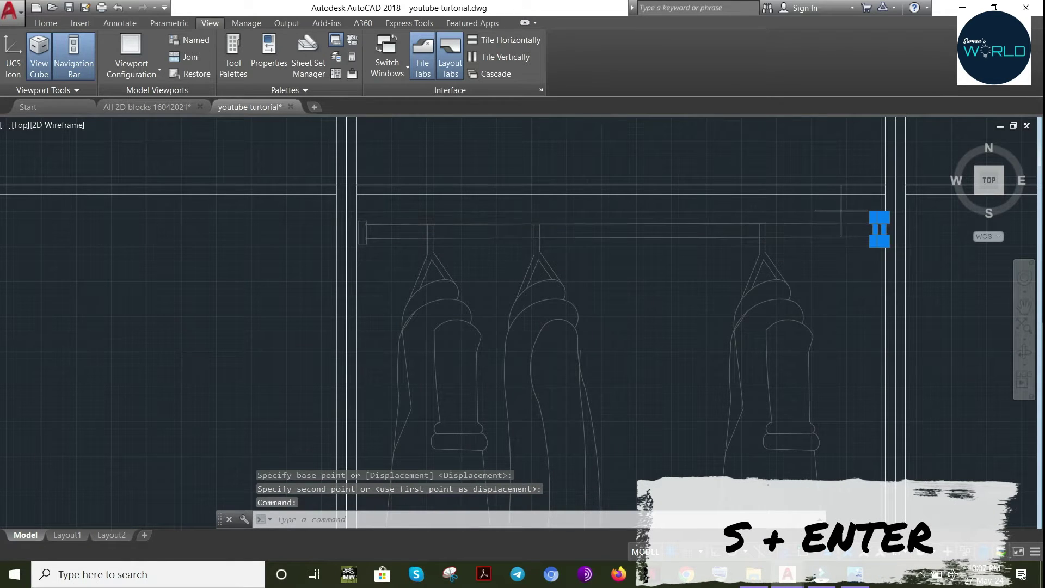
left_click(842, 212)
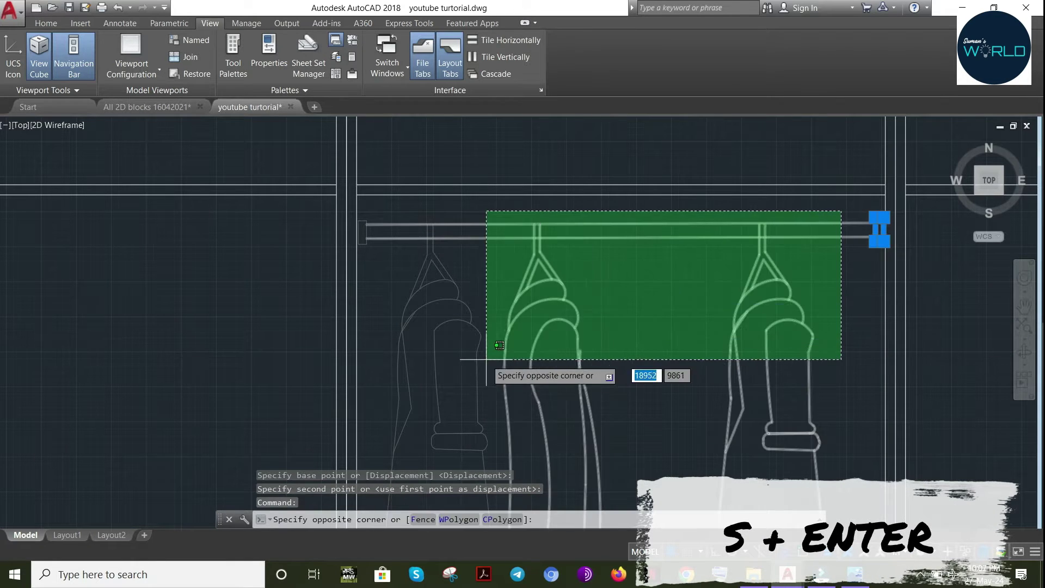
left_click(360, 326)
type("CO")
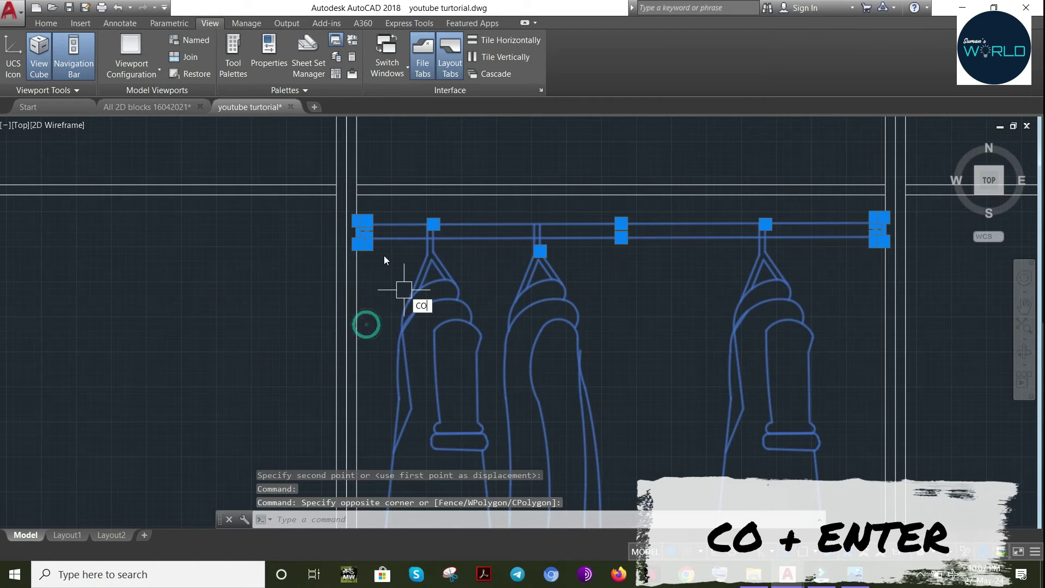
key("Return")
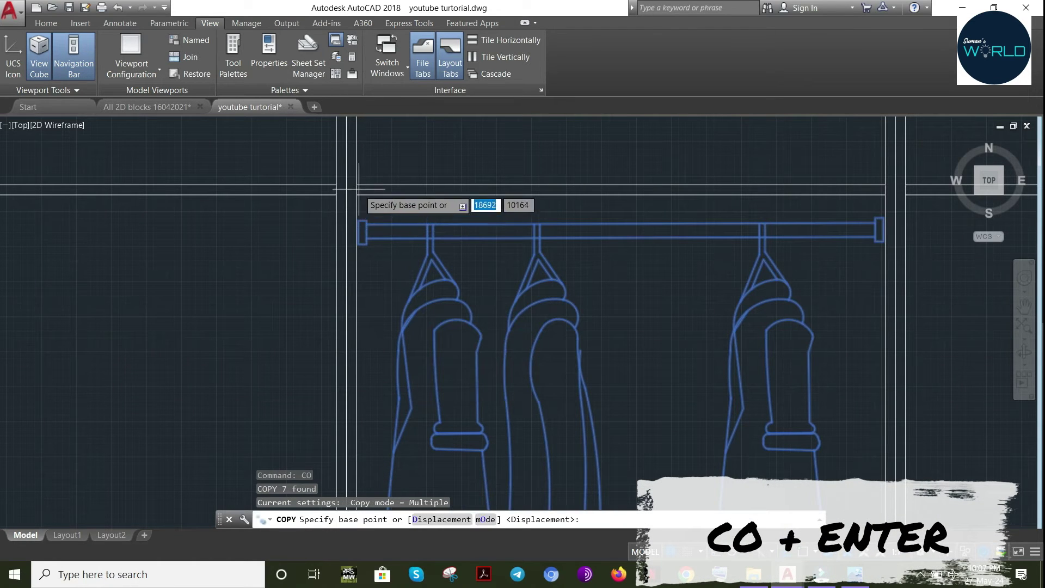
left_click(358, 190)
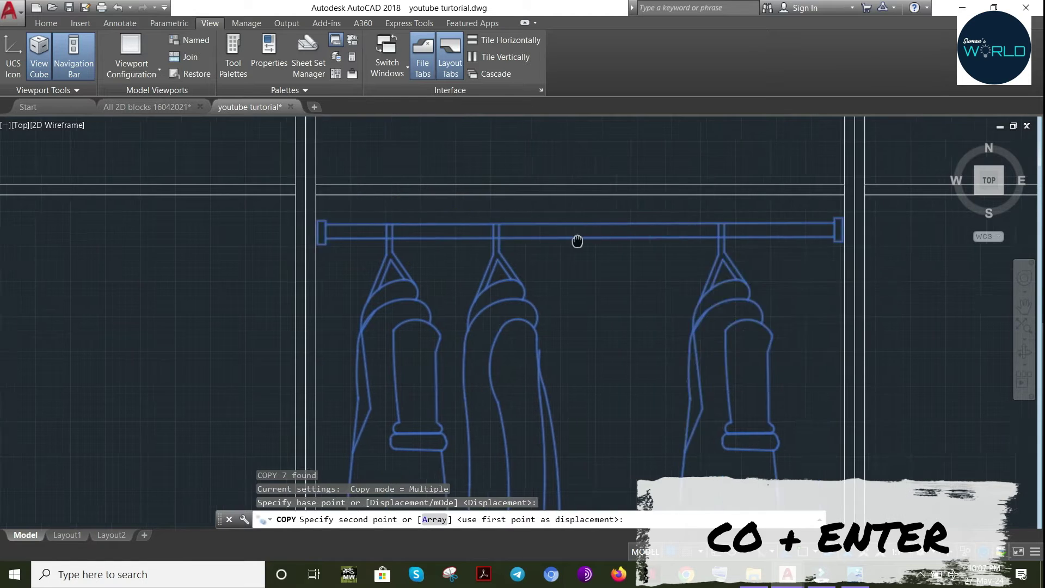
mouse_move(407, 191)
middle_mouse_down()
mouse_move(163, 132)
mouse_move(192, 251)
middle_mouse_up()
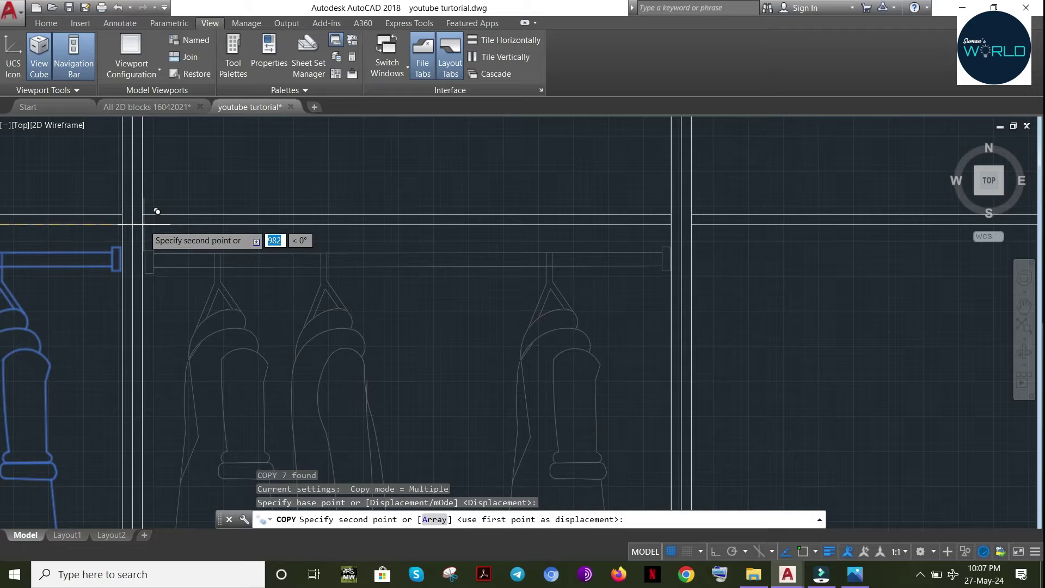
left_click(526, 284)
key("Escape")
Save the drawing with both hanging sections in place and turn object snap back on
scroll(671, 306, "up", 4)
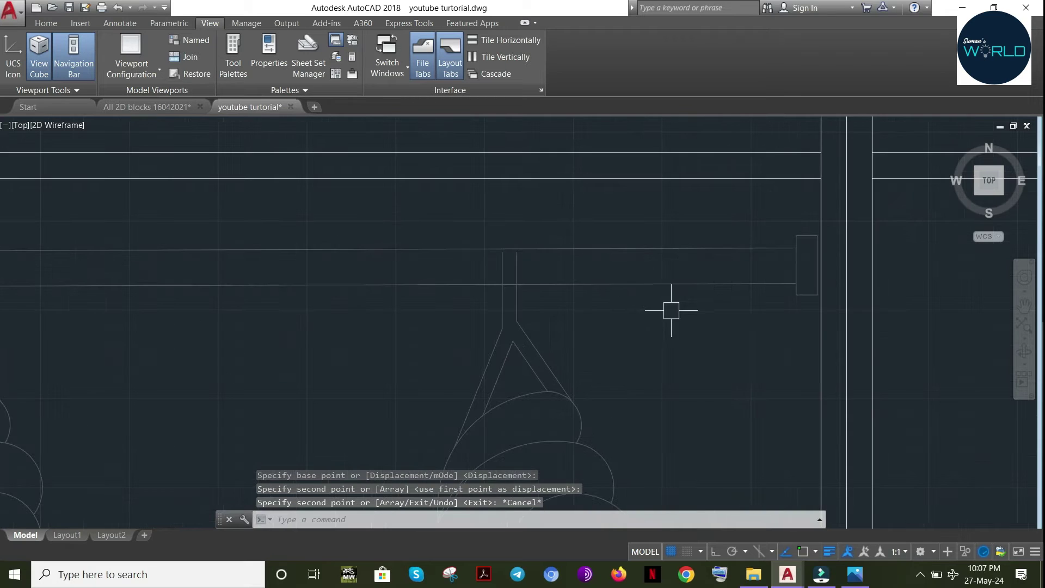
scroll(672, 311, "down", 7)
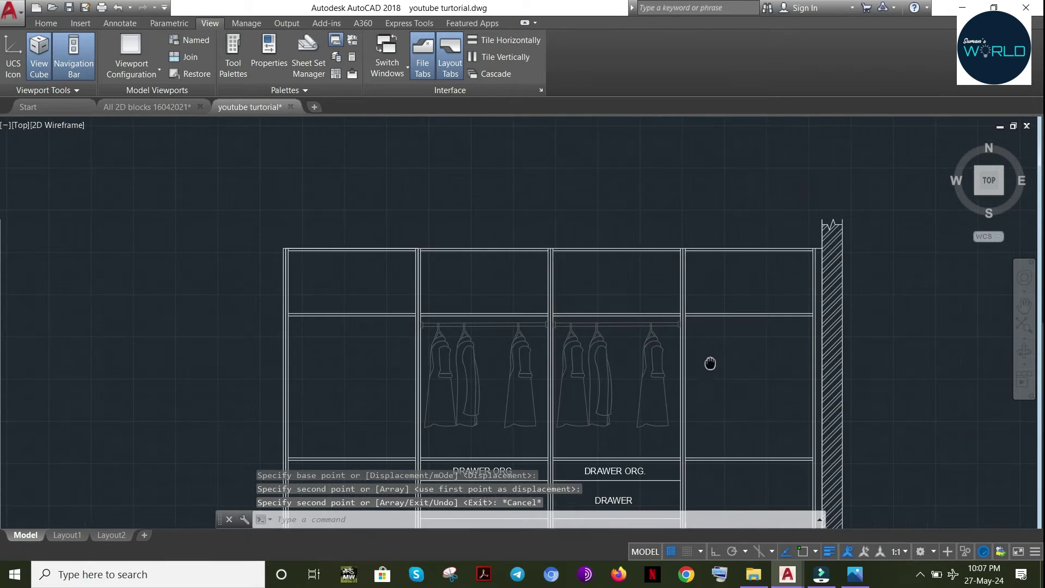
key("ctrl+s")
key("Escape")
key("Escape")
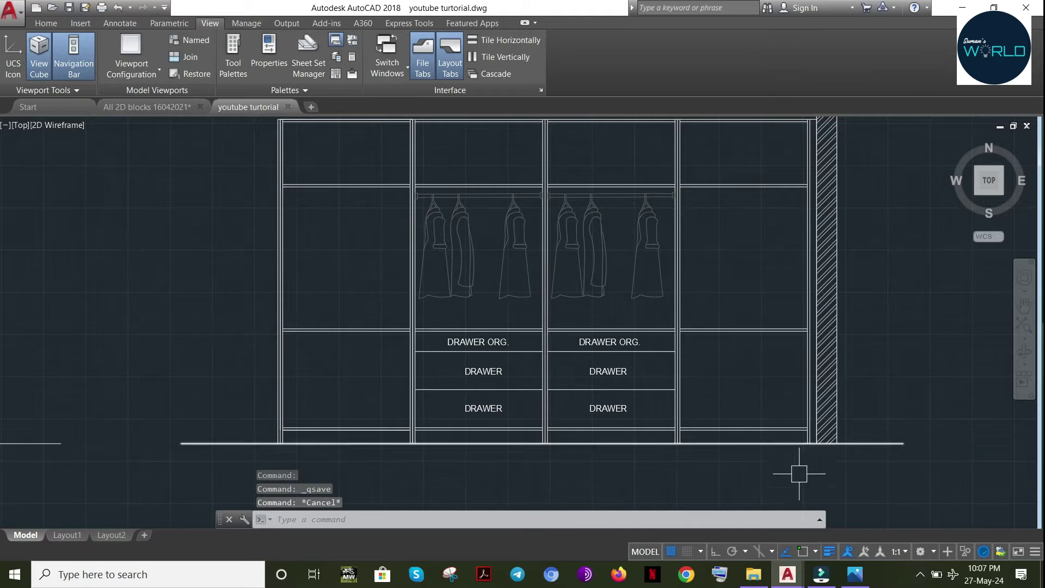
left_click(802, 550)
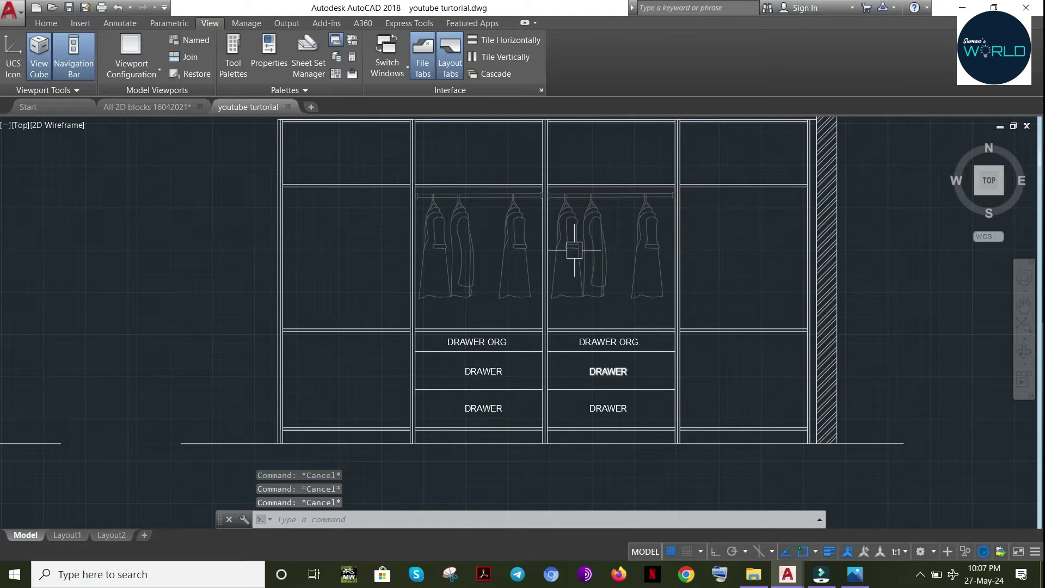
middle_click_drag(745, 233, 737, 250)
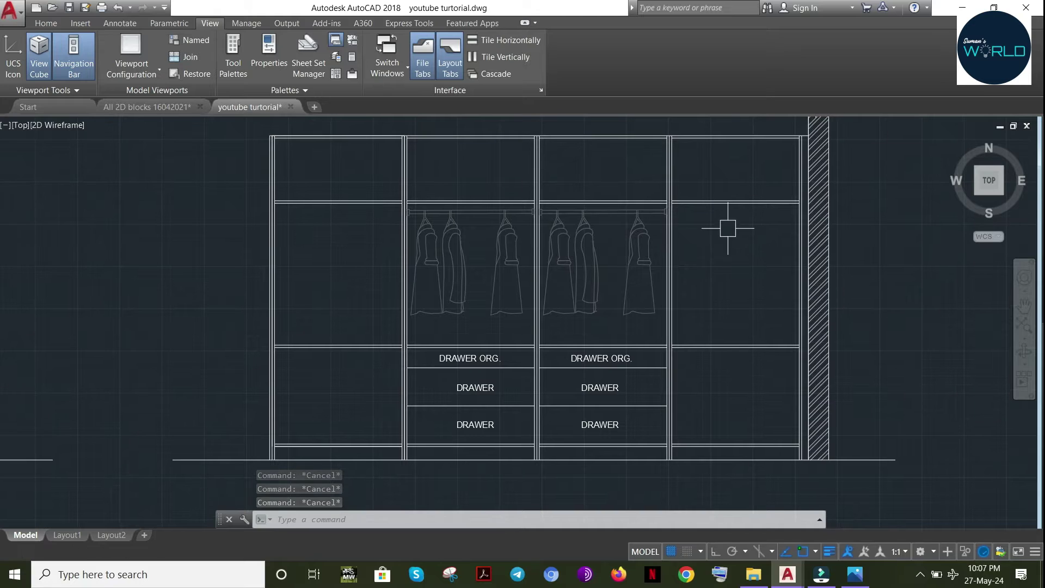
left_click_drag(751, 305, 726, 373)
key("Escape")
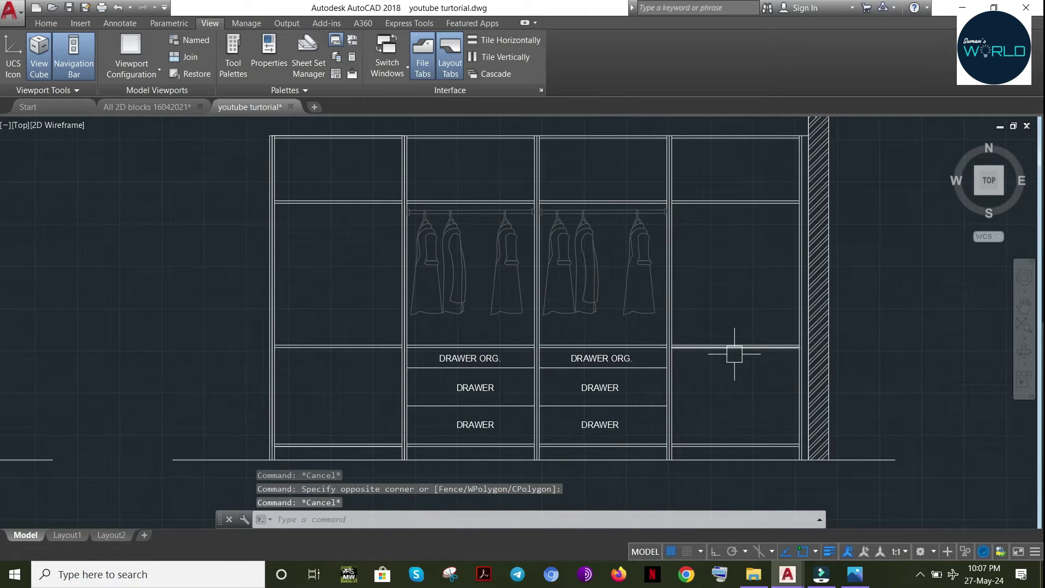
left_click(738, 439)
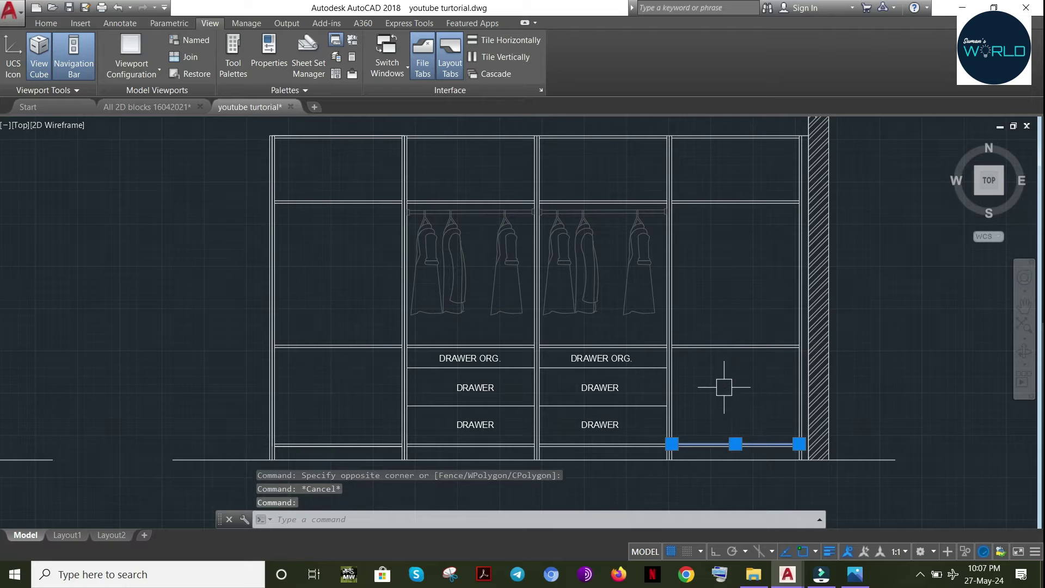
type("o")
key("Return")
type("35")
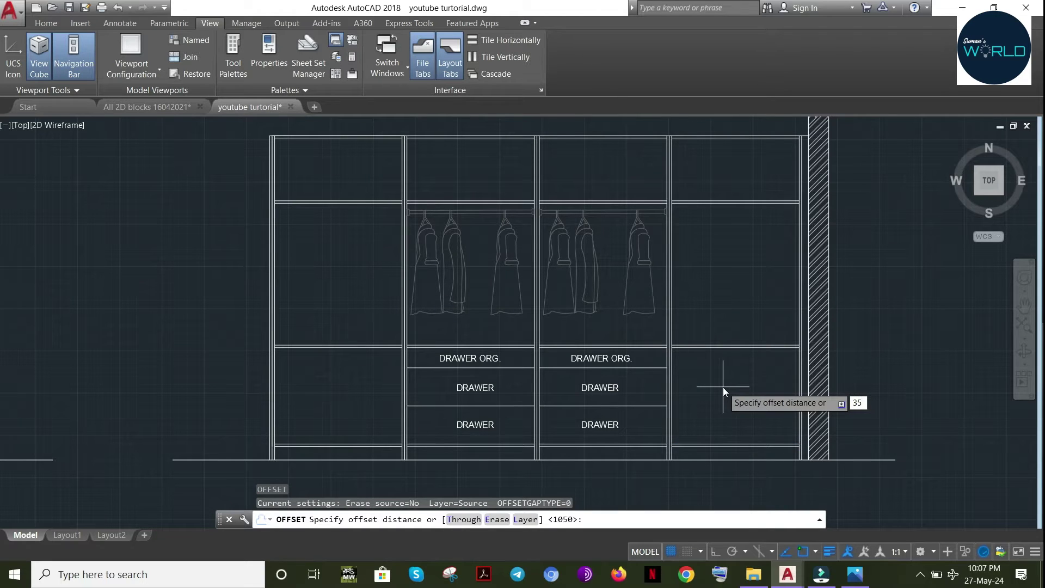
type("0")
key("Return")
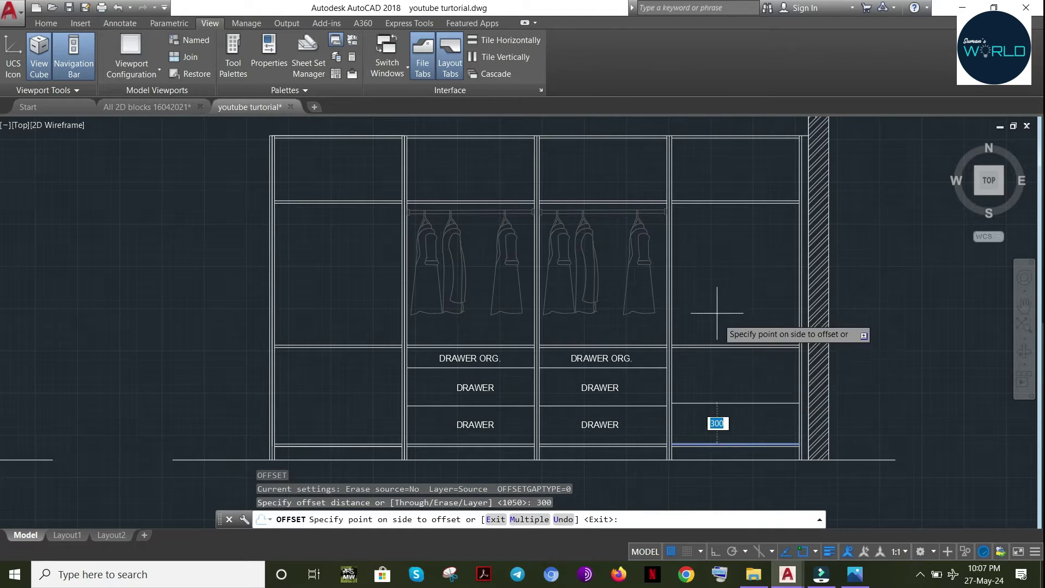
key("Escape")
Offset the bottom panel's upper line 280 upward in both the fourth and the first bay
left_click(731, 444)
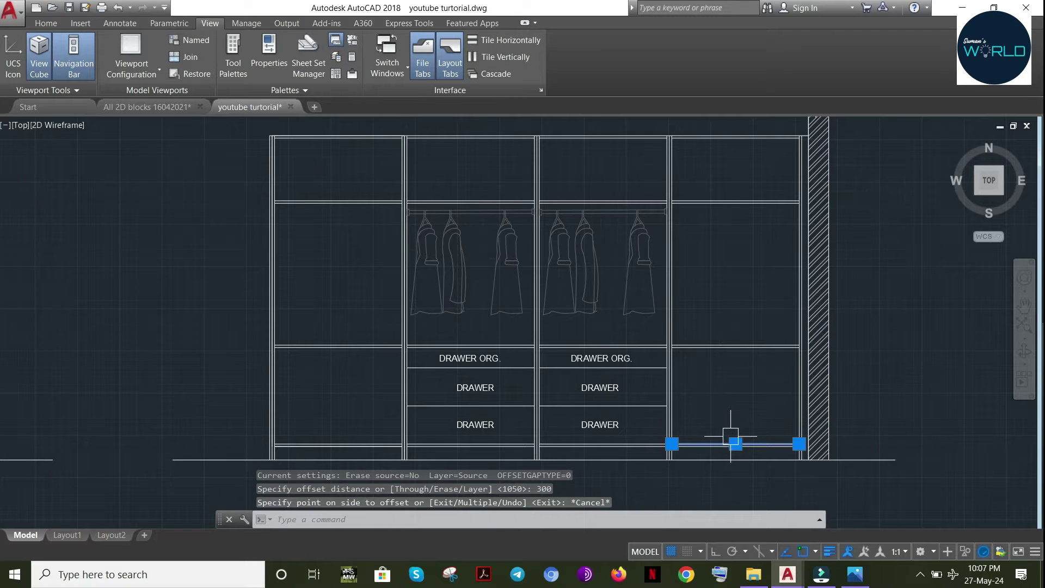
key("Return")
type("280")
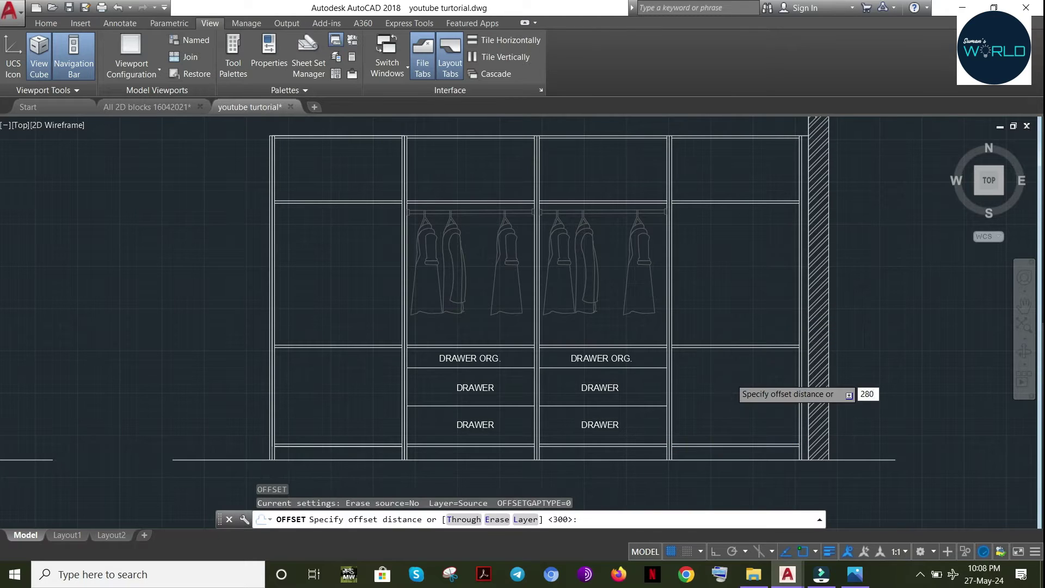
key("Return")
left_click(724, 327)
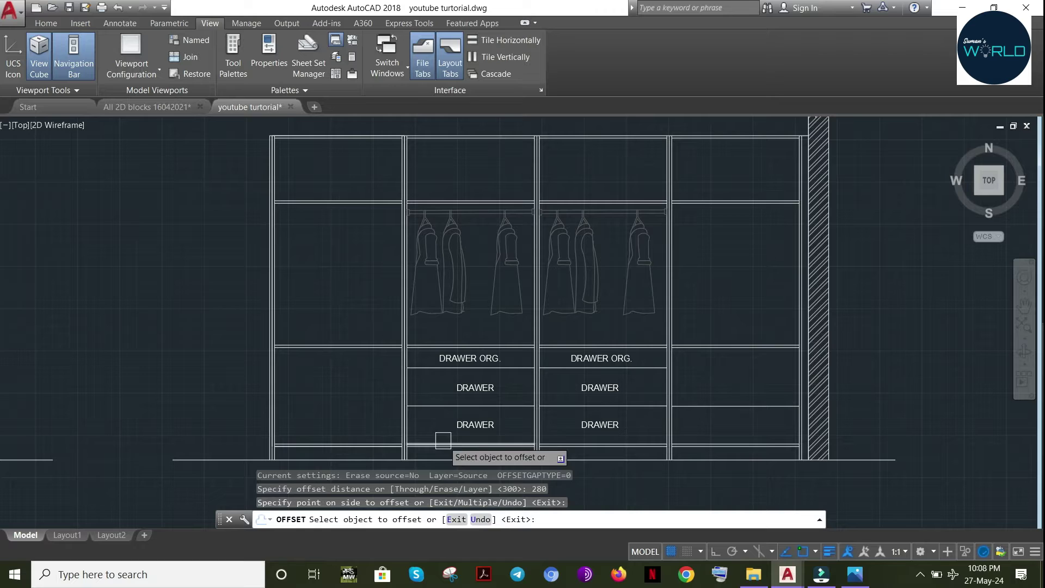
left_click(380, 441)
left_click(366, 412)
key("Escape")
Offset the new lower shelf lines in the first and fourth bays 18 upward to give both shelves their panel thickness
left_click(362, 404)
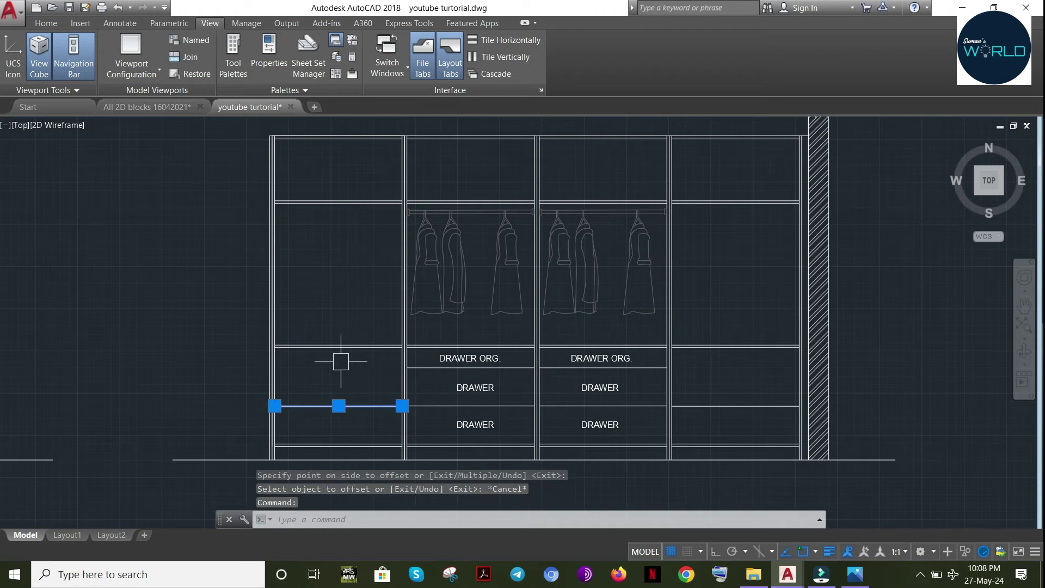
type("o")
key("Return")
type("18")
key("Return")
left_click(338, 406)
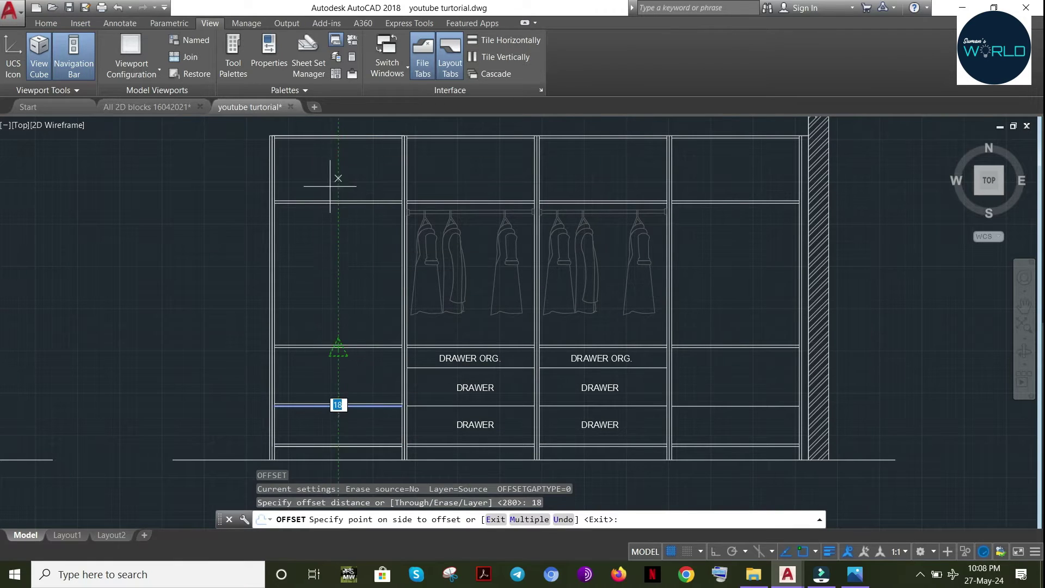
left_click(354, 267)
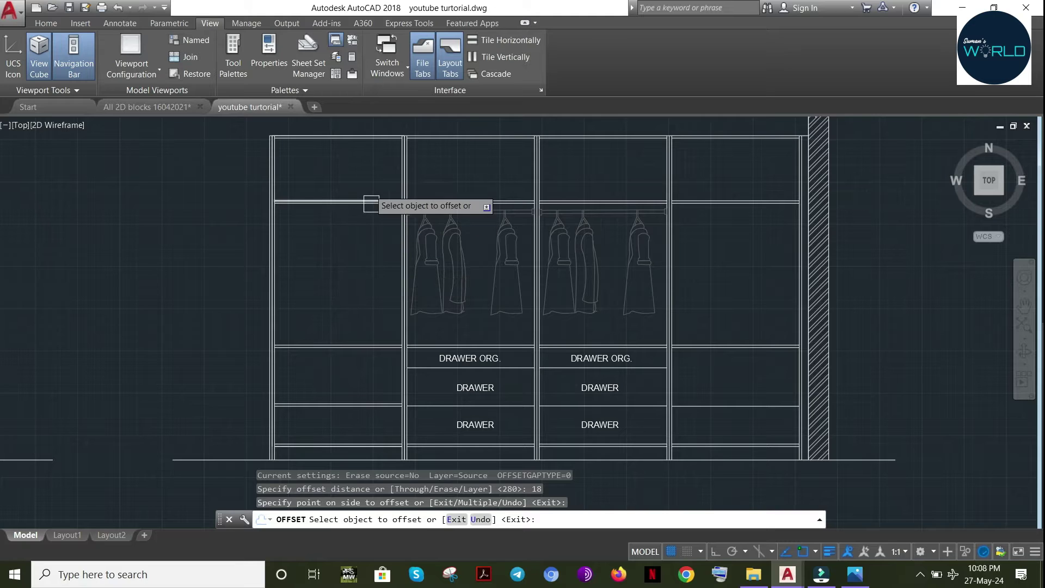
left_click(726, 405)
left_click(727, 283)
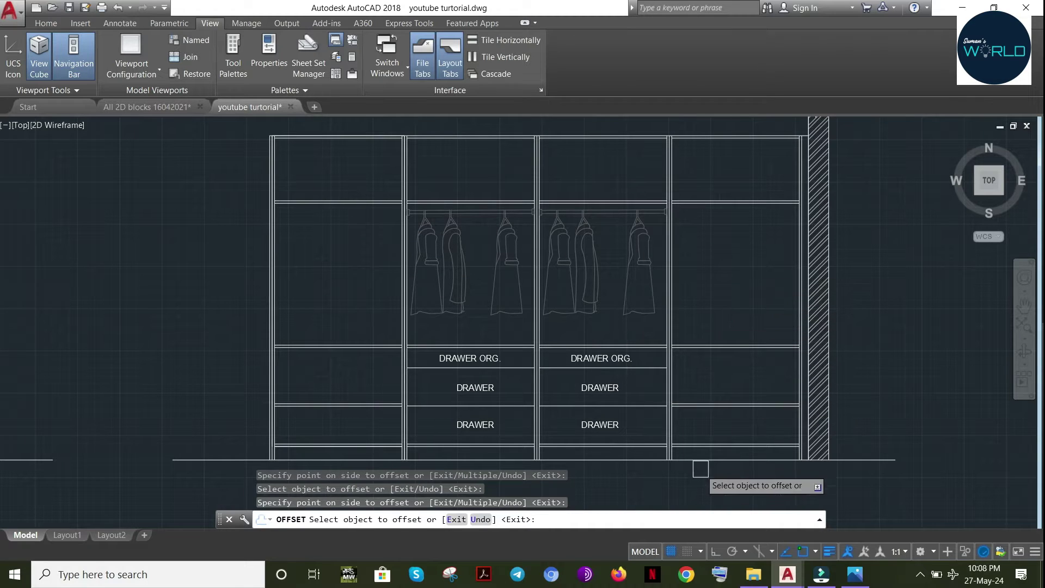
key("Escape")
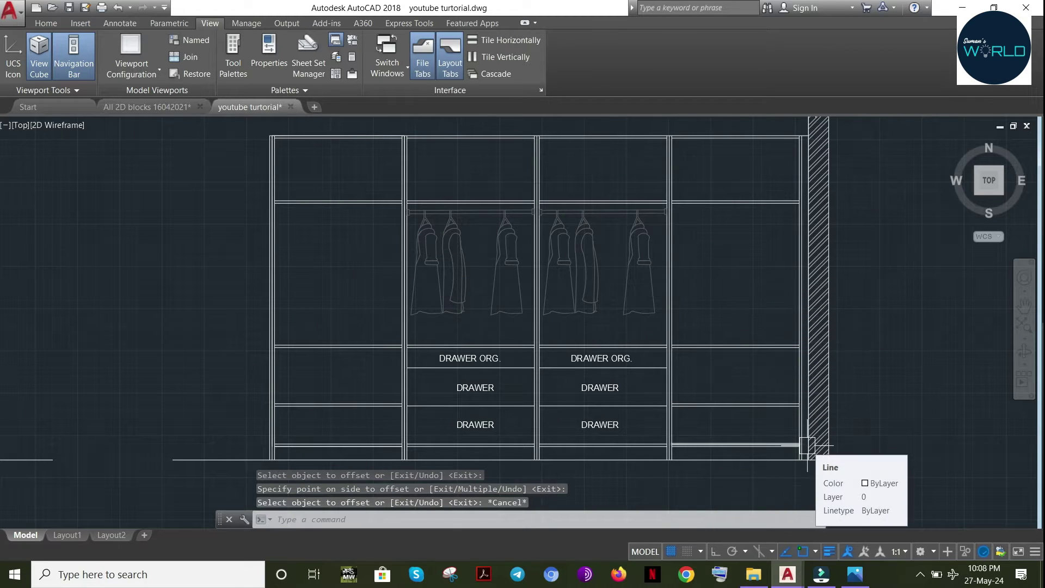
key("Escape")
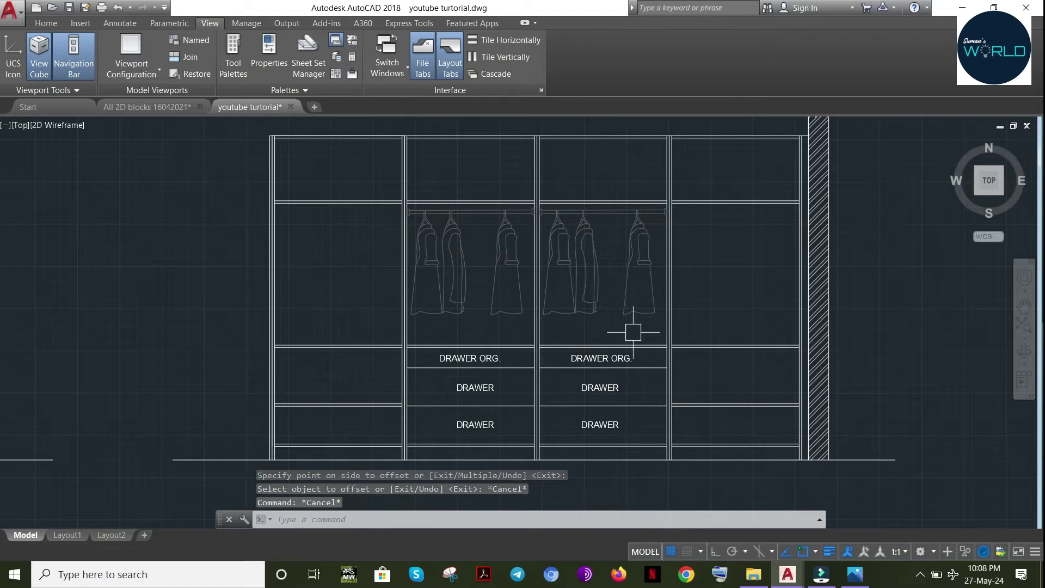
key("Escape")
Copy the DRAWER label into the bottom compartments of the fourth and first bays and save the drawing
left_click(600, 384)
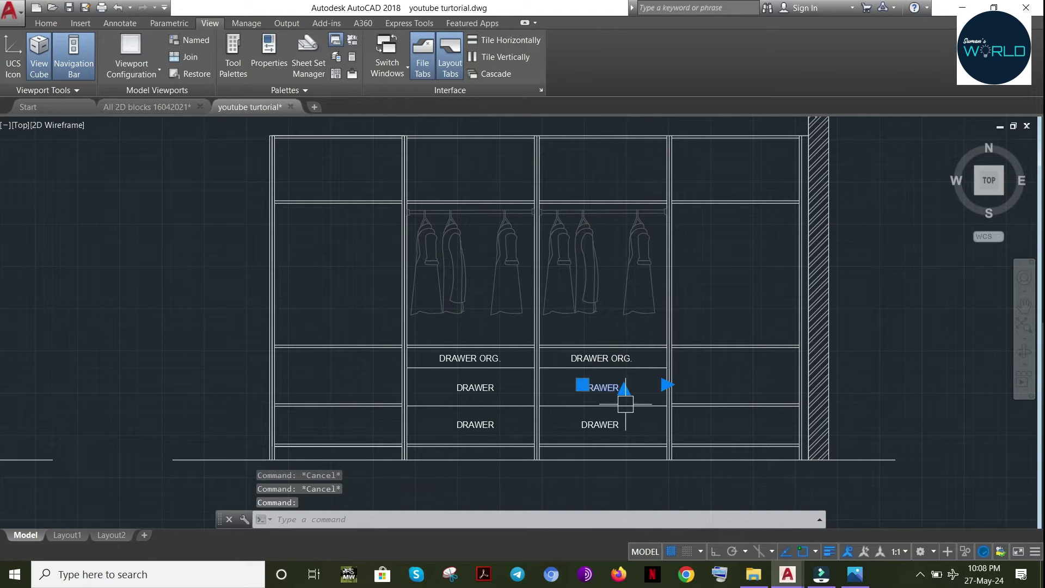
key("ctrl+c")
key("ctrl+v")
left_click(709, 431)
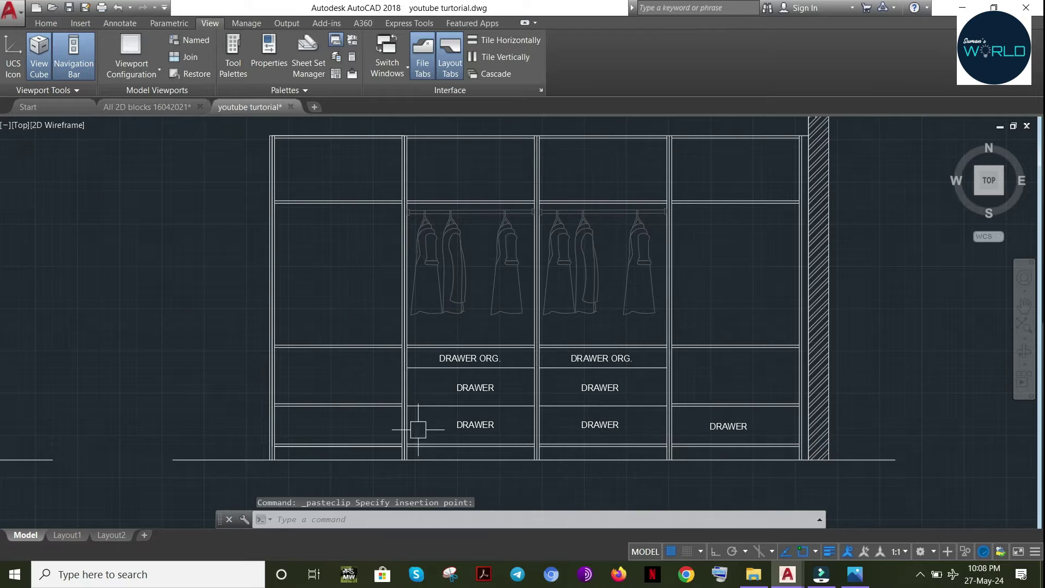
key("ctrl+v")
left_click(310, 427)
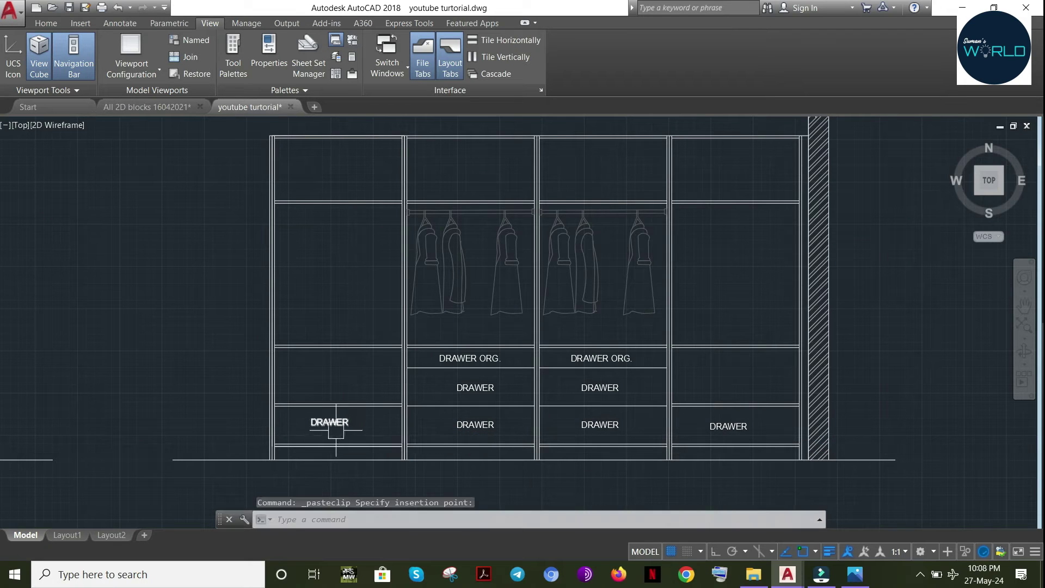
key("ctrl+s")
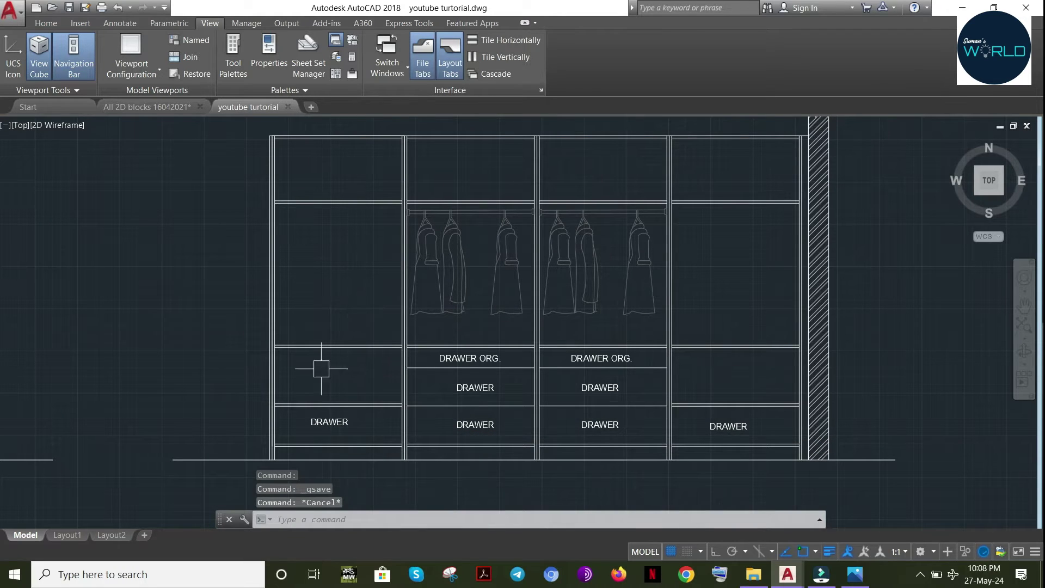
key("Escape")
left_click(769, 320)
left_click(738, 368)
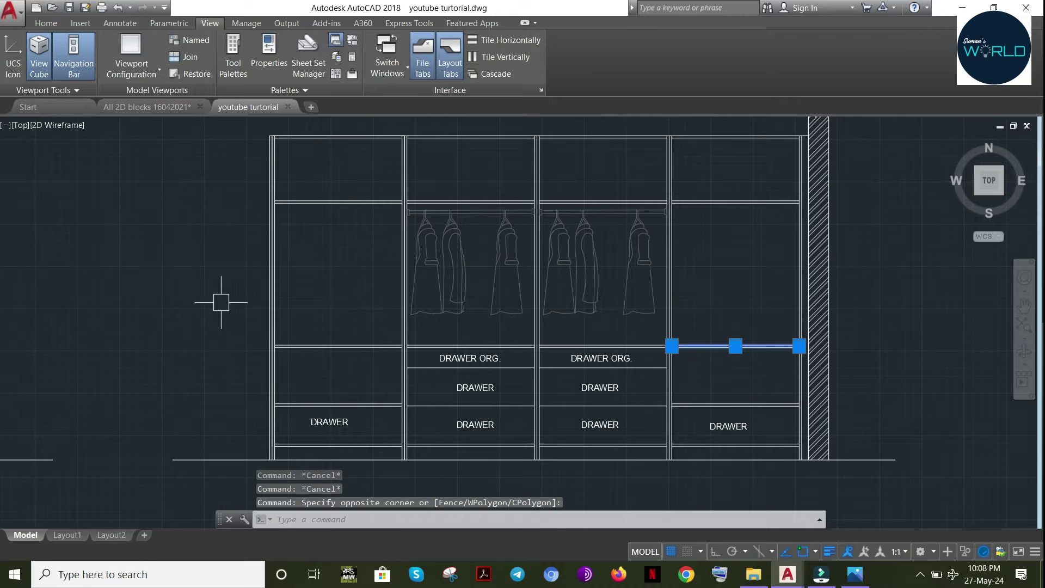
left_click(314, 384)
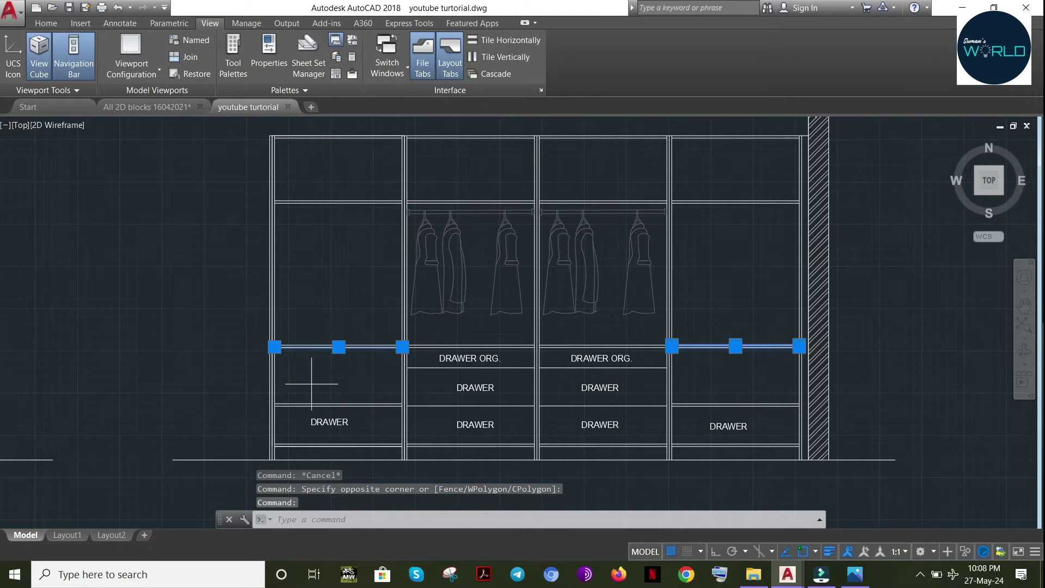
left_click(294, 338)
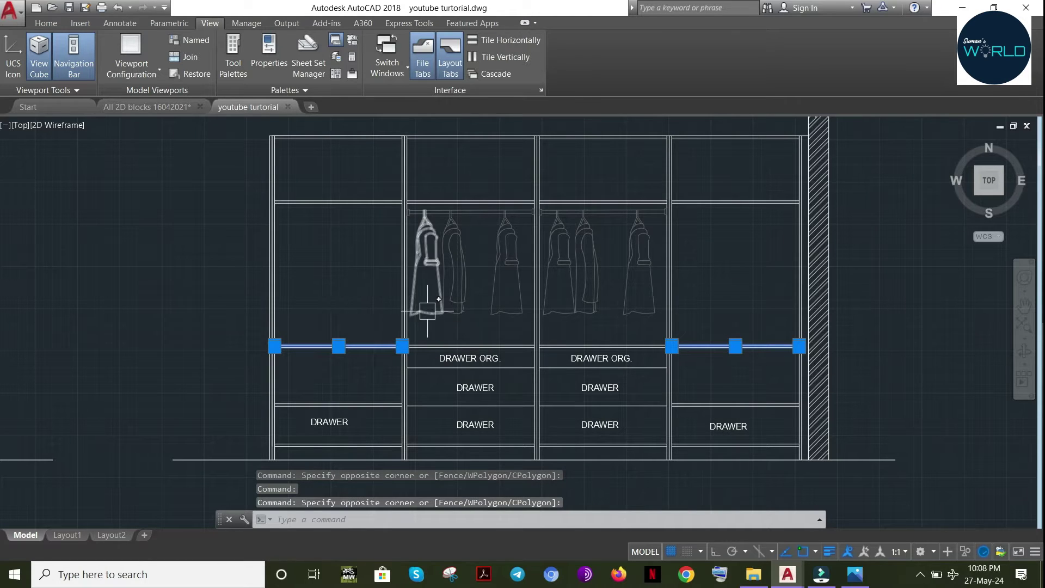
key("Escape")
Copy the fourth bay's middle shelf straight up twice with ortho on, splitting the space below the upper shelf into three compartments
left_click(771, 331)
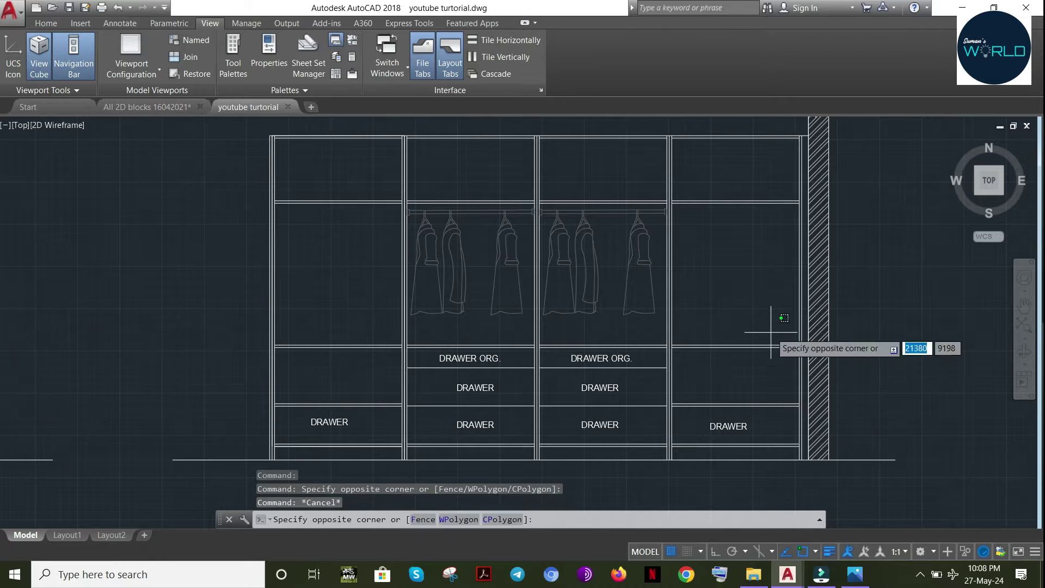
left_click(751, 362)
type("CO")
key("Return")
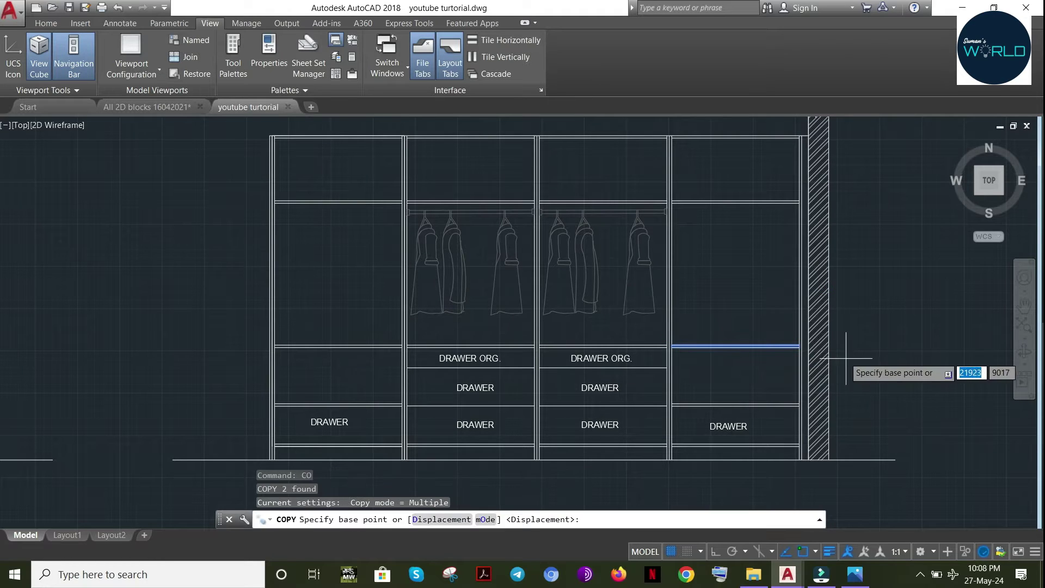
left_click(868, 373)
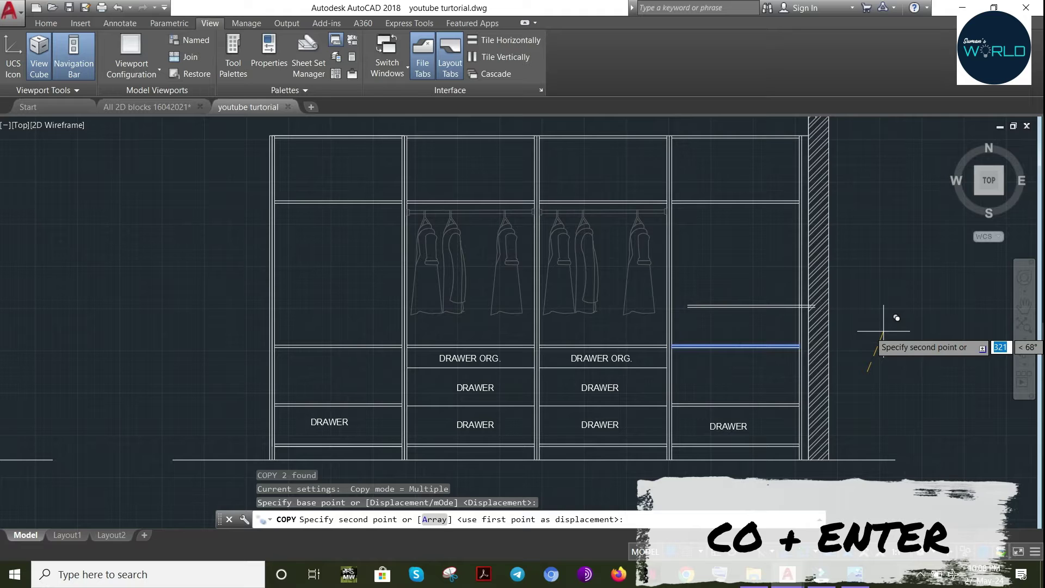
key("F8")
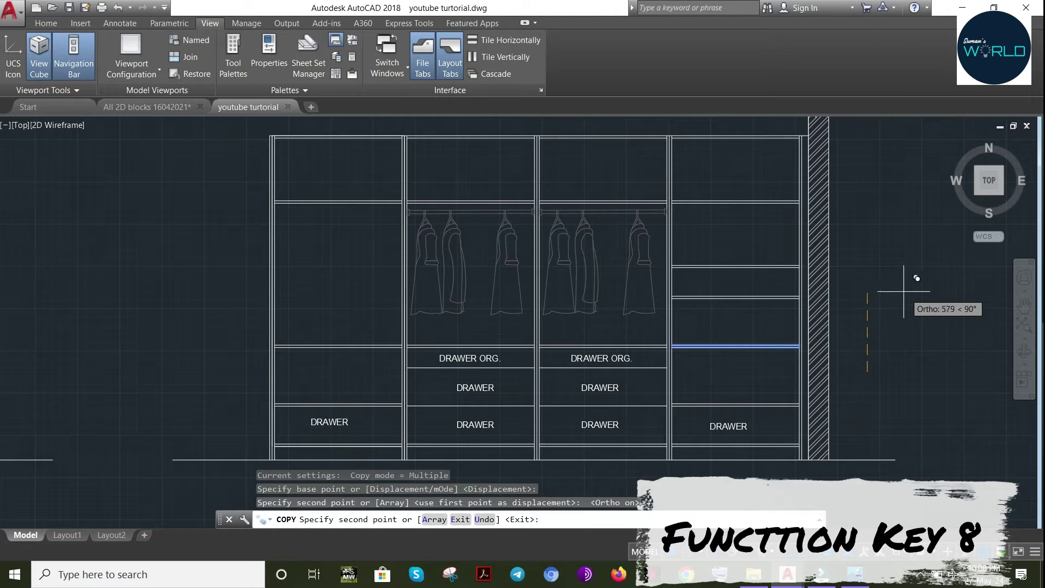
left_click(908, 273)
key("Escape")
key("Escape")
key("Escape")
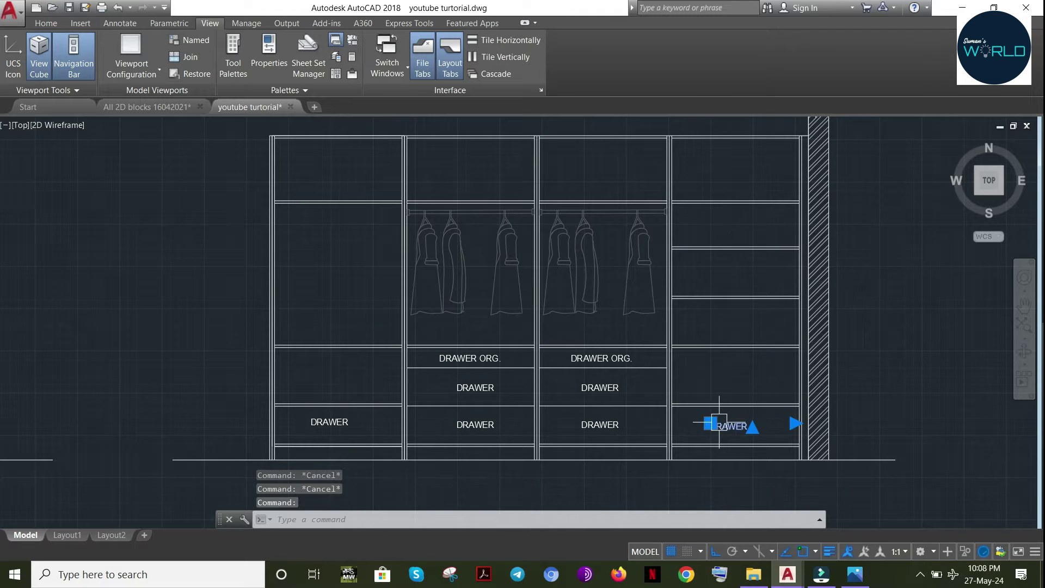
Copy the fourth bay's DRAWER label to just above the middle shelf, change its text to ADJ. SHELVES and shift it slightly left
key("ctrl+c")
key("ctrl+v")
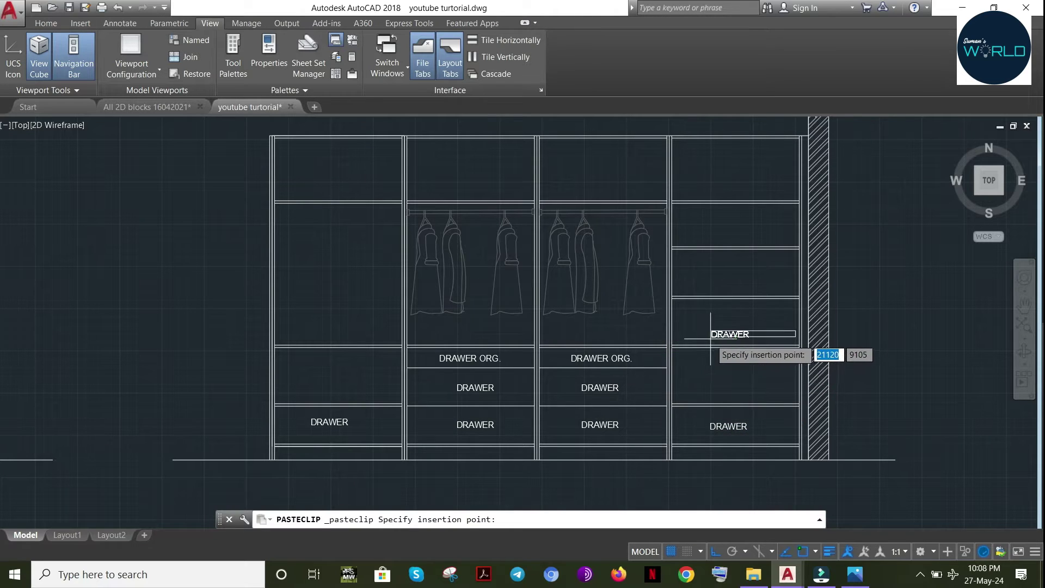
left_click(730, 333)
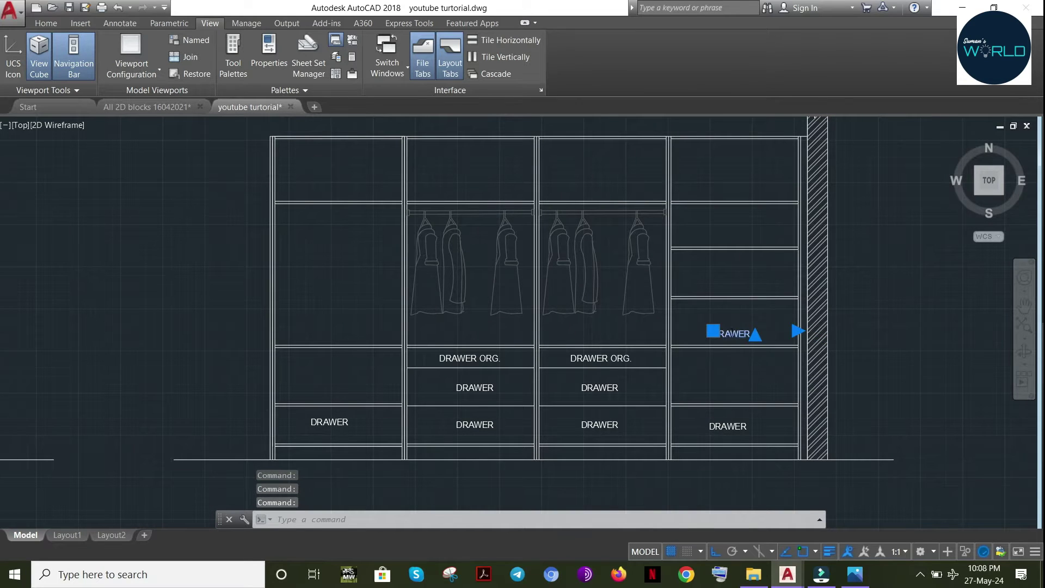
double_click(732, 334)
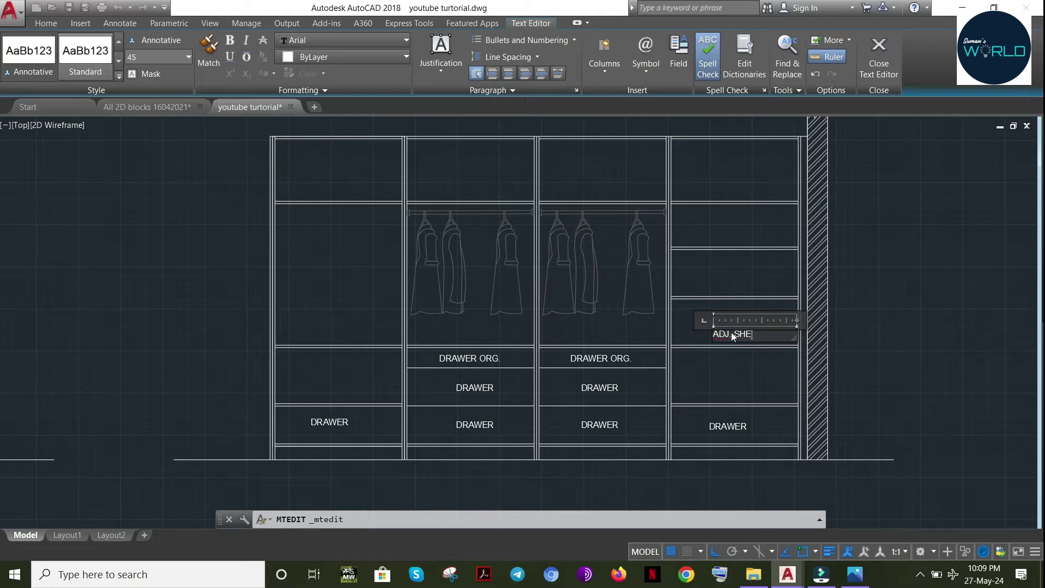
type("VES")
left_click(740, 359)
double_click(749, 335)
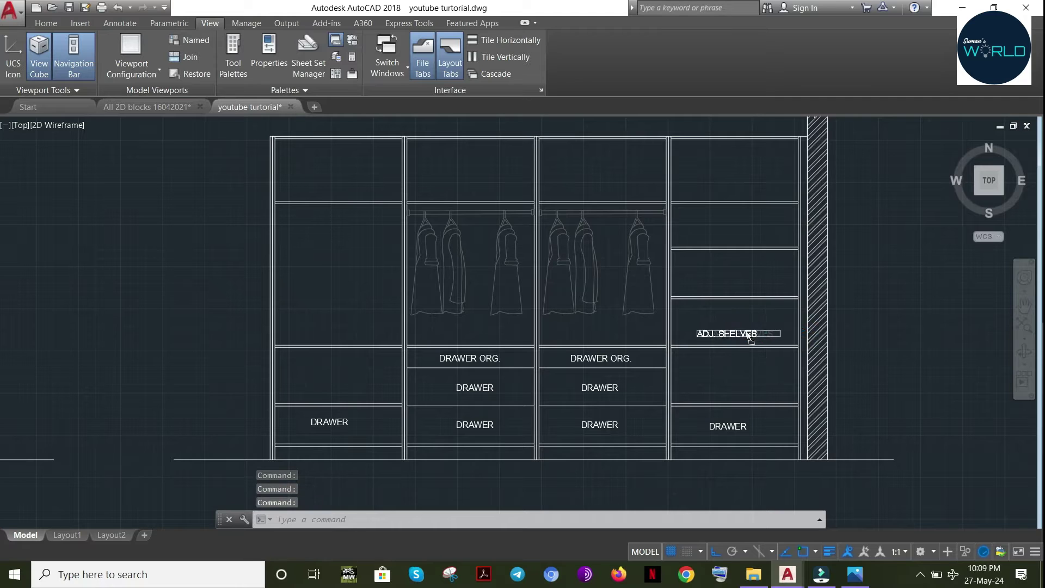
Copy the ADJ. SHELVES label vertically into the two compartments above it in the fourth bay
type("o")
key("Return")
left_click(882, 352)
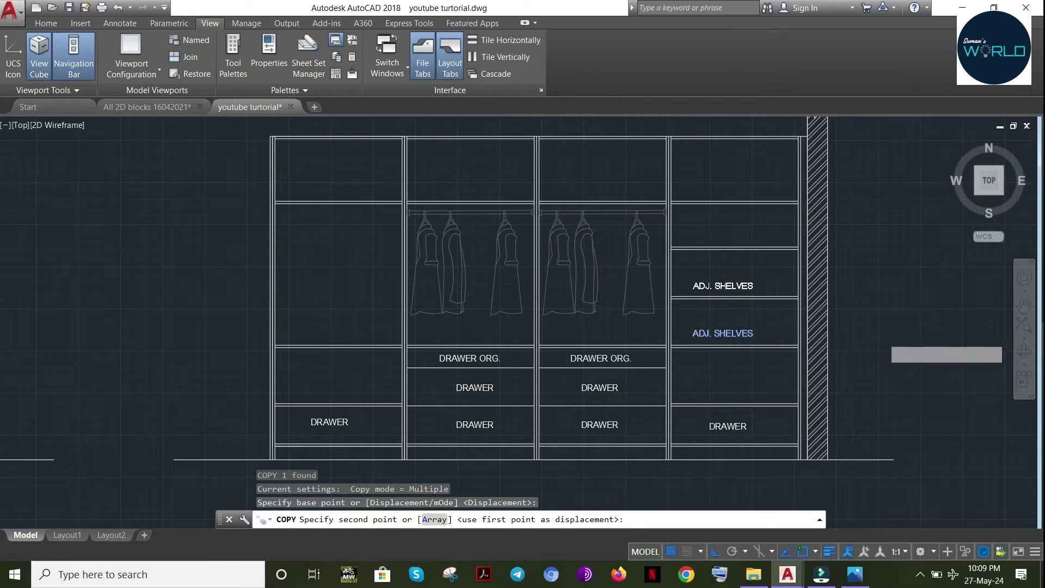
left_click(921, 338)
left_click(916, 277)
key("Escape")
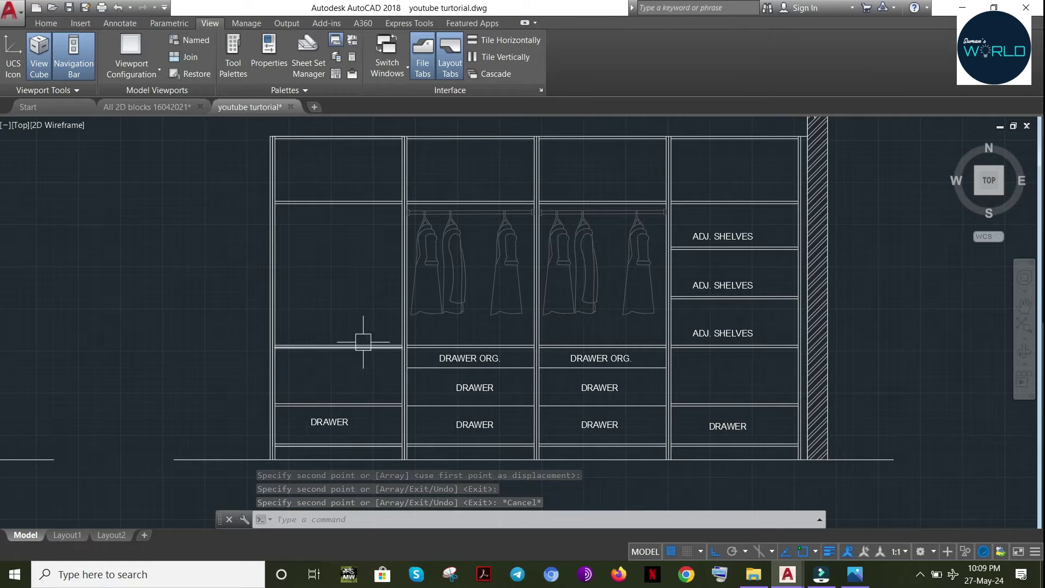
Delete the middle shelf above the DRAWER compartment in the first bay
mouse_move(362, 343)
middle_mouse_down()
mouse_move(401, 343)
mouse_move(474, 257)
middle_mouse_up()
key("Escape")
key("Escape")
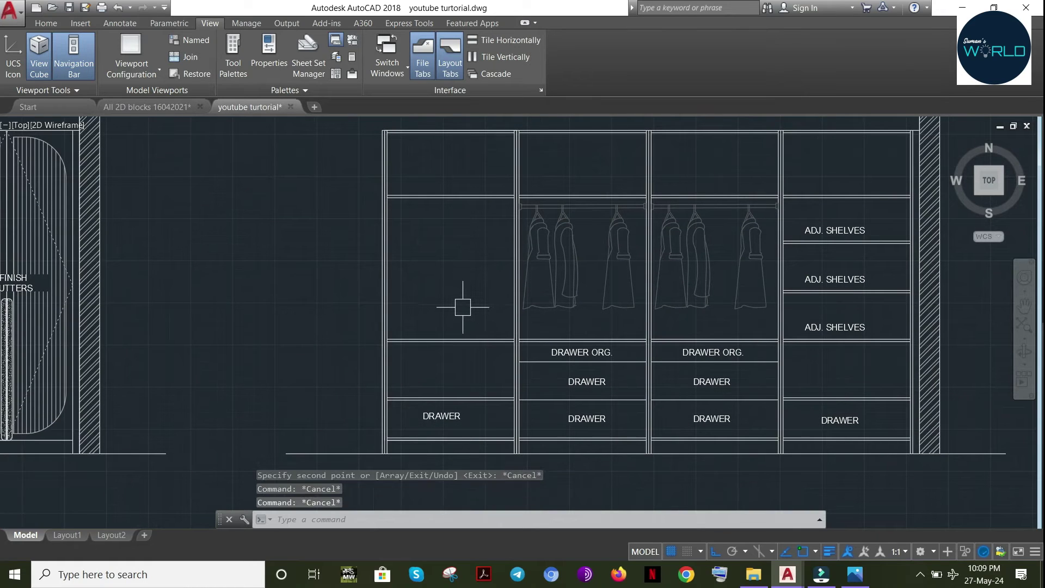
left_click(464, 317)
key("Escape")
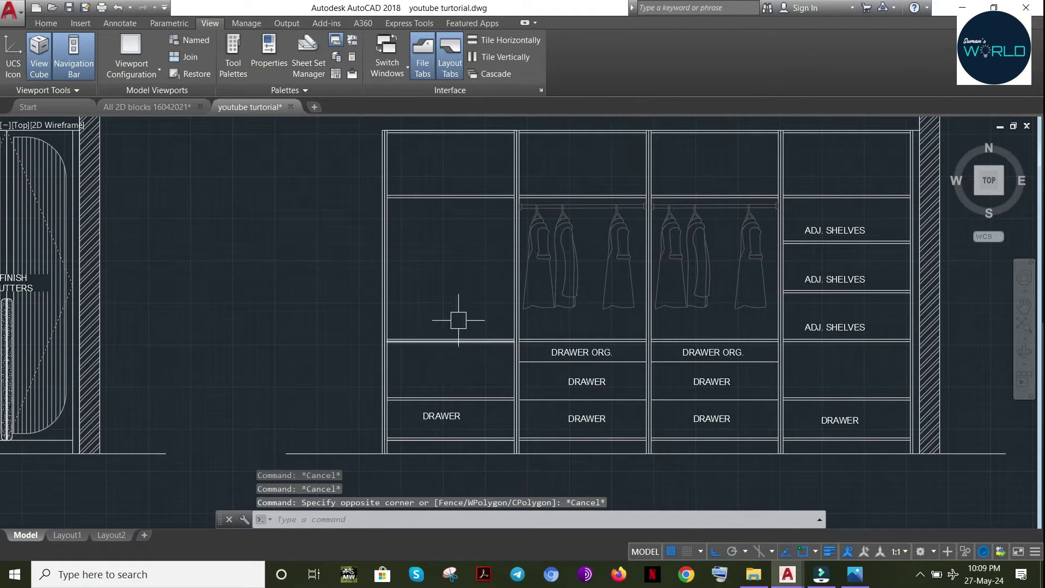
left_click(457, 320)
left_click(443, 360)
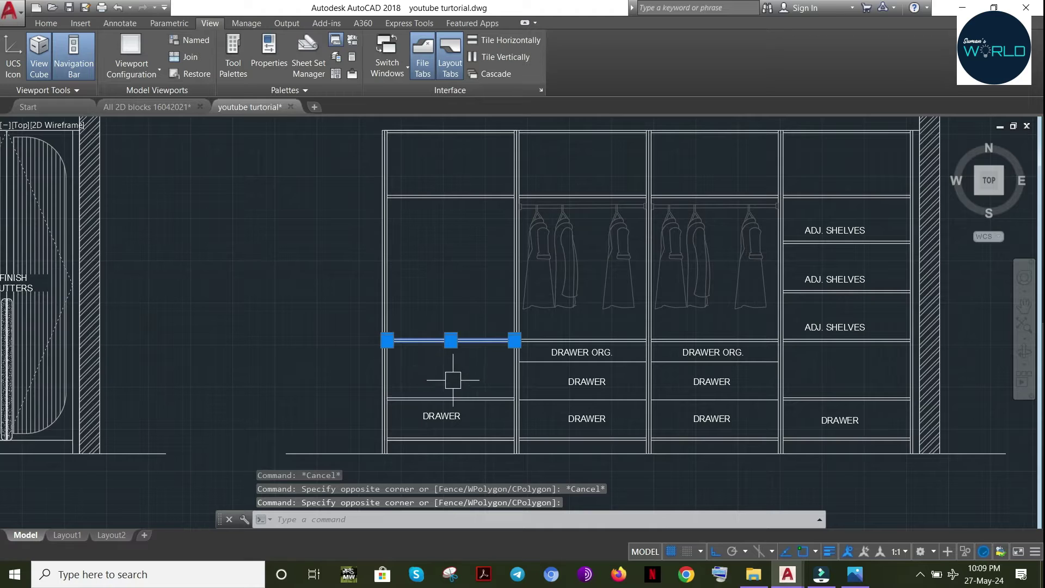
key("Delete")
Copy the line of the shelf above the first bay's drawer straight up by 750
left_click(466, 392)
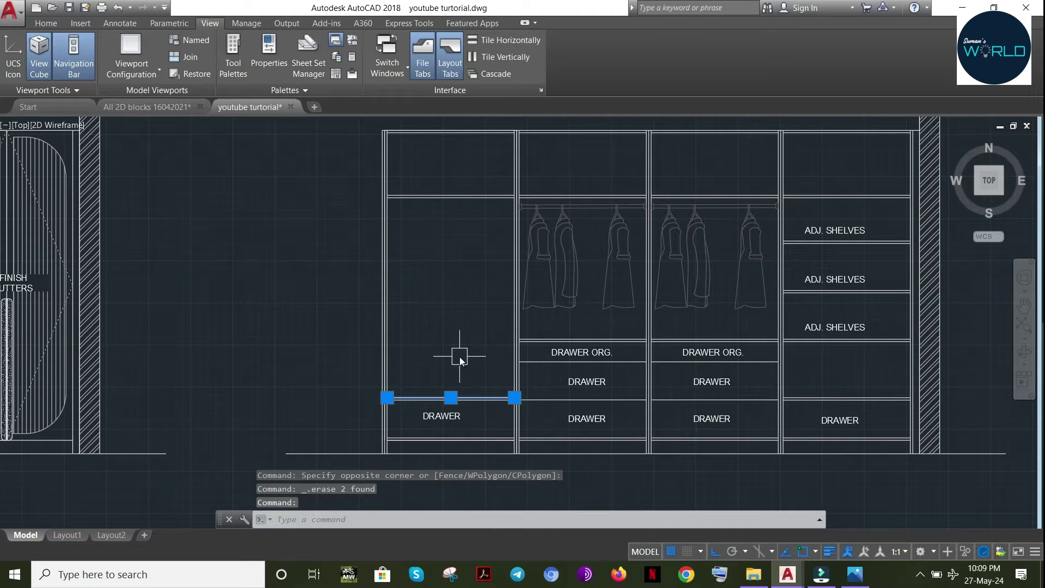
key("Return")
left_click(455, 398)
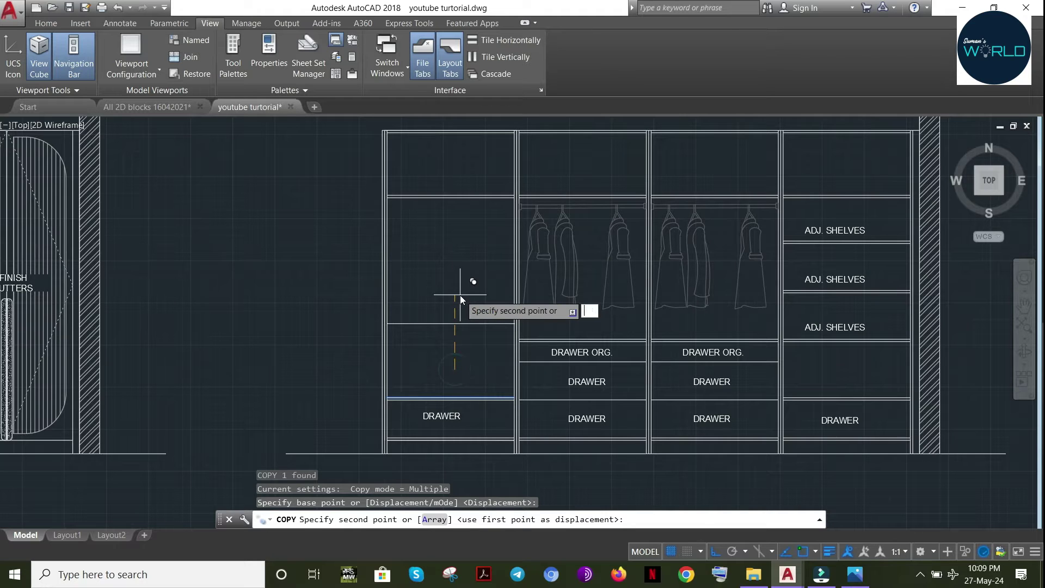
type("750")
key("Return")
key("Escape")
Offset the copied shelf line in the first bay upward by 18 to form the panel thickness
left_click(469, 297)
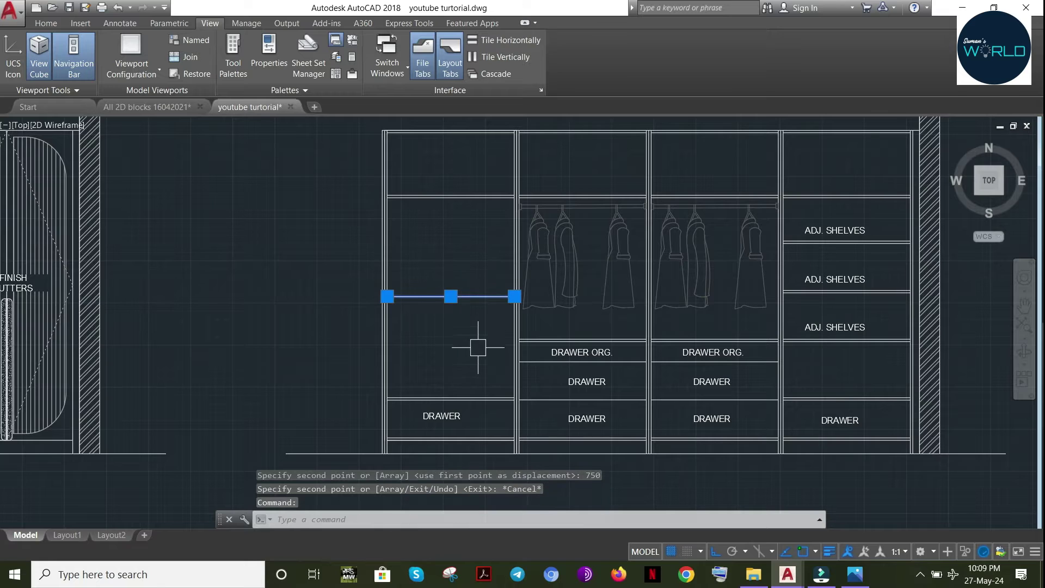
type("o")
key("Return")
key("Return")
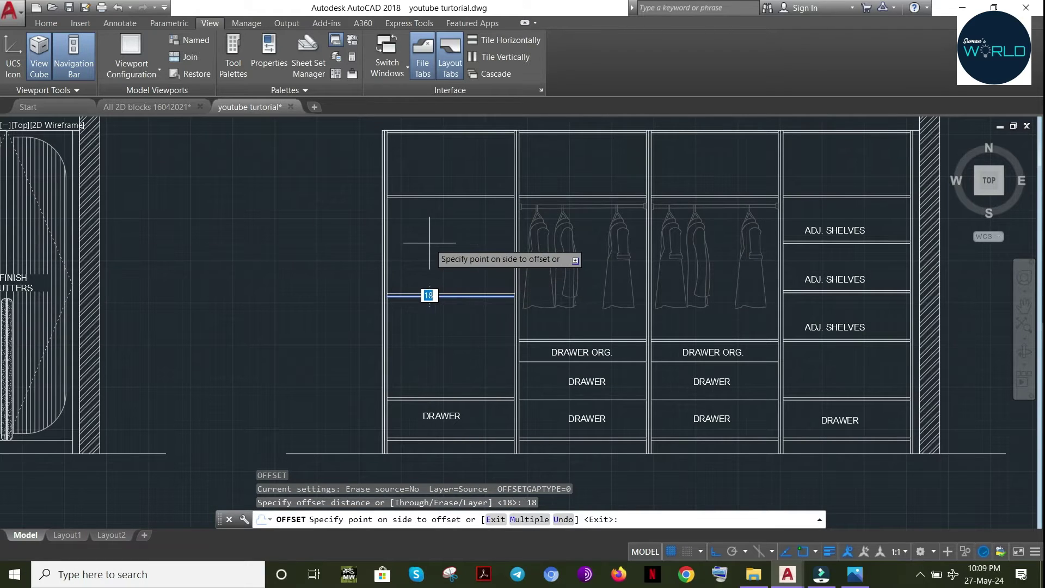
left_click(462, 290)
key("Escape")
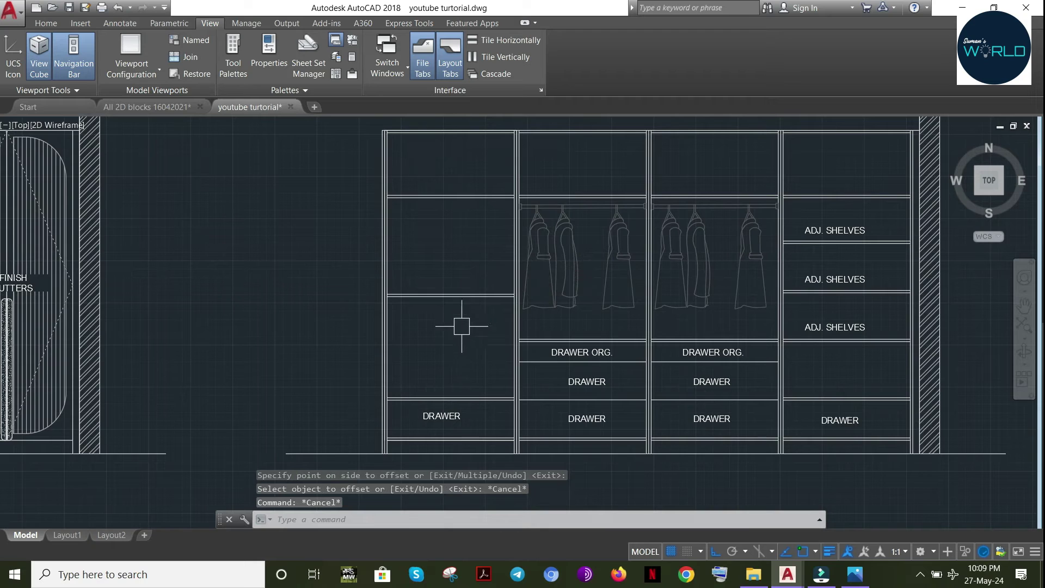
Copy a DRAWER label into the first bay's compartment above the drawer and change its text to TROUSER PULLOUY
left_click(586, 381)
key("ctrl+c")
key("ctrl+v")
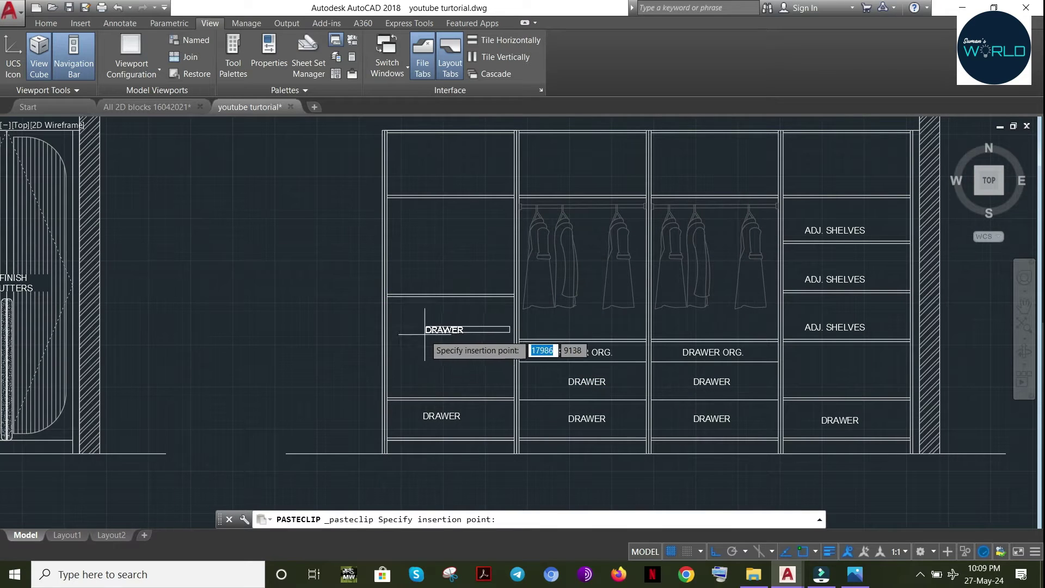
left_click(426, 369)
double_click(433, 367)
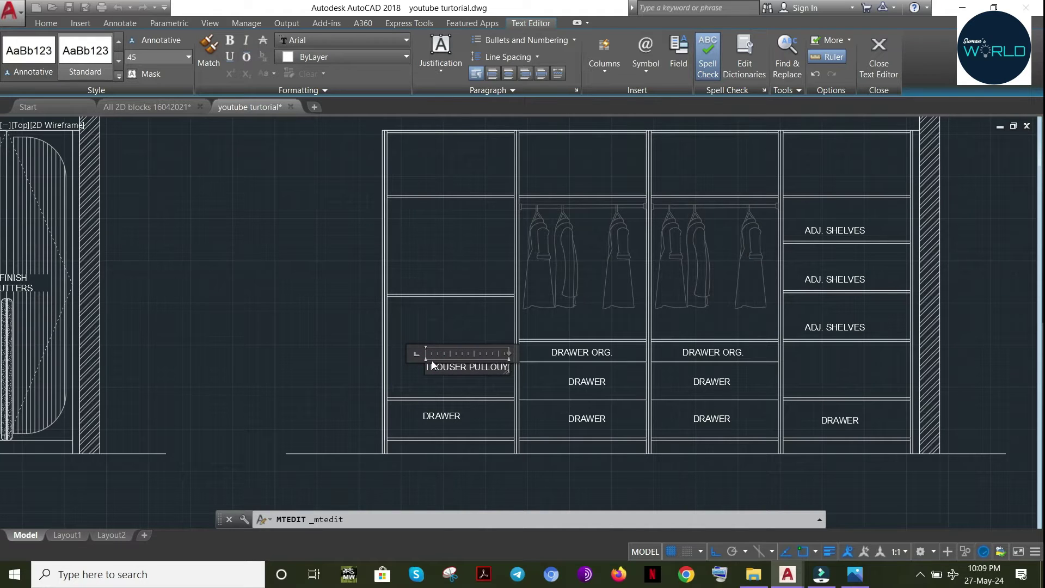
left_click(447, 321)
Shift the TROUSER PULLOUY label left to centre it in the first bay and save the drawing
left_click(492, 365)
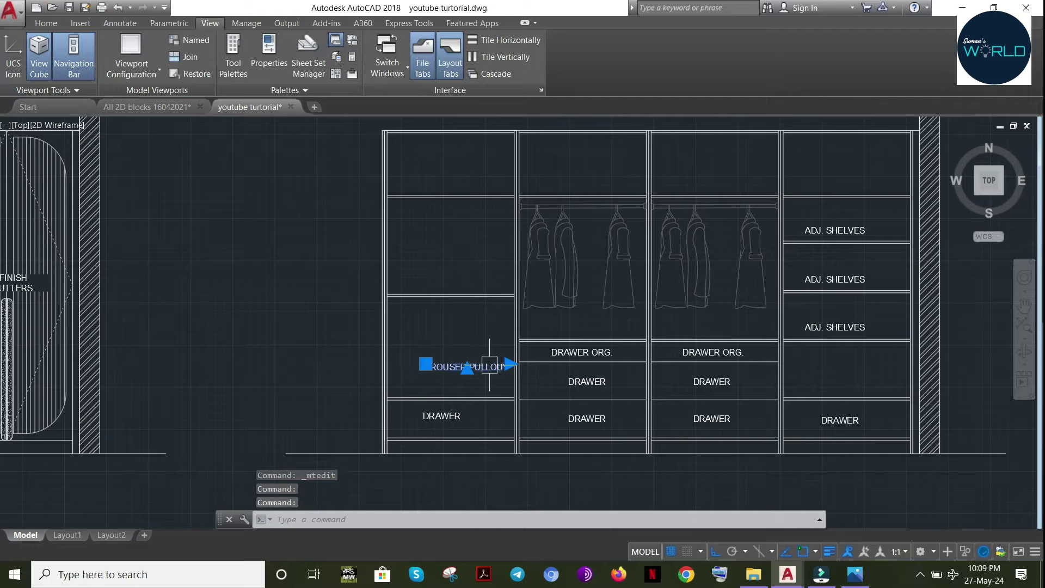
left_click_drag(469, 365, 468, 362)
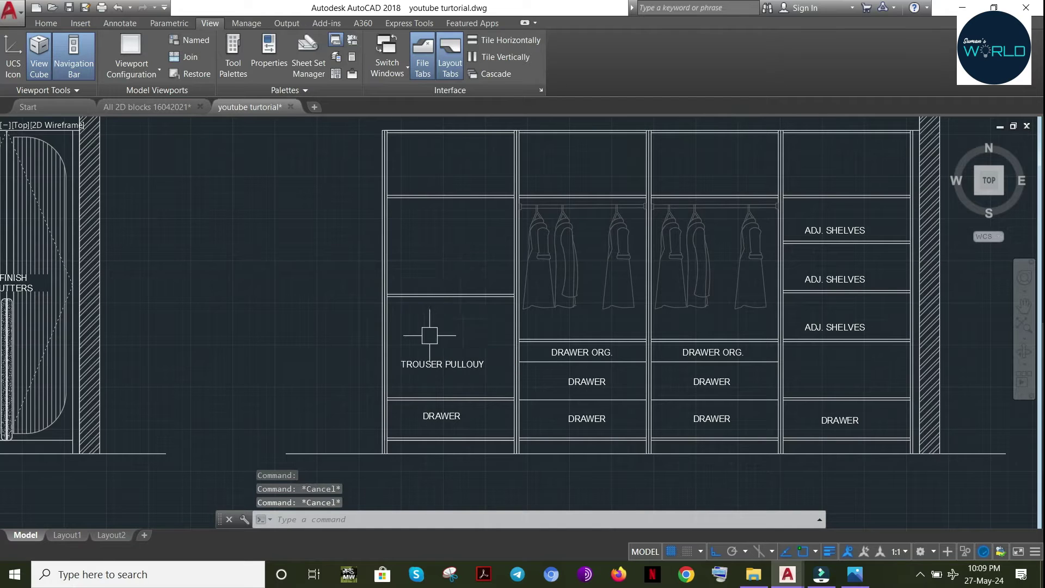
key("ctrl+s")
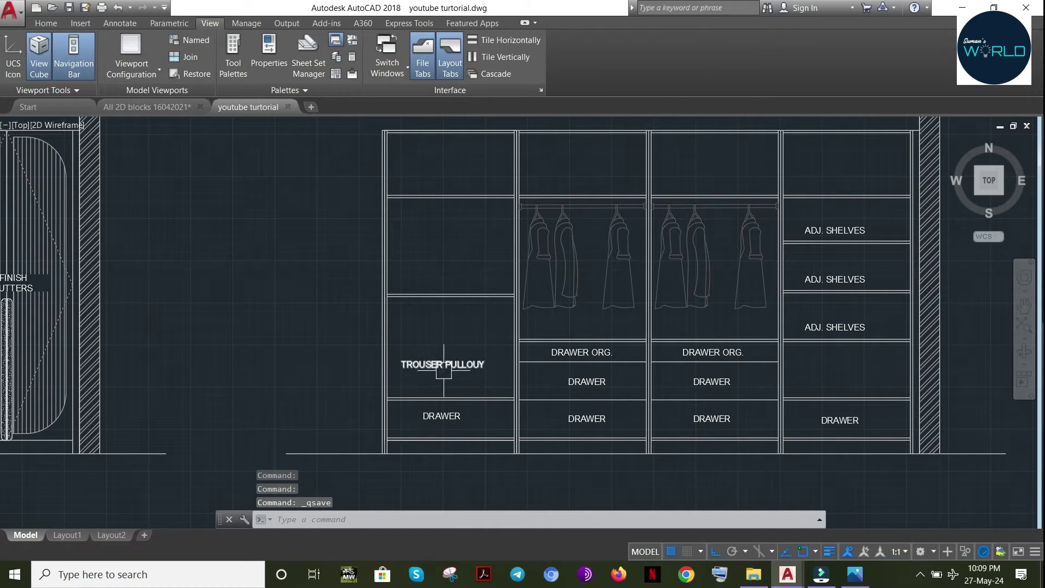
left_click(444, 365)
key("Escape")
key("Escape")
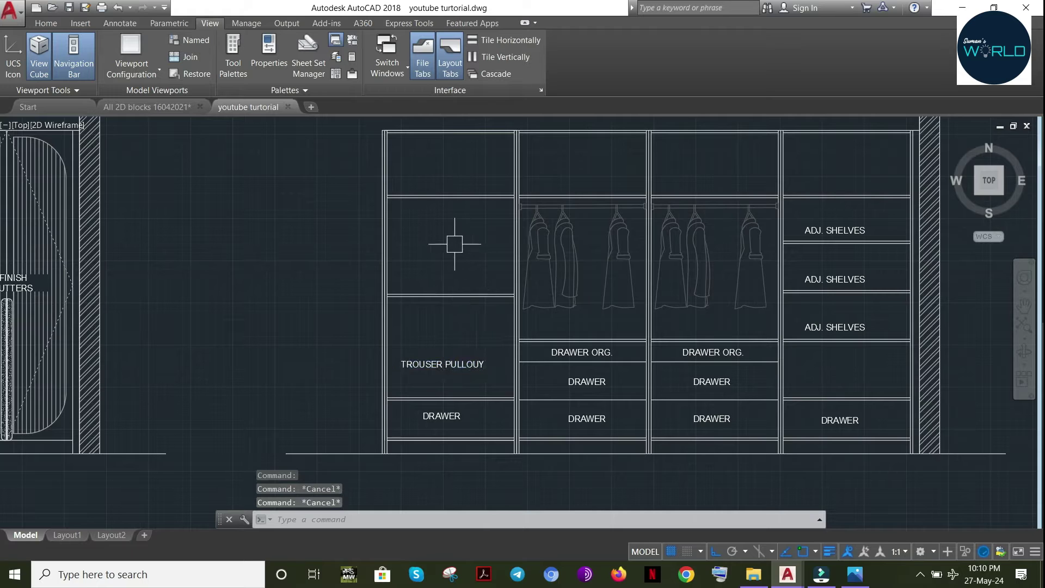
Draw a vertical line from the midpoint of the first bay's new shelf up to the underside of the upper shelf
type("l")
key("Return")
left_click(451, 295)
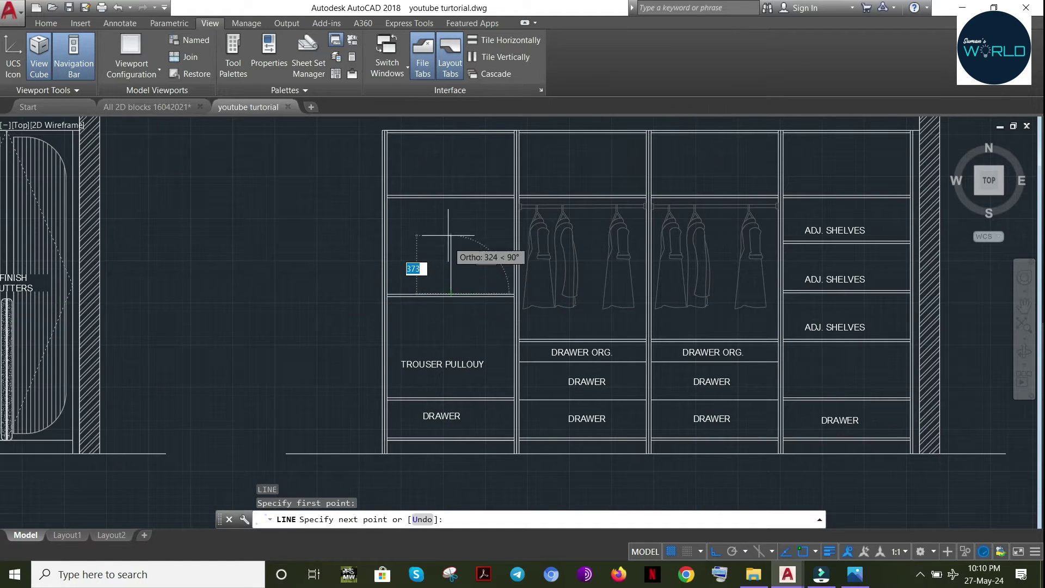
scroll(451, 206, "up", 6)
left_click(454, 175)
key("Escape")
key("Escape")
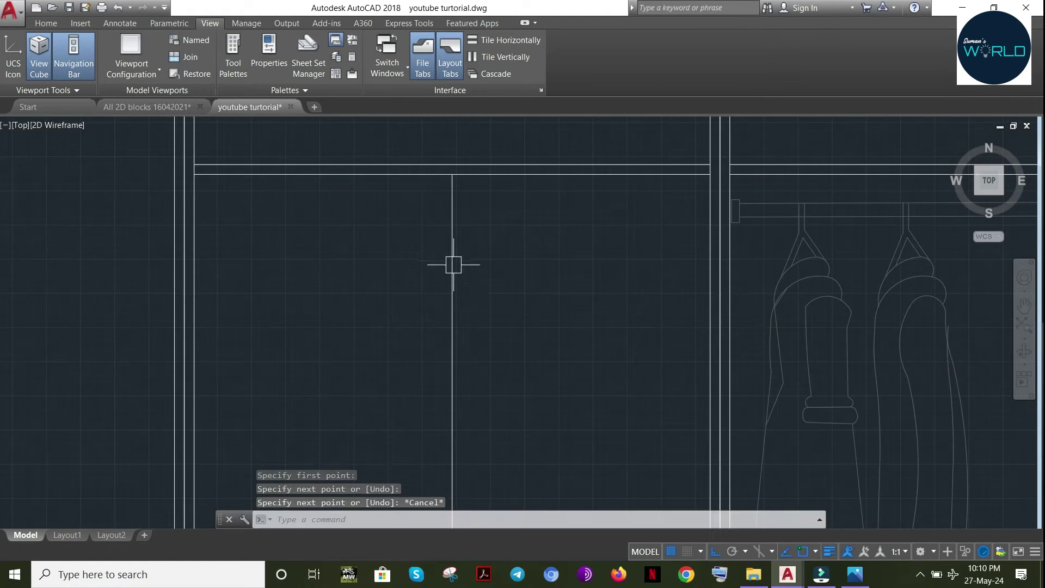
Offset the first bay's vertical centre line 18 to the right to form a divider panel
scroll(497, 392, "up", 2)
scroll(497, 392, "down", 2)
scroll(504, 419, "up", 2)
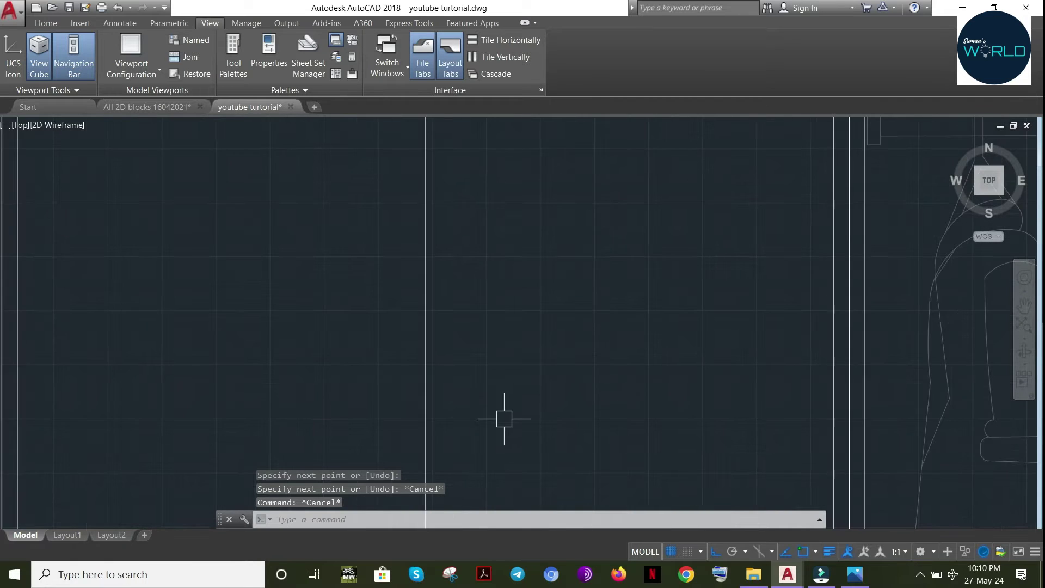
scroll(507, 417, "down", 3)
middle_click_drag(499, 420, 436, 304)
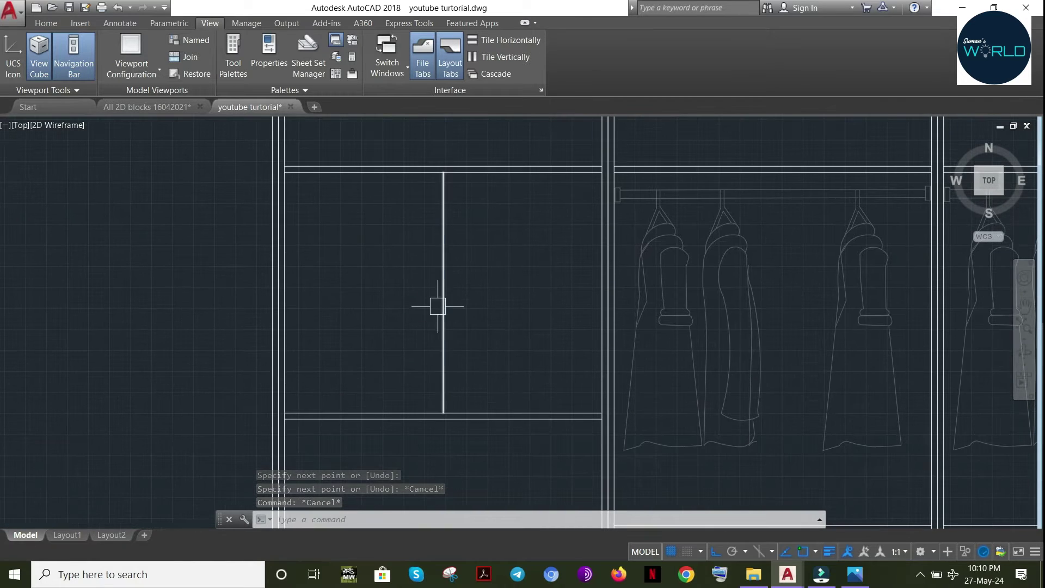
left_click(443, 305)
type("o")
key("space")
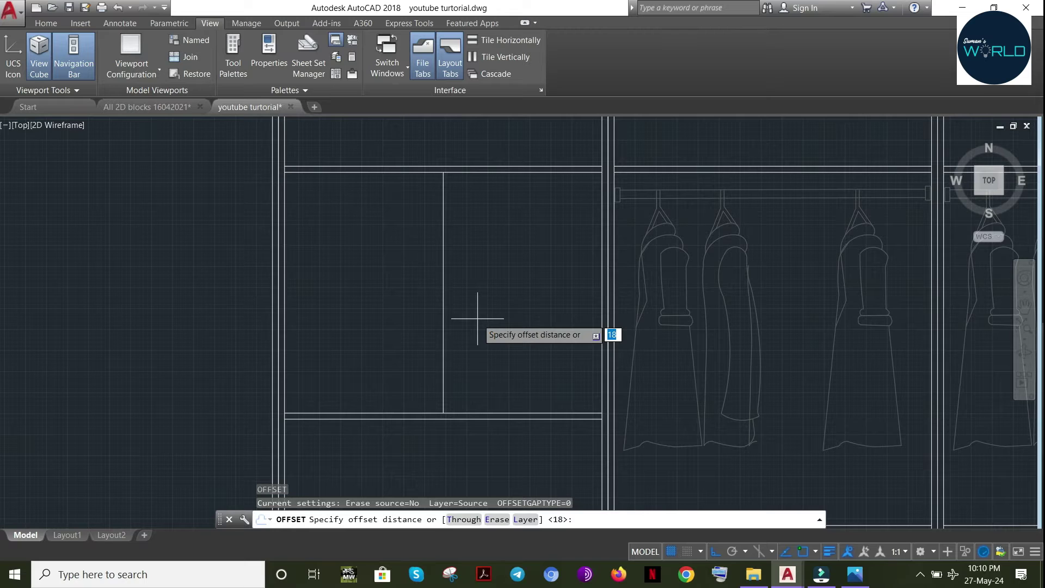
key("Return")
left_click(445, 321)
left_click(504, 323)
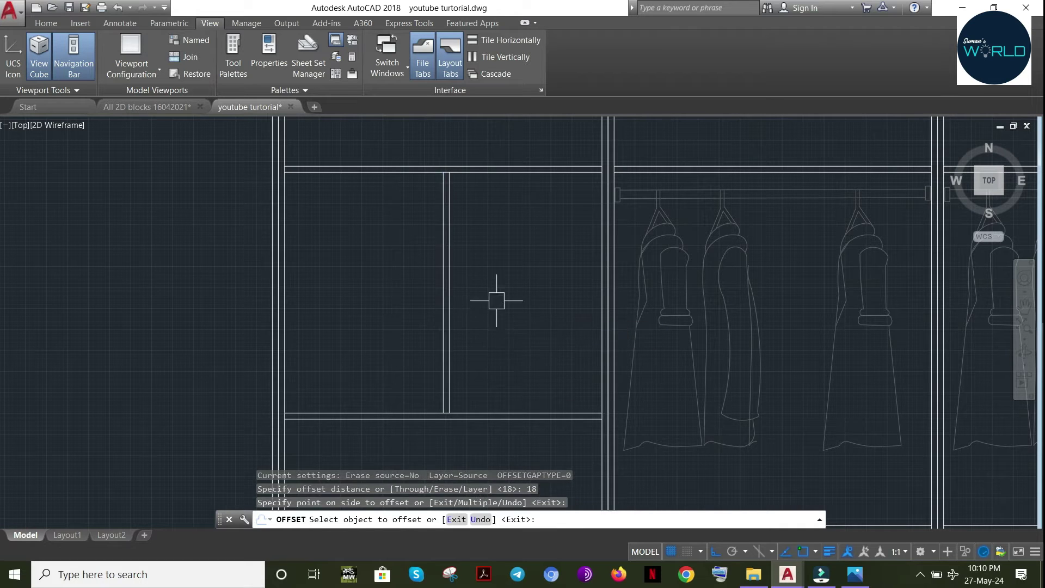
key("Escape")
Move both lines of the vertical divider 9 to the left so the panel is centred in the bay
left_click(496, 300)
left_click(387, 338)
type("m")
key("space")
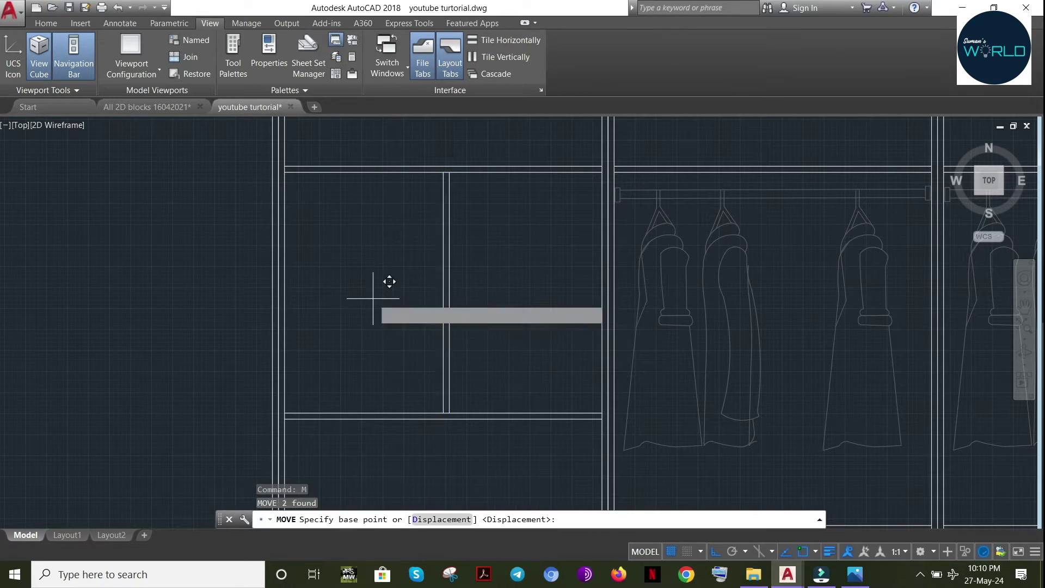
left_click(367, 295)
type("9")
key("Return")
key("Escape")
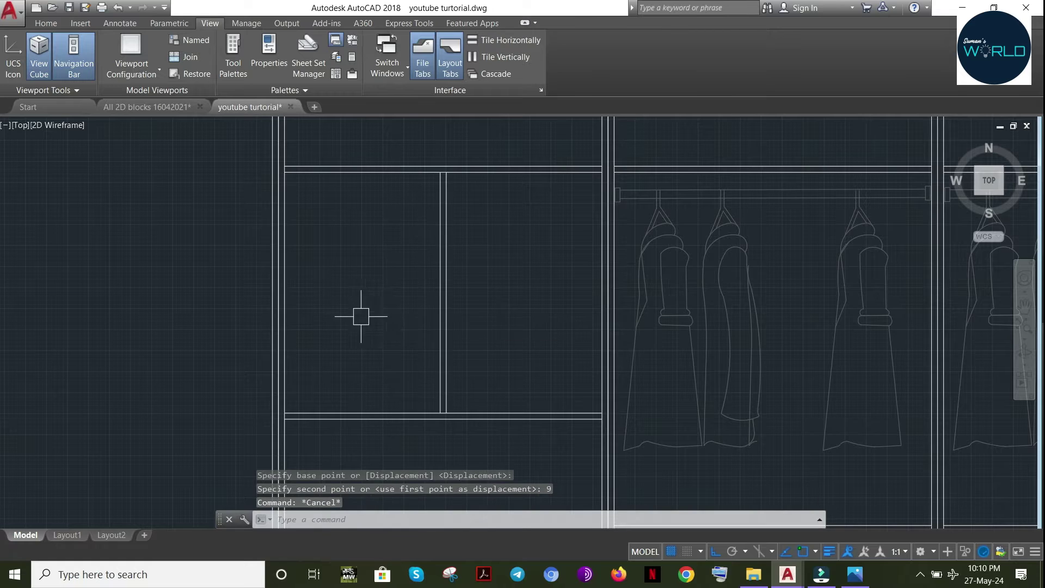
key("Escape")
type("l")
key("space")
left_click(446, 292)
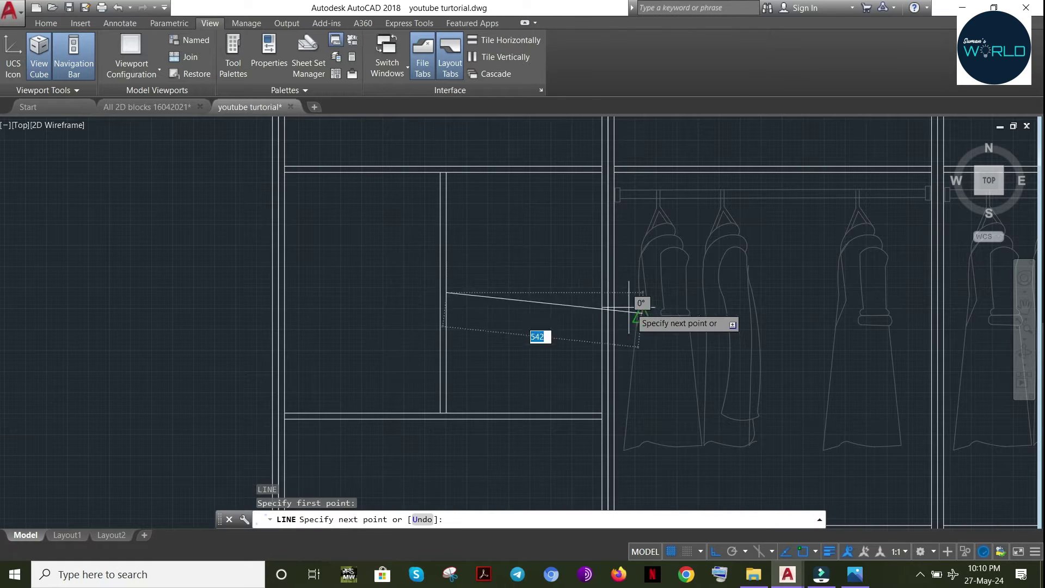
left_click(601, 408)
key("Escape")
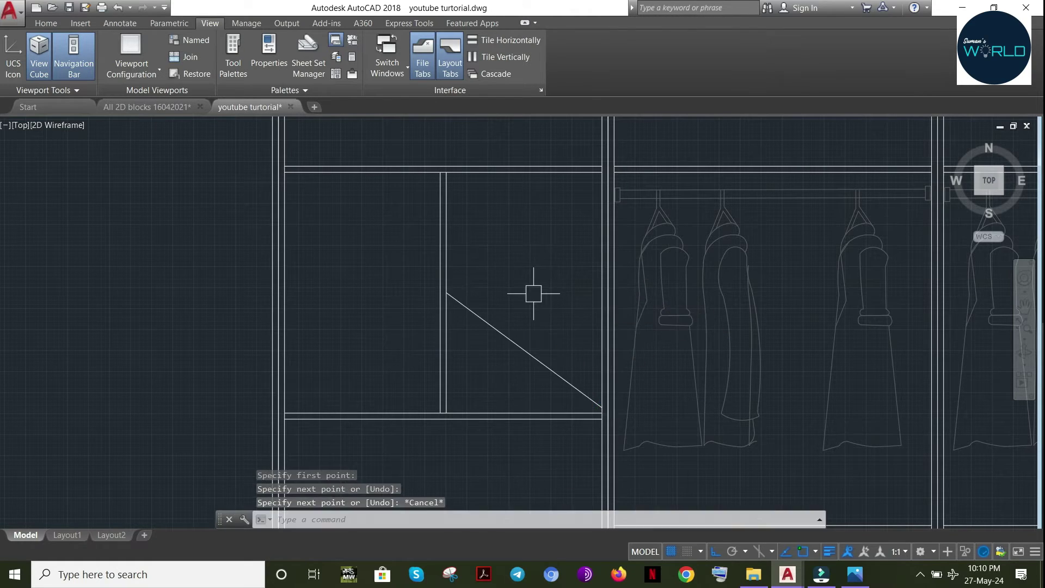
key("ctrl+z")
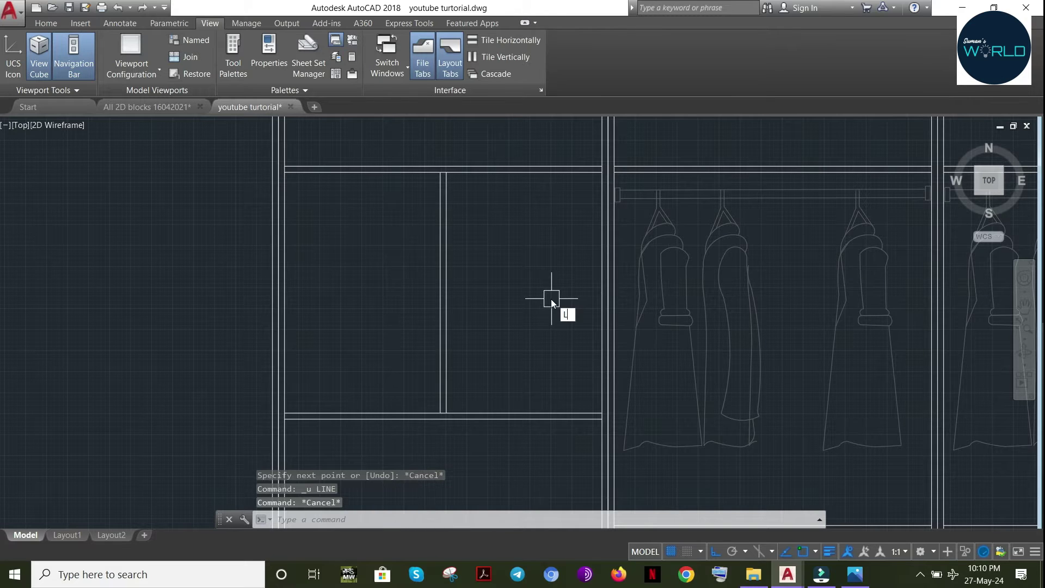
Draw a horizontal line from the divider's midpoint towards the first bay's right side panel
type("l")
key("space")
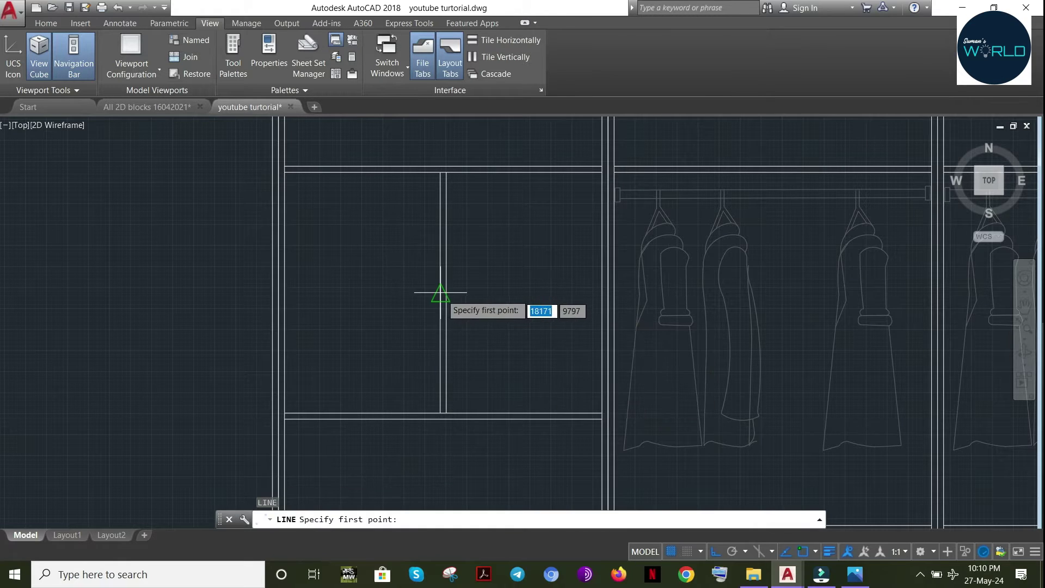
left_click(441, 293)
left_click(570, 292)
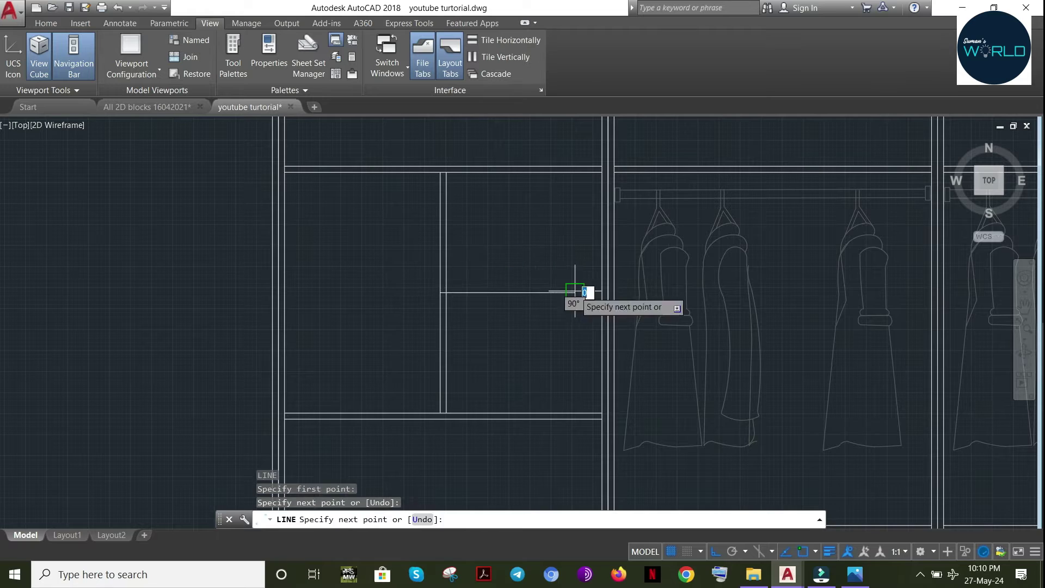
key("Escape")
Extend the horizontal line in both directions to the inner faces of the first bay's side panels
left_click(289, 312)
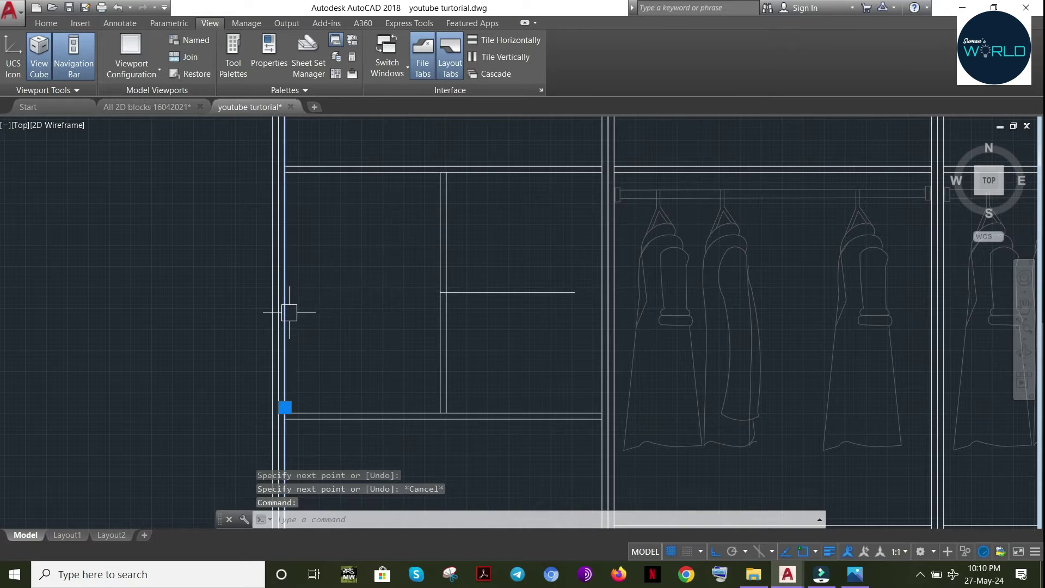
left_click(602, 327)
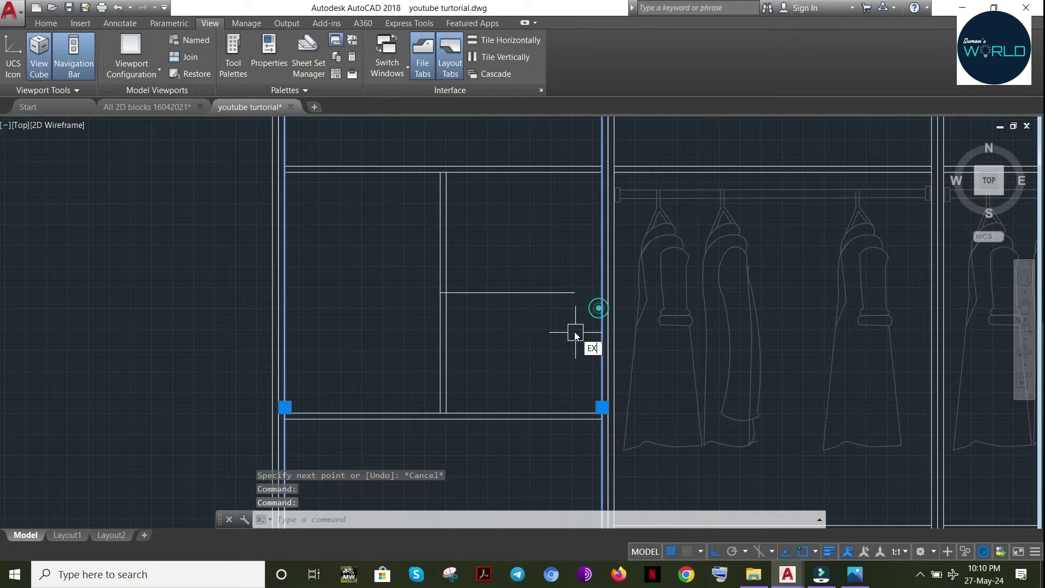
type("EX")
key("Return")
left_click(468, 295)
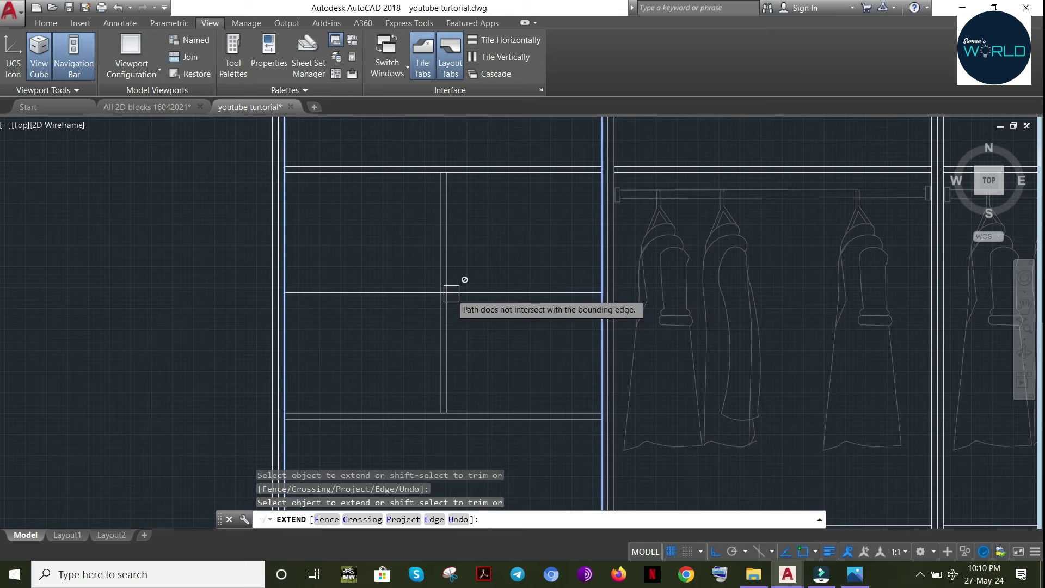
key("Escape")
Offset the horizontal line across the first bay's divider upward by 9
left_click(463, 293)
type("O")
key("Return")
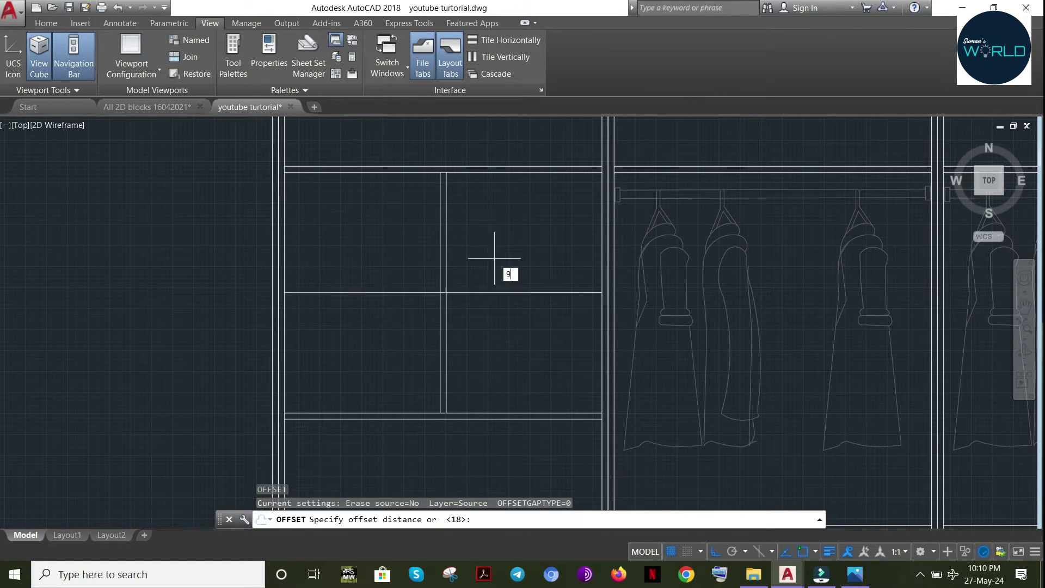
type("9")
key("Return")
left_click(480, 292)
left_click(475, 252)
scroll(480, 312, "down", 2)
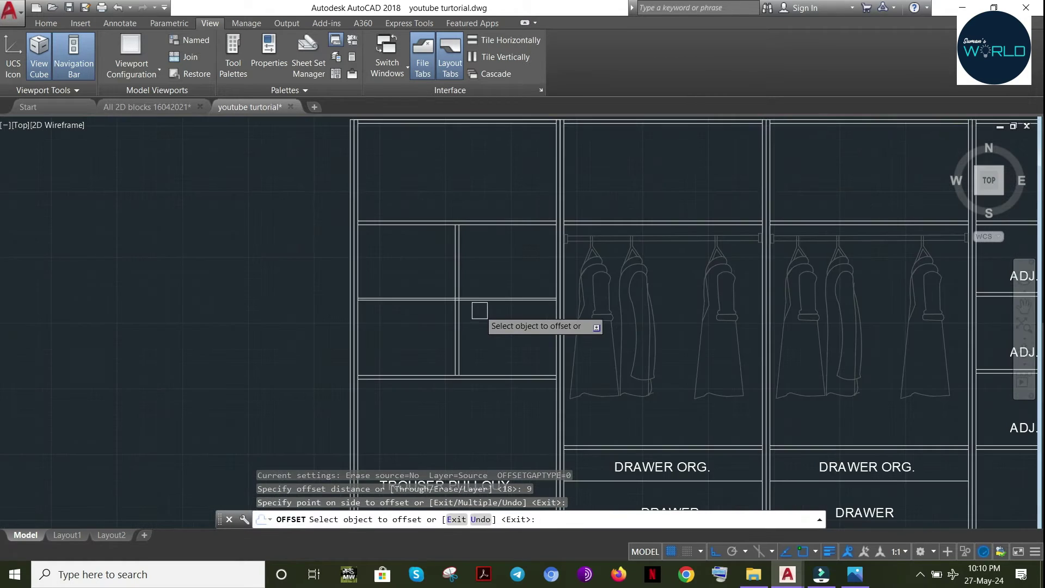
left_click(480, 298)
key("Escape")
key("Escape")
scroll(472, 300, "up", 2)
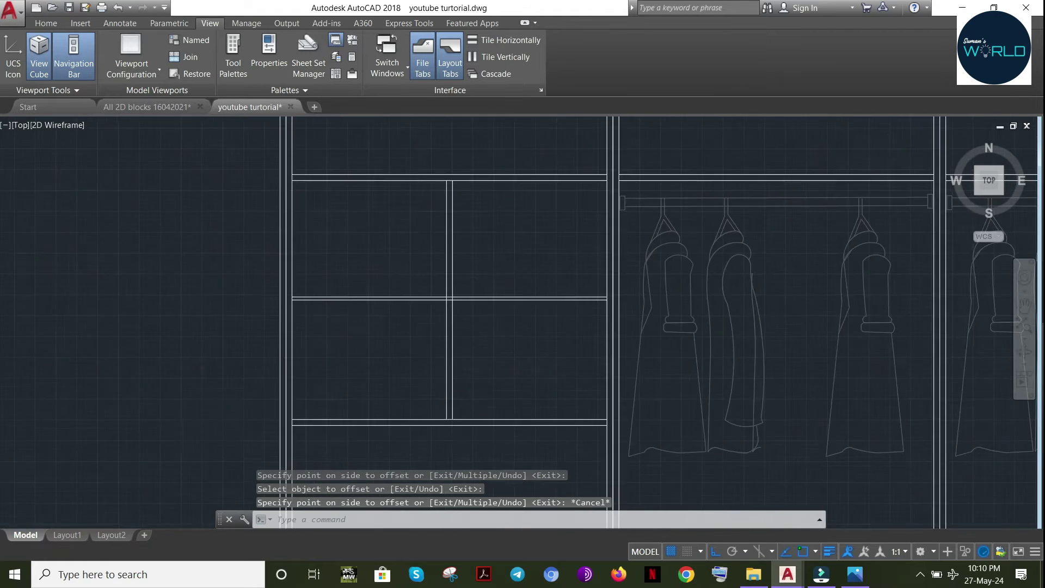
Move the lower line of the first bay's middle shelf down by 9 to give the panel its full thickness
scroll(489, 307, "up", 2)
left_click(489, 283)
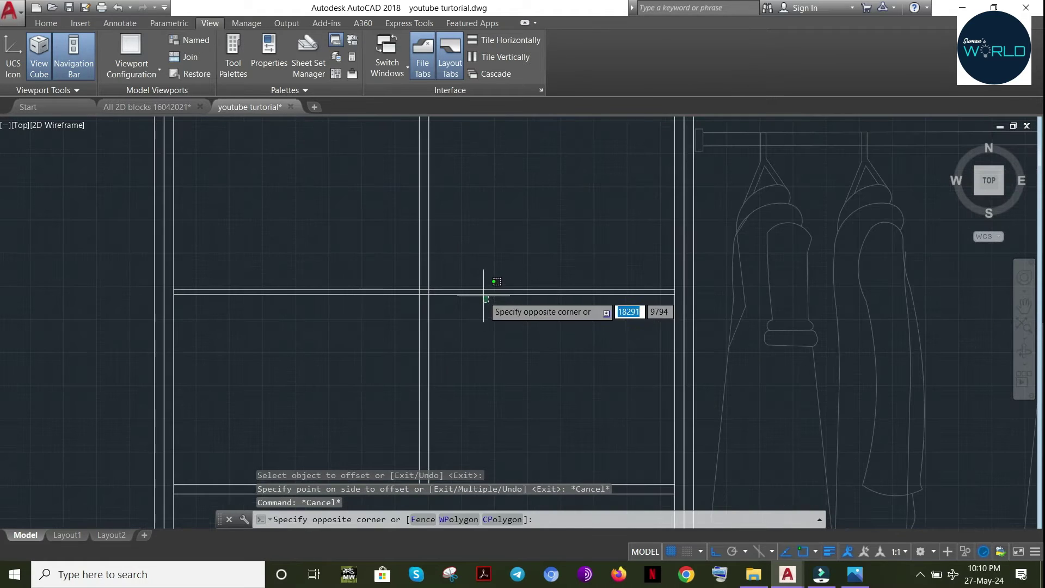
left_click(492, 297)
type("M")
key("Return")
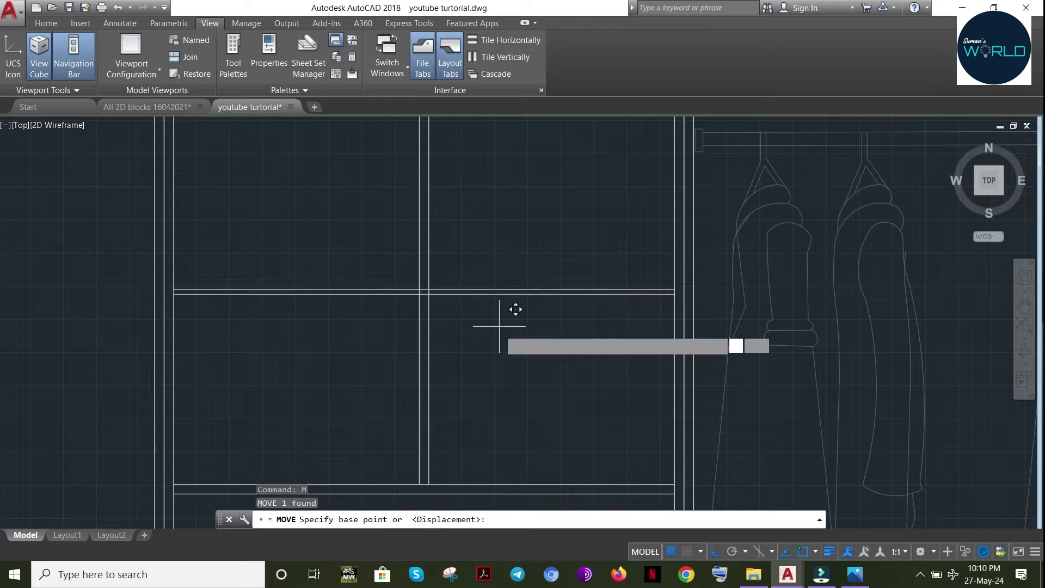
left_click(516, 310)
type("9")
key("Escape")
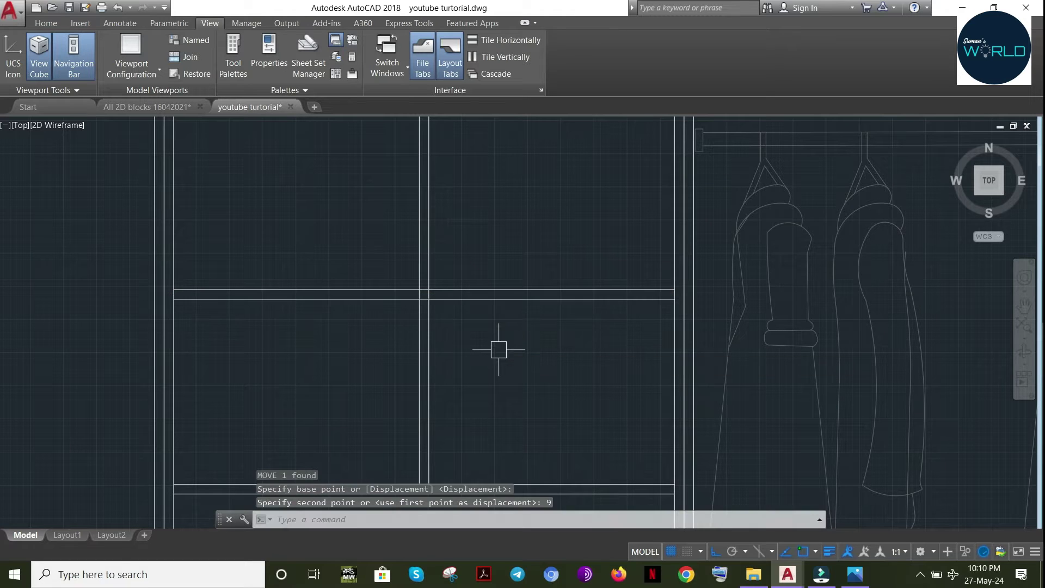
key("Escape")
Trim the vertical divider lines where they cross the first bay's middle shelf, and save the drawing
type("tr")
key("Return")
key("Return")
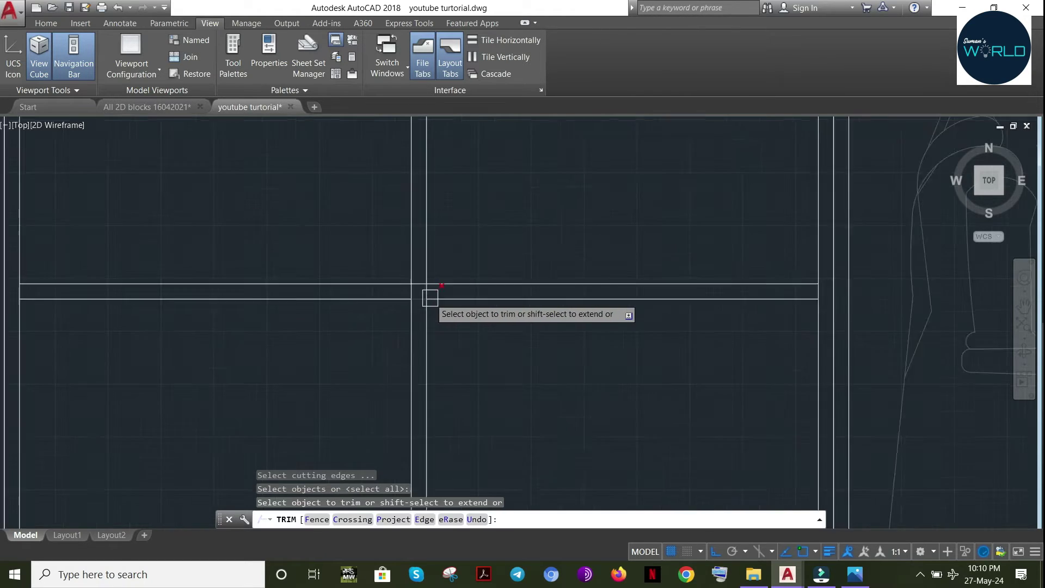
scroll(432, 297, "down", 2)
scroll(444, 286, "up", 4)
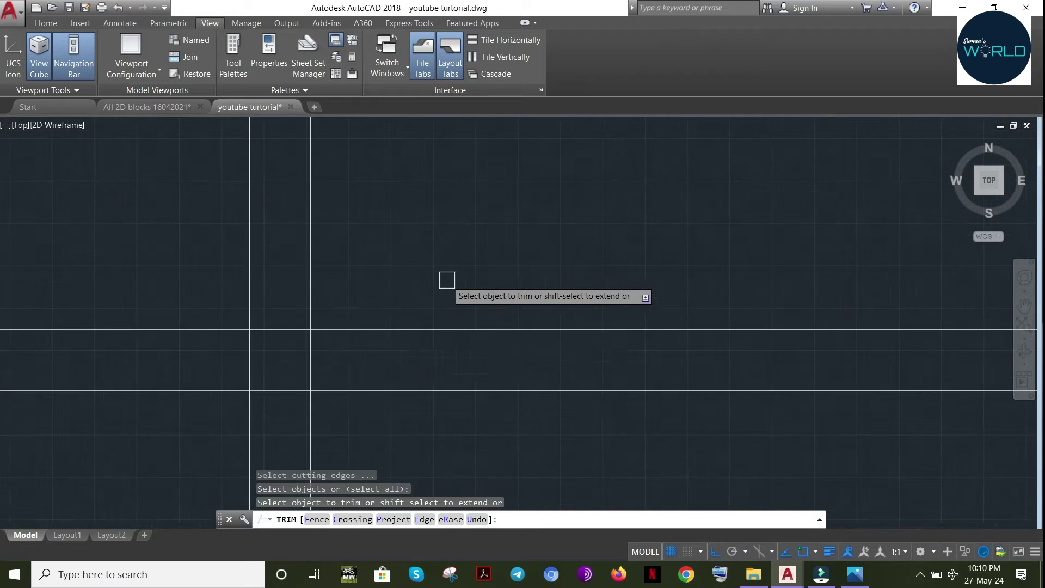
left_click(327, 357)
left_click(198, 354)
scroll(514, 343, "down", 6)
key("Escape")
scroll(600, 354, "down", 4)
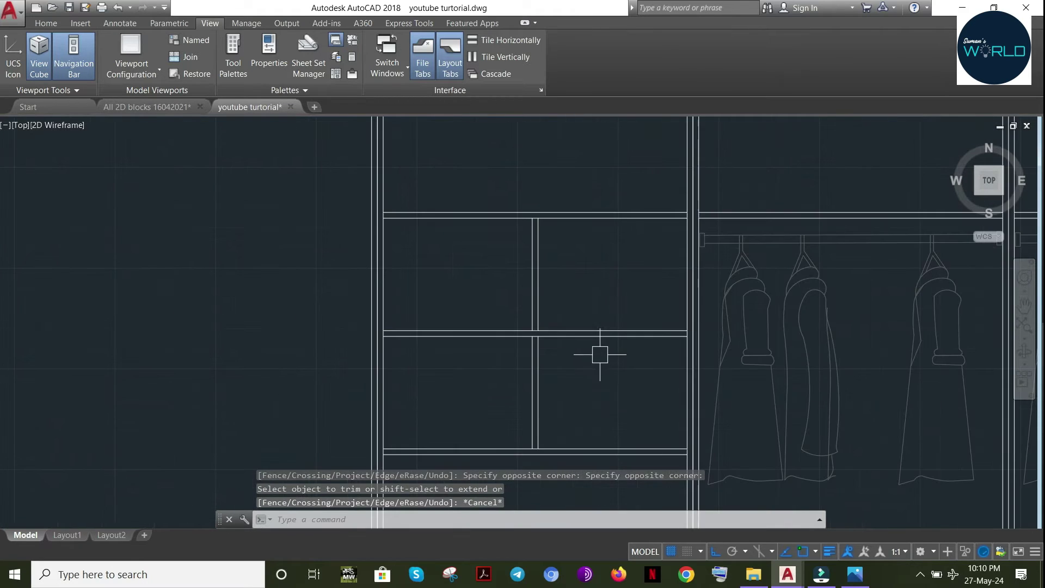
middle_click_drag(608, 410, 527, 361)
key("ctrl+s")
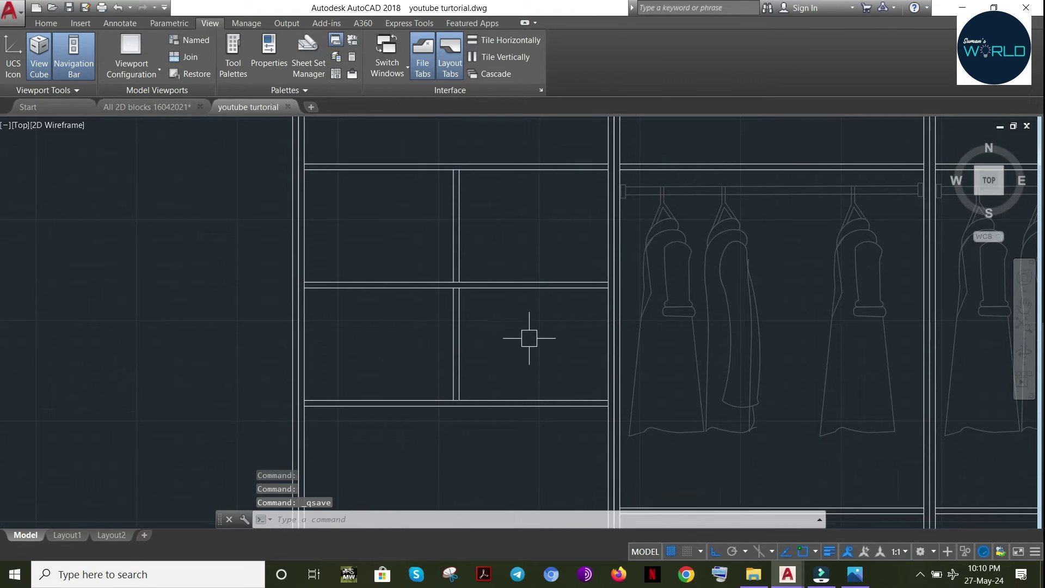
Examine the whole drawing at its extents and the complete internal wardrobe elevation up close
scroll(531, 340, "up", 2)
scroll(487, 433, "down", 2)
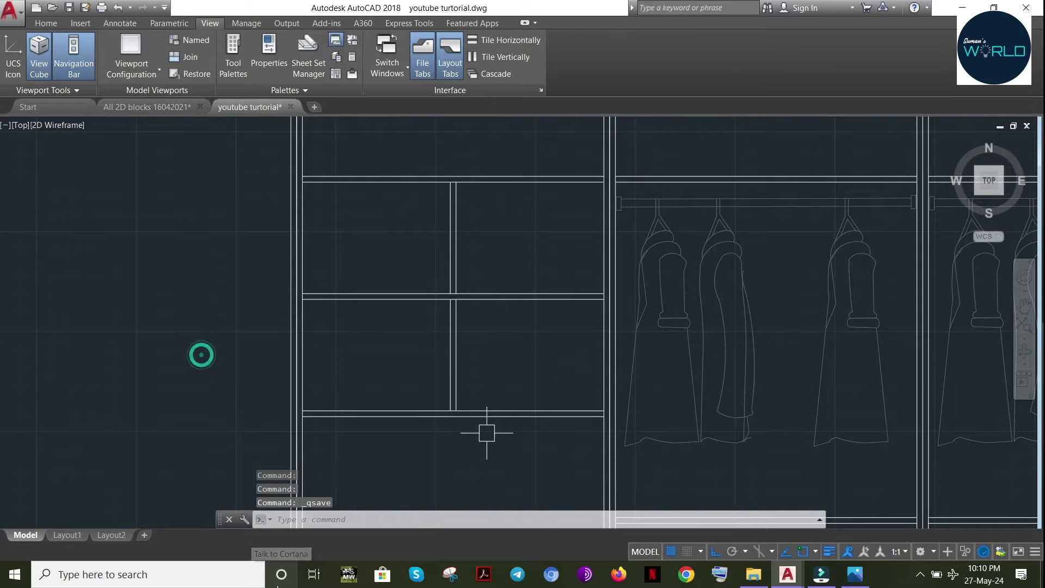
type("z")
key("Return")
type("e")
key("Return")
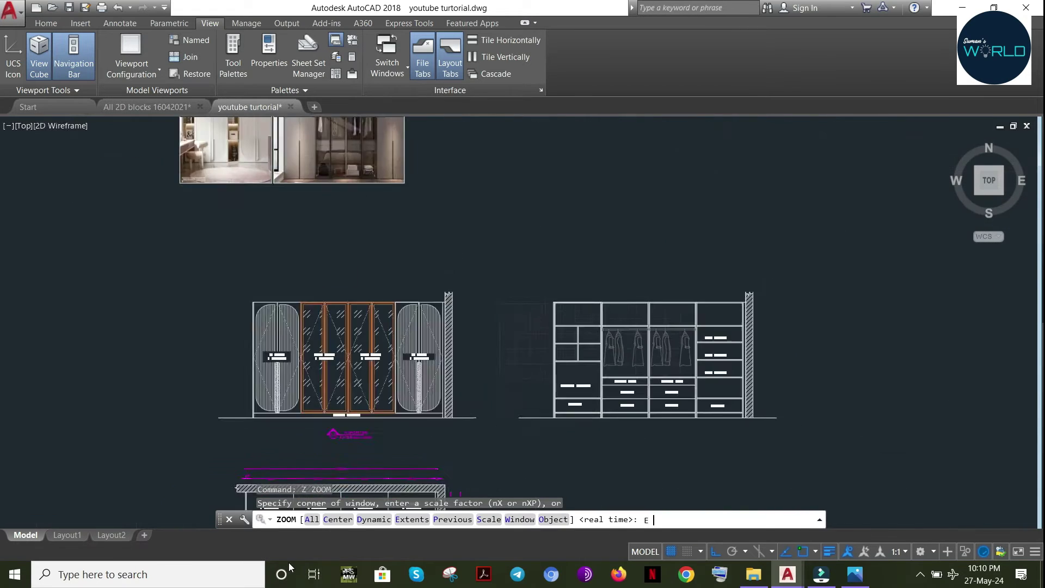
middle_click_drag(776, 446, 556, 366)
key("Escape")
key("Escape")
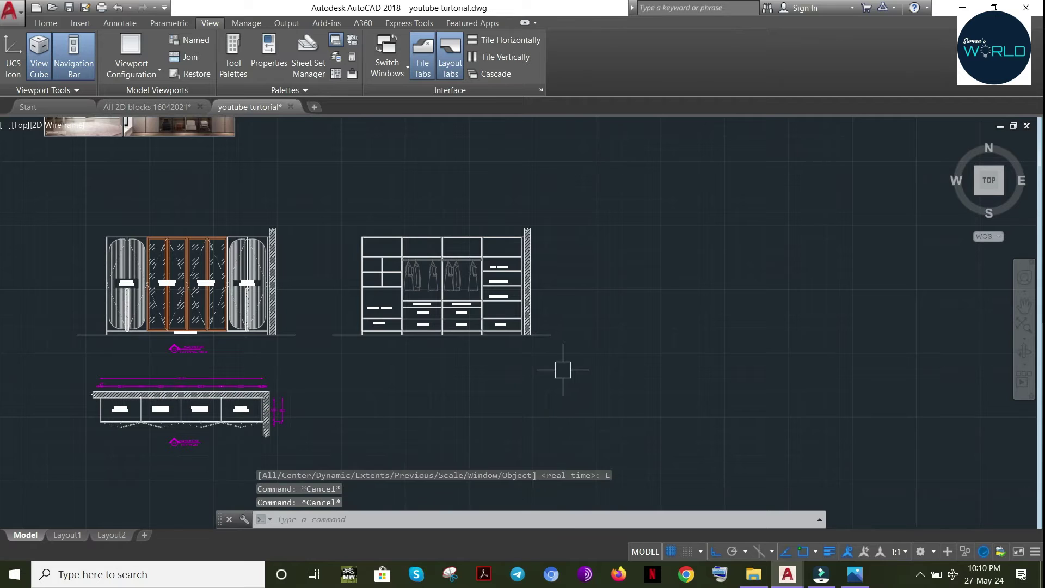
type("z")
key("Return")
type("w")
key("Return")
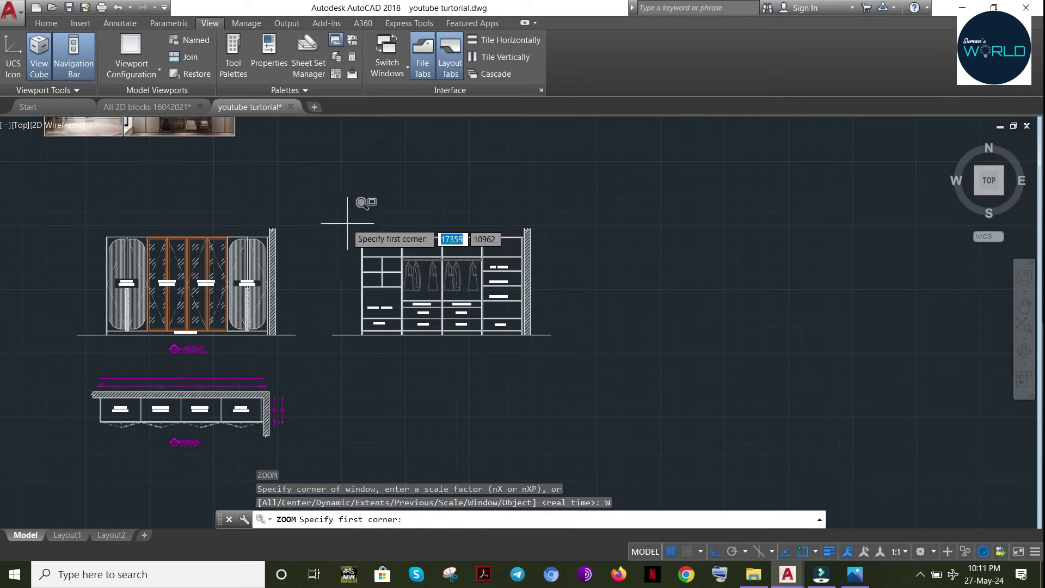
left_click(341, 219)
left_click(579, 363)
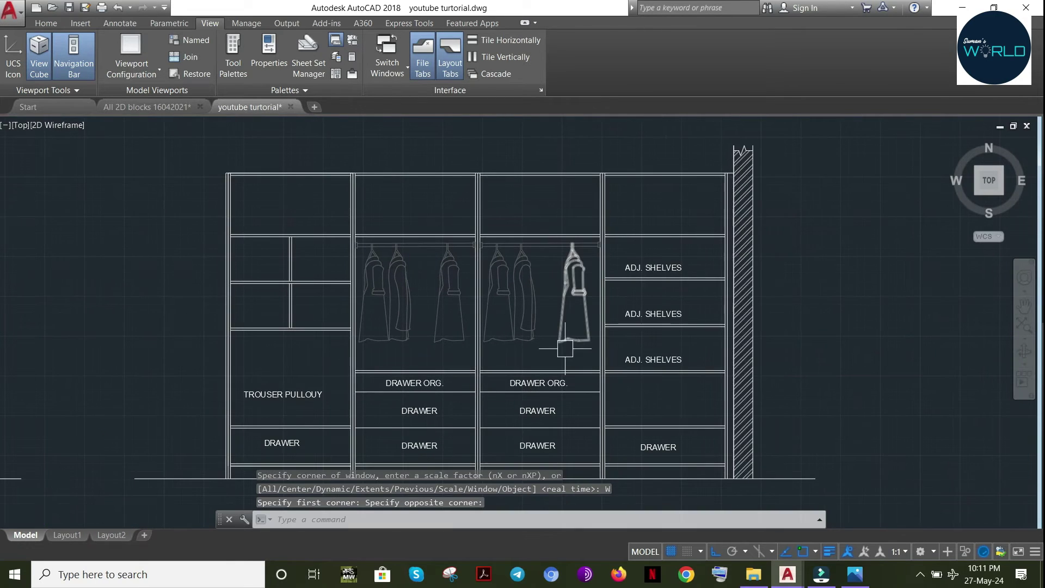
middle_click_drag(791, 417, 784, 401)
key("Escape")
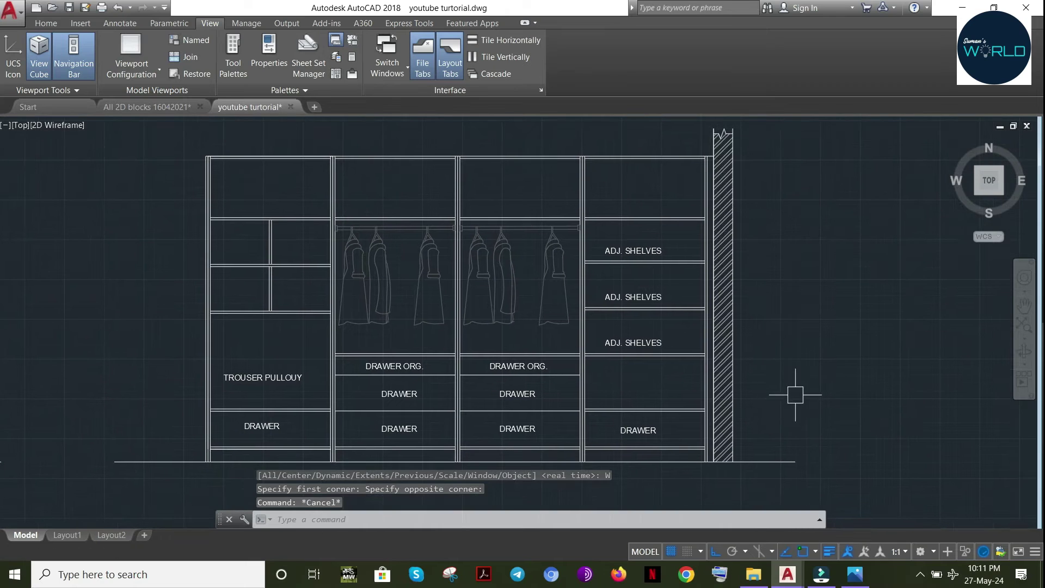
Save the drawing and correct the misspelled trouser label in the first bay to TROUSER PULLOUT
key("ctrl+s")
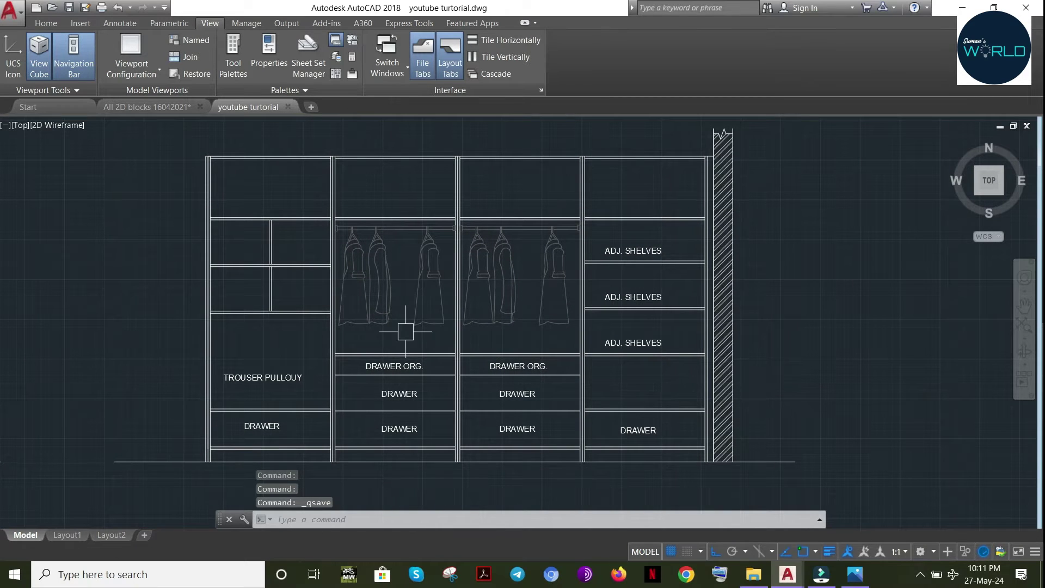
double_click(281, 383)
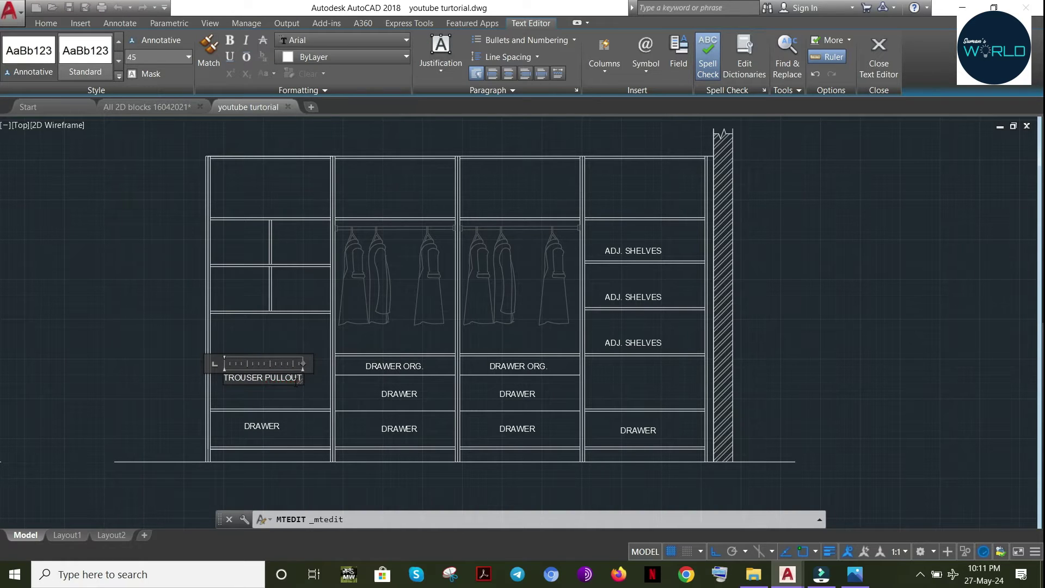
left_click(302, 336)
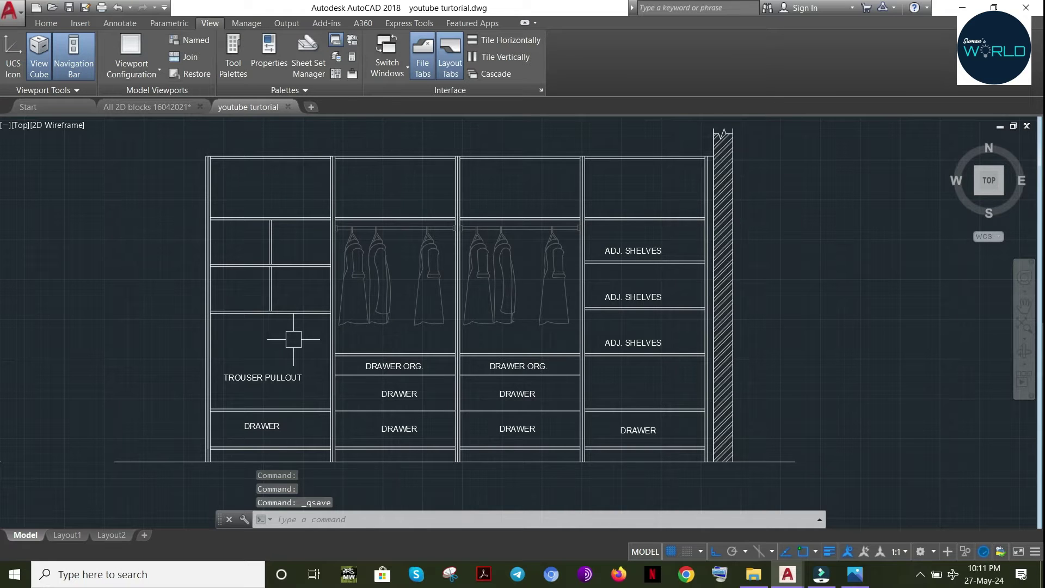
Copy the folded clothes from the All 2D blocks drawing and paste them above the last bay's drawer in the youtube turtorial drawing
left_click(159, 105)
middle_click_drag(444, 364, 476, 285)
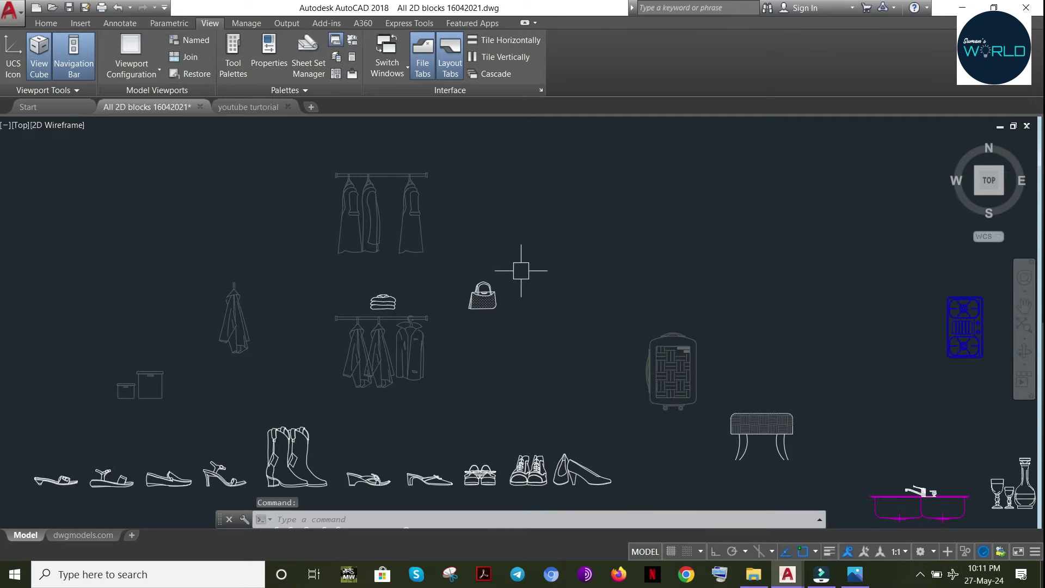
left_click(355, 310)
key("ctrl+c")
left_click(248, 108)
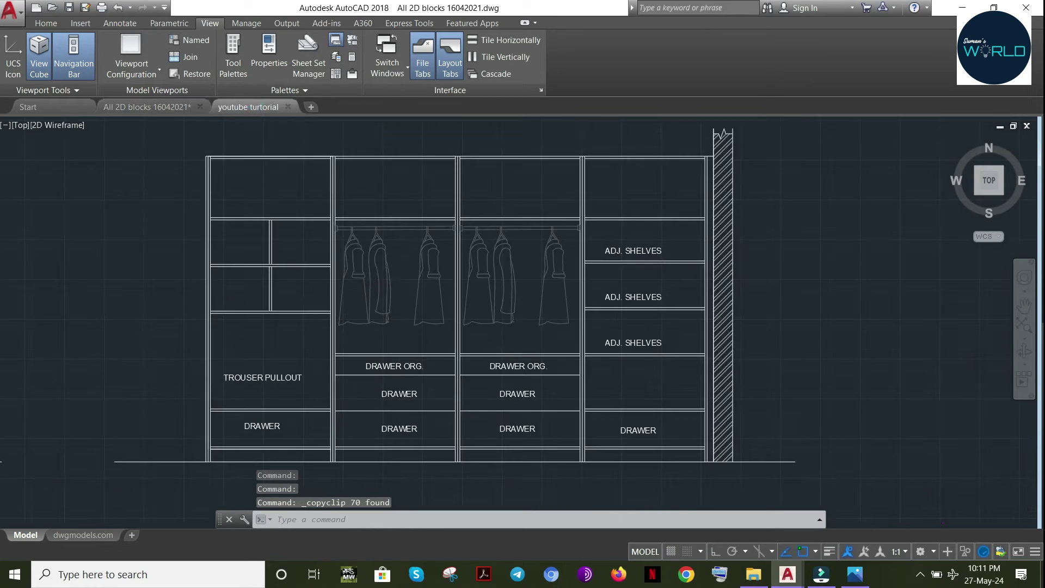
key("ctrl+v")
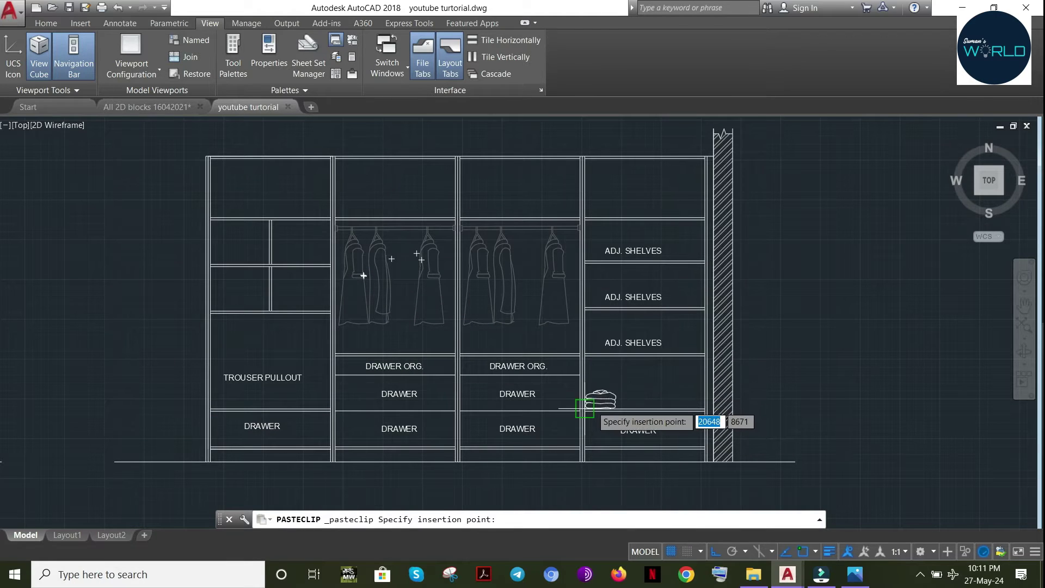
left_click(598, 403)
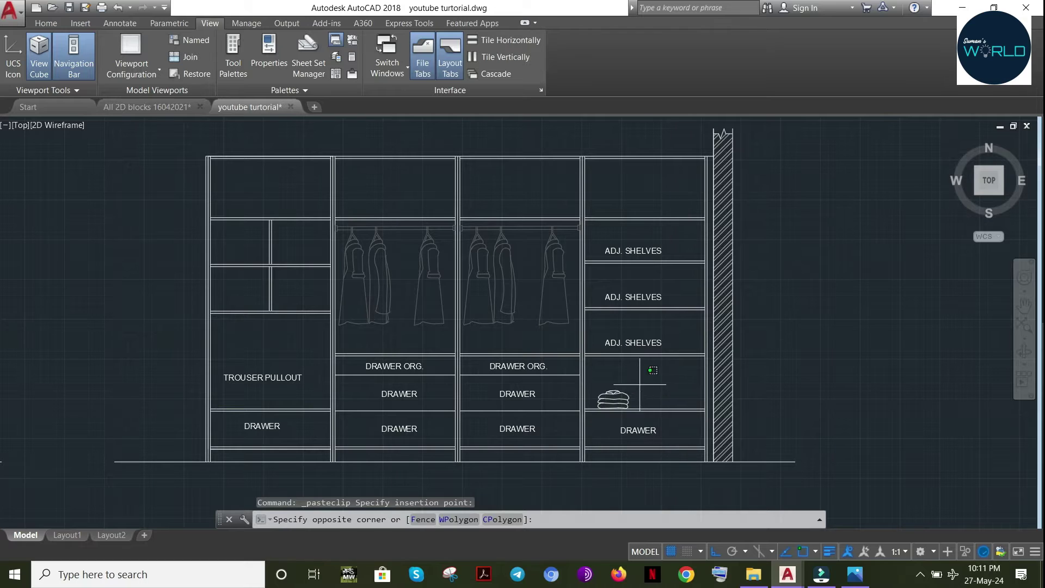
Give the pasted folded clothes colour 199,200,202 and the hidden linetype, and group them
left_click(602, 411)
left_click(667, 430)
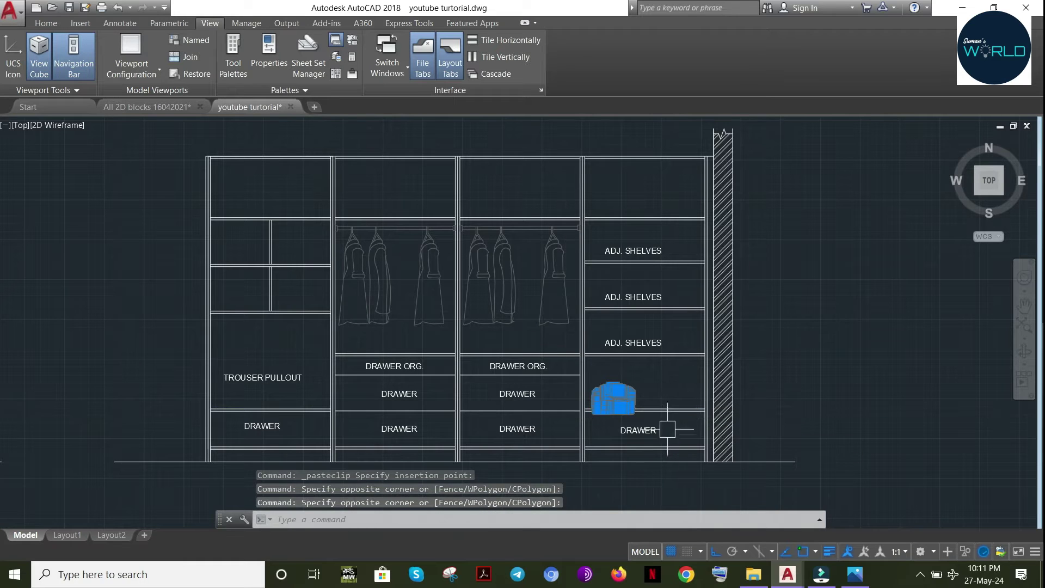
left_click(43, 23)
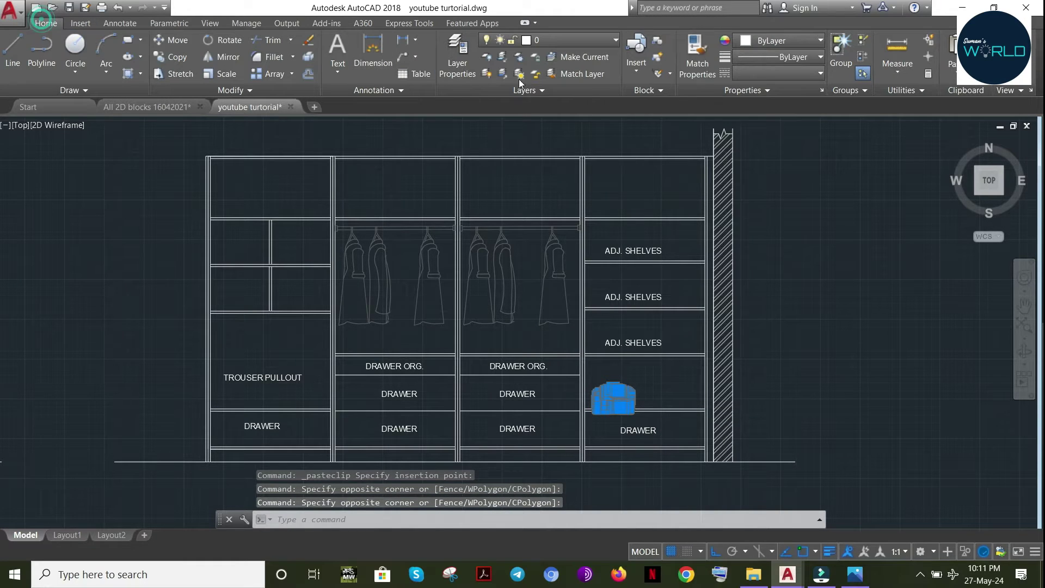
left_click(744, 40)
left_click(749, 101)
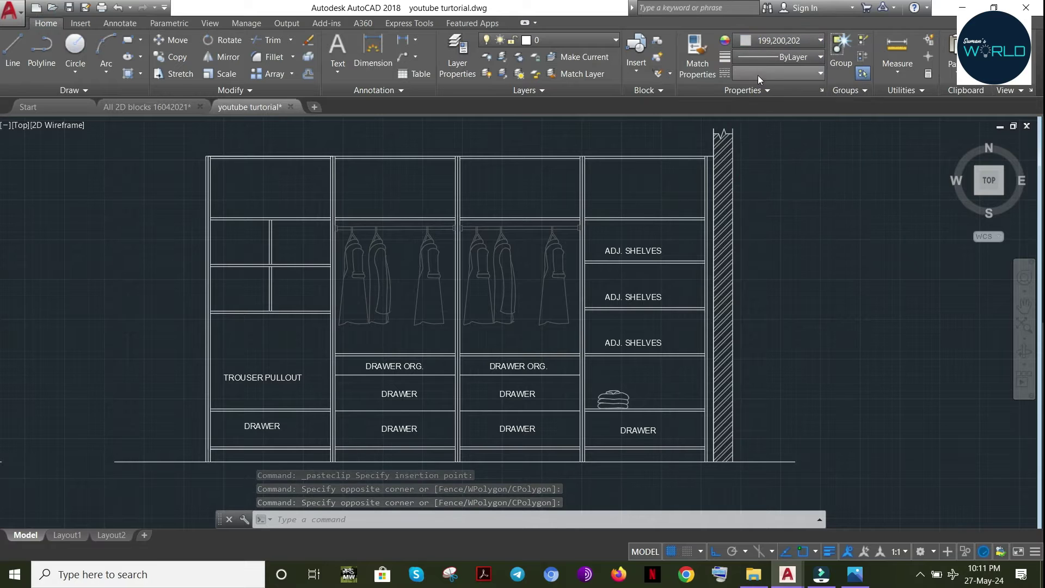
left_click(758, 74)
left_click(767, 155)
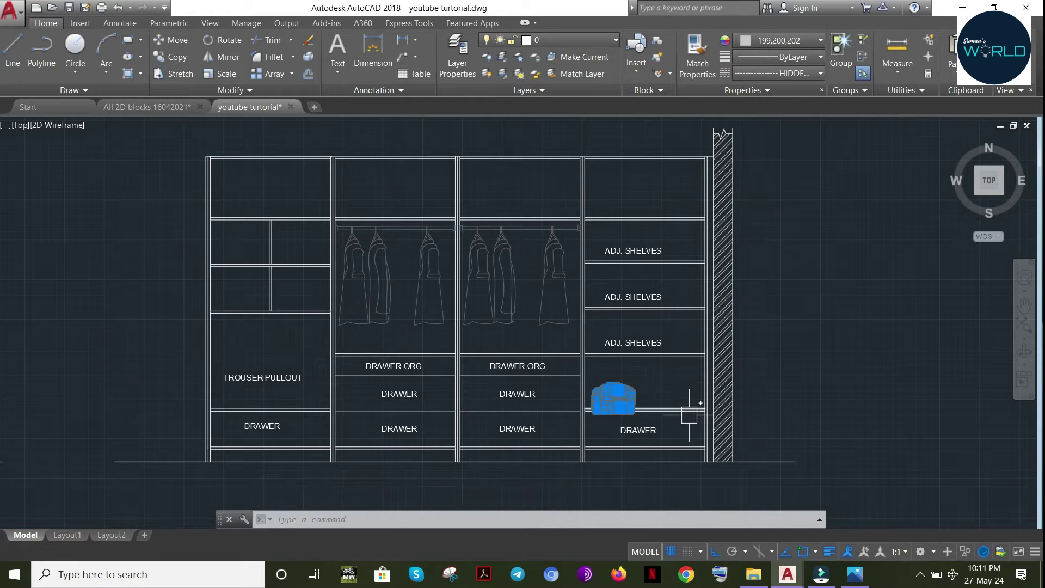
type("g")
key("Return")
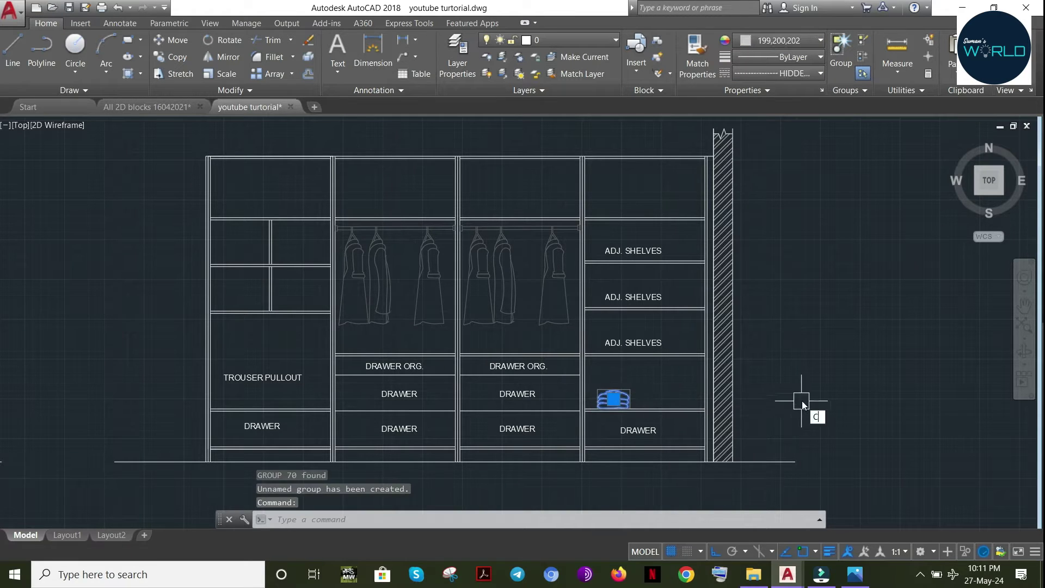
Copy the grouped folded clothes to the right within the same compartment of the last bay
key("Return")
left_click(795, 360)
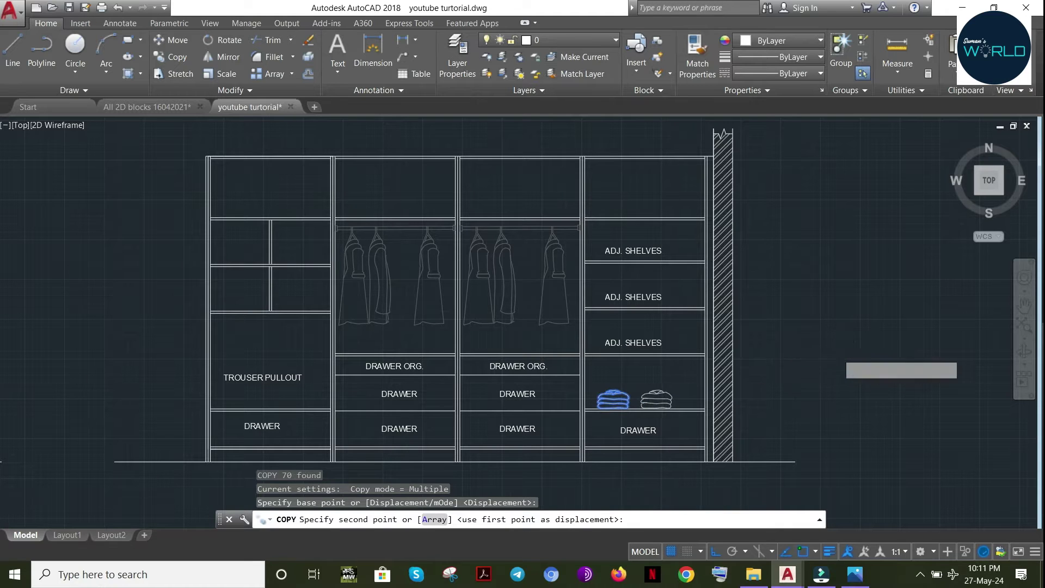
key("Escape")
Copy both stacks of folded clothes straight up onto the next shelf of the last bay
left_click(678, 384)
left_click(599, 418)
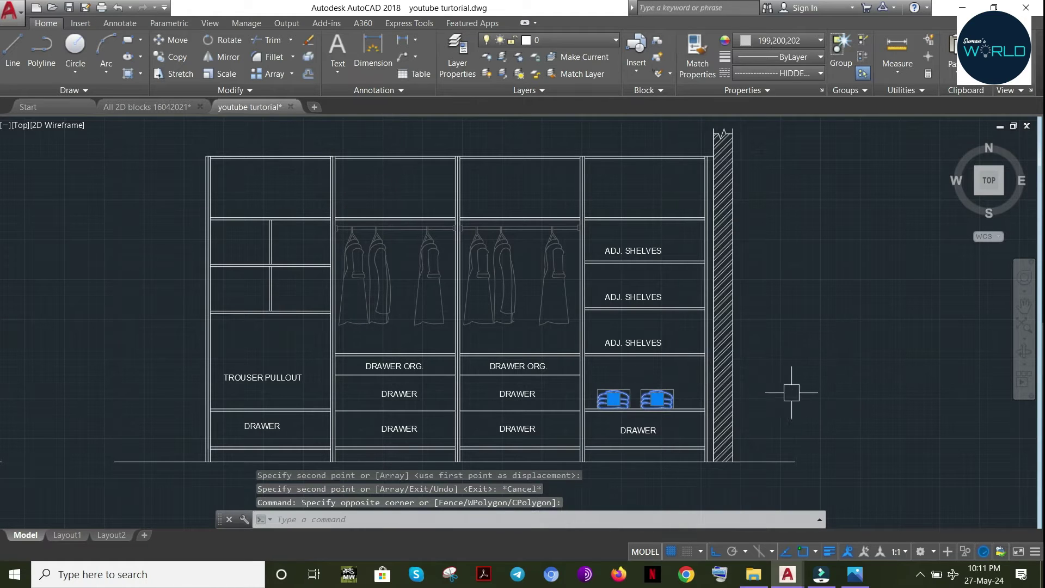
key("Escape")
key("Escape")
key("Escape")
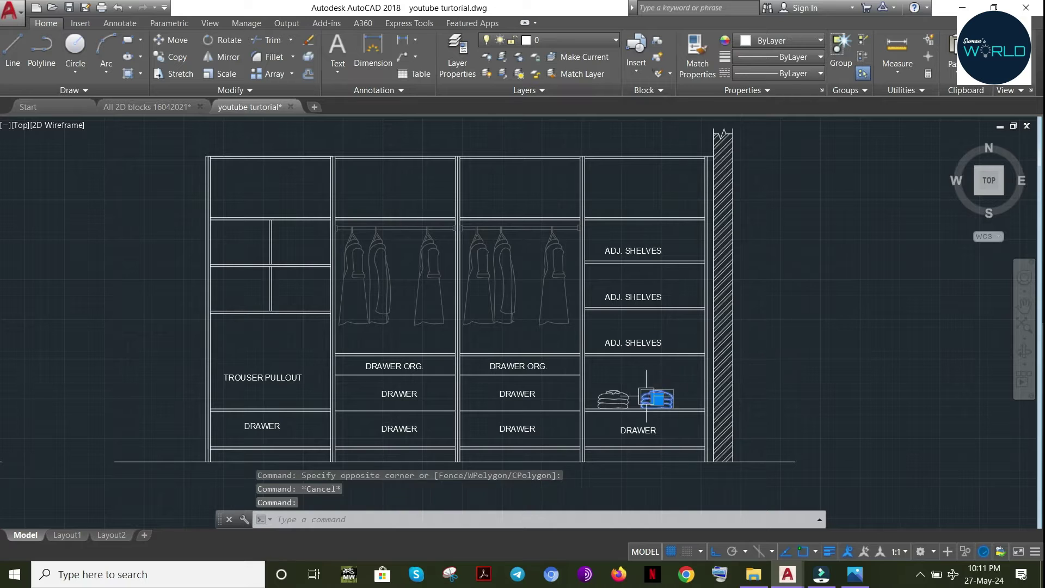
key("space")
left_click(851, 427)
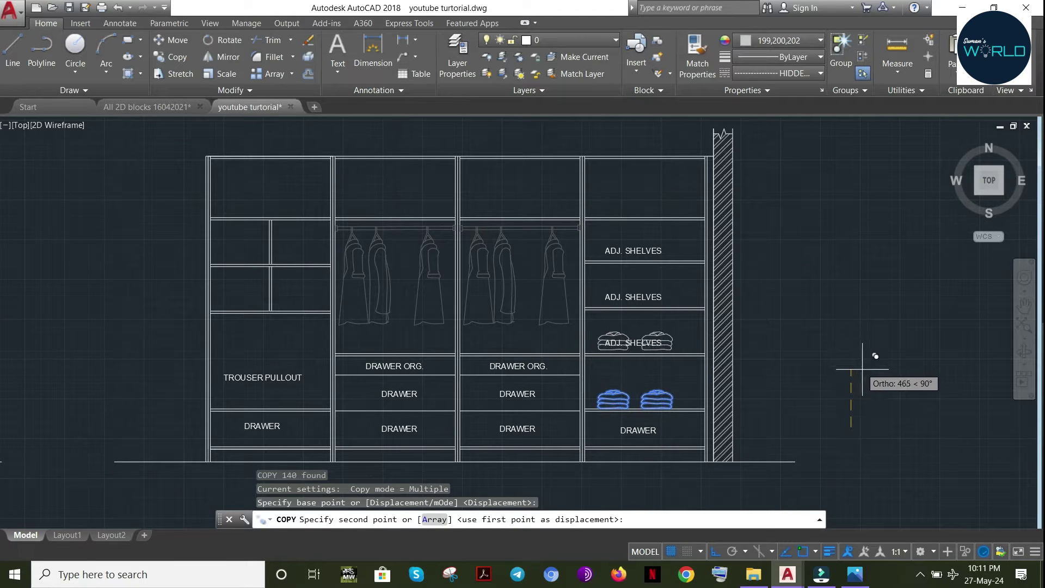
left_click(857, 361)
key("Escape")
scroll(656, 357, "up", 2)
scroll(656, 356, "down", 2)
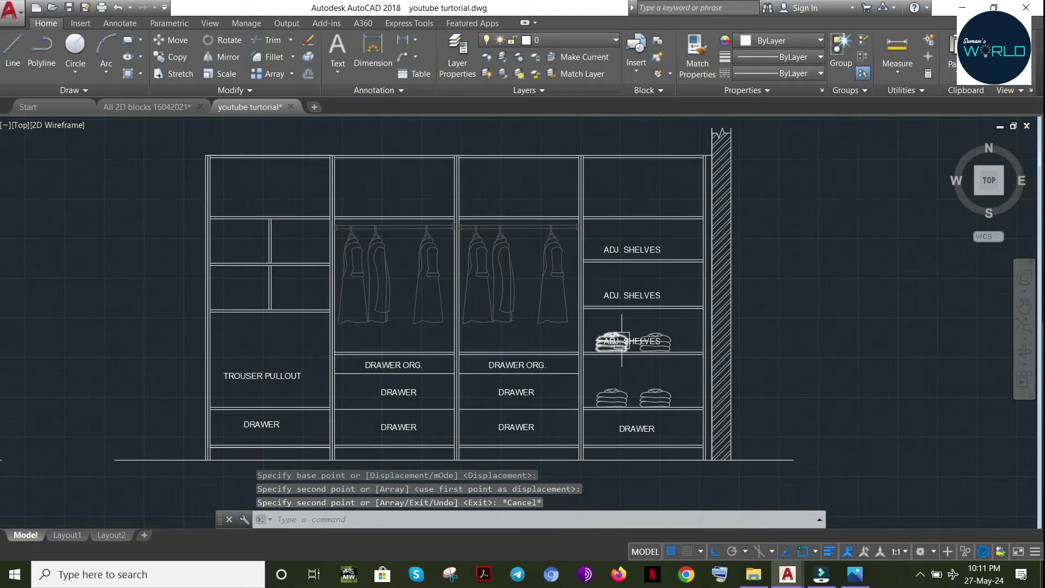
Copy the handbag from the All 2D blocks drawing and paste it beside the hatched wall in the youtube turtorial drawing
key("Escape")
left_click(131, 107)
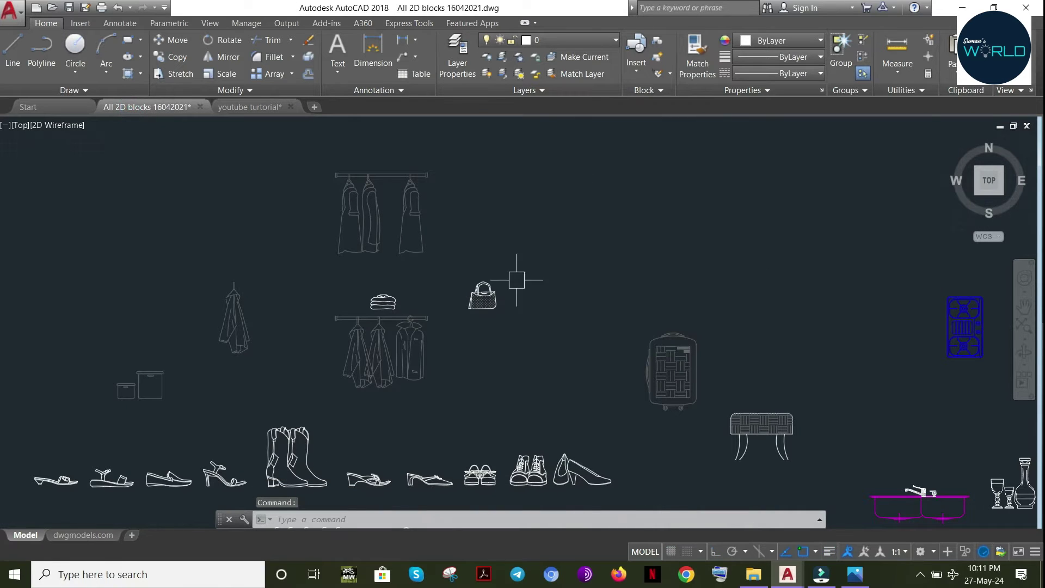
left_click(525, 256)
left_click(420, 362)
key("Escape")
left_click(510, 276)
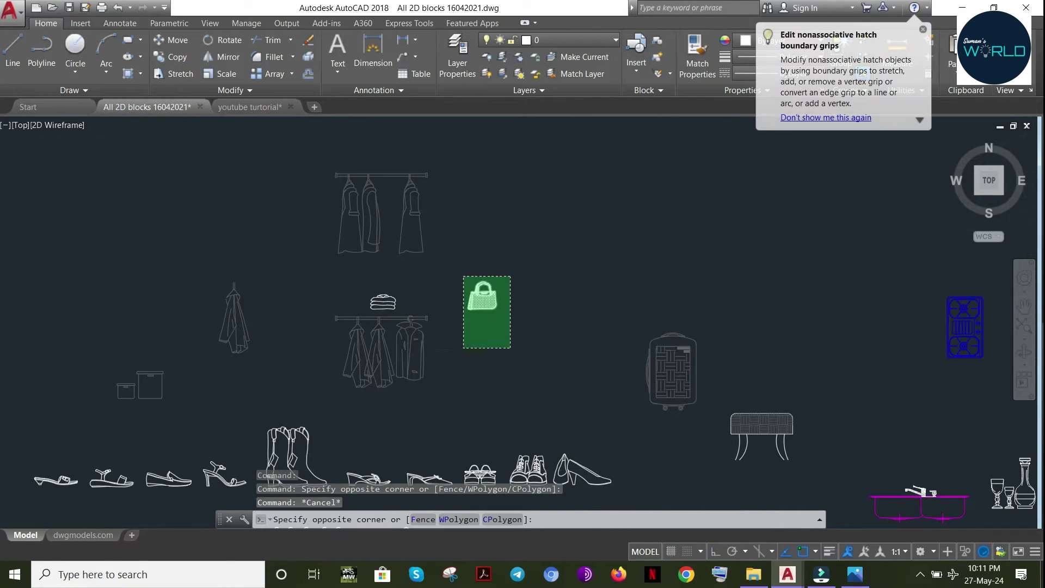
left_click(462, 349)
key("ctrl+c")
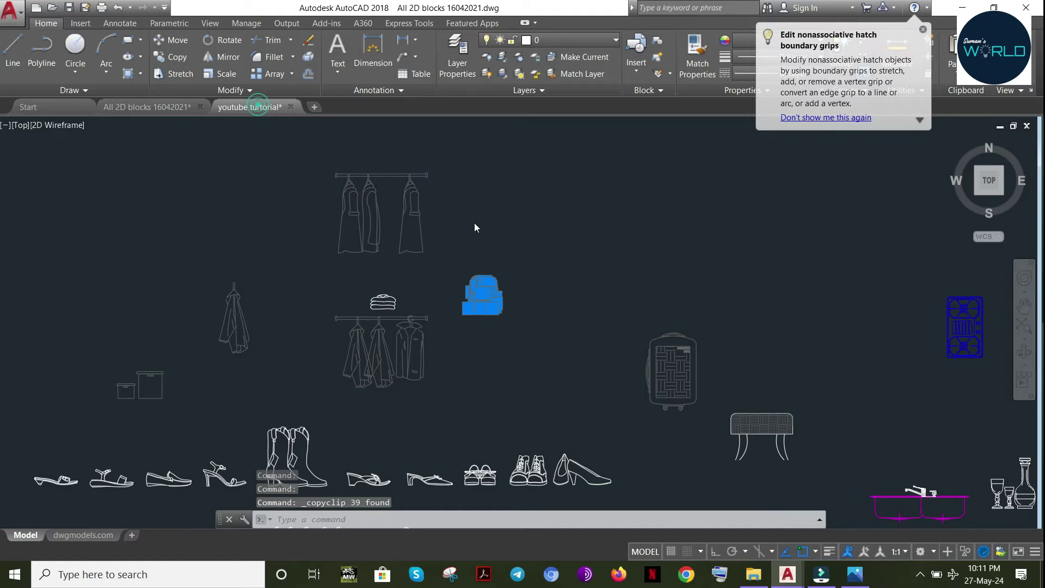
left_click(250, 107)
key("ctrl+v")
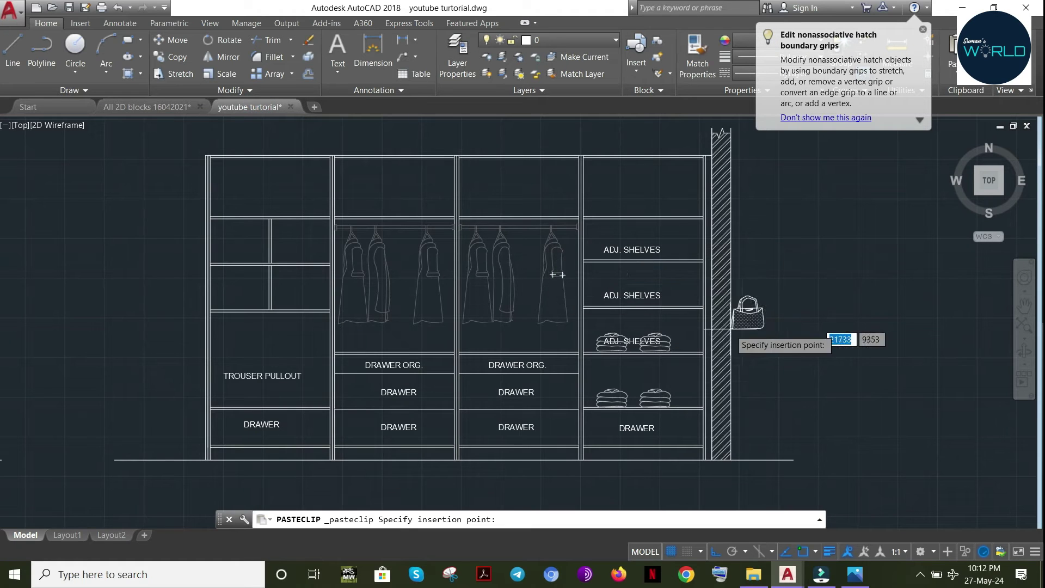
left_click(771, 344)
key("Escape")
Group the pasted handbag and move it onto the shelf beside the middle ADJ. SHELVES label in the last bay
left_click(861, 294)
left_click(776, 362)
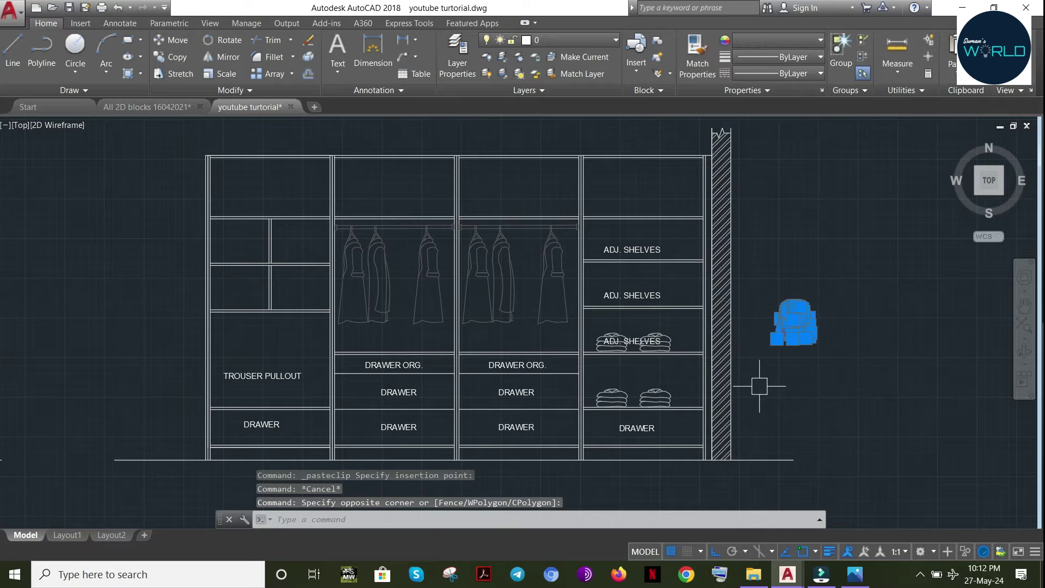
key("Return")
left_click(811, 338)
left_click_drag(811, 339, 278, 382)
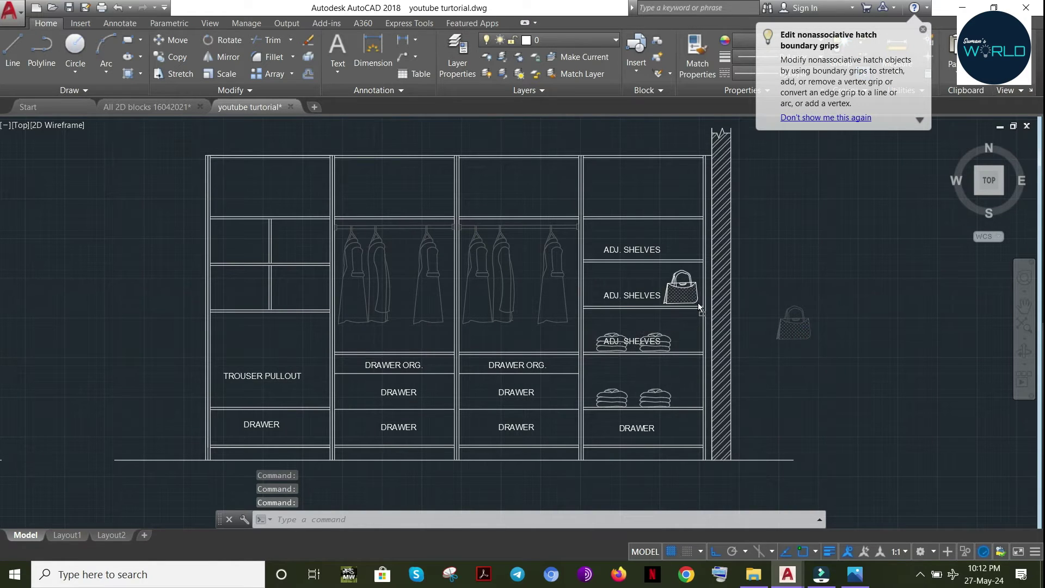
left_click_drag(698, 303, 694, 306)
key("Escape")
key("Escape")
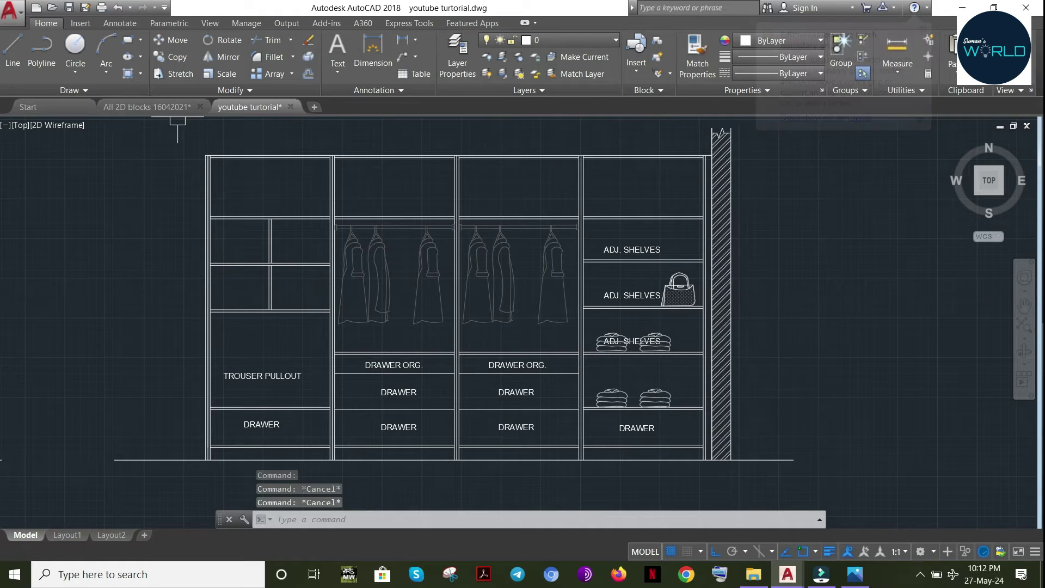
Copy the two storage boxes from the All 2D blocks drawing and paste them in the third bay's top compartment of the youtube turtorial drawing
left_click(163, 107)
mouse_move(328, 350)
middle_mouse_down()
mouse_move(447, 301)
mouse_move(475, 301)
middle_mouse_up()
left_click(334, 303)
key("ctrl+c")
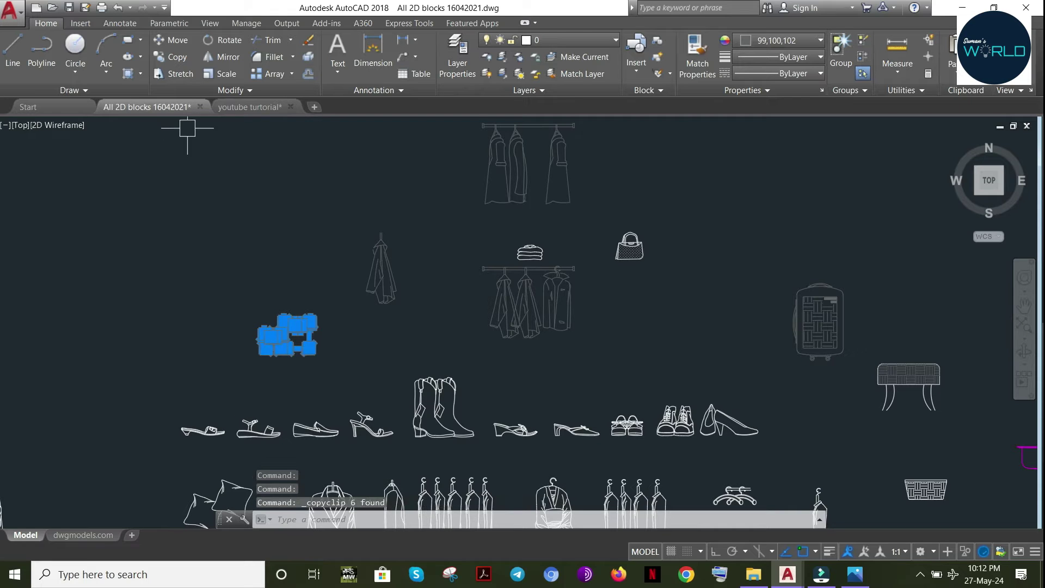
left_click(235, 112)
key("ctrl+v")
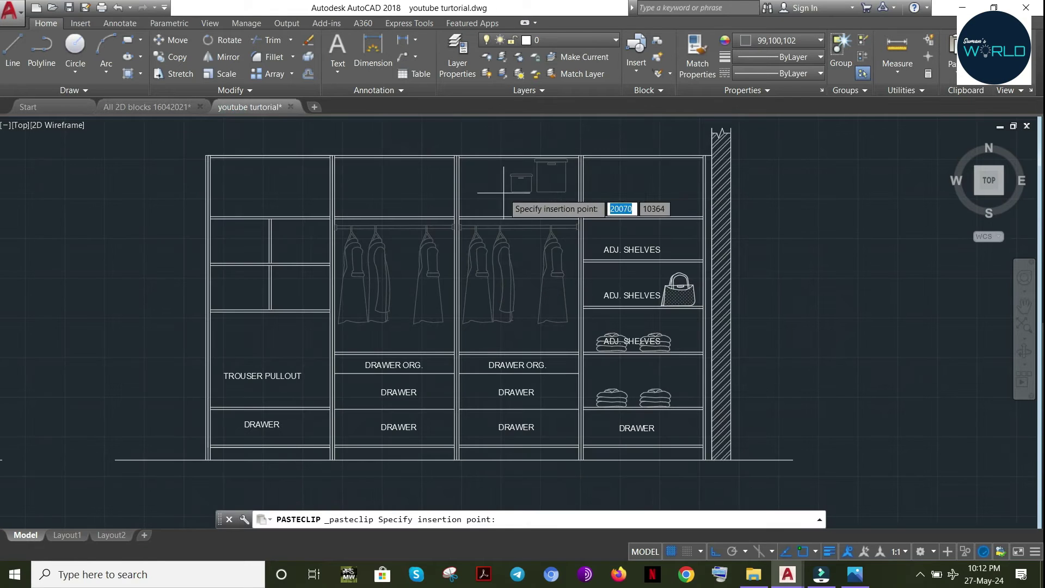
scroll(489, 208, "up", 6)
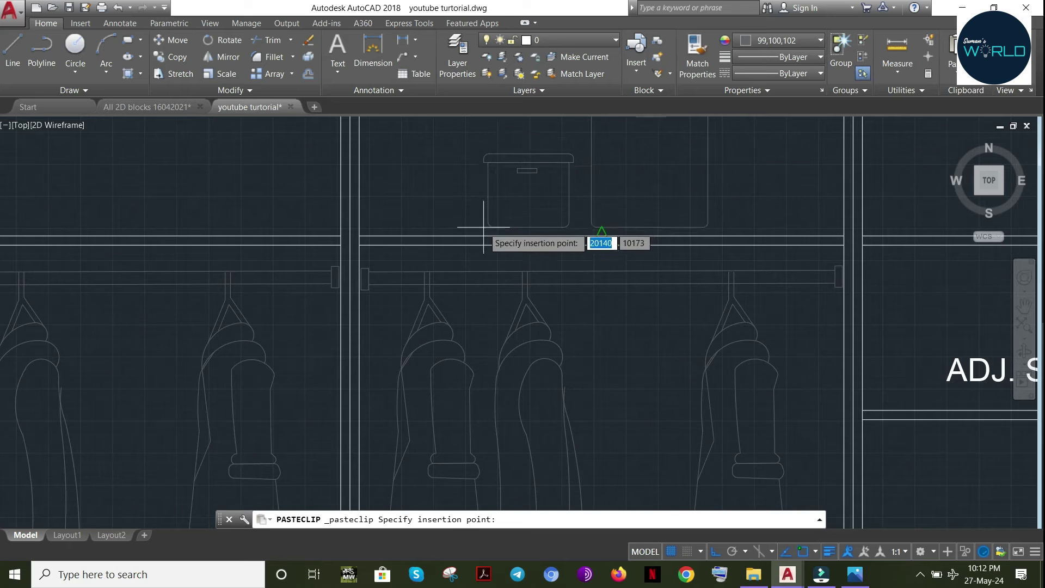
left_click(493, 225)
scroll(642, 233, "up", 4)
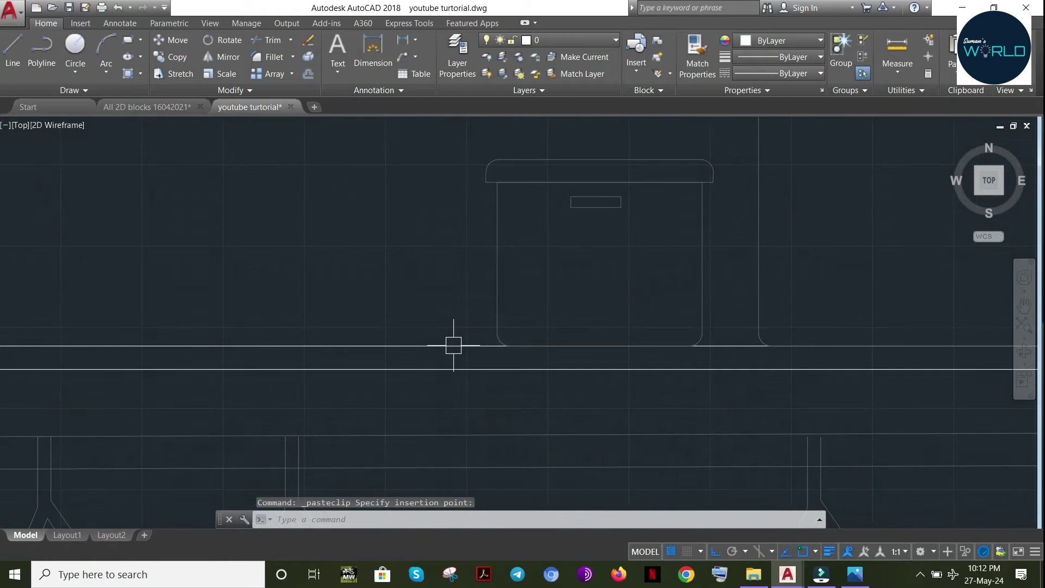
key("Escape")
Copy both storage boxes horizontally from the third bay into the top compartment of the first bay
scroll(726, 226, "down", 4)
scroll(357, 427, "down", 2)
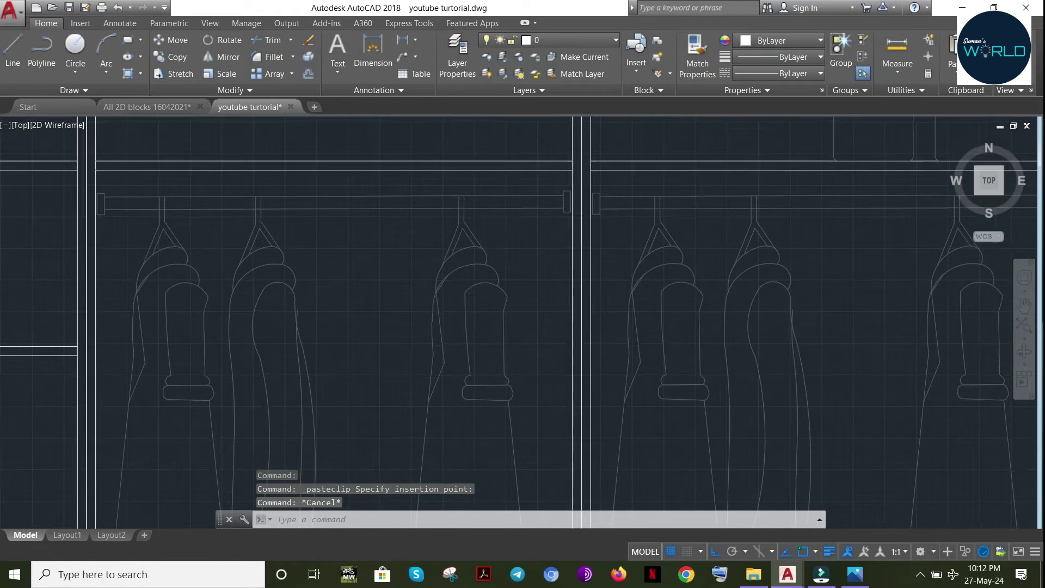
scroll(617, 348, "down", 1)
middle_click_drag(641, 318, 447, 284)
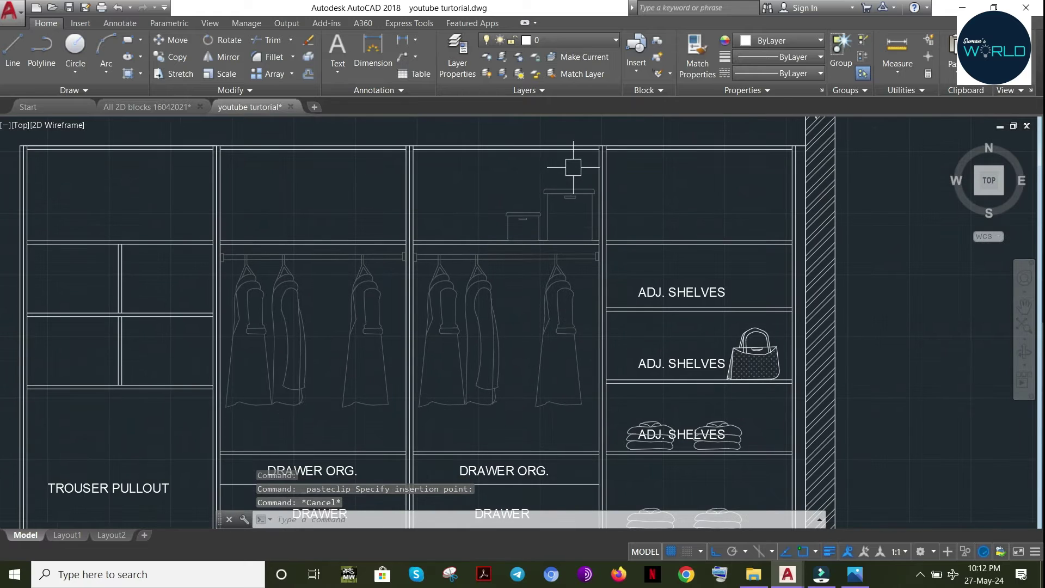
left_click(585, 174)
left_click(484, 199)
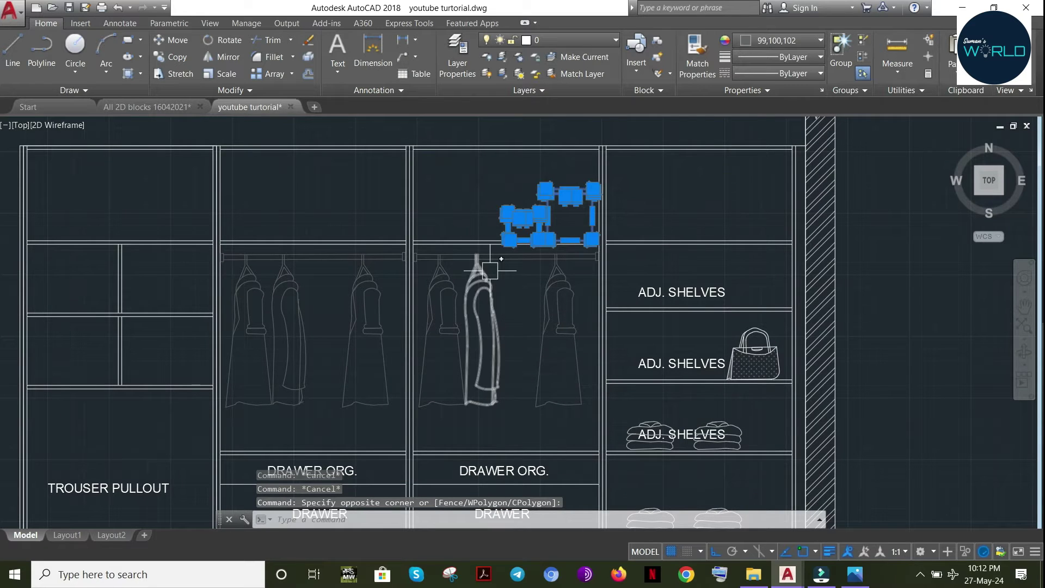
type("CO")
key("Return")
left_click(564, 129)
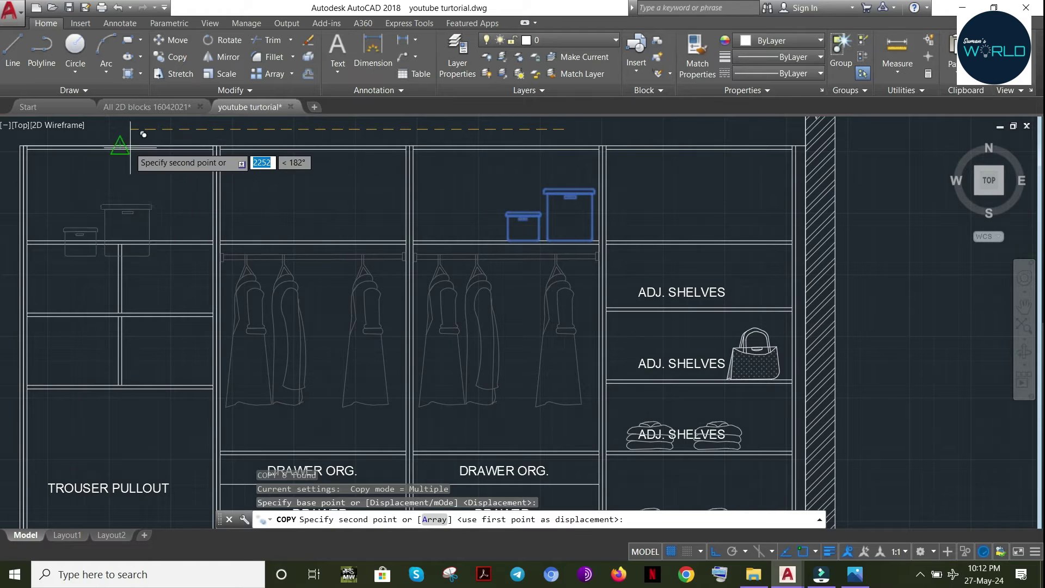
middle_click_drag(139, 150, 345, 173)
left_click(326, 151)
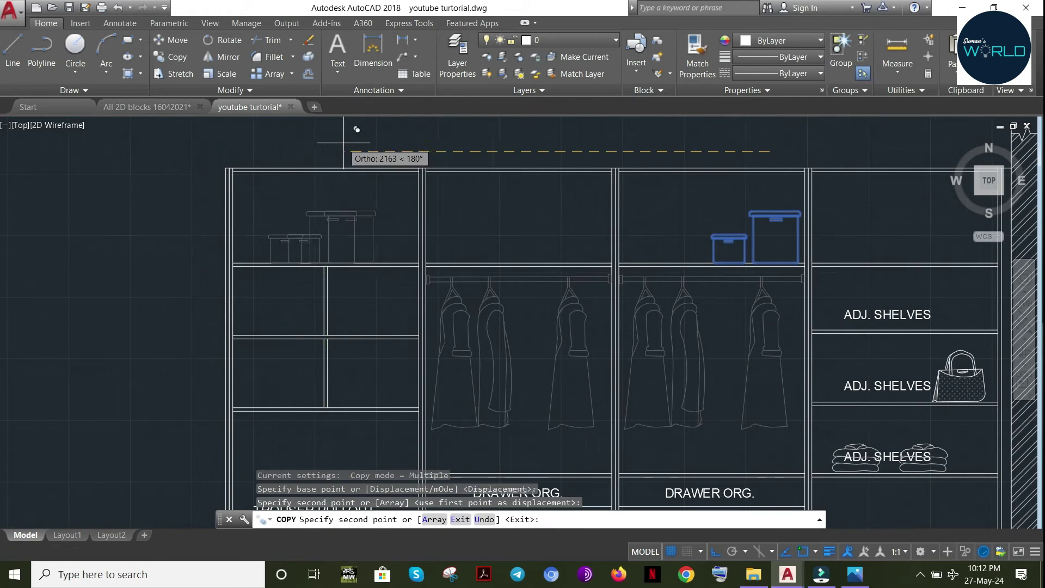
key("Escape")
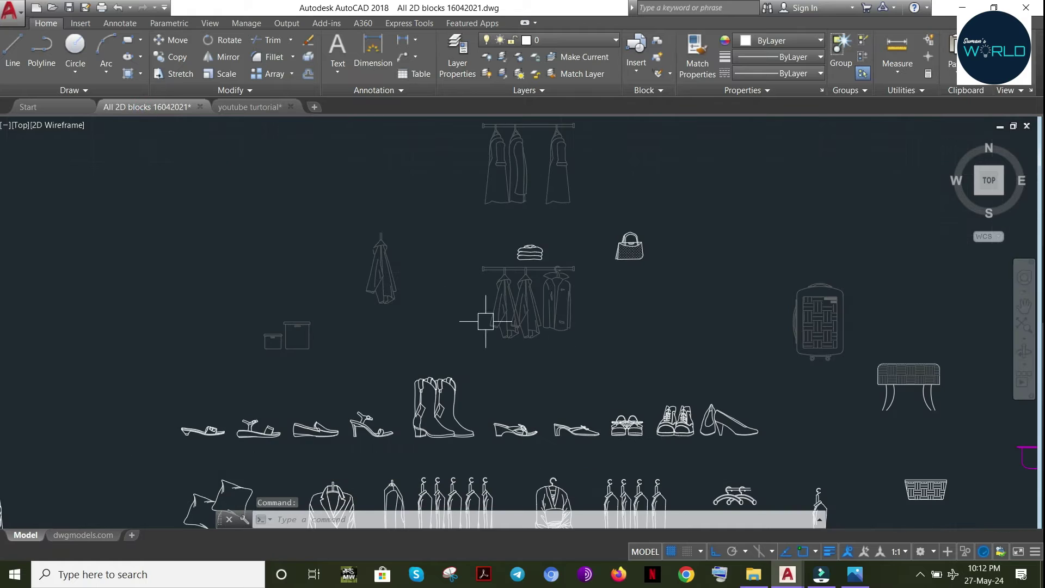
Copy the hanging trousers from the All 2D blocks drawing to the clipboard and return to the youtube turtorial drawing
middle_click_drag(520, 415, 462, 227)
mouse_move(483, 361)
middle_mouse_down()
mouse_move(493, 198)
mouse_move(541, 118)
middle_mouse_up()
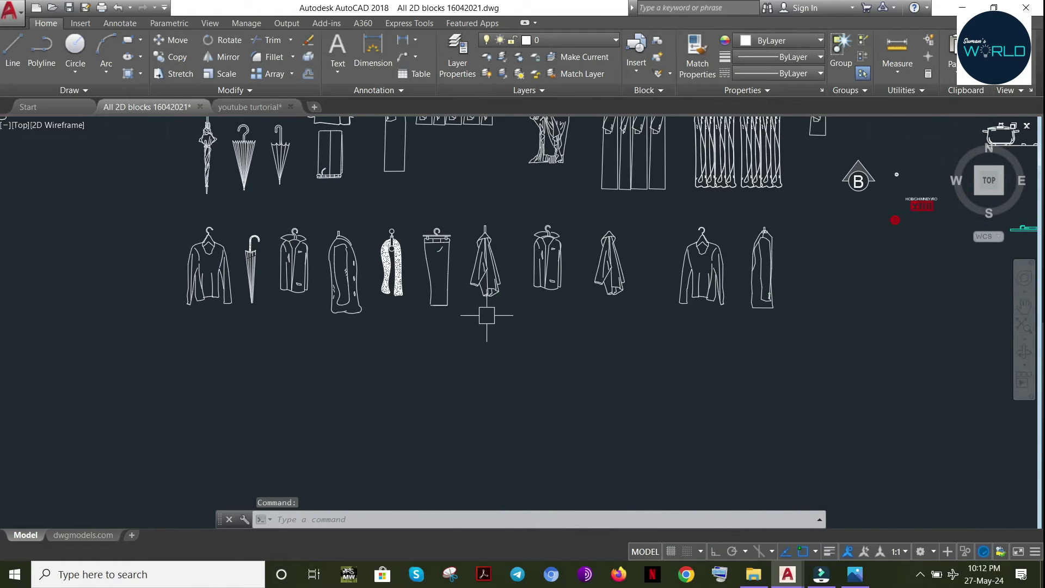
middle_click_drag(474, 286, 477, 326)
left_click(456, 260)
left_click(424, 371)
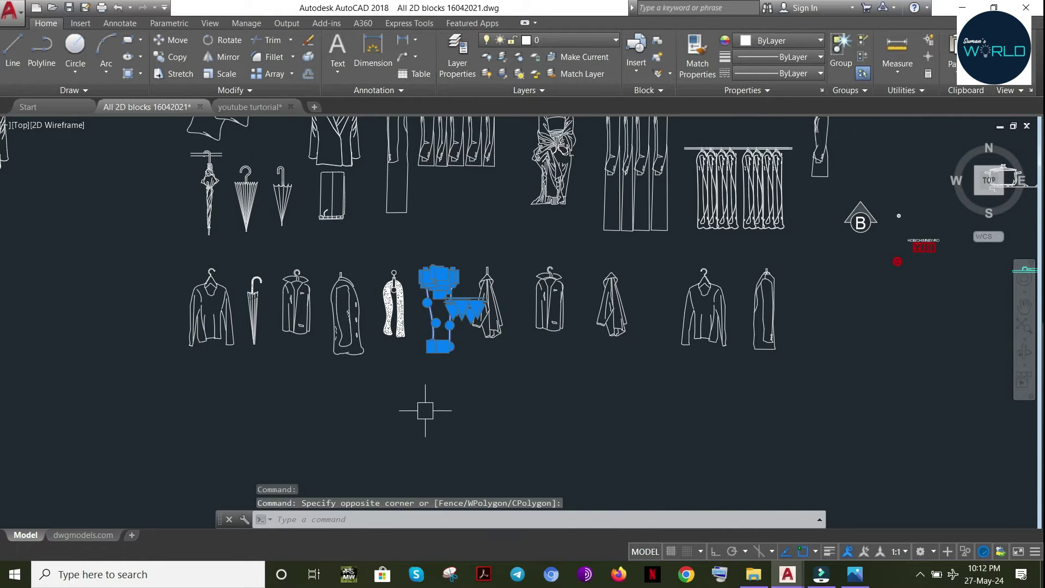
key("ctrl+c")
middle_click_drag(598, 264, 501, 361)
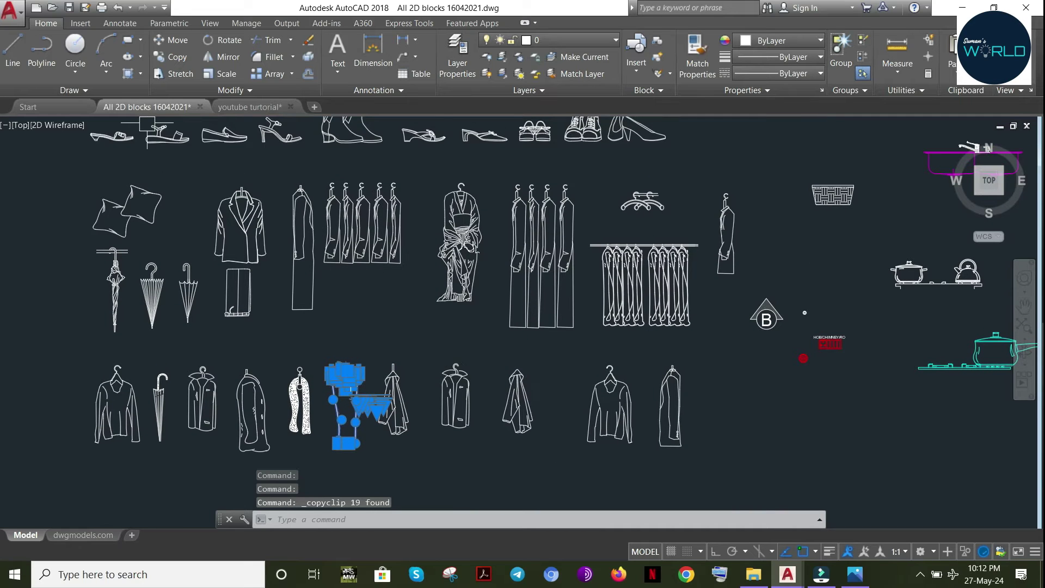
left_click(236, 107)
Draw a rectangle about 944 wide across the full width of the trouser pullout compartment, at its upper panel
middle_click_drag(338, 354, 271, 247)
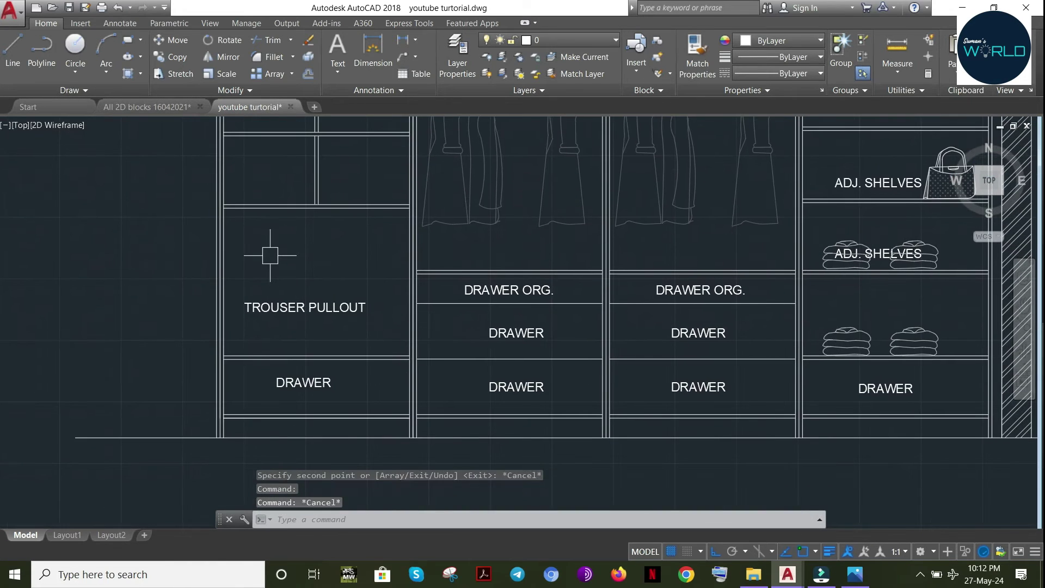
type("C")
key("Return")
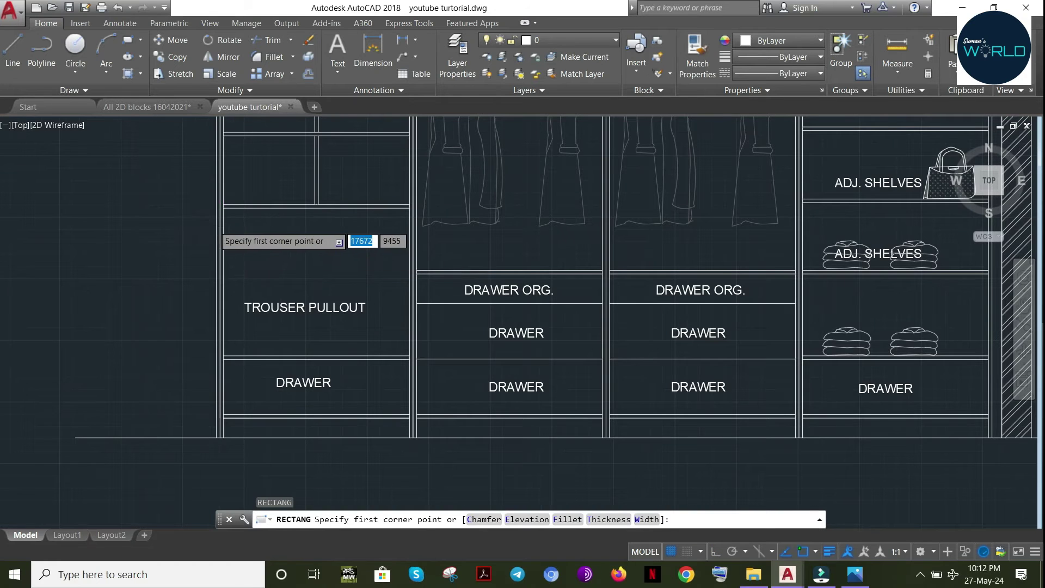
scroll(234, 231, "up", 4)
scroll(234, 231, "down", 2)
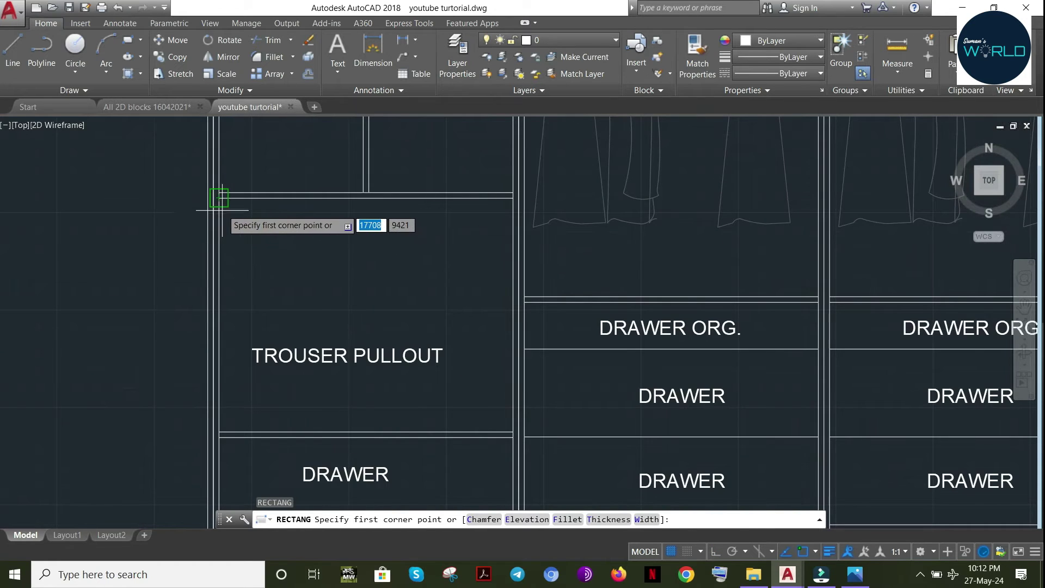
left_click(219, 213)
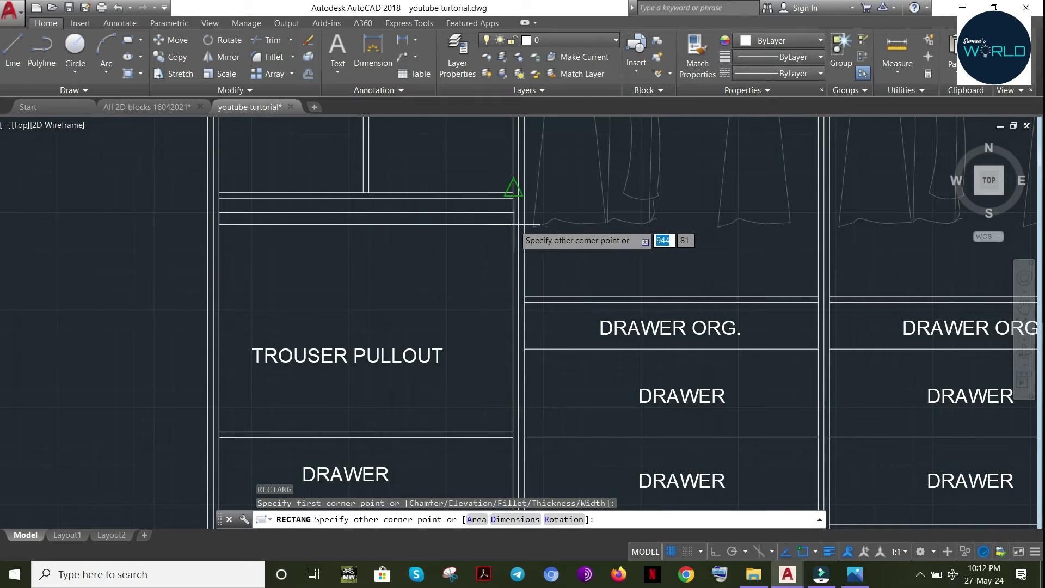
left_click(512, 190)
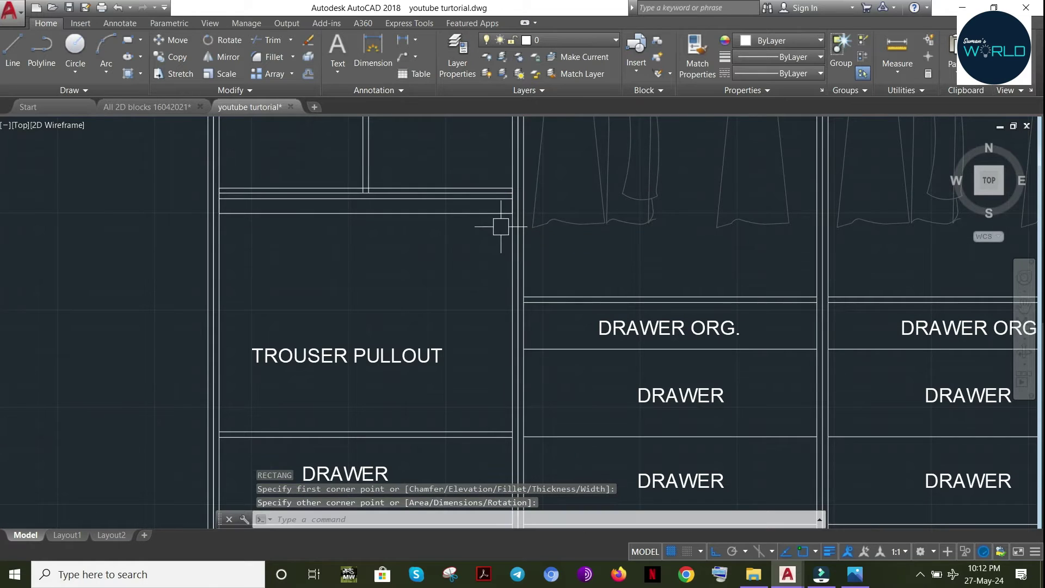
Stretch the rectangle's upper edge down 120 to form a thin rail below the compartment's upper panel
left_click(401, 200)
left_click(366, 188)
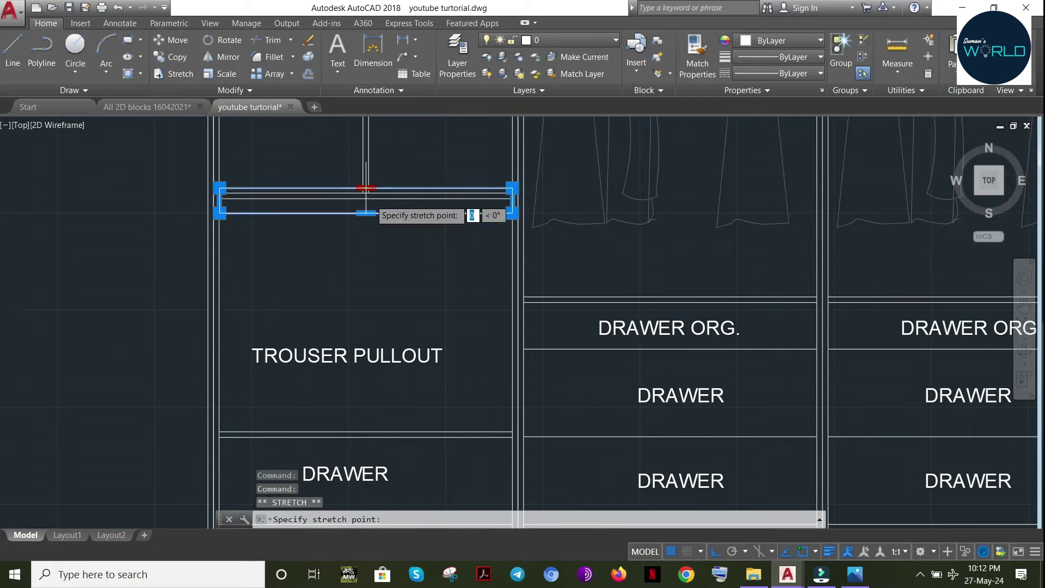
scroll(373, 214, "up", 2)
scroll(369, 231, "down", 1)
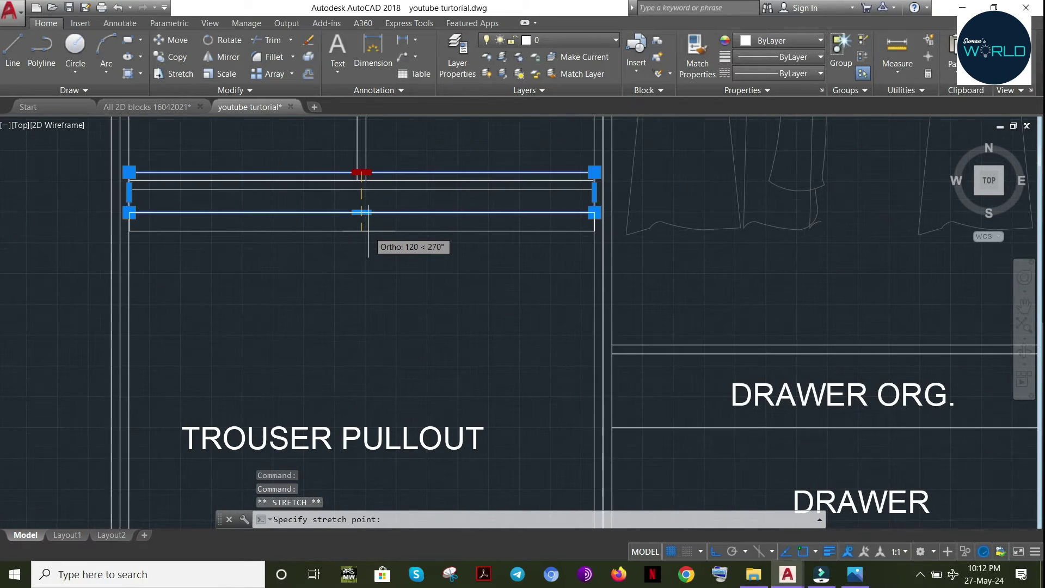
left_click(368, 231)
scroll(380, 241, "down", 1)
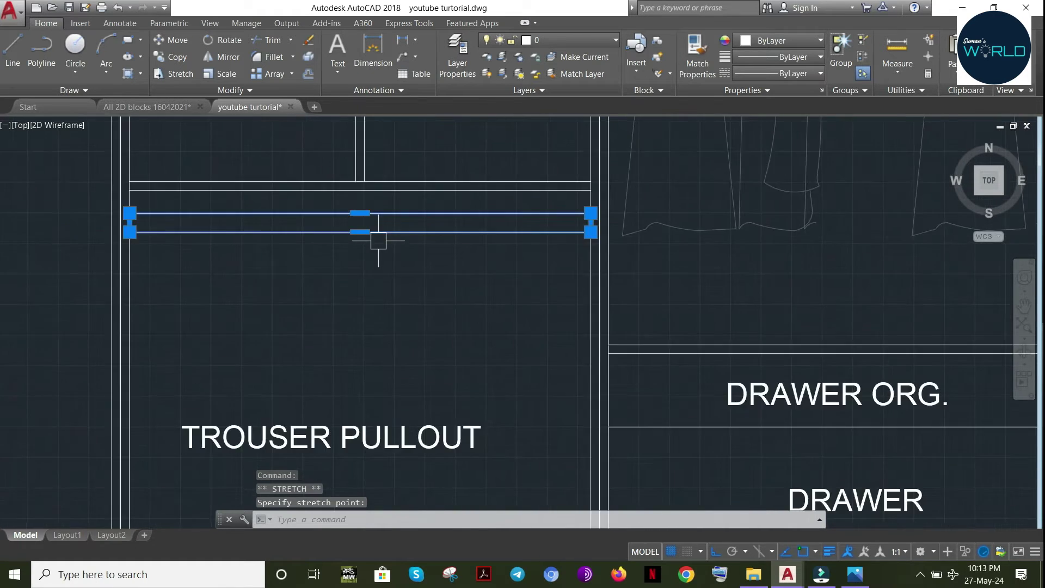
scroll(351, 226, "down", 3)
scroll(358, 227, "up", 3)
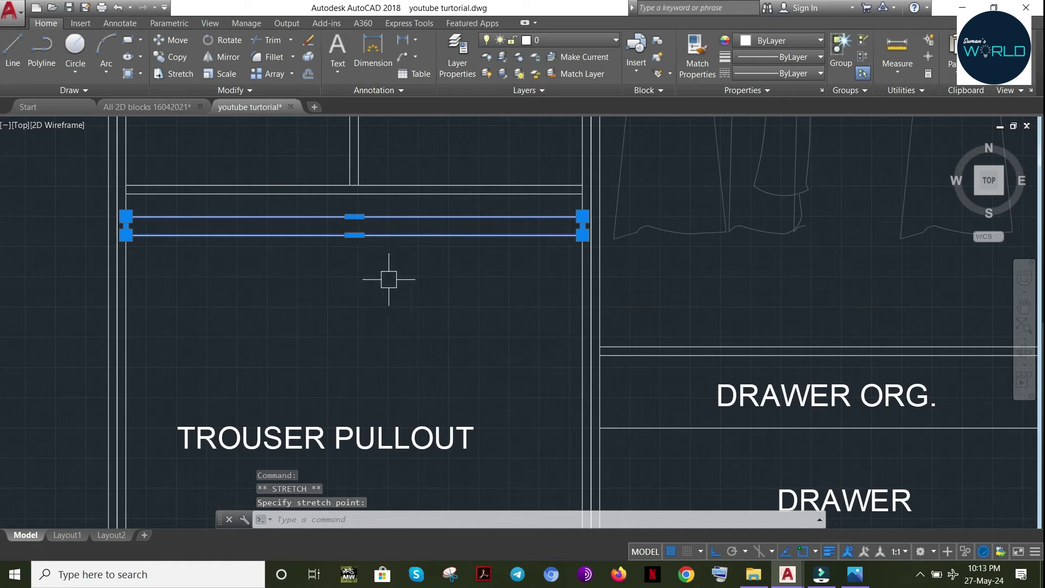
key("Escape")
Paste the trousers outside the wardrobe, beside the first bay, and delete their hanger and clips
key("ctrl+v")
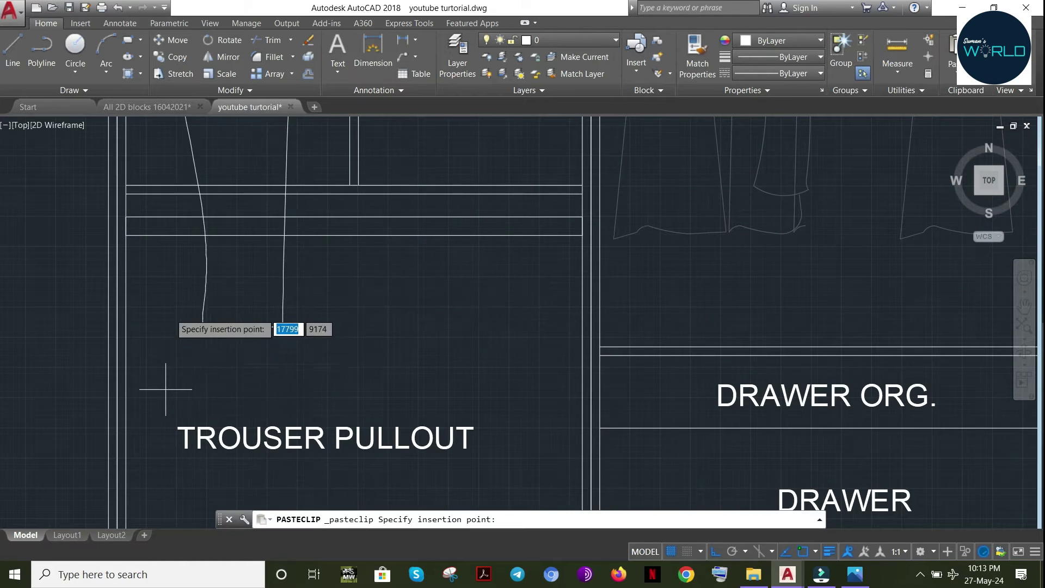
middle_click_drag(179, 524, 707, 426)
left_click(155, 452)
key("Escape")
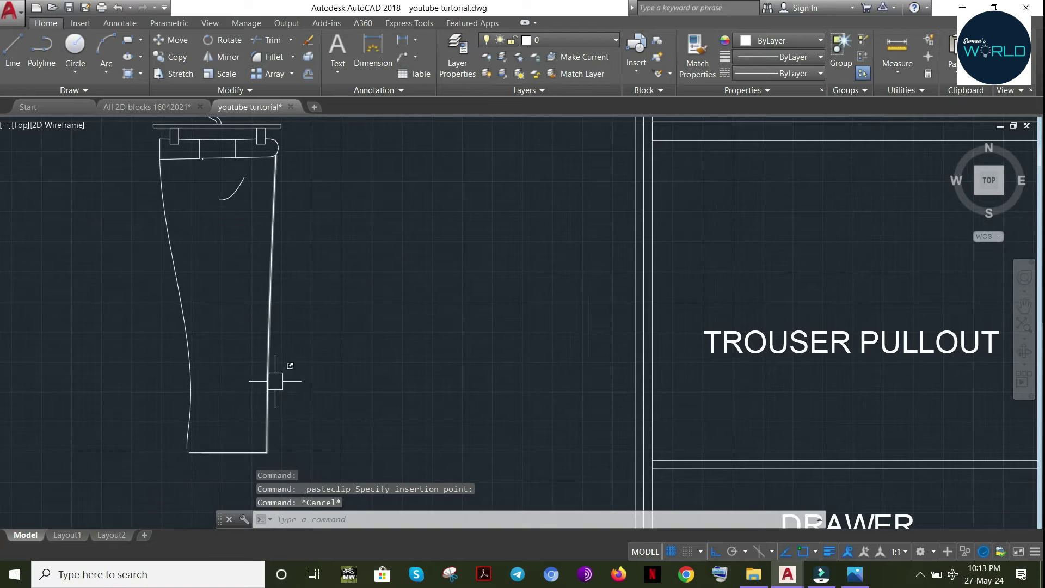
middle_click_drag(403, 287, 521, 419)
key("Escape")
left_click(444, 177)
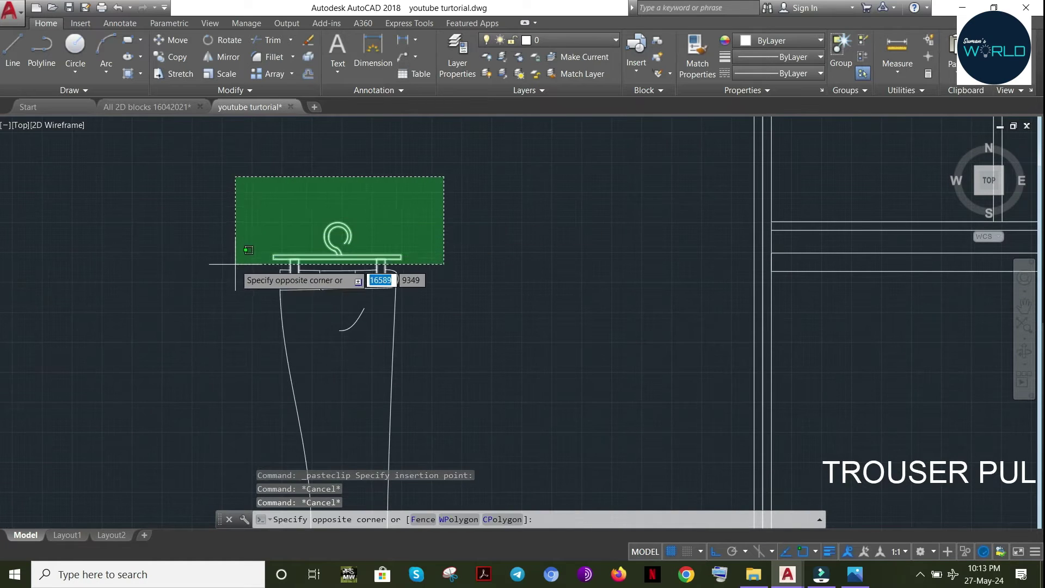
left_click(236, 263)
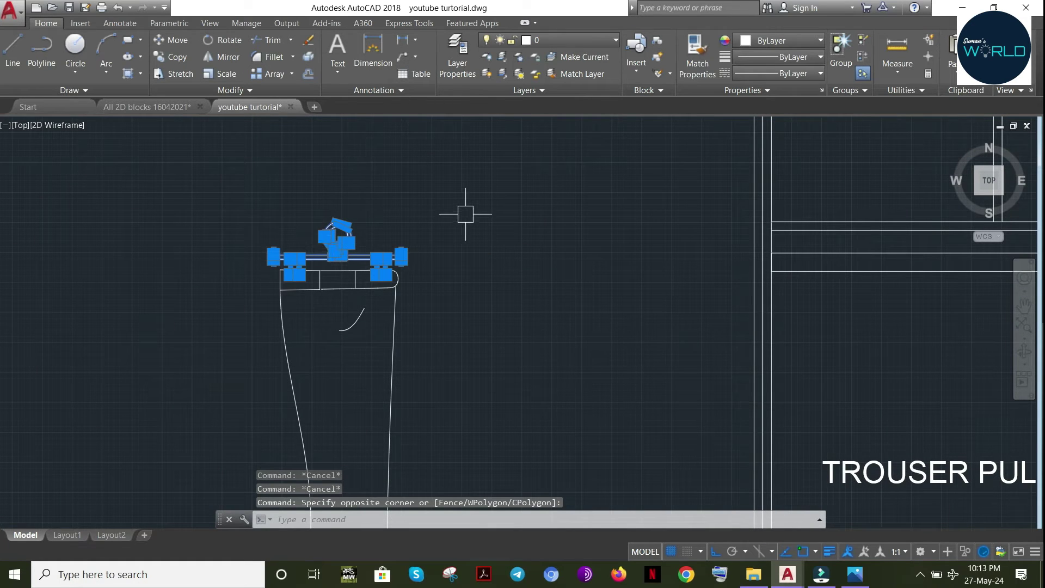
key("Delete")
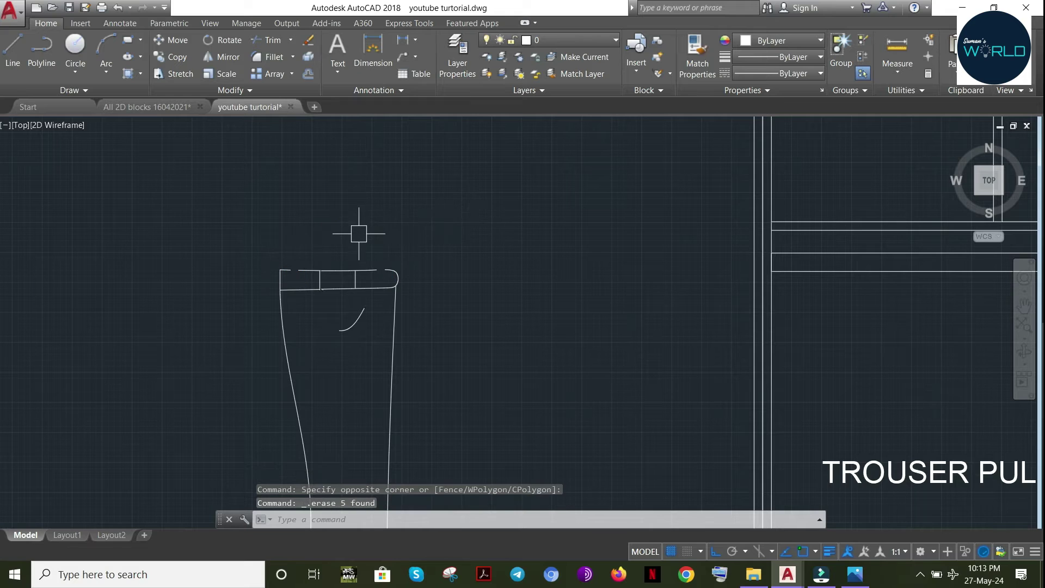
Give the trousers colour 199,200,202 and the hidden linetype, and group them
left_click(426, 240)
middle_click_drag(227, 426, 290, 289)
left_click(256, 488)
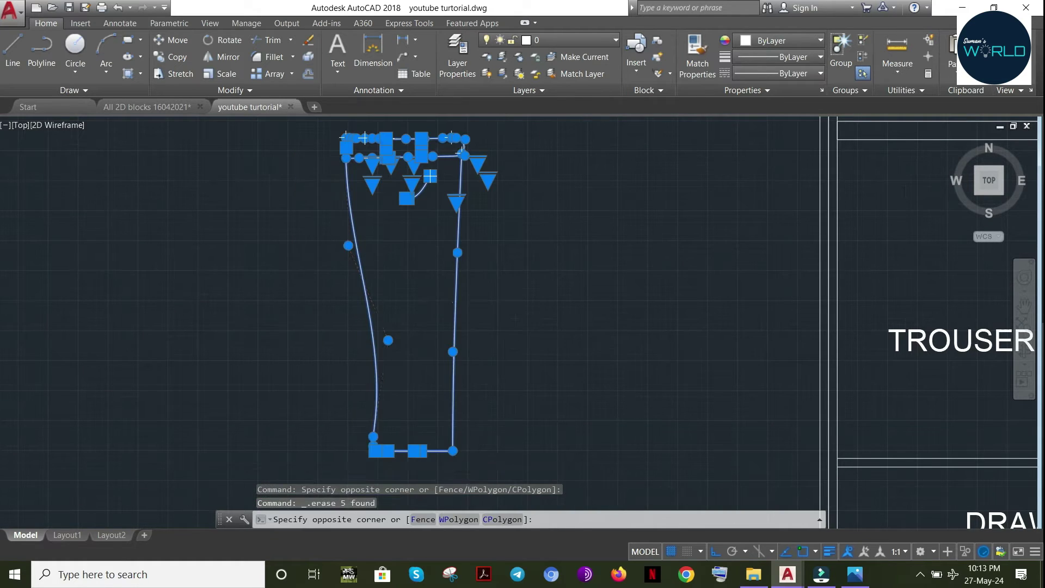
left_click(768, 43)
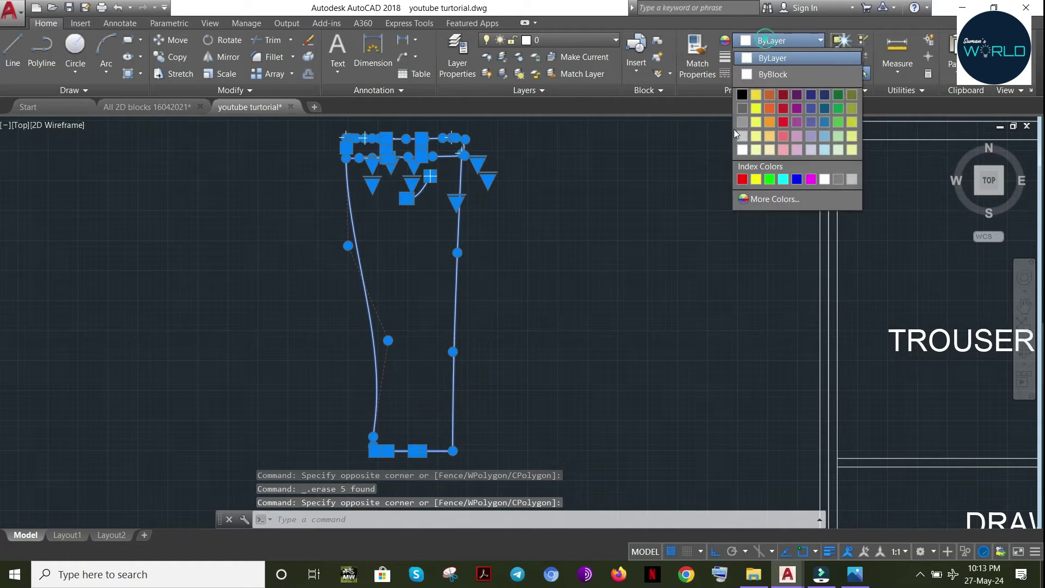
left_click(743, 97)
left_click(763, 72)
left_click(760, 155)
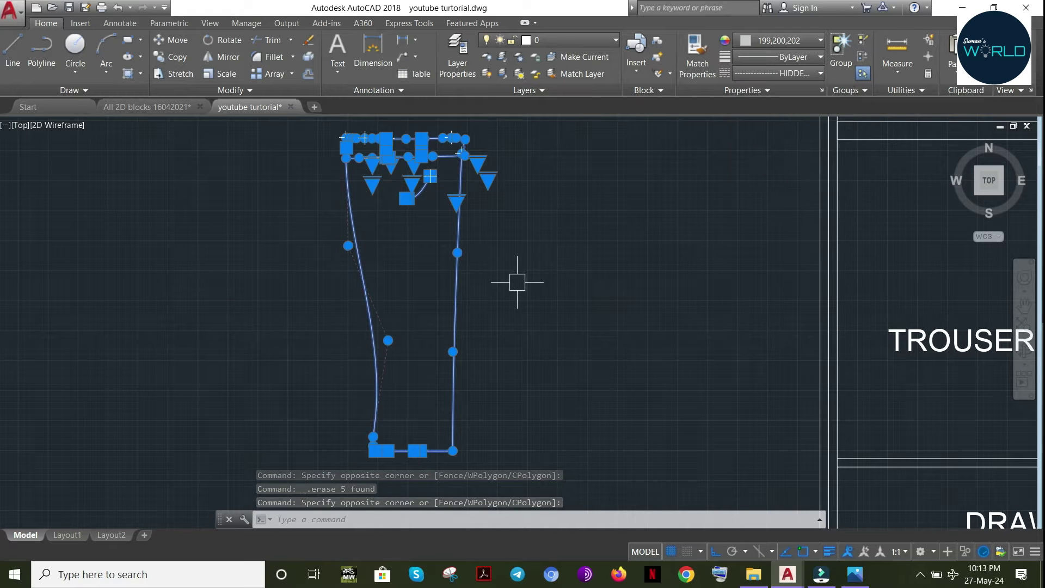
key("Return")
Move the grouped trousers into the trouser pullout compartment, near its left end with the waistband at the rail, and select them
middle_click_drag(428, 175, 127, 249)
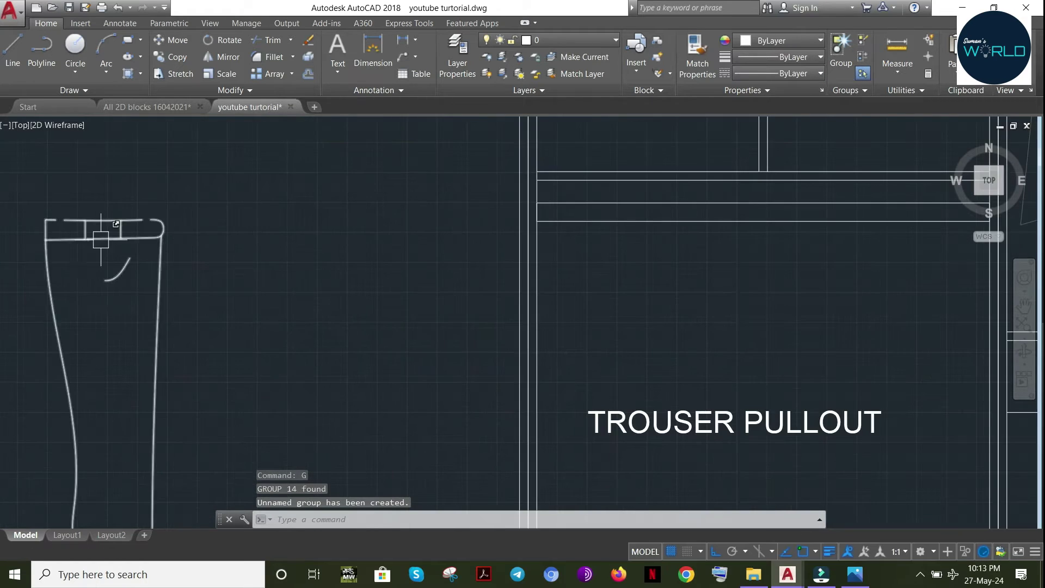
left_click_drag(92, 237, 615, 240)
left_click(631, 246)
left_click(557, 312)
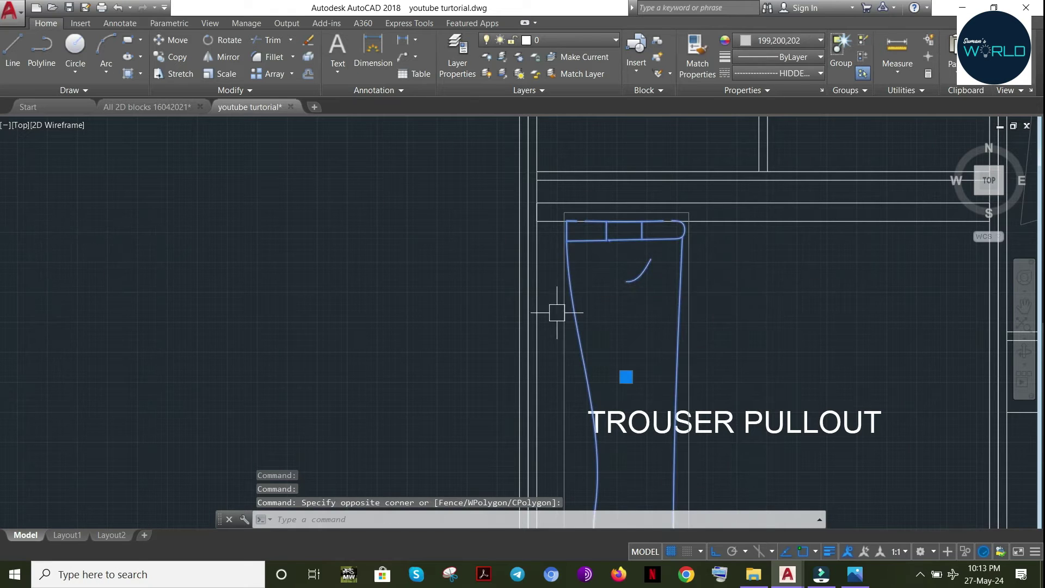
Copy the grouped trousers horizontally to place a second pair just right of the first in the trouser pullout compartment
type("CO")
key("Return")
left_click(138, 279)
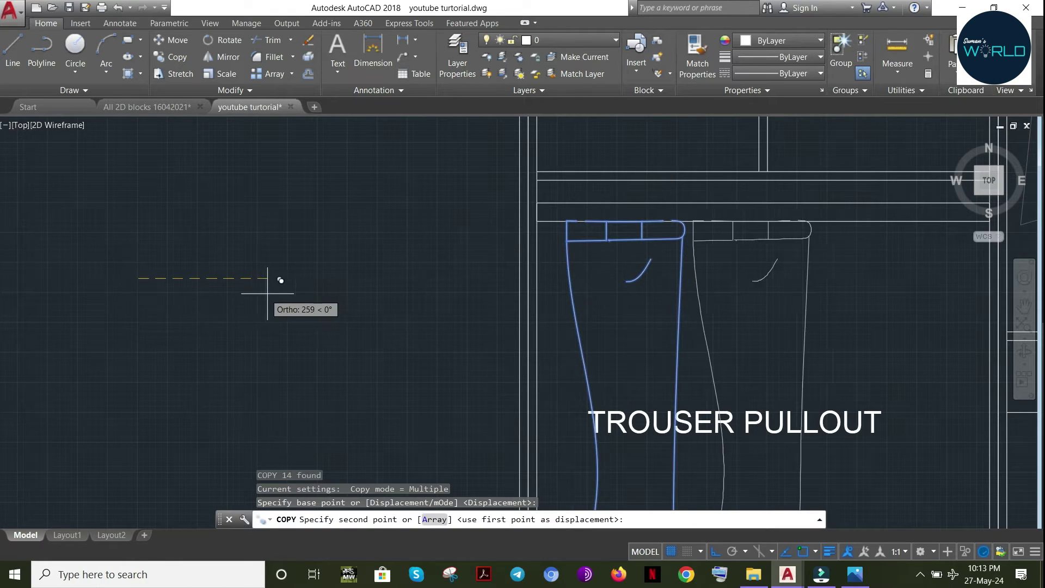
left_click(280, 287)
key("Escape")
scroll(537, 334, "down", 3)
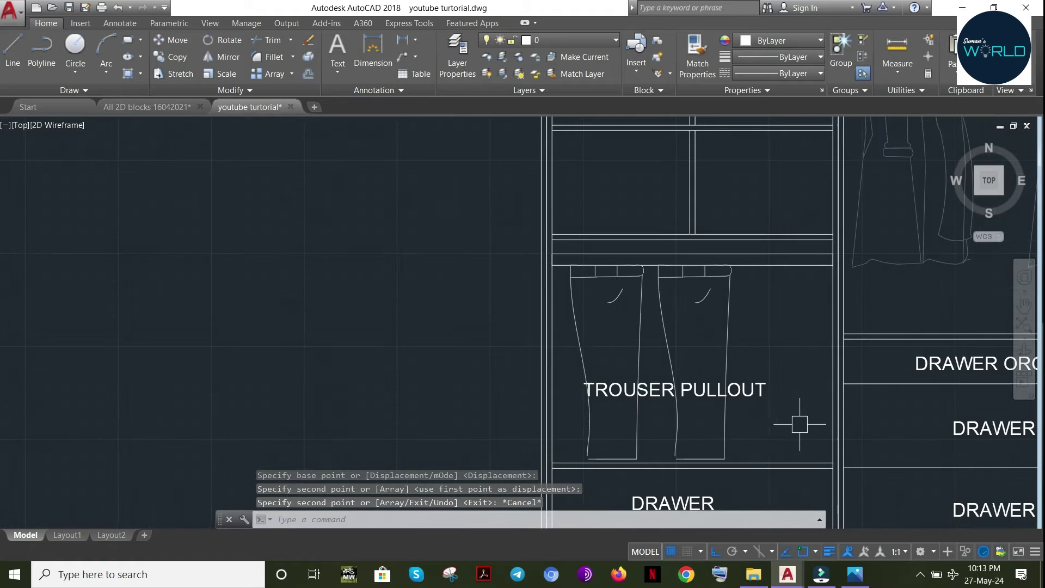
middle_click_drag(801, 423, 514, 346)
scroll(476, 334, "down", 2)
middle_click_drag(783, 423, 612, 423)
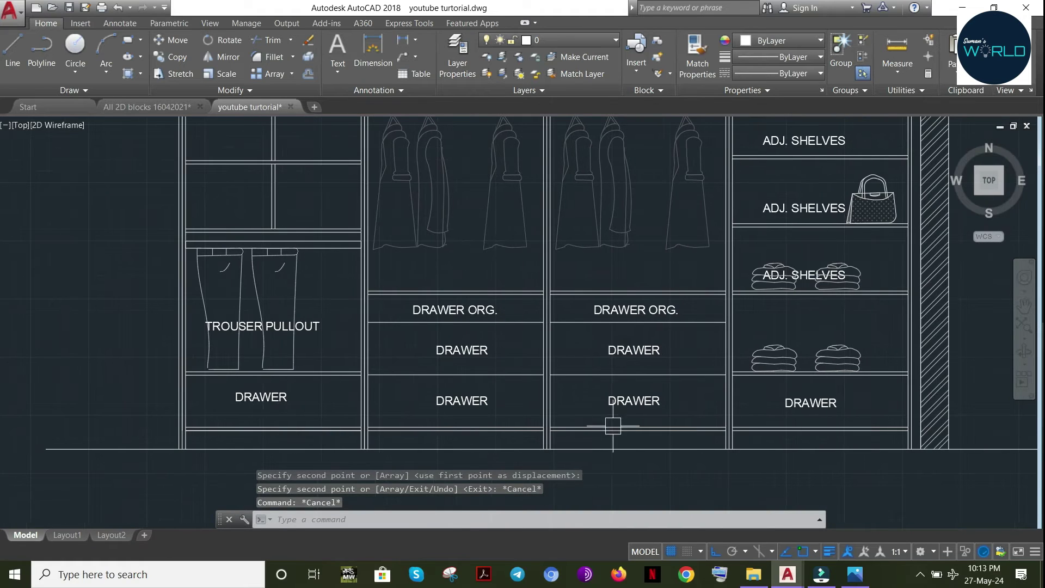
scroll(281, 289, "up", 2)
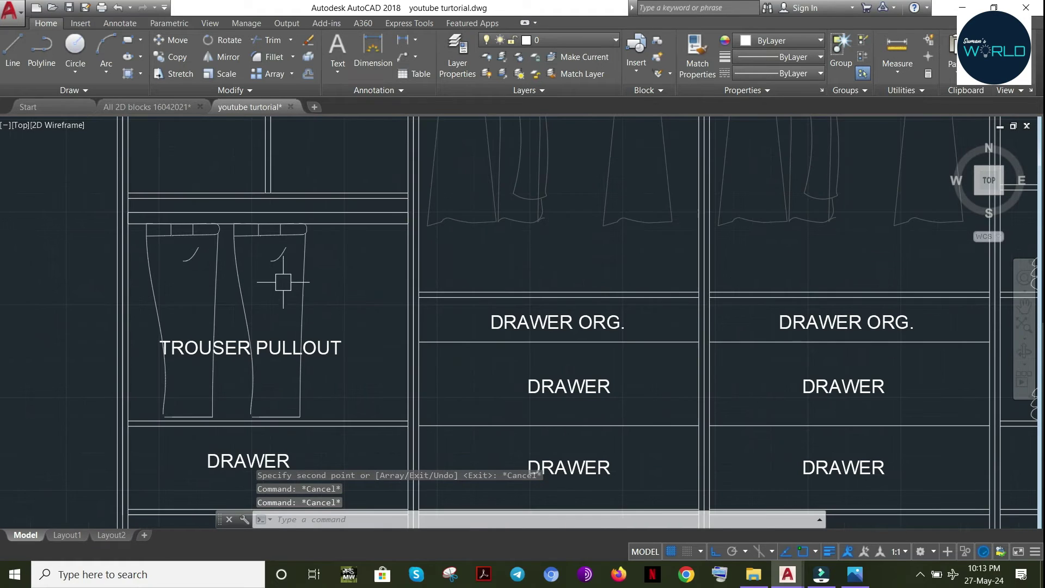
left_click(302, 260)
key("Return")
left_click(270, 289)
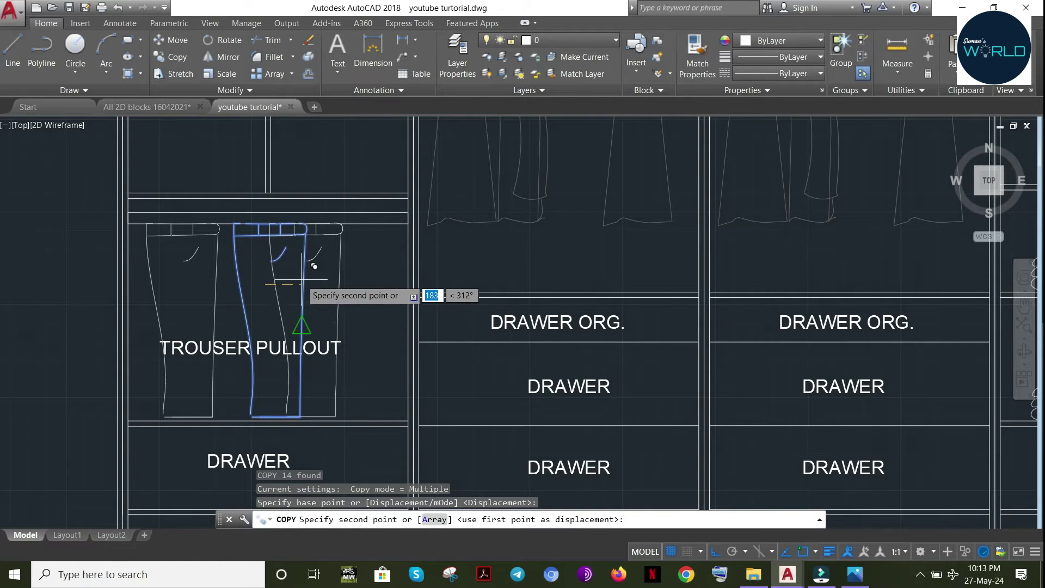
key("Escape")
Give the thin rail above the trousers colour 199,200,202 and the HIDDEN2 linetype
left_click(407, 223)
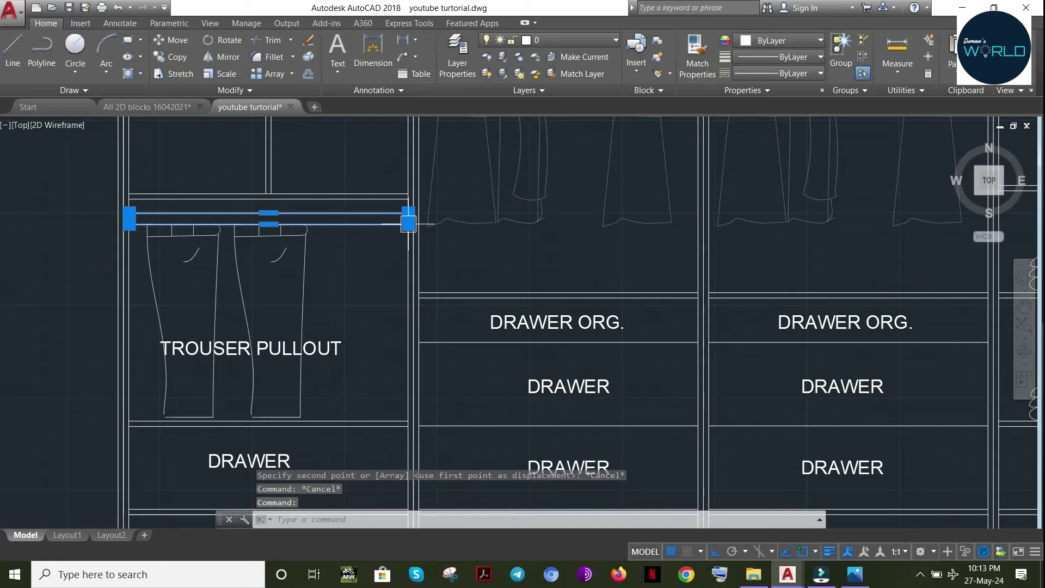
left_click(744, 40)
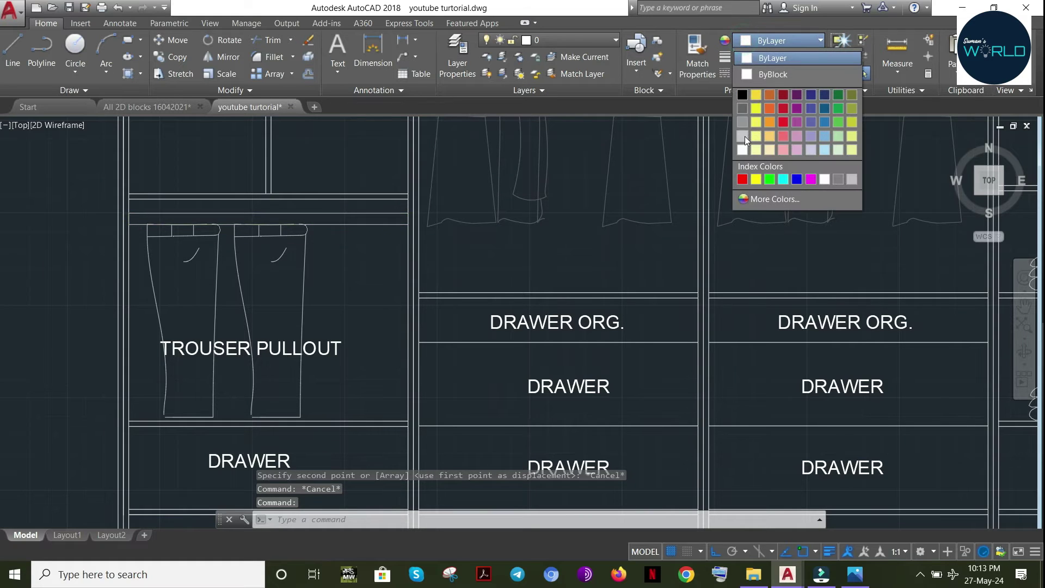
left_click(744, 136)
left_click(759, 73)
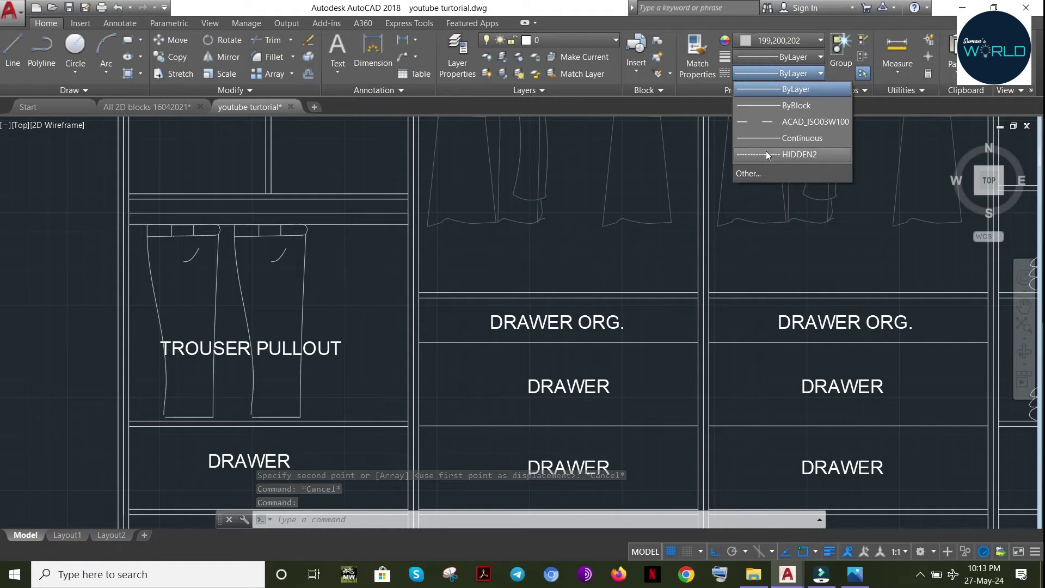
left_click(767, 152)
key("Escape")
scroll(310, 399, "down", 4)
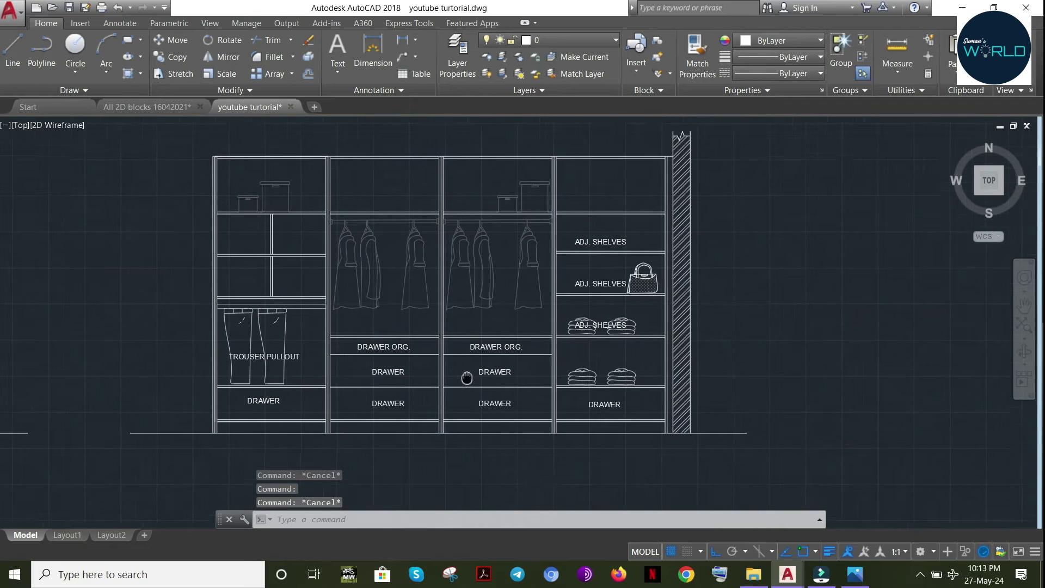
Switch to the All 2D blocks 16042021 drawing and examine the blocks around the suitcase, shoes and upholstered stool
left_click(153, 106)
middle_click_drag(863, 330, 352, 409)
key("Escape")
middle_click_drag(472, 250, 531, 423)
middle_click_drag(338, 309, 558, 298)
scroll(557, 299, "up", 4)
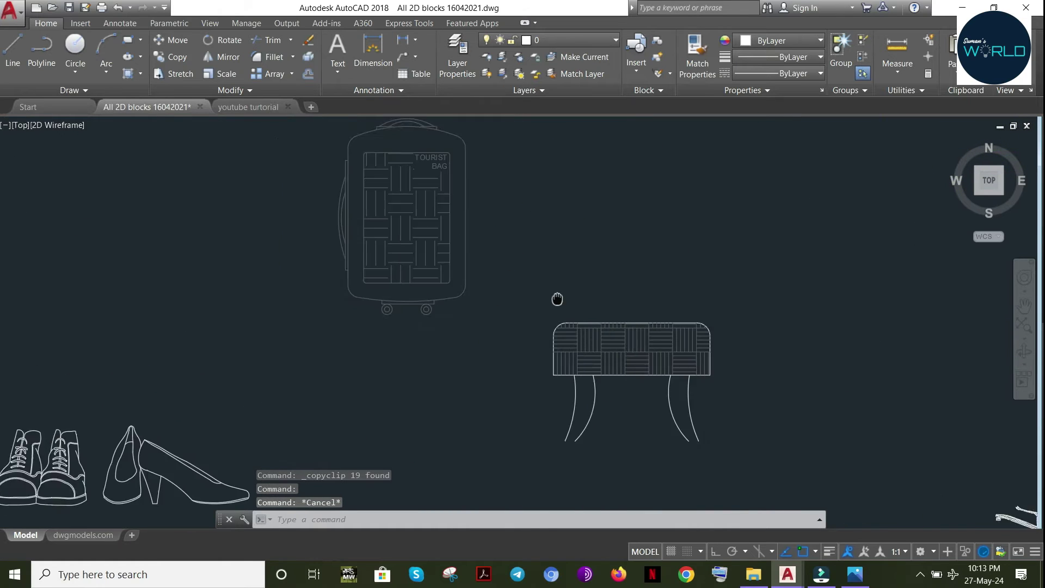
scroll(560, 298, "up", 2)
scroll(561, 487, "down", 5)
scroll(561, 487, "up", 4)
scroll(590, 304, "down", 6)
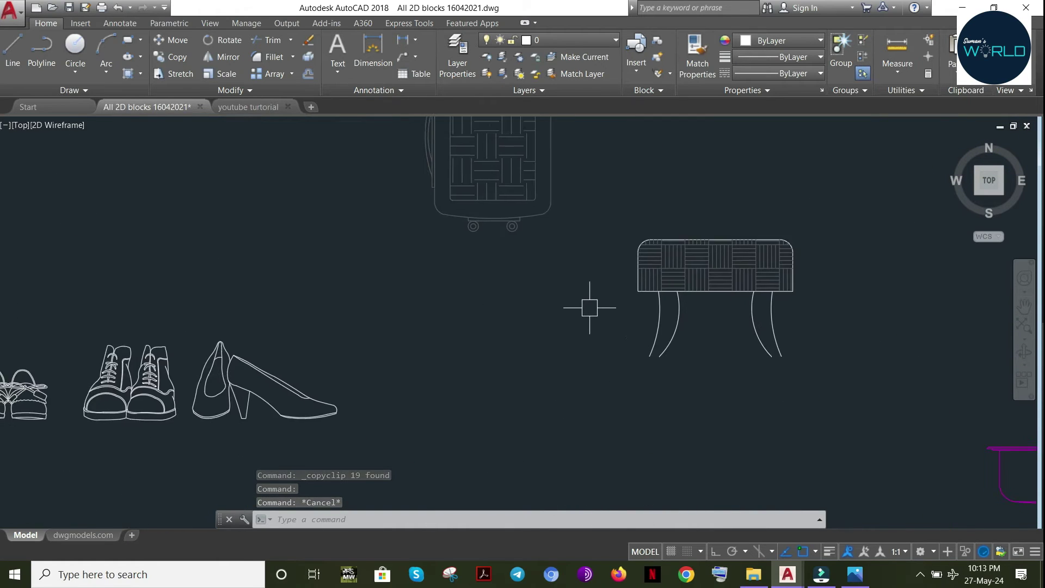
Switch from the 2D blocks drawing to the "youtube turtorial" drawing and bring the wardrobe's internal elevation into view
mouse_move(416, 352)
middle_mouse_down()
mouse_move(513, 188)
mouse_move(416, 262)
middle_mouse_up()
key("Escape")
key("Escape")
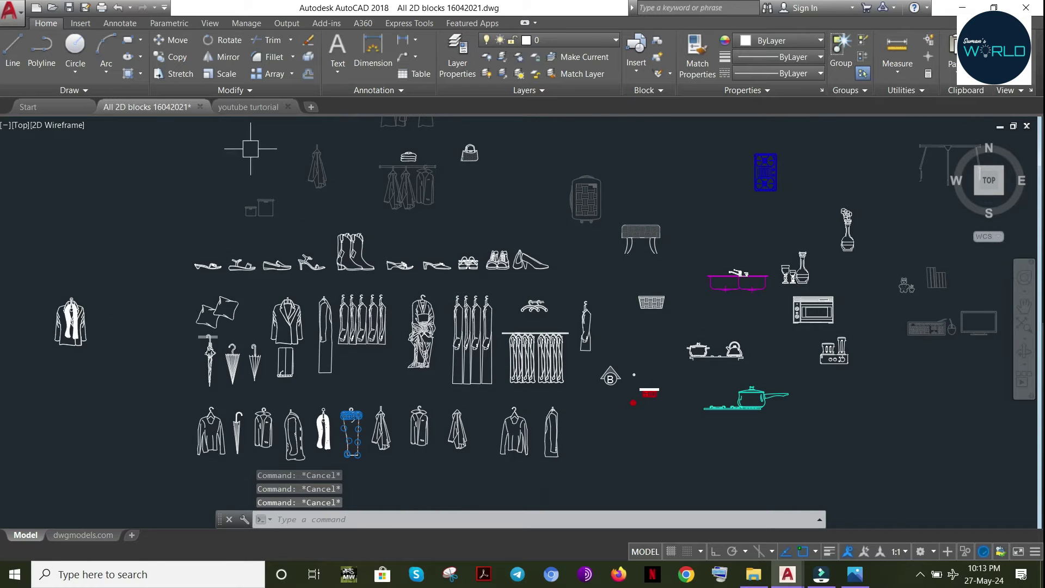
left_click(231, 108)
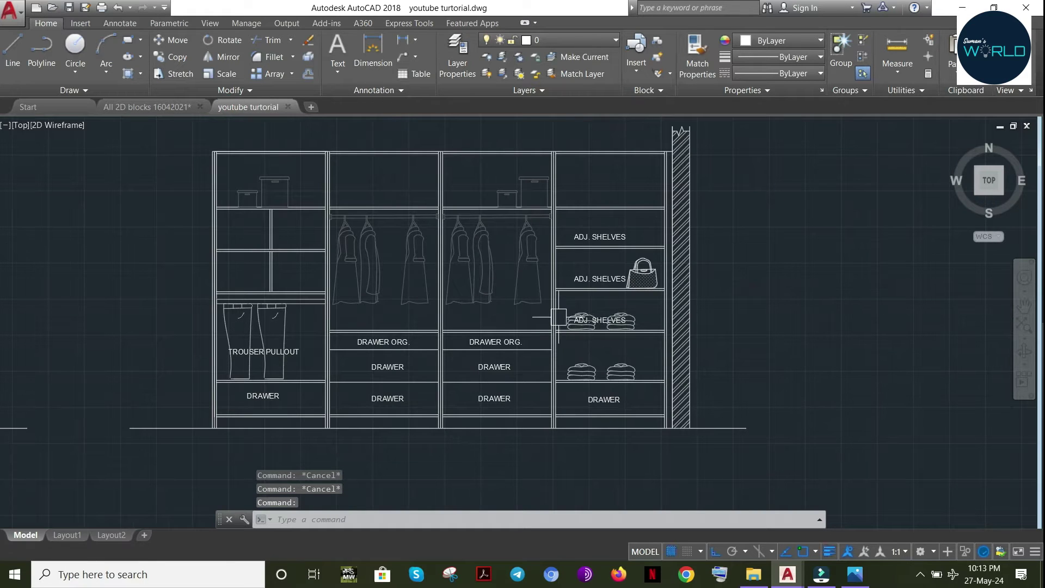
middle_click_drag(806, 335, 818, 343)
key("Escape")
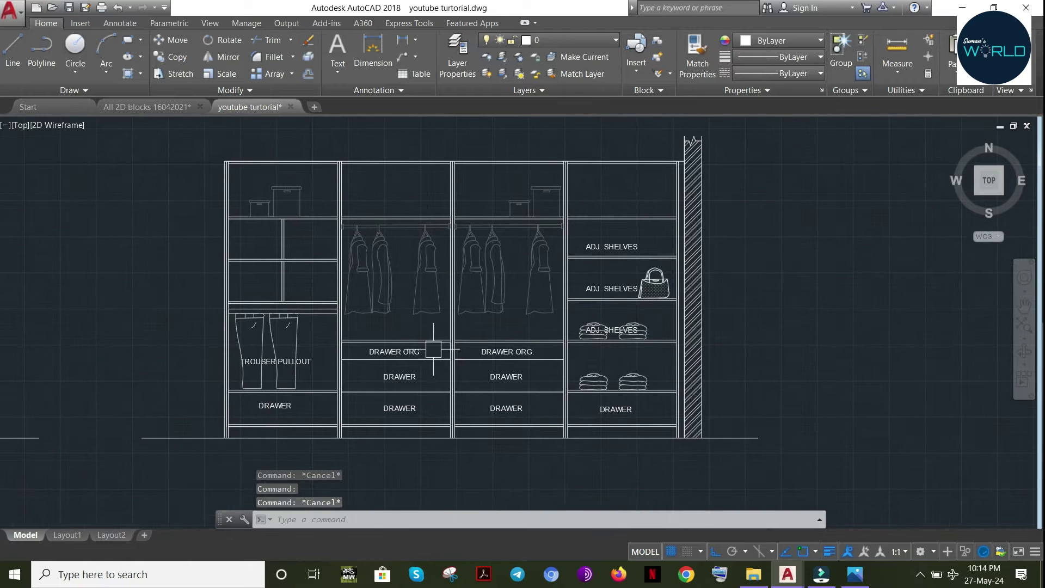
middle_click_drag(472, 380, 476, 341)
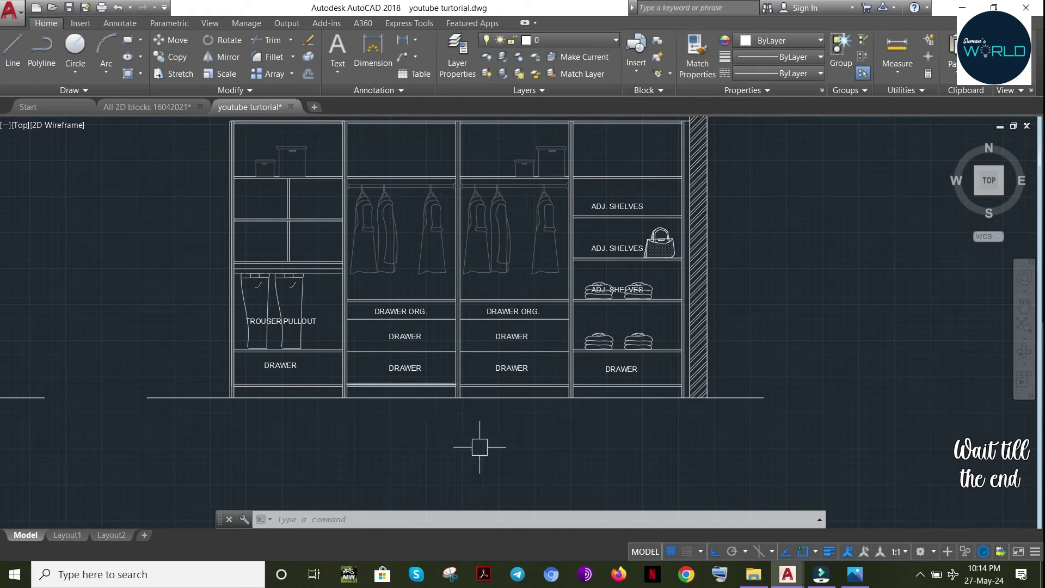
left_click(921, 576)
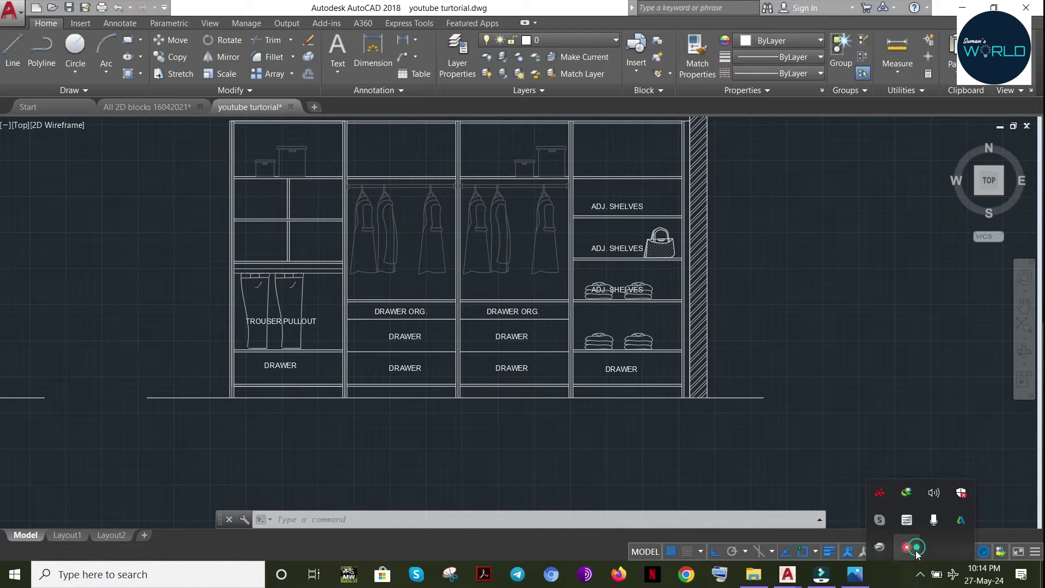
right_click(917, 548)
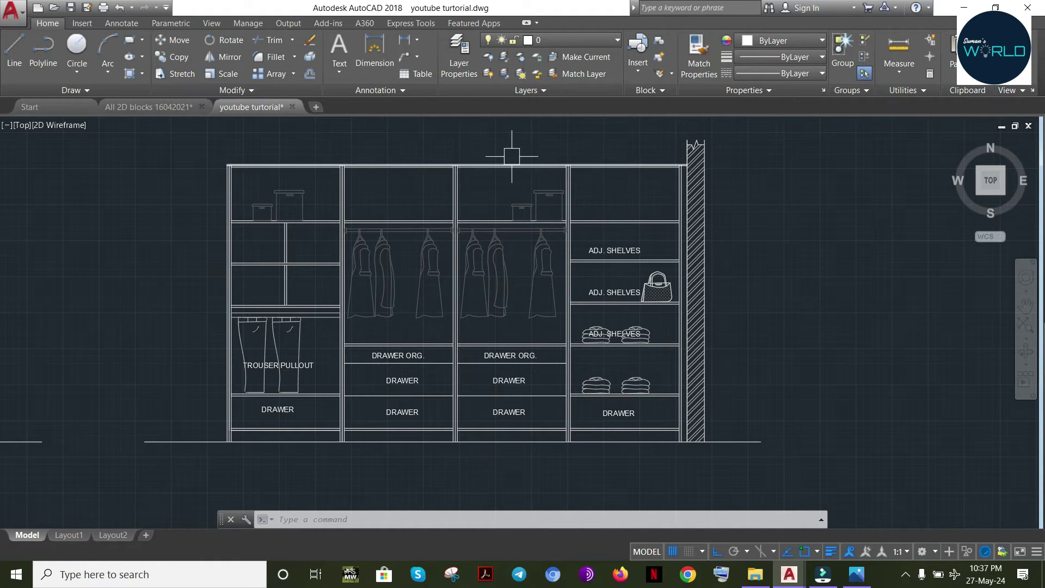
key("Escape")
key("Escape")
key("Return")
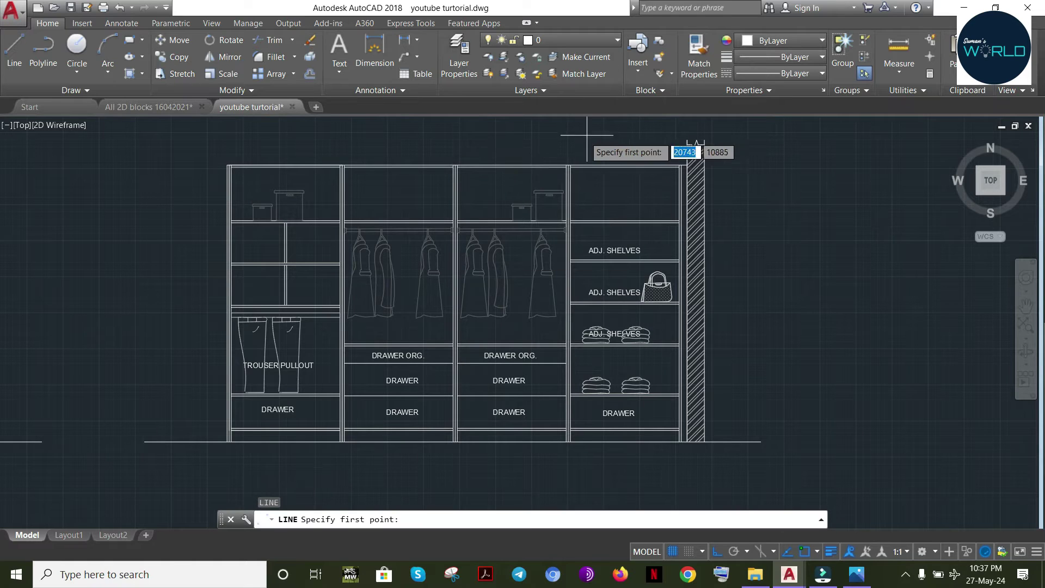
key("Escape")
type("L")
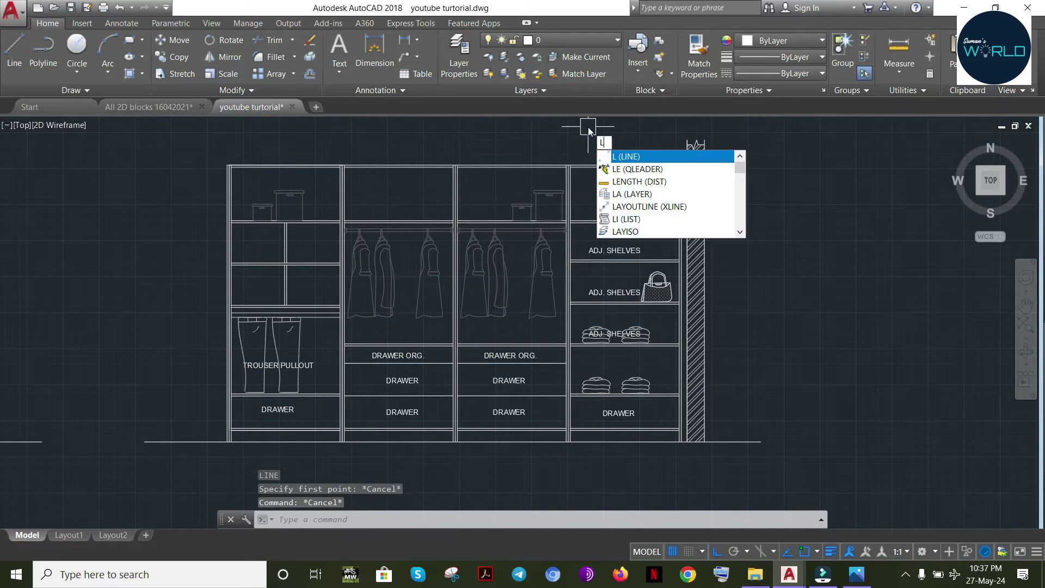
key("Escape")
Draw a QLEADER section line without text, its arrow above the wardrobe, running vertically through the third bay to below the floor line
type("QLEADER")
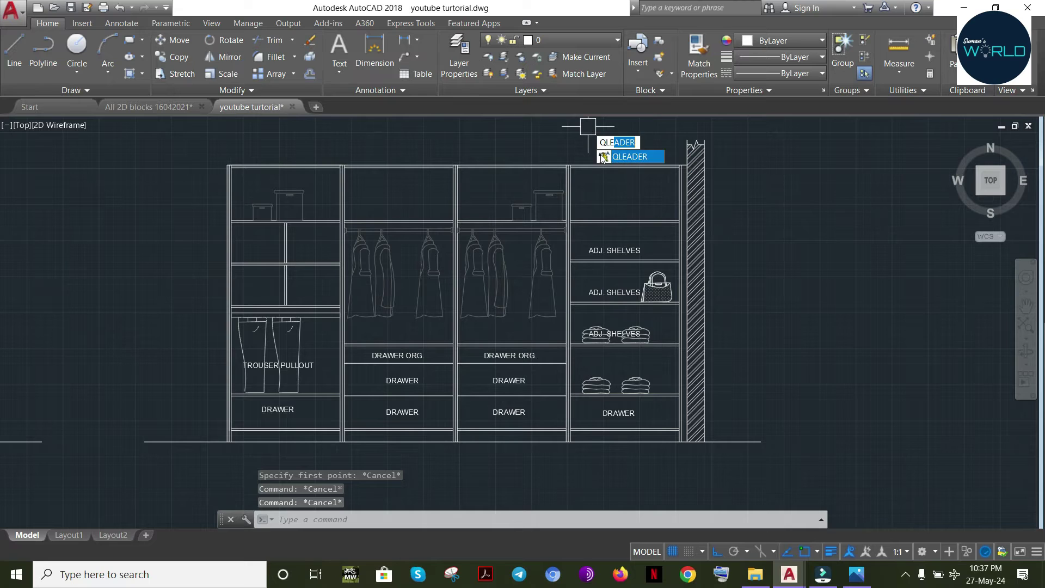
key("Return")
left_click(575, 129)
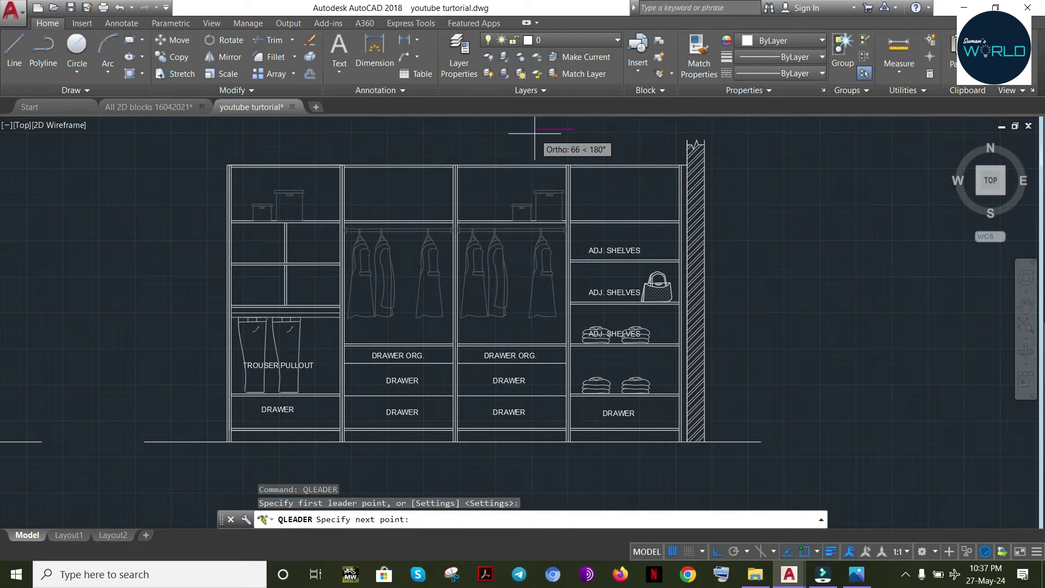
left_click(513, 129)
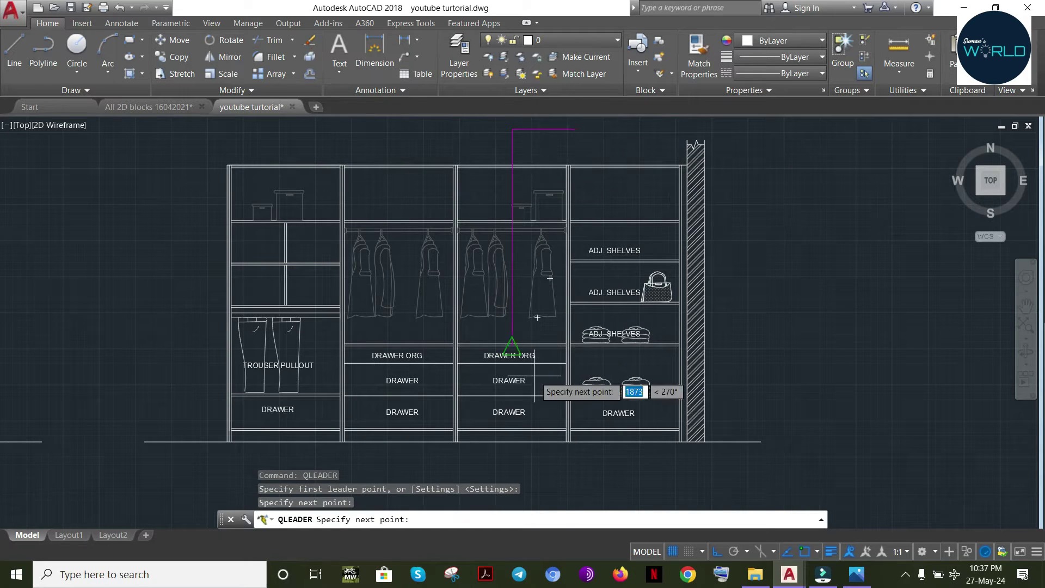
left_click(520, 463)
key("Return")
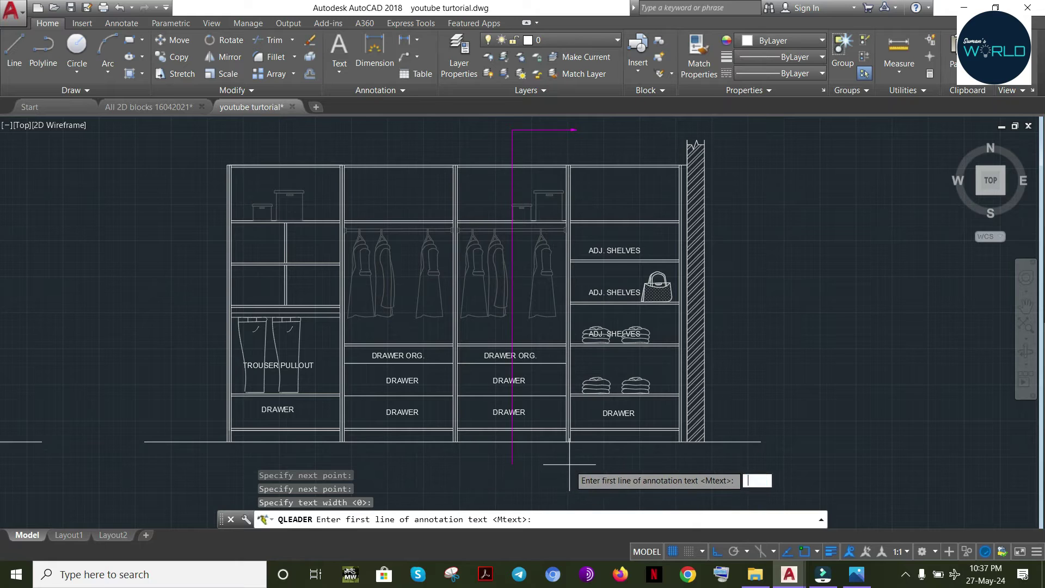
key("Escape")
key("Escape")
key("Escape")
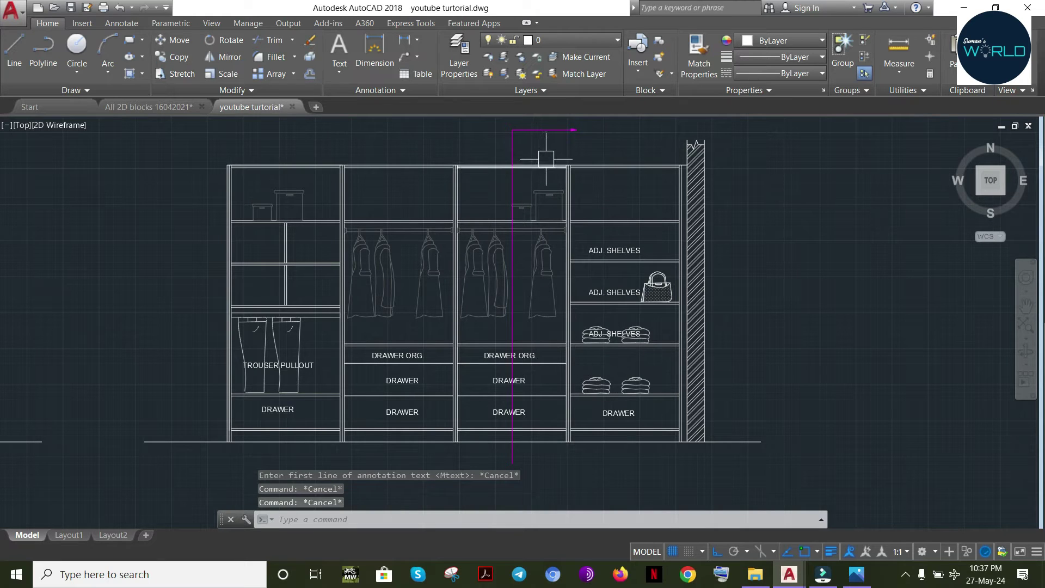
Copy the whole internal elevation with its section line horizontally to the right by about 6000 units
scroll(730, 291, "down", 3)
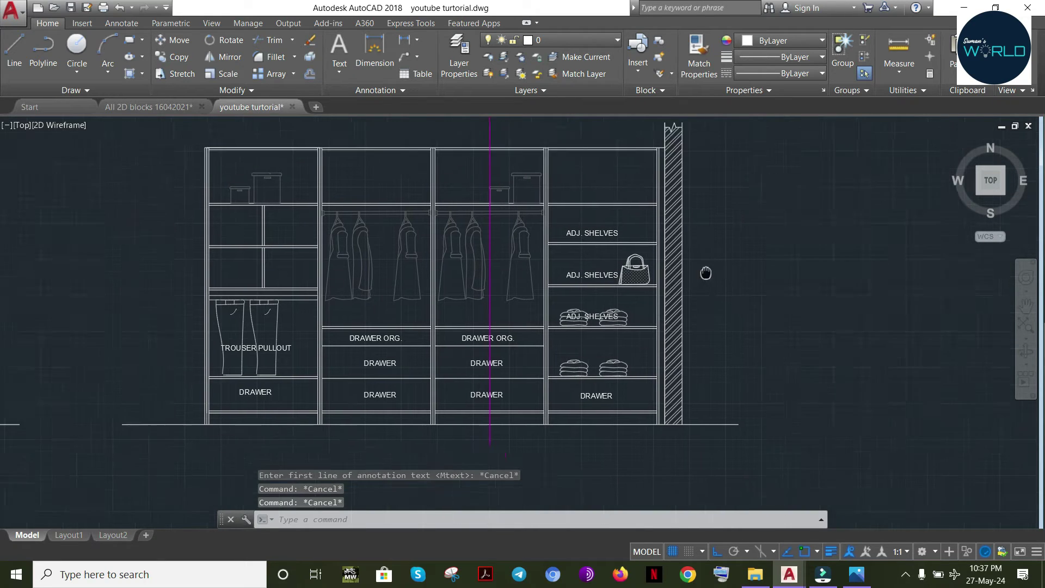
left_click(774, 152)
left_click(345, 384)
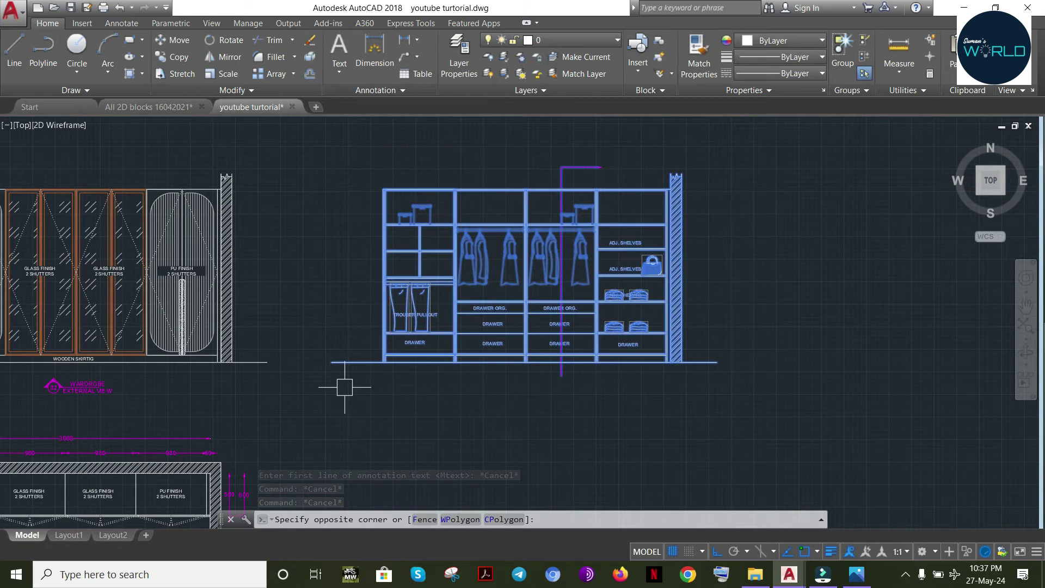
type("CO")
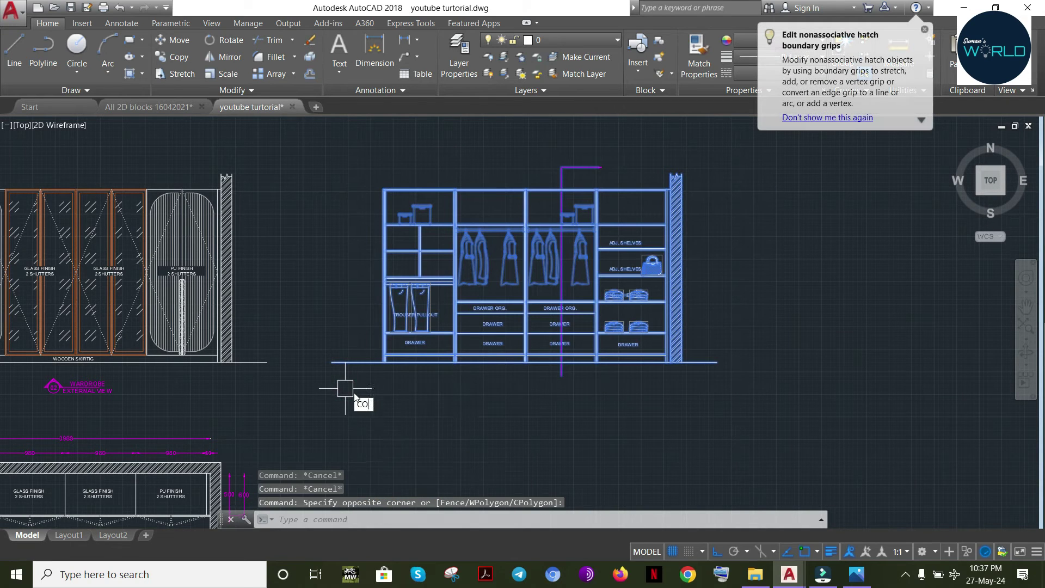
key("Return")
left_click(425, 408)
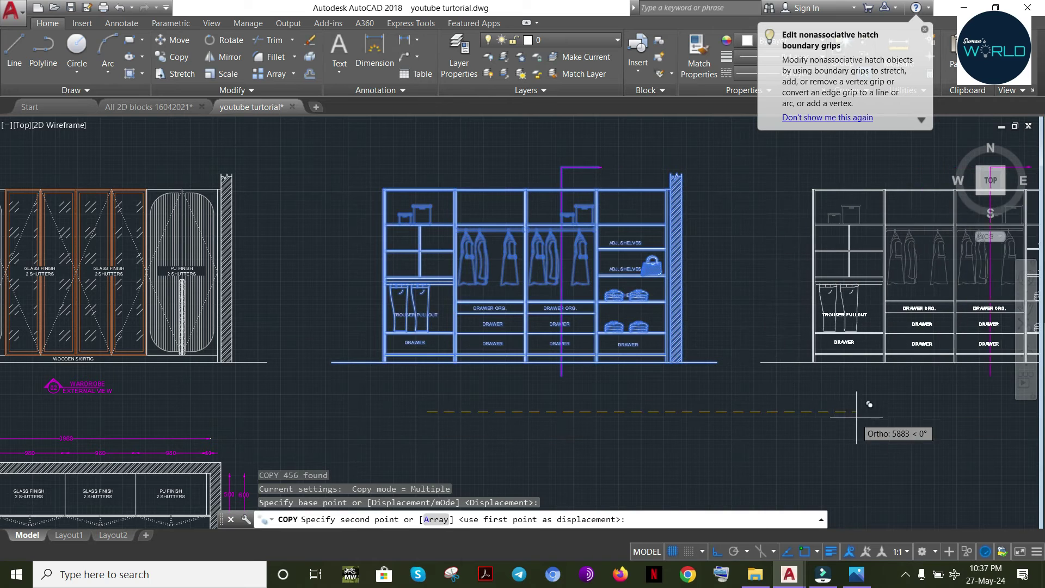
left_click(864, 409)
key("Escape")
key("Escape")
key("Escape")
key("Escape")
Draw a horizontal QLEADER arrow without text, pointing right from the lower end of the original elevation's section line
mouse_move(694, 357)
middle_mouse_down()
mouse_move(560, 361)
mouse_move(604, 354)
mouse_move(531, 343)
middle_mouse_up()
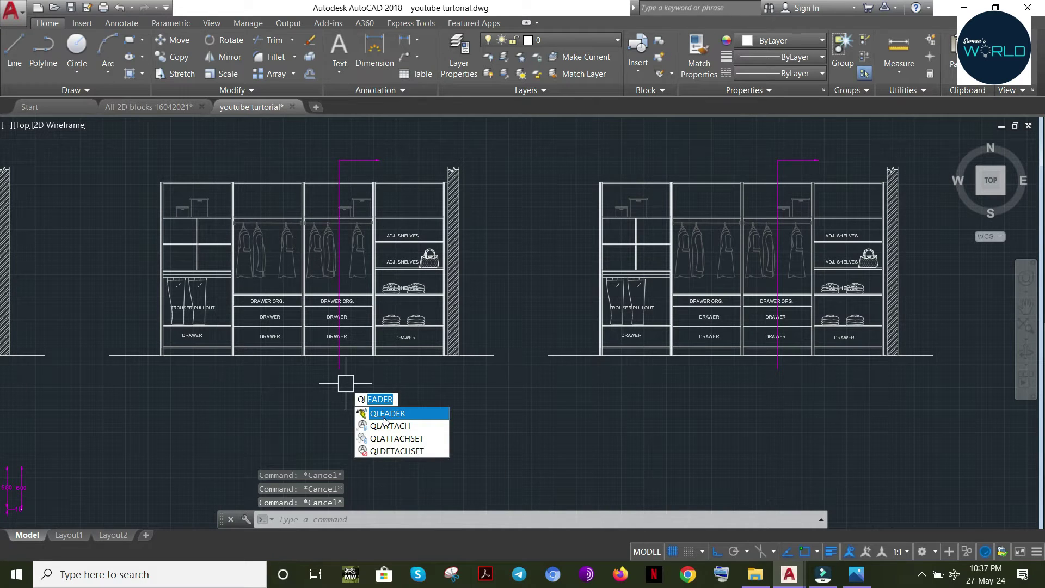
key("Return")
scroll(374, 385, "up", 4)
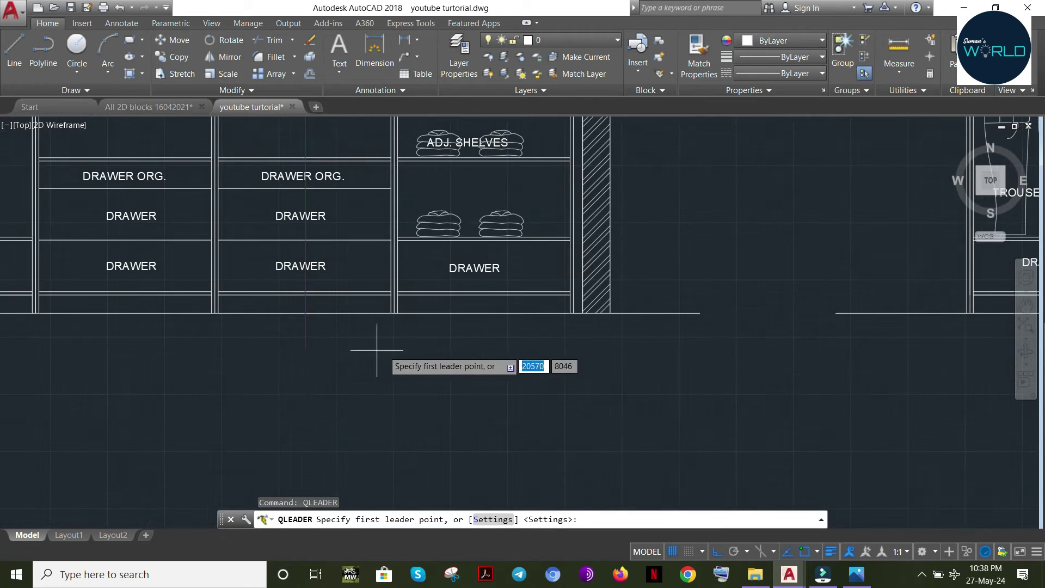
left_click(420, 347)
left_click(305, 347)
key("Return")
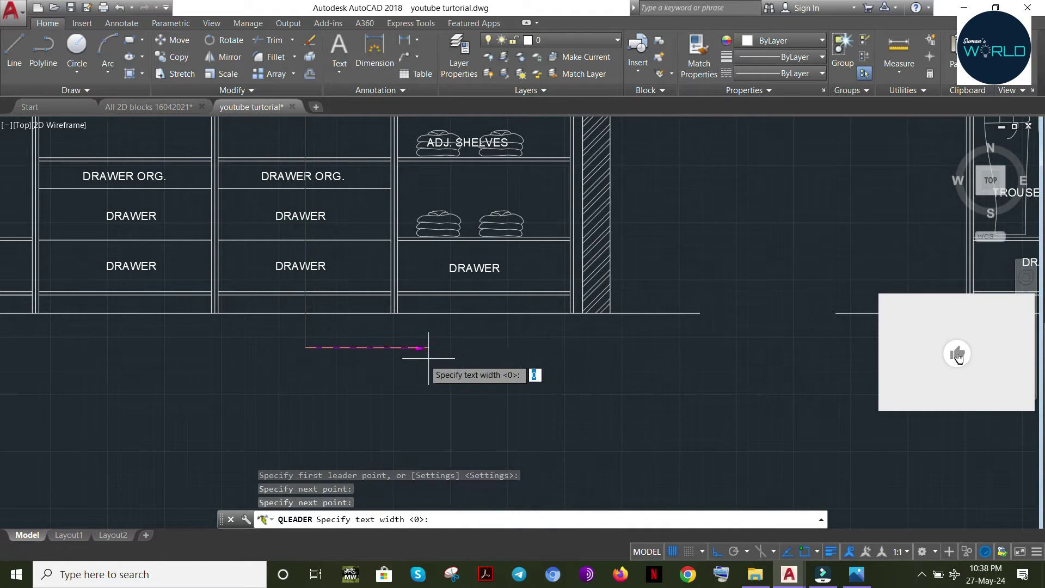
key("Return")
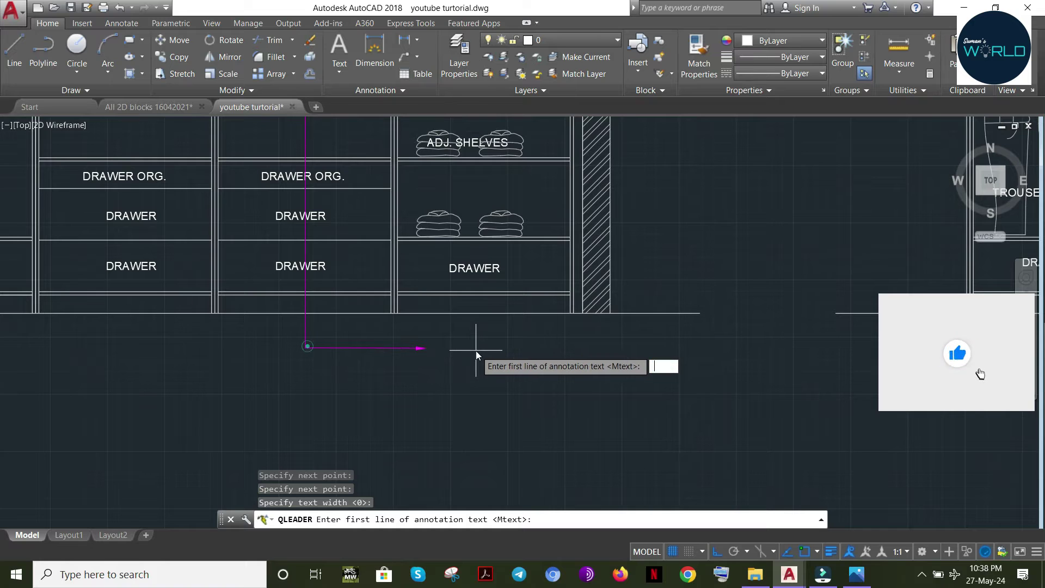
key("Escape")
key("Escape")
scroll(474, 373, "down", 5)
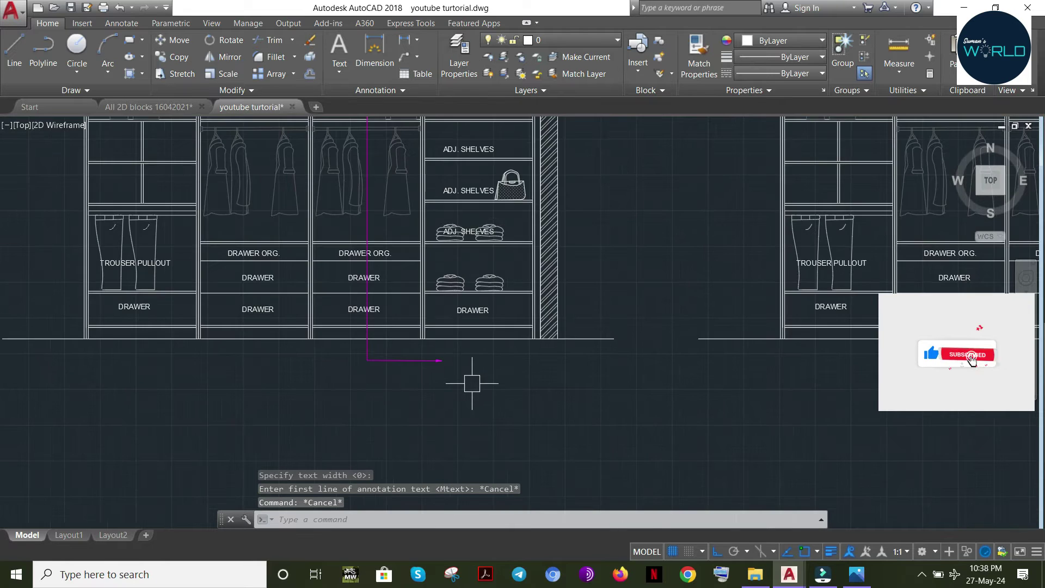
scroll(472, 384, "down", 3)
key("Escape")
scroll(490, 310, "up", 3)
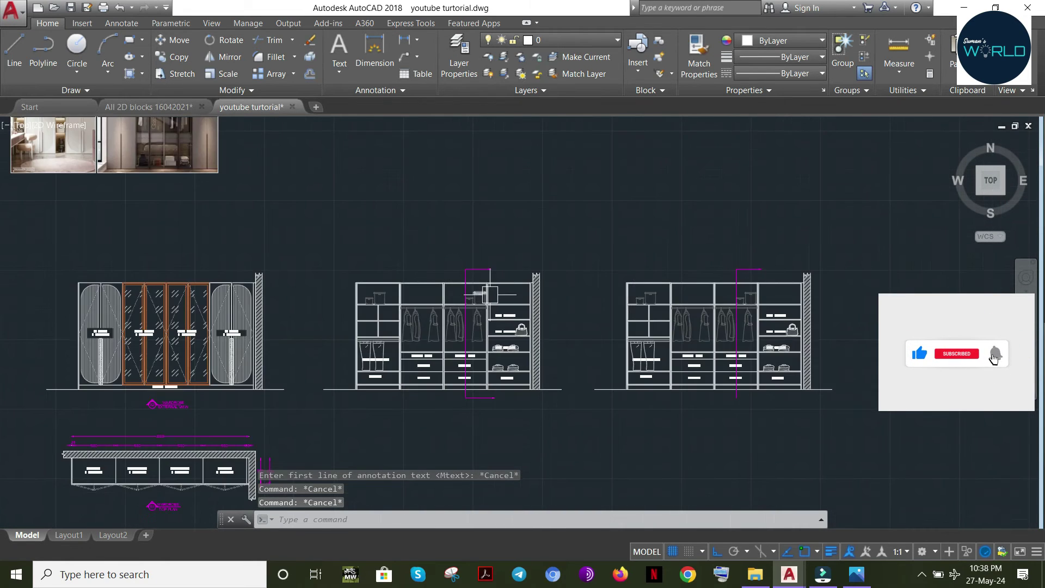
scroll(513, 314, "down", 2)
Place a copy of the "ADJ. SHELVES" label at the upper section arrow and change it to "X" with text height 80
right_click(525, 110)
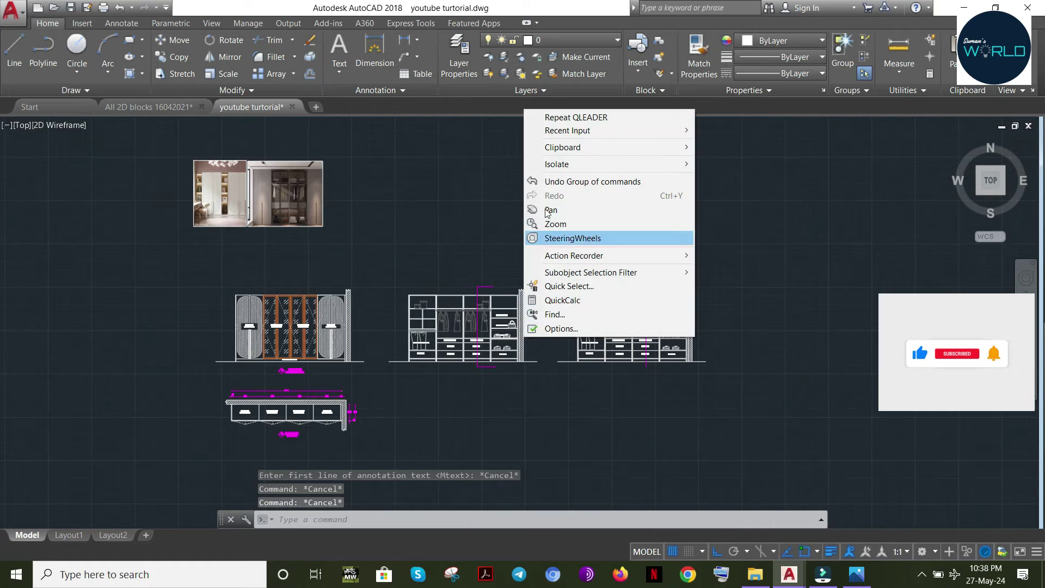
left_click(555, 224)
mouse_move(555, 227)
left_mouse_down()
mouse_move(751, 150)
mouse_move(550, 180)
mouse_move(635, 144)
left_mouse_up()
middle_click_drag(443, 279, 532, 263)
key("Escape")
left_click(518, 266)
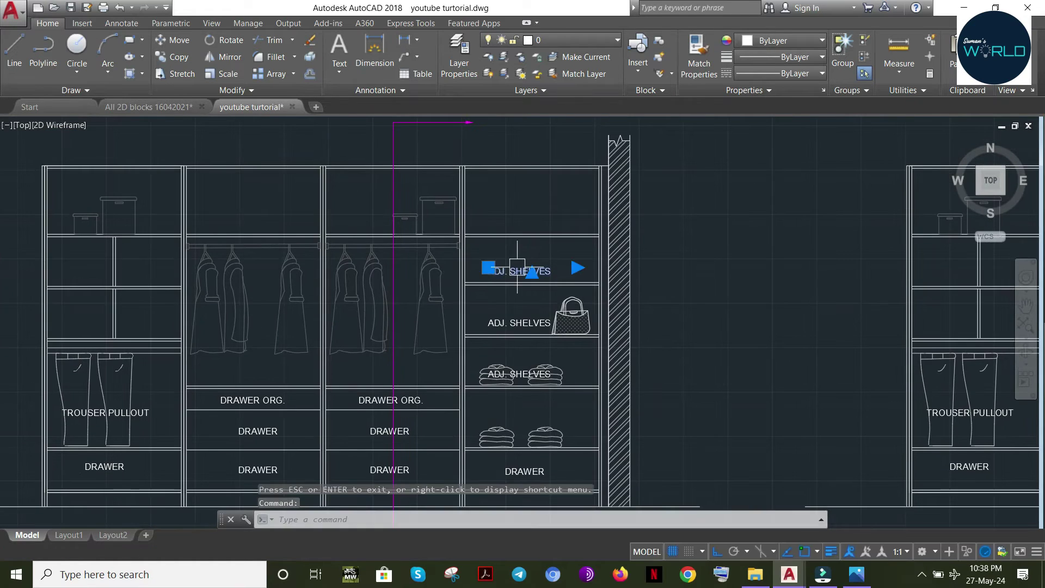
key("ctrl+v")
left_click(482, 123)
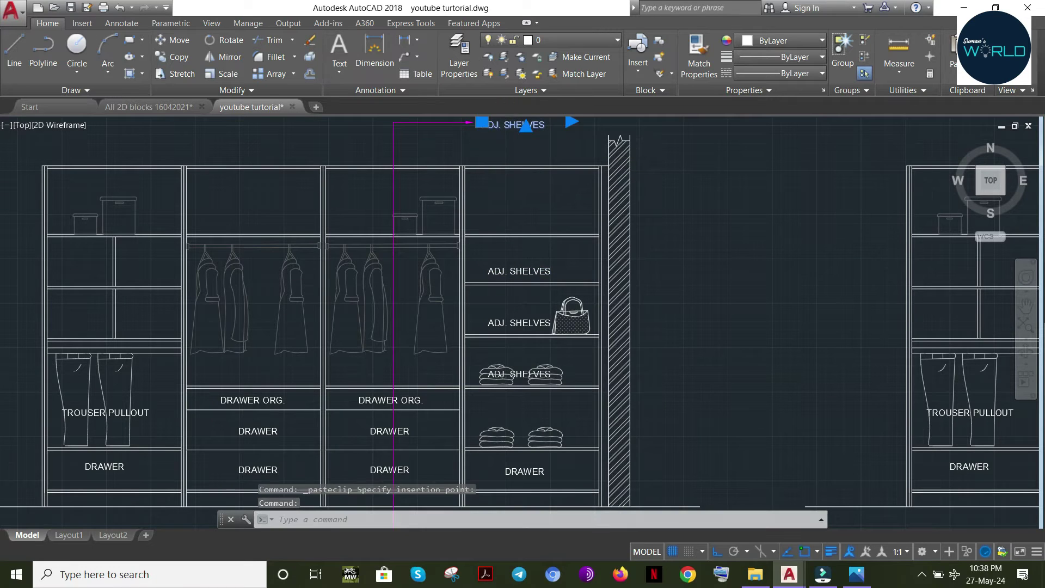
double_click(512, 126)
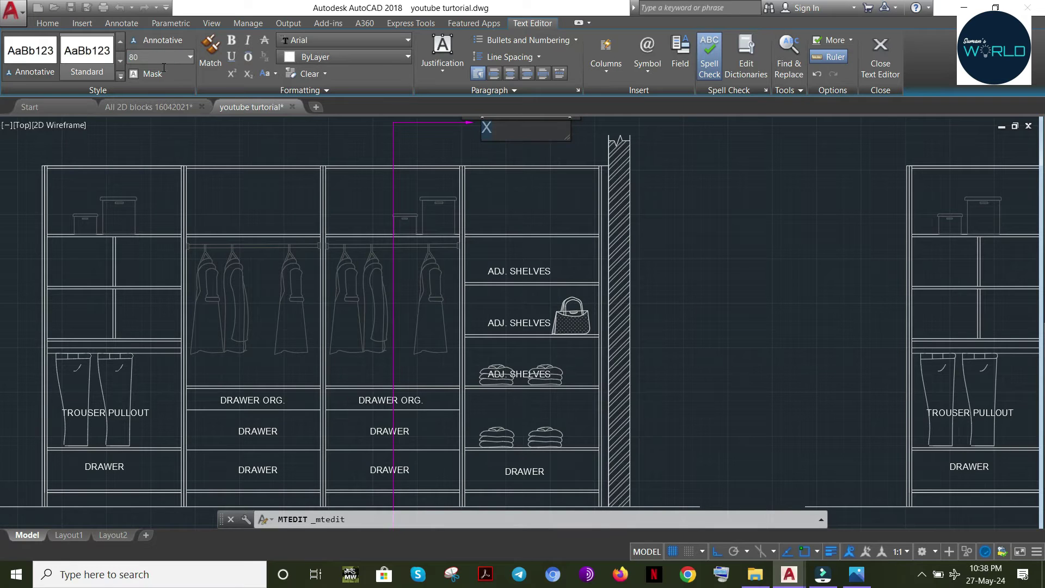
key("Escape")
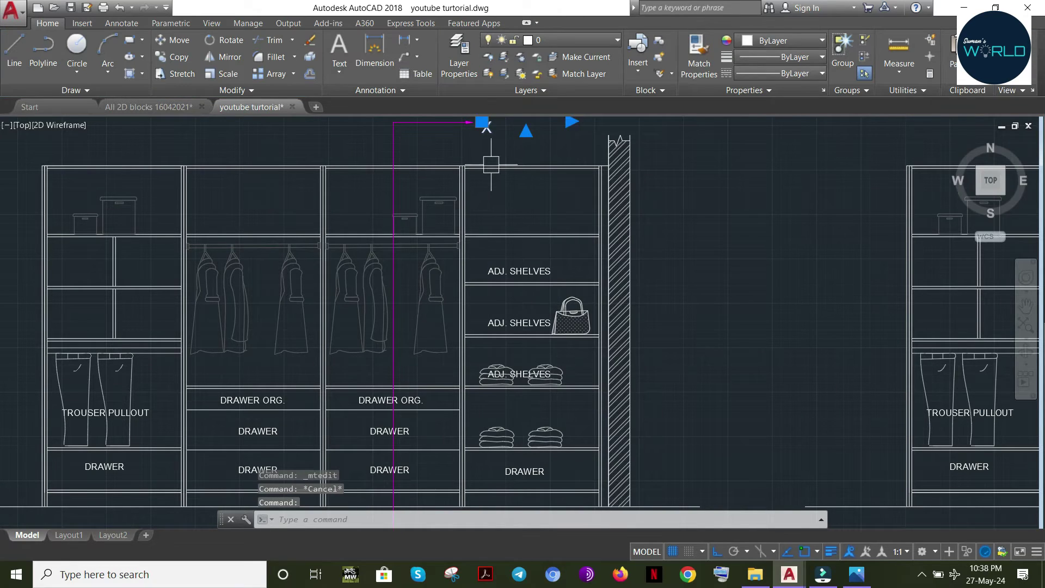
Paste a copy of the "X" label at the lower section arrow and change its text to "X'"
key("ctrl+c")
middle_click_drag(416, 452, 463, 240)
key("ctrl+v")
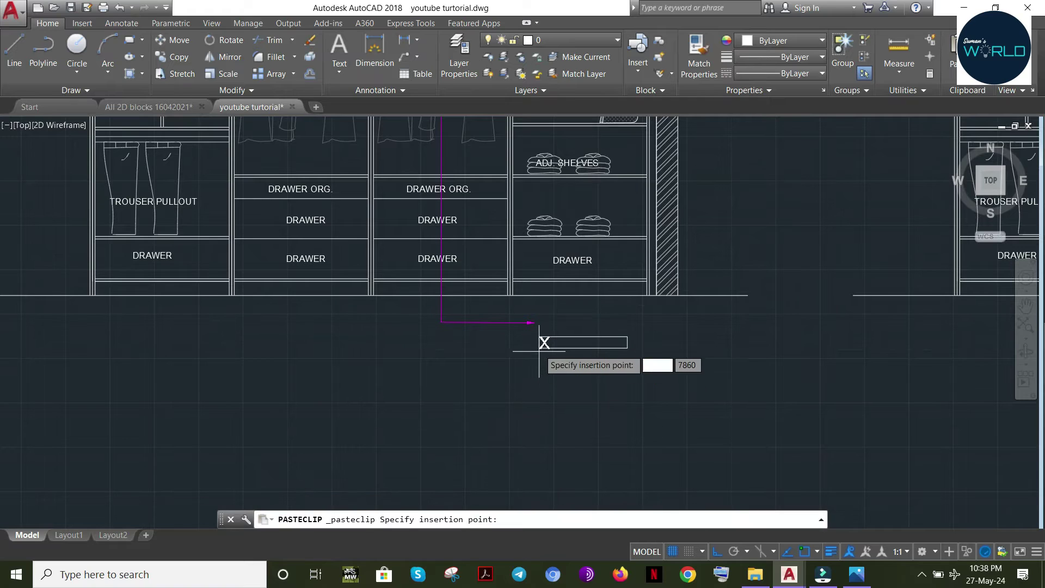
left_click(543, 325)
left_click(544, 325)
left_click(553, 327)
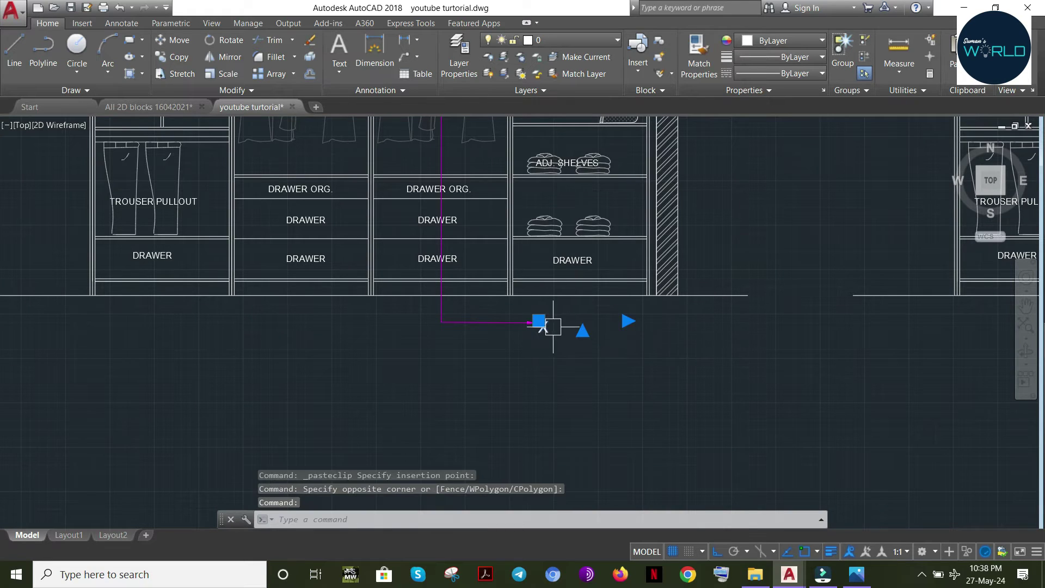
double_click(554, 327)
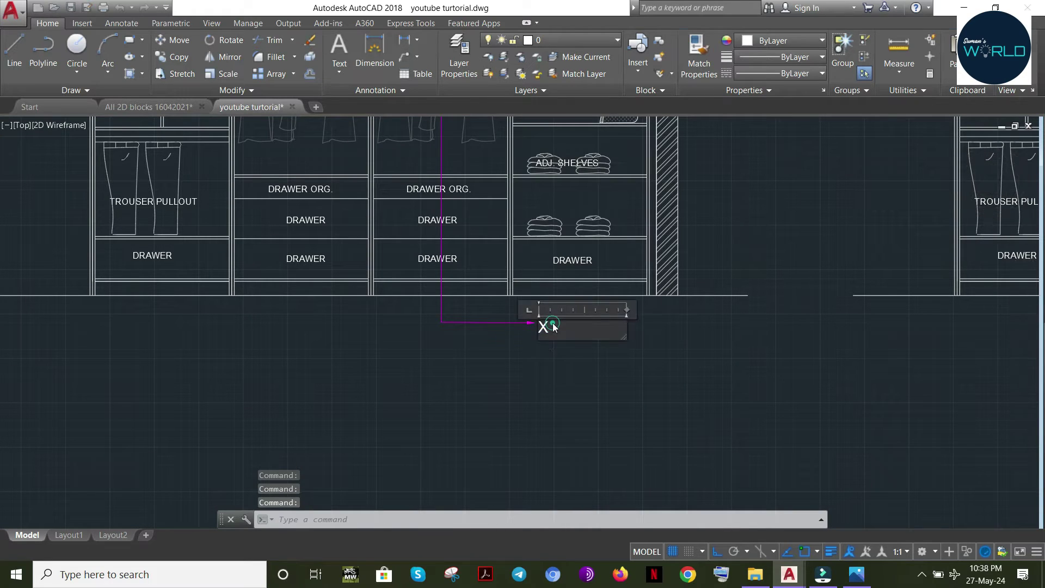
key("Escape")
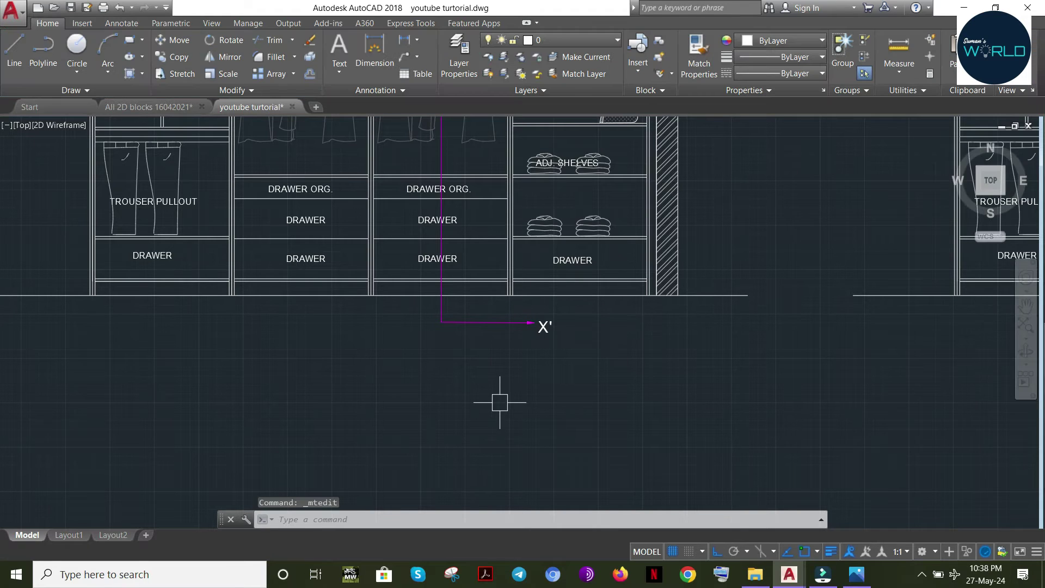
Delete the section line from the copied internal elevation
scroll(515, 381, "down", 3)
scroll(705, 358, "up", 2)
key("Escape")
middle_click_drag(705, 358, 581, 380)
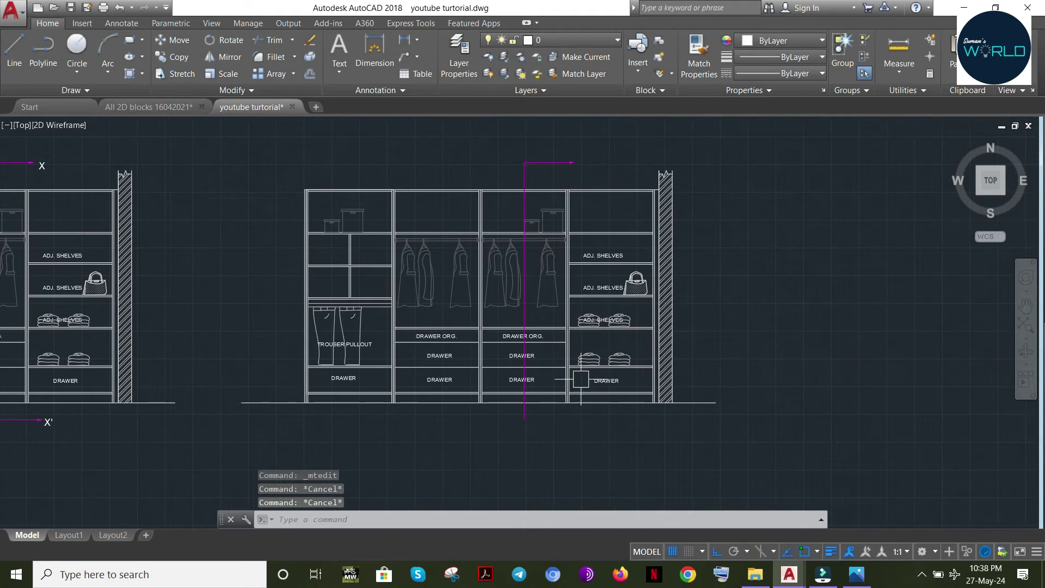
key("Delete")
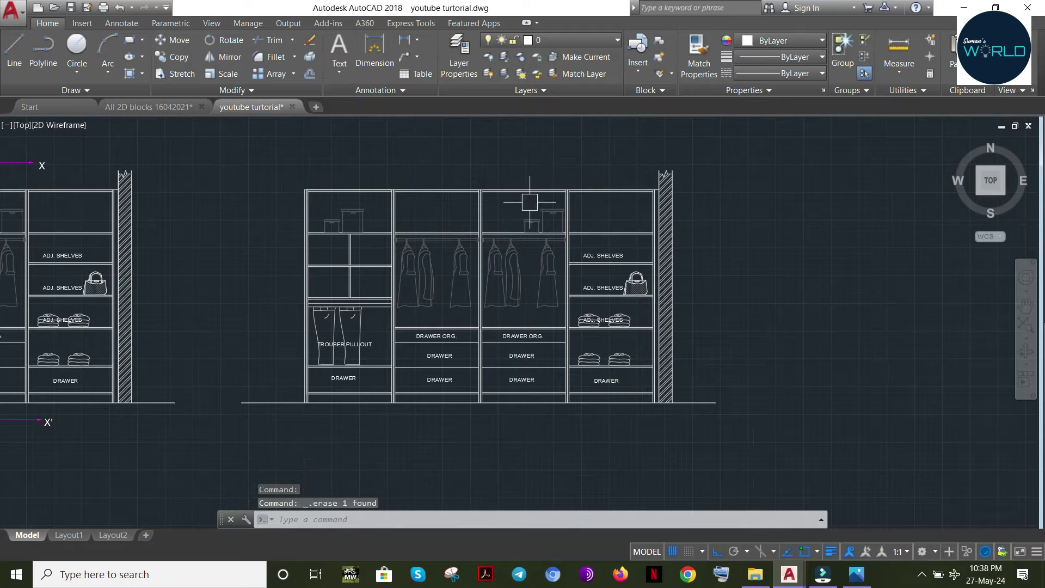
key("Escape")
key("Escape")
middle_click_drag(824, 289, 694, 275)
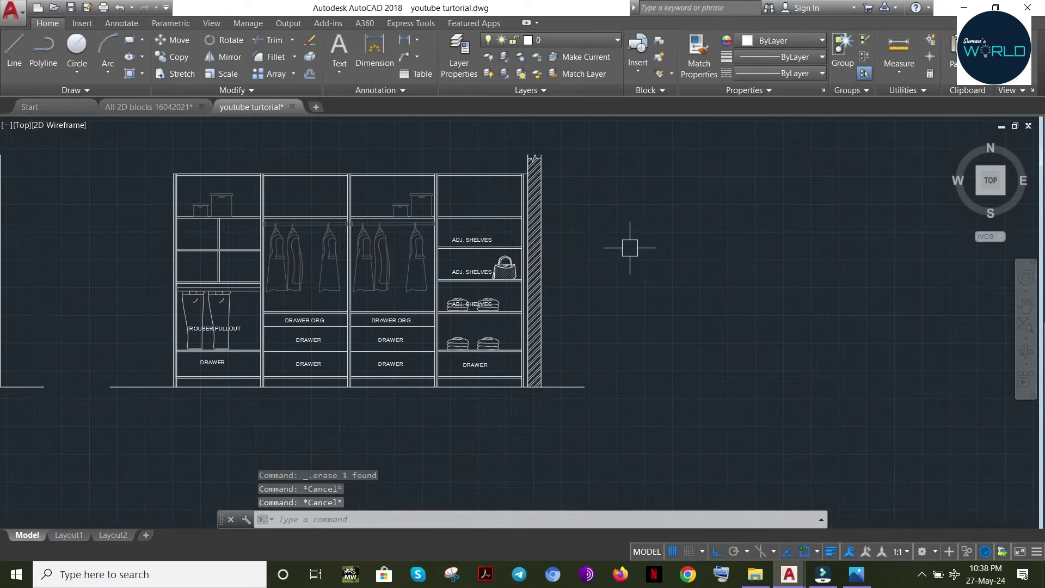
key("Return")
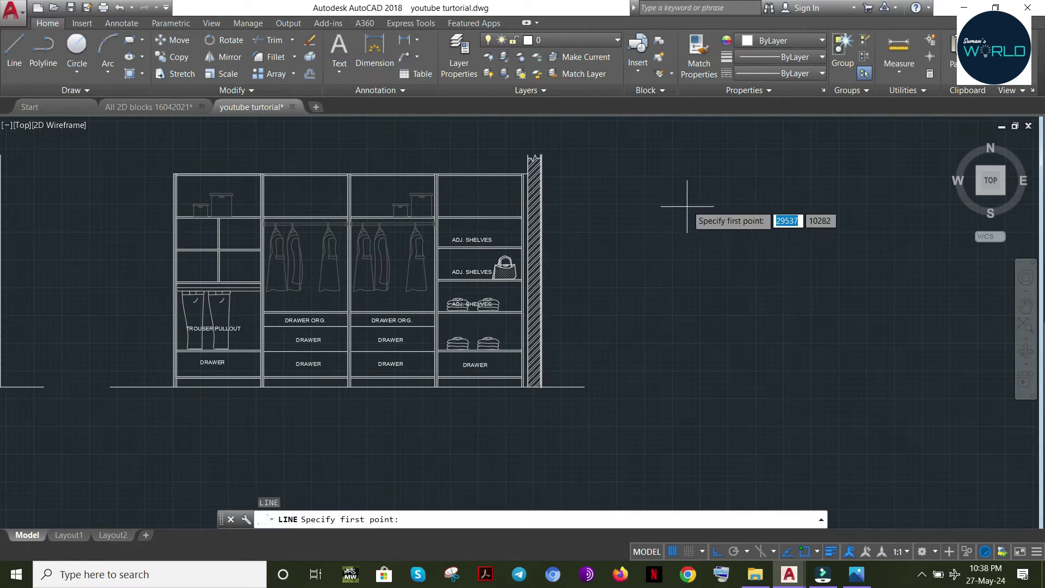
left_click(730, 166)
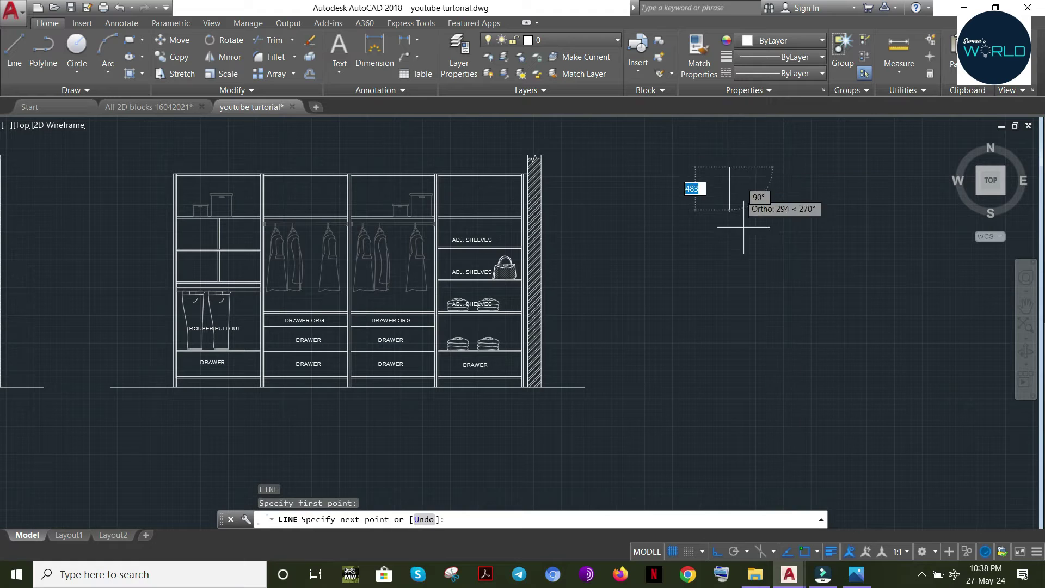
key("Escape")
key("Escape")
key("Escape")
Copy the hatched wall and the floor line from the copied elevation horizontally into the empty space to its right
left_click(549, 141)
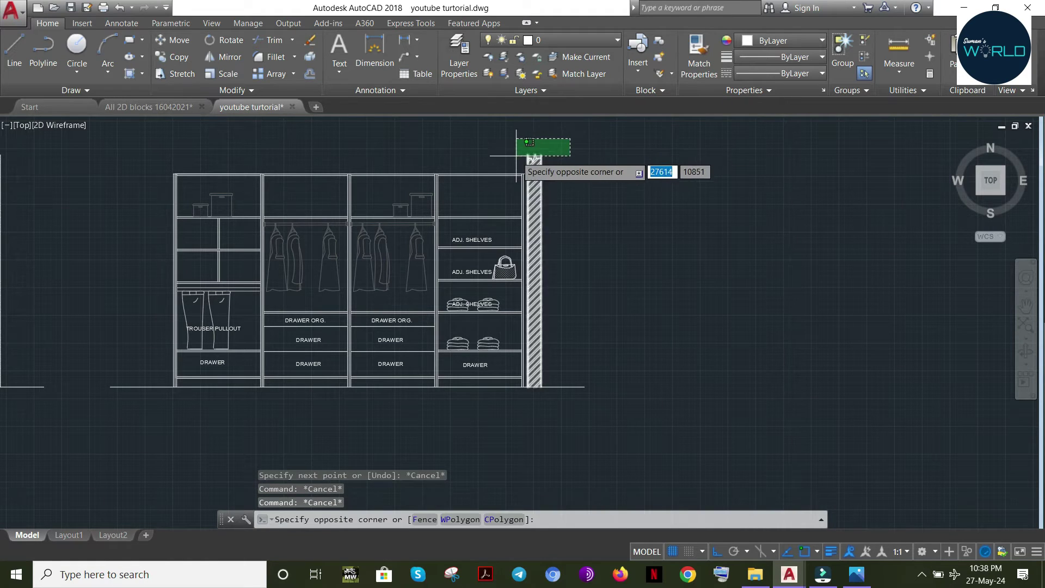
left_click(523, 161)
left_click(573, 361)
left_click(533, 421)
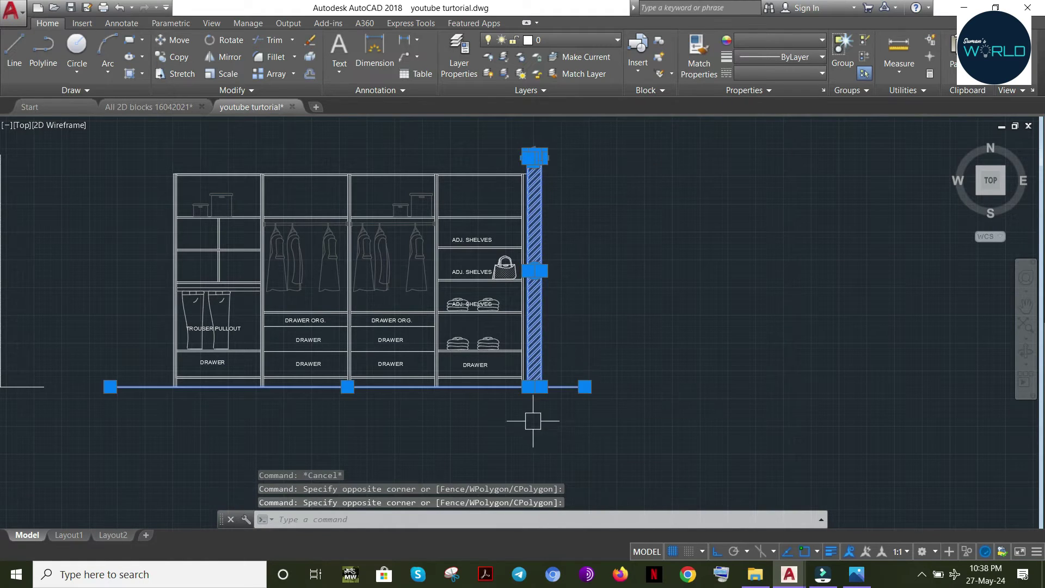
type("o")
key("Return")
left_click(454, 430)
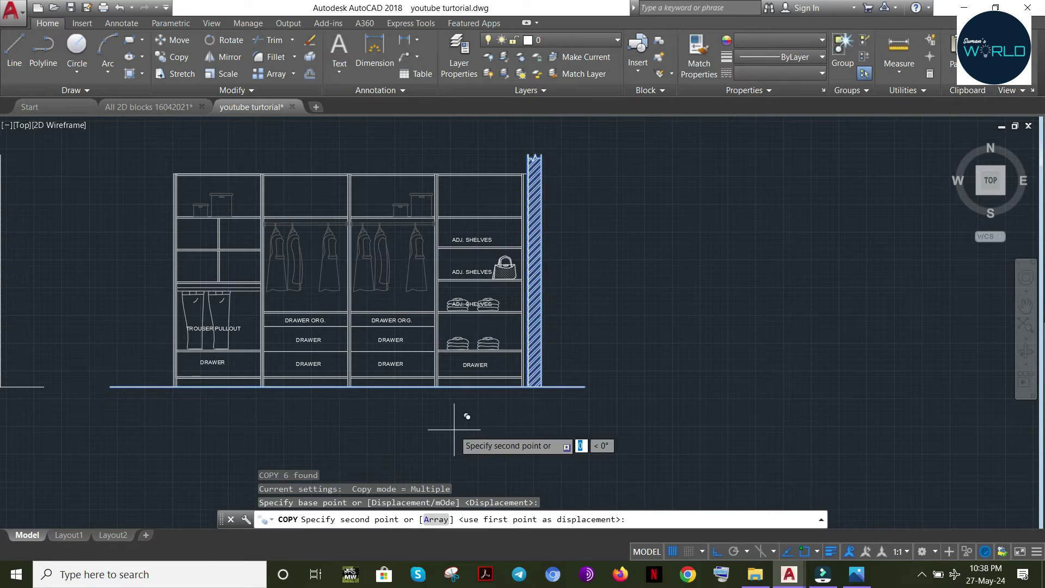
left_click(697, 419)
key("Escape")
Shorten the newly copied floor line by stretching its left end to its midpoint twice
left_click(679, 388)
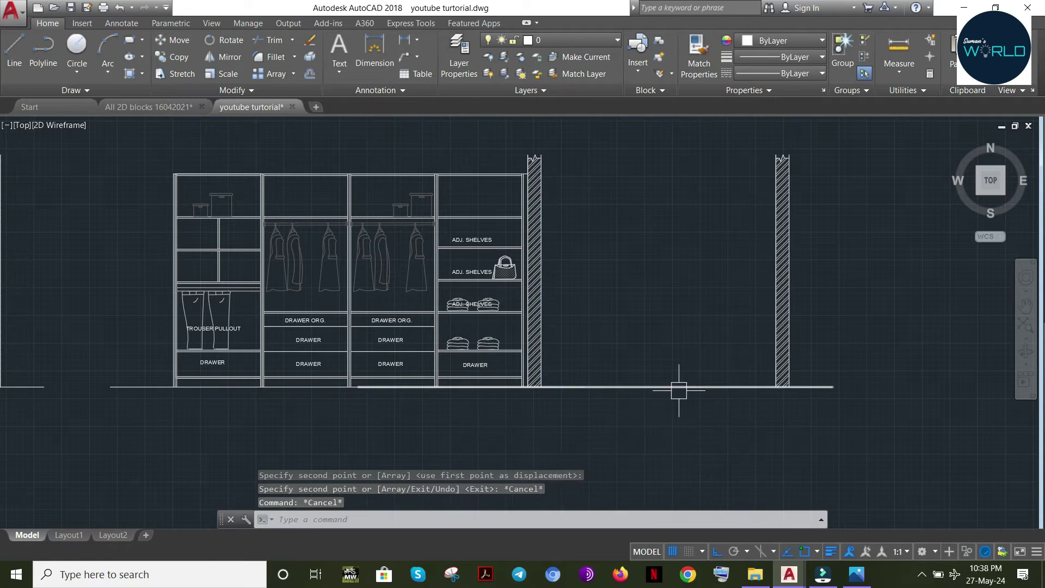
left_click(358, 387)
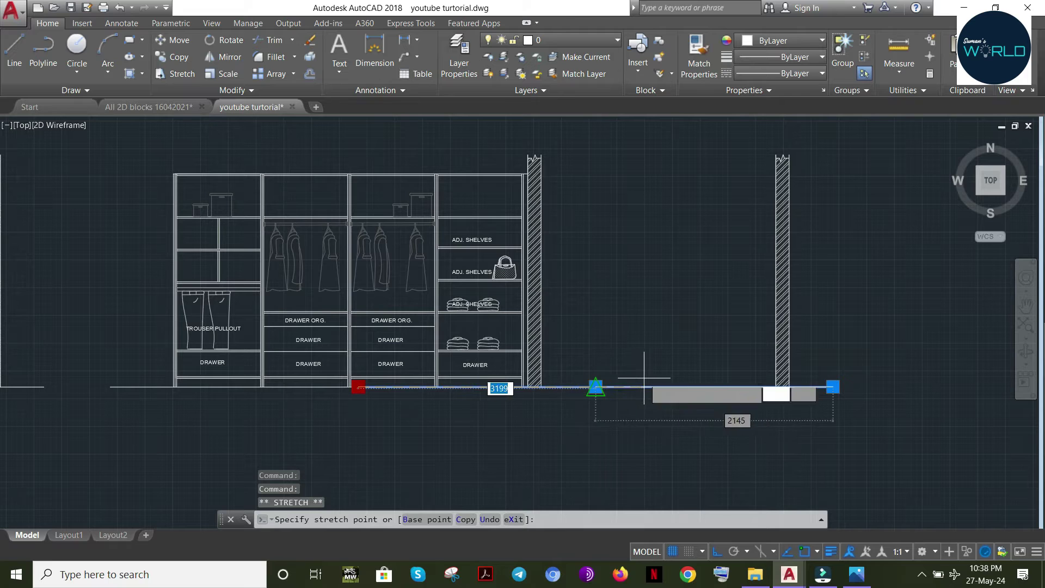
left_click(596, 387)
middle_click_drag(790, 381, 682, 380)
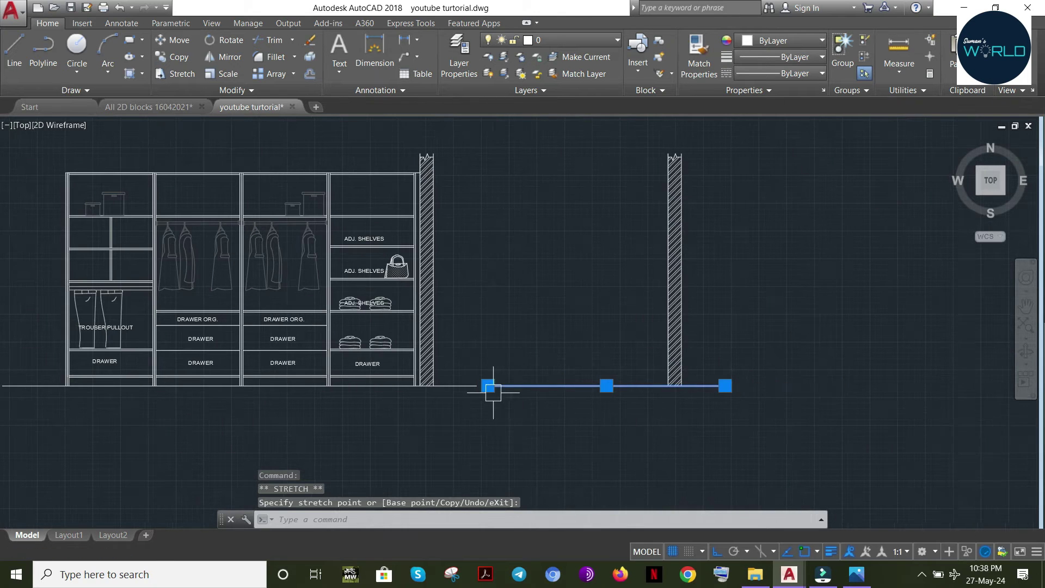
left_click(607, 385)
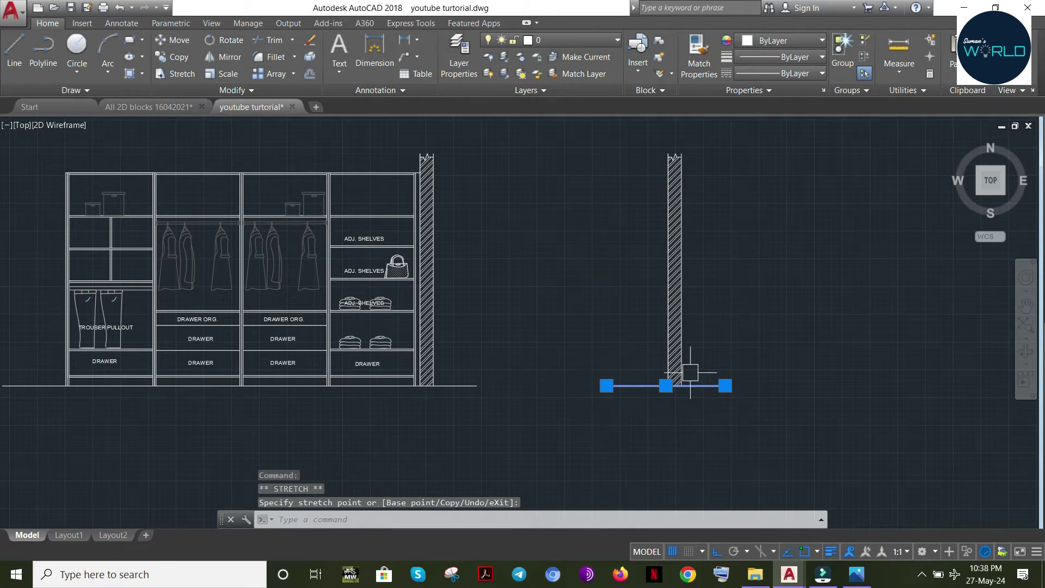
Move the shortened floor line about 153 mm to the left under the copied wall
middle_click_drag(691, 374, 494, 366)
type("m")
key("space")
left_click(679, 312)
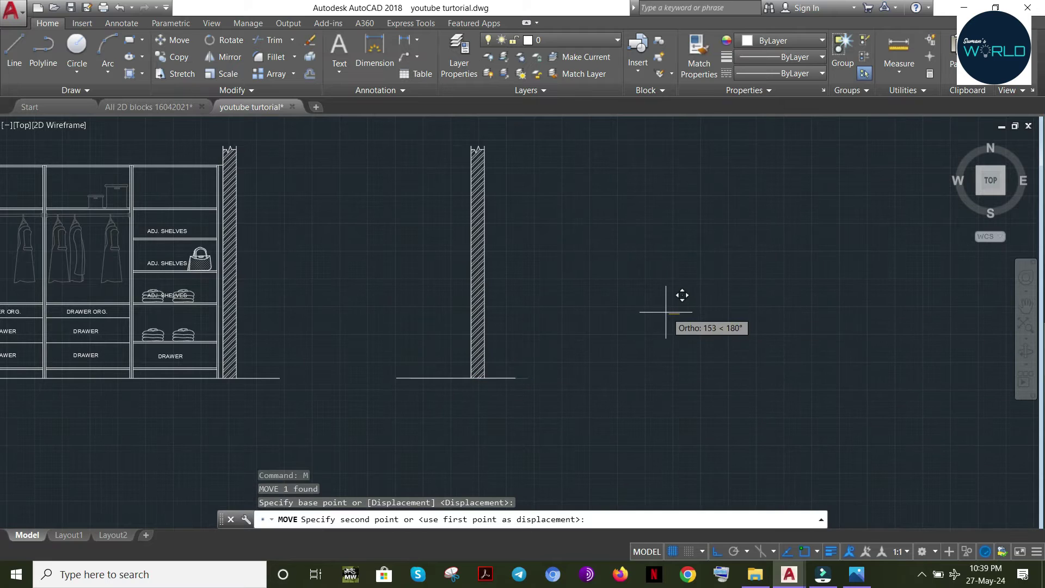
left_click(666, 311)
key("Escape")
key("Escape")
Offset the copied wall's left face line 600 mm to the left
middle_click_drag(474, 274, 464, 318)
left_click(461, 319)
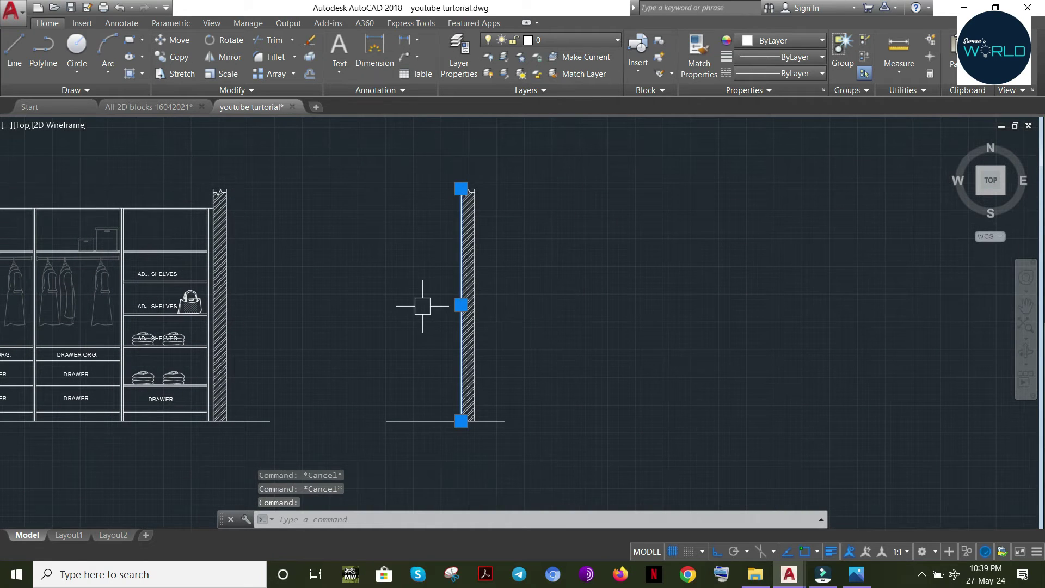
type("o")
key("space")
type("600")
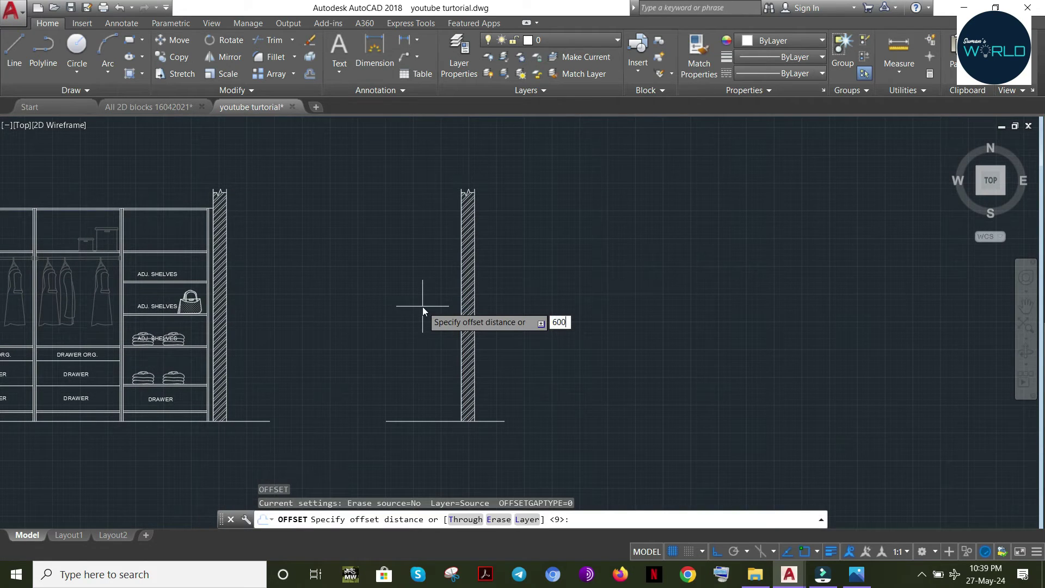
key("Return")
left_click(406, 300)
Examine the depth and shutter thickness dimensions beside the wardrobe's top plan
middle_click_drag(396, 312, 646, 136)
middle_click_drag(409, 332, 1034, 267)
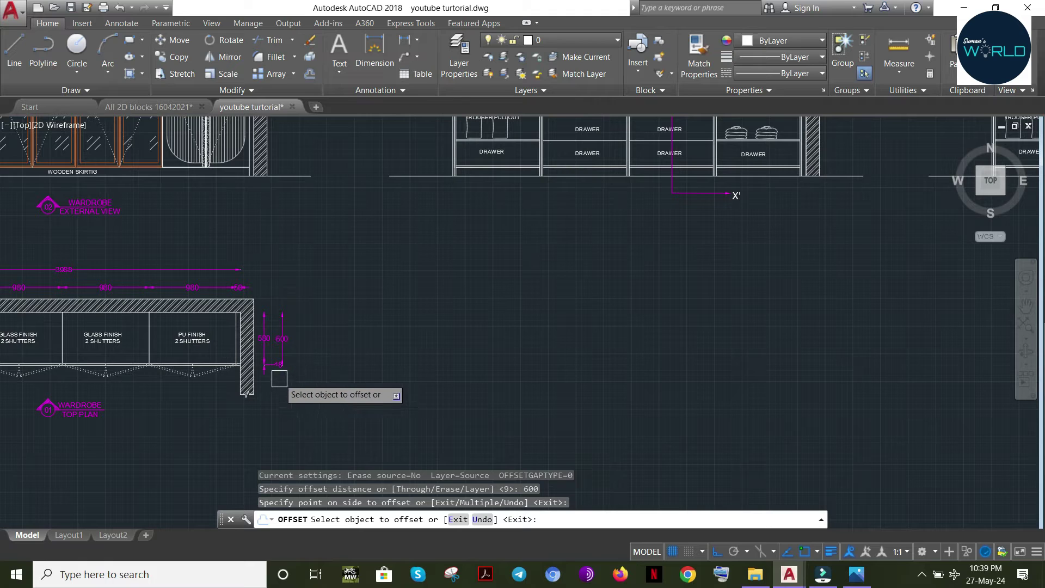
middle_click_drag(561, 319, 541, 323)
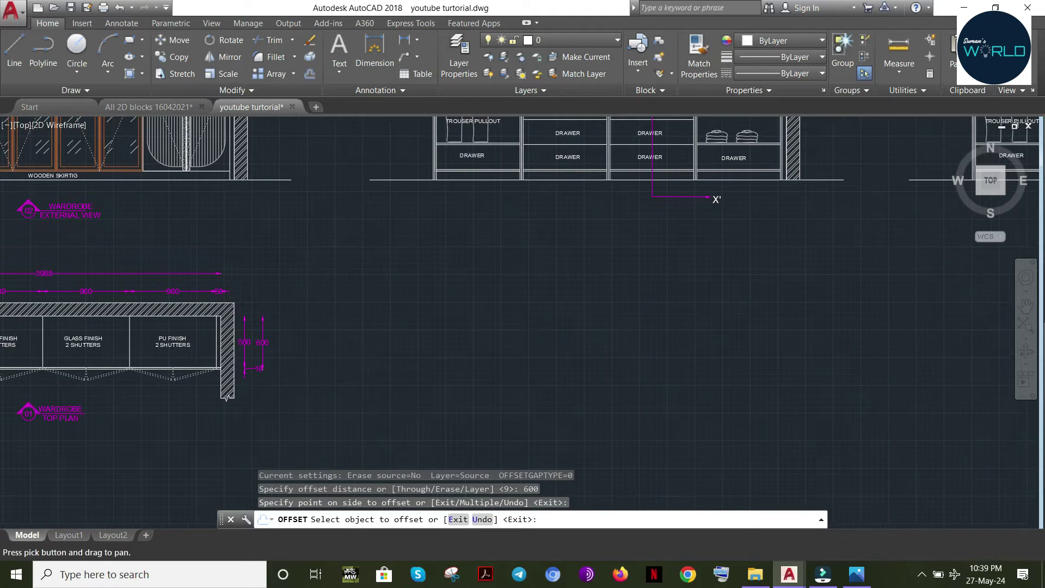
middle_click_drag(455, 337, 367, 343)
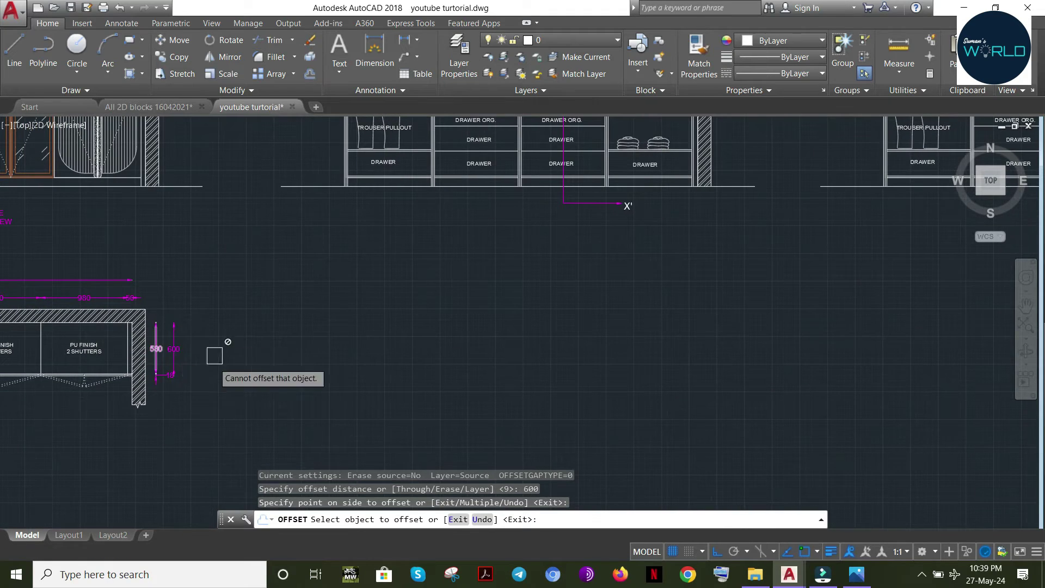
middle_click_drag(204, 358, 547, 362)
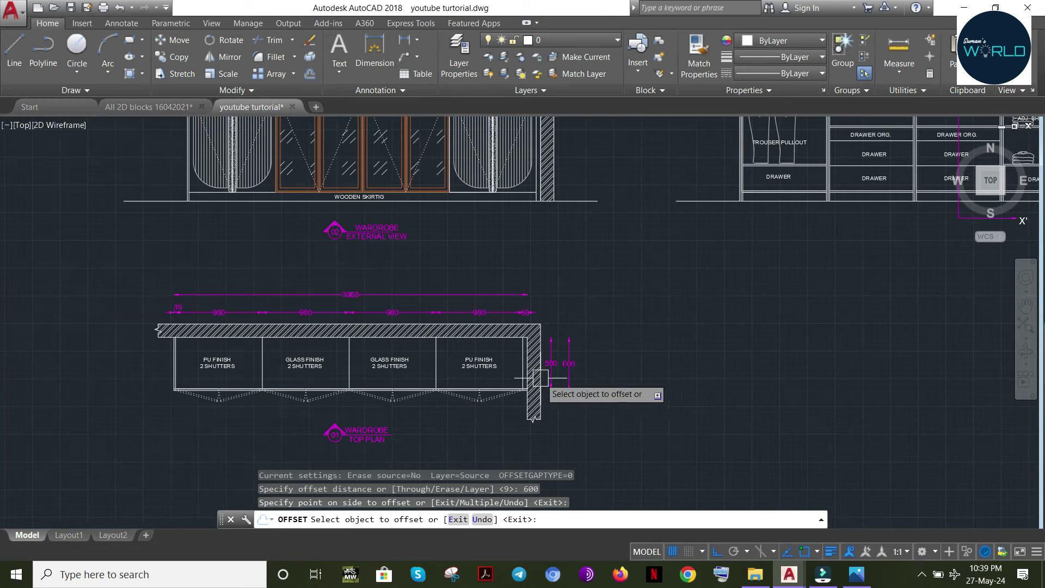
key("Escape")
right_click(536, 410)
left_click(550, 279)
left_click_drag(536, 439, 661, 183)
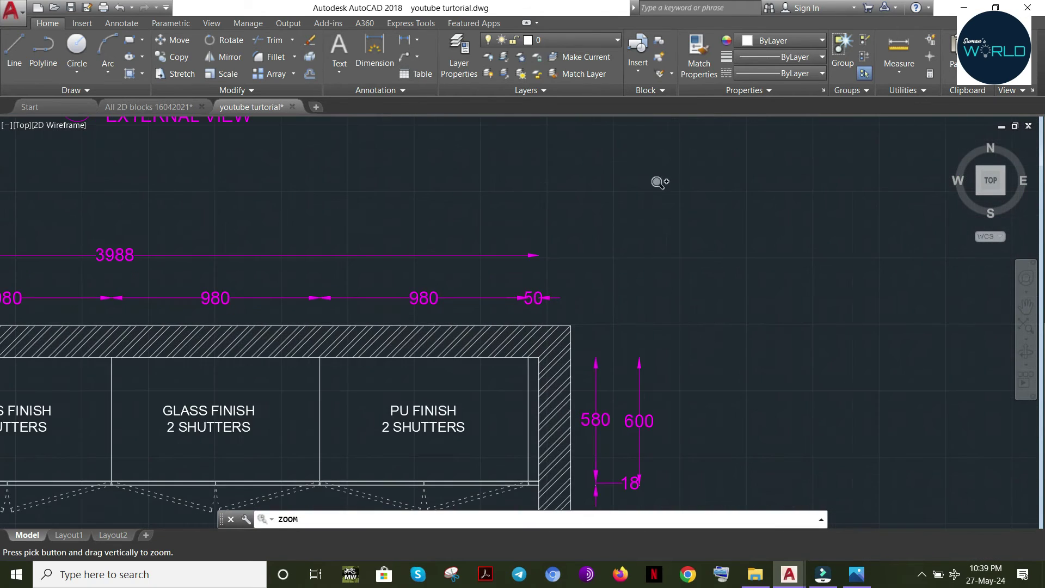
mouse_move(651, 399)
middle_mouse_down()
mouse_move(654, 334)
mouse_move(695, 264)
mouse_move(628, 177)
middle_mouse_up()
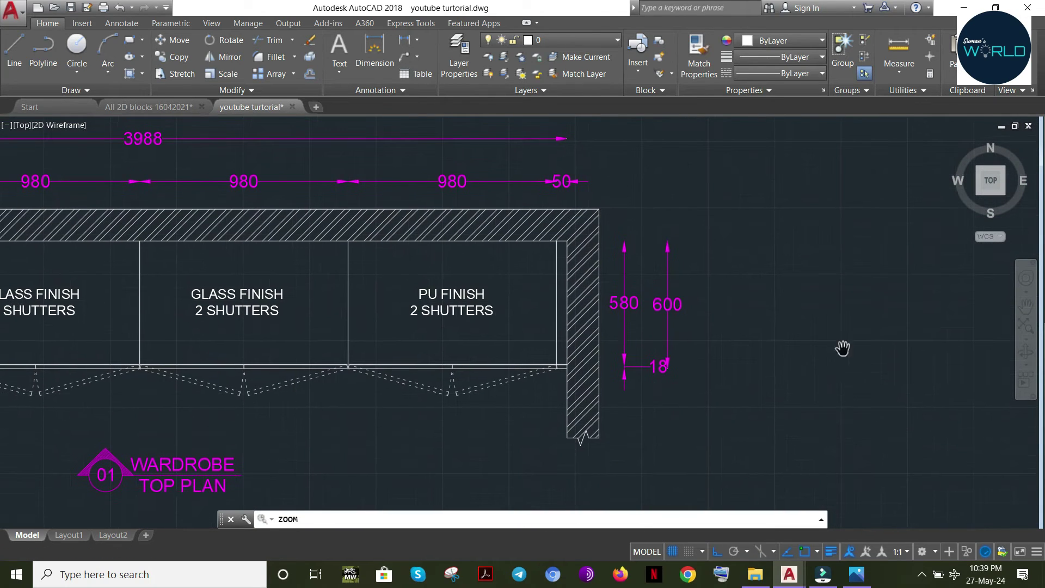
middle_click_drag(769, 294, 675, 341)
key("Escape")
scroll(392, 289, "down", 6)
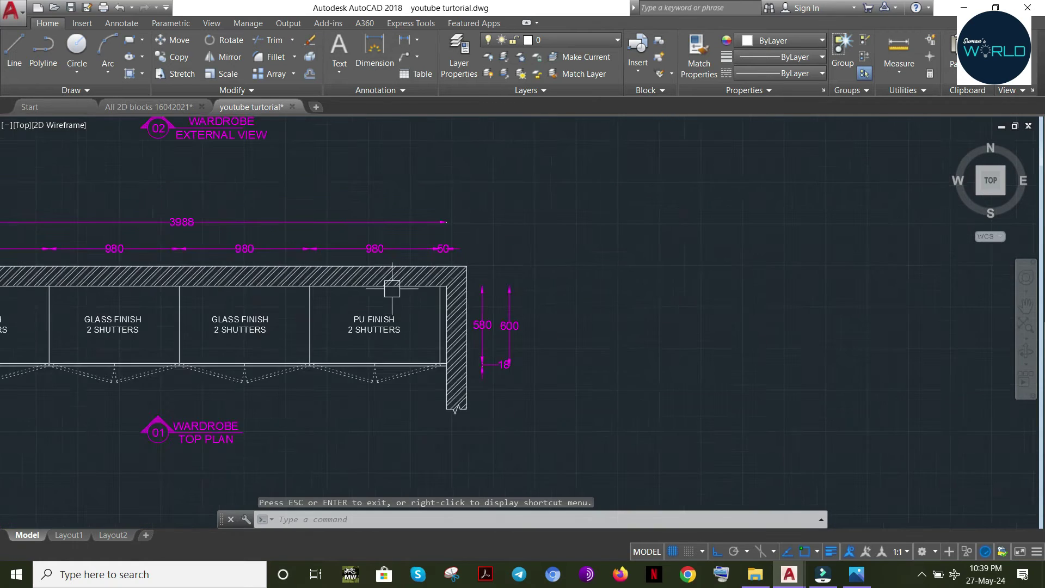
middle_click_drag(919, 287, 93, 360)
scroll(332, 271, "up", 1)
scroll(351, 276, "down", 1)
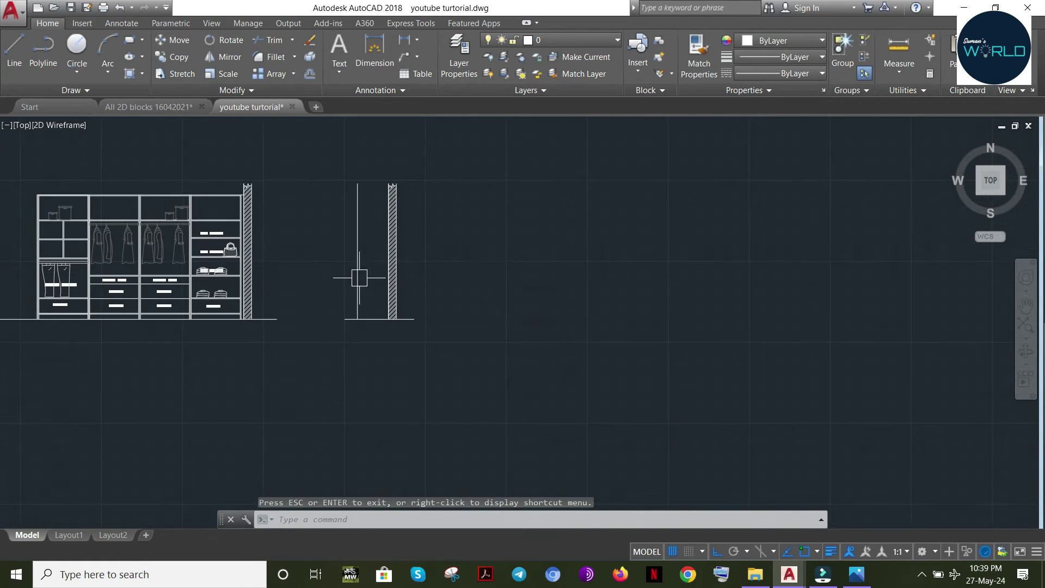
left_click(358, 279)
middle_click_drag(358, 279, 421, 312)
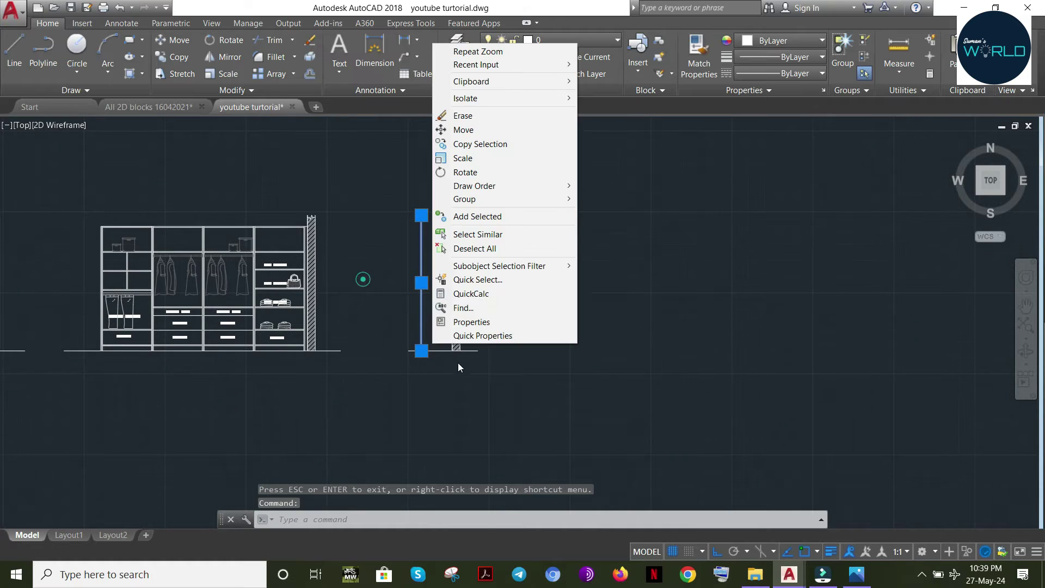
right_click(433, 345)
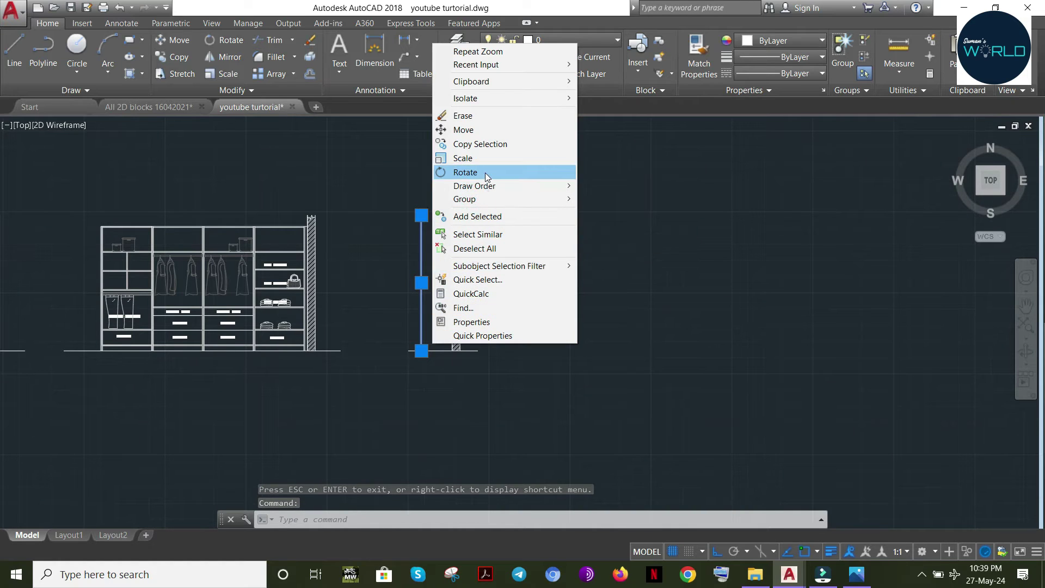
key("Escape")
key("Escape")
Offset the wardrobe's front vertical line in the new section 18 mm to the right, towards the wall
key("Return")
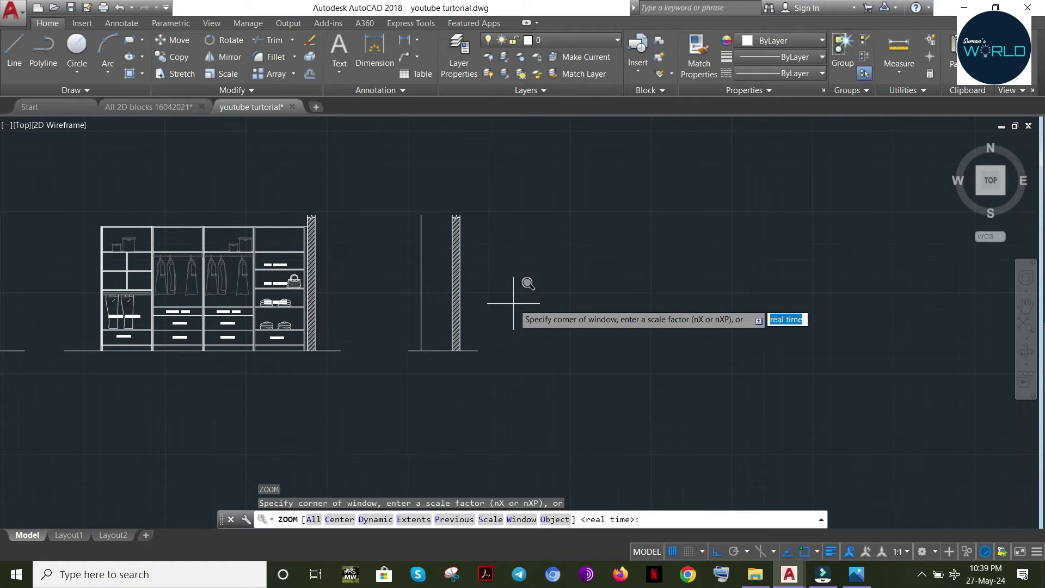
type("W")
key("Return")
left_click(388, 190)
left_click(530, 397)
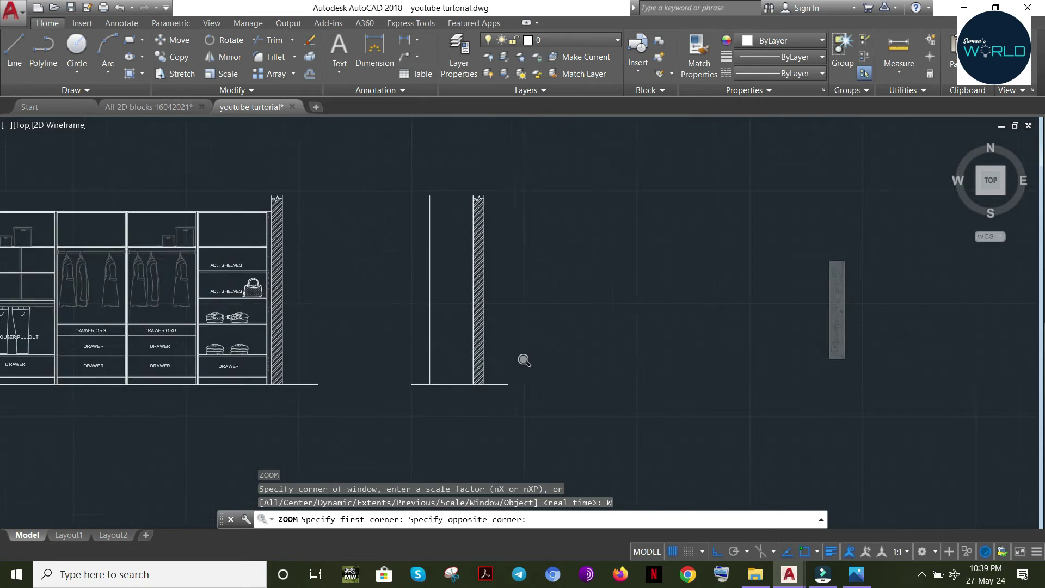
key("Escape")
key("Escape")
left_click(443, 356)
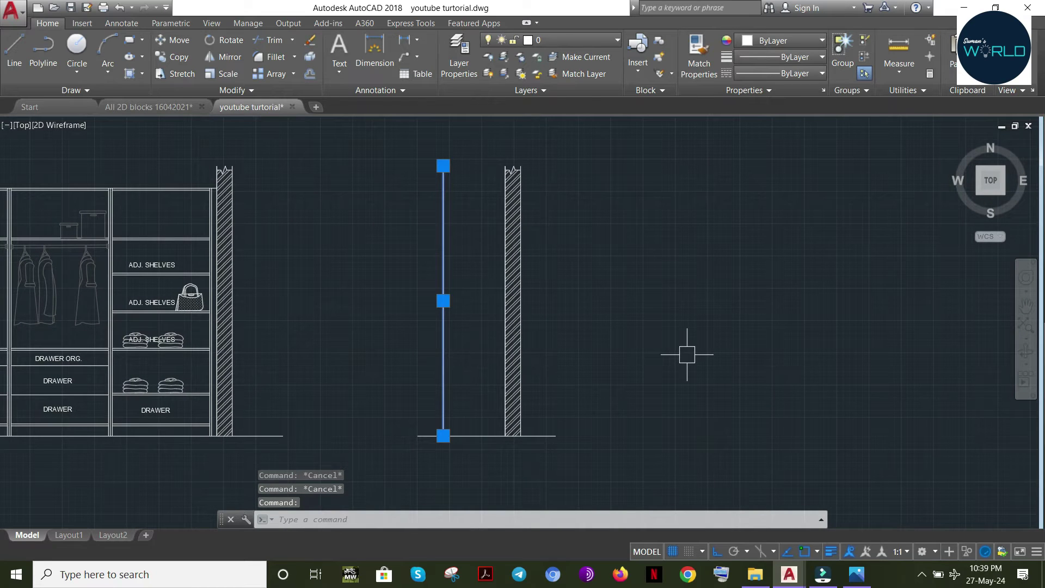
type("o")
key("Return")
type("18")
key("Return")
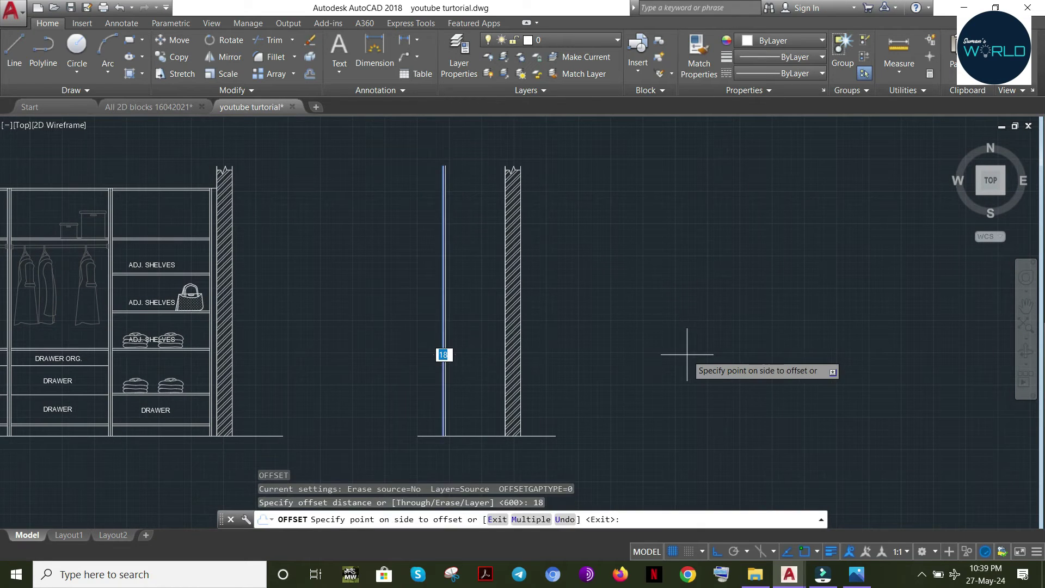
left_click(762, 333)
key("Escape")
key("Escape")
Offset the new section's floor line 100 mm upward to form the skirting line
left_click(493, 429)
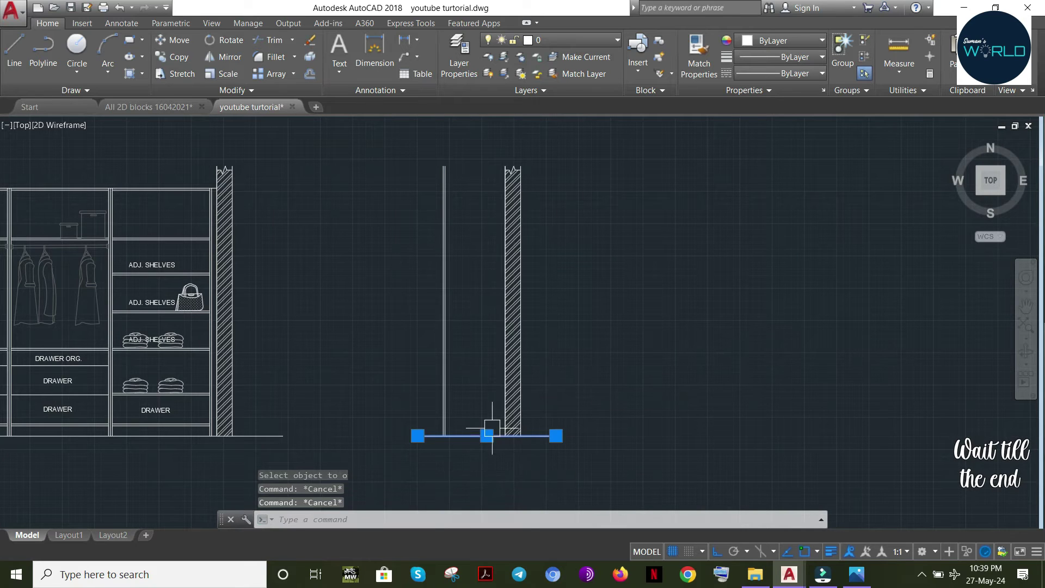
type("o")
key("Return")
type("100")
key("Return")
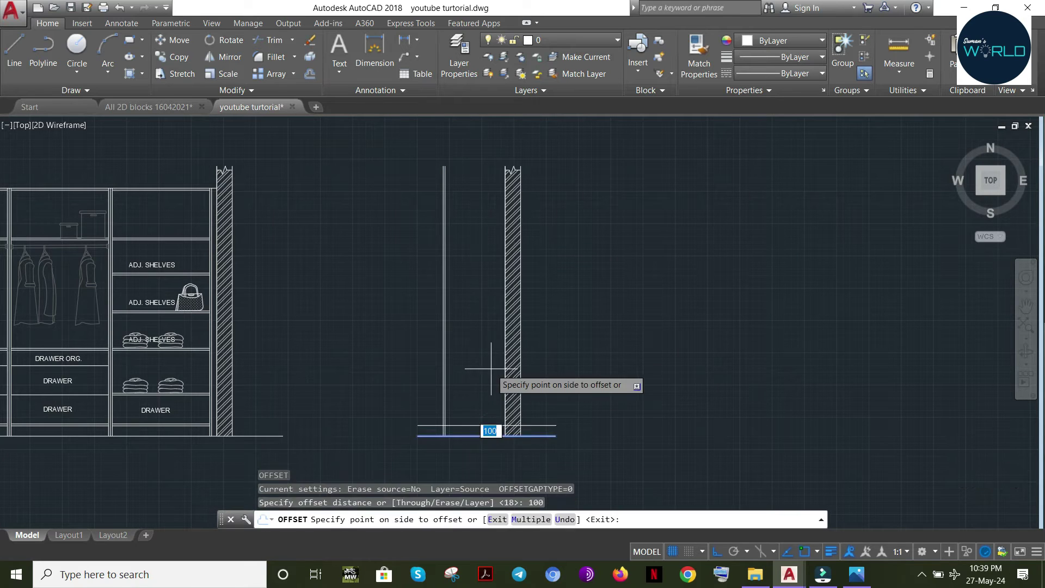
left_click(477, 353)
key("Escape")
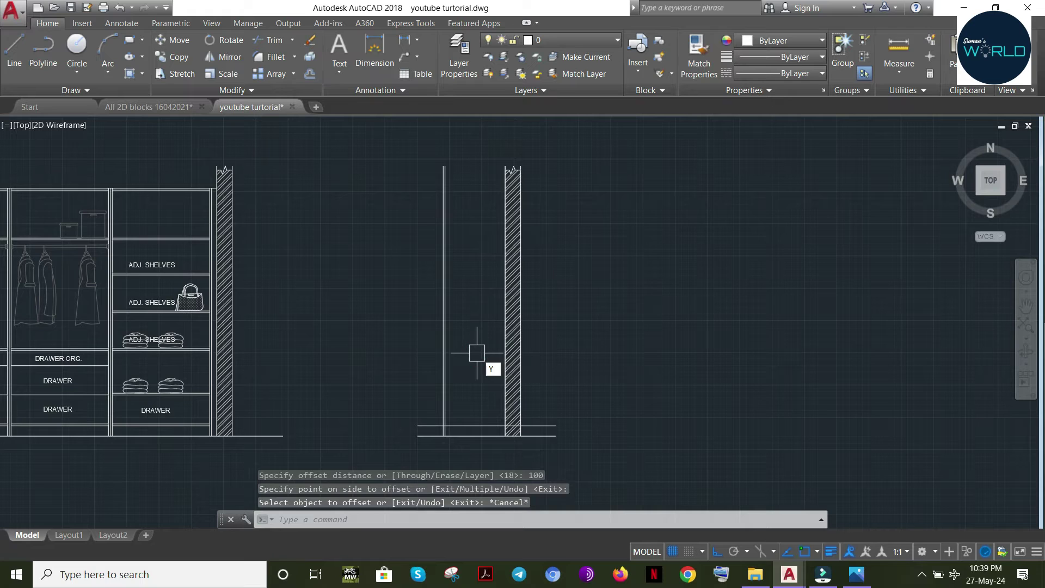
key("Escape")
Trim the skirting line's overhangs beyond the shutter front and wall, and the shutter front line below it
type("TR")
key("Return")
key("Return")
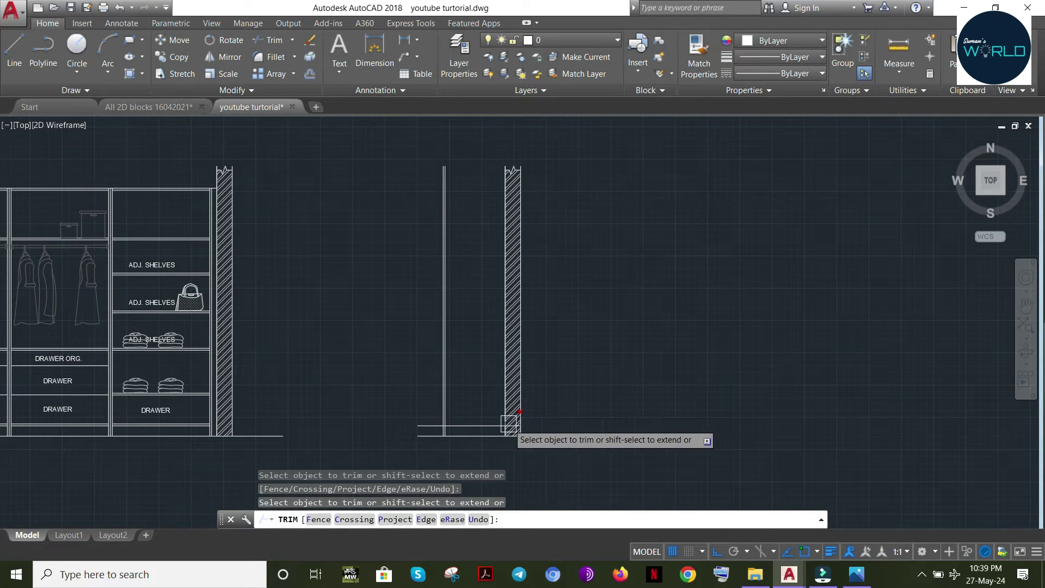
left_click(510, 426)
scroll(426, 419, "up", 4)
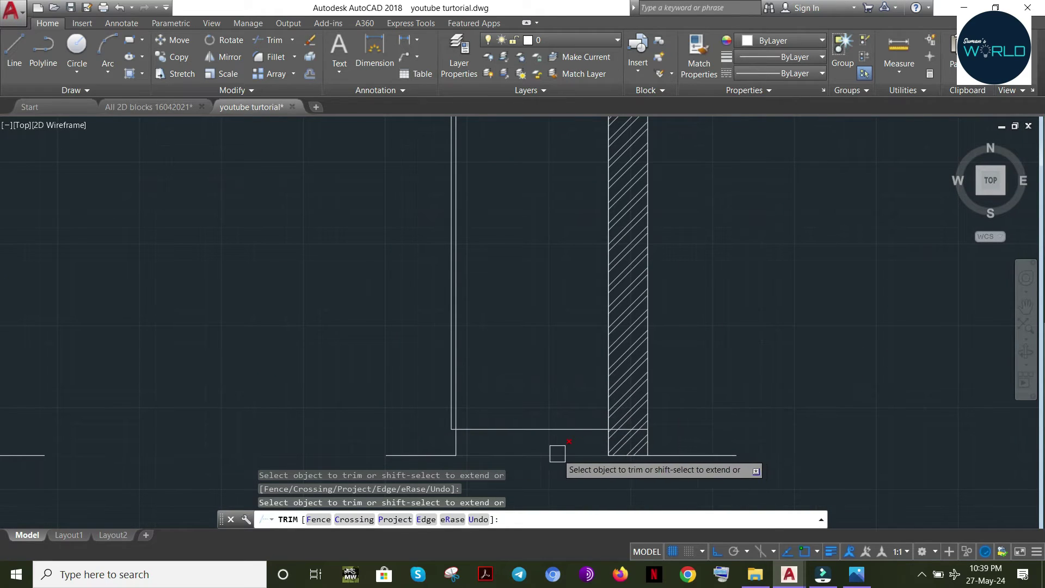
middle_click_drag(345, 401, 768, 404)
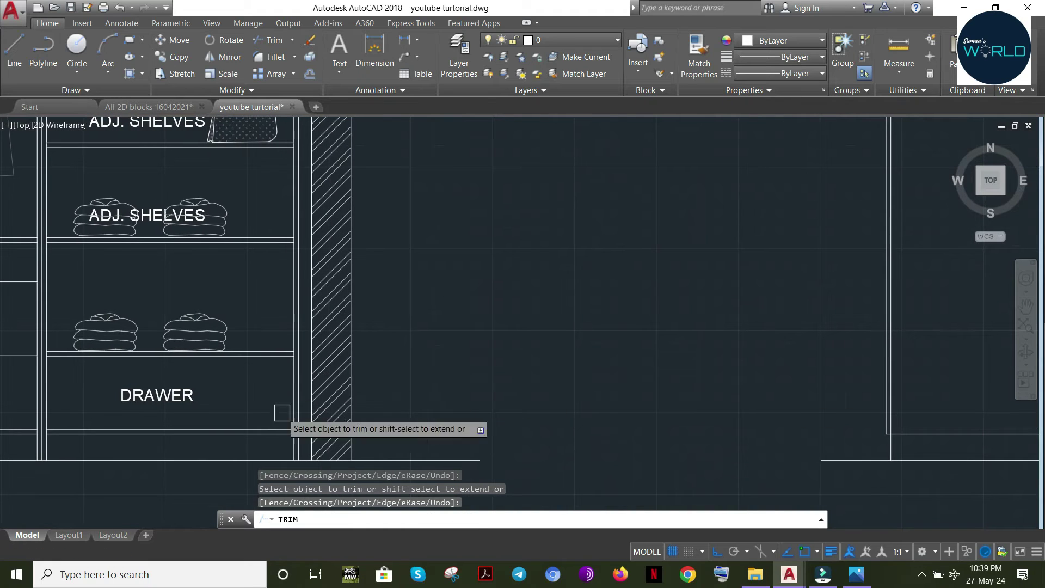
mouse_move(610, 436)
middle_mouse_down()
mouse_move(23, 335)
mouse_move(2, 347)
middle_mouse_up()
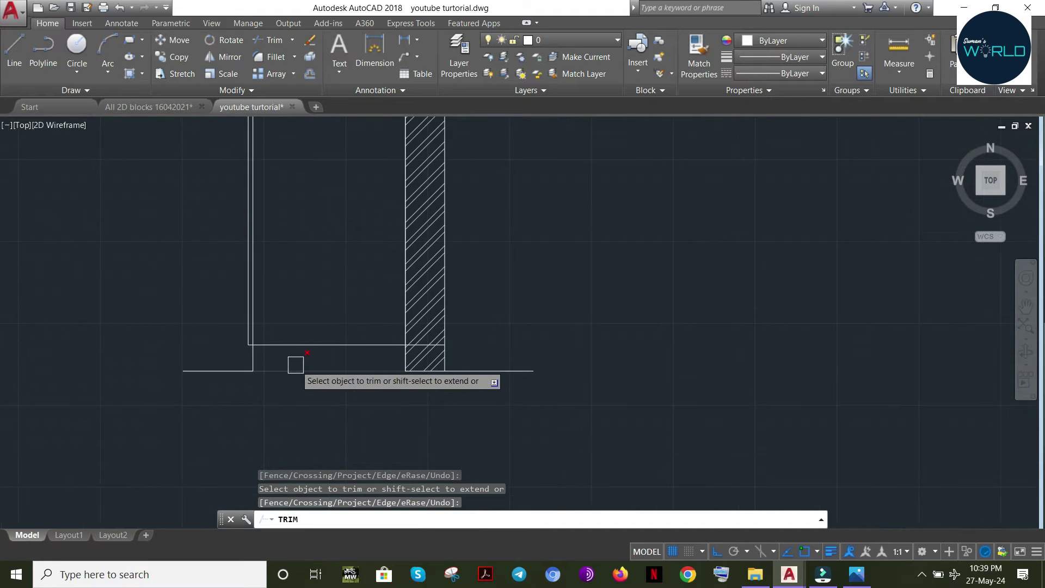
middle_click_drag(343, 348, 480, 378)
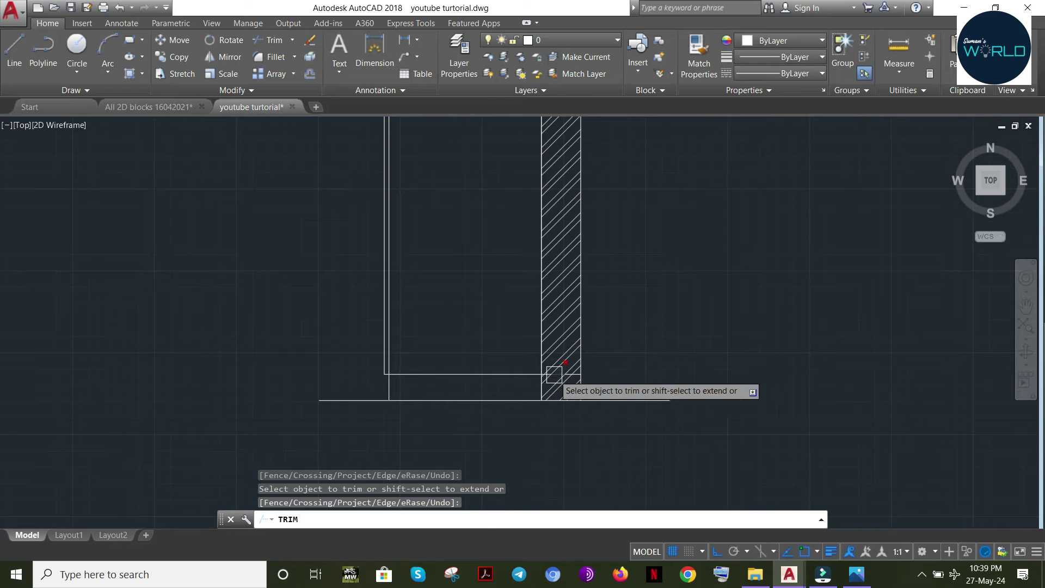
Trim the skirting line at the wall's inner face and erase the leftover piece inside the hatched wall
left_click(553, 374)
key("Escape")
left_click(569, 374)
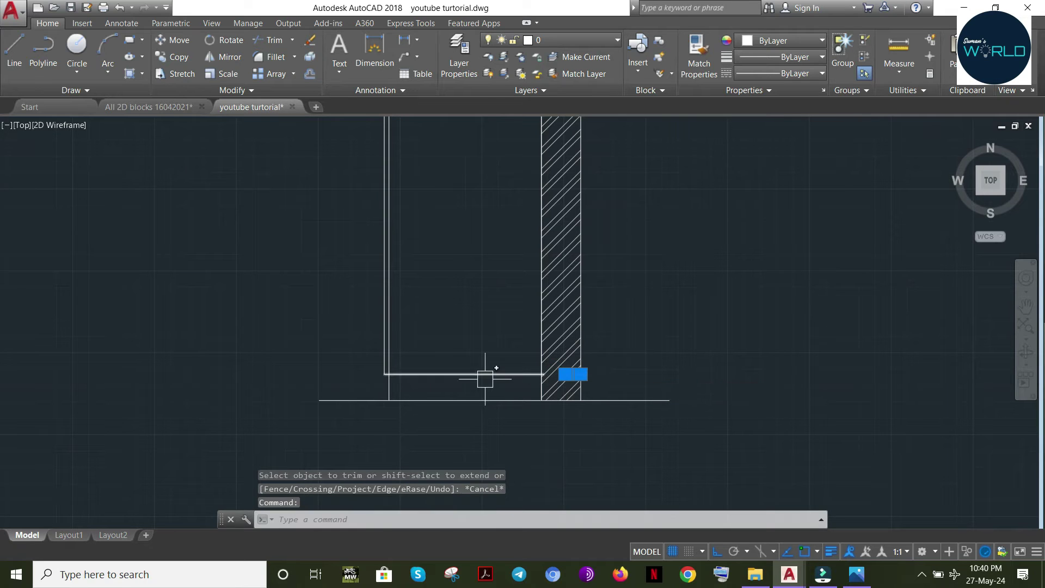
key("Delete")
Offset the section's floor line 2400 mm upward to form the wardrobe's top line
middle_click_drag(498, 322, 532, 444)
scroll(510, 436, "down", 3)
scroll(510, 434, "up", 3)
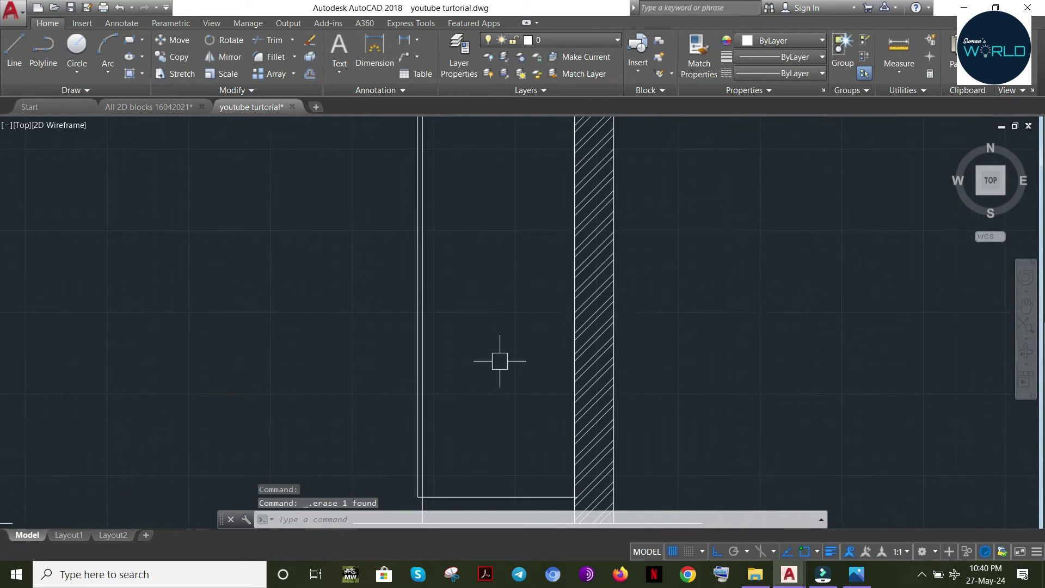
middle_click_drag(534, 263, 548, 484)
scroll(542, 392, "down", 4)
middle_click_drag(518, 303, 498, 296)
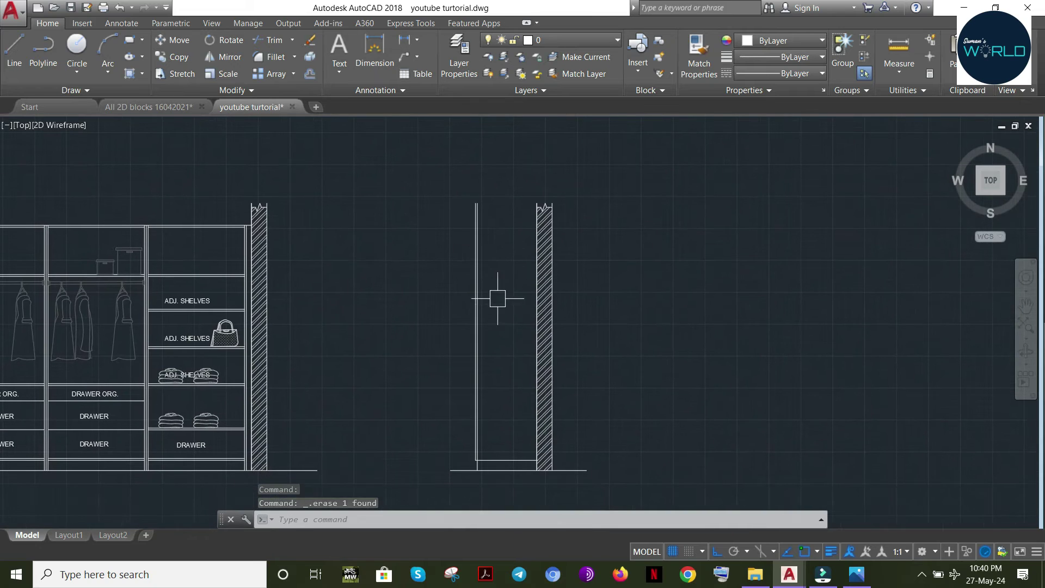
key("Escape")
key("Escape")
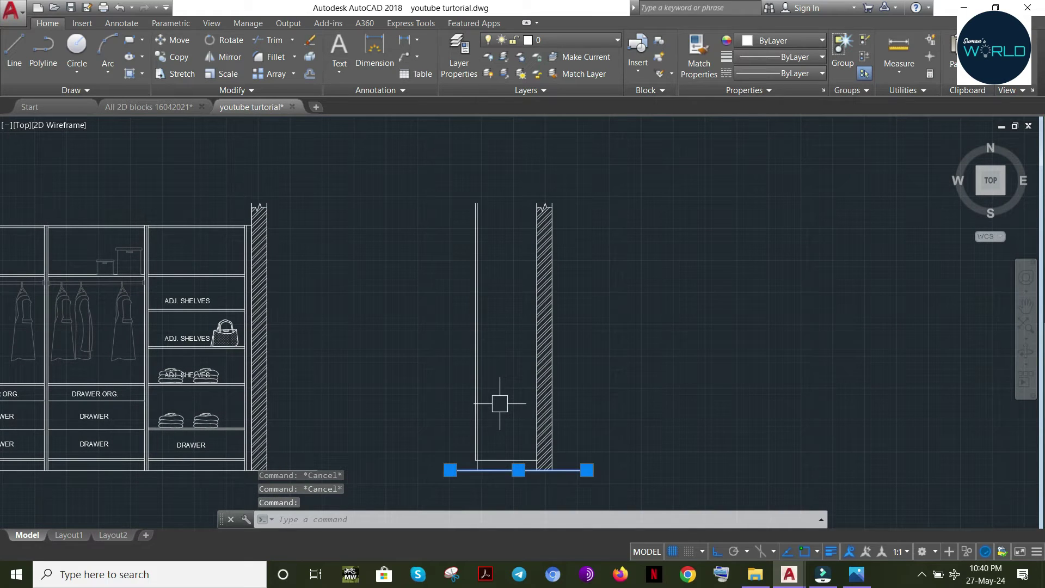
type("o")
key("Return")
type("2400")
key("Return")
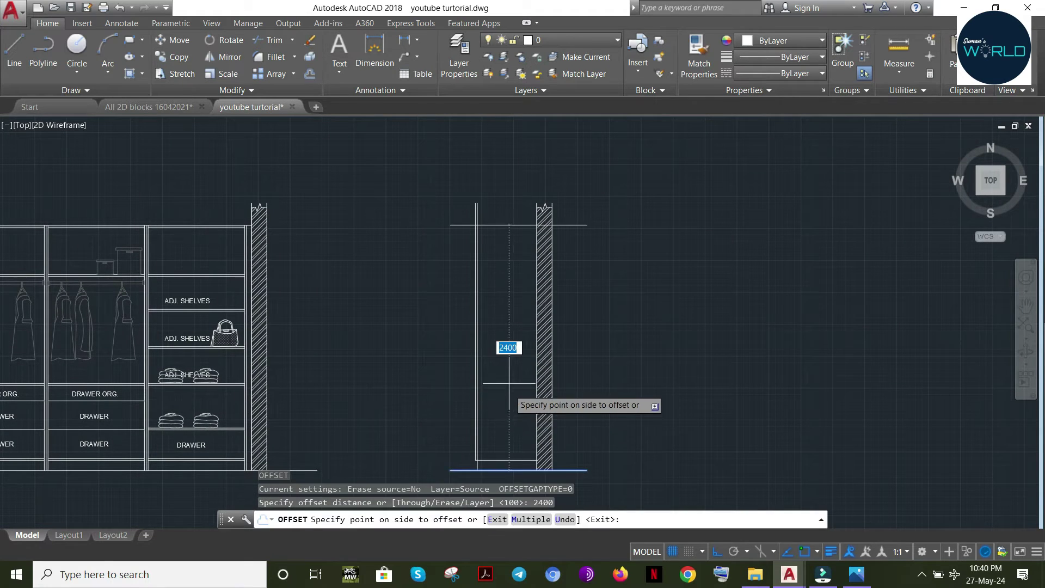
left_click(509, 383)
key("Escape")
Trim the section's top line and shutter lines to a clean top corner, and erase the leftover piece inside the wall
type("tr")
key("Return")
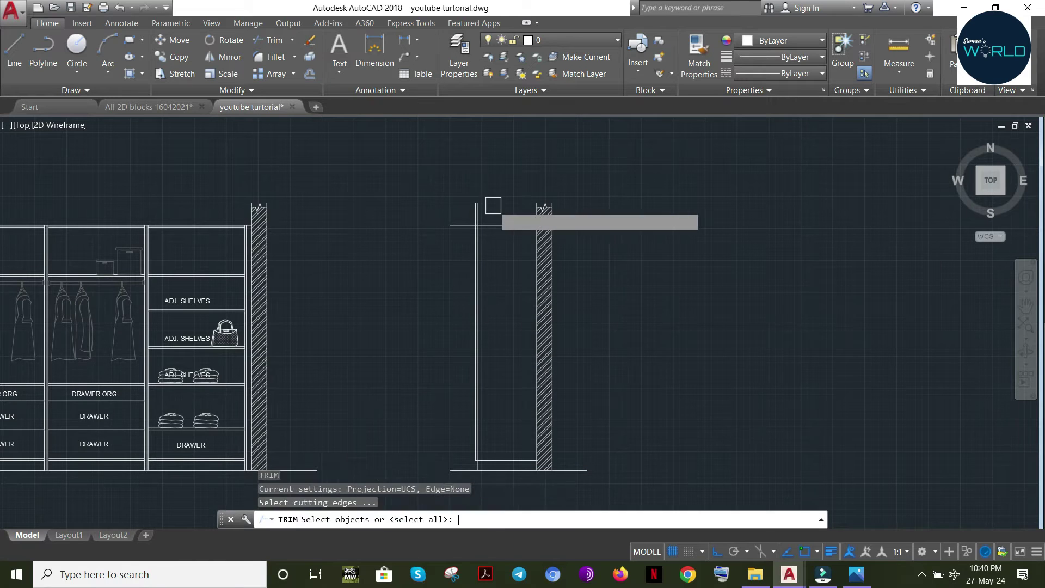
key("Return")
left_click(492, 205)
left_click(463, 216)
left_click(464, 224)
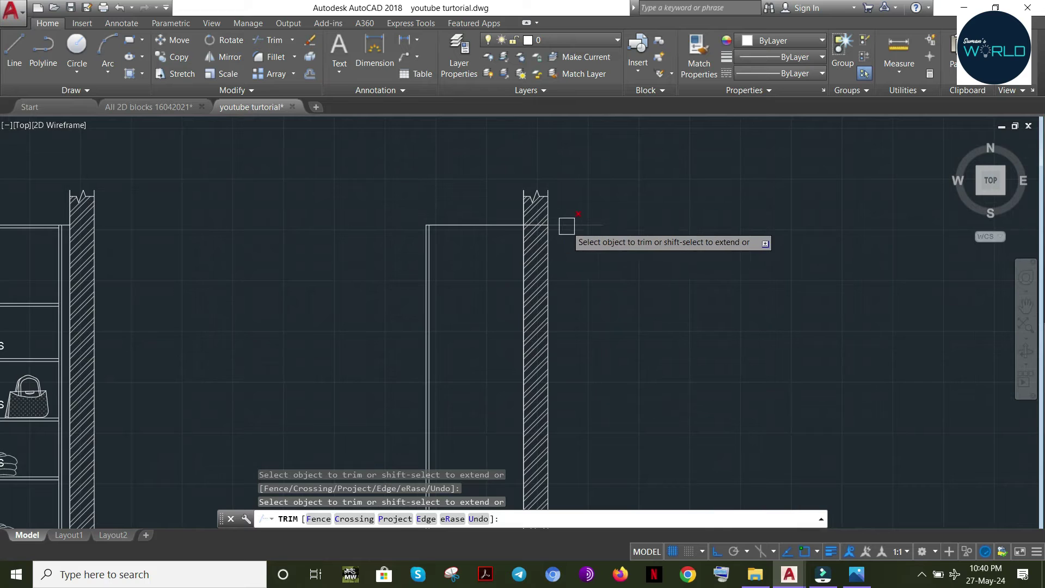
key("Escape")
left_click(538, 225)
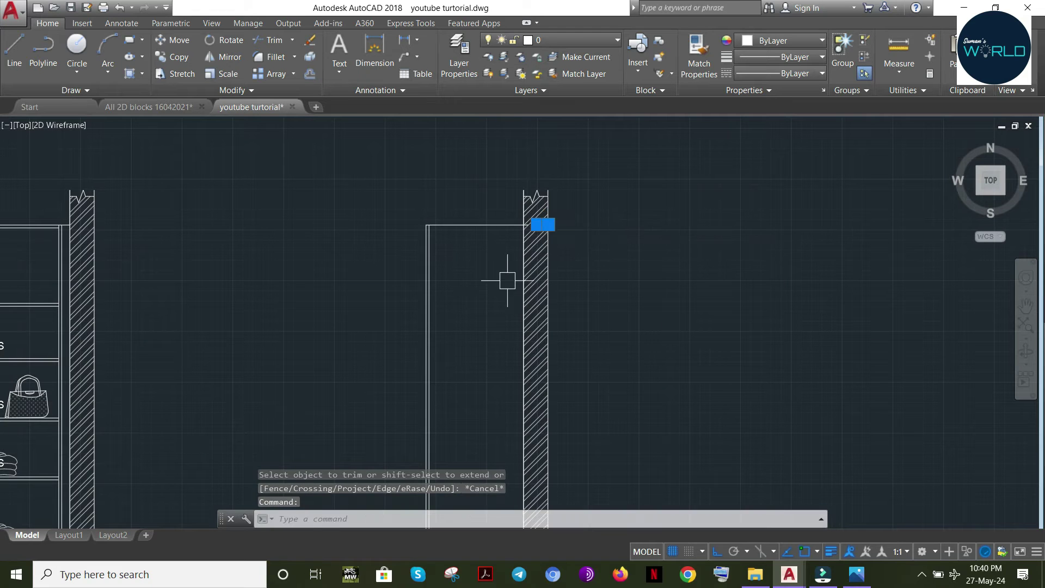
key("Delete")
Draw a line along the section's top from the shutter's inner face to the wall face
middle_click_drag(536, 323, 645, 202)
scroll(576, 413, "down", 2)
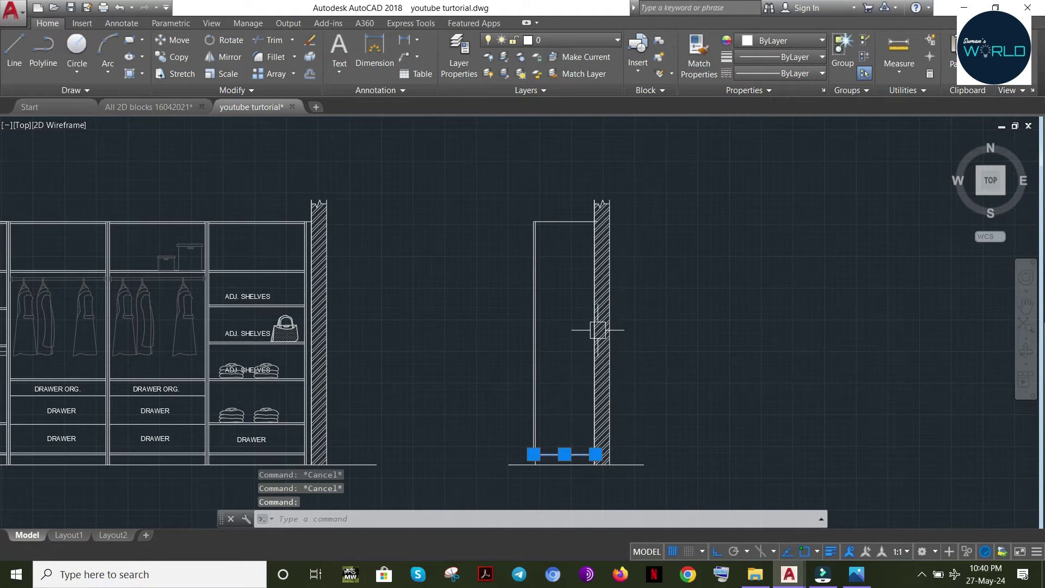
scroll(573, 283, "up", 2)
middle_click_drag(566, 291, 544, 227)
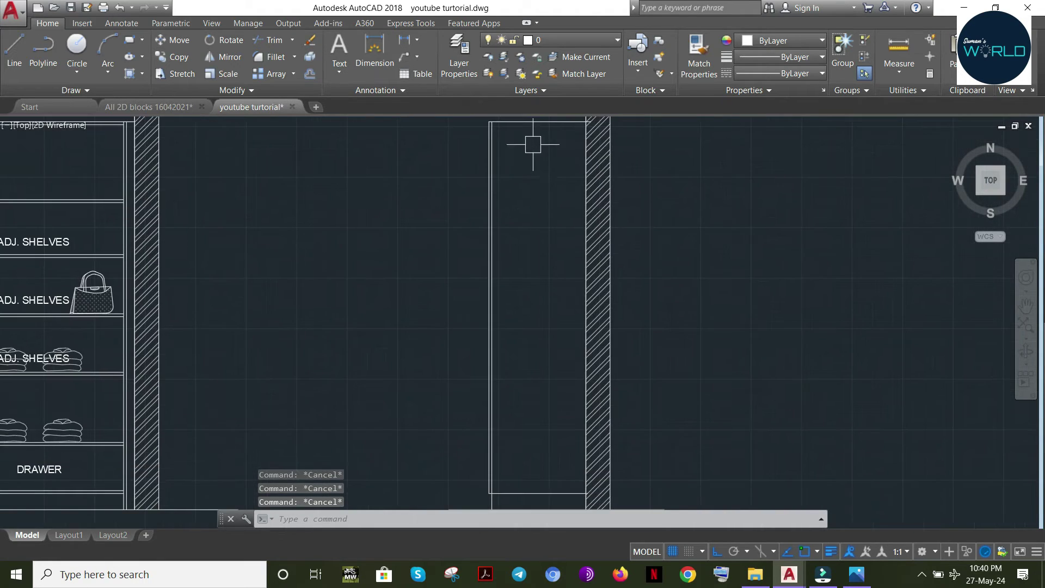
middle_click_drag(533, 192, 519, 256)
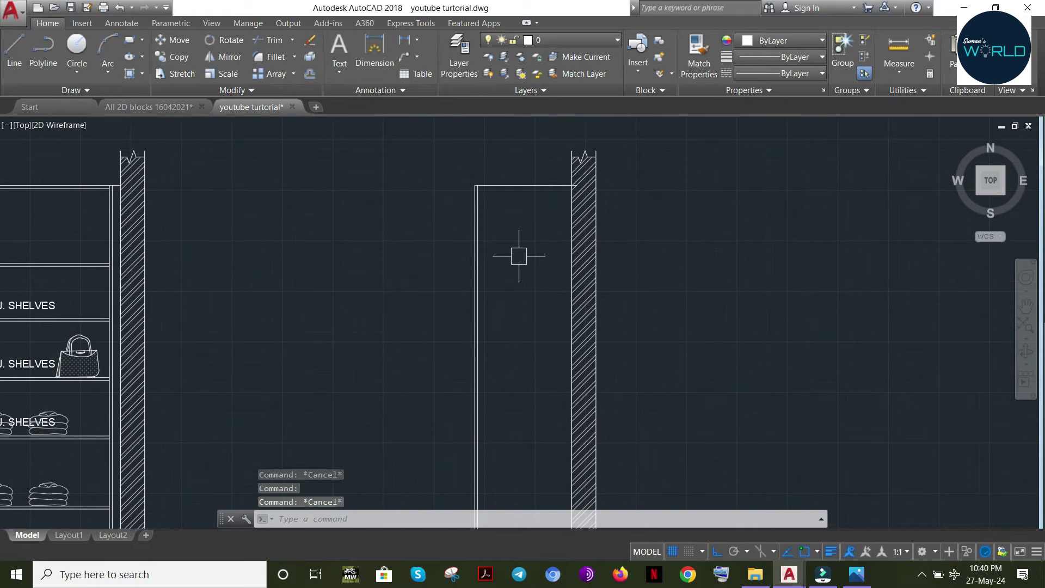
key("Return")
left_click(477, 186)
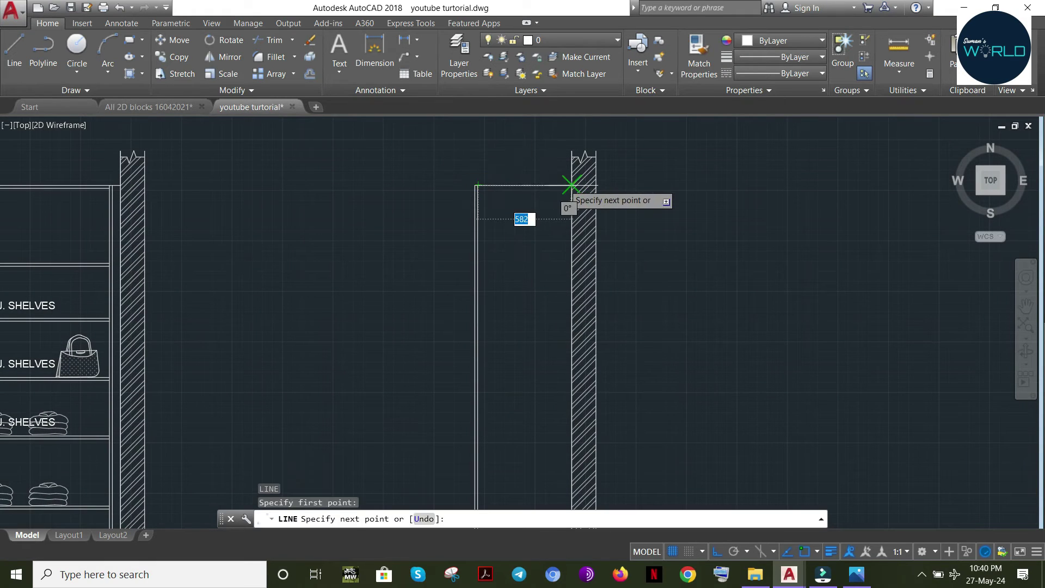
left_click(572, 185)
key("Escape")
Draw a horizontal construction line from the underside of the elevation's top panel across the section
left_click(93, 190)
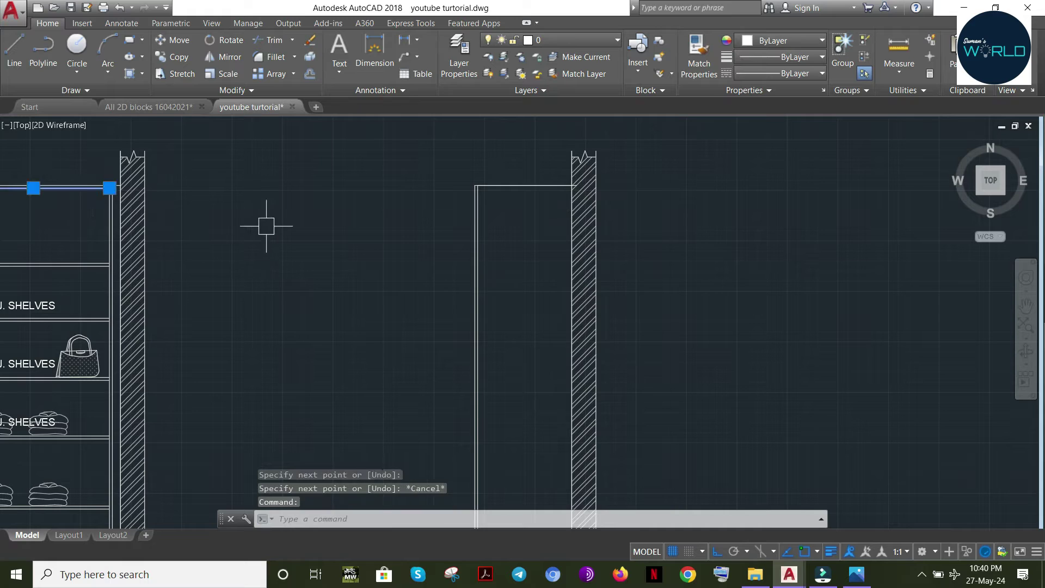
key("Escape")
type("XL")
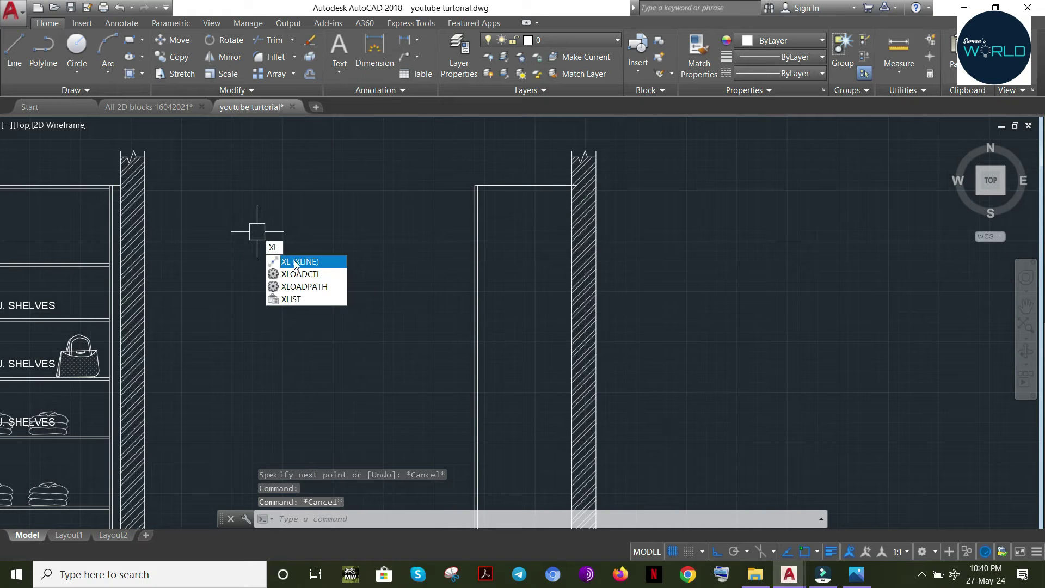
left_click(296, 263)
left_click(113, 188)
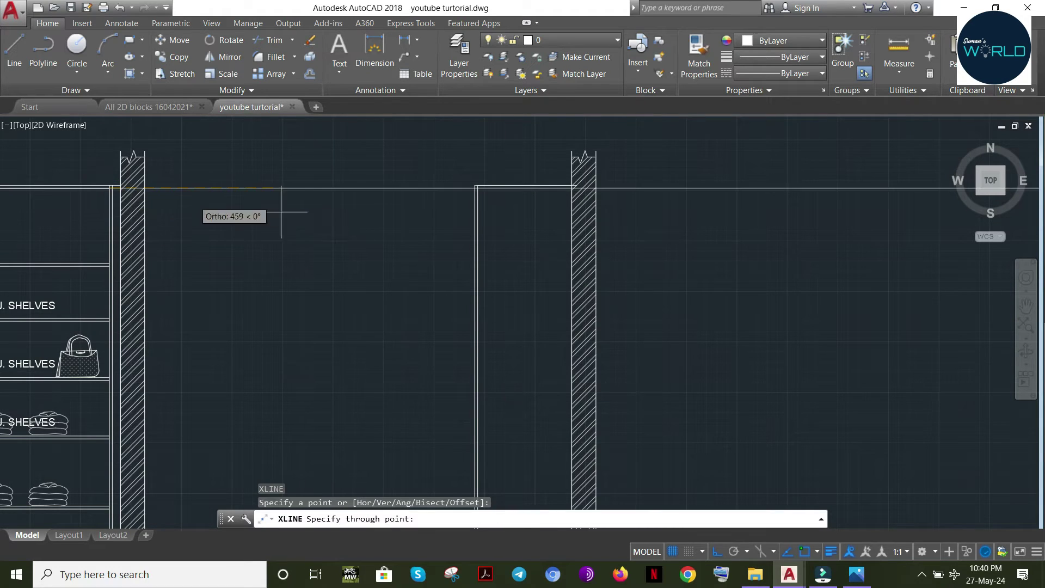
left_click(343, 209)
key("Escape")
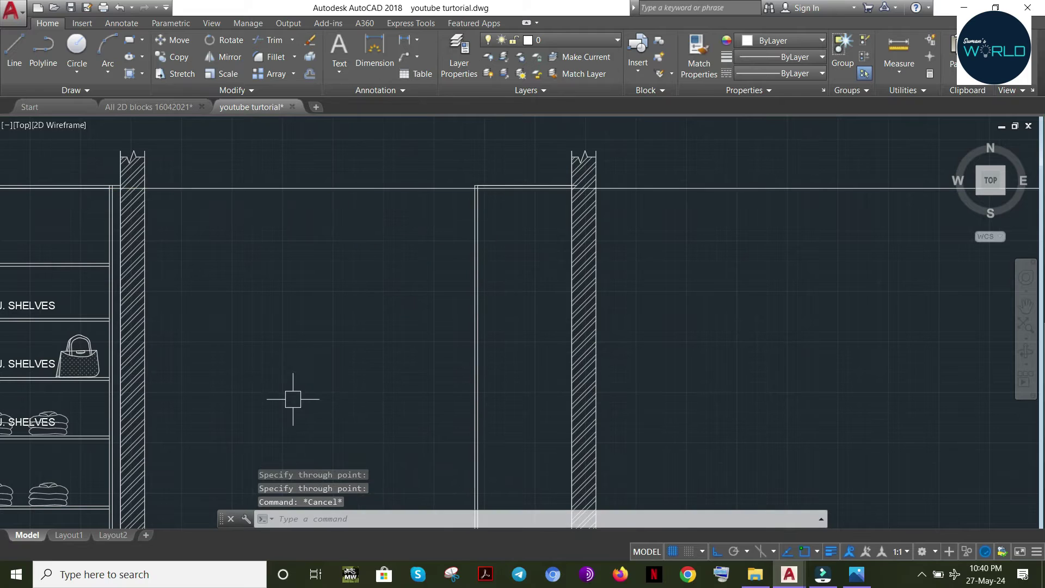
Draw a horizontal construction line from the upper edge of the elevation's bottom panel across the section
middle_click_drag(229, 490, 435, 231)
key("Return")
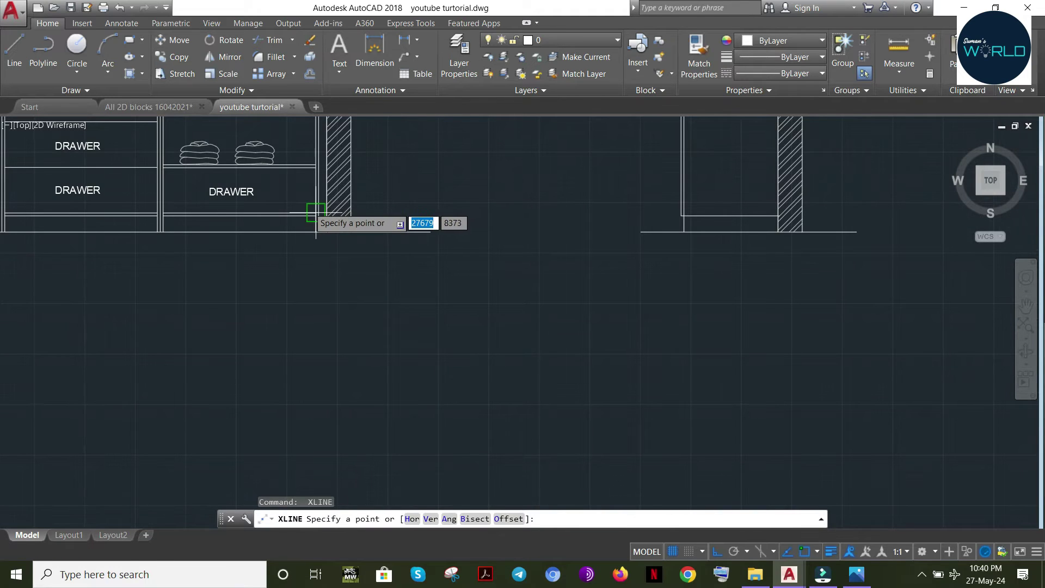
left_click(316, 211)
left_click(474, 217)
key("Escape")
middle_click_drag(743, 214, 513, 309)
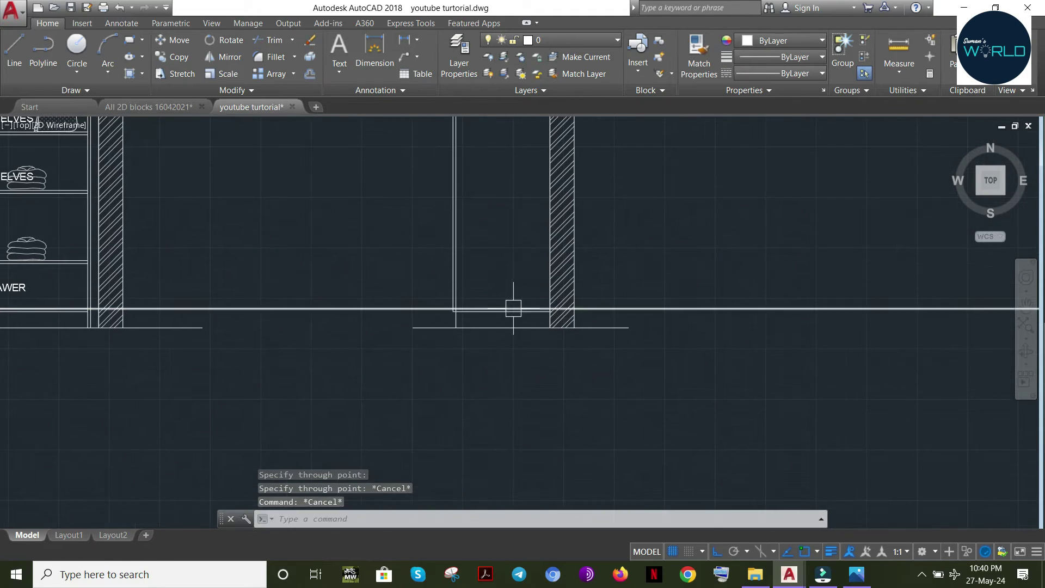
scroll(514, 308, "down", 5)
key("Escape")
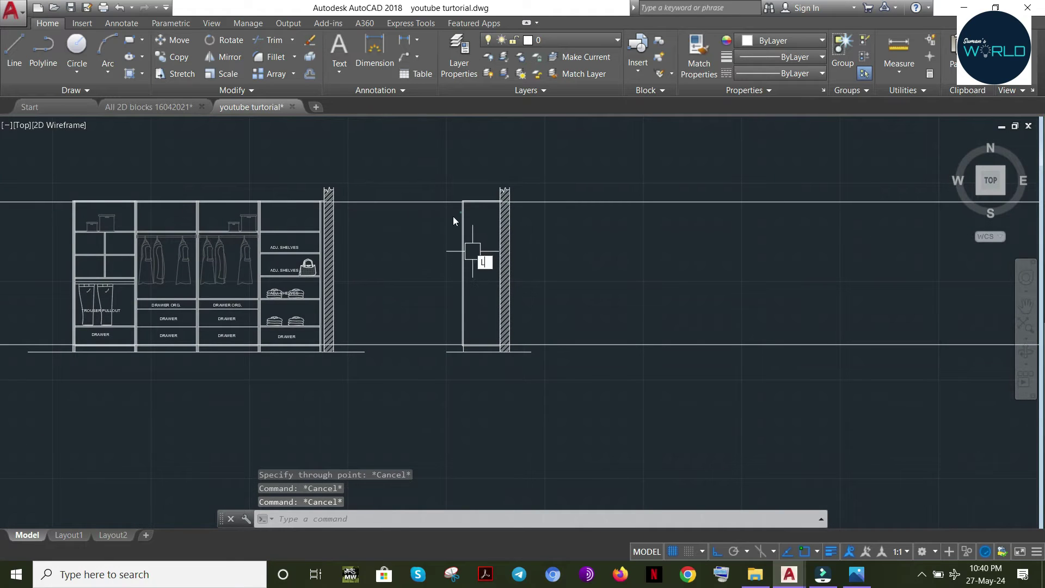
key("Return")
left_click(463, 202)
key("Escape")
Draw the bottom panel's upper edge along the lower construction line, from the shutter's inner face to the wall face
right_click(472, 226)
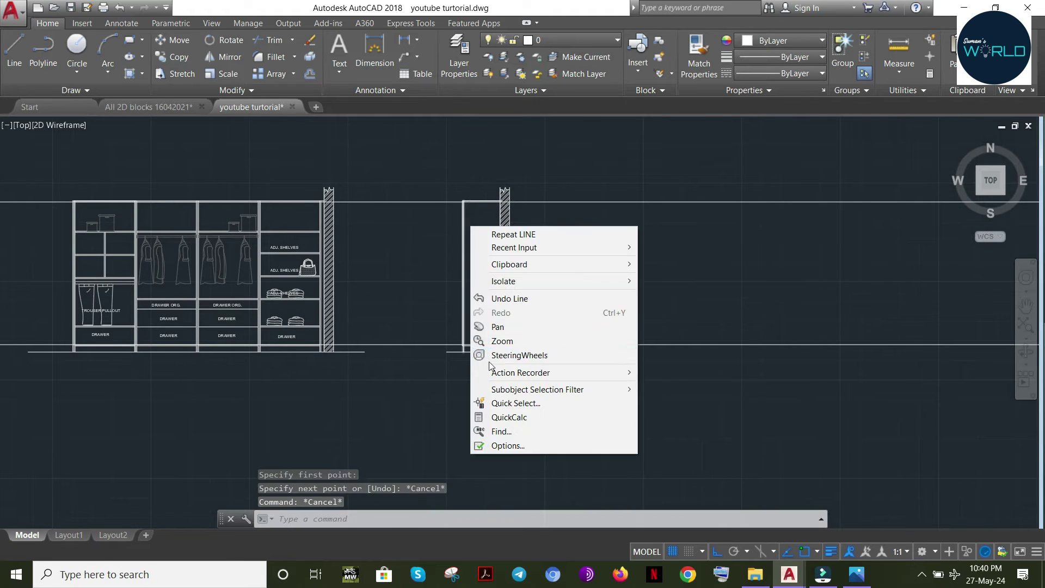
left_click(479, 341)
mouse_move(479, 341)
left_mouse_down()
mouse_move(528, 196)
mouse_move(549, 174)
left_mouse_up()
left_click_drag(442, 404, 453, 258)
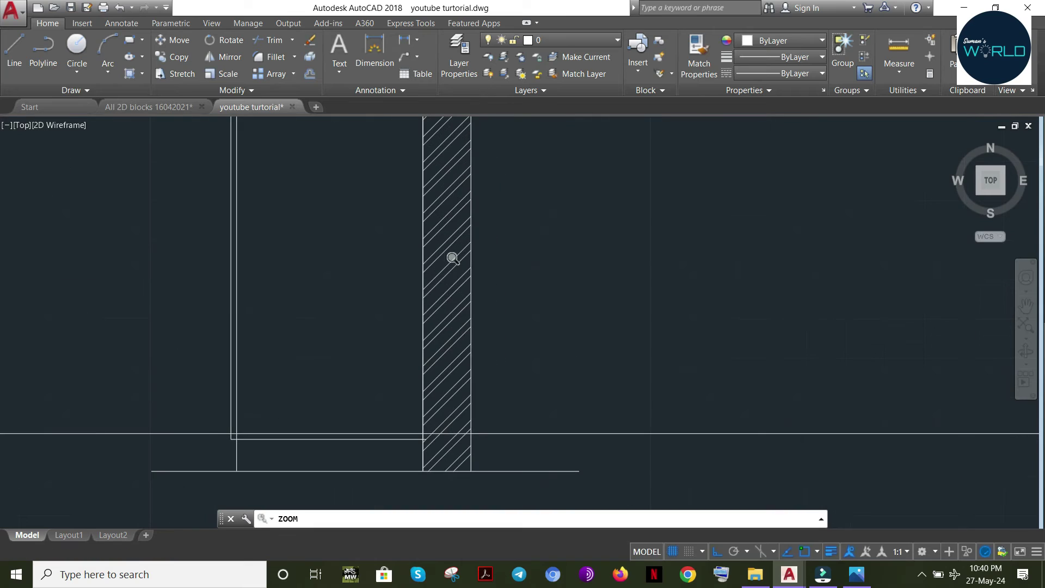
key("Escape")
type("l")
key("Return")
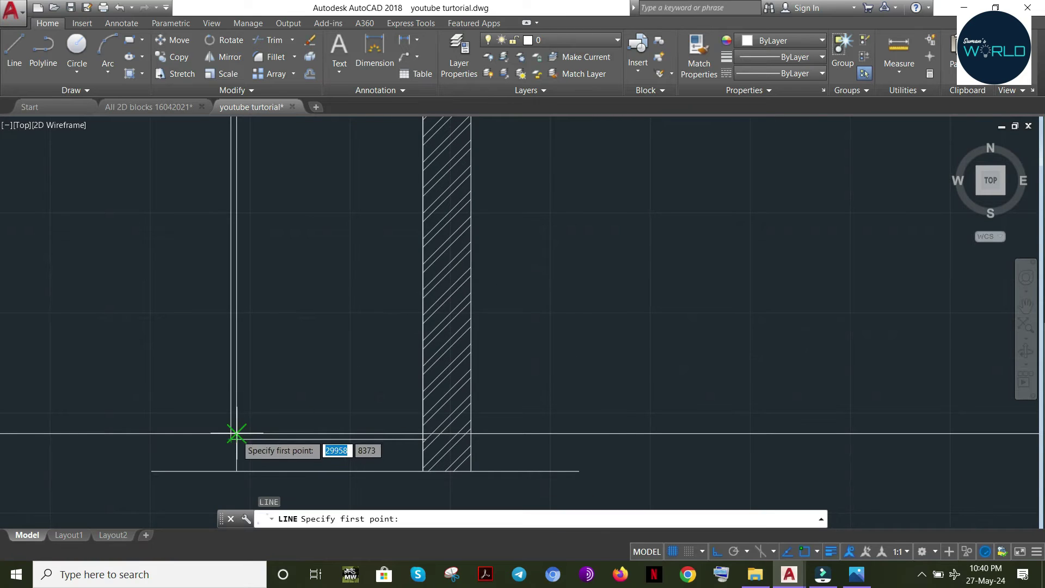
left_click(236, 434)
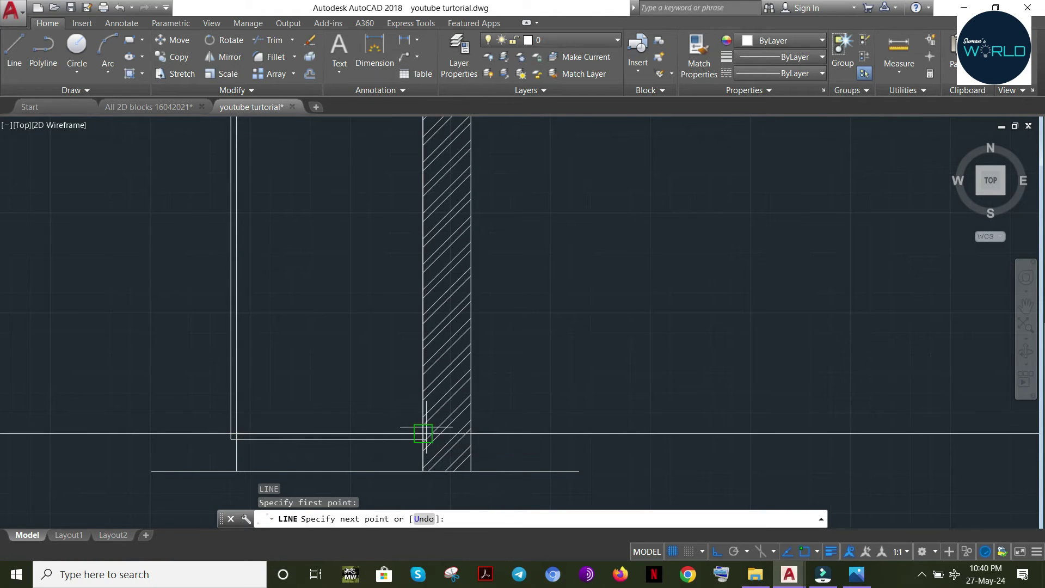
key("Escape")
Draw the top panel's underside along the upper construction line, from the shutter's inner face to the wall face
mouse_move(404, 257)
middle_mouse_down()
mouse_move(428, 262)
mouse_move(383, 350)
middle_mouse_up()
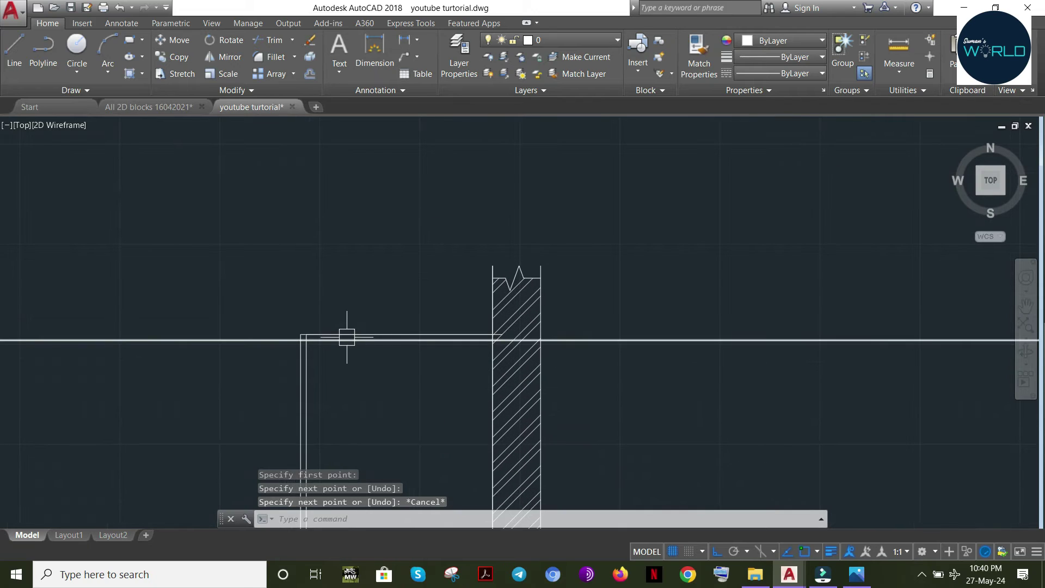
key("space")
left_click(302, 336)
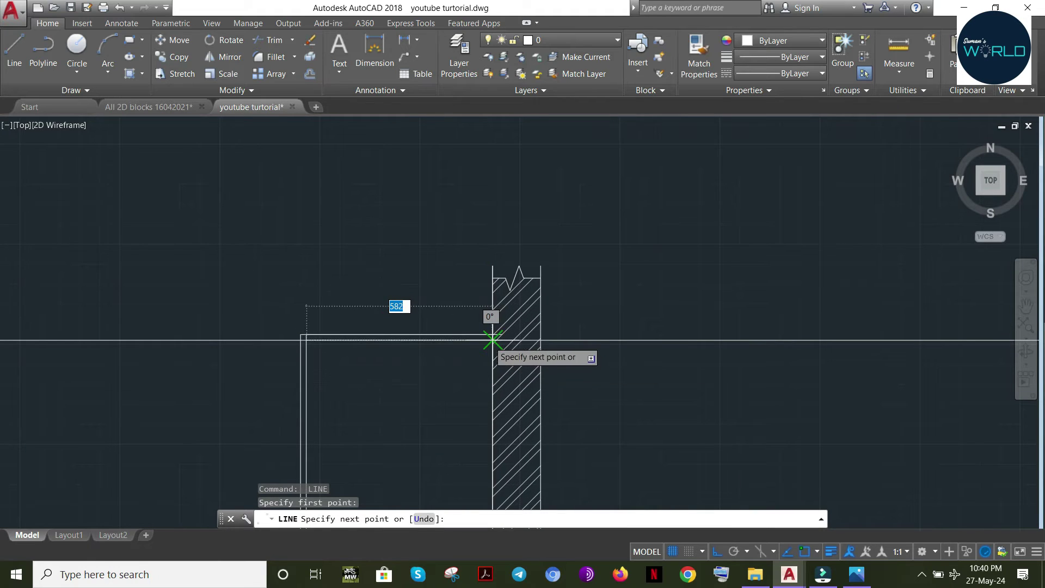
left_click(491, 338)
key("Escape")
mouse_move(203, 341)
middle_mouse_down()
mouse_move(160, 416)
mouse_move(718, 183)
middle_mouse_up()
middle_click_drag(157, 381, 684, 290)
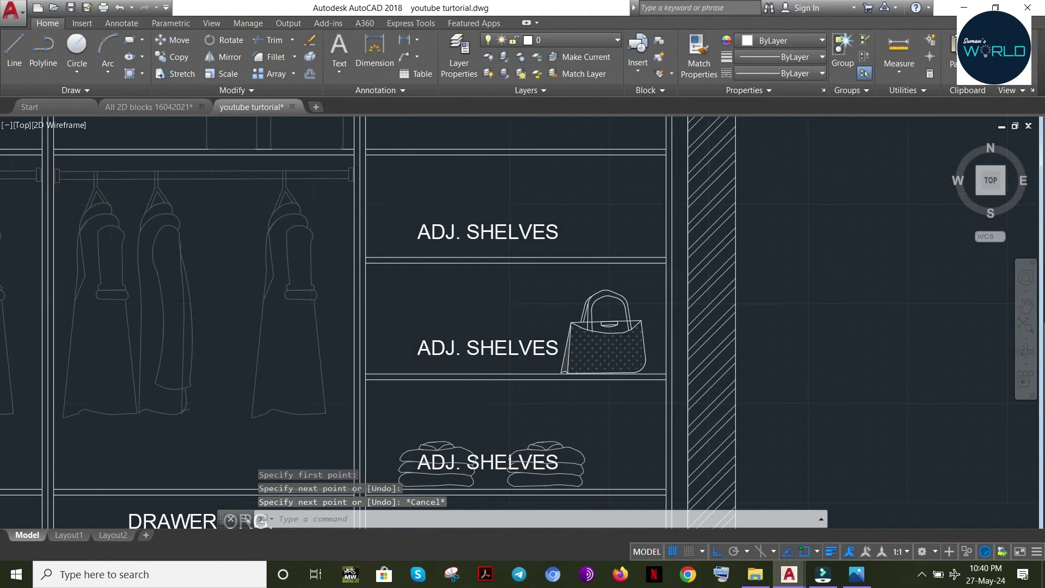
scroll(390, 364, "down", 6)
scroll(364, 449, "up", 2)
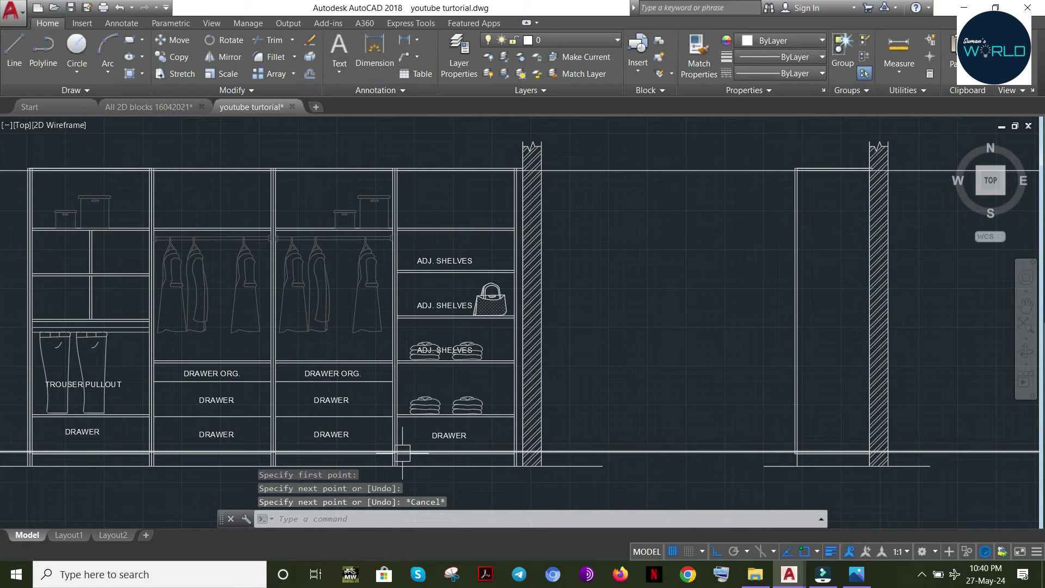
left_click(630, 452)
type("co")
key("Return")
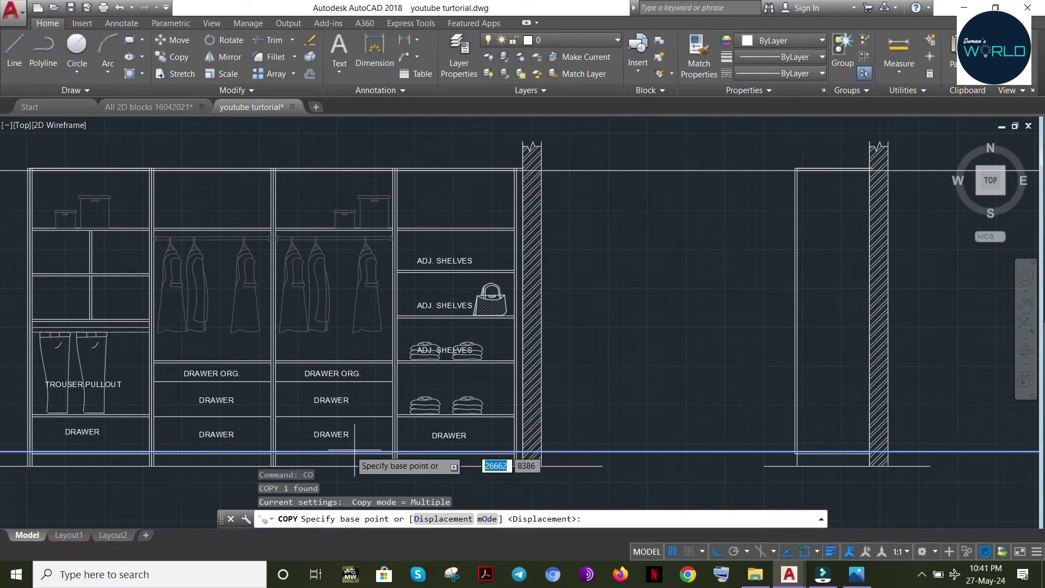
scroll(405, 443, "down", 2)
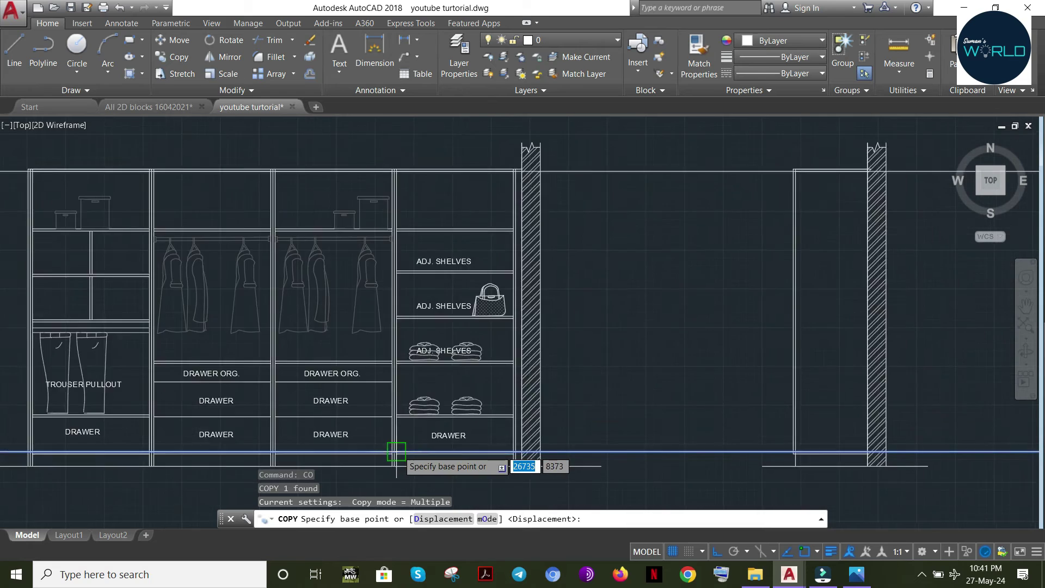
key("Escape")
Copy the lower construction line up to the drawer division lines and the shelf above the drawer organiser in the elevation
right_click(387, 453)
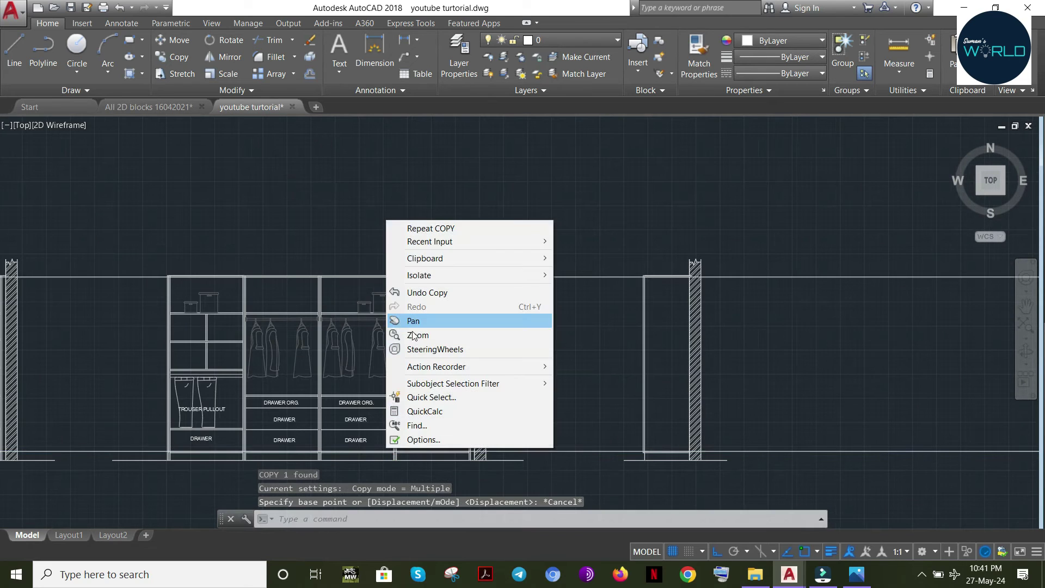
left_click(406, 336)
left_click_drag(406, 336, 490, 268)
scroll(554, 356, "up", 2)
mouse_move(554, 356)
middle_mouse_down()
mouse_move(517, 383)
mouse_move(513, 245)
middle_mouse_up()
middle_click_drag(559, 304, 525, 368)
key("Escape")
left_click(555, 442)
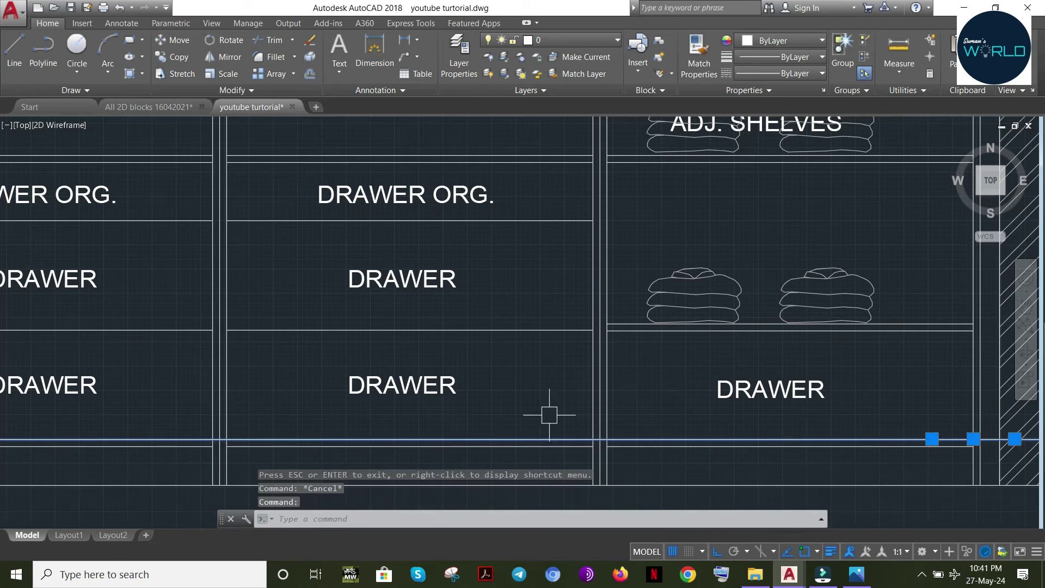
key("BackSpace")
type("CO")
key("Return")
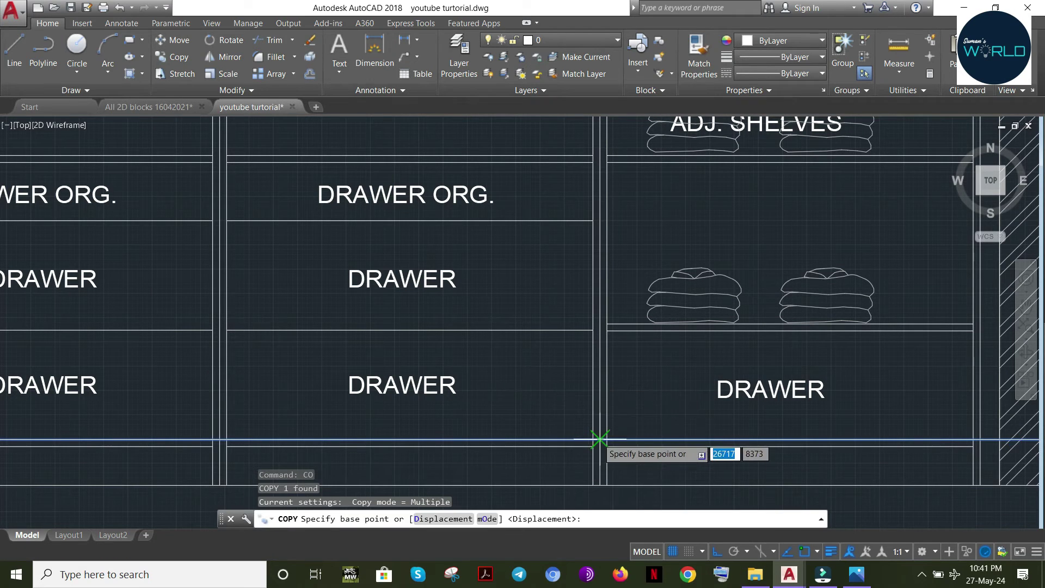
left_click(593, 439)
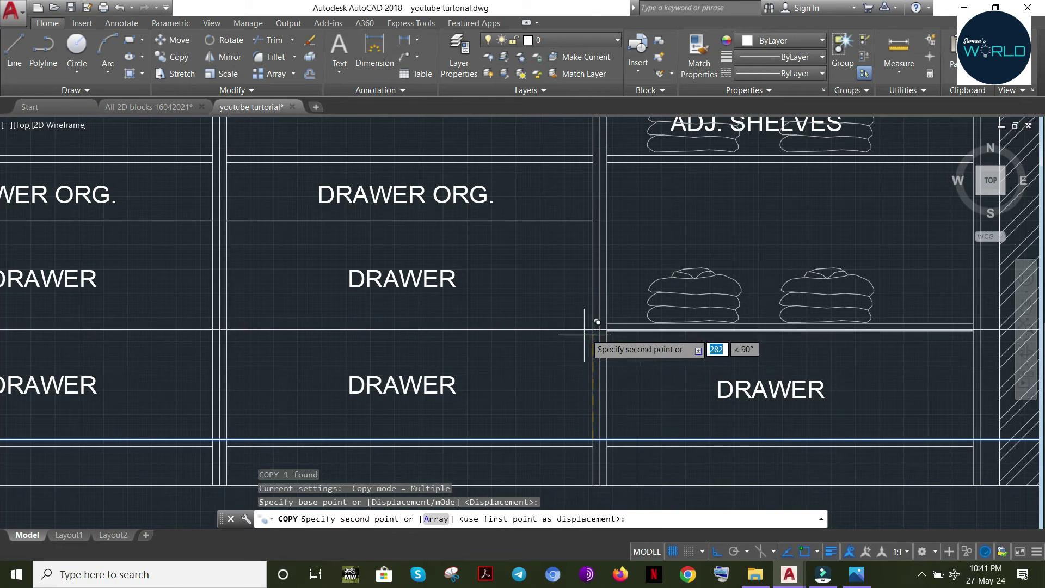
left_click(593, 221)
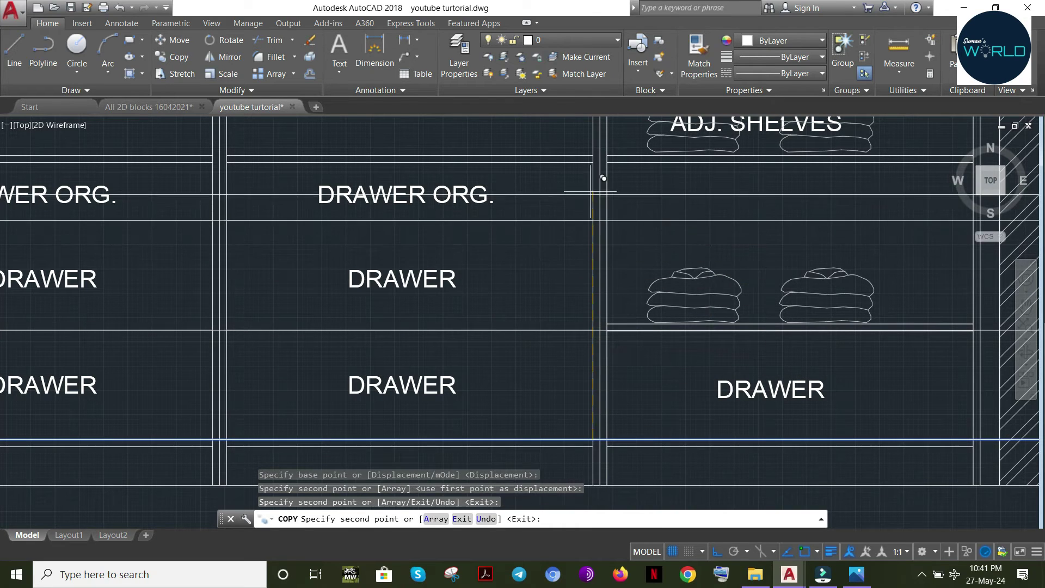
left_click(593, 162)
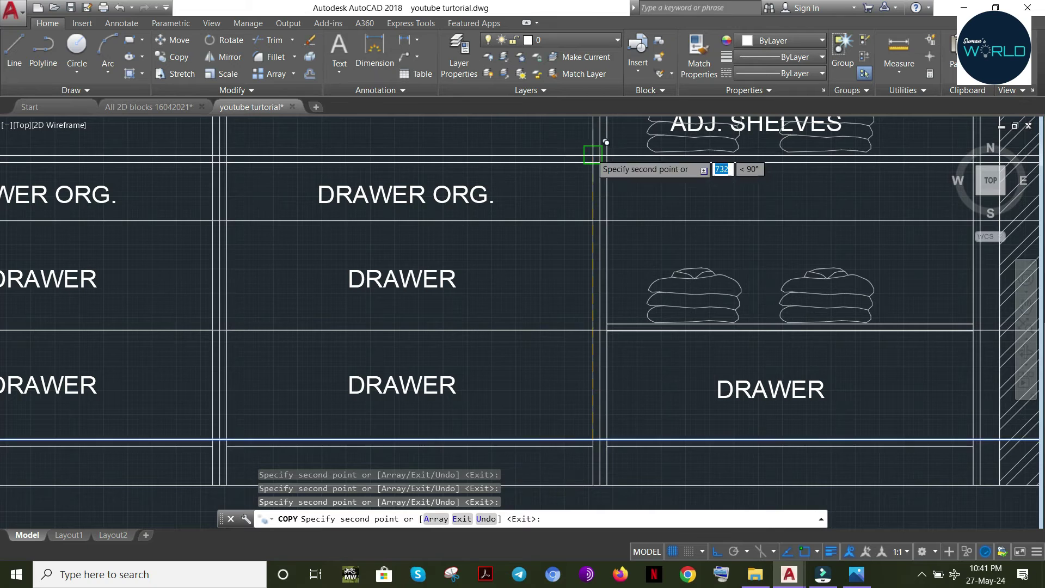
Place further copies of the construction line on the lower and upper edges of the shelf above the hanging clothes
middle_click_drag(522, 201, 460, 388)
mouse_move(394, 265)
middle_mouse_down()
mouse_move(357, 442)
mouse_move(361, 491)
middle_mouse_up()
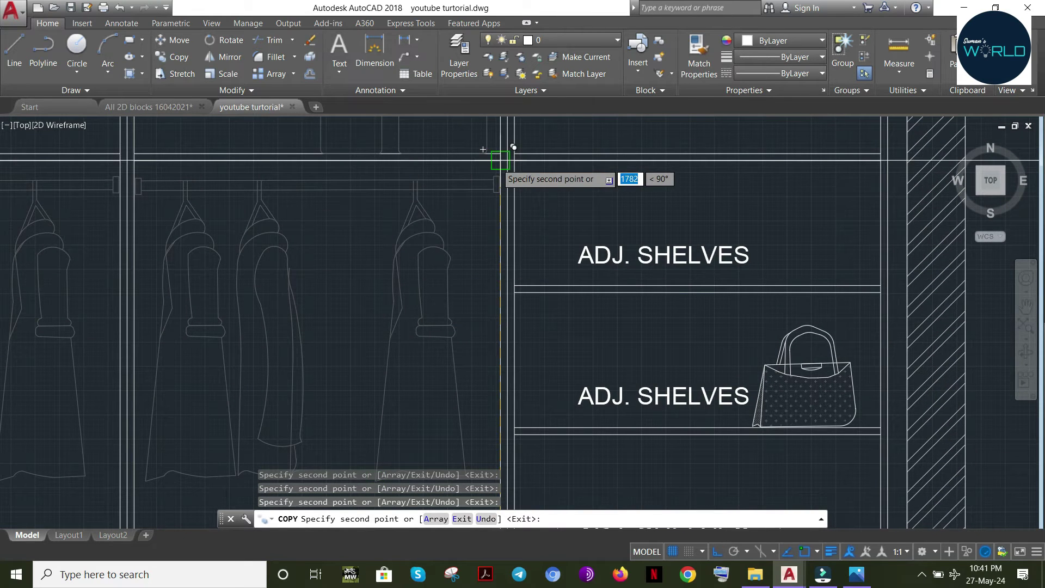
mouse_move(413, 288)
middle_mouse_down()
mouse_move(413, 316)
mouse_move(345, 410)
middle_mouse_up()
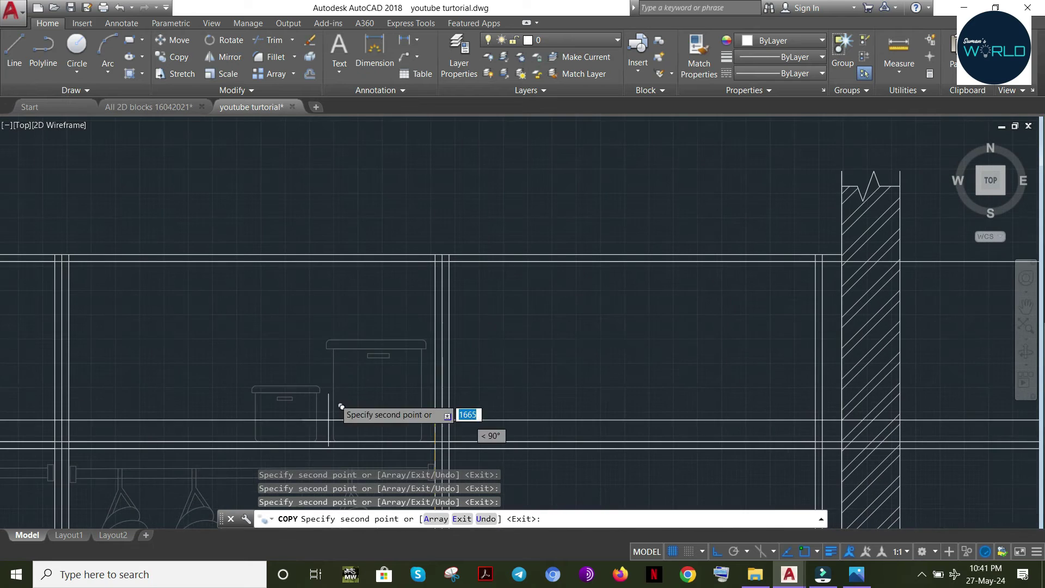
middle_click_drag(514, 353, 531, 133)
key("Escape")
scroll(467, 355, "down", 2)
Draw the upper shelf's underside in the section along its construction line, from the wall face to the shutter's inner face
middle_click_drag(1015, 421, 716, 337)
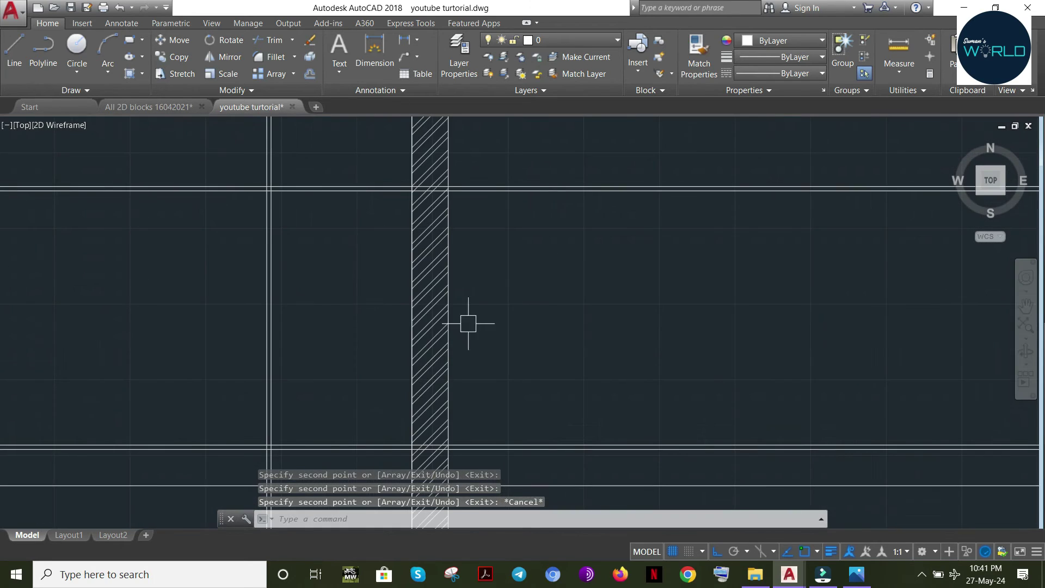
middle_click_drag(468, 327, 444, 452)
middle_click_drag(326, 379, 497, 303)
key("Escape")
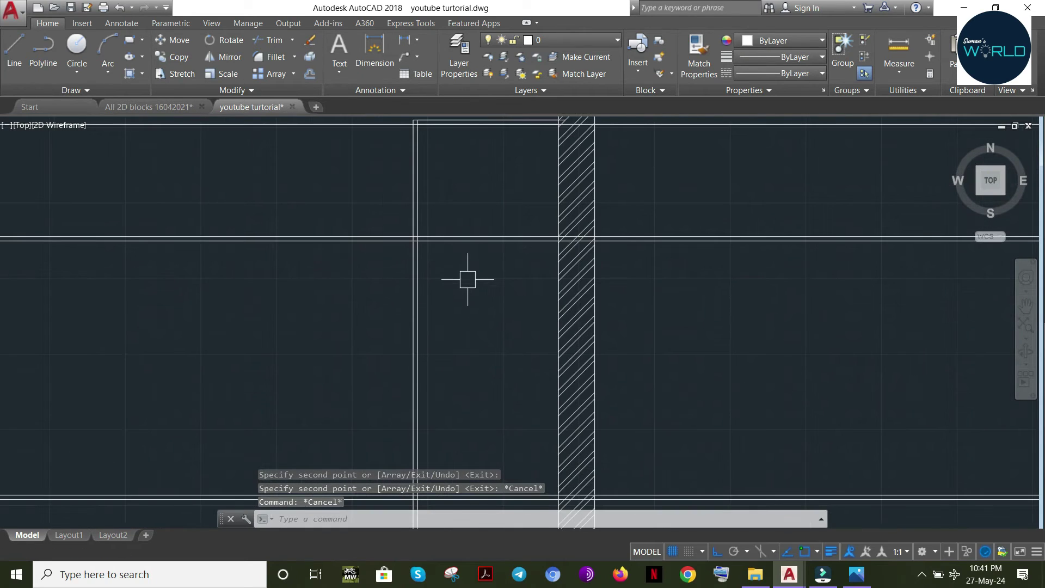
key("Return")
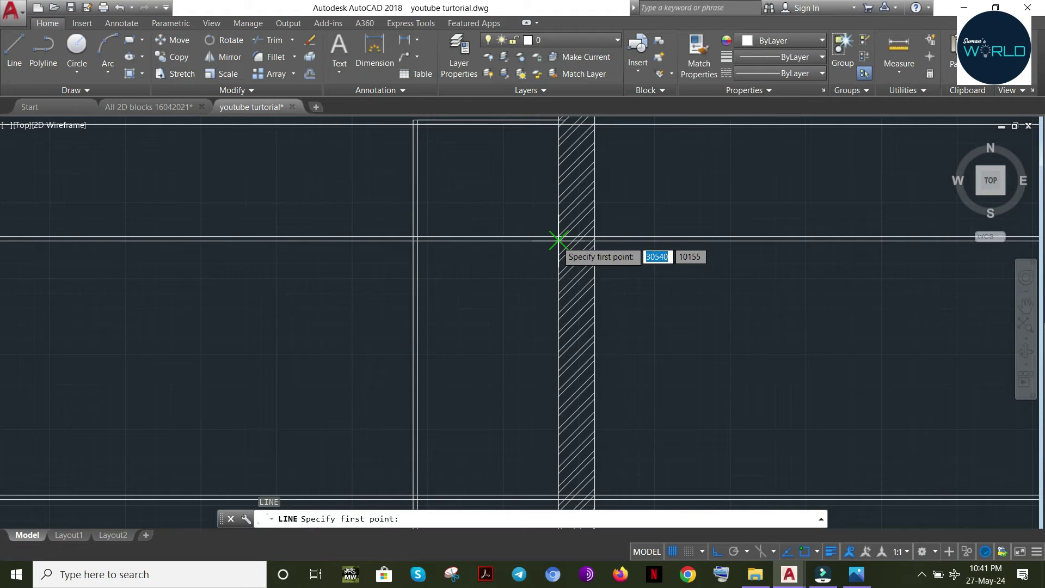
left_click(558, 239)
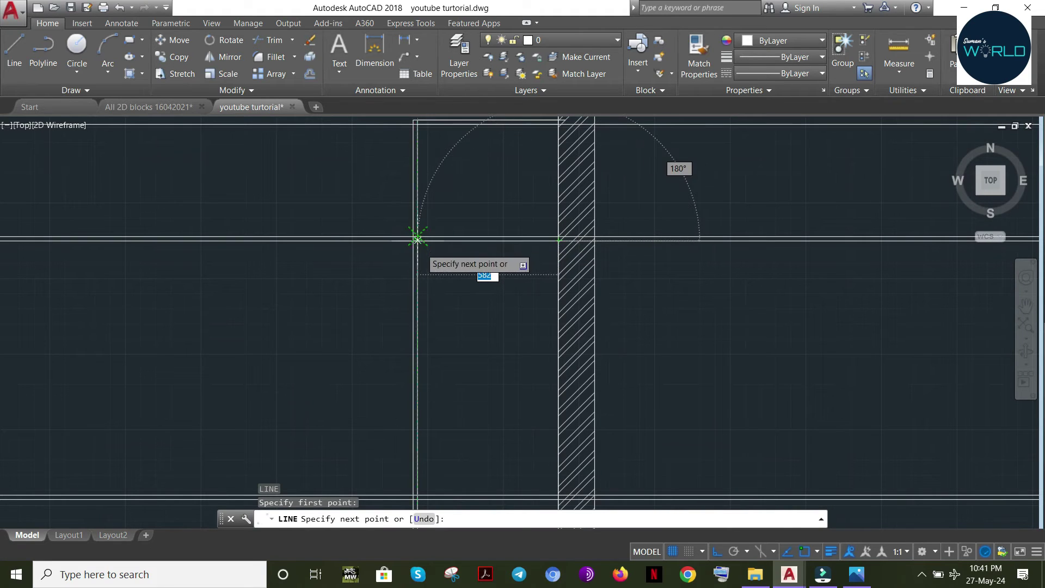
left_click(418, 240)
key("Escape")
Copy the shelf line to its upper edge, both edges of the shelf above the drawers, and the drawer division levels
left_click(448, 240)
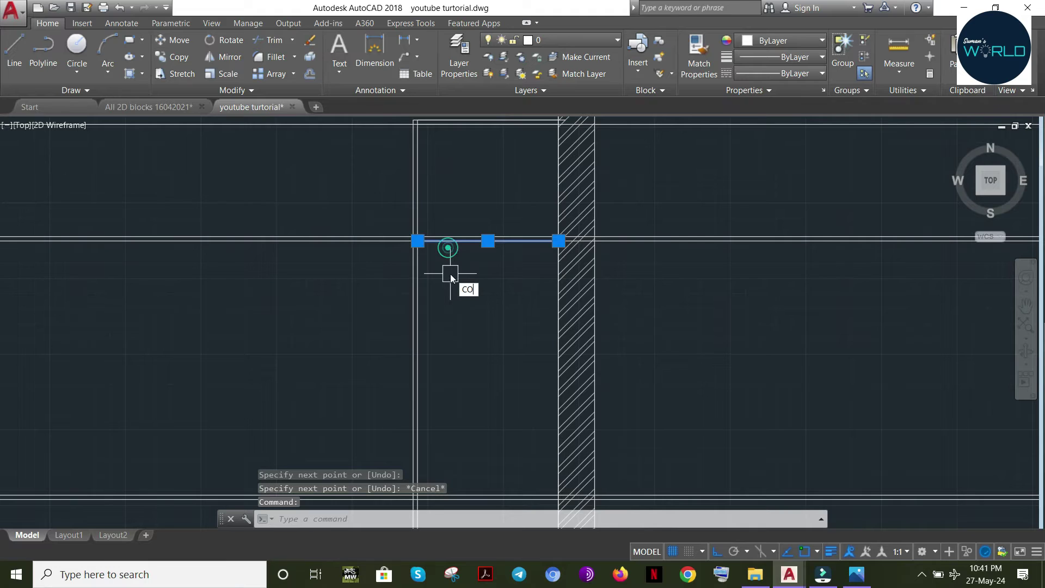
type("CO")
key("Return")
left_click(559, 240)
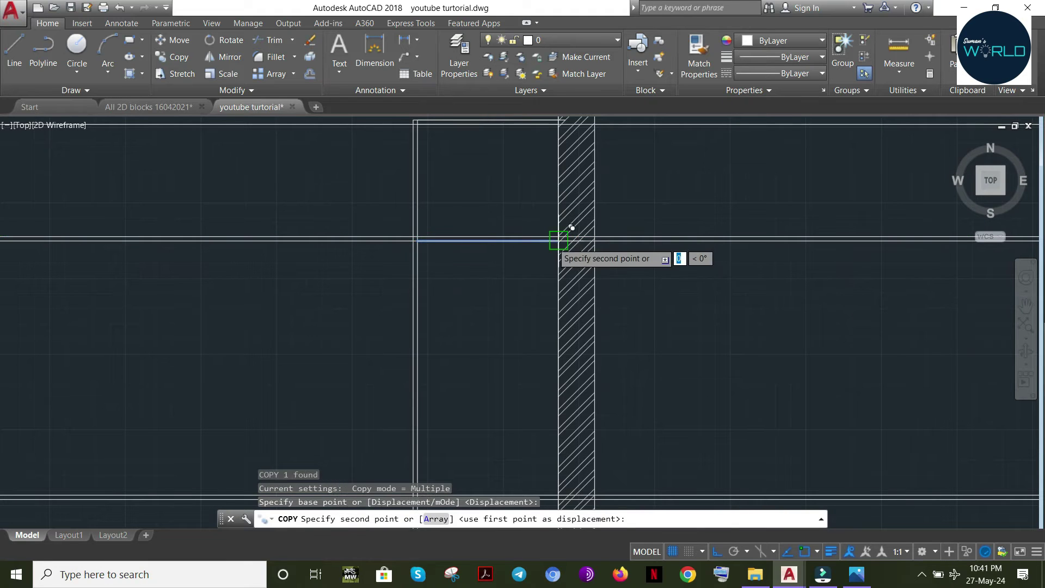
left_click(559, 236)
middle_click_drag(557, 376, 588, 148)
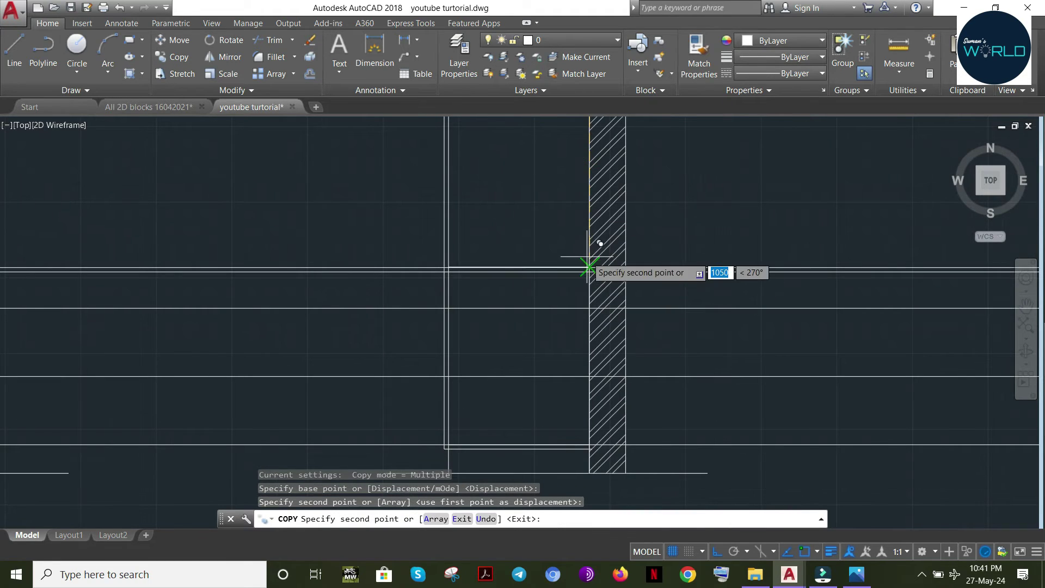
left_click(590, 268)
left_click(590, 272)
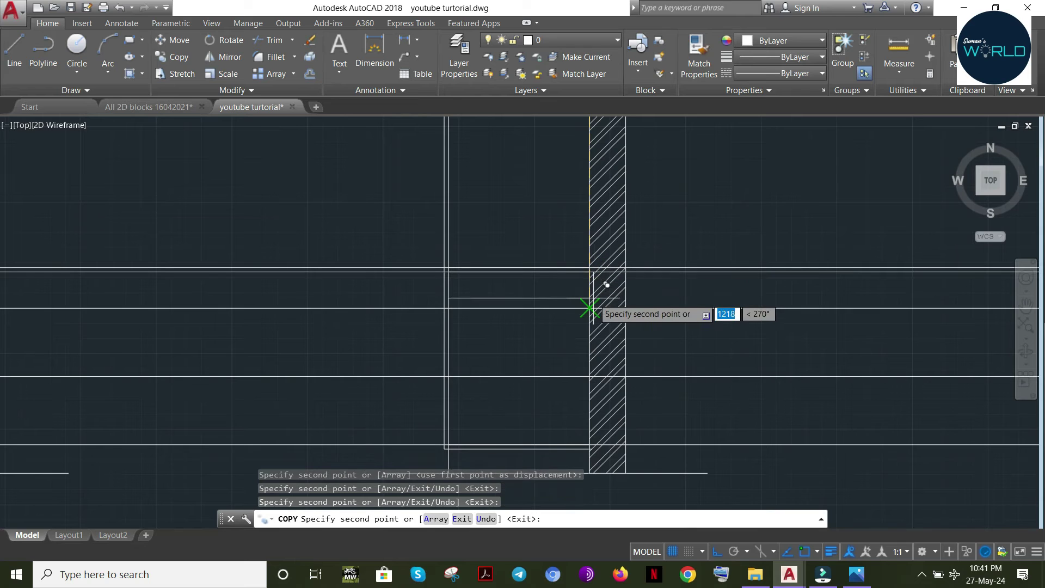
left_click(589, 308)
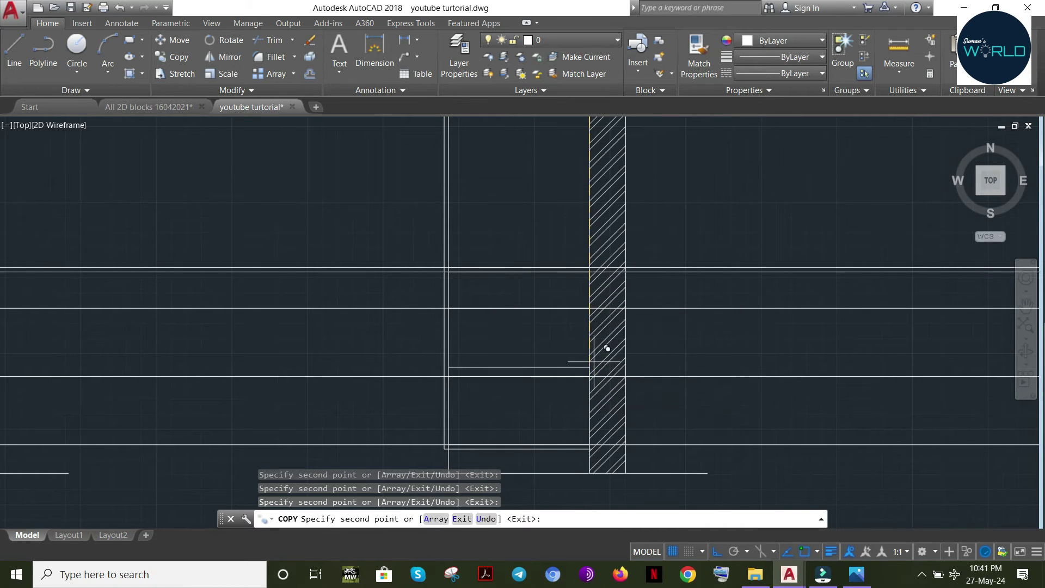
key("Escape")
Delete all the horizontal construction lines running across the elevation and section
scroll(371, 357, "up", 2)
scroll(375, 345, "down", 5)
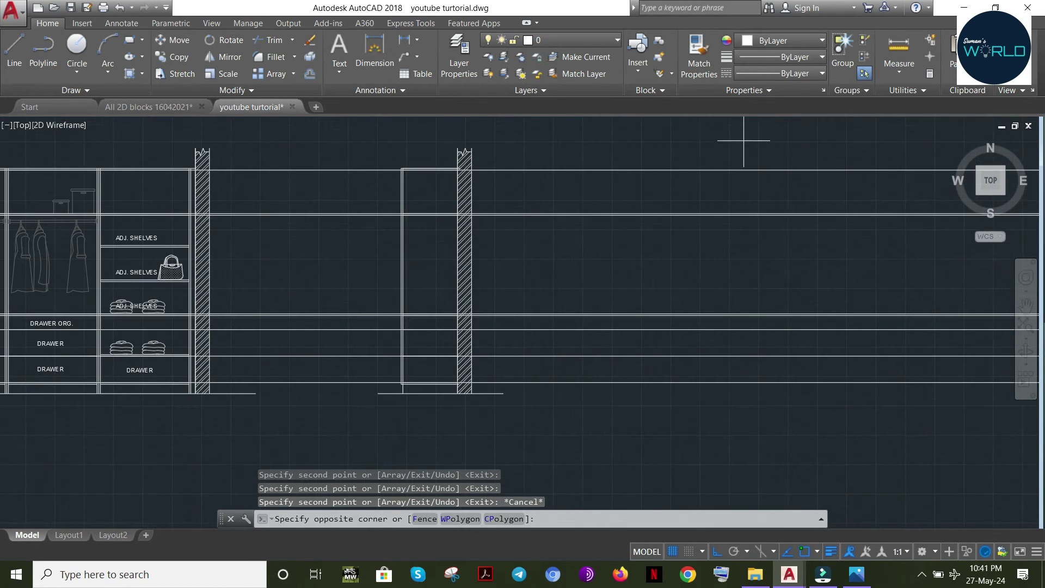
left_click(624, 414)
key("Delete")
middle_click_drag(479, 273, 511, 292)
key("Escape")
key("Return")
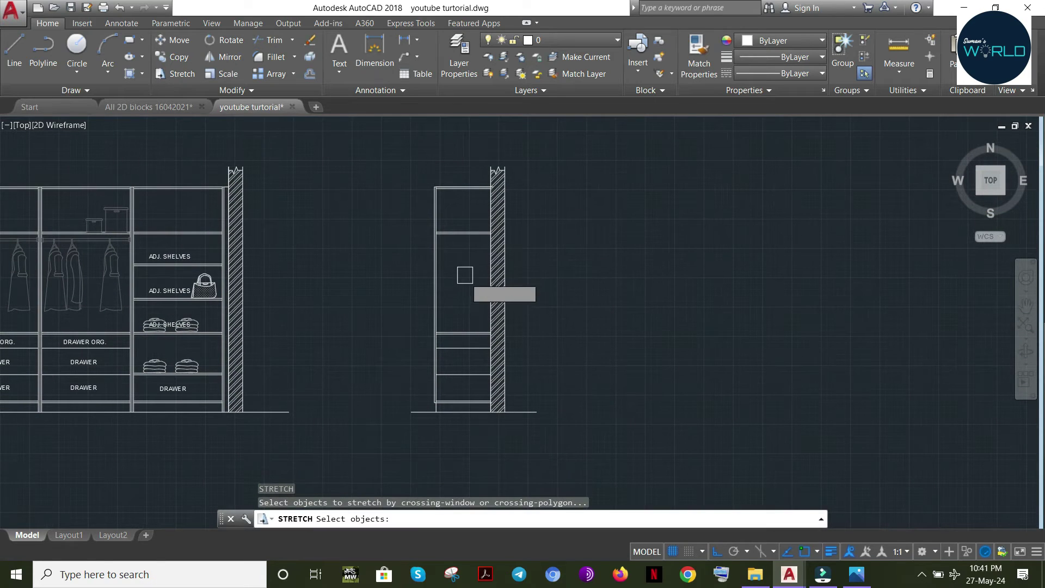
middle_click_drag(455, 212, 488, 218)
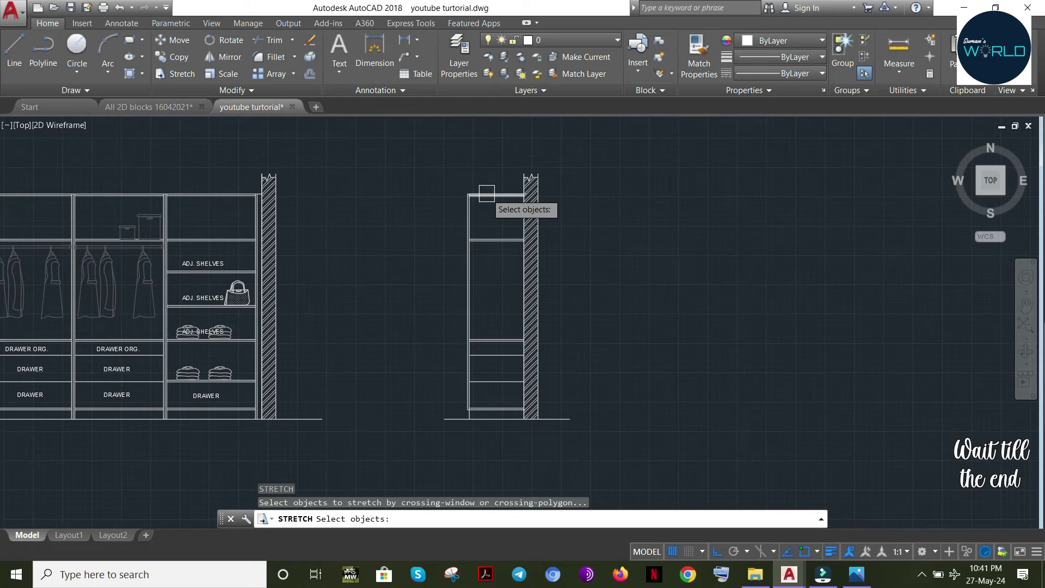
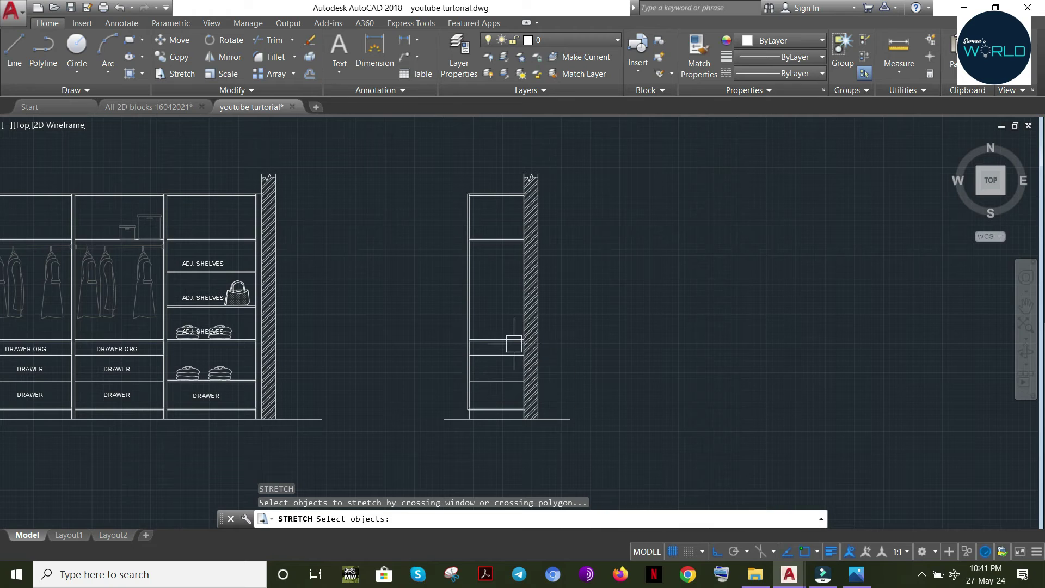
key("Escape")
key("Escape")
Stretch the front ends of the section's lower shelf and drawer lines 75 mm back from the shutter towards the wall
key("Return")
left_click(487, 316)
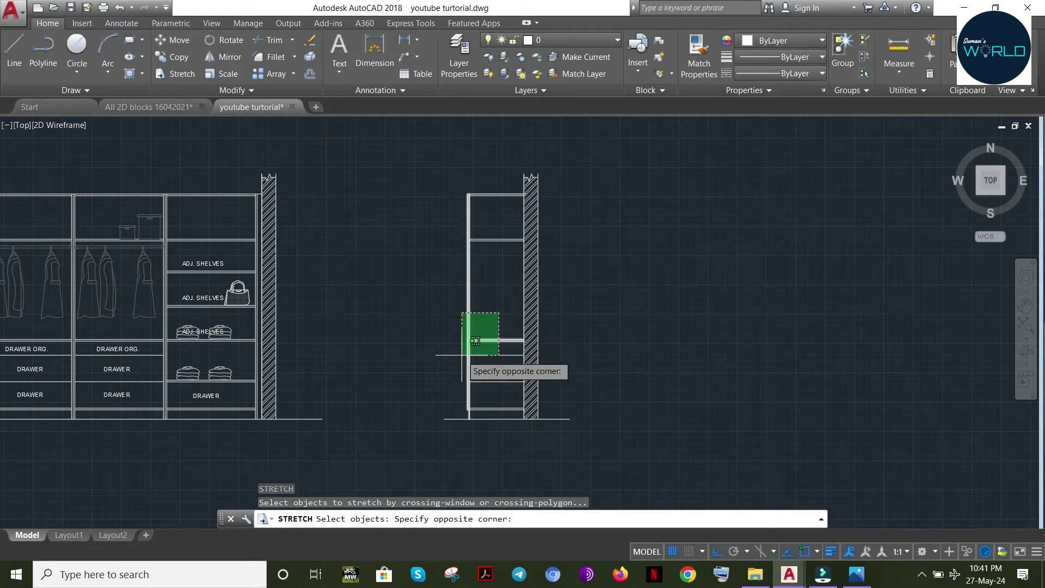
left_click(430, 392)
key("Return")
left_click(479, 352)
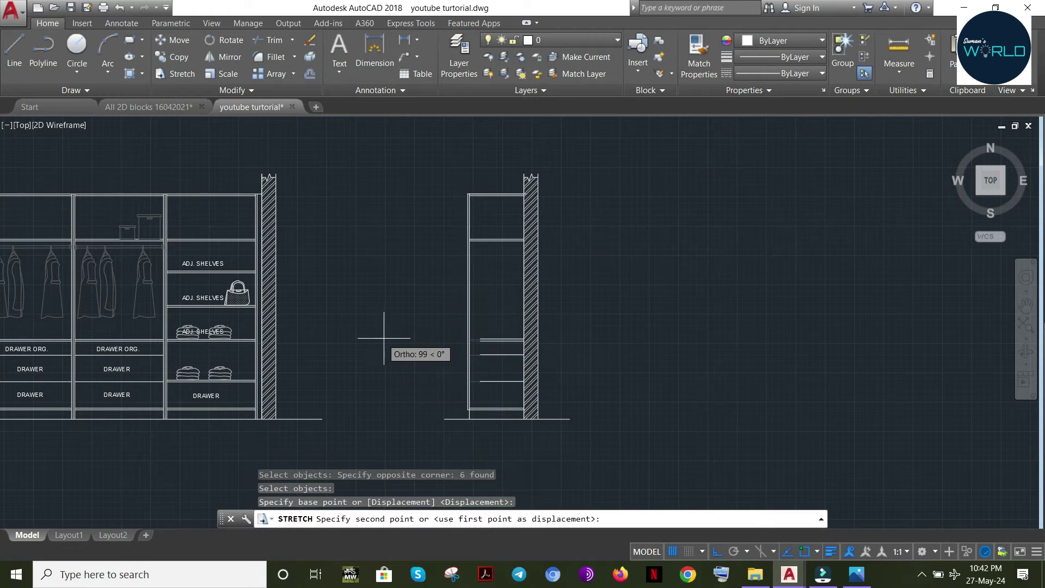
type("1")
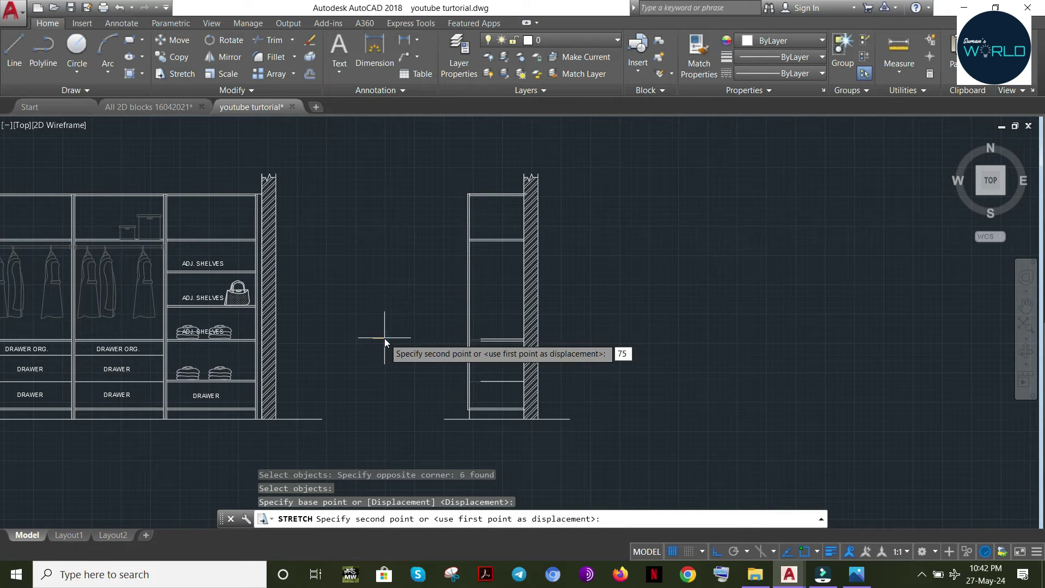
key("Return")
key("Escape")
type("l")
key("Return")
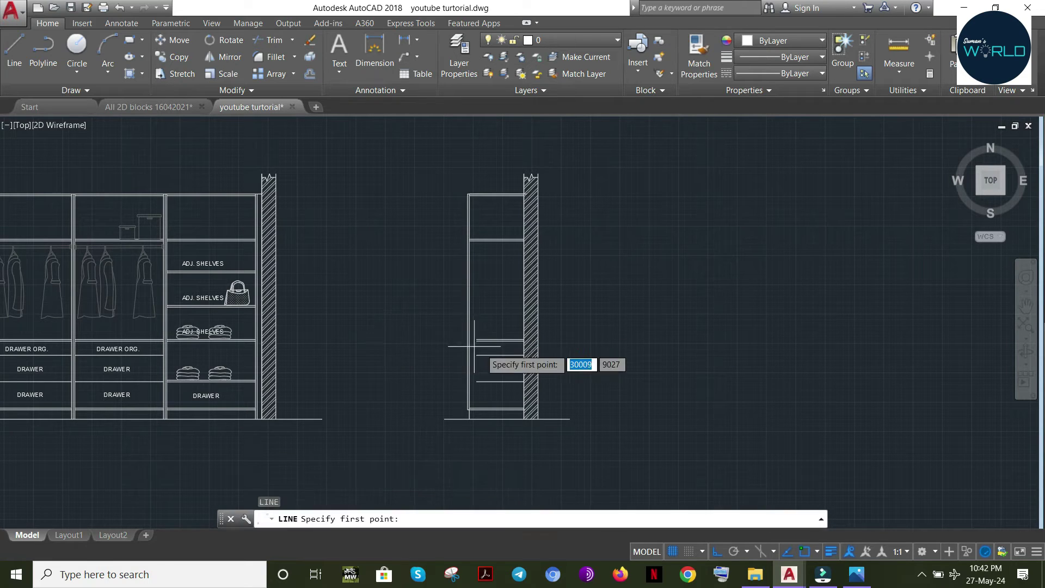
scroll(478, 362, "down", 2)
scroll(502, 361, "up", 2)
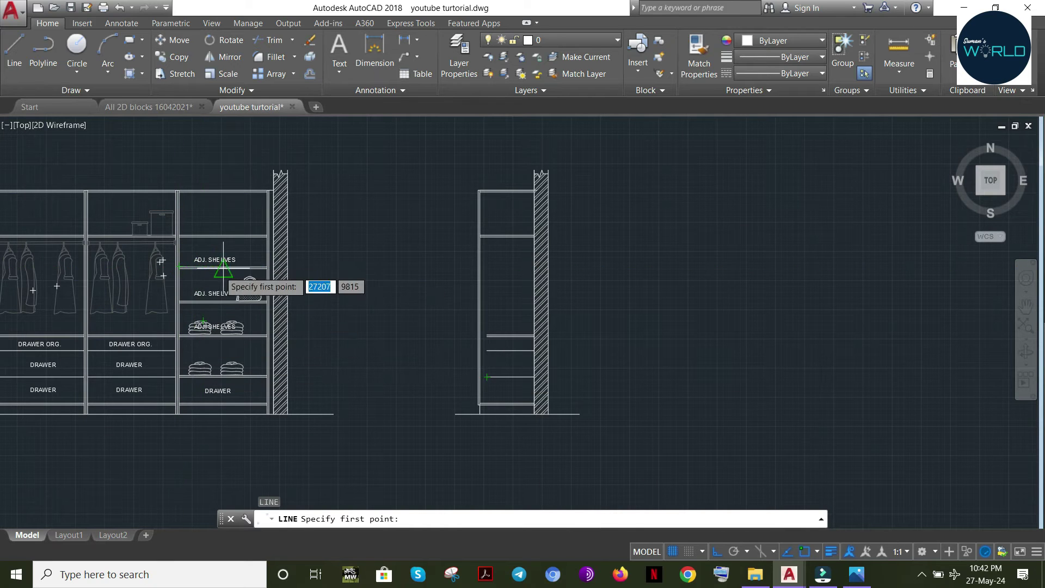
middle_click_drag(281, 299, 869, 307)
middle_click_drag(358, 308, 971, 311)
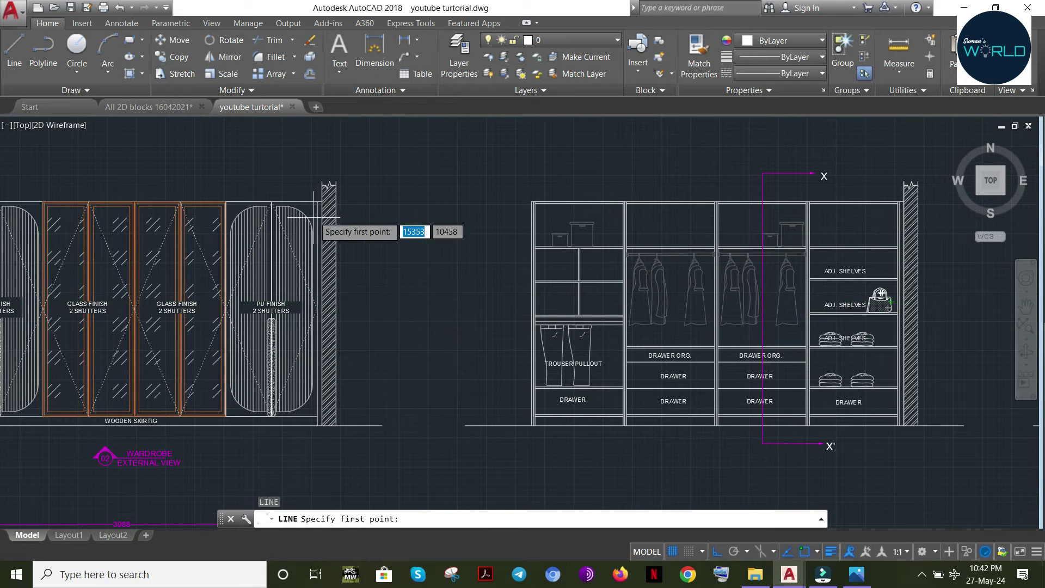
middle_click_drag(381, 349, 82, 343)
middle_click_drag(675, 338, 123, 305)
middle_click_drag(645, 294, 337, 286)
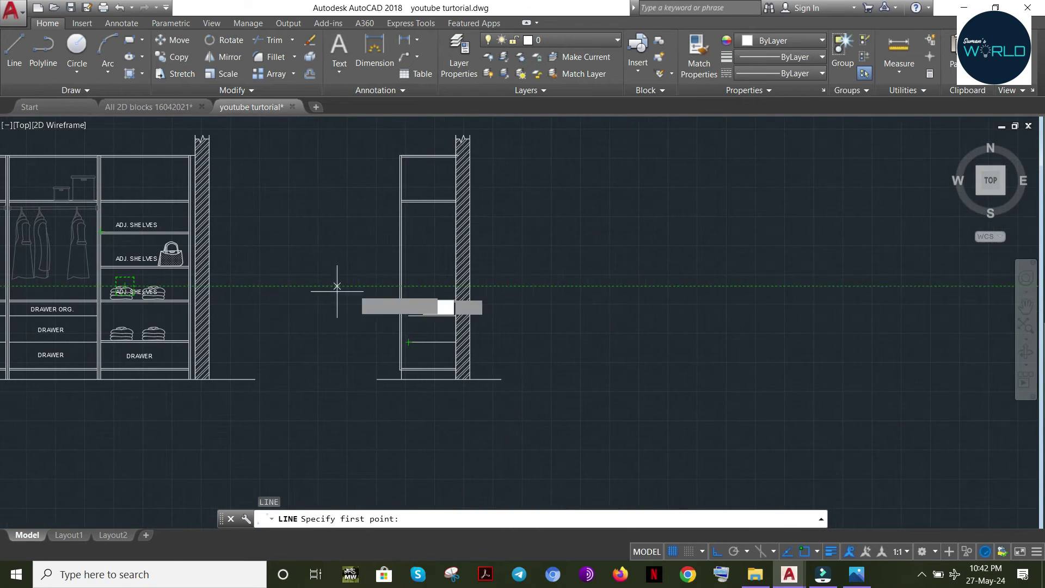
scroll(397, 322, "up", 3)
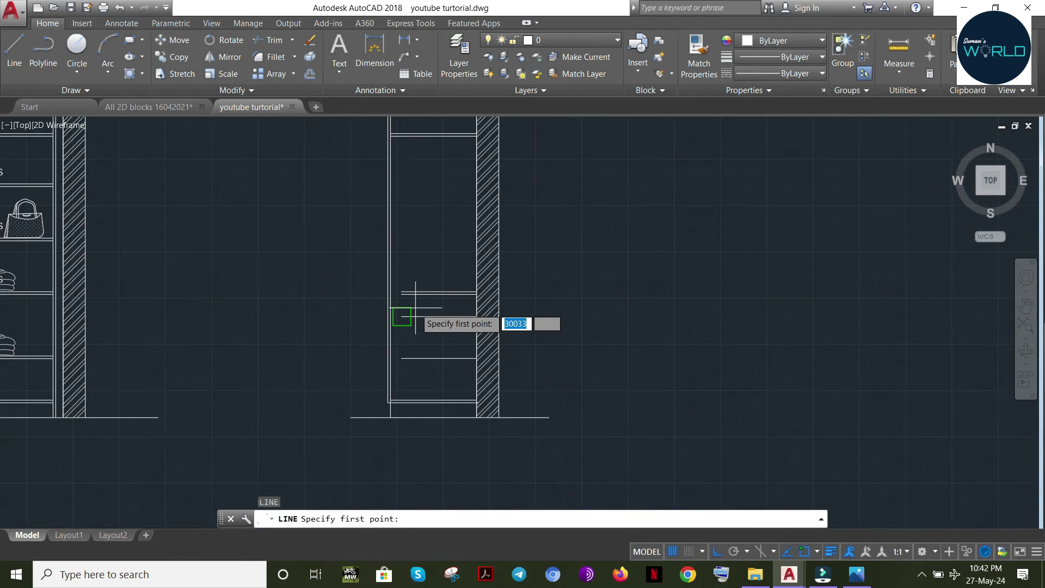
left_click(416, 308)
key("Escape")
key("Escape")
right_click(436, 307)
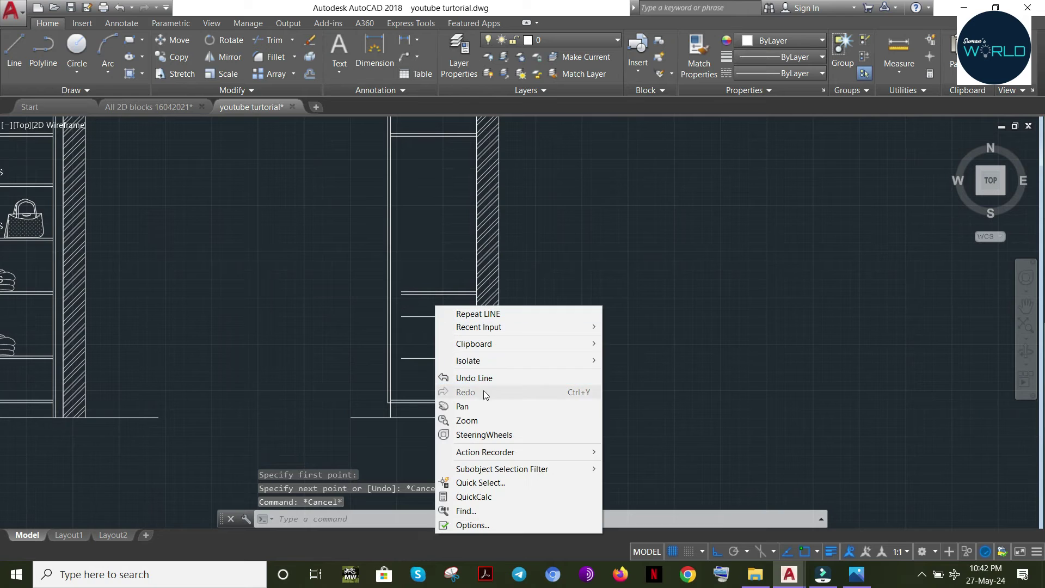
left_click(484, 426)
left_click_drag(409, 379, 509, 134)
middle_click_drag(253, 362, 610, 324)
key("Escape")
middle_click_drag(664, 278, 669, 350)
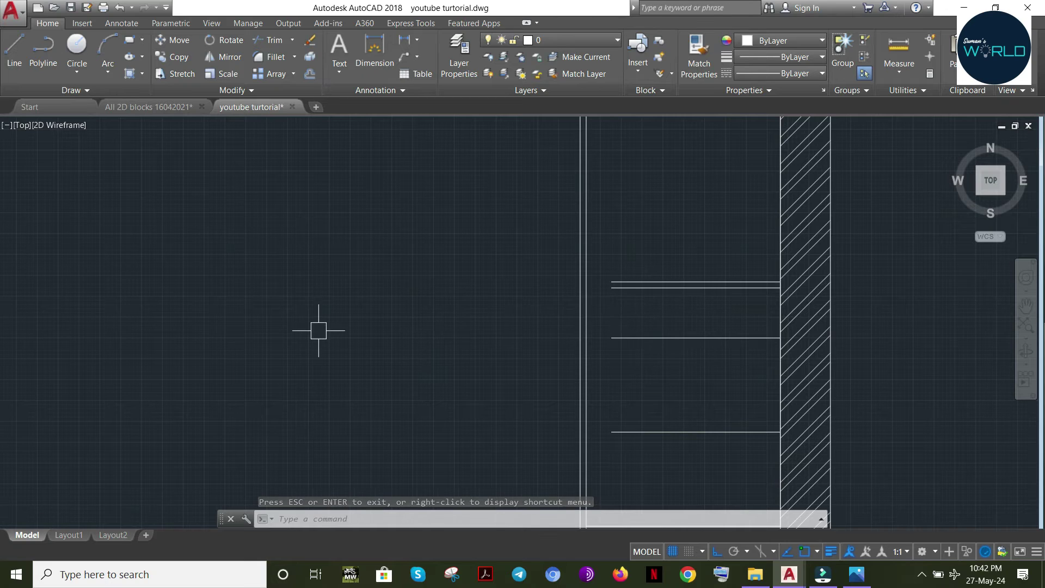
Draw a vertical line along the left side panel of the elevation's left three-drawer bay, from the drawer-top shelf's underside to the bottom shelf
scroll(318, 330, "down", 6)
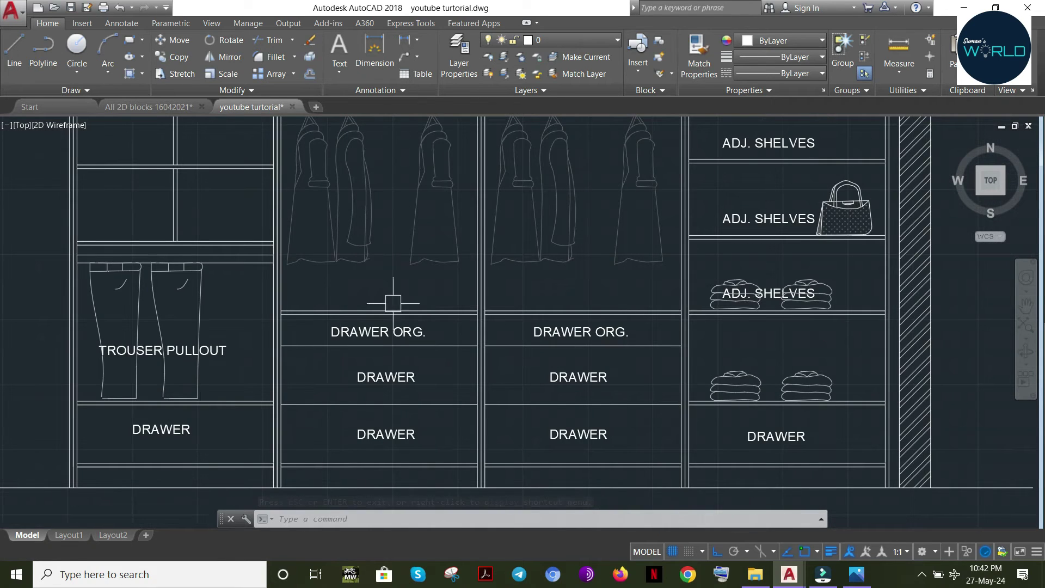
middle_click_drag(355, 350, 443, 316)
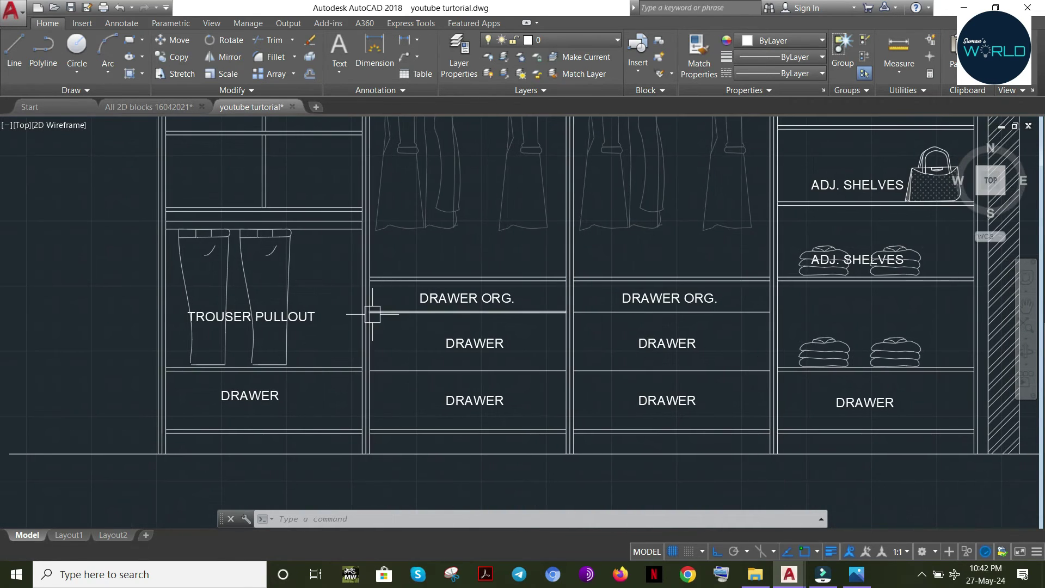
key("Escape")
key("Escape")
key("Return")
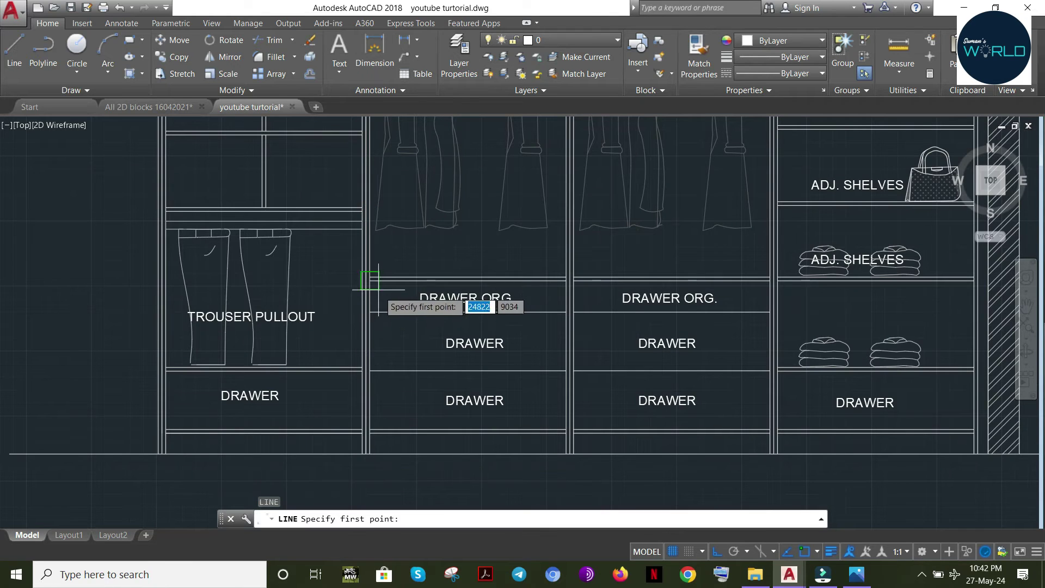
left_click(369, 281)
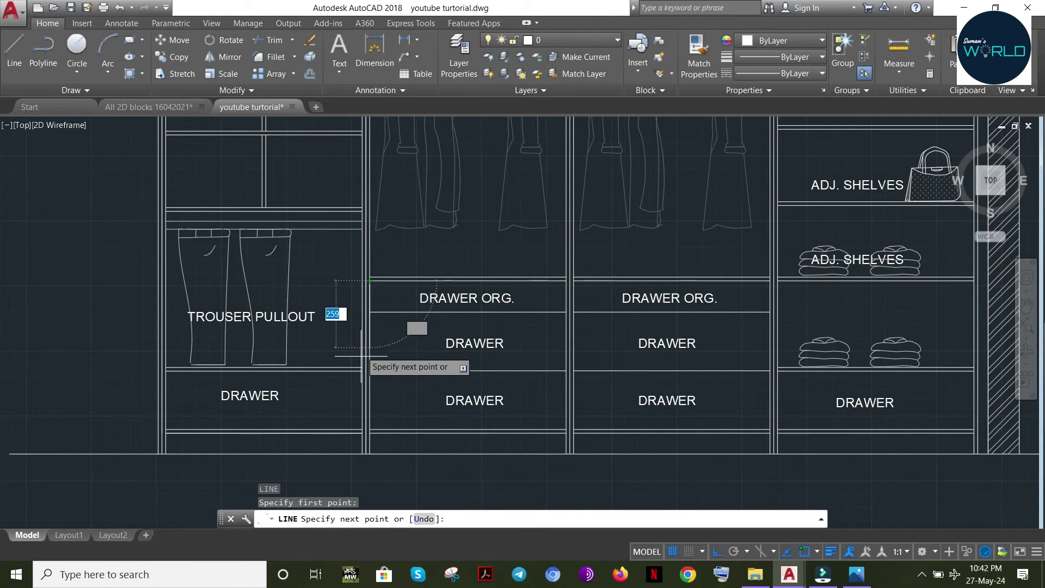
left_click(369, 429)
key("Escape")
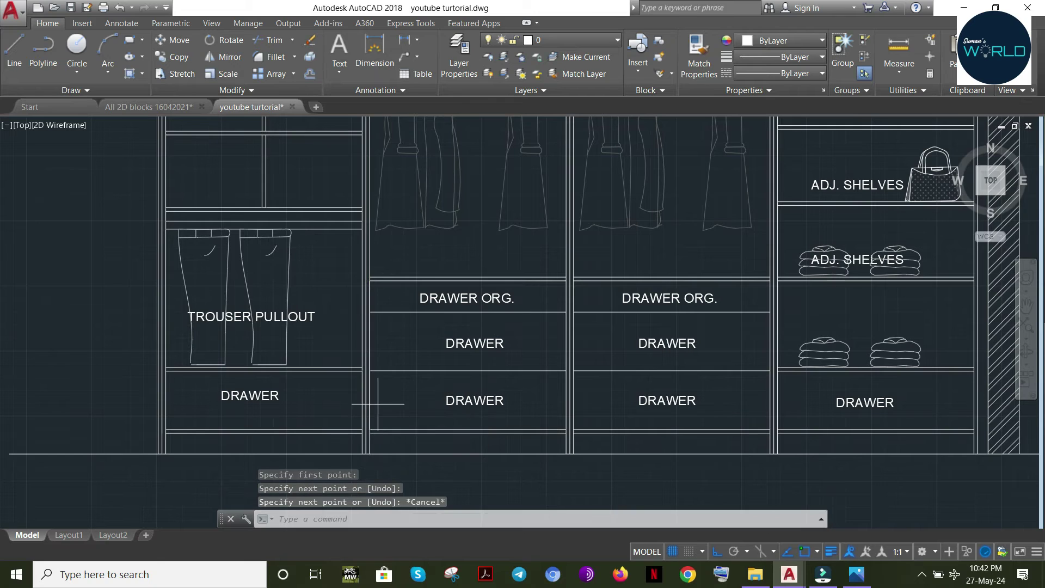
Copy the vertical line 50 mm inward from the side panel to mark the drawer edge
left_click(400, 403)
key("Escape")
key("Escape")
left_click(377, 398)
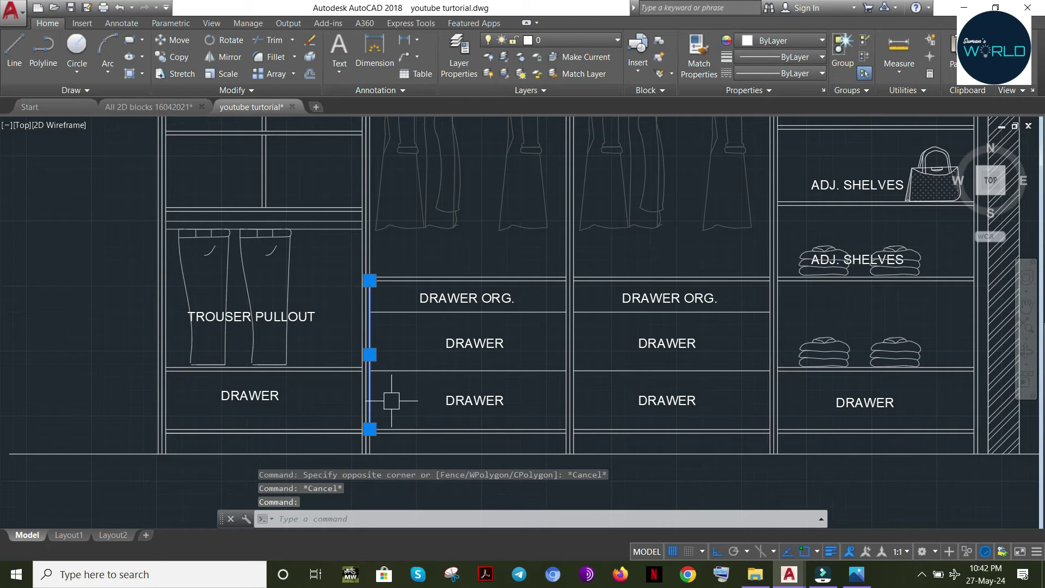
type("co")
key("Return")
left_click(386, 398)
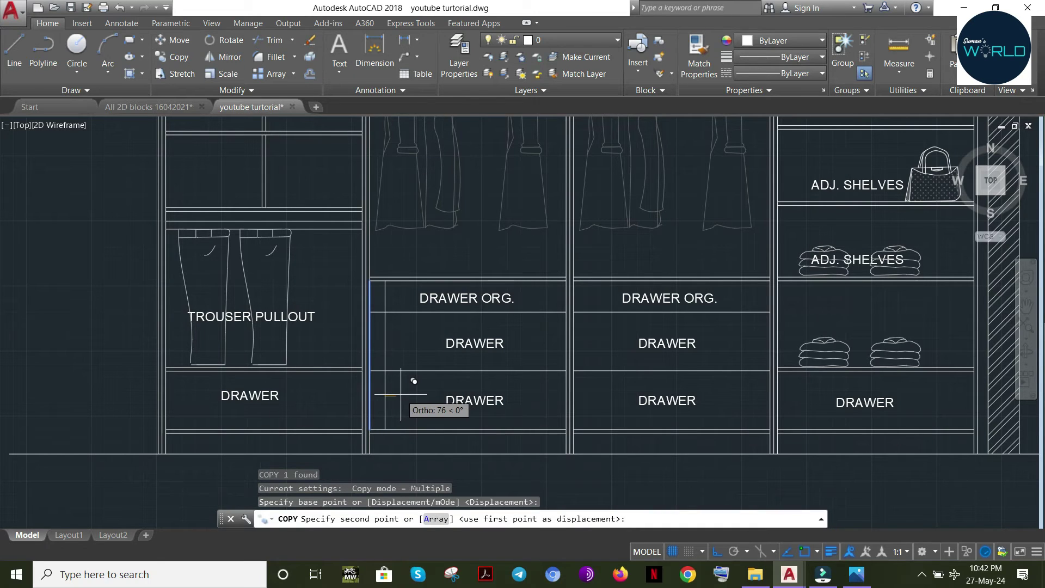
key("Return")
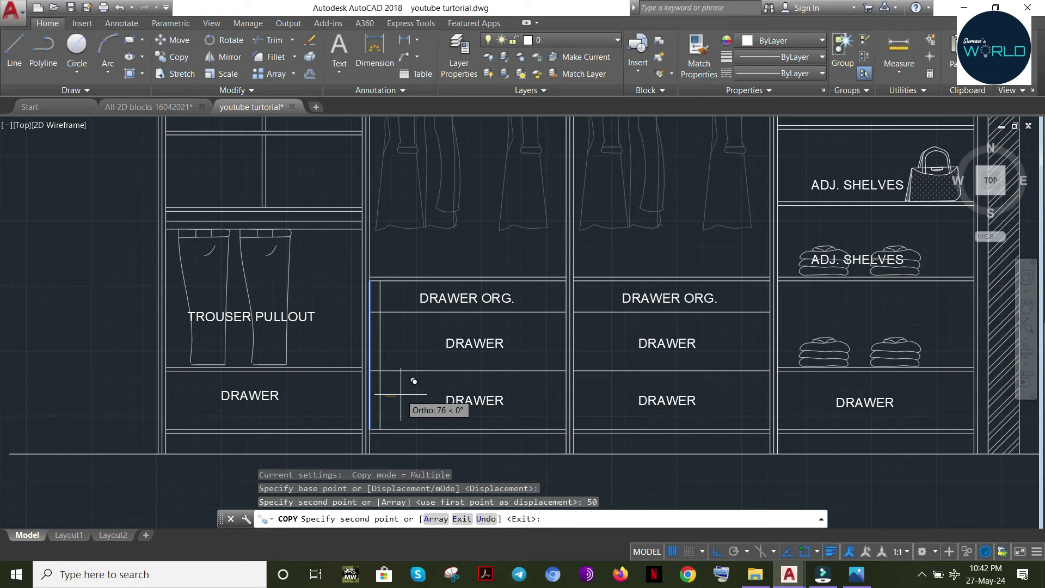
key("Escape")
Mirror the inset drawer-edge line about the bay's vertical centreline, keeping the original
left_click(385, 384)
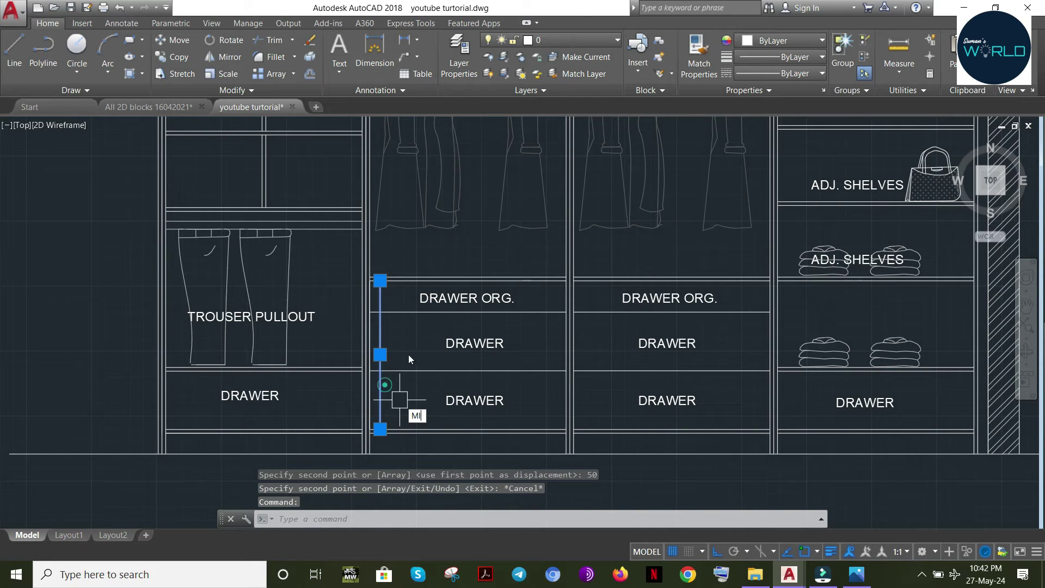
type("mi")
key("Return")
left_click(468, 312)
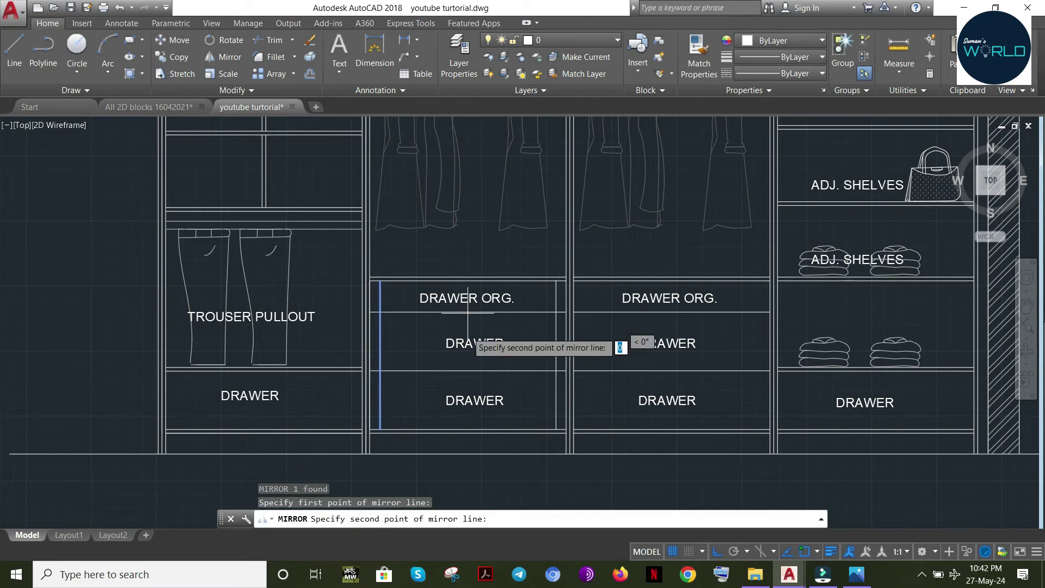
left_click(468, 371)
key("Return")
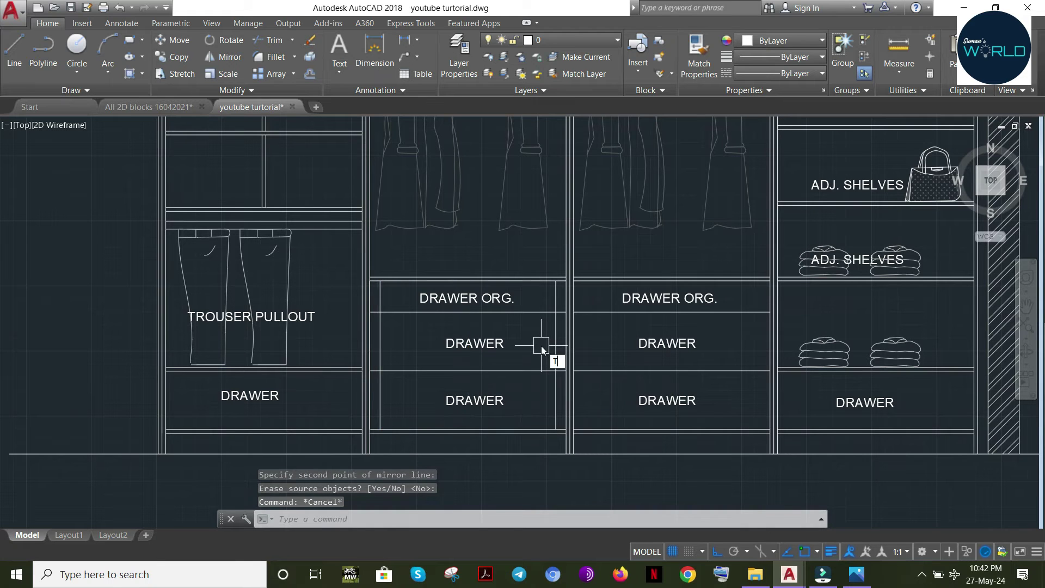
Stretch the left ends of the bay's two drawer division lines 50 mm inward to the inset edge
type("s")
key("Return")
scroll(390, 299, "up", 2)
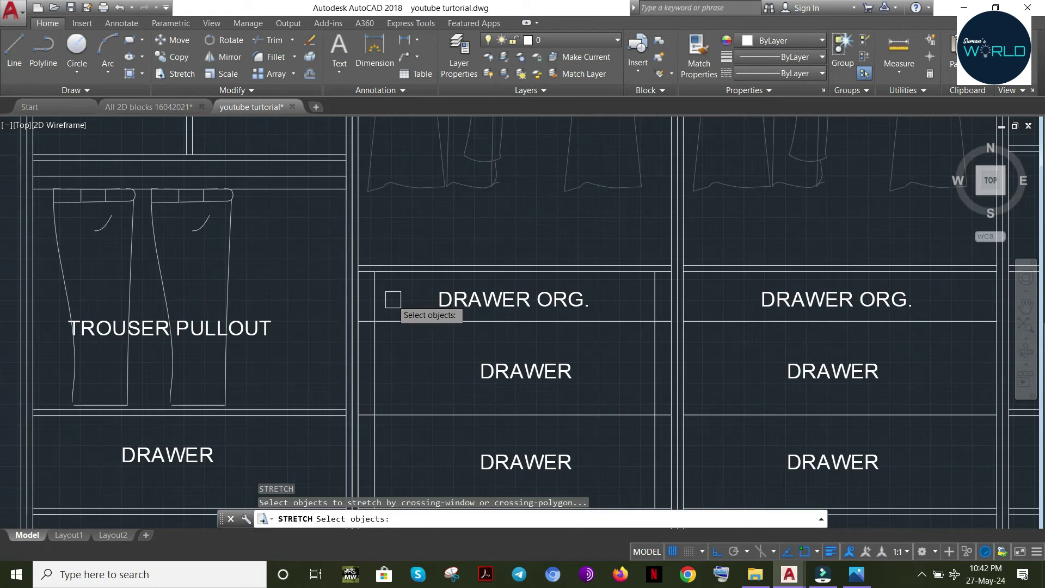
left_click(391, 301)
middle_click_drag(345, 452, 356, 366)
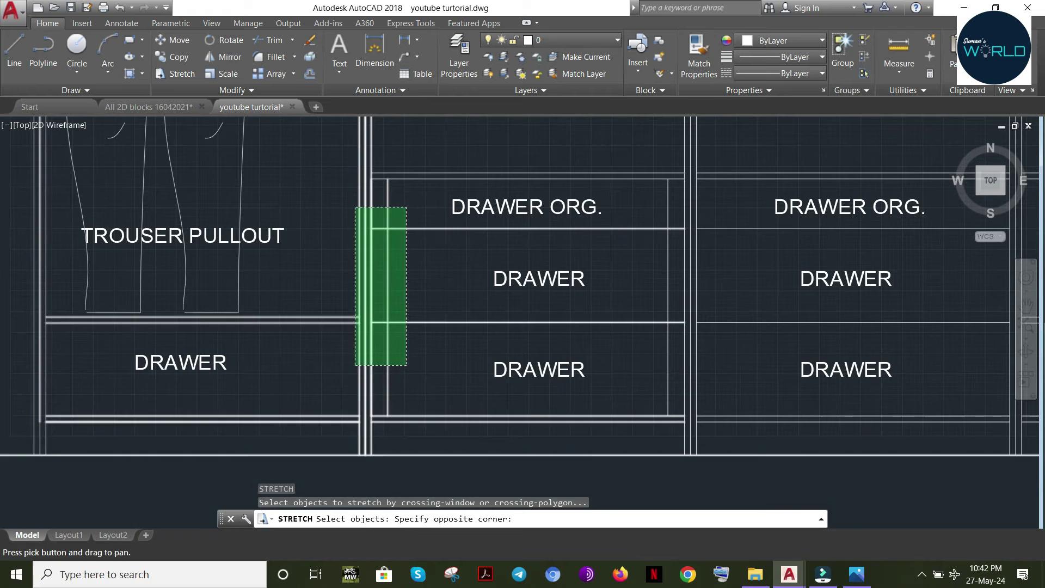
left_click(367, 372)
key("Return")
left_click(407, 370)
type("49")
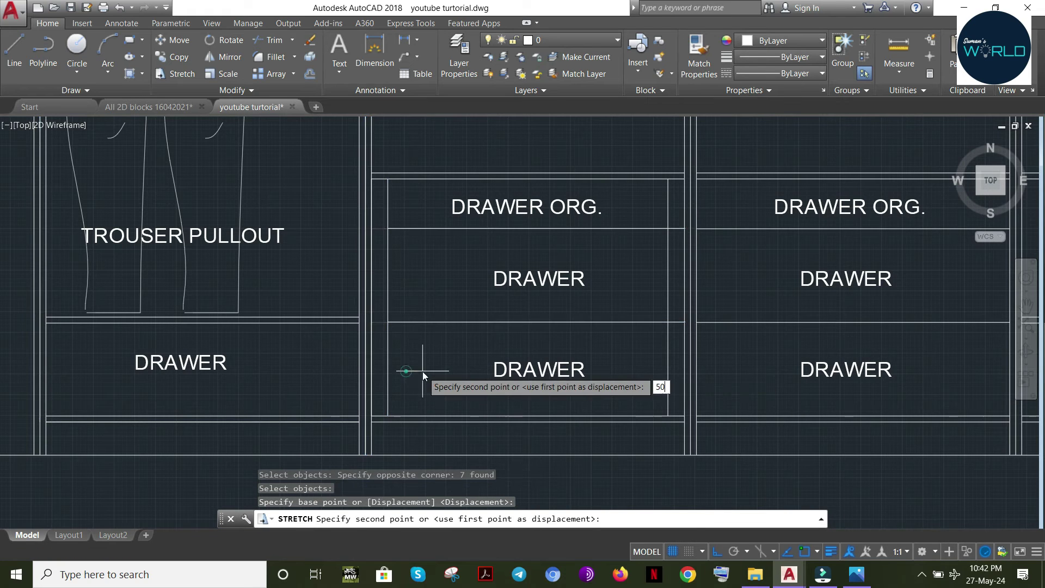
key("Return")
Stretch the right ends of the same drawer division lines 50 mm inward to the mirrored edge
key("Return")
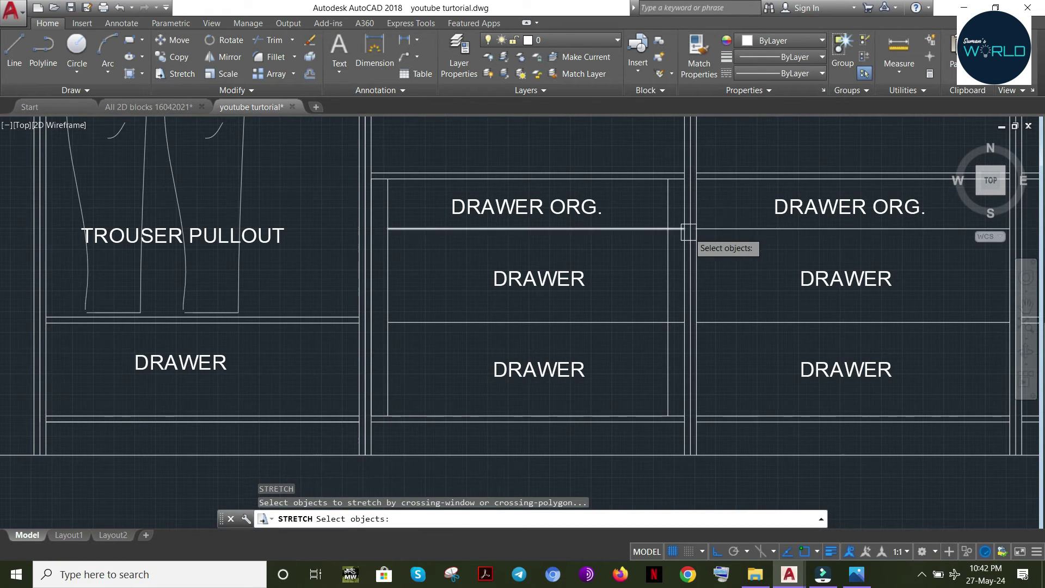
key("Escape")
scroll(675, 232, "up", 2)
key("Escape")
type("s")
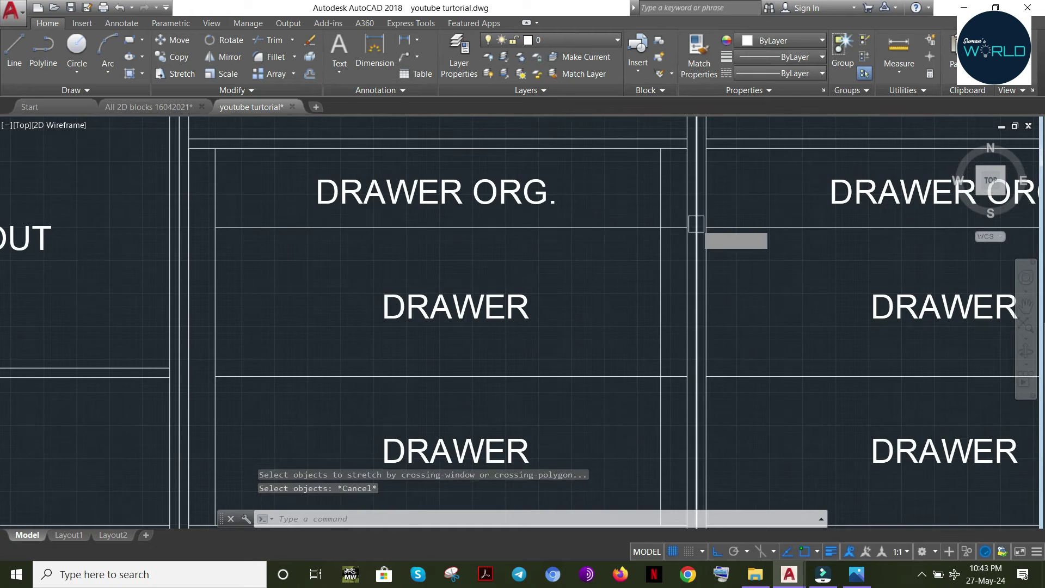
key("Return")
scroll(696, 224, "up", 3)
left_click(689, 224)
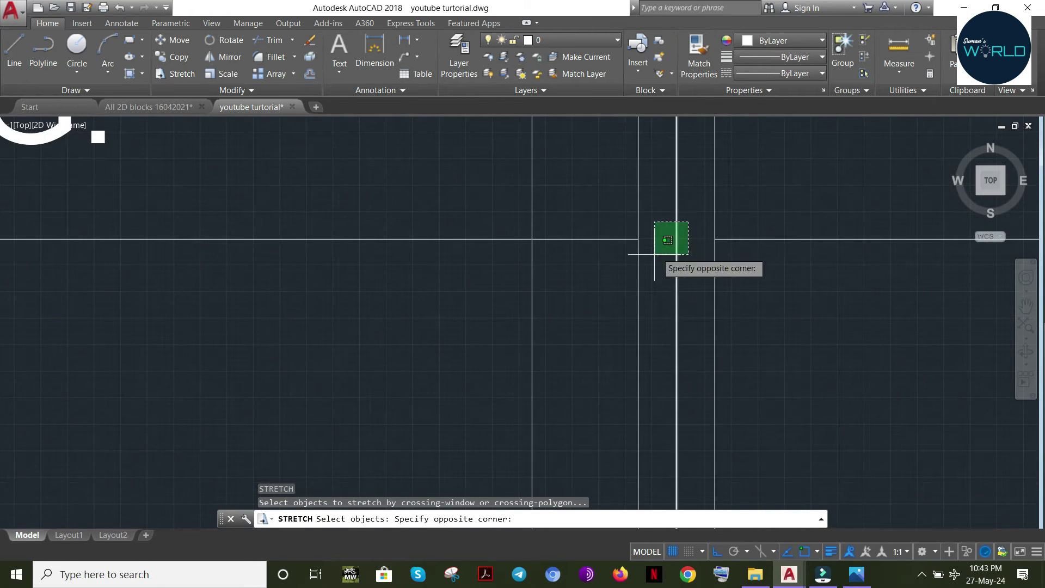
middle_click_drag(581, 459, 621, 304)
scroll(631, 371, "down", 2)
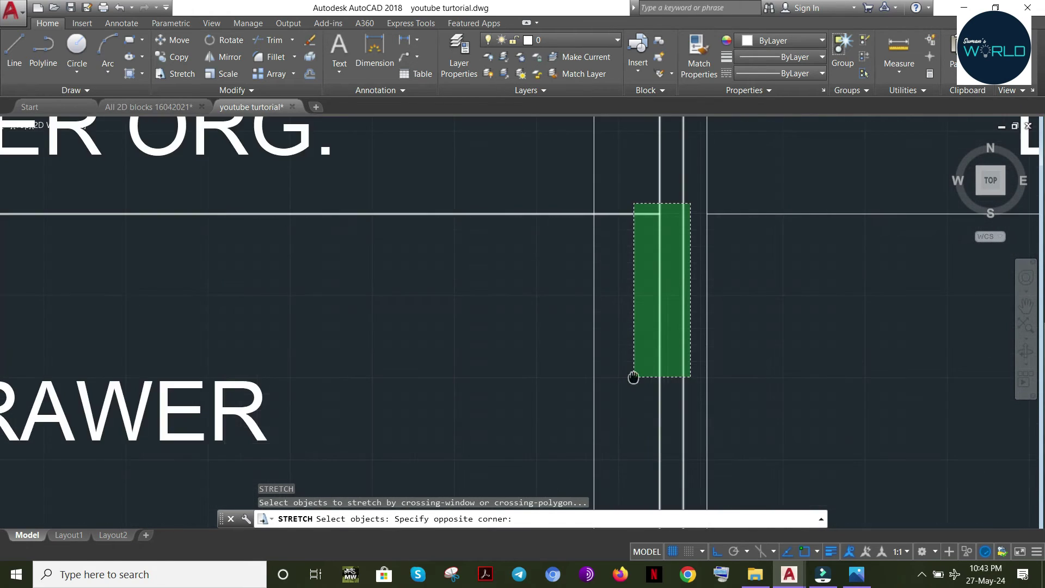
scroll(634, 377, "down", 2)
middle_click_drag(623, 431, 646, 328)
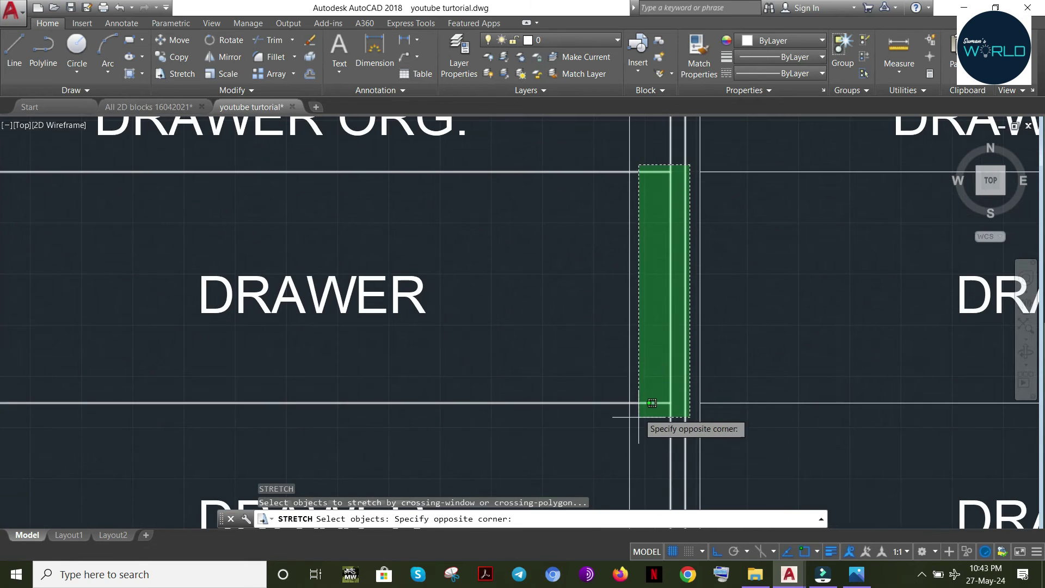
left_click(643, 430)
key("Return")
left_click(571, 319)
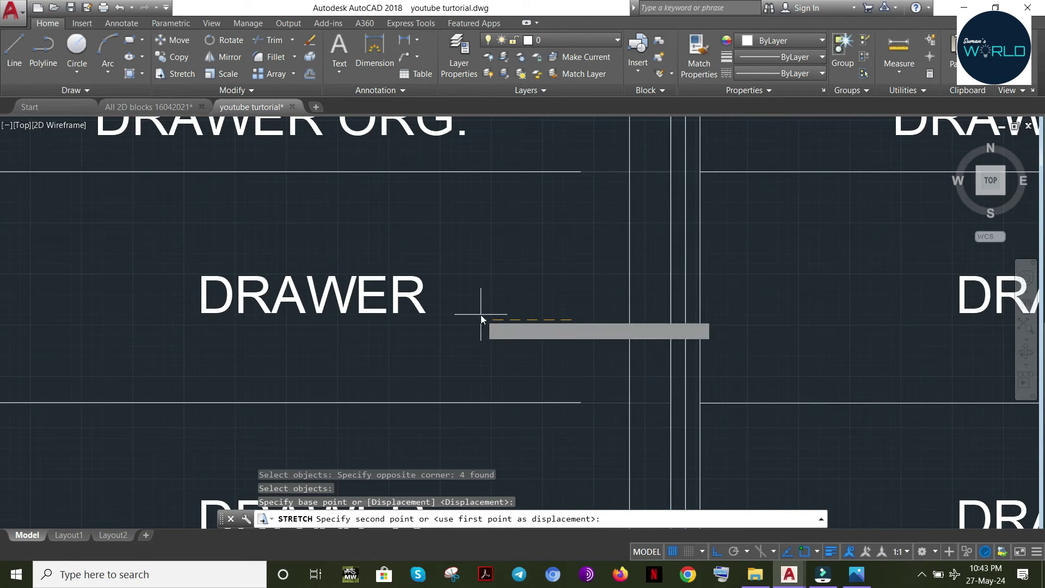
type("50")
key("Return")
key("Escape")
Delete the drawer division lines and drawer labels in the adjacent three-drawer bay
scroll(717, 327, "down", 2)
middle_click_drag(818, 291, 664, 283)
key("Escape")
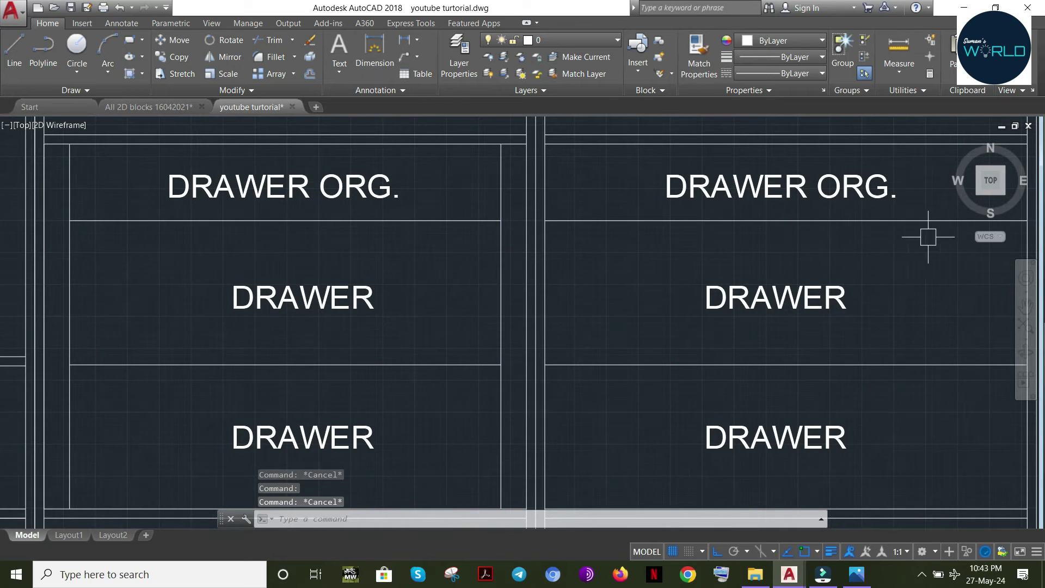
middle_click_drag(928, 237, 708, 227)
left_click(737, 162)
left_click(326, 487)
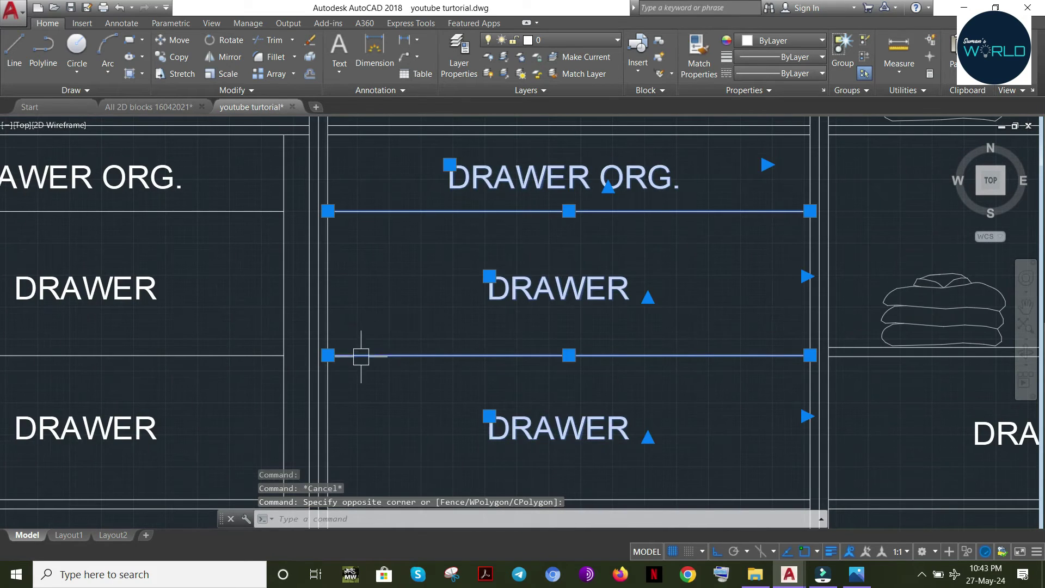
middle_click_drag(231, 347, 364, 338)
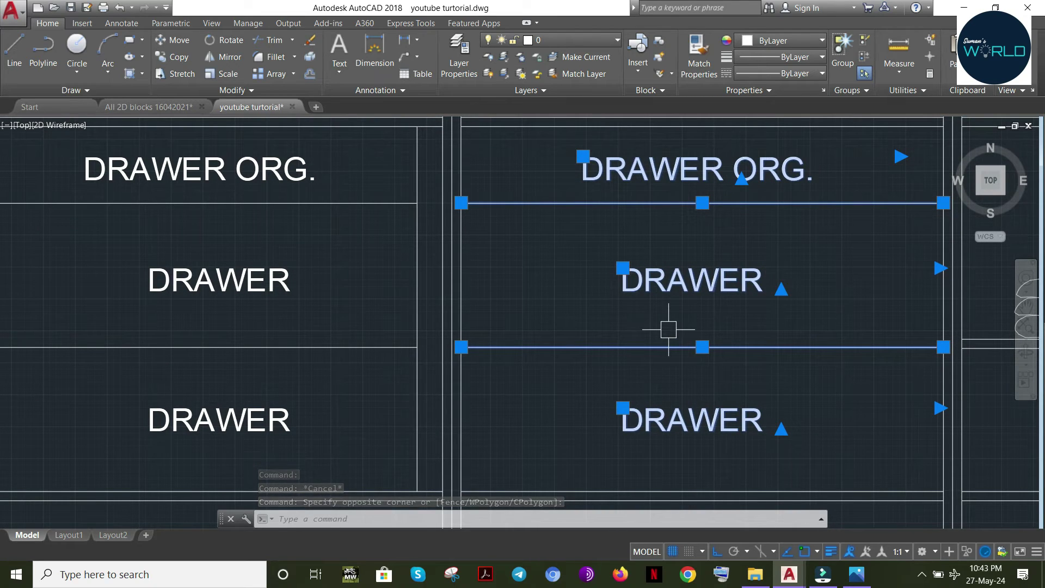
key("Delete")
middle_click_drag(473, 266, 511, 295)
key("Escape")
left_click(468, 188)
middle_click_drag(113, 442, 214, 392)
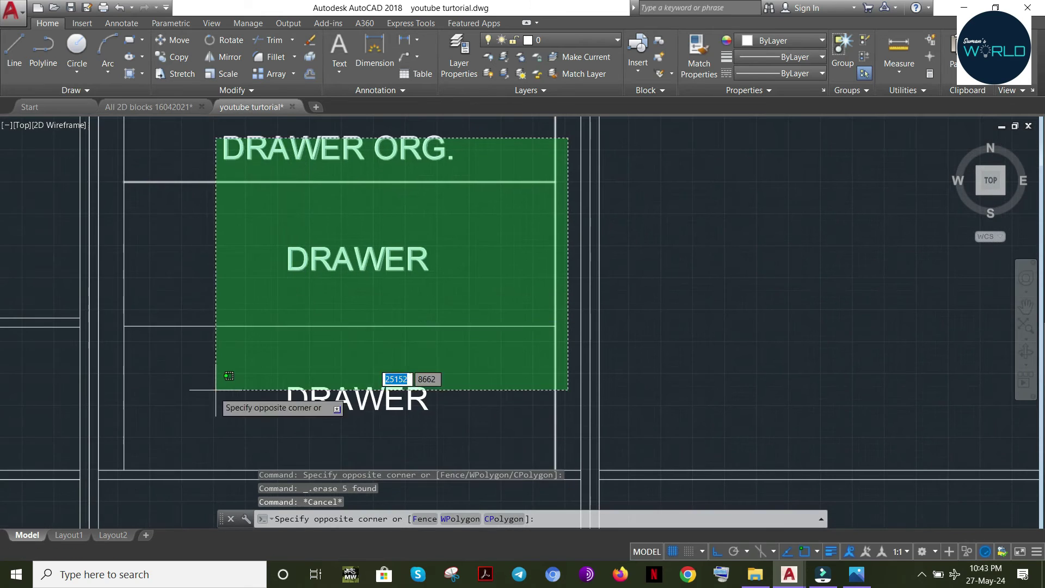
left_click(119, 421)
key("Delete")
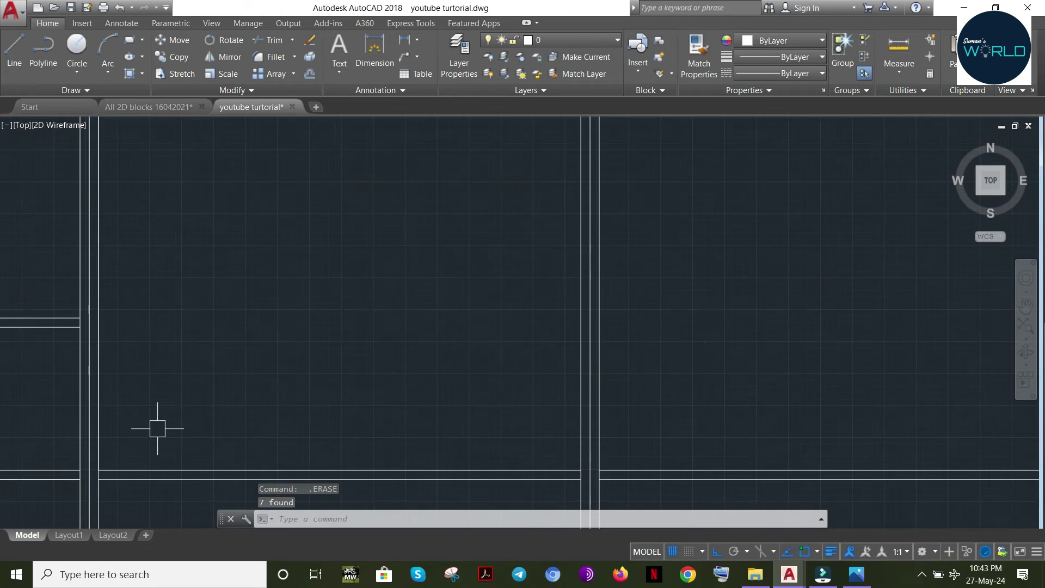
key("ctrl+z")
middle_click_drag(461, 231, 488, 264)
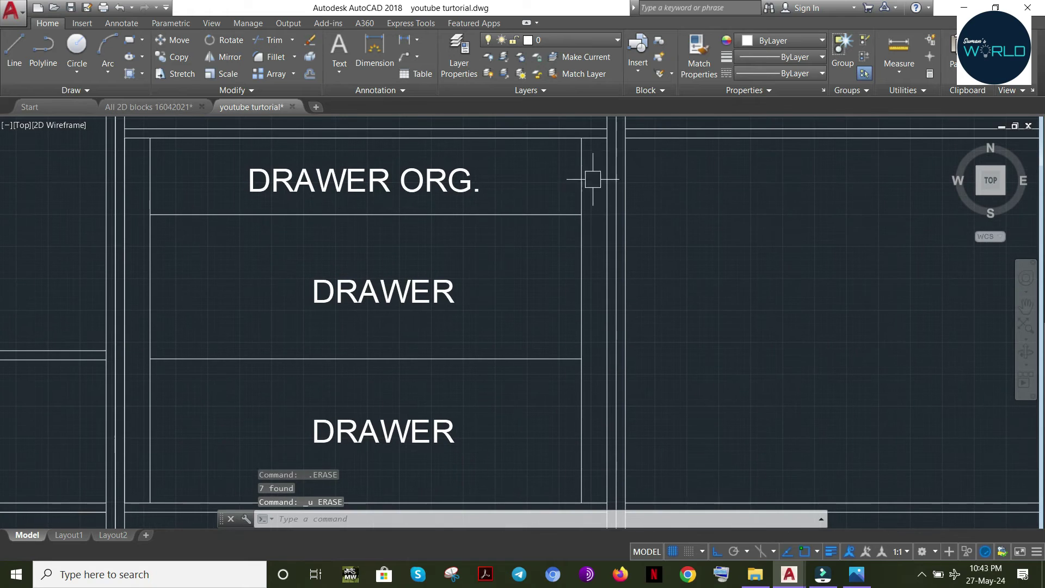
Copy the inset drawer outline, division lines and labels into the adjacent empty bay, aligned with its side panel
left_click(599, 177)
left_click(129, 420)
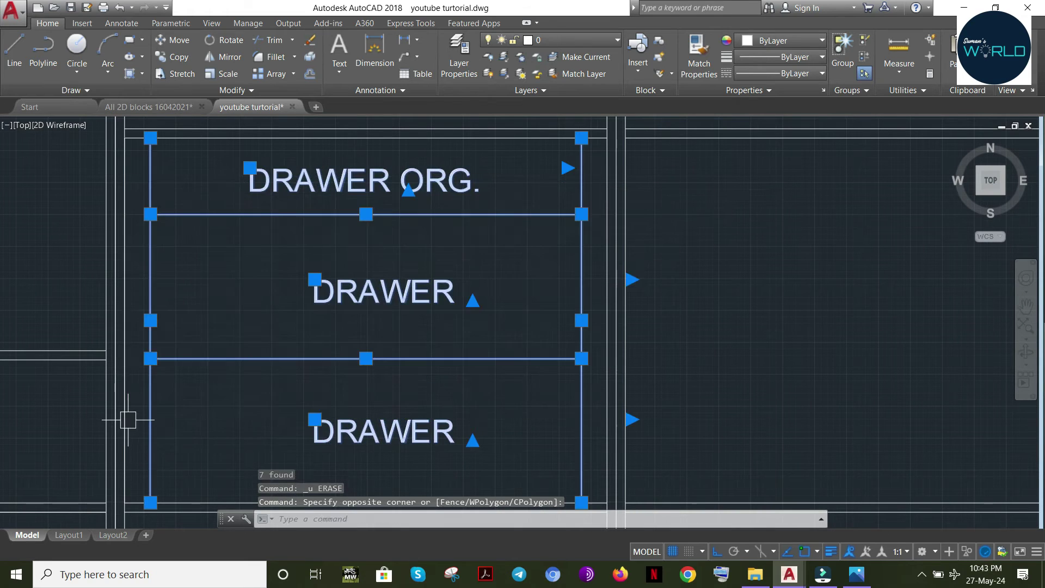
key("Return")
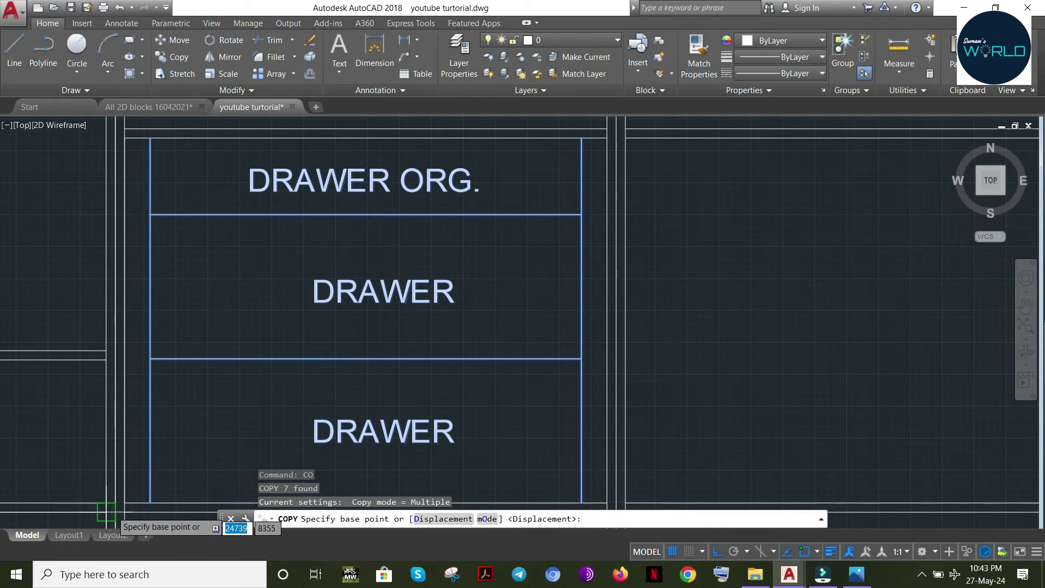
left_click(107, 504)
middle_click_drag(568, 458, 506, 366)
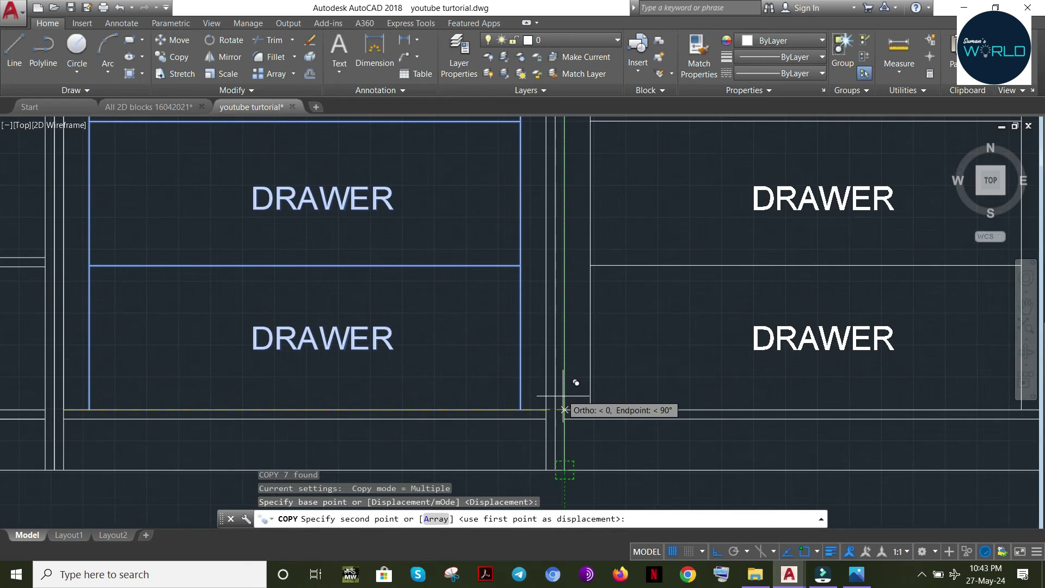
left_click(565, 410)
key("Escape")
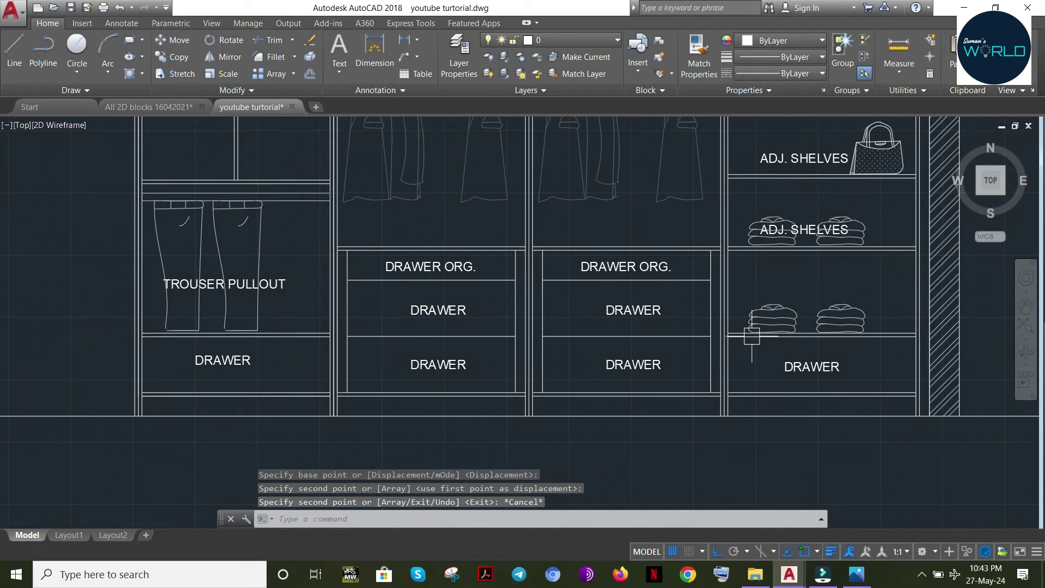
middle_click_drag(752, 336, 679, 357)
key("Escape")
key("Escape")
key("Escape")
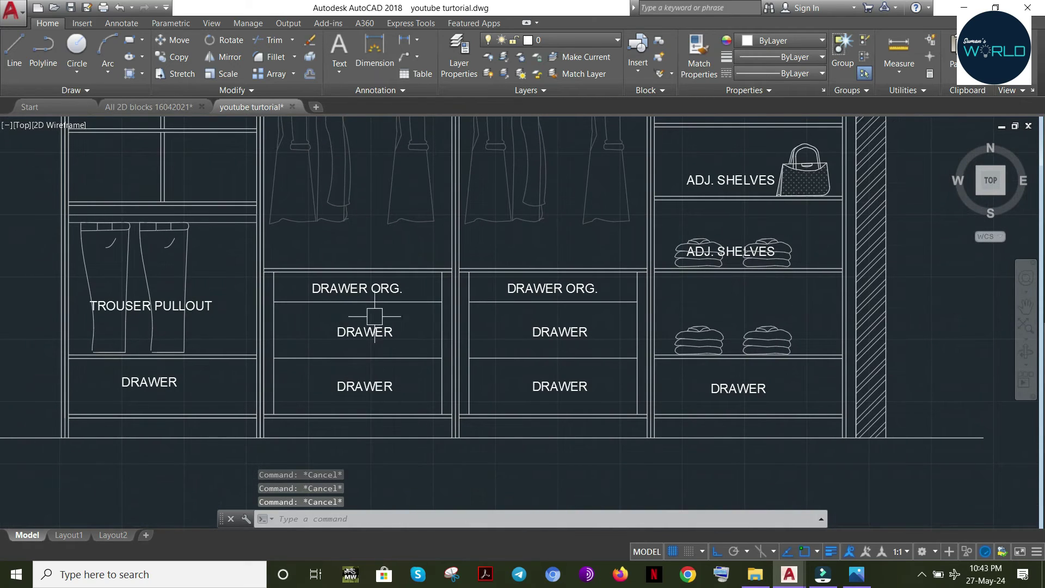
middle_click_drag(375, 316, 322, 394)
mouse_move(384, 413)
middle_mouse_down()
mouse_move(351, 395)
mouse_move(191, 376)
middle_mouse_up()
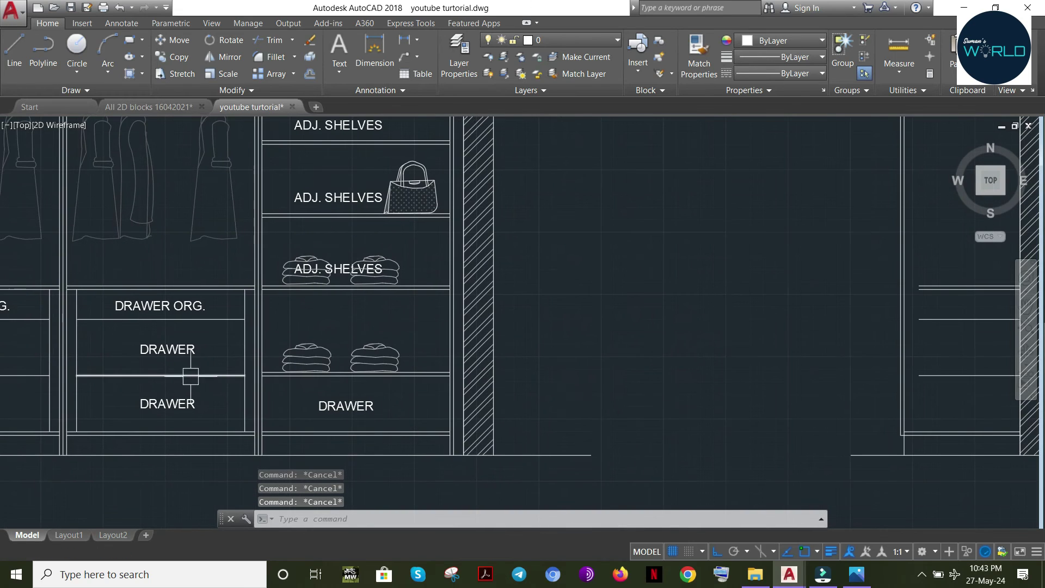
middle_click_drag(558, 389, 0, 391)
middle_click_drag(220, 298, 550, 298)
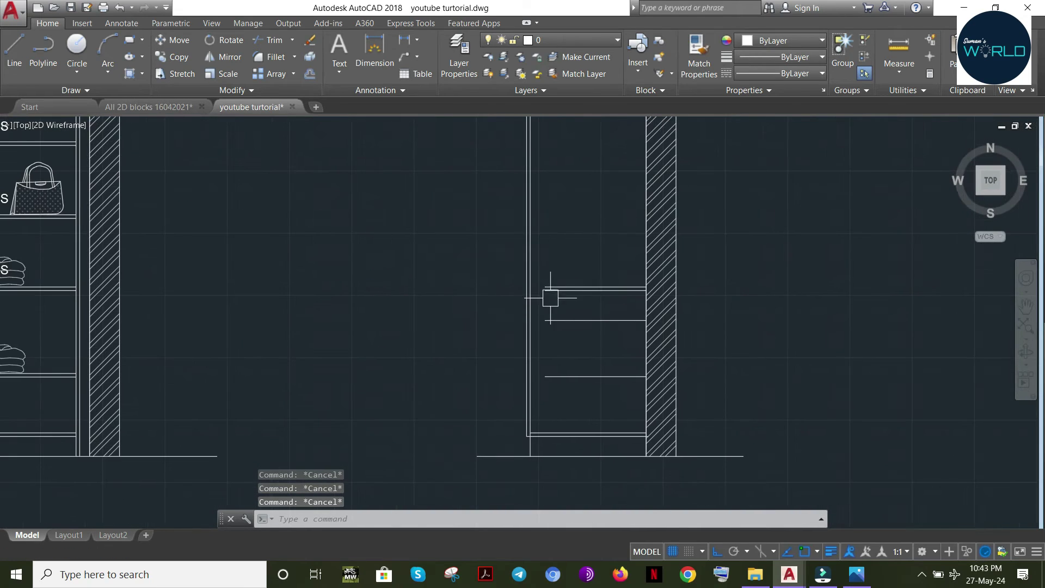
key("Return")
scroll(545, 269, "up", 3)
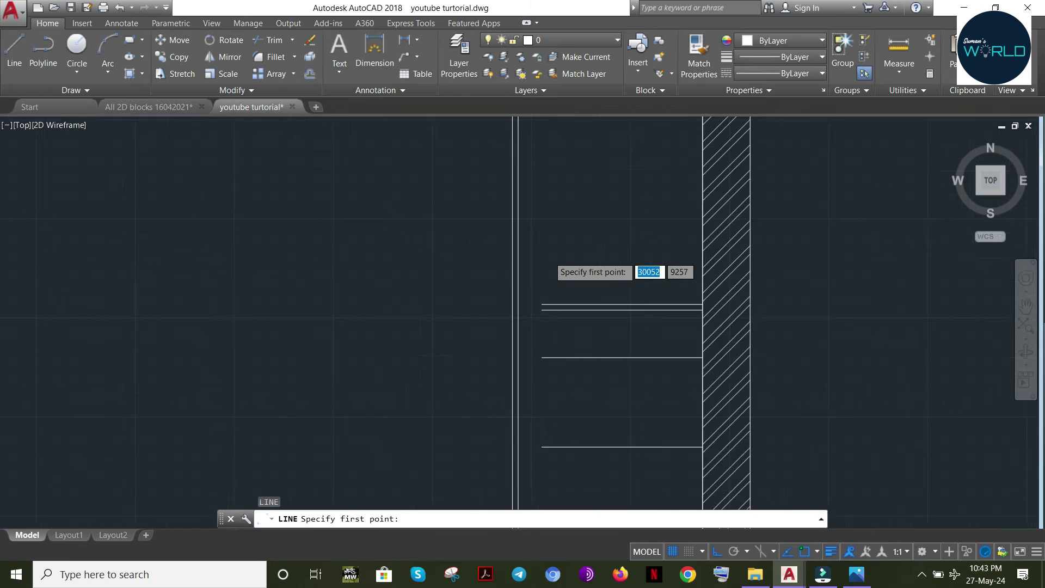
scroll(544, 269, "down", 5)
right_click(572, 222)
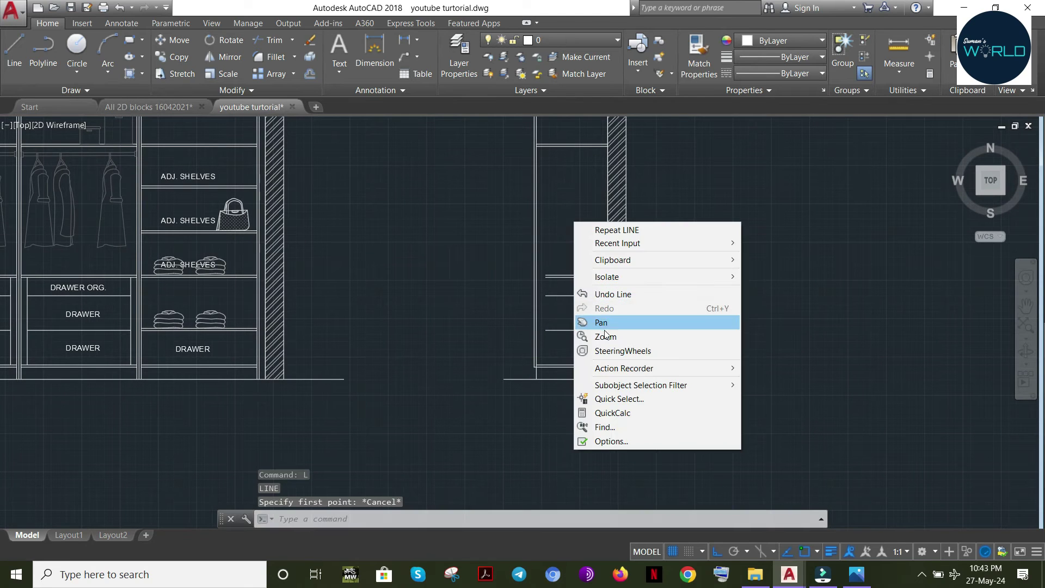
Draw a short vertical line closing the open front end of the panel above the section's drawers
left_click(593, 336)
left_click_drag(574, 350, 586, 221)
left_click_drag(596, 305, 645, 173)
middle_click_drag(640, 180, 478, 324)
right_click(468, 360)
left_click(484, 397)
left_click_drag(473, 301, 422, 299)
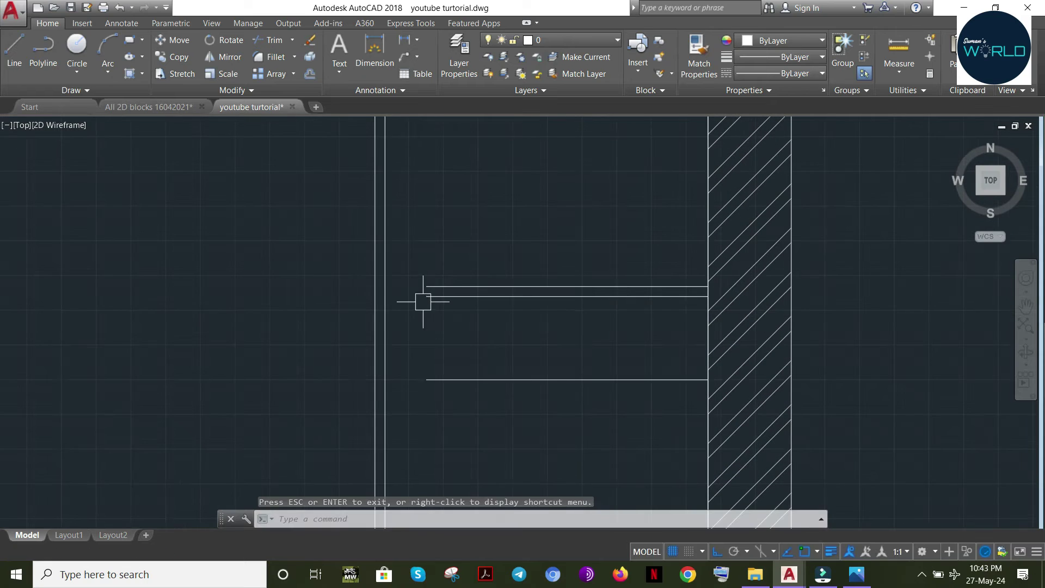
key("Escape")
key("Escape")
type("l")
key("Return")
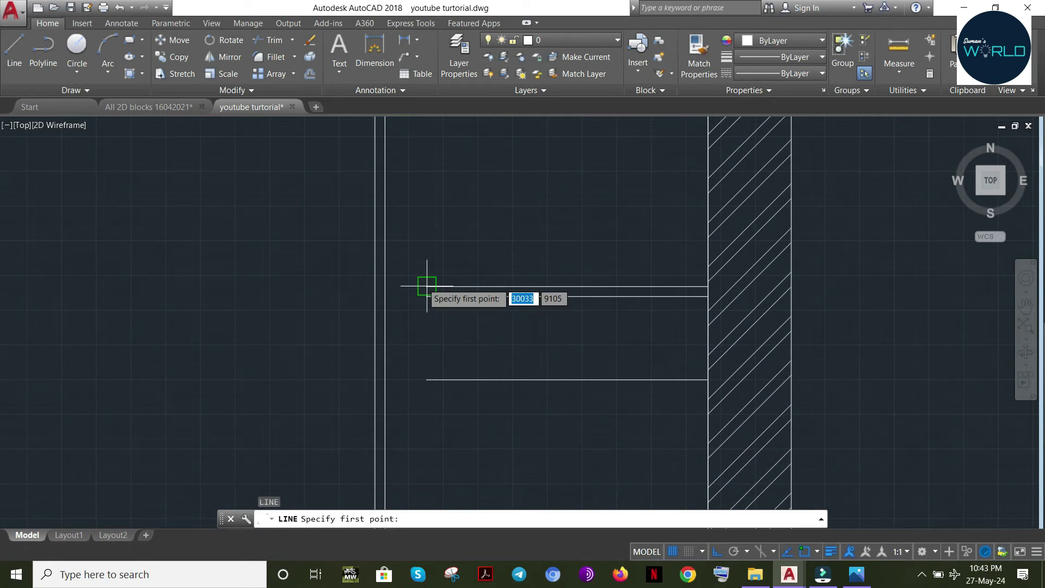
left_click(427, 286)
left_click(426, 298)
key("Escape")
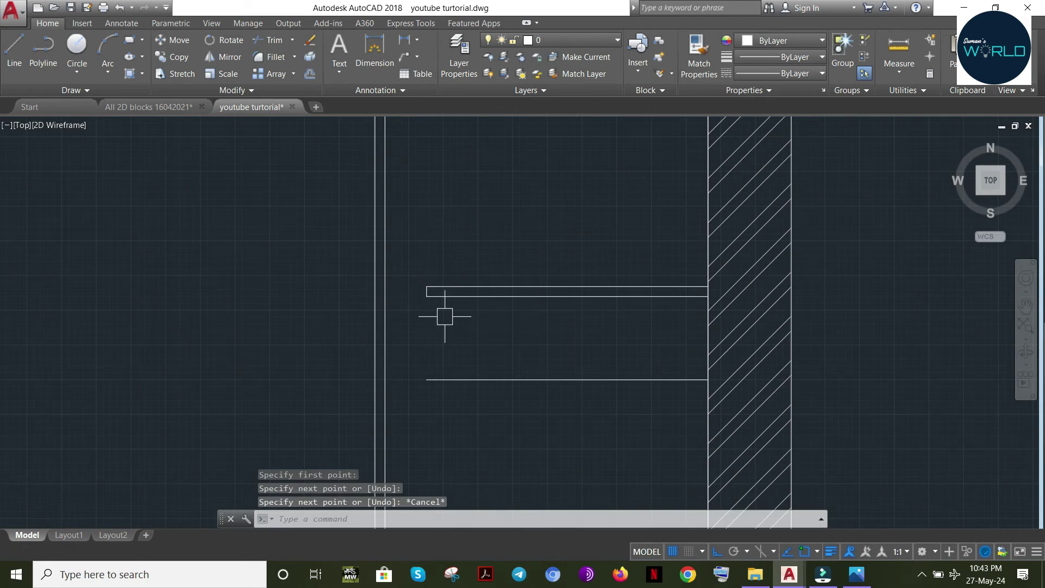
Stretch the front end of the panel above the drawers 5 mm outward
key("Return")
left_click(544, 250)
left_click(425, 334)
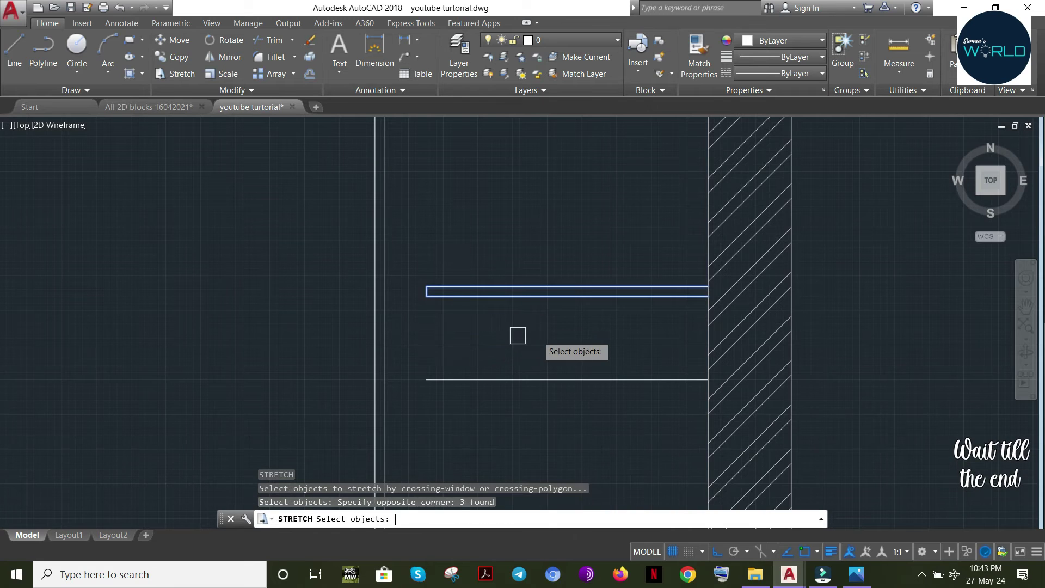
left_click(602, 336)
type("5")
key("Return")
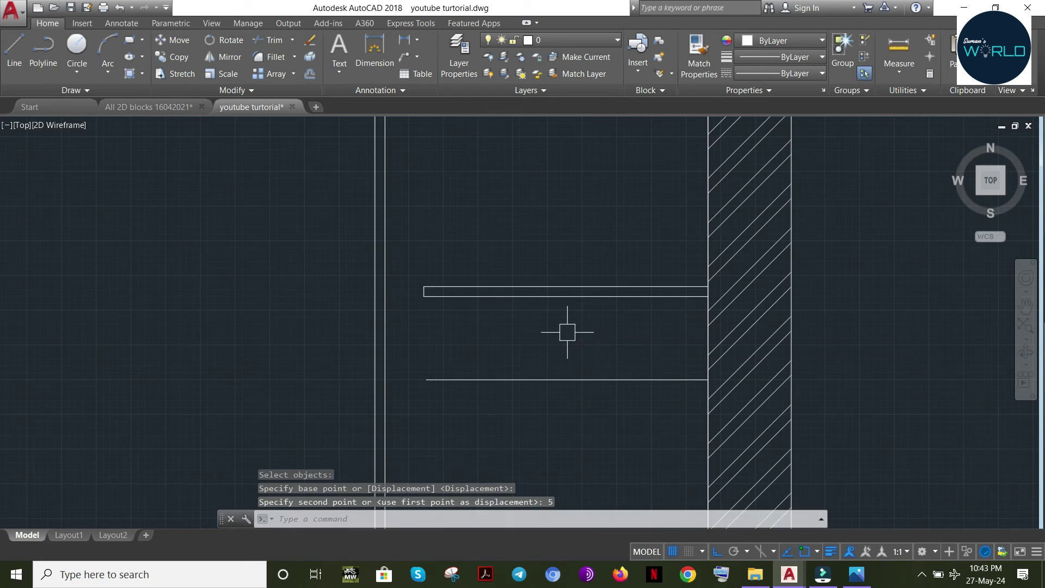
key("Escape")
key("Escape")
Draw a vertical drawer-front line from the upper drawer division's front end up to the underside of the panel
middle_click_drag(508, 374, 560, 266)
key("Escape")
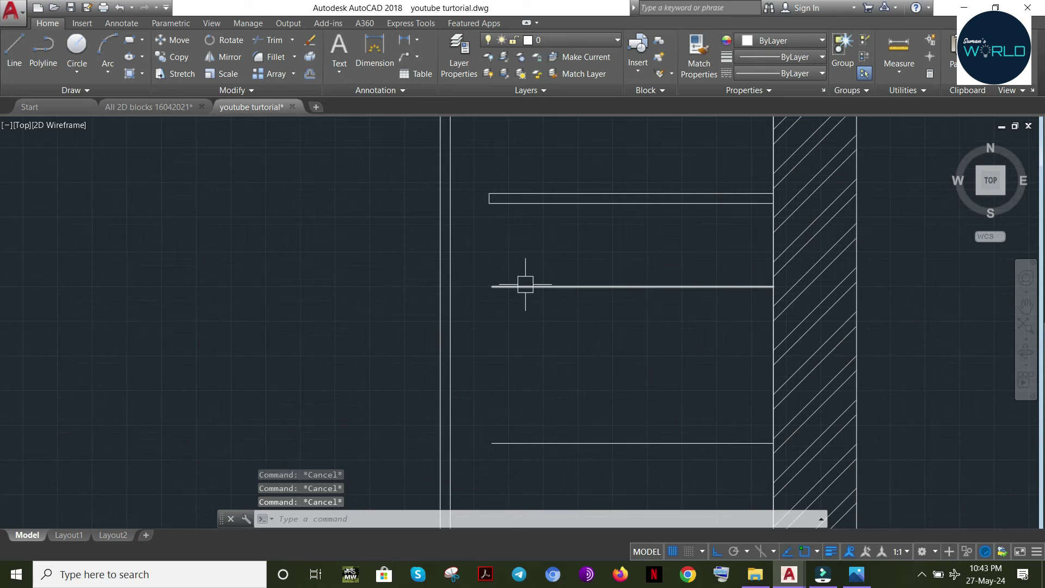
key("Return")
left_click(492, 286)
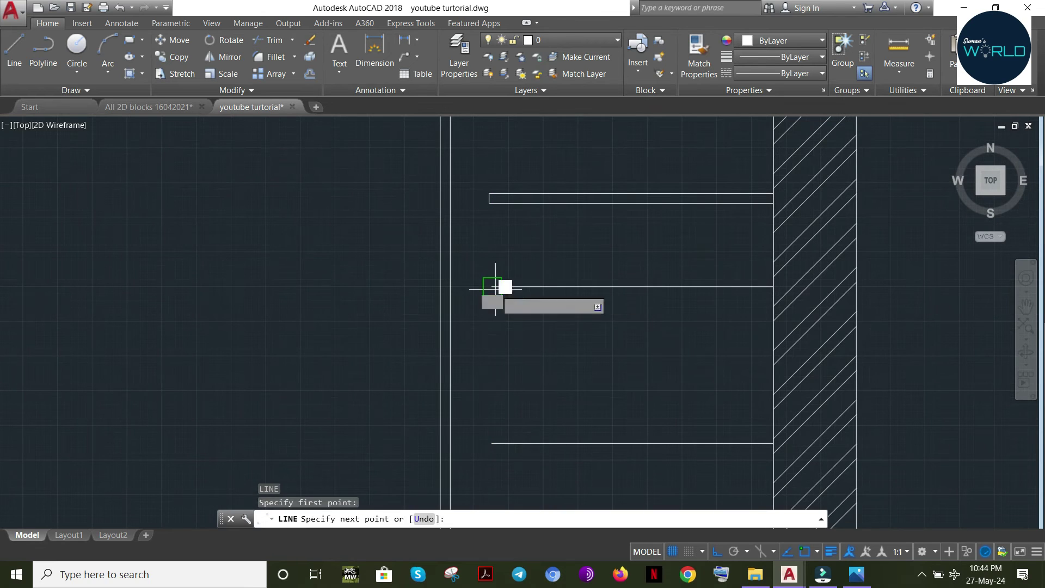
left_click(492, 203)
key("Escape")
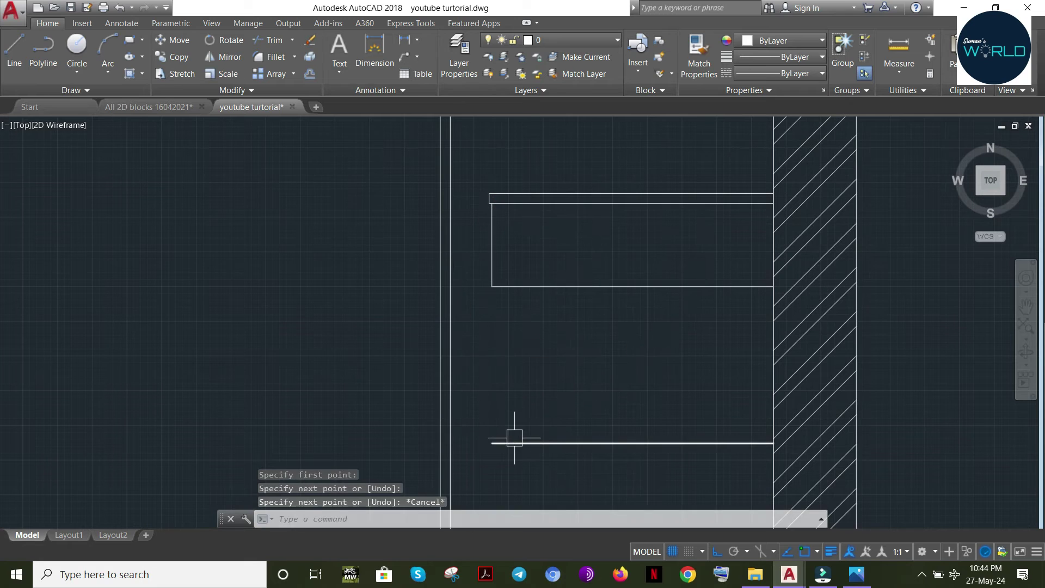
Extend the vertical drawer-front line down to the upper line of the wardrobe's bottom panel
mouse_move(515, 438)
middle_mouse_down()
mouse_move(553, 378)
mouse_move(567, 438)
middle_mouse_up()
key("Escape")
left_click(570, 483)
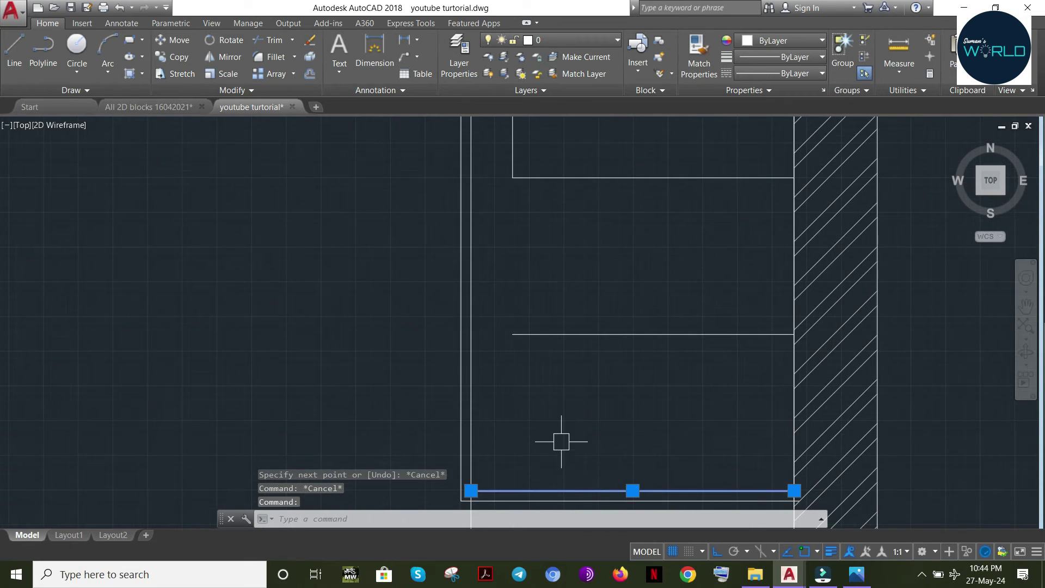
type("EX")
key("Return")
left_click(514, 148)
key("Escape")
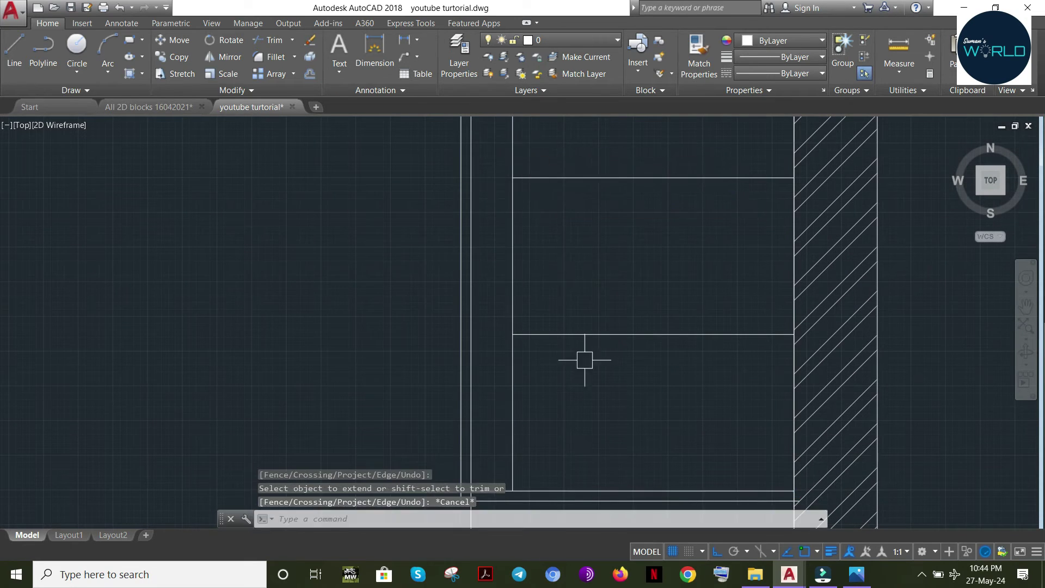
Offset the vertical drawer-front line 18 mm inward to give the drawer fronts their thickness
middle_click_drag(598, 441, 615, 445)
scroll(614, 421, "down", 2)
left_click(568, 312)
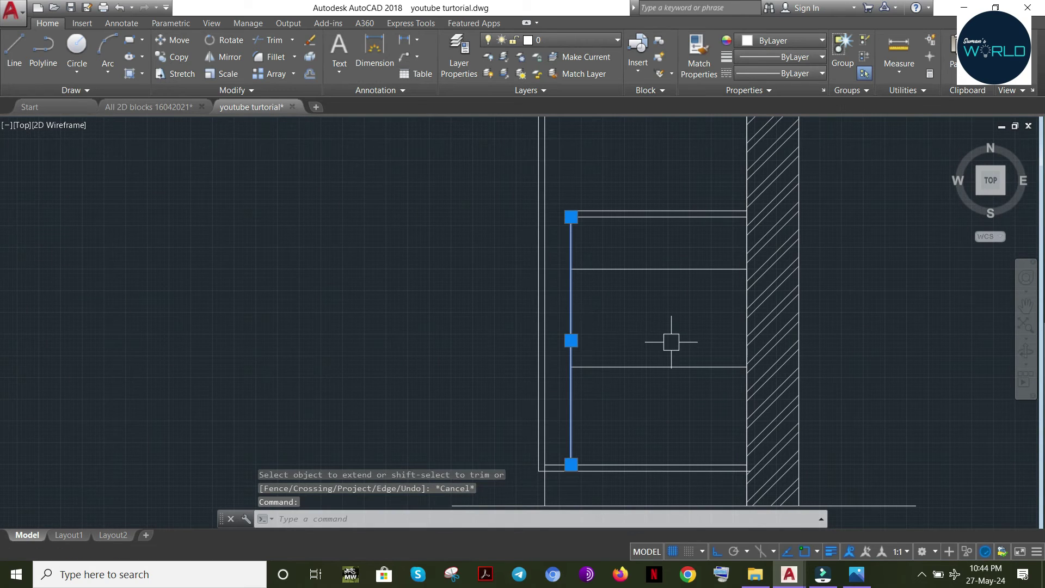
type("o")
key("Return")
type("18")
key("Return")
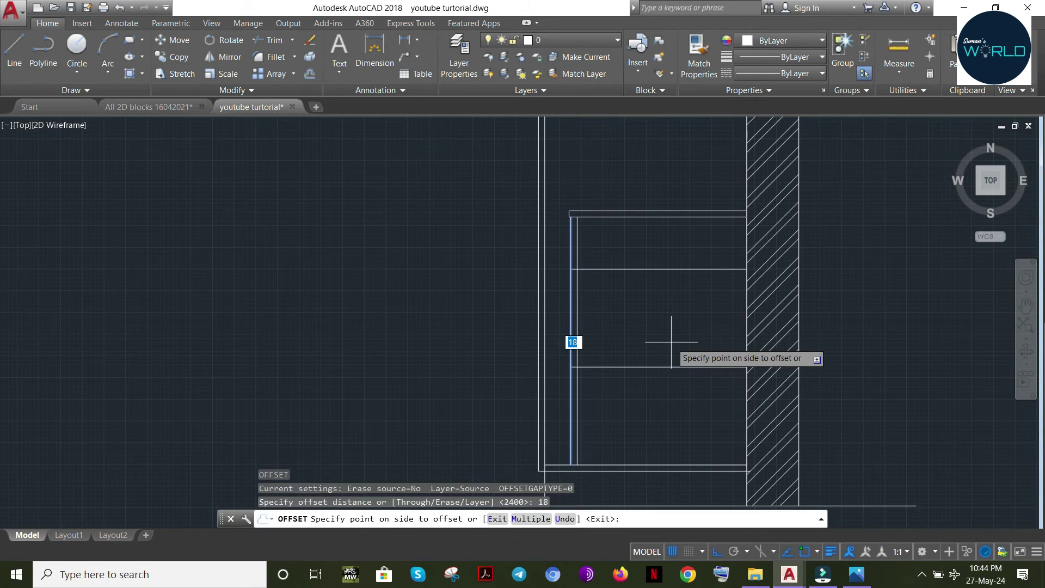
left_click(686, 338)
key("Escape")
key("Escape")
key("Escape")
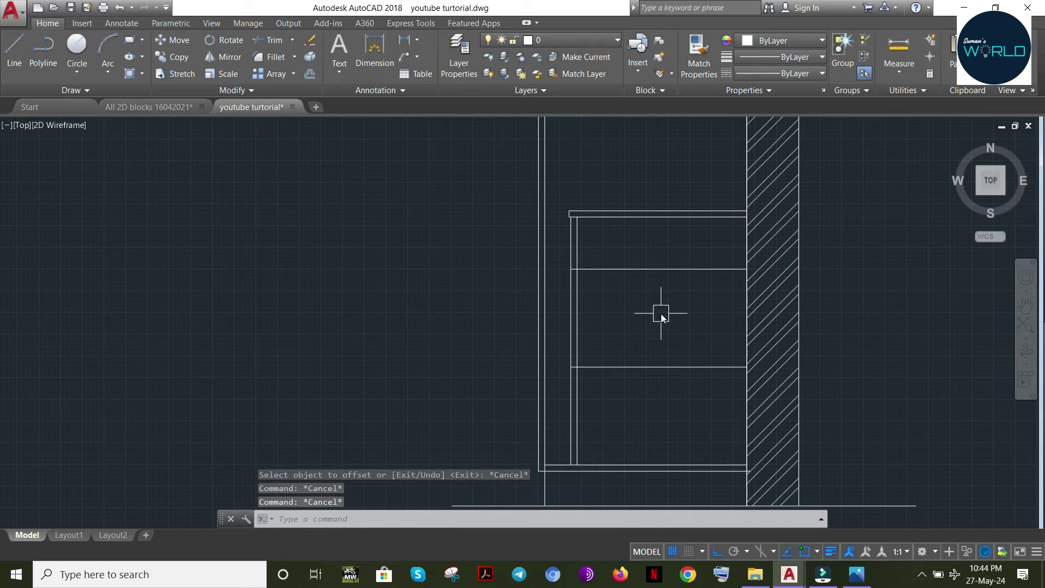
type("REC")
key("Return")
scroll(546, 227, "up", 2)
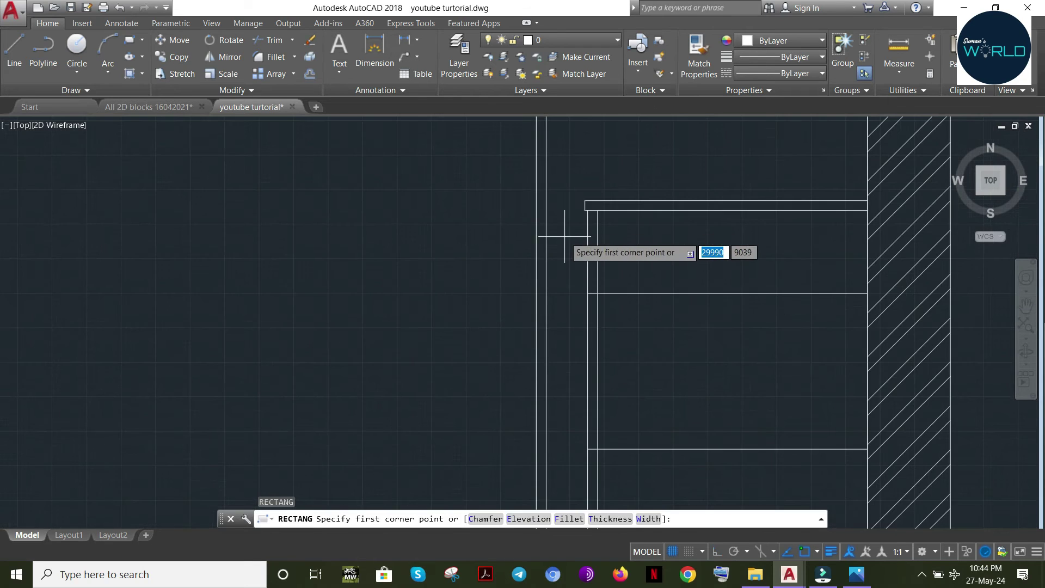
key("Escape")
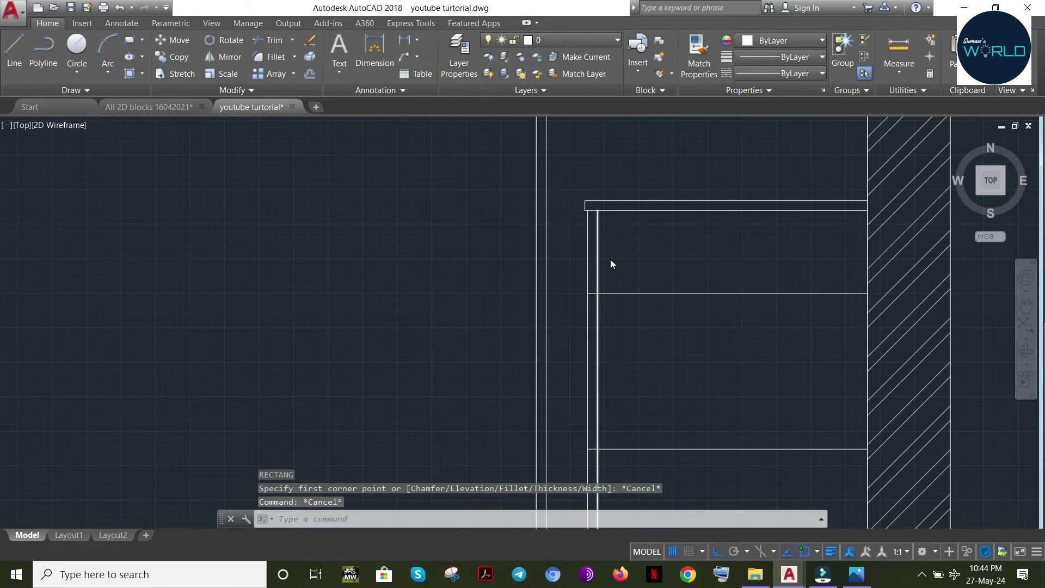
right_click(598, 246)
left_click(628, 372)
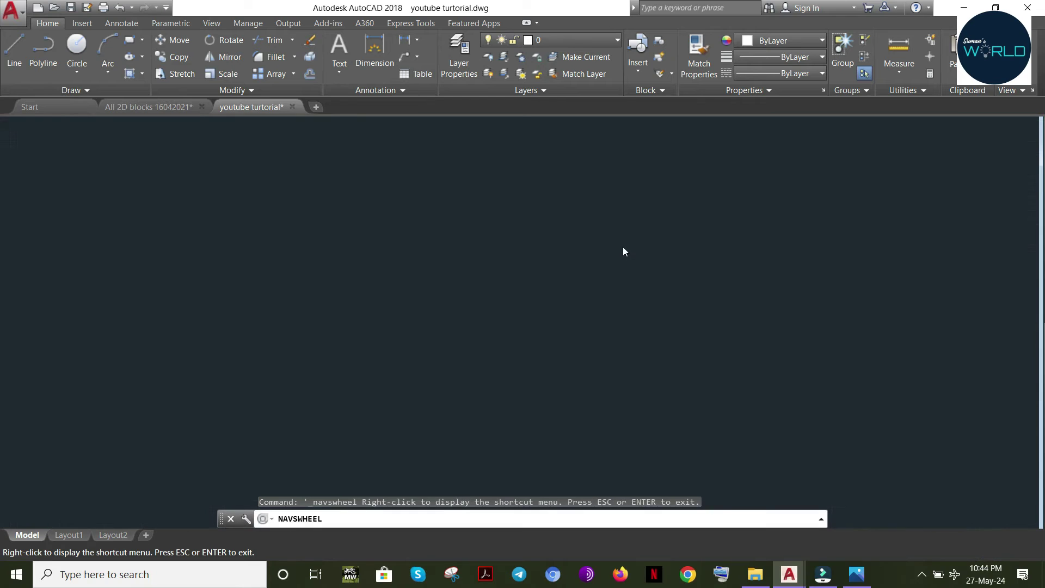
key("Escape")
middle_click_drag(638, 266, 629, 282)
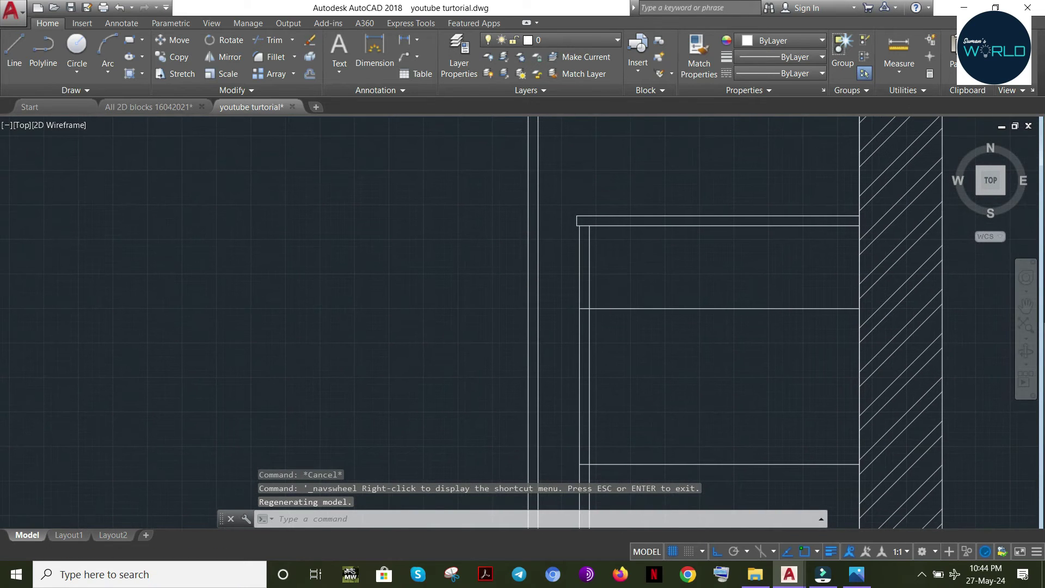
key("ctrl+s")
With object snap off, draw a small upright handle rectangle against the outer face of the top drawer front
right_click(620, 273)
left_click(650, 390)
left_click_drag(651, 330, 660, 122)
middle_click_drag(702, 227, 628, 298)
key("Escape")
type("REC")
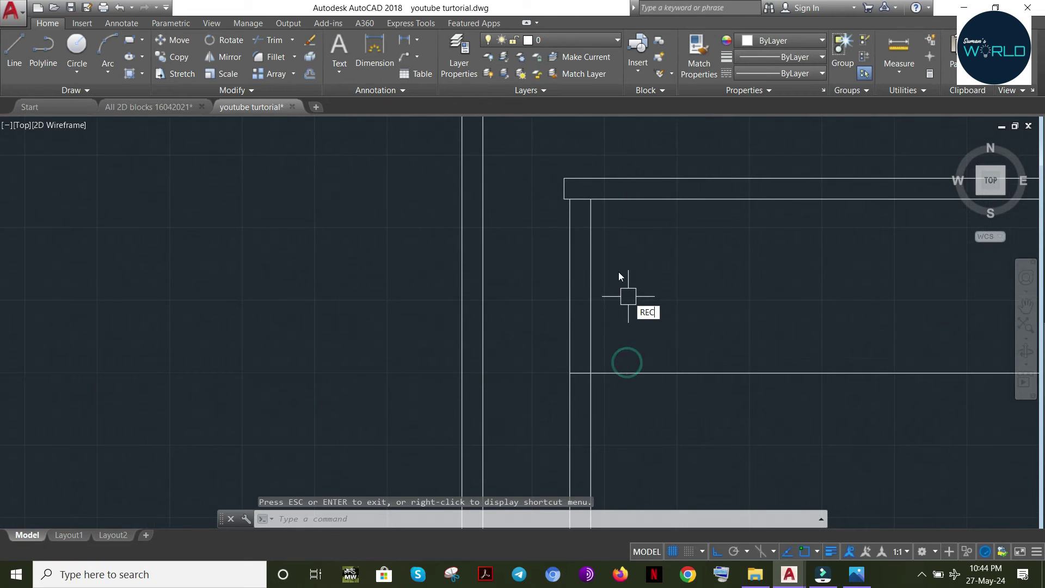
key("Return")
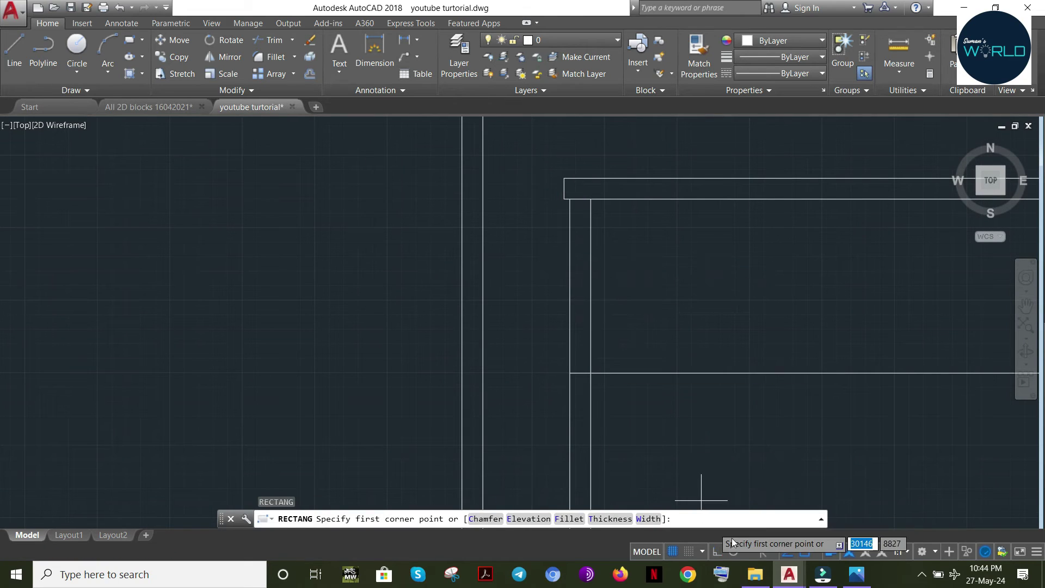
left_click(806, 552)
left_click(569, 265)
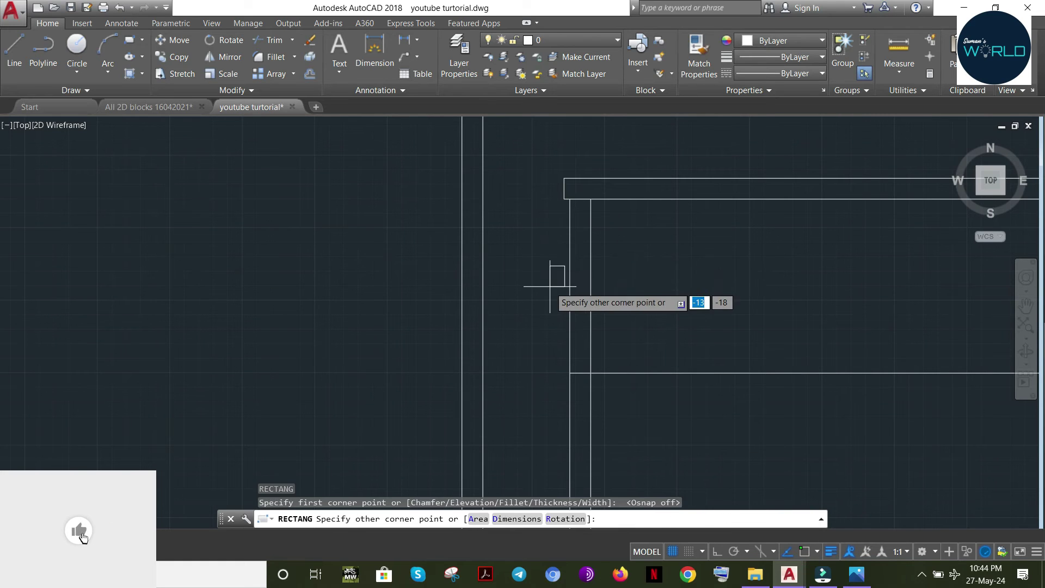
key("Escape")
key("space")
left_click(569, 260)
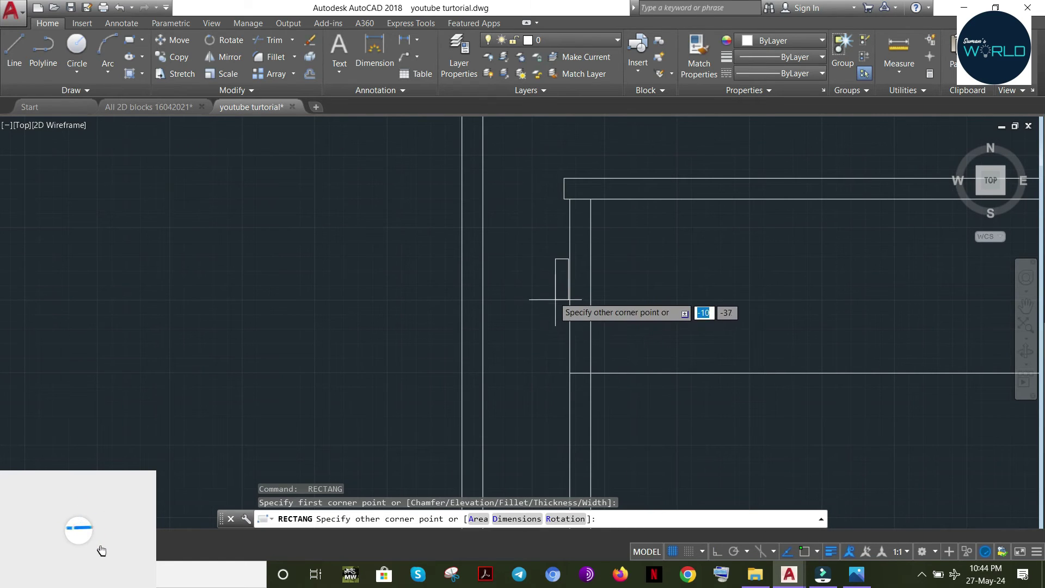
key("Escape")
Set the small handle rectangle's colour to orange 205,105,40
left_click(558, 276)
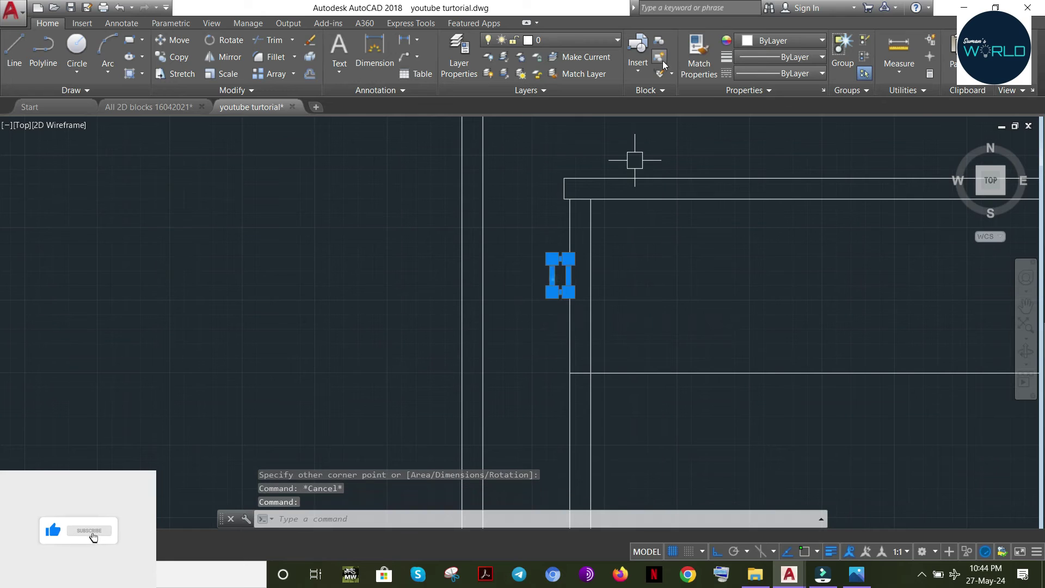
left_click(757, 38)
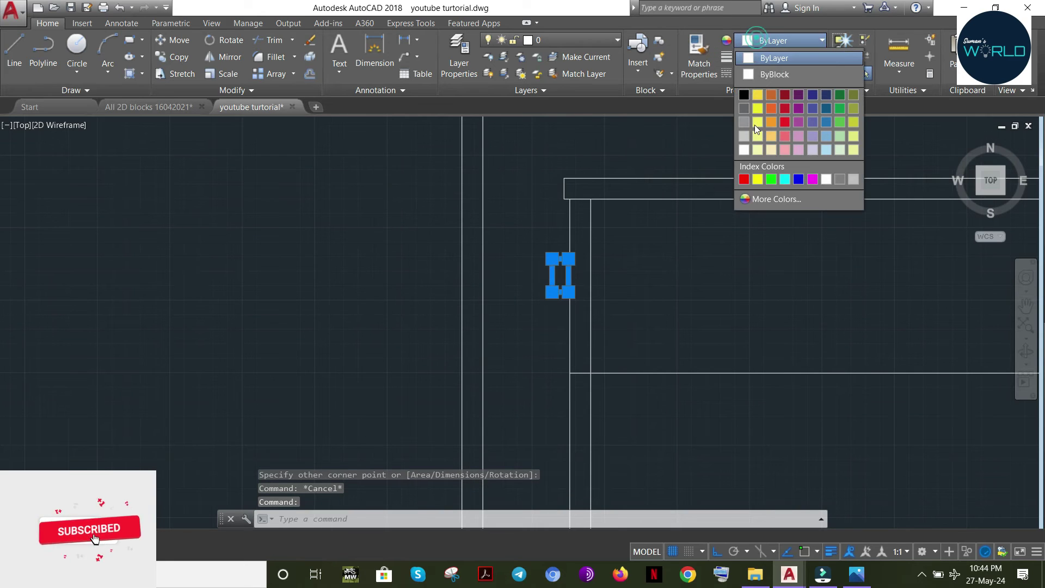
left_click(773, 97)
key("Escape")
Narrow the orange handle rectangle by stretching its outer edge toward the drawer front
left_click(568, 275)
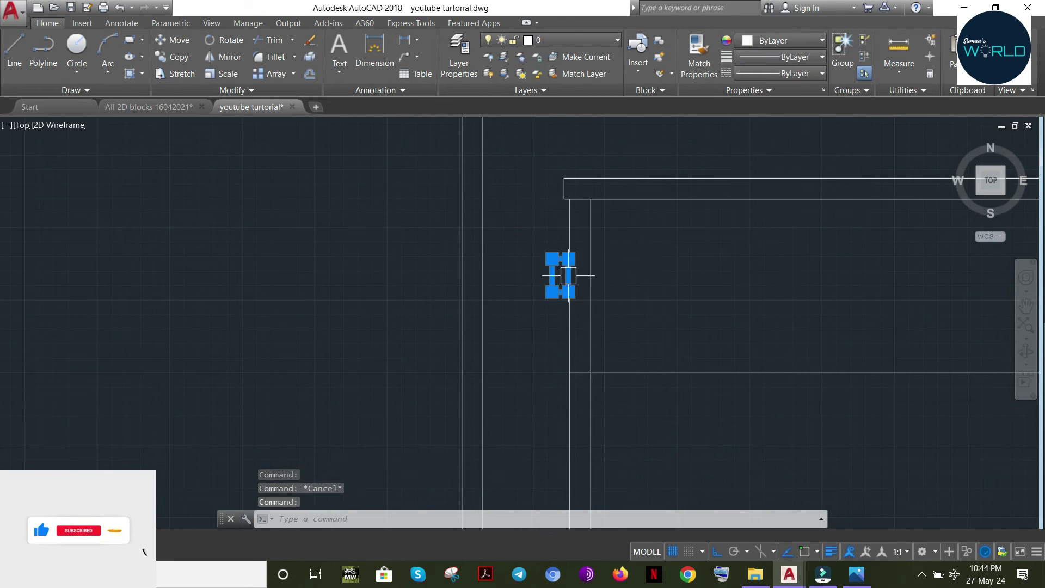
scroll(565, 288, "up", 2)
scroll(557, 269, "down", 2)
scroll(560, 266, "up", 2)
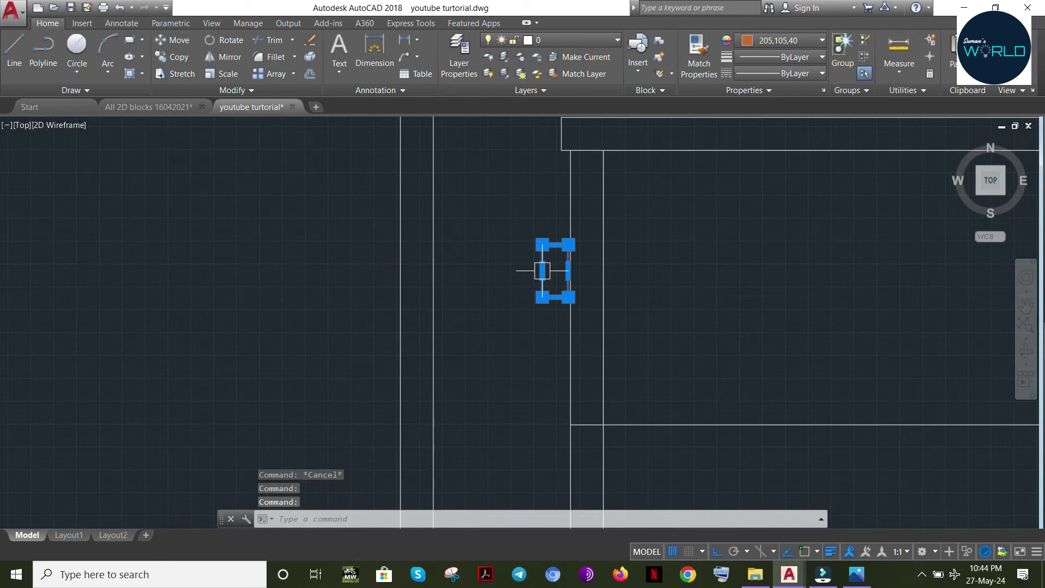
left_click(553, 269)
key("Escape")
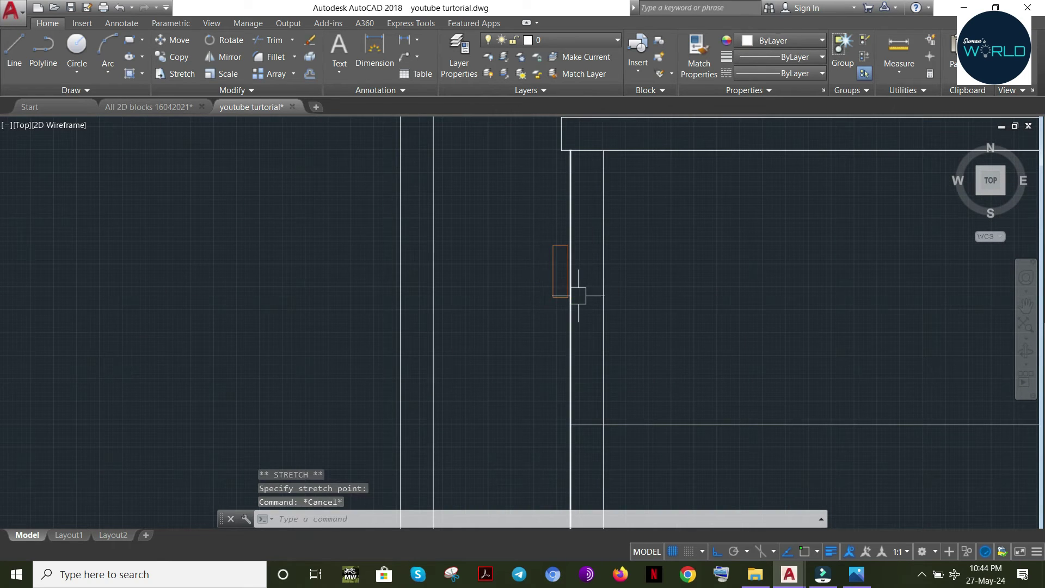
Draw a second small rectangle projecting outward from the middle of the orange handle rectangle
key("Return")
left_click(553, 260)
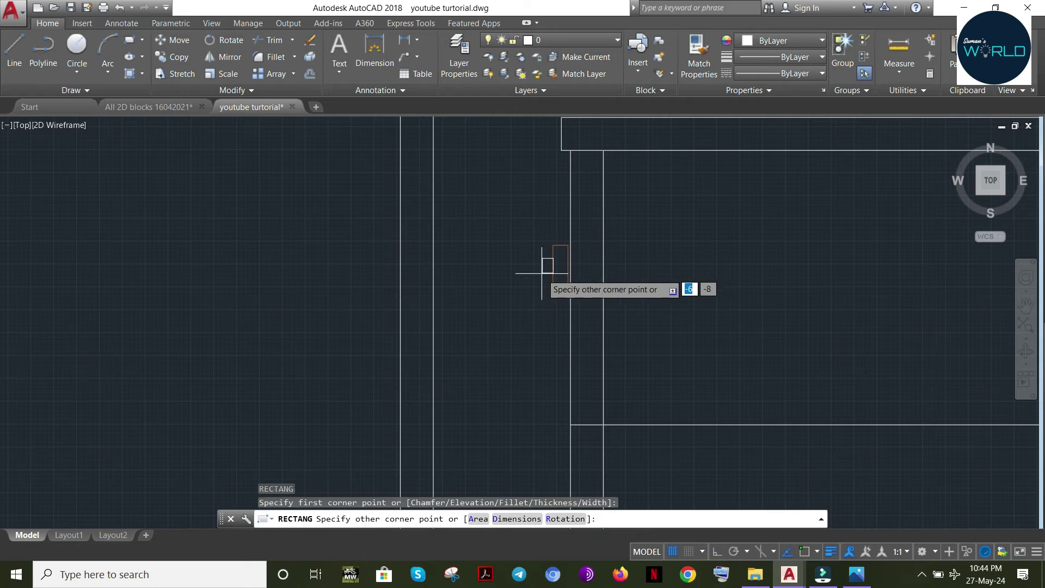
key("Escape")
Match the projecting rectangle's properties to the orange handle rectangle
left_click(560, 245)
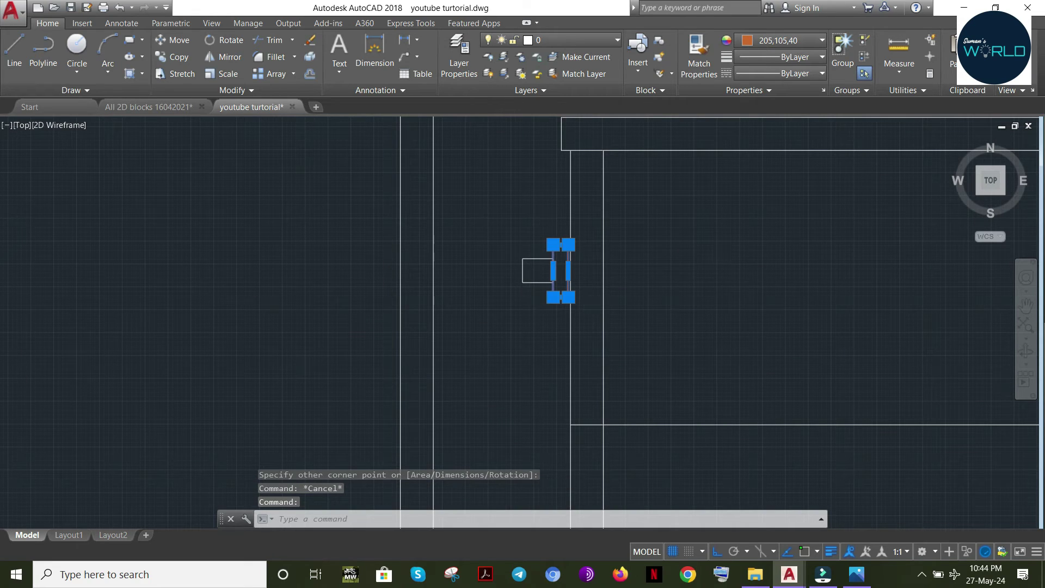
type("MA")
key("Return")
left_click(559, 233)
left_click(513, 297)
key("Escape")
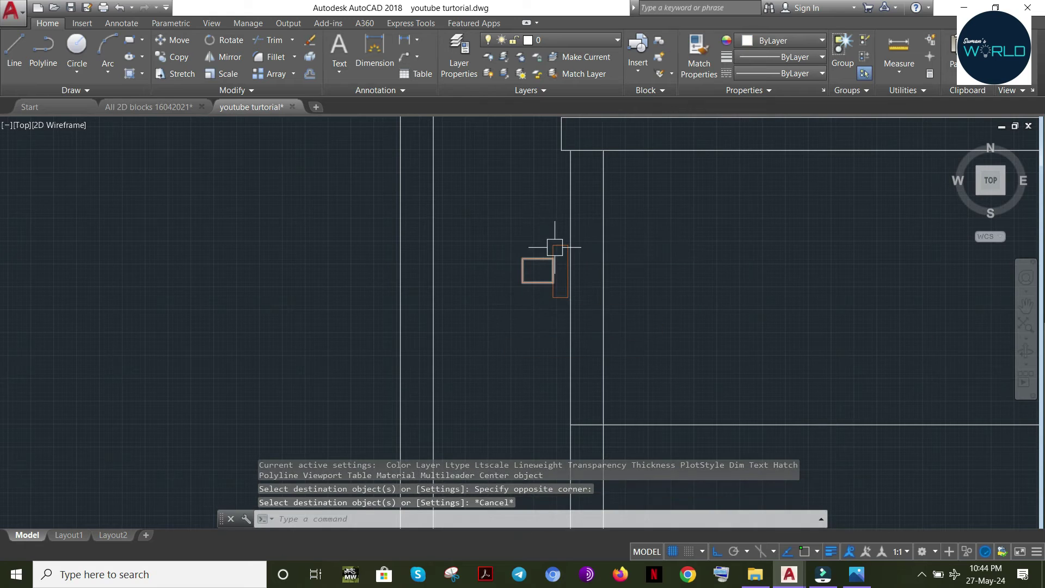
Move both handle rectangles about 147 mm straight down onto the middle drawer front
left_click(560, 224)
left_click(502, 351)
key("Return")
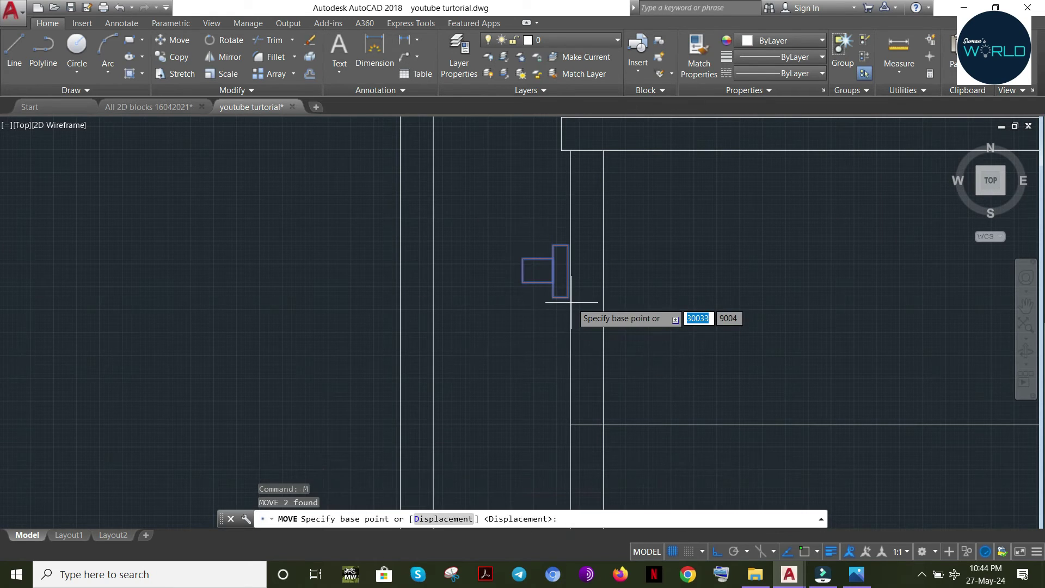
middle_click_drag(672, 322, 690, 202)
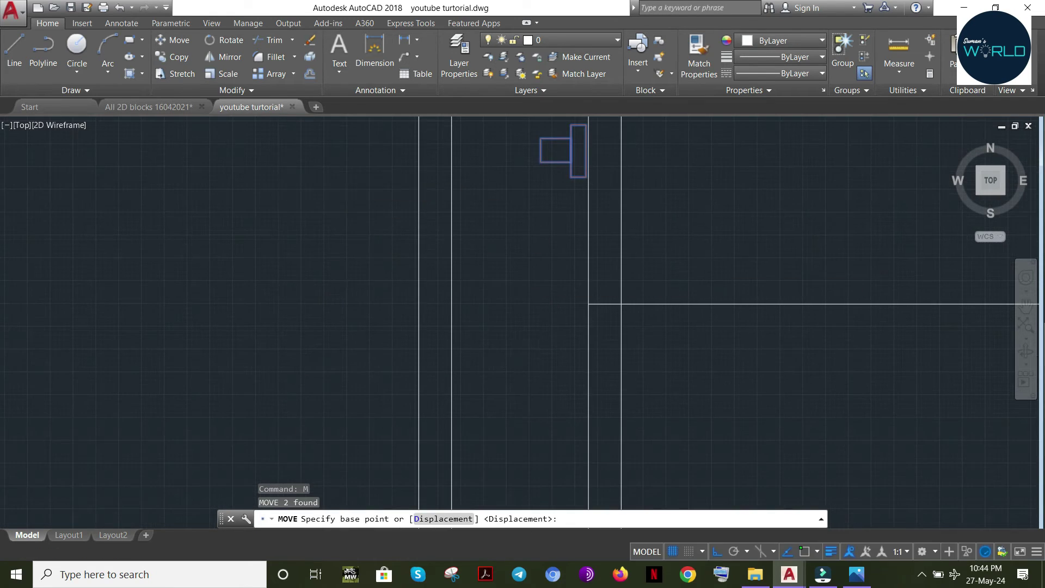
left_click(288, 174)
middle_click_drag(312, 363, 343, 296)
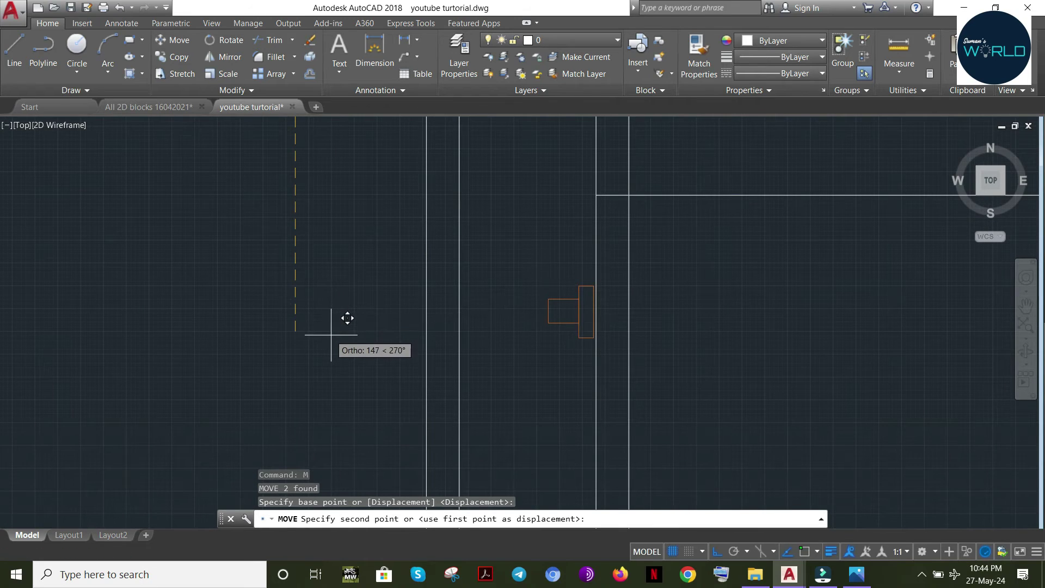
left_click(345, 323)
Copy the middle drawer's orange handle straight down onto the bottom drawer front
middle_click_drag(322, 409, 346, 194)
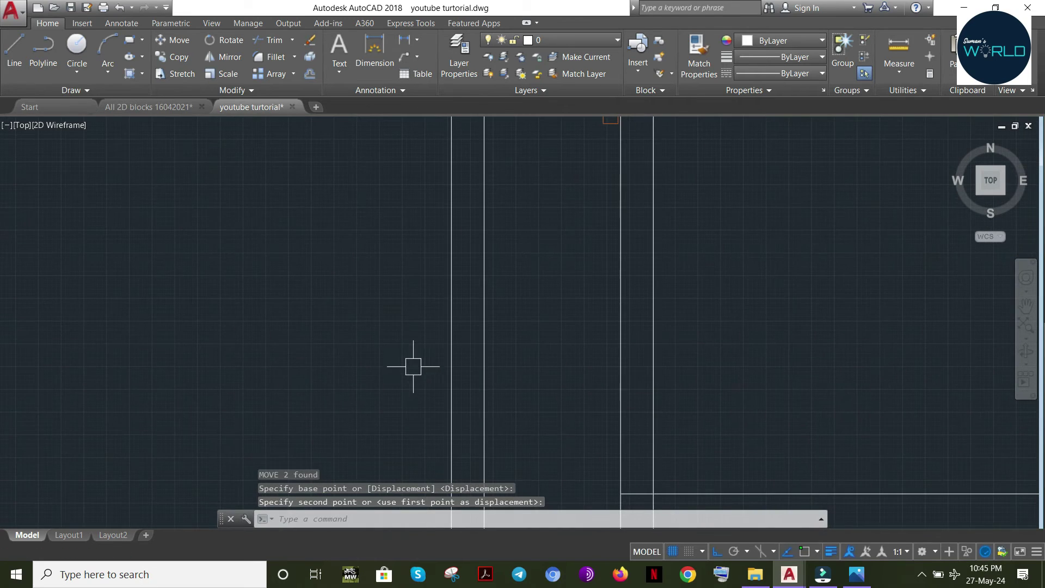
scroll(430, 348, "down", 4)
left_click(494, 245)
left_click(554, 231)
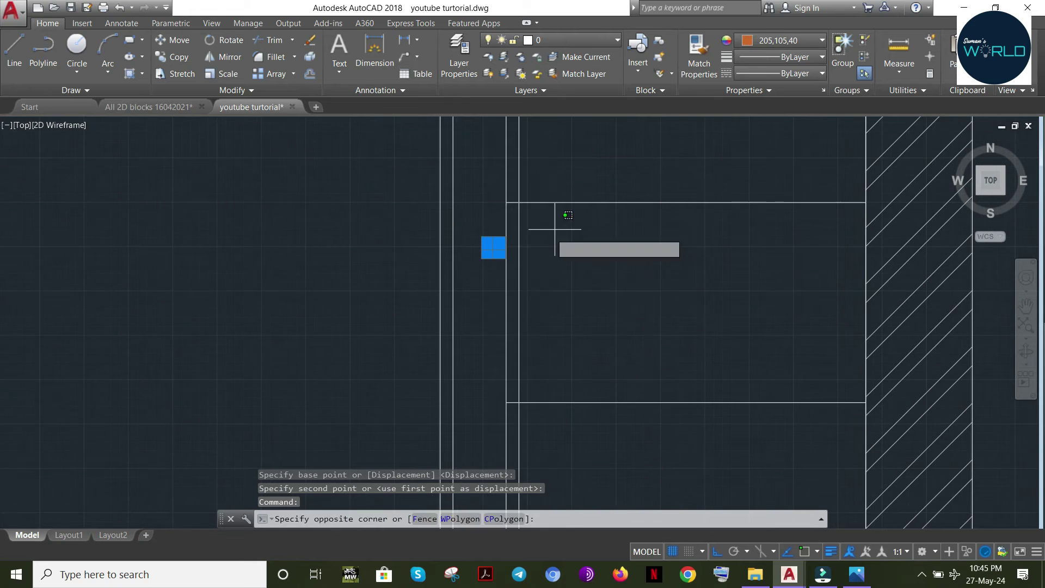
left_click(496, 265)
left_click(568, 321, "shift")
left_click(467, 385, "shift")
middle_click_drag(637, 338, 639, 243)
type("c")
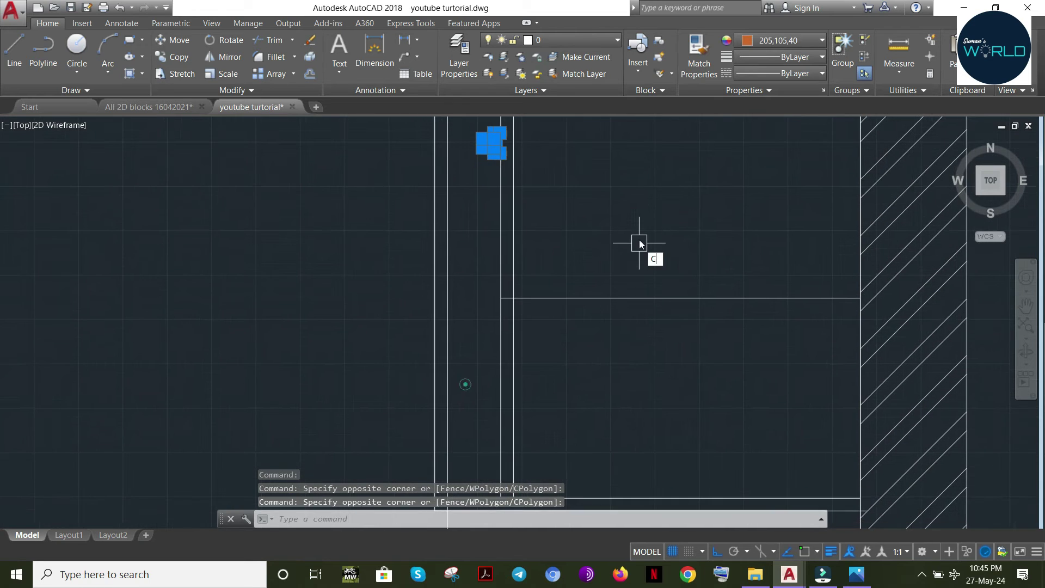
key("Return")
left_click(638, 140)
left_click(626, 366)
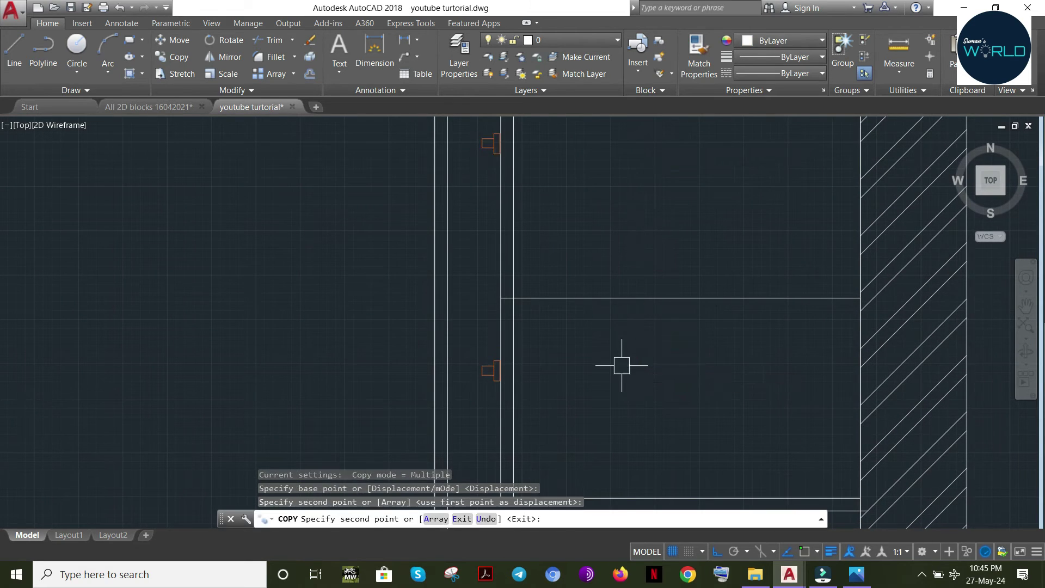
key("Escape")
Copy the middle drawer's orange handle straight up onto the top drawer front
scroll(591, 308, "up", 2)
scroll(591, 305, "down", 6)
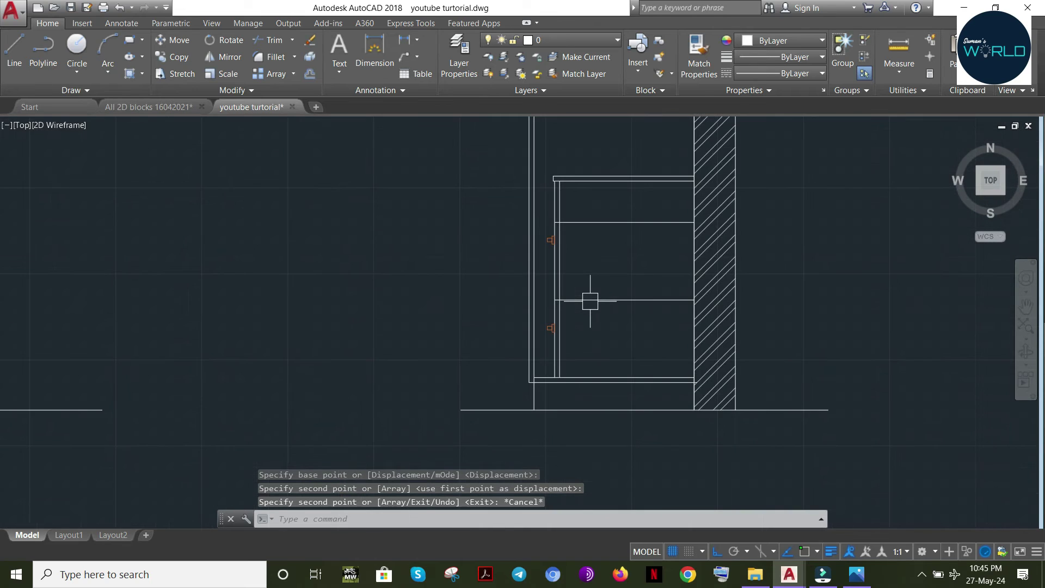
scroll(569, 242, "up", 2)
left_click(562, 243)
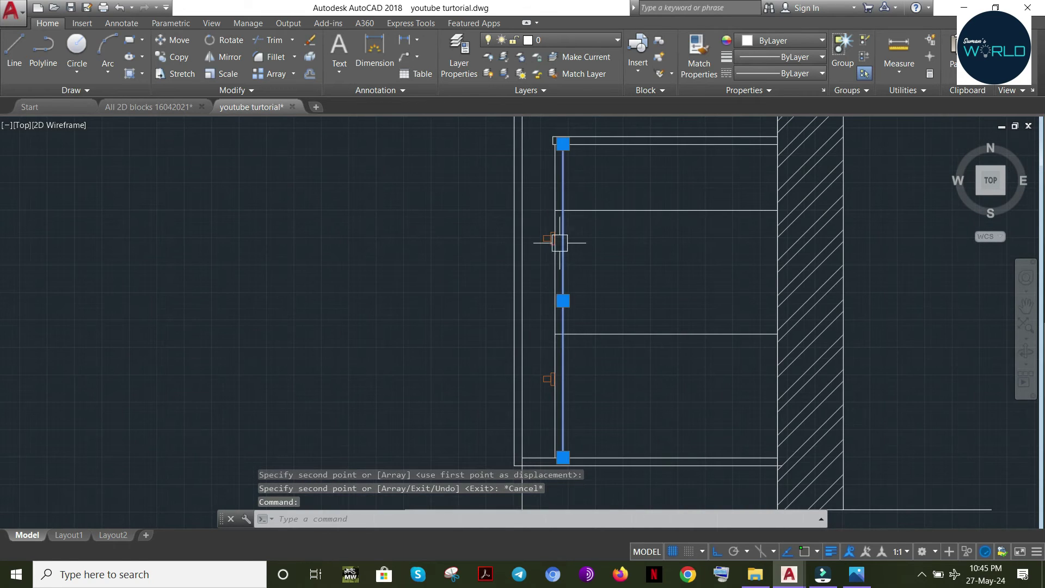
left_click(591, 242)
left_click(525, 222)
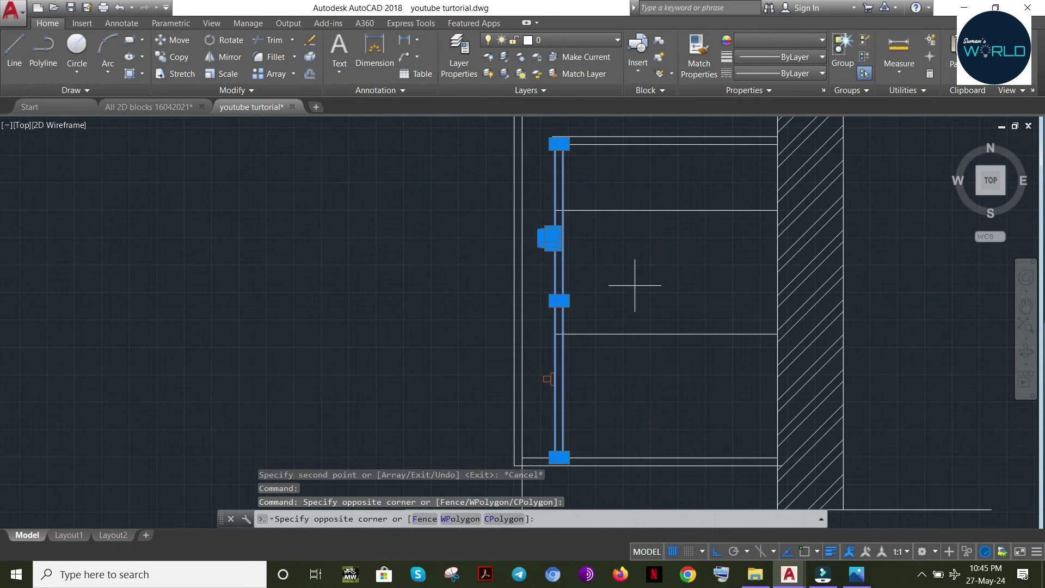
left_click(525, 380, "shift")
key("Return")
left_click(372, 367)
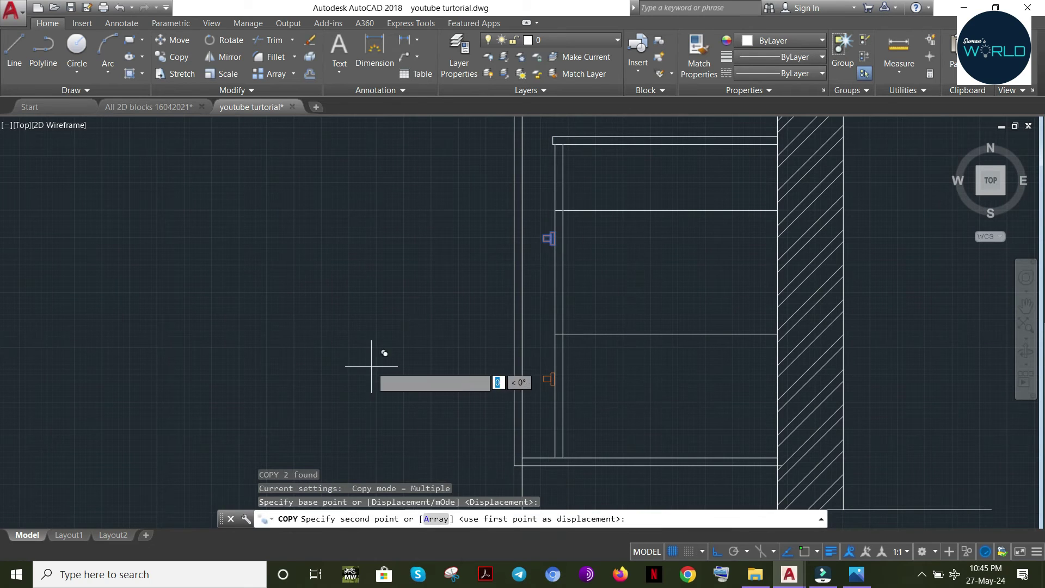
left_click(368, 300)
key("Escape")
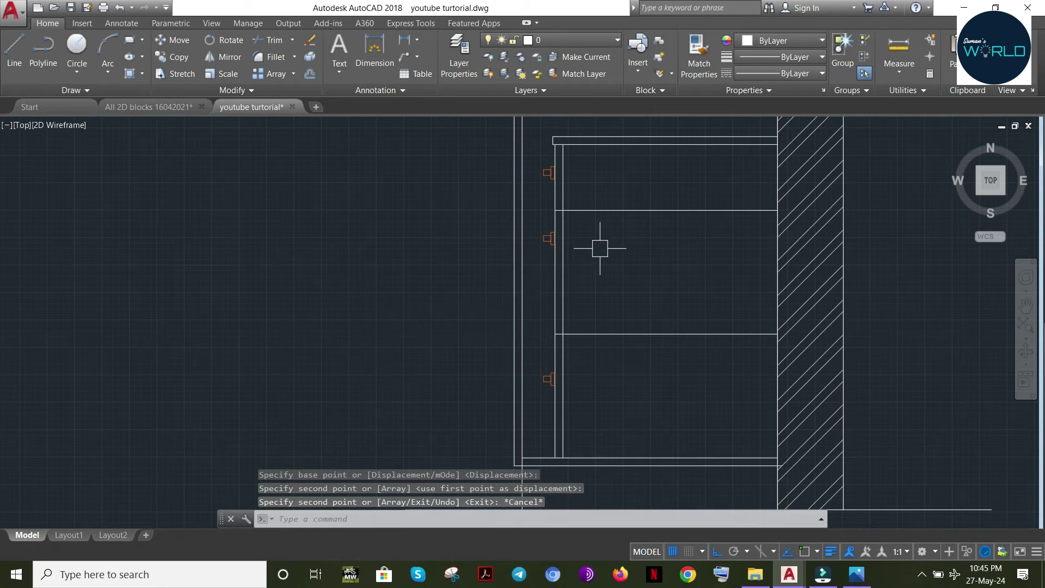
Move the middle and bottom drawer handles about 45 mm straight down
left_click(587, 325)
left_click(607, 368)
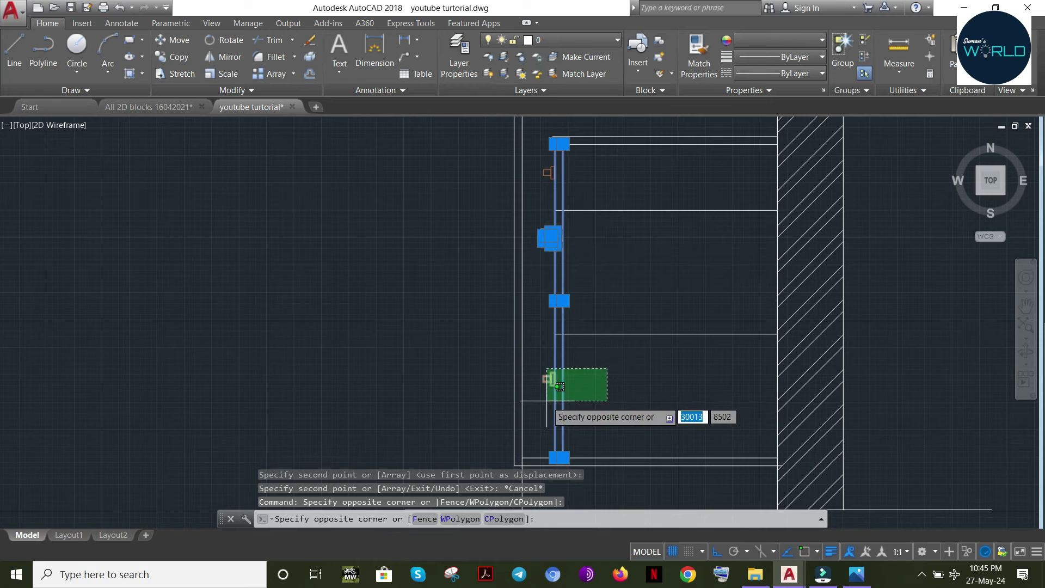
left_click(549, 398)
left_click(601, 295, "shift")
left_click(522, 301, "shift")
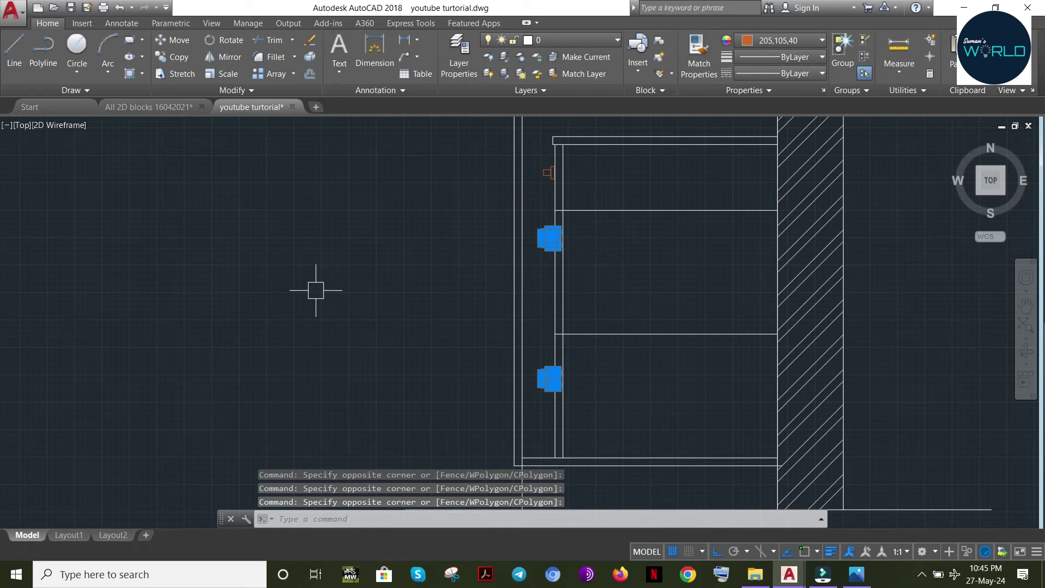
type("M")
key("Return")
left_click(295, 214)
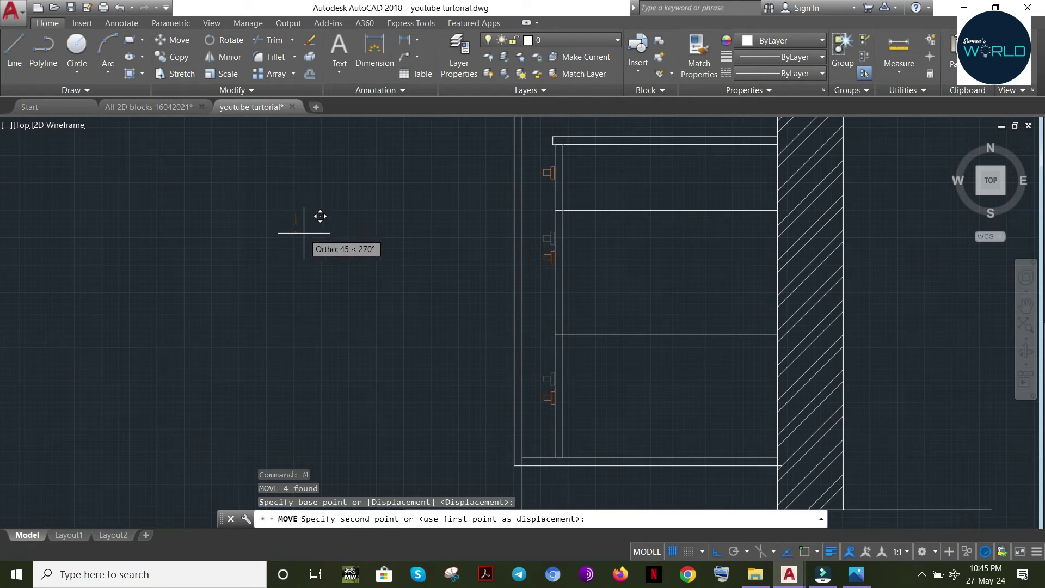
key("Escape")
Draw a long, thin rectangle inside the top drawer, starting at the back face of its front panel
middle_click_drag(737, 325, 716, 438)
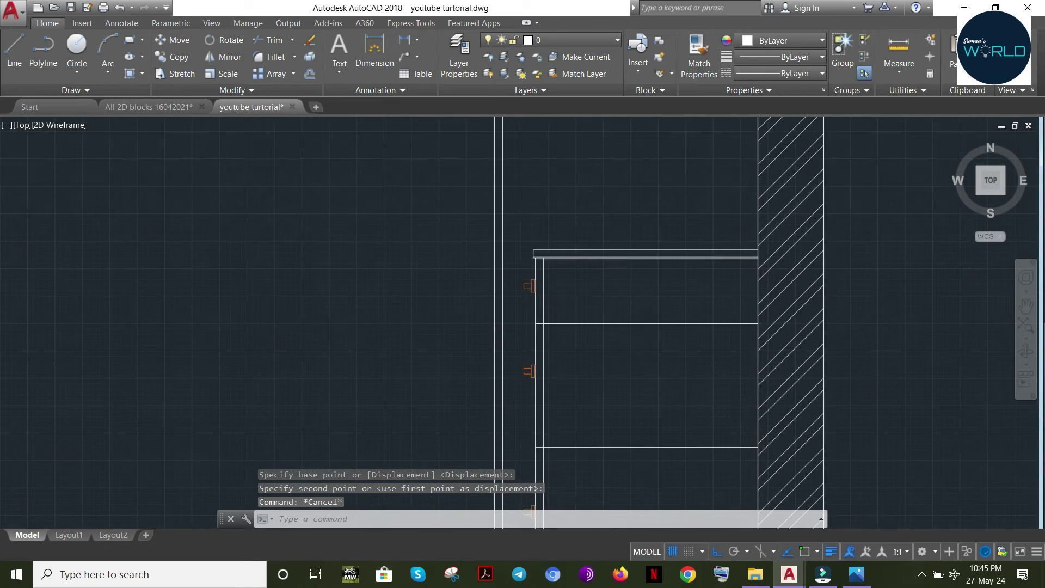
key("Escape")
key("Escape")
type("TR")
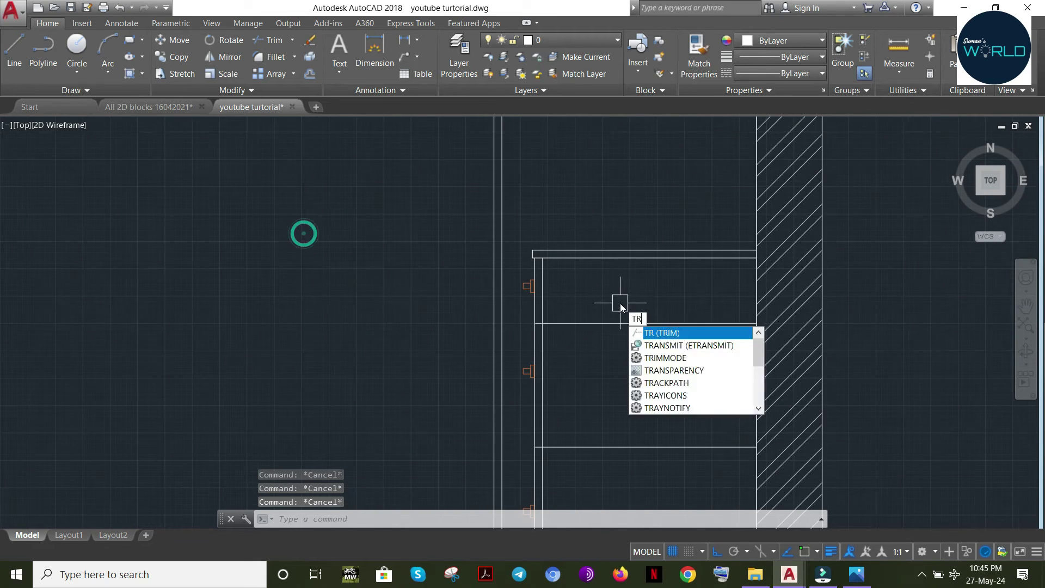
key("Escape")
type("REC")
key("Return")
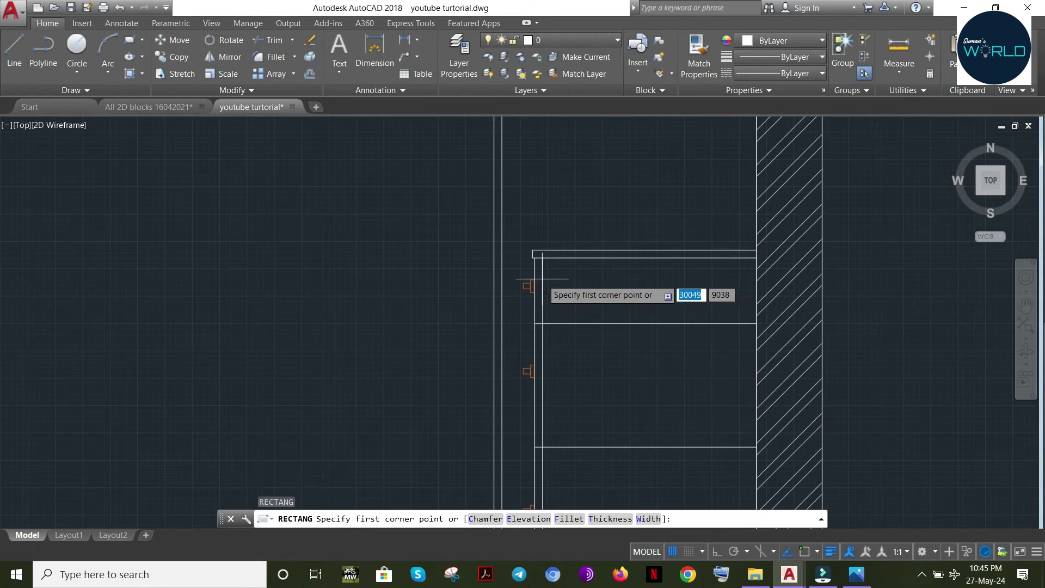
left_click(543, 278)
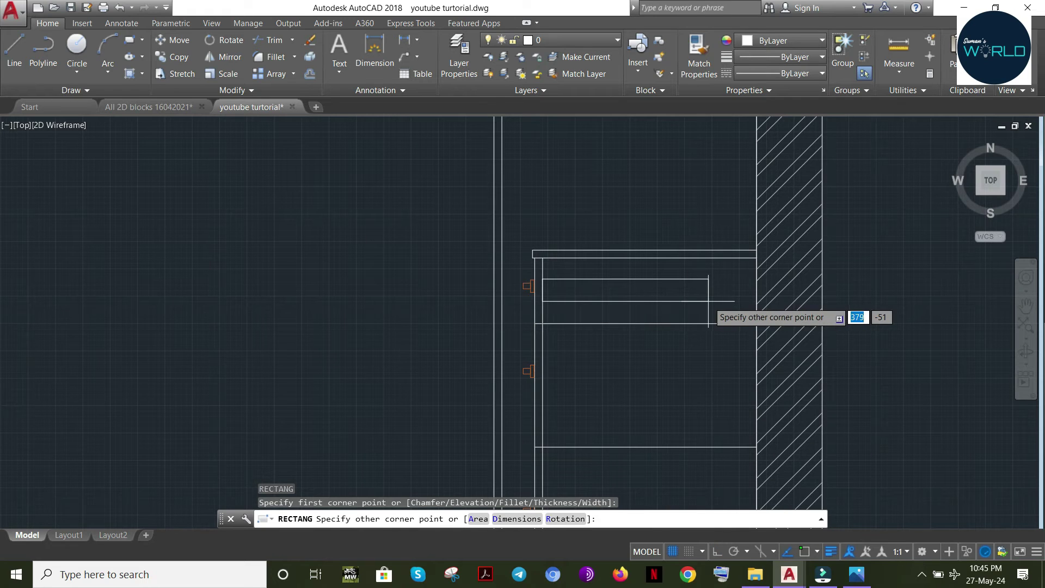
left_click(719, 298)
key("Escape")
Draw a thinner rectangle about 14 mm high inside the top drawer's long rectangle
type("RE")
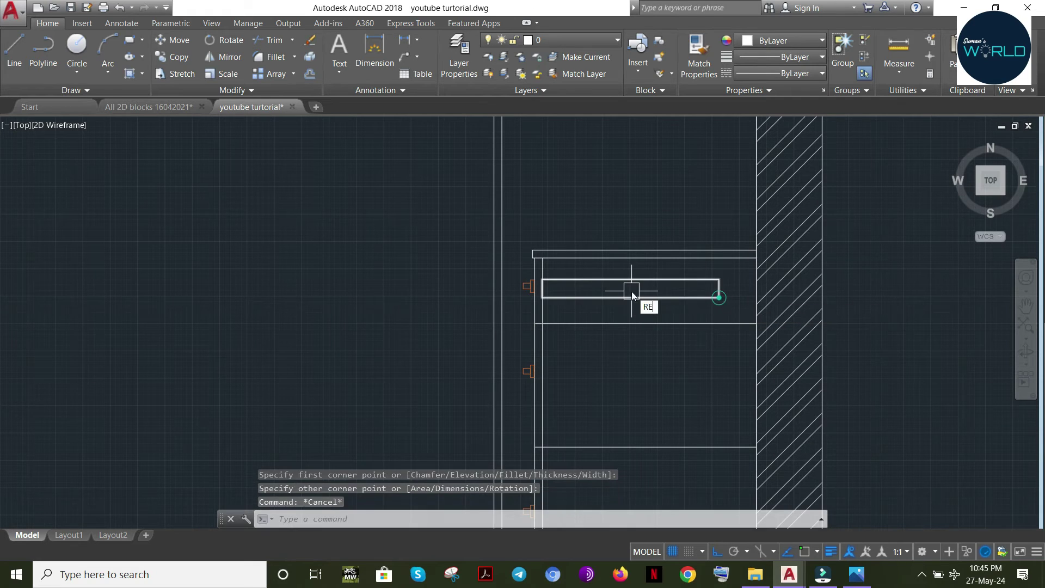
type("C")
key("Return")
scroll(545, 292, "up", 4)
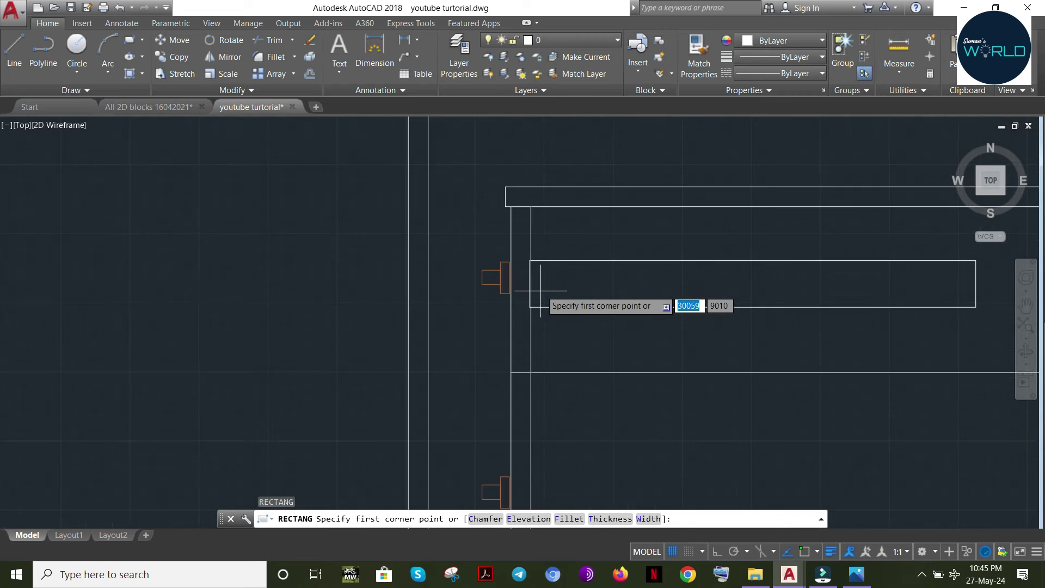
left_click(532, 277)
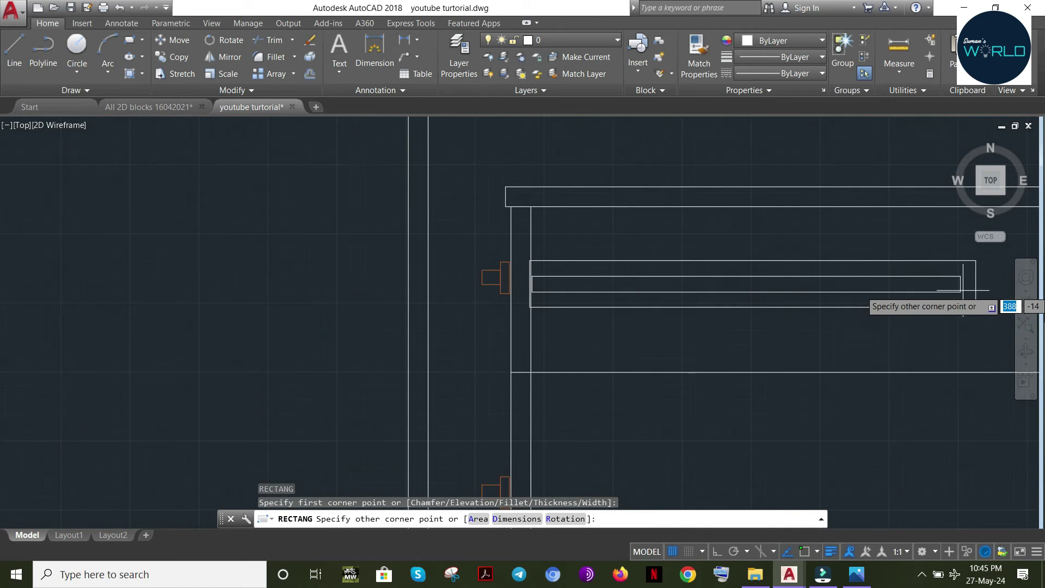
left_click(973, 292)
key("Escape")
Set both top drawer rectangles to grey colour 199,200,202 and the HIDDEN2 linetype
left_click(649, 249)
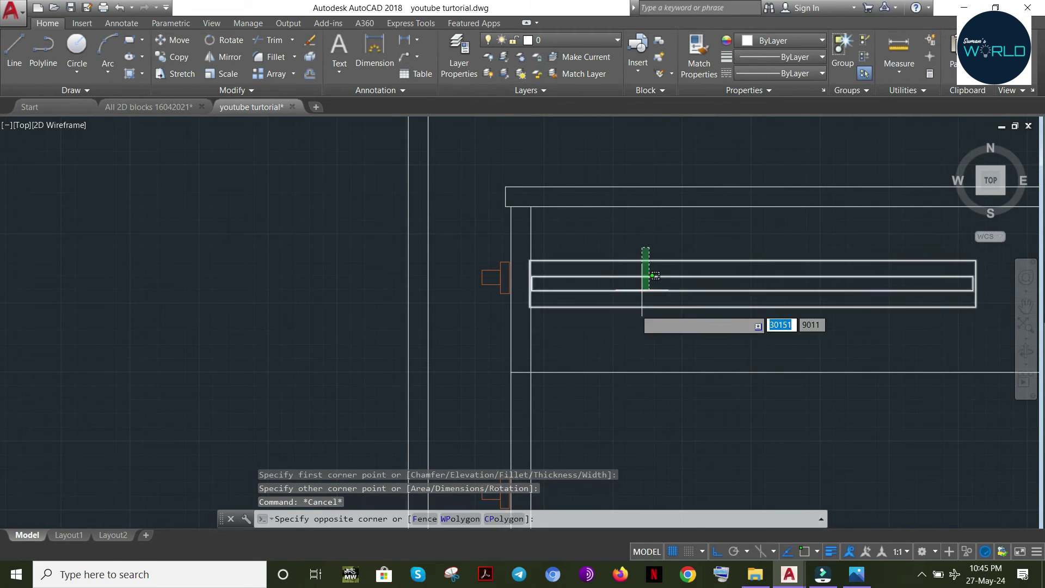
left_click(631, 327)
left_click(738, 38)
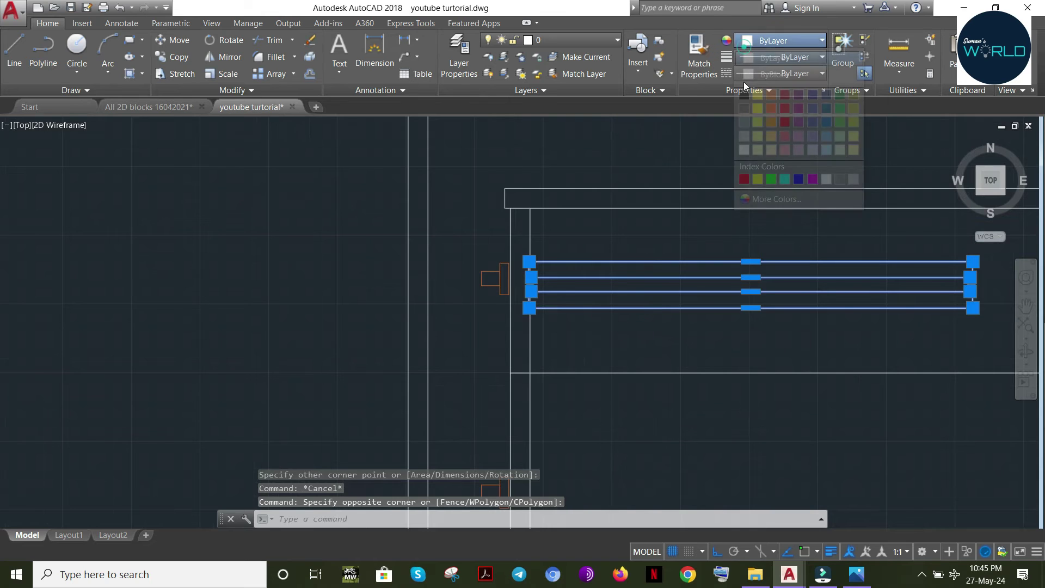
left_click(746, 139)
left_click(759, 77)
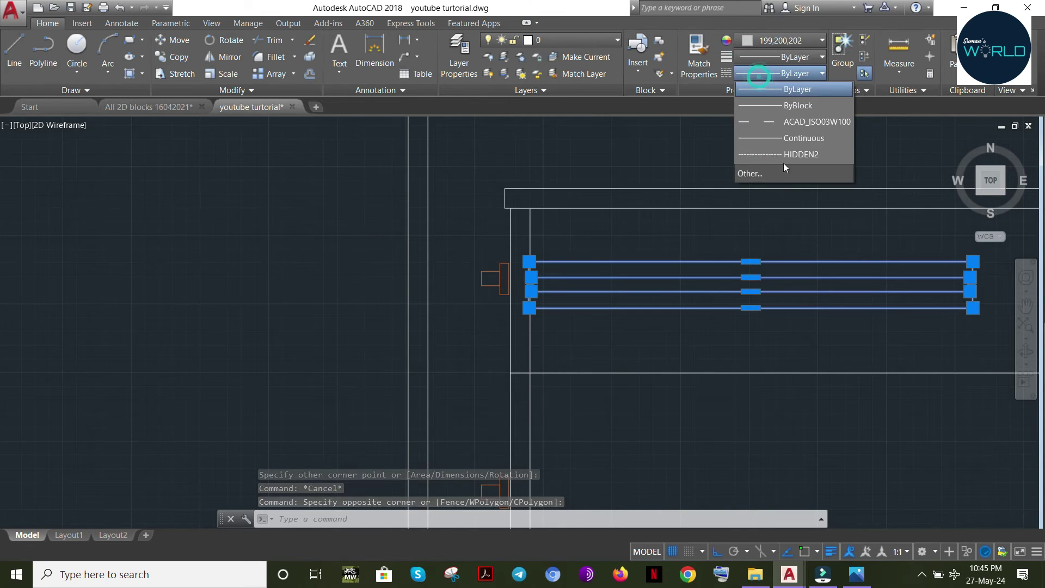
left_click(769, 158)
Copy the two nested grey rectangles straight down into the middle and bottom drawers
middle_click_drag(687, 375, 532, 351)
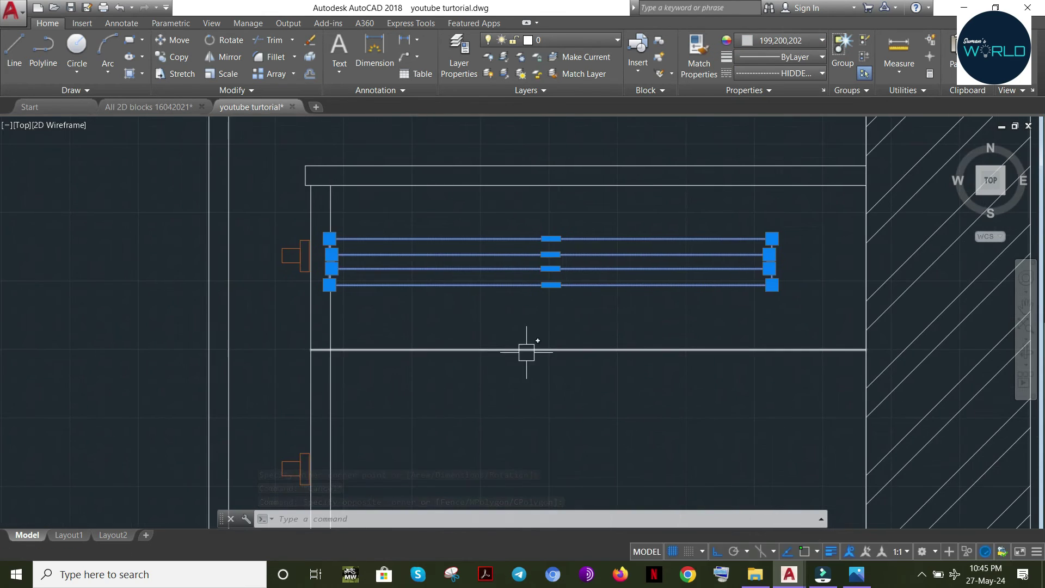
type("co")
key("Return")
left_click(867, 186)
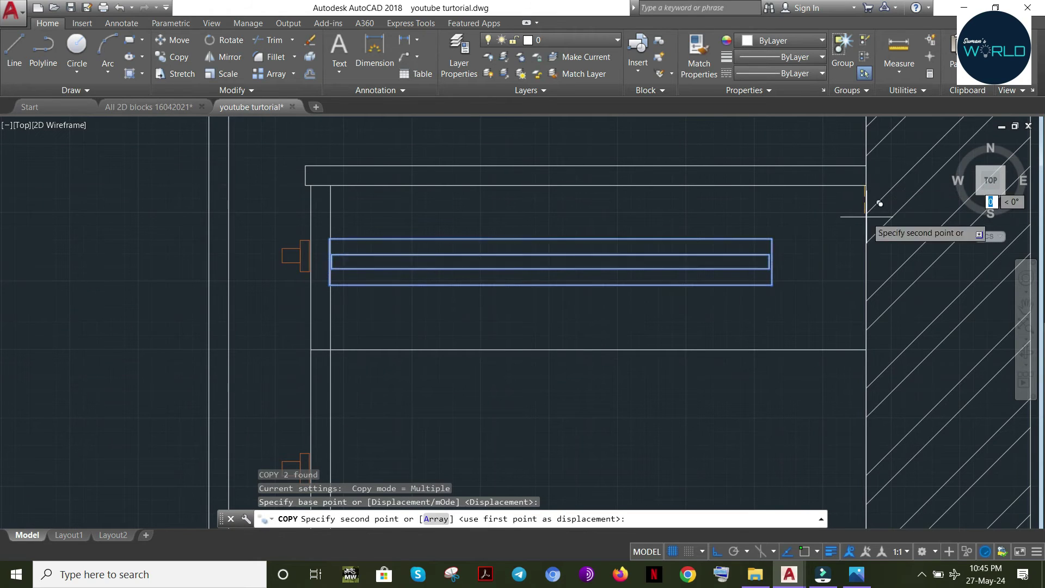
left_click(867, 378)
scroll(853, 461, "down", 2)
middle_click_drag(855, 425, 814, 250)
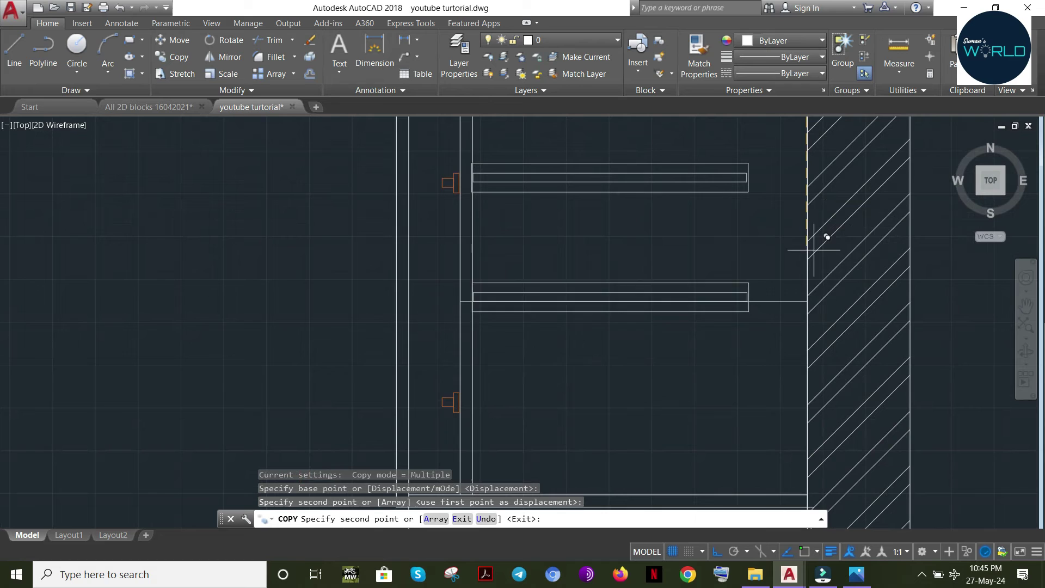
left_click(821, 351)
key("Escape")
Move the middle drawer's two nested rectangles slightly down within the drawer
scroll(580, 304, "up", 2)
scroll(580, 304, "up", 2)
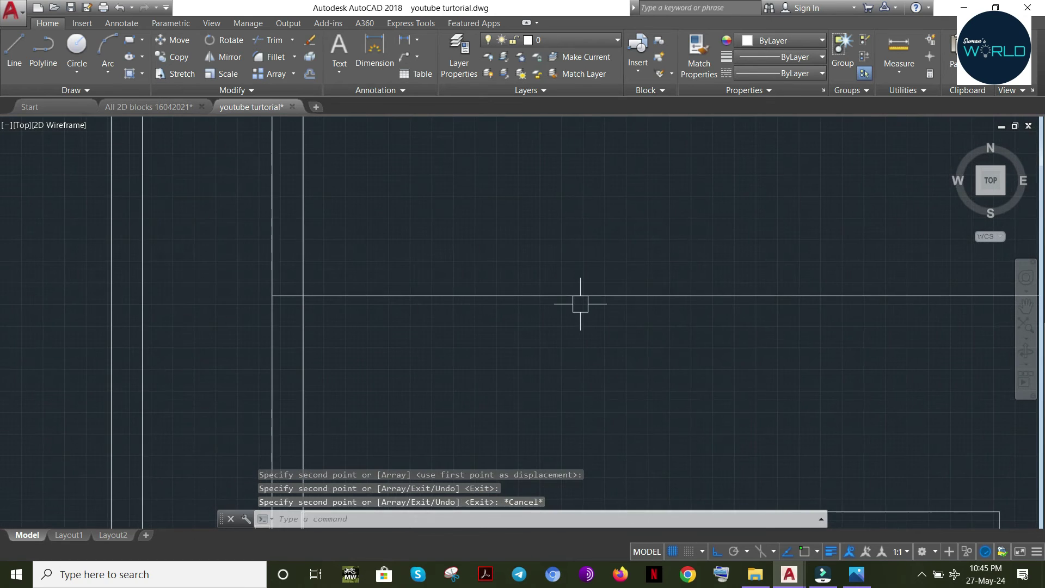
right_click(579, 305)
left_click(621, 419)
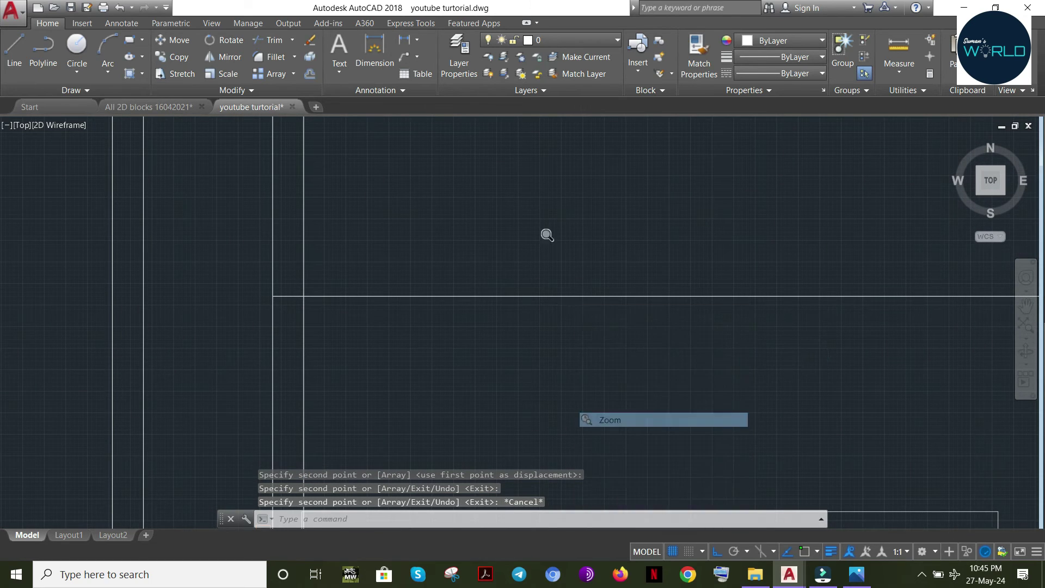
left_click_drag(544, 233, 624, 486)
left_click_drag(533, 252, 571, 289)
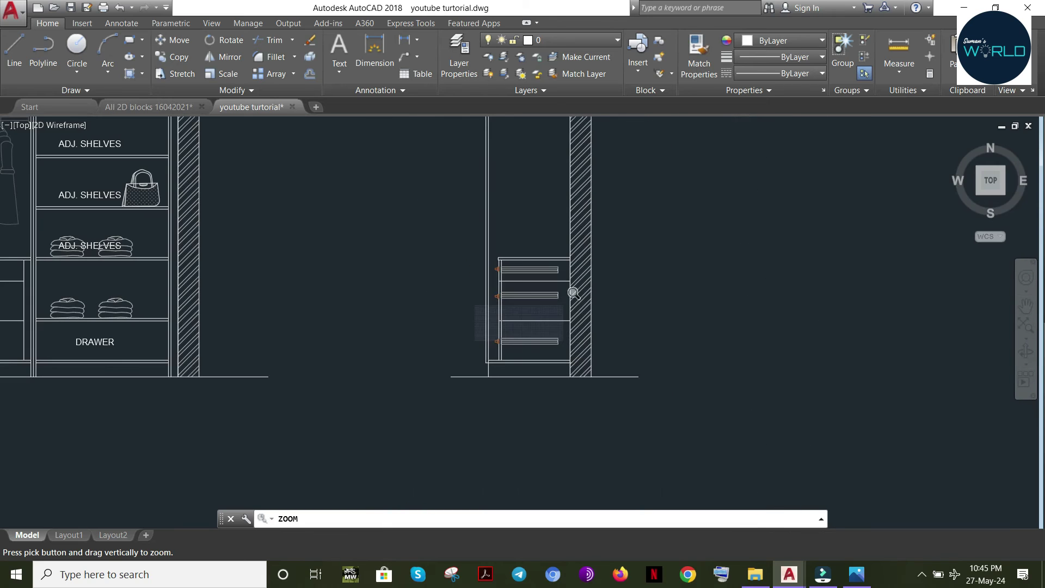
key("Escape")
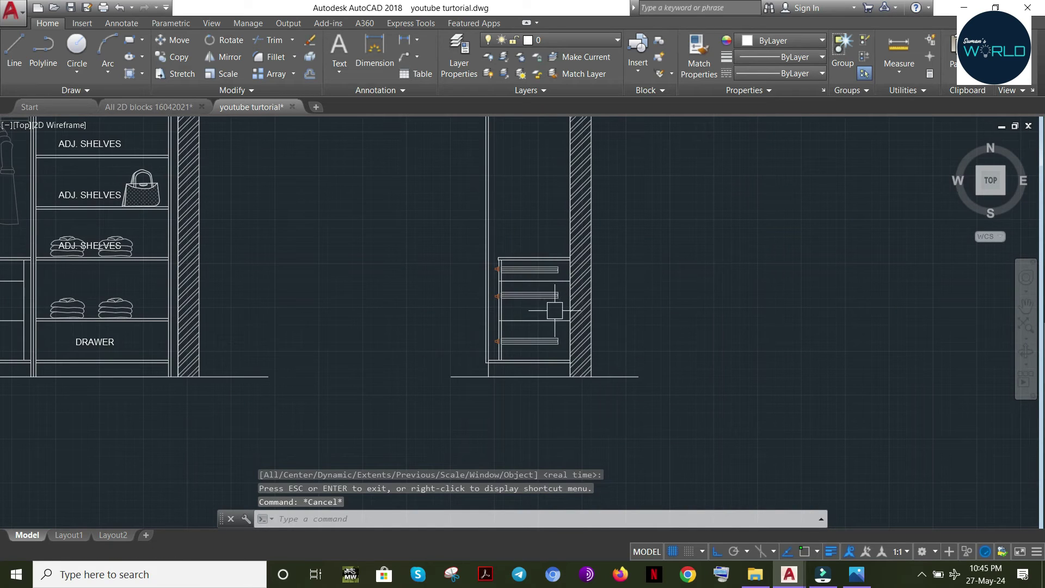
left_click(555, 310)
left_click(540, 290)
key("Return")
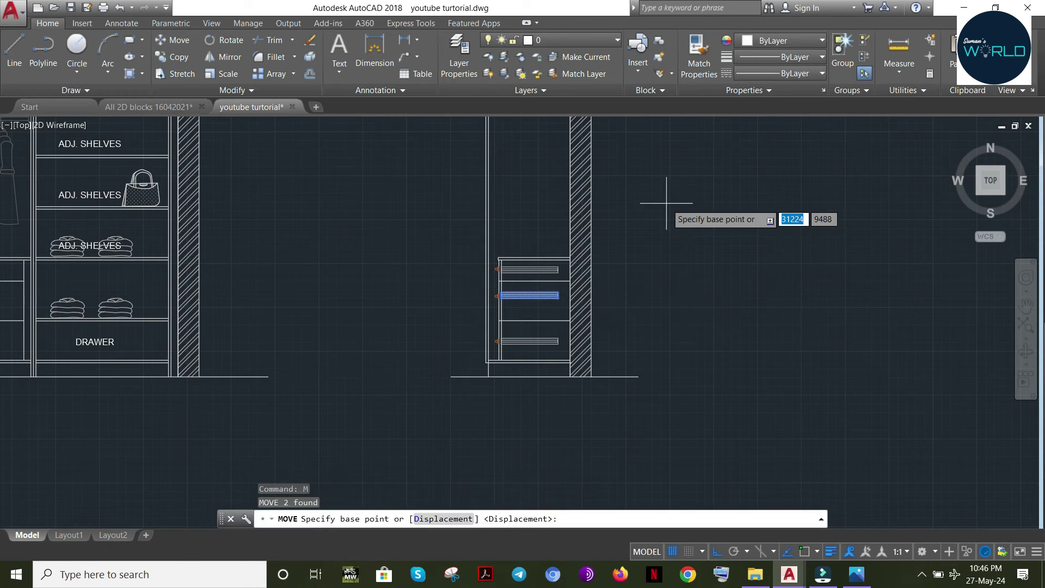
left_click(669, 196)
key("Escape")
mouse_move(549, 260)
middle_mouse_down()
mouse_move(611, 305)
mouse_move(630, 289)
mouse_move(616, 286)
middle_mouse_up()
key("Escape")
key("Escape")
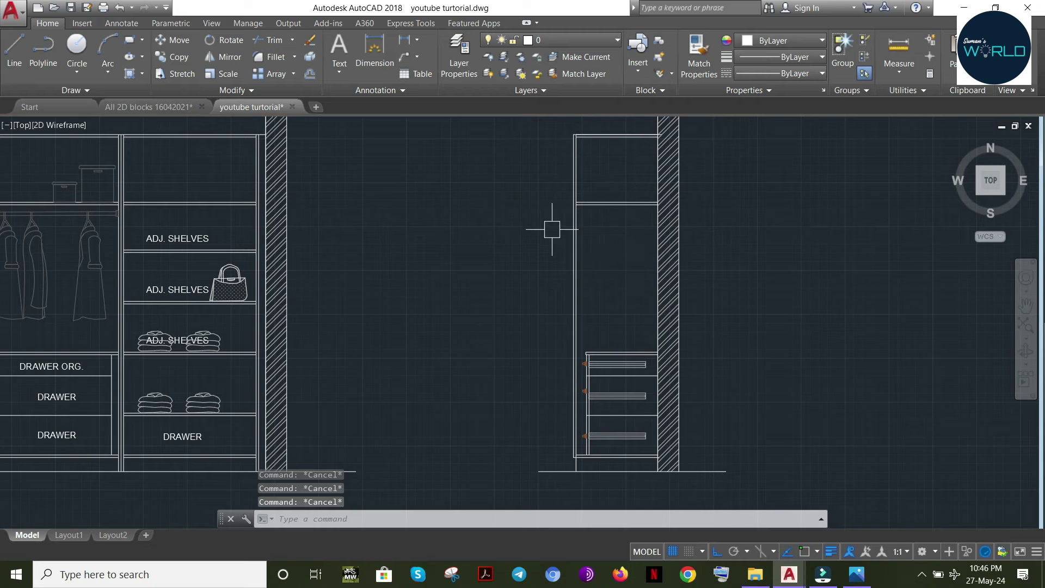
Draw a small circle centred just below the upper shelf in the section's hanging space
key("Escape")
type("C")
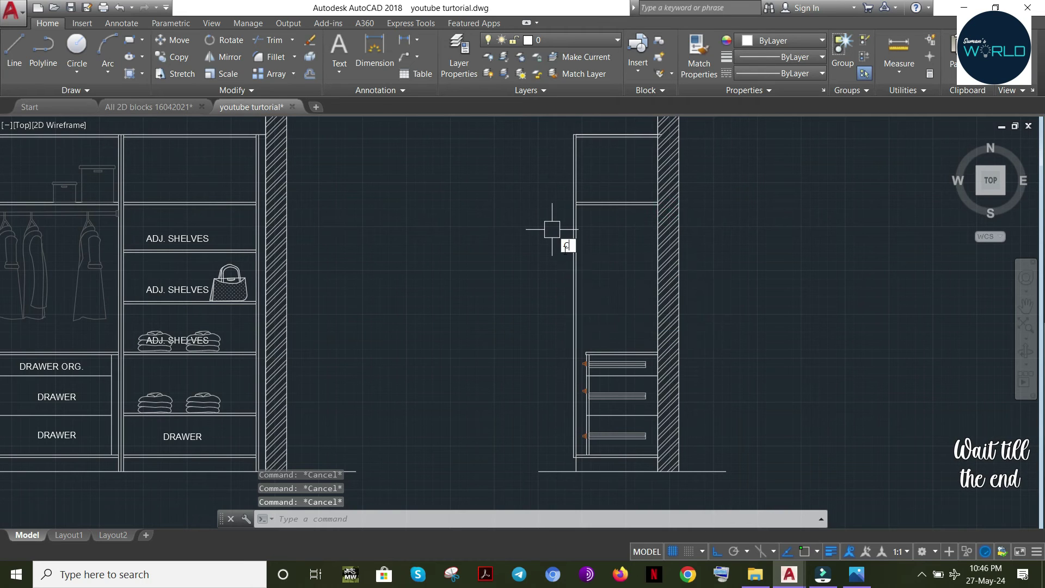
key("Return")
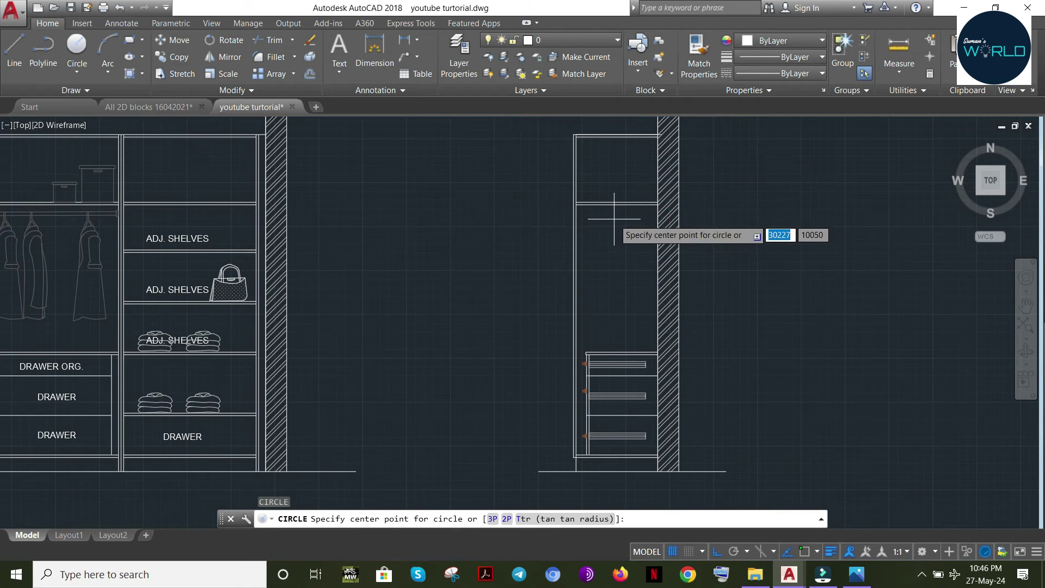
left_click(615, 219)
key("Escape")
key("Escape")
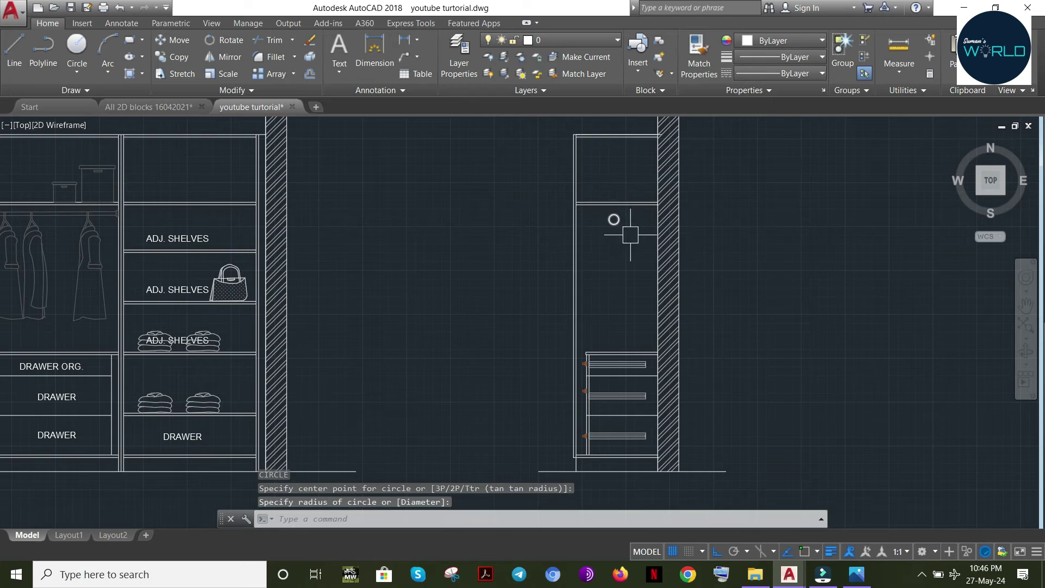
Copy the long-sleeved top on a hanger from the All 2D blocks 16042021 drawing and paste it into the youtube turtorial drawing
left_click(164, 107)
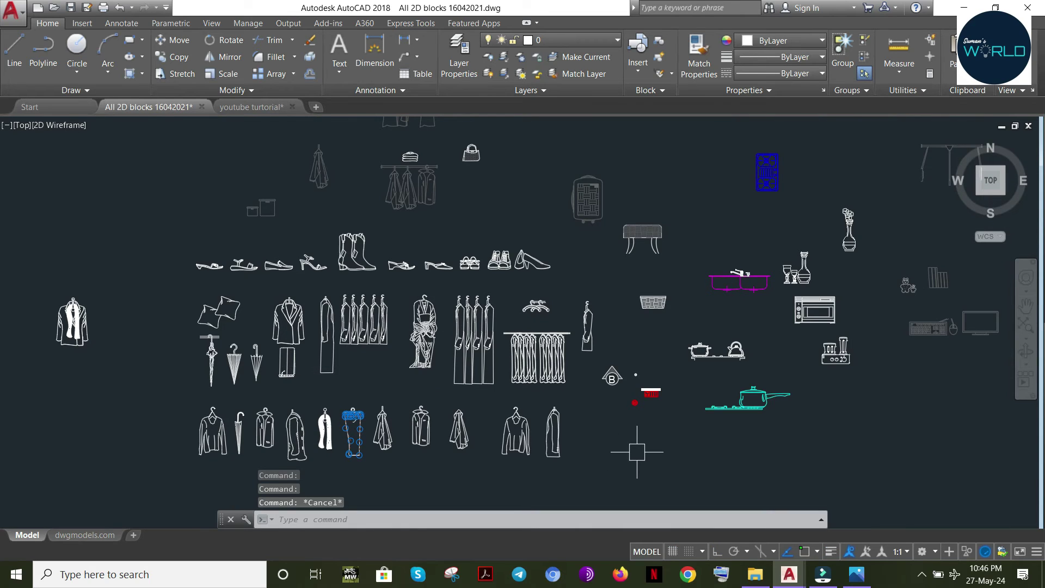
left_click(225, 402)
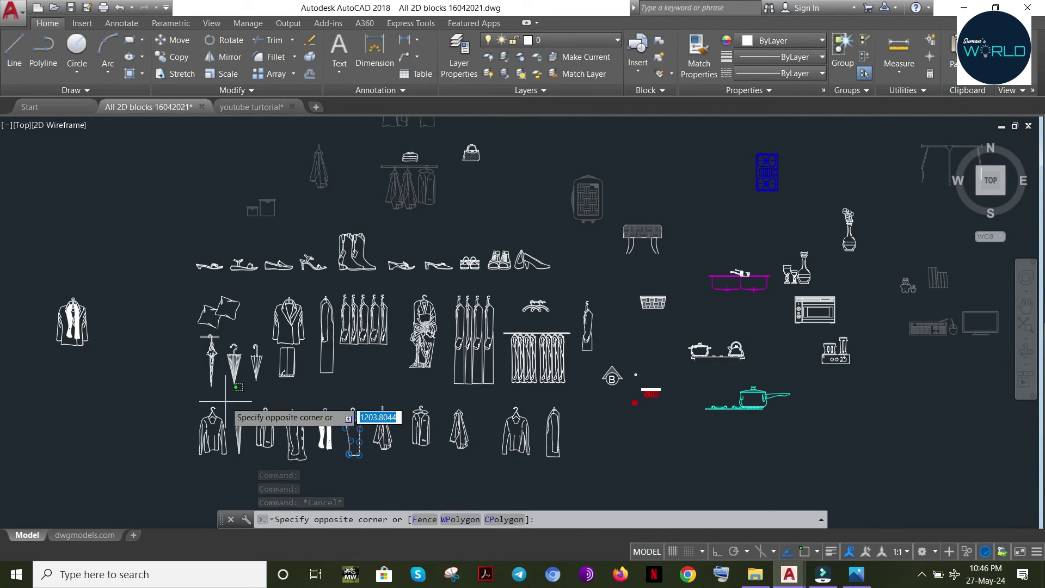
left_click(186, 462)
key("ctrl+c")
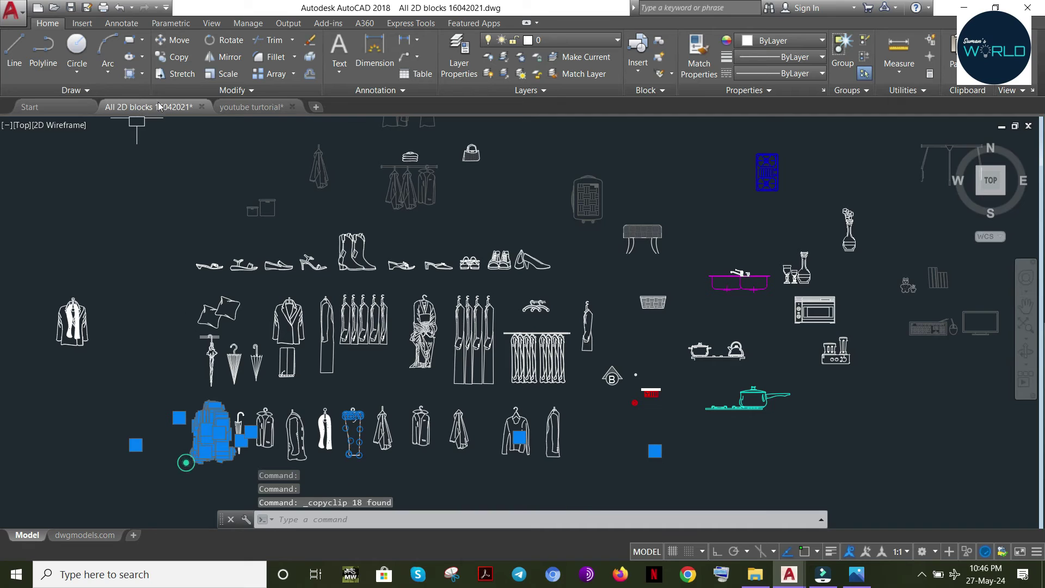
left_click(231, 108)
key("ctrl+c")
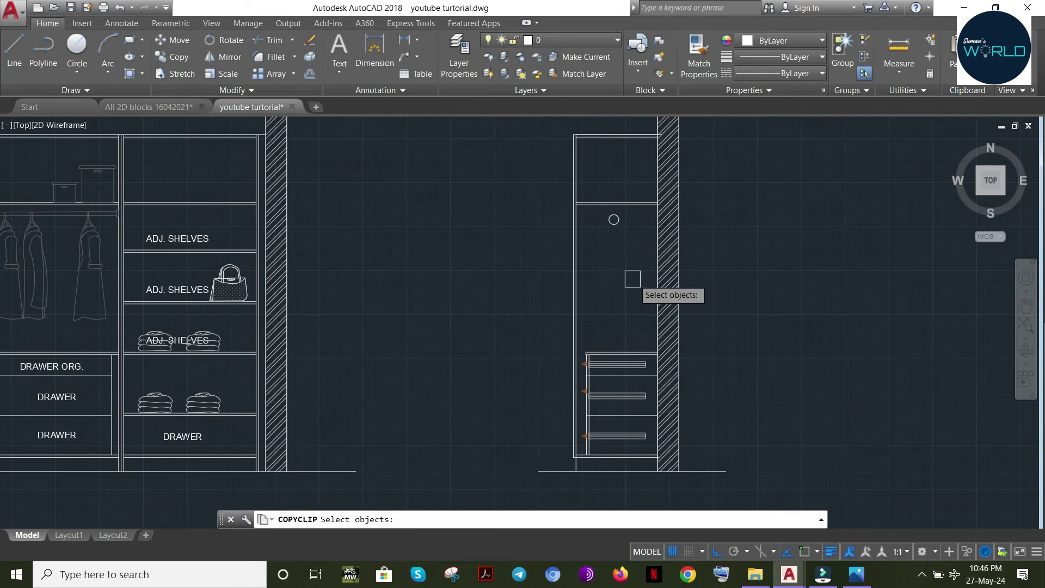
key("Escape")
key("ctrl+v")
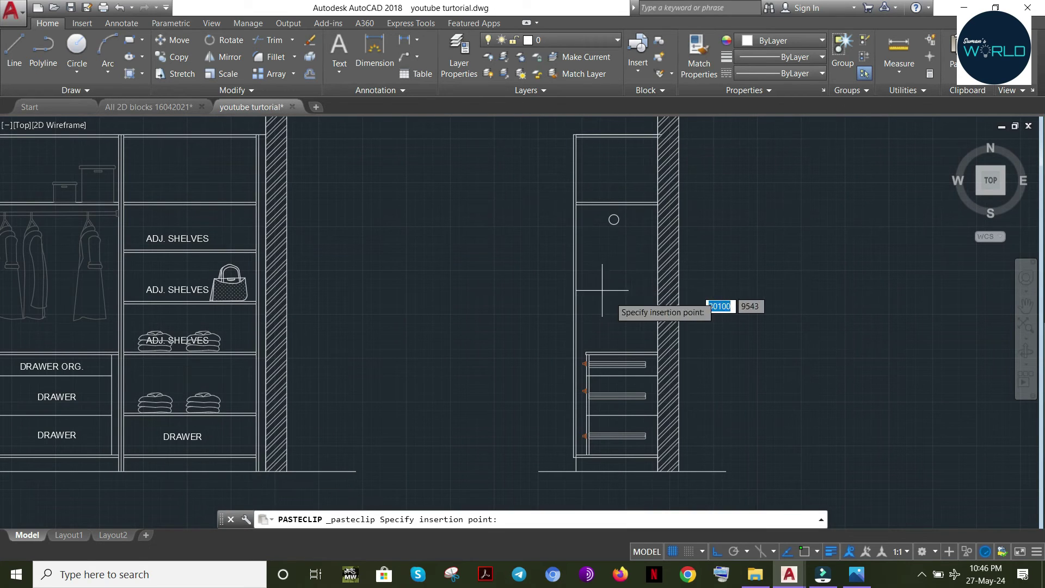
scroll(752, 346, "up", 2)
scroll(783, 328, "down", 2)
scroll(784, 329, "up", 4)
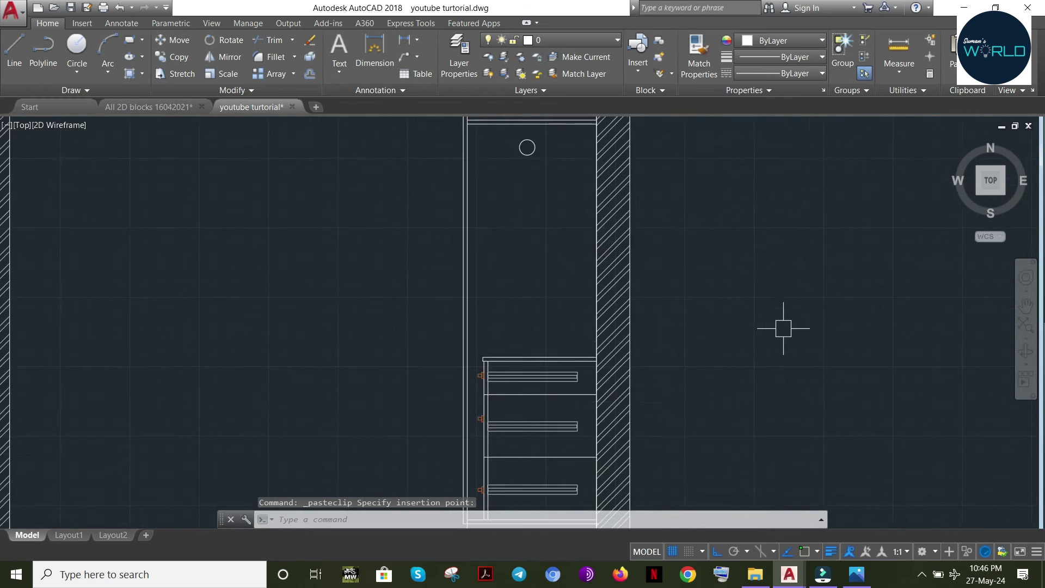
Group all objects of the pasted hanging top into one unnamed group
scroll(755, 325, "down", 2)
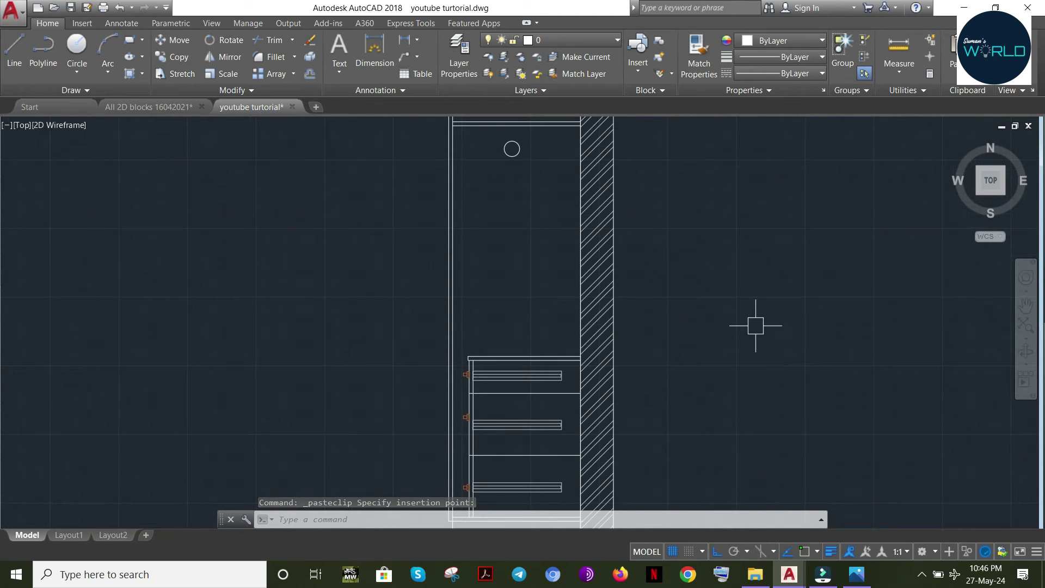
key("Return")
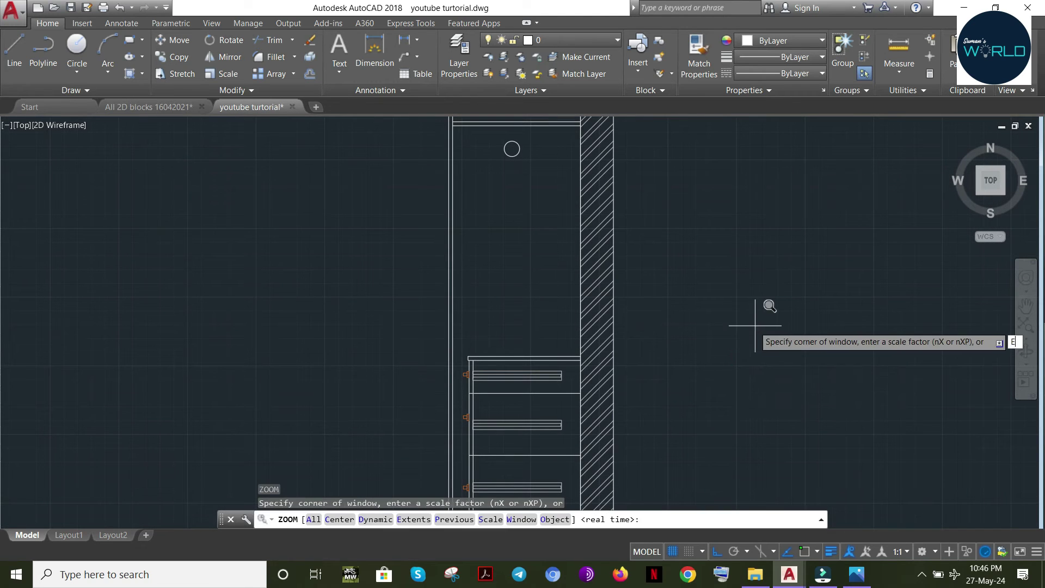
type("E")
key("Return")
scroll(690, 269, "up", 4)
key("Escape")
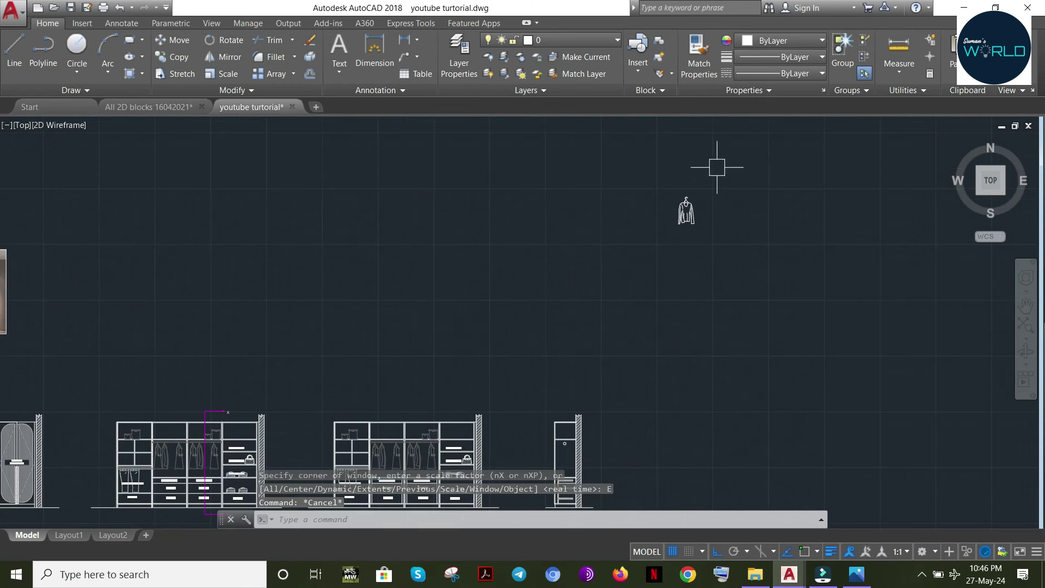
key("Escape")
left_click_drag(717, 168, 641, 293)
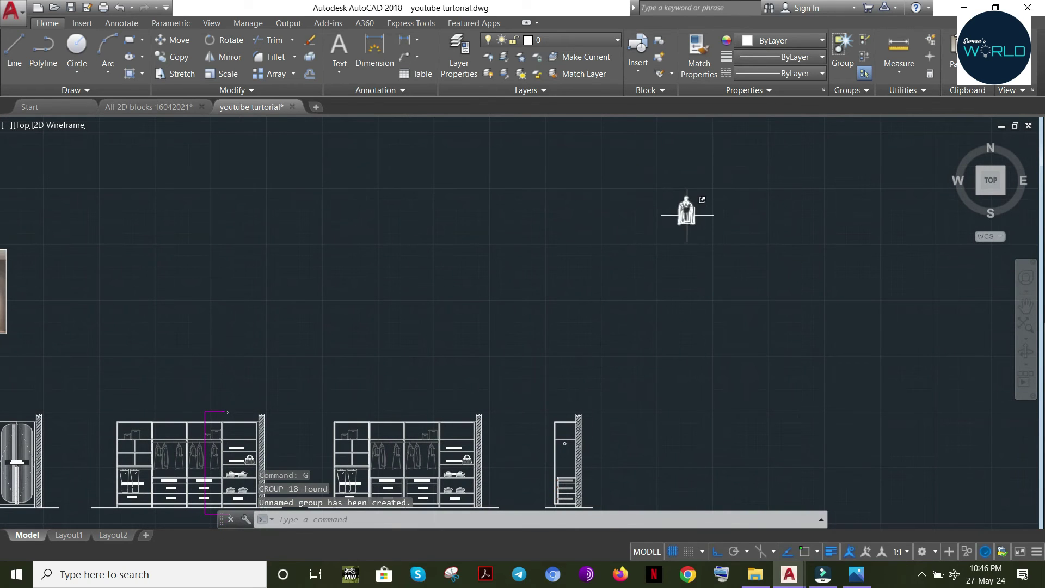
left_click(686, 210)
middle_click_drag(594, 436, 647, 265)
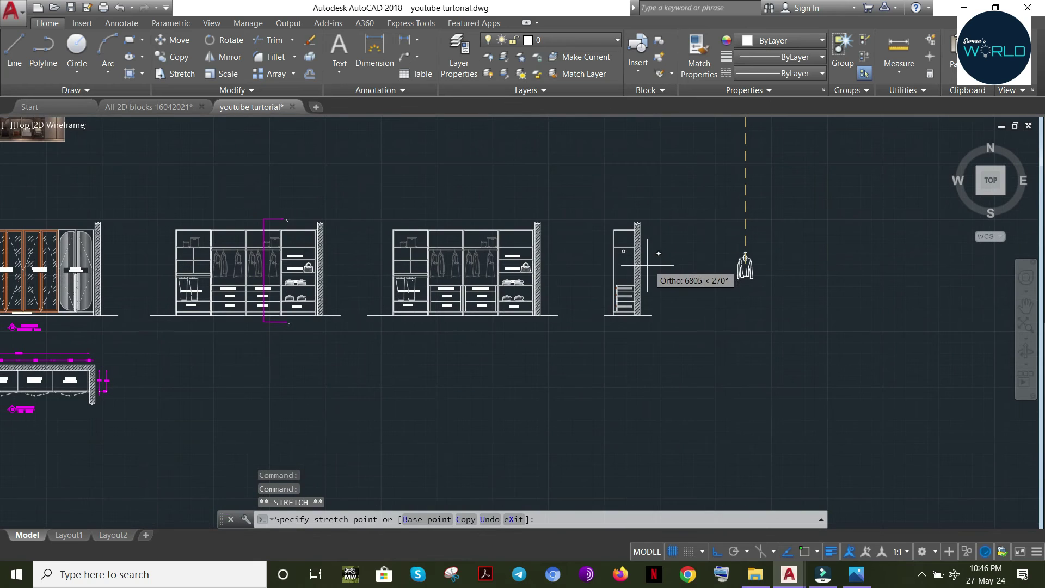
key("XF86AudioRaiseVolume")
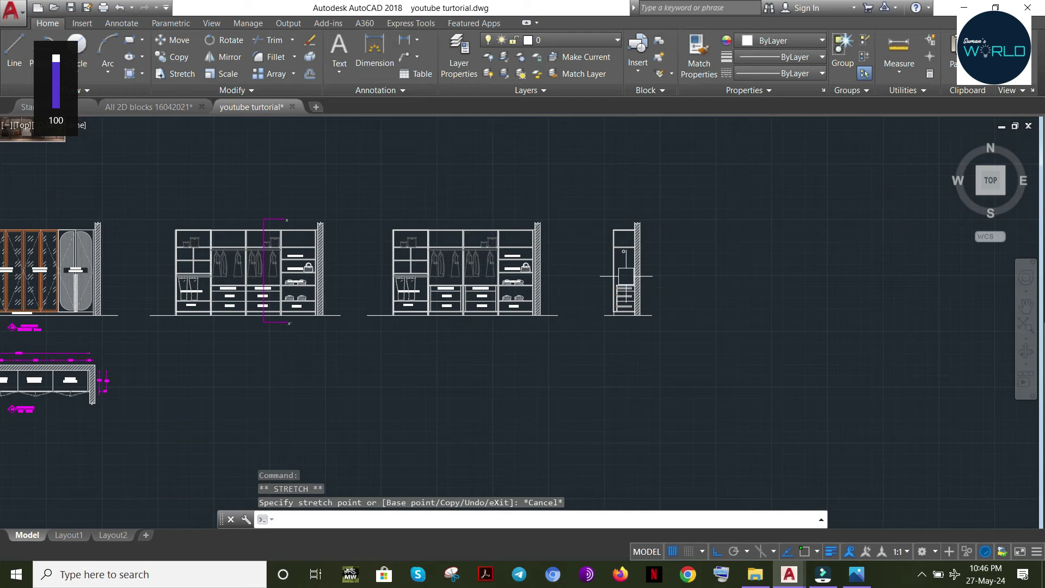
key("Escape")
Move the grouped top with ortho off into the section's hanging space, placing its hanger hook at the small circle
middle_click_drag(712, 242, 627, 453)
left_click(656, 252)
left_click(661, 231)
left_click(664, 240)
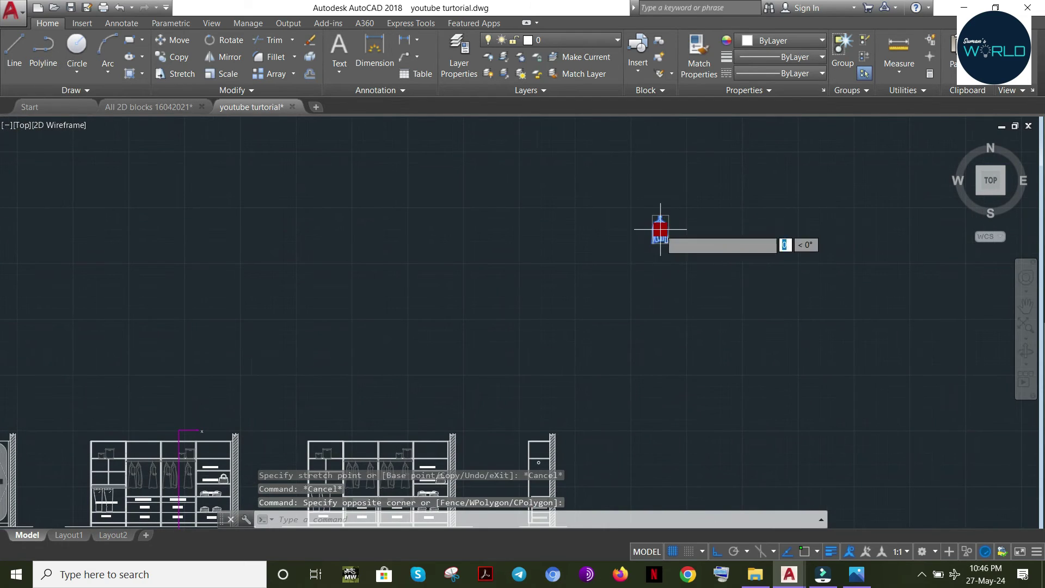
middle_click_drag(551, 369, 560, 240)
key("XF86AudioRaiseVolume")
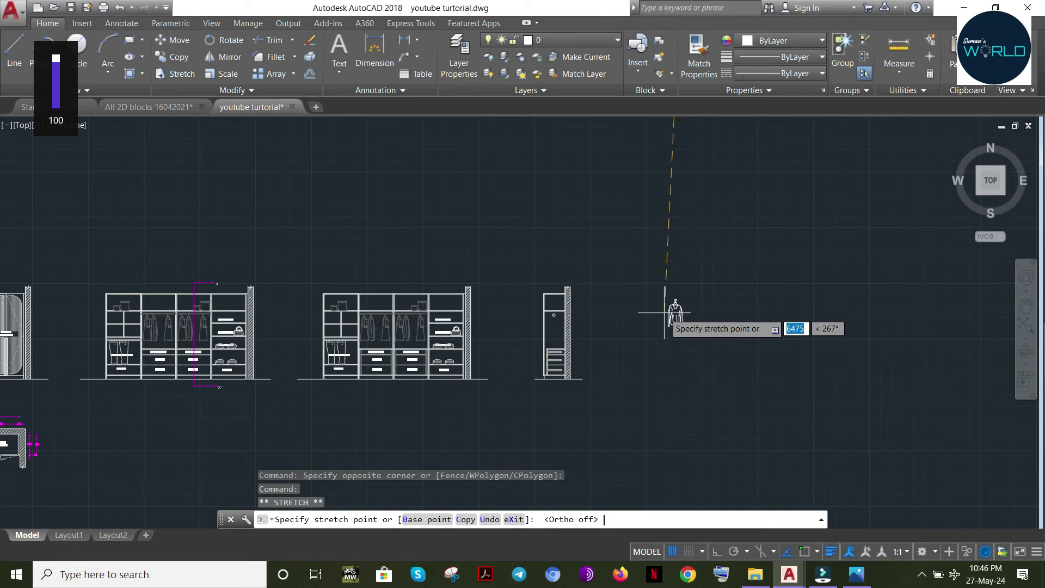
scroll(560, 324, "up", 8)
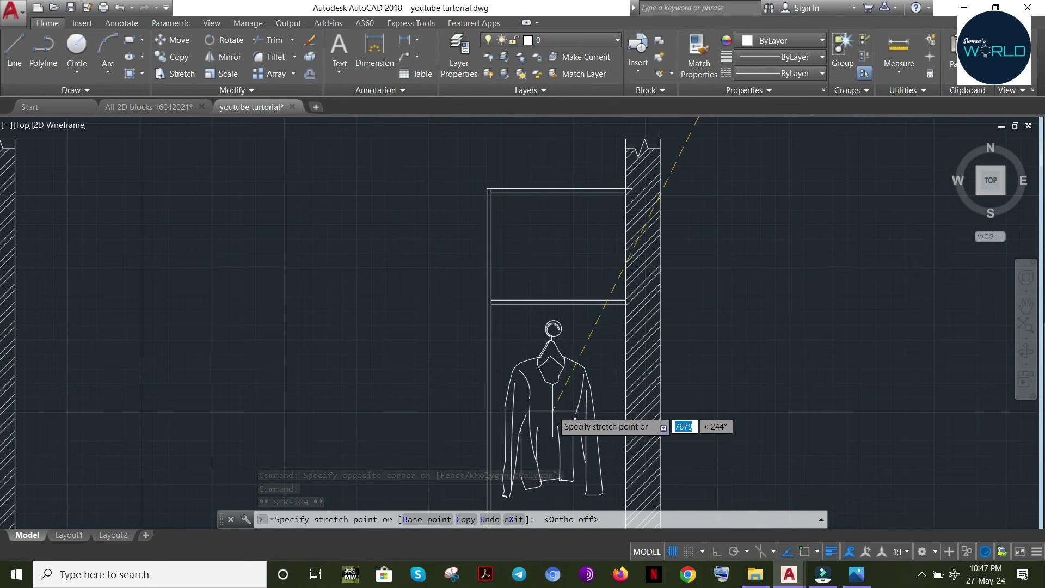
key("Escape")
key("Escape")
Shrink the circle to fit inside the hanger hook, and nudge the hanging top slightly right so the hook wraps around it
scroll(568, 325, "up", 8)
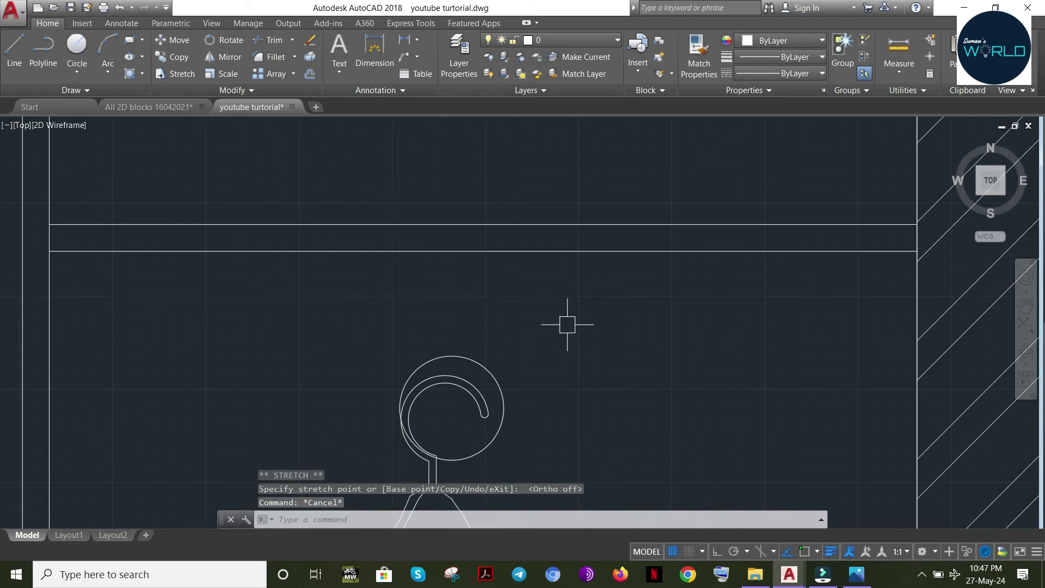
key("Escape")
key("Escape")
left_click(452, 356)
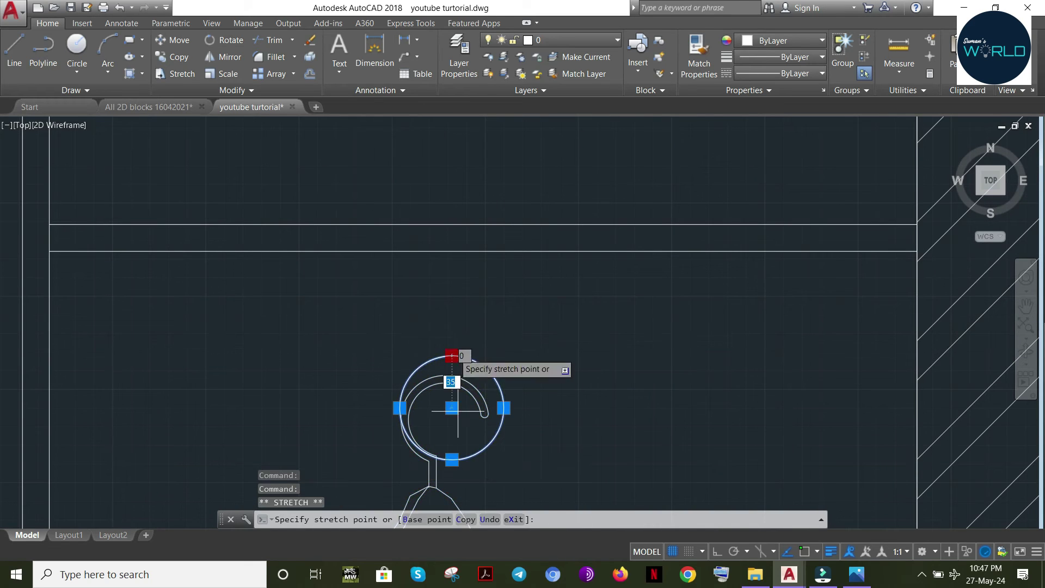
left_click(452, 382)
key("Escape")
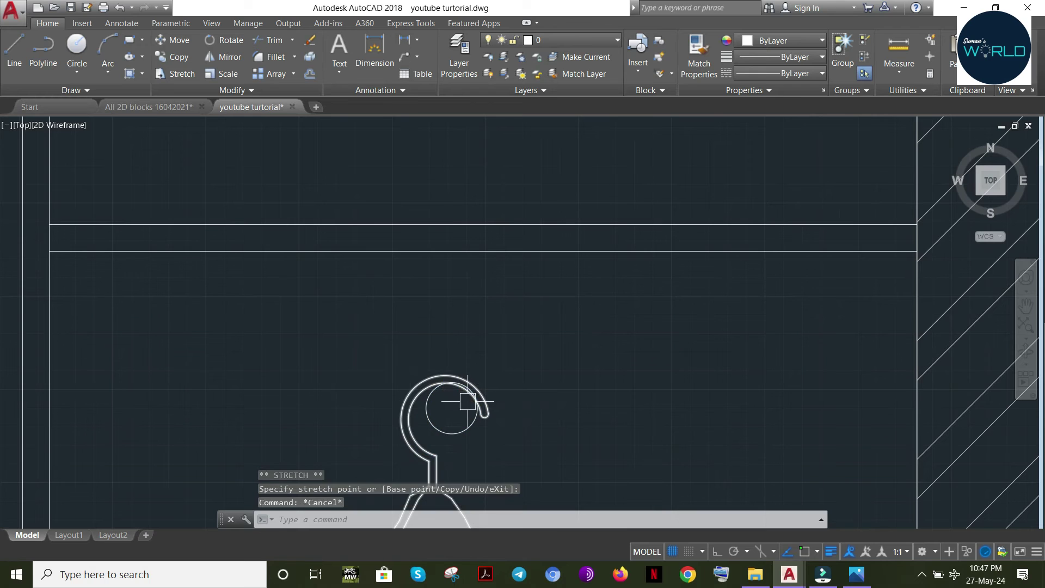
key("Escape")
left_click_drag(489, 403, 499, 406)
Move the hanging top and its circle together slightly right and down within the section's hanging space
scroll(501, 401, "down", 6)
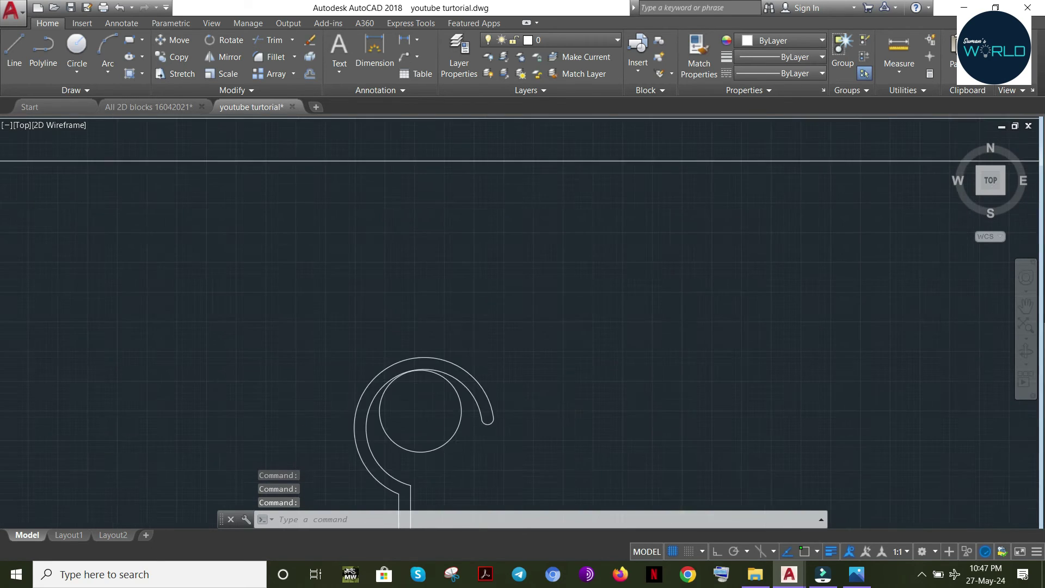
mouse_move(716, 419)
middle_mouse_down()
mouse_move(700, 234)
mouse_move(676, 275)
mouse_move(731, 381)
mouse_move(577, 258)
middle_mouse_up()
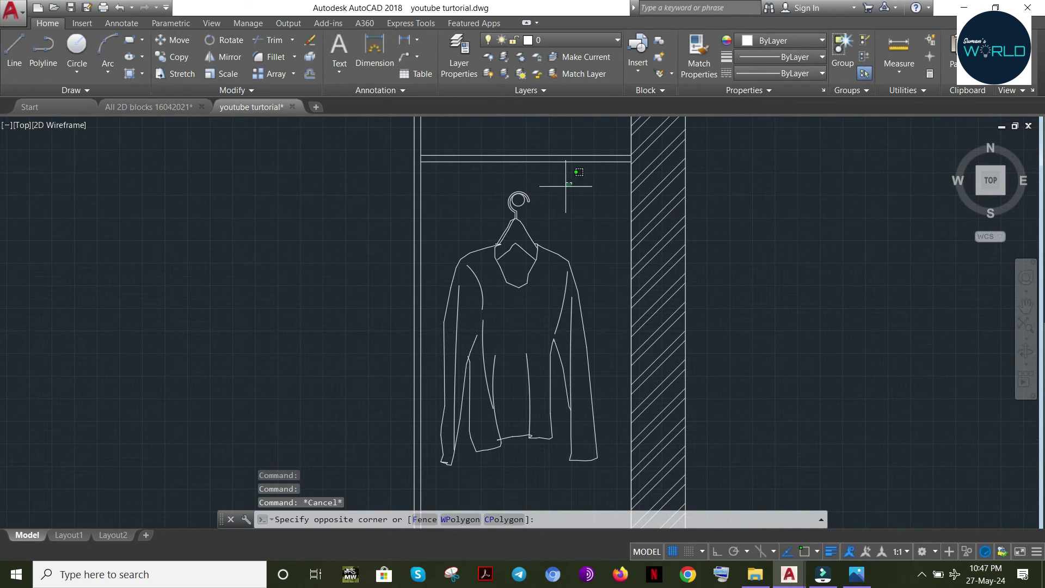
left_click(711, 358)
key("Return")
left_click(758, 293)
left_click(780, 301)
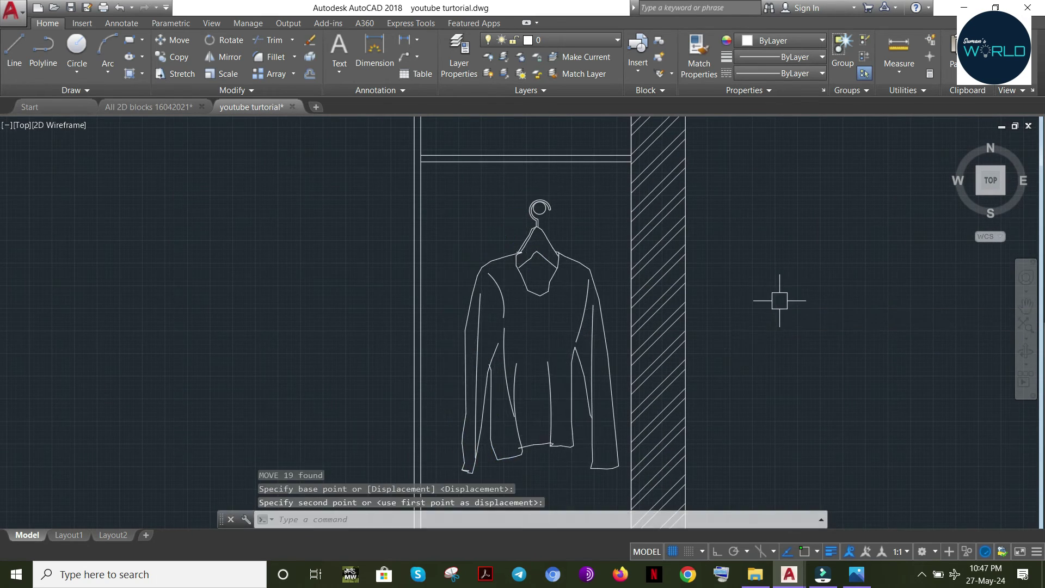
key("Escape")
Move the hanging top and its circle slightly up towards the upper shelf
left_click(587, 172)
left_click(497, 315)
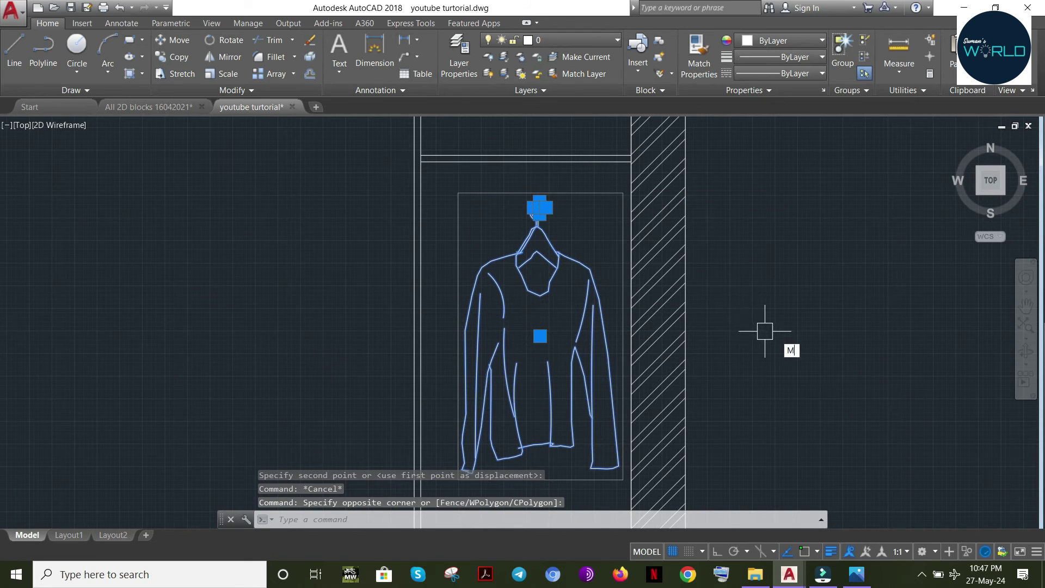
type("M")
key("Return")
left_click(834, 362)
left_click(835, 357)
Set the hanging top and circle to grey colour 199,200,202 with a hidden linetype, and save the drawing
left_click(572, 198)
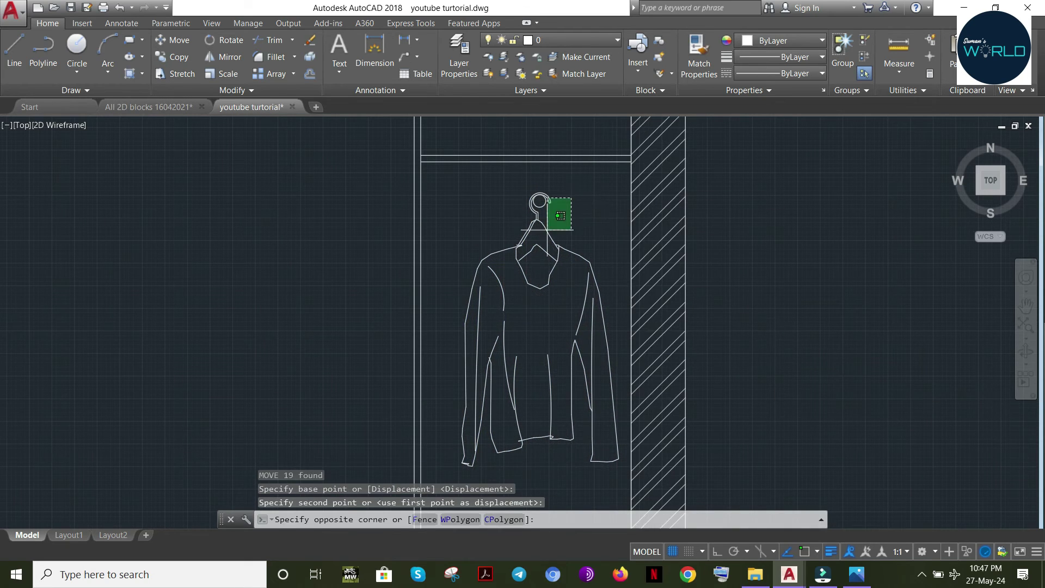
left_click(547, 230)
left_click(784, 40)
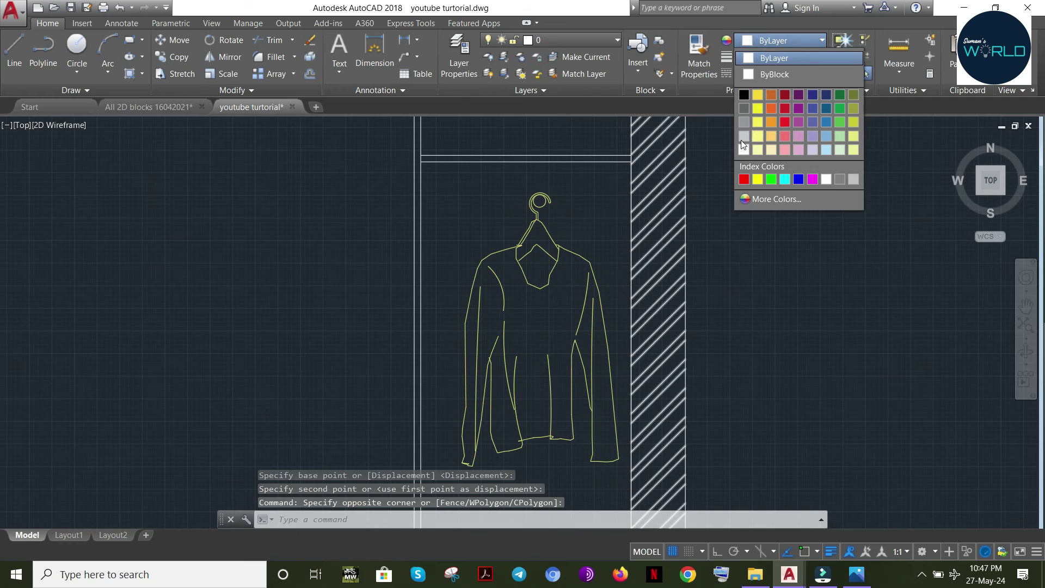
left_click(742, 139)
left_click(776, 77)
left_click(779, 158)
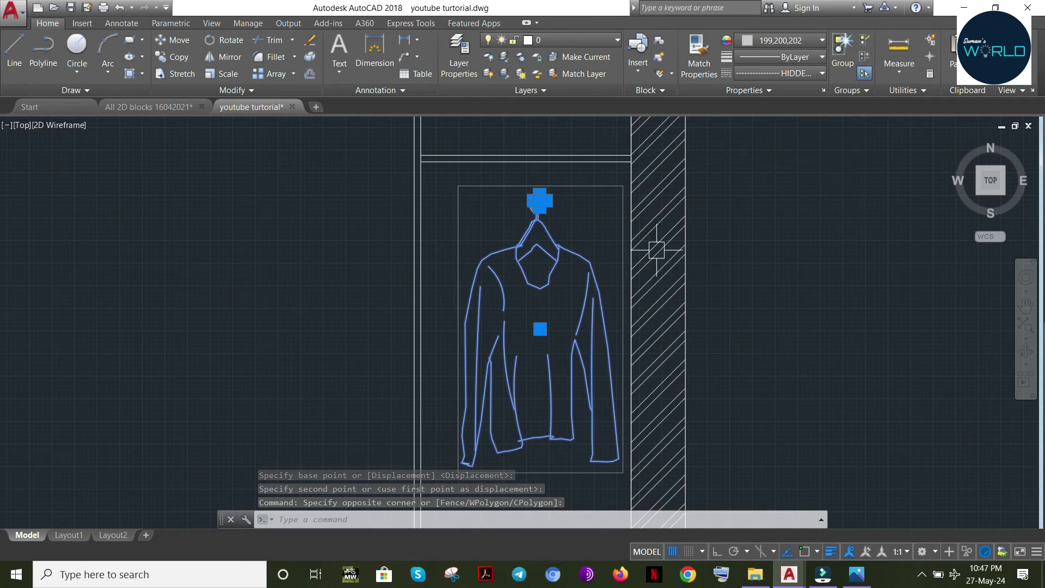
scroll(656, 250, "down", 2)
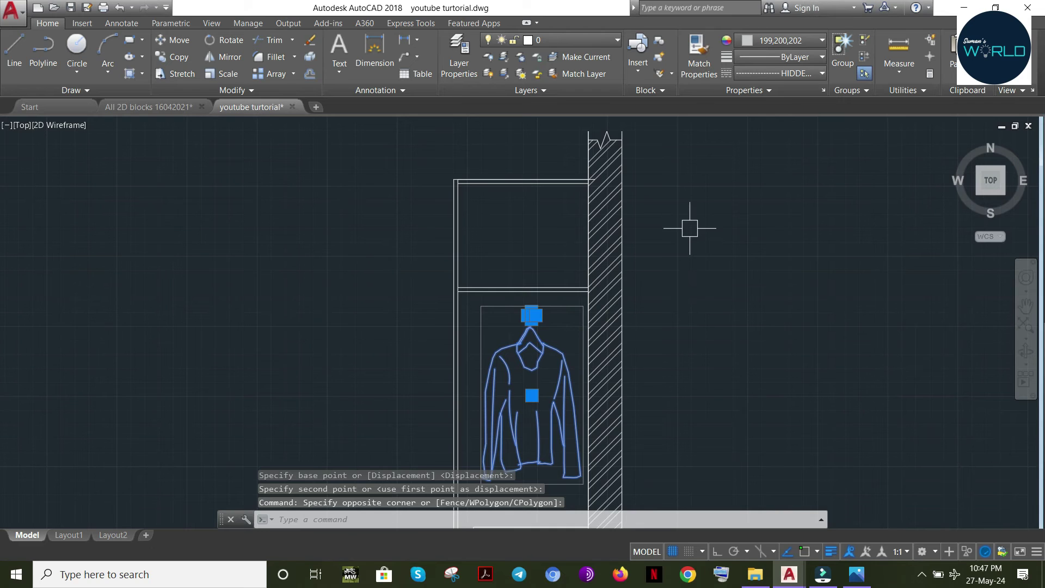
key("Escape")
key("ctrl+s")
Turn on object snap and add a horizontal linear dimension for the wardrobe section's depth at its base, up to the wall face
right_click(667, 264)
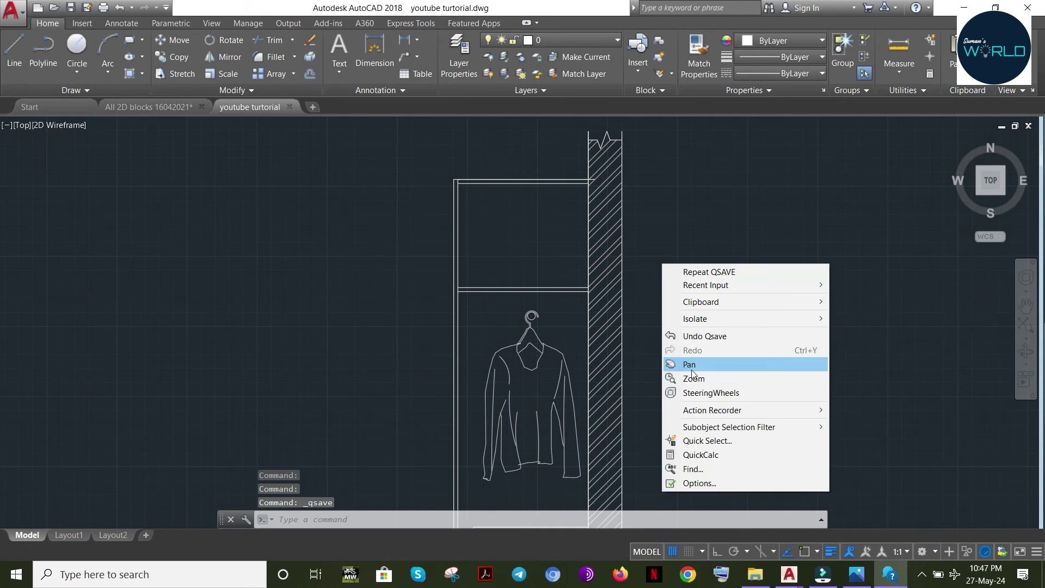
left_click(683, 377)
left_click_drag(649, 262, 677, 505)
middle_click_drag(646, 449, 642, 385)
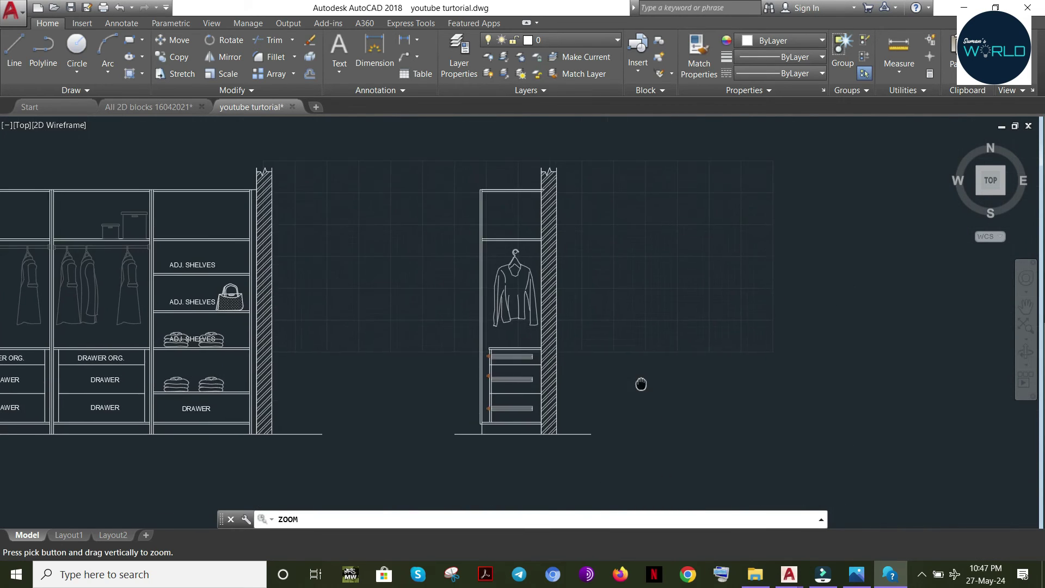
right_click(621, 316)
left_click(636, 357)
left_click_drag(611, 345, 614, 280)
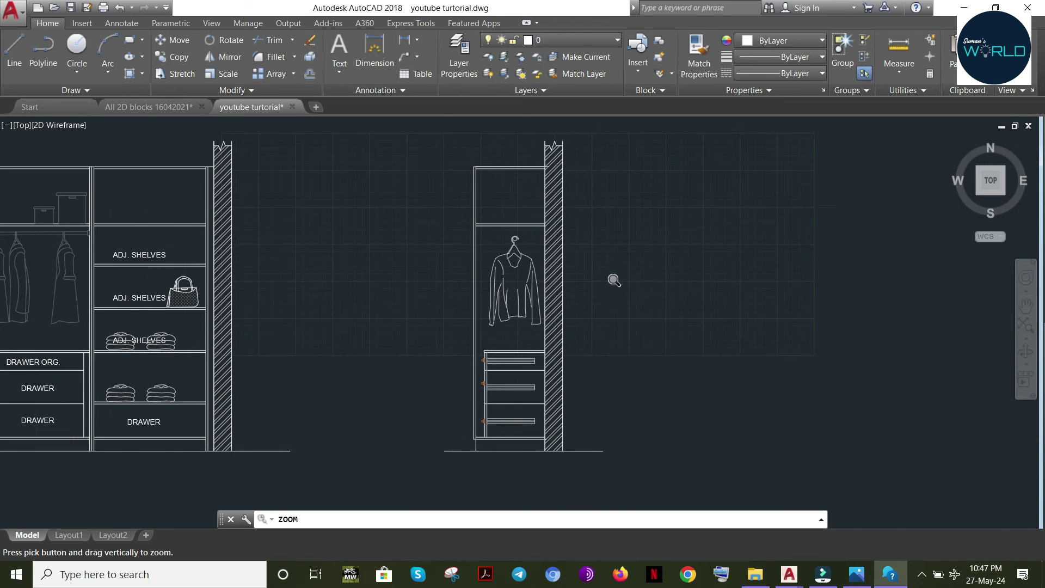
key("Escape")
type("DIMLI")
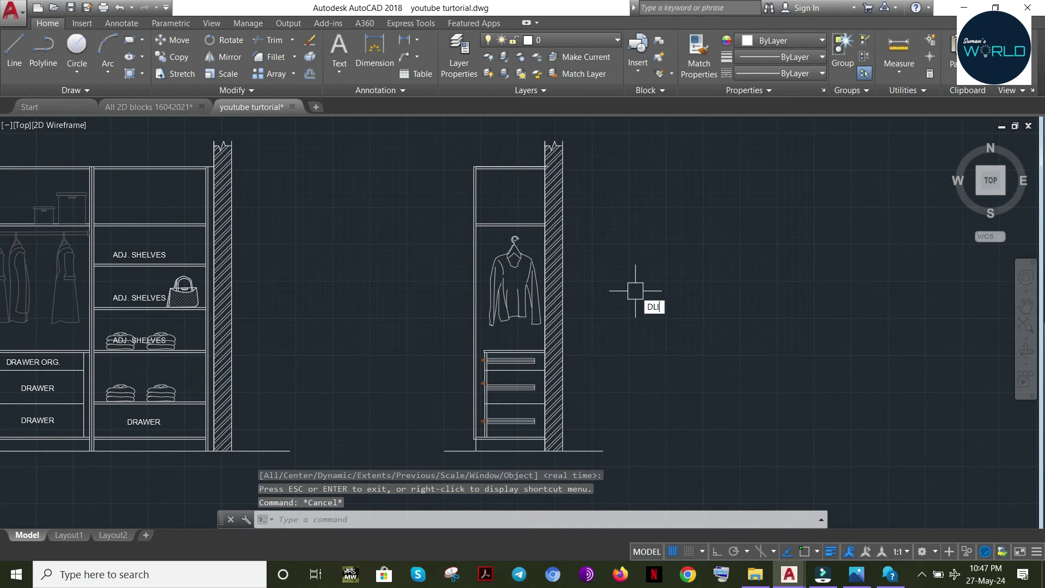
key("Return")
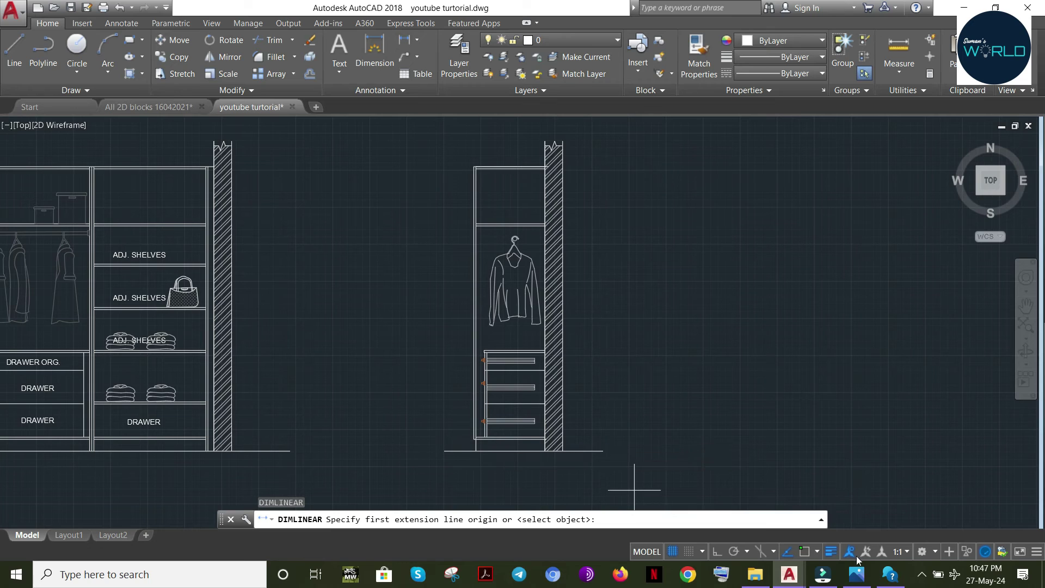
left_click(806, 551)
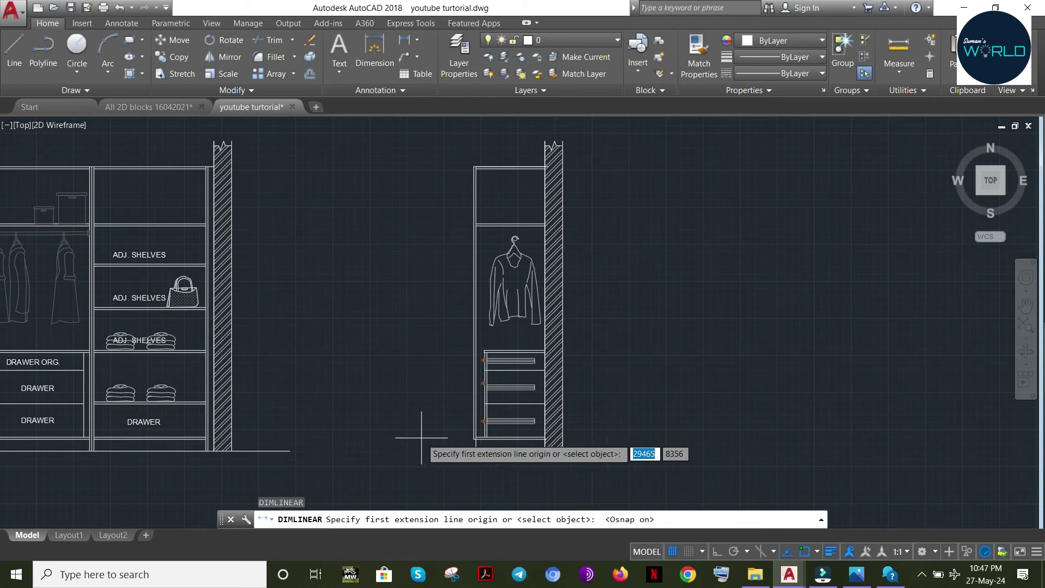
left_click(474, 439)
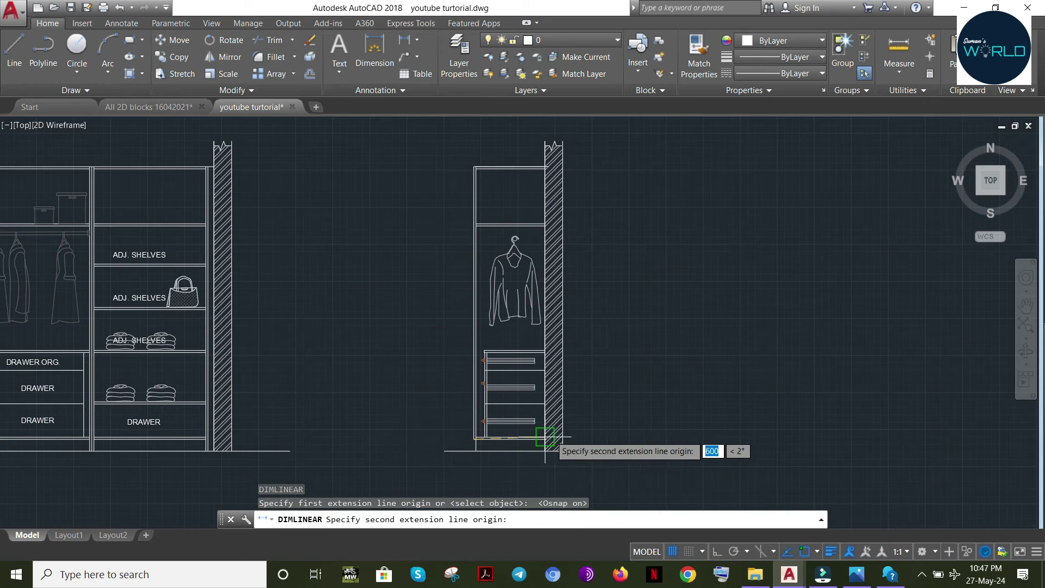
left_click(544, 450)
scroll(544, 462, "down", 3)
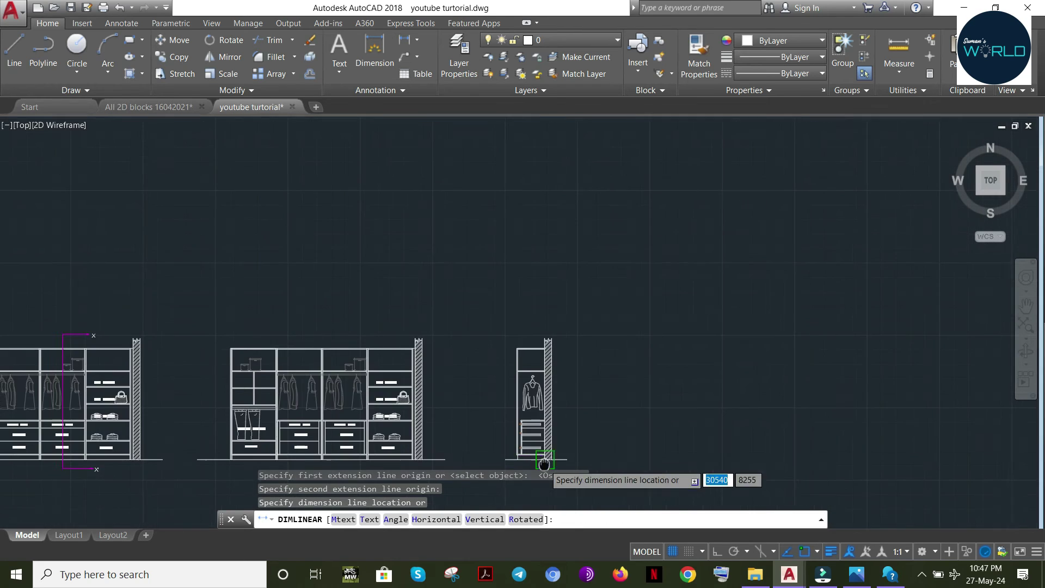
scroll(567, 354, "up", 3)
left_click(567, 354)
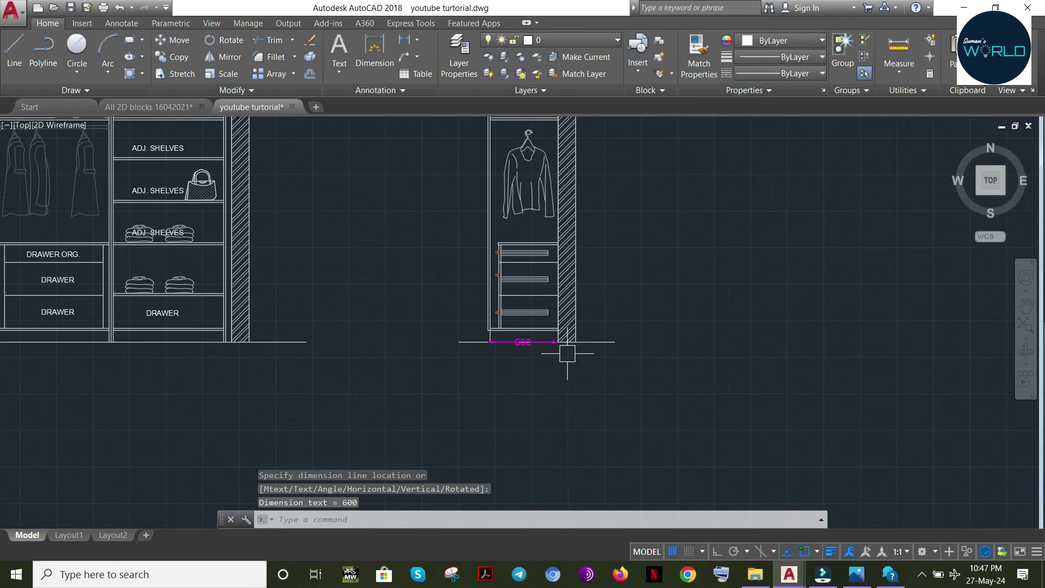
Move the section's depth dimension down so it sits clear below the floor line
middle_click_drag(572, 304, 580, 429)
left_click(538, 400)
left_click(567, 398)
left_click(567, 417)
key("Escape")
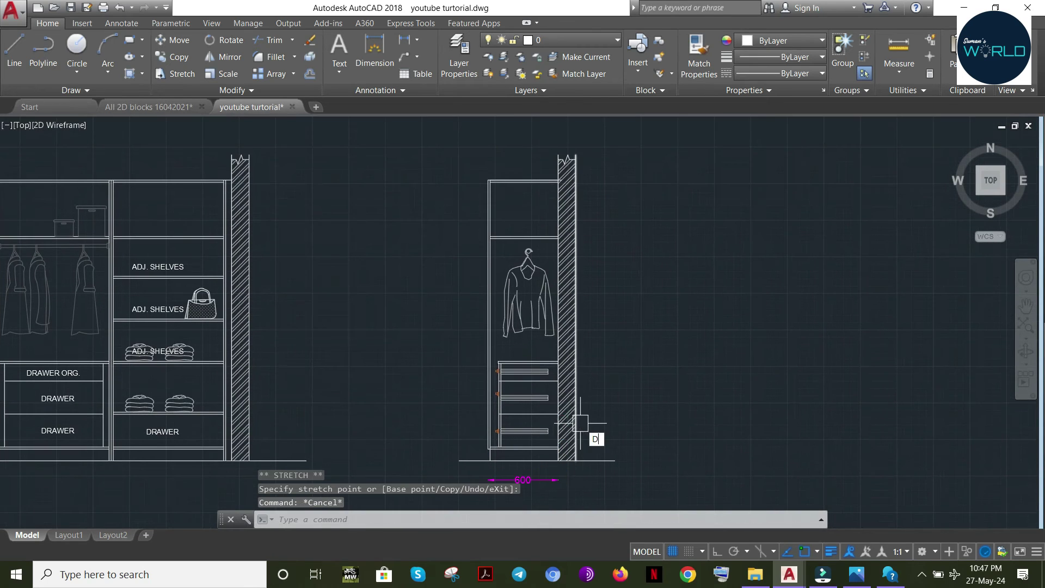
Add a vertical linear dimension for the section's overall height from top to floor, and shift it further outside the wall
key("Return")
left_click(558, 180)
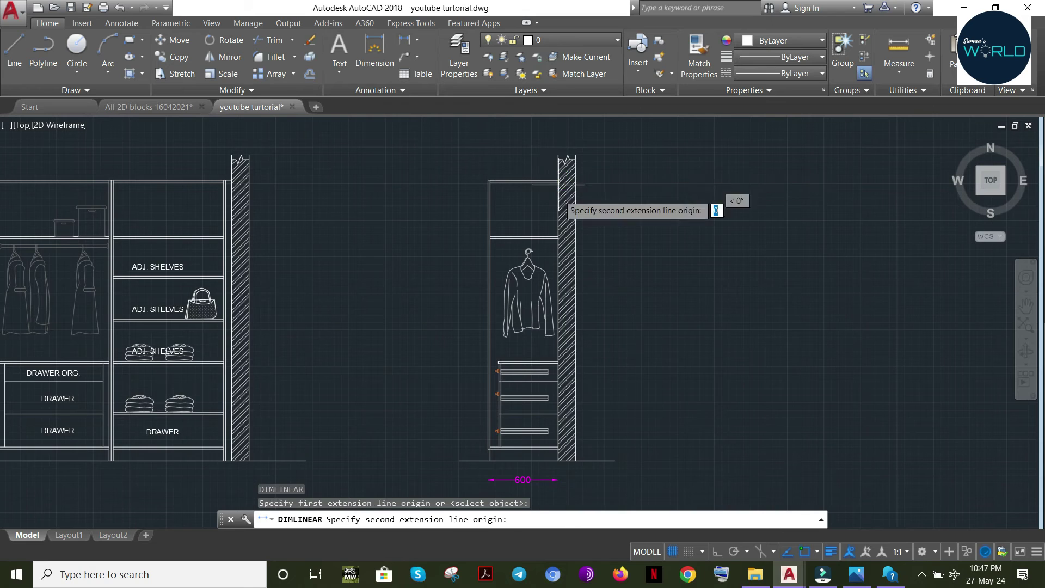
left_click(559, 460)
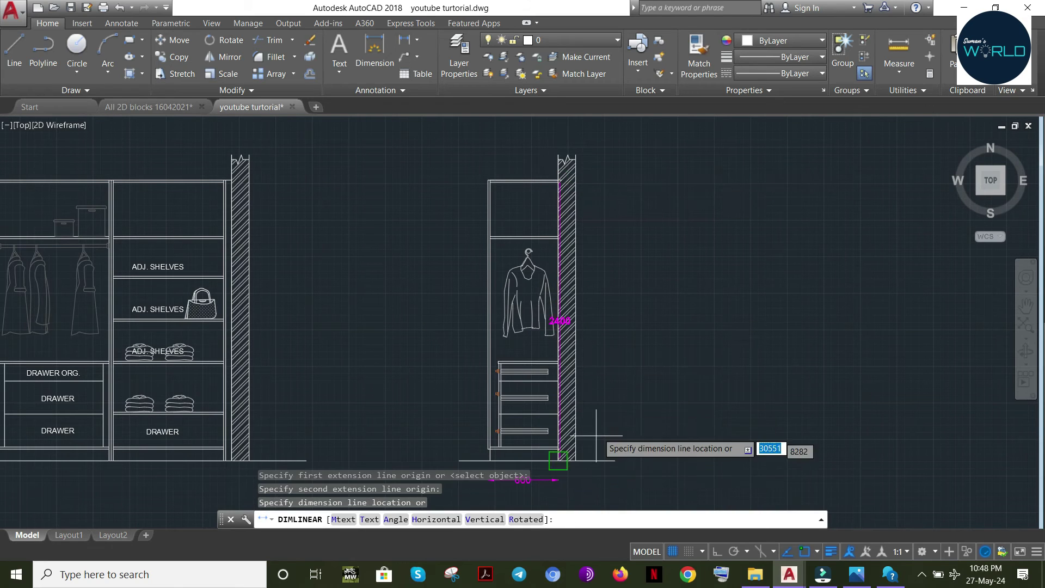
left_click(594, 387)
key("Escape")
middle_click_drag(614, 366, 635, 373)
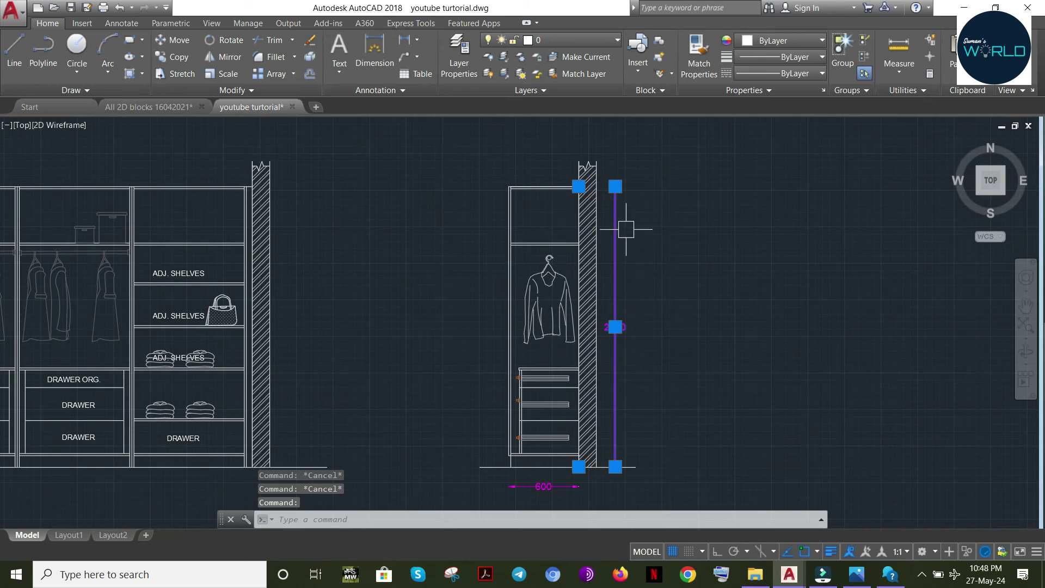
left_click(615, 186)
key("Escape")
mouse_move(691, 354)
middle_mouse_down()
mouse_move(710, 362)
mouse_move(720, 349)
middle_mouse_up()
type("DLI")
key("Return")
middle_click_drag(671, 257, 651, 346)
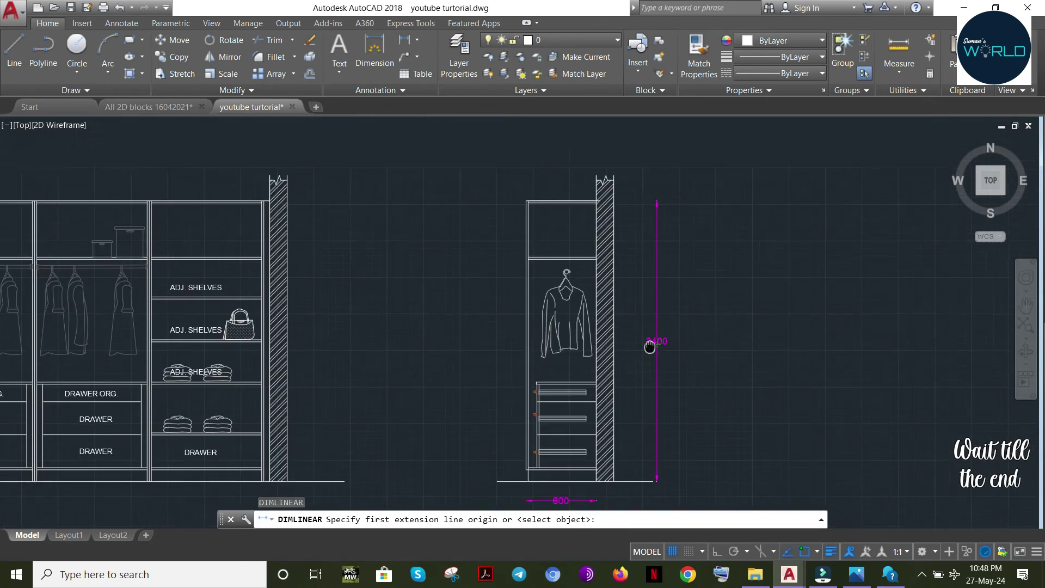
key("Escape")
key("Escape")
key("Escape")
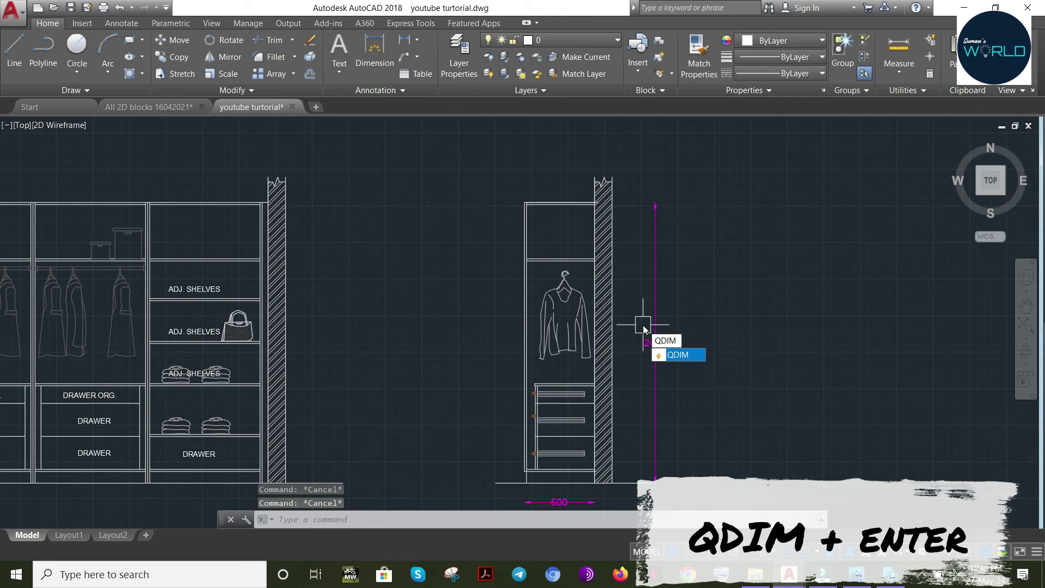
Use Quick Dimension on the section's geometry to place a continuous chain of vertical dimensions outside the wall
key("Return")
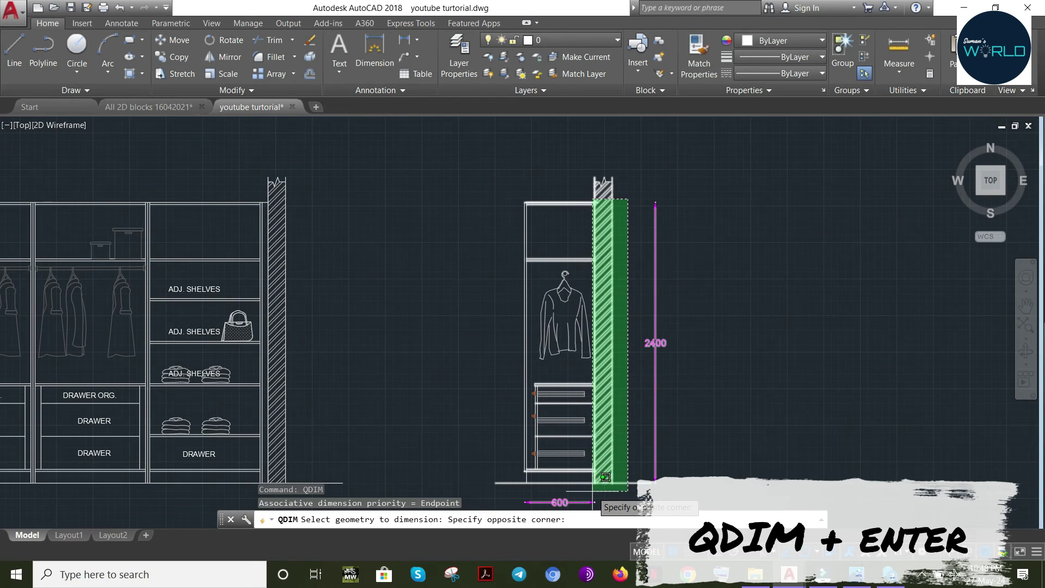
left_click(605, 477)
key("Return")
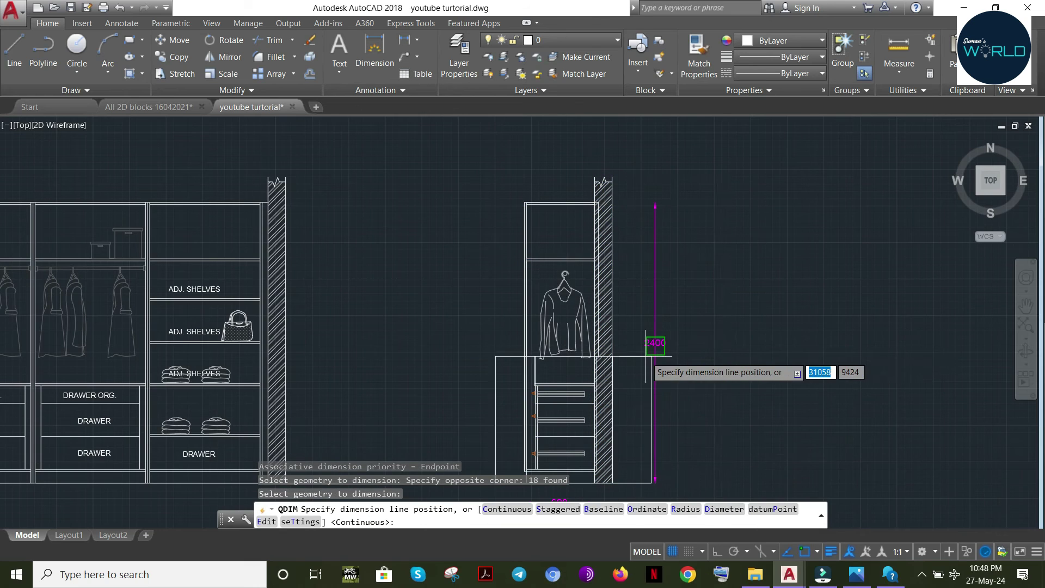
scroll(626, 398, "down", 2)
scroll(631, 392, "down", 2)
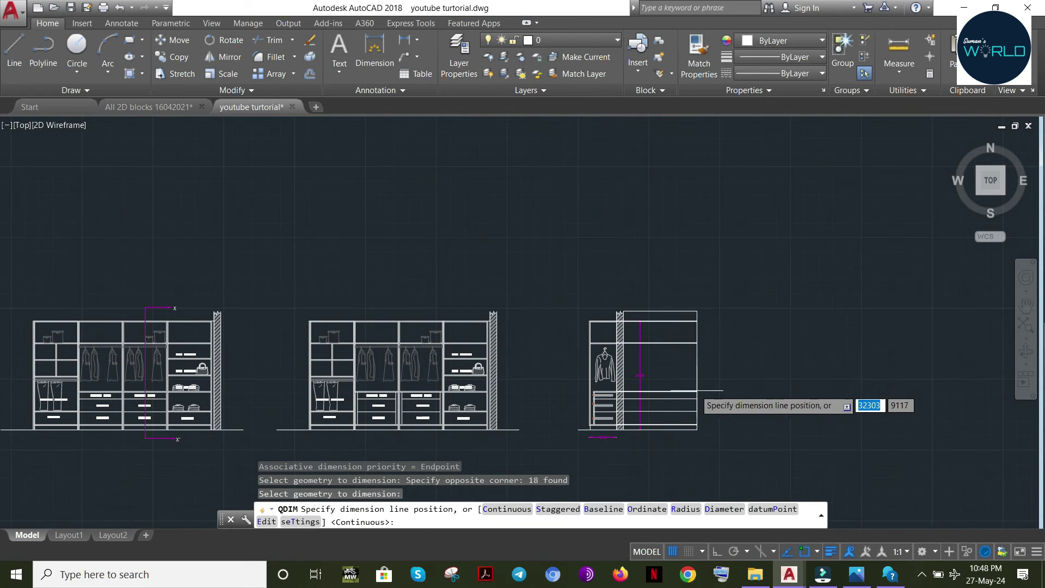
left_click(670, 377)
scroll(675, 364, "up", 6)
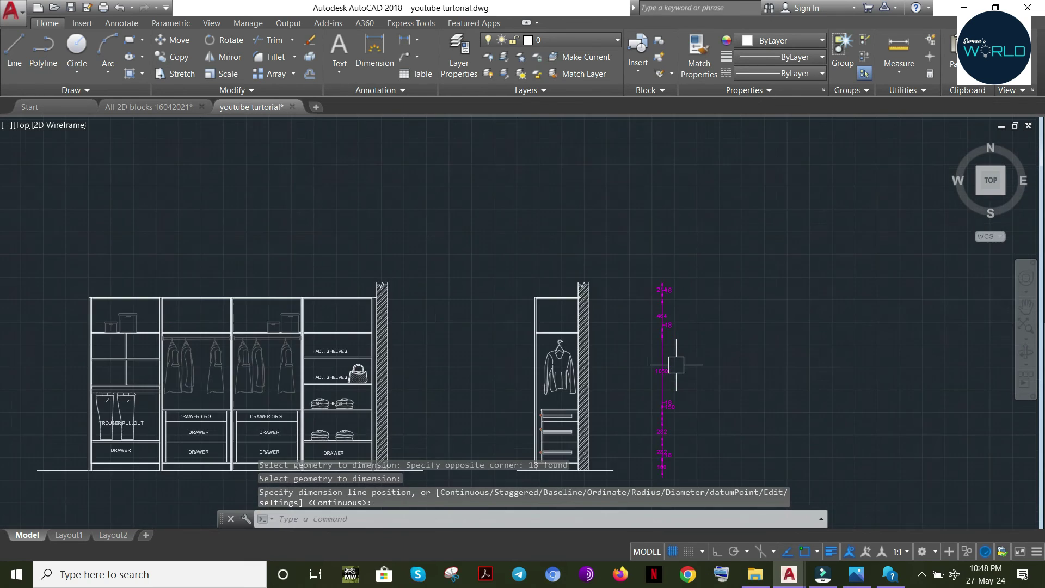
scroll(688, 422, "down", 4)
middle_click_drag(695, 366, 644, 217)
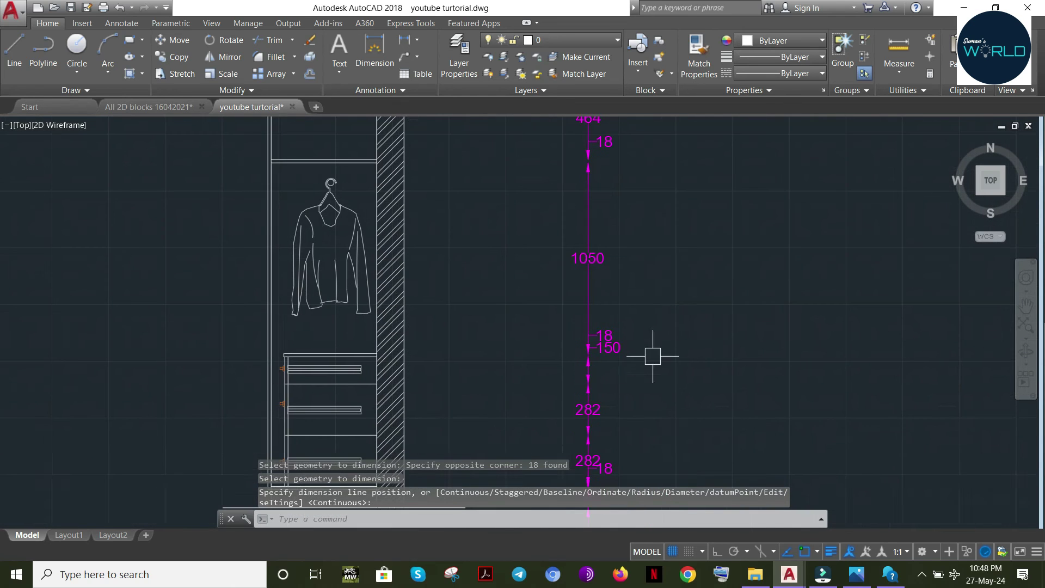
middle_click_drag(653, 358, 659, 218)
key("Escape")
key("Escape")
middle_click_drag(623, 299, 604, 383)
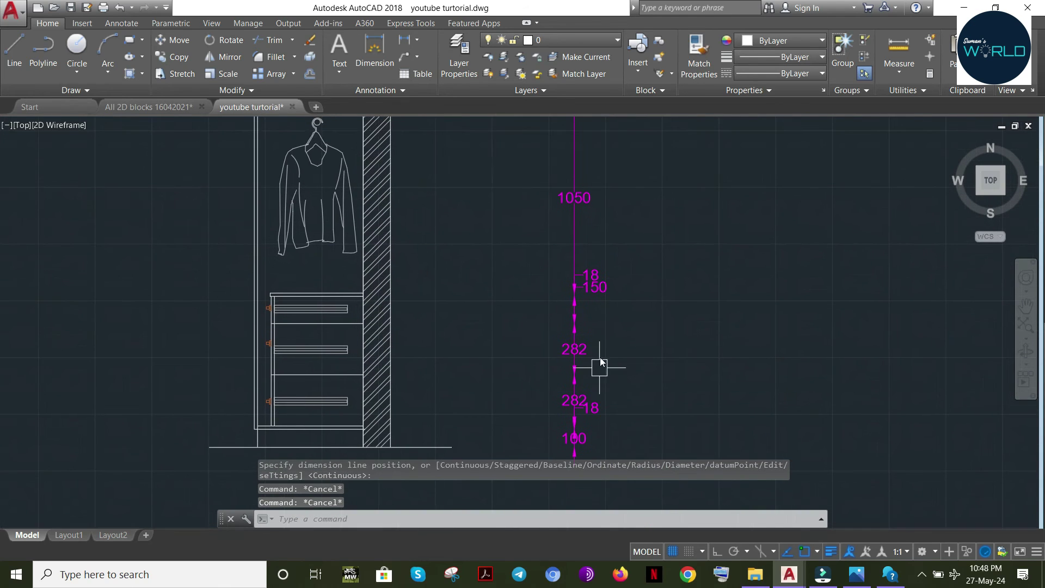
Stretch the whole chain of vertical dimensions closer to the outer face of the wall
type("s")
key("Return")
middle_click_drag(628, 185, 609, 424)
left_click(605, 209)
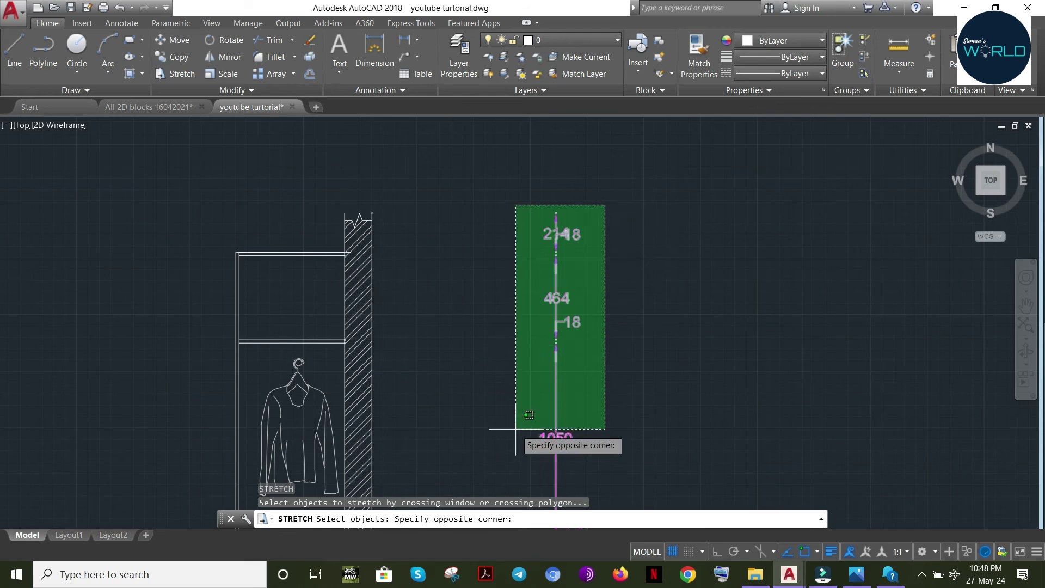
middle_click_drag(515, 430, 516, 209)
scroll(506, 327, "down", 3)
left_click(516, 435)
key("Return")
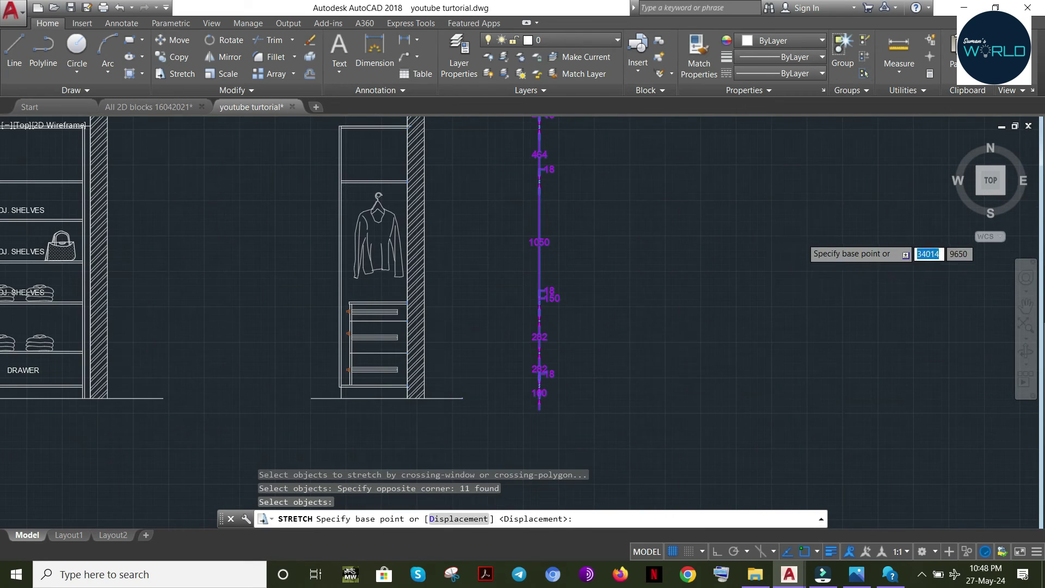
left_click(804, 235)
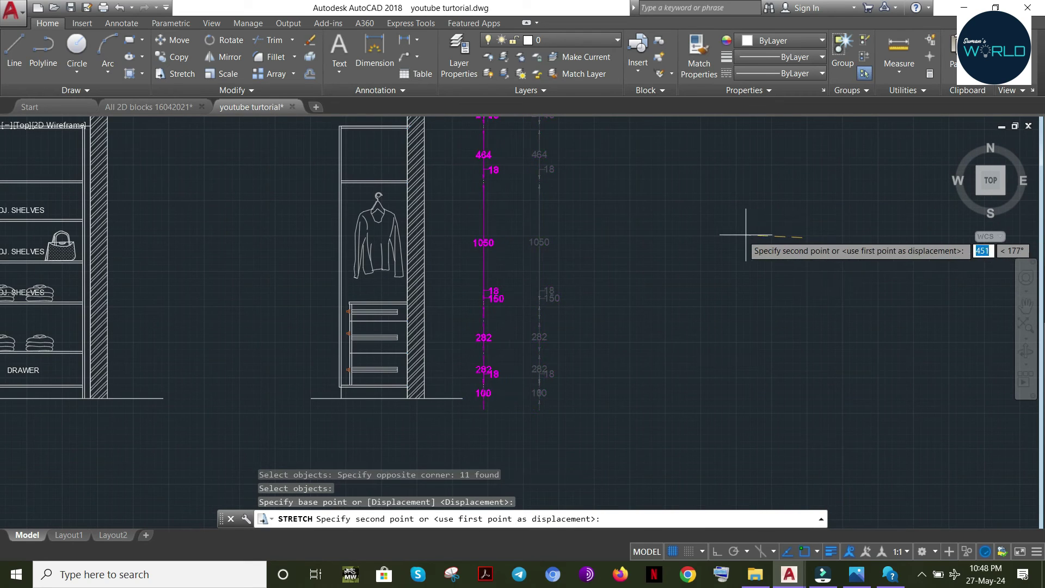
left_click(708, 218)
scroll(449, 402, "up", 2)
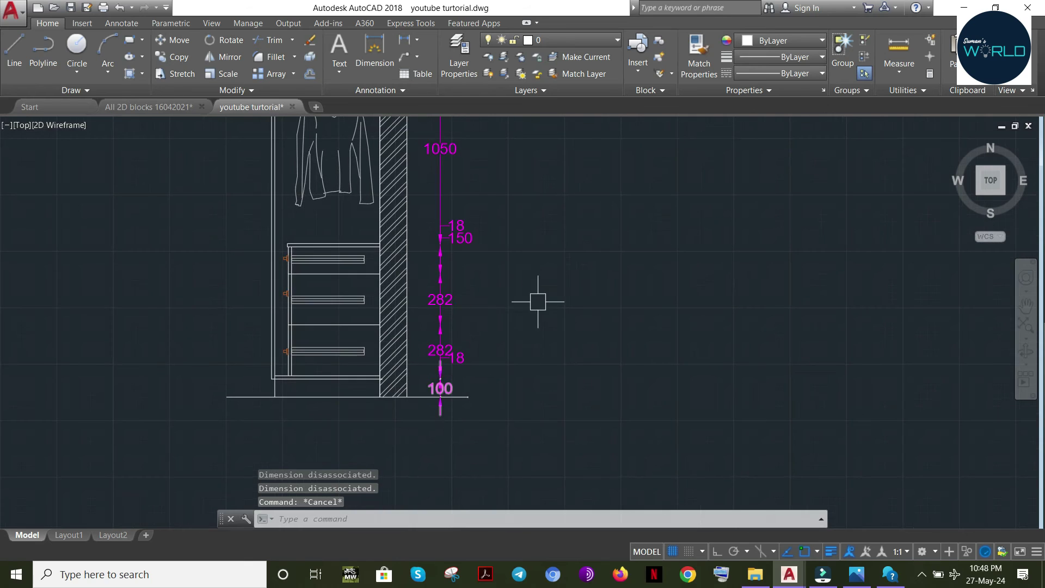
Move the text of the top panel's thickness dimension clear of the dimension above it
middle_click_drag(552, 277, 556, 329)
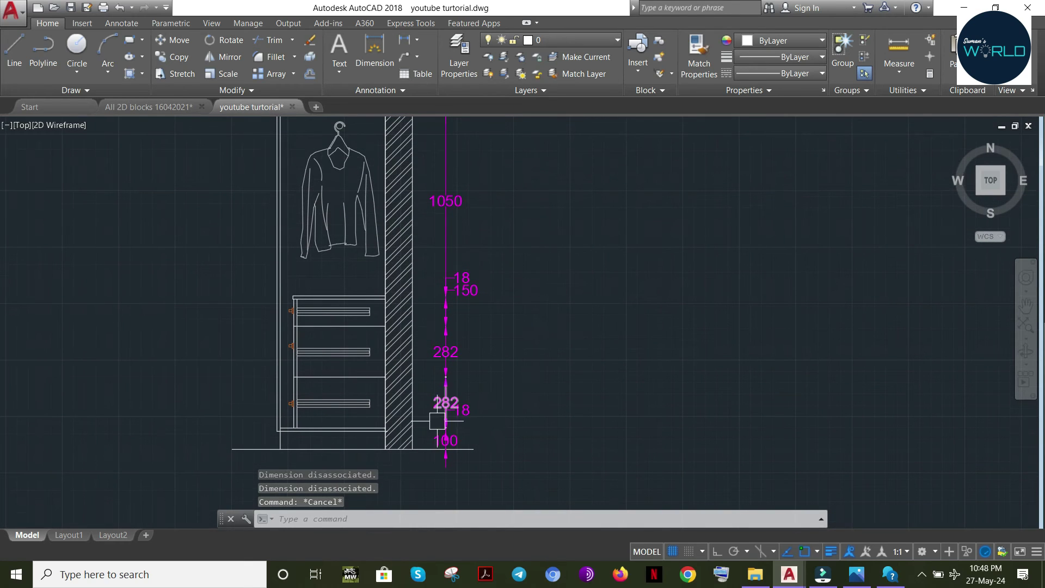
middle_click_drag(507, 297, 510, 407)
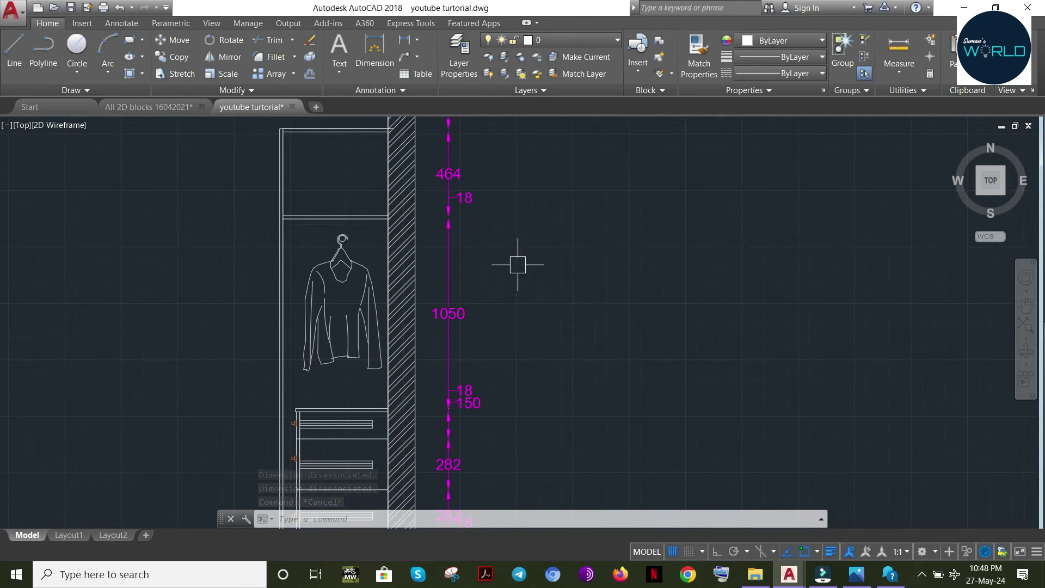
middle_click_drag(518, 266, 518, 381)
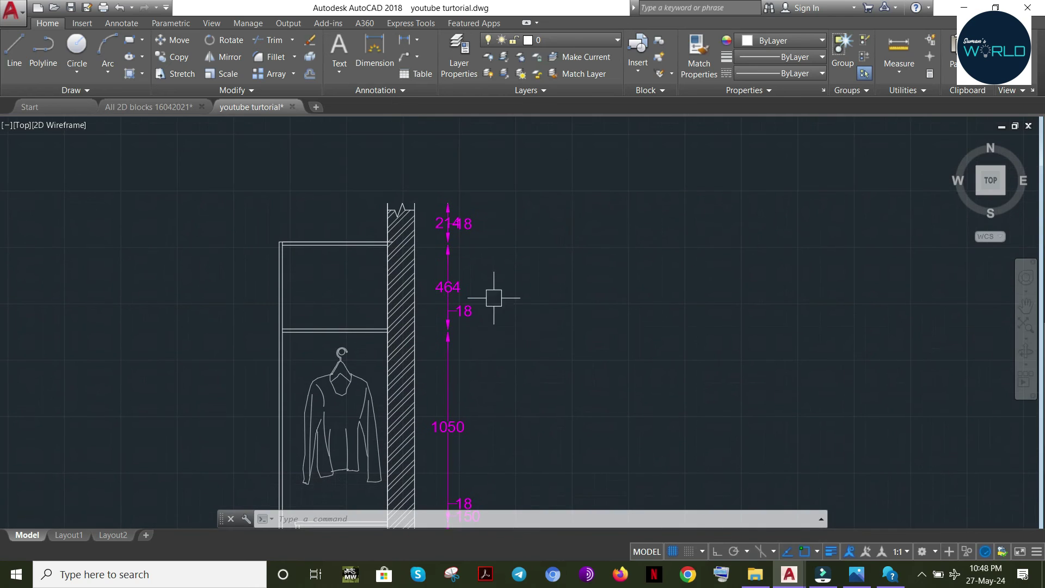
left_click(471, 224)
left_click(443, 240)
left_click(463, 223)
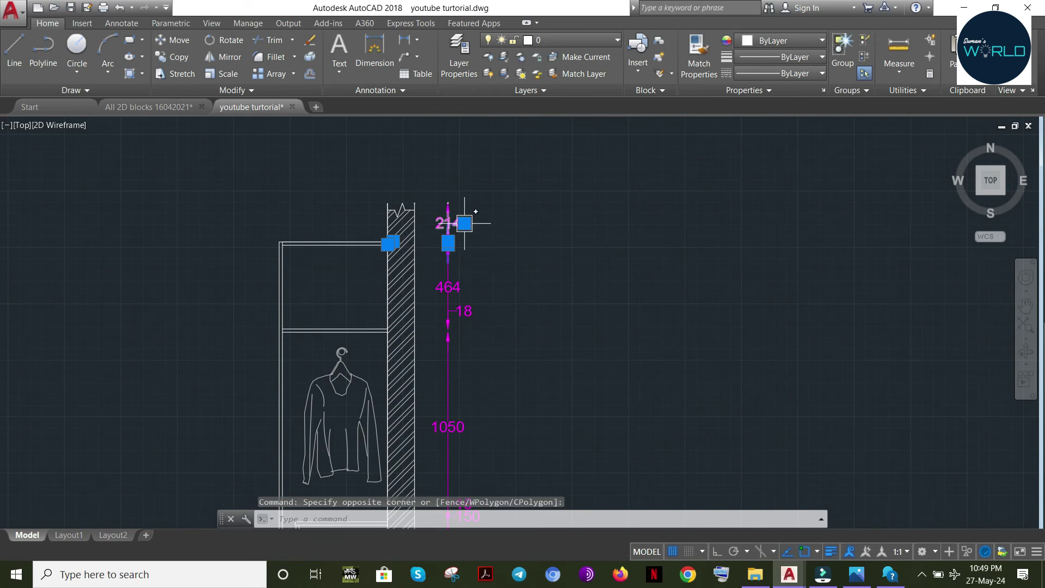
key("Escape")
key("Escape")
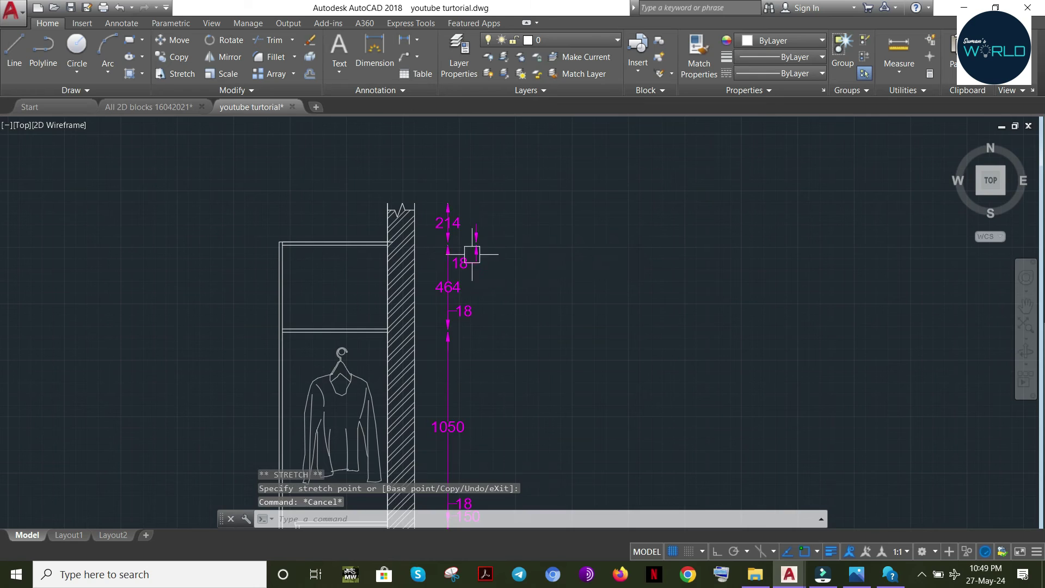
key("Escape")
key("Escape")
Delete the entire chain of vertical dimensions beside the section and save the drawing
left_click(504, 176)
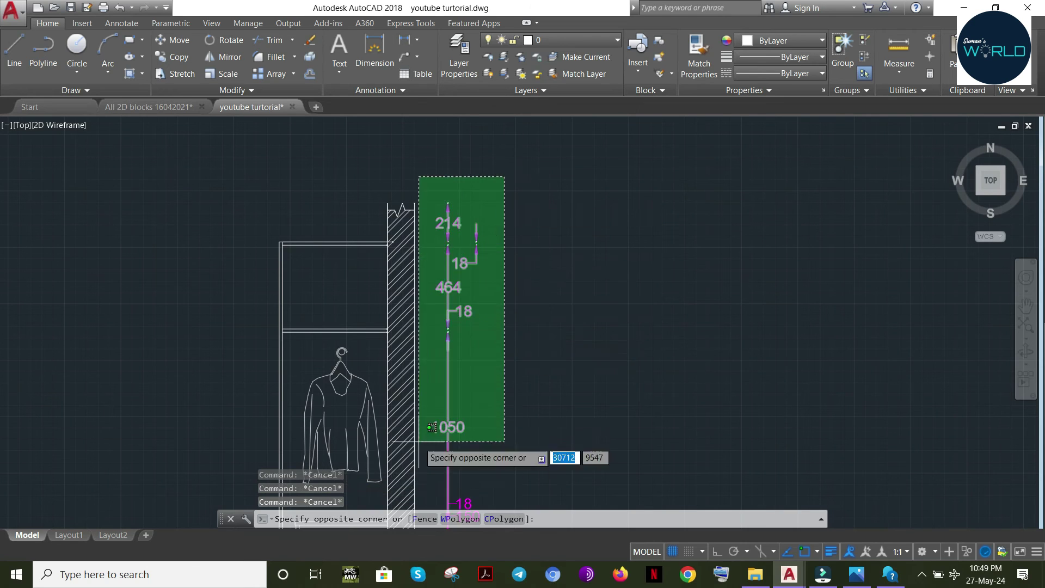
middle_click_drag(420, 441, 441, 233)
left_click(476, 441)
middle_click_drag(620, 297, 636, 411)
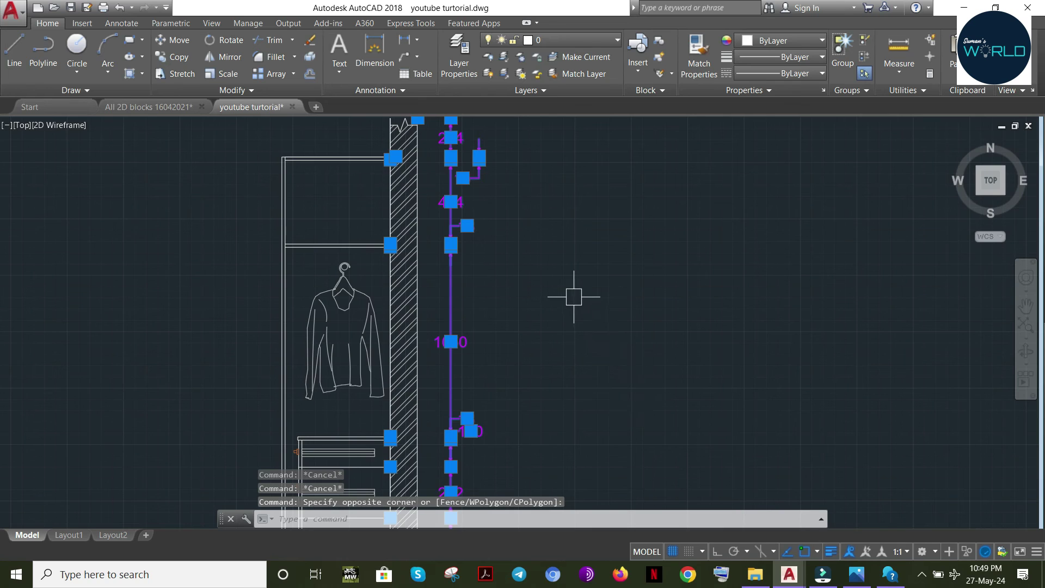
middle_click_drag(523, 214, 548, 272)
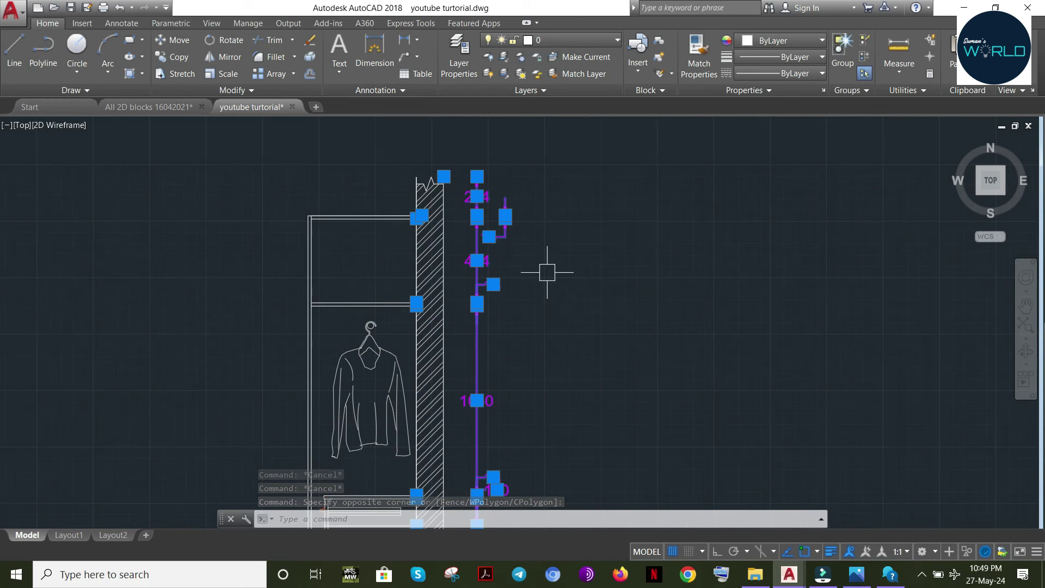
key("Delete")
key("Escape")
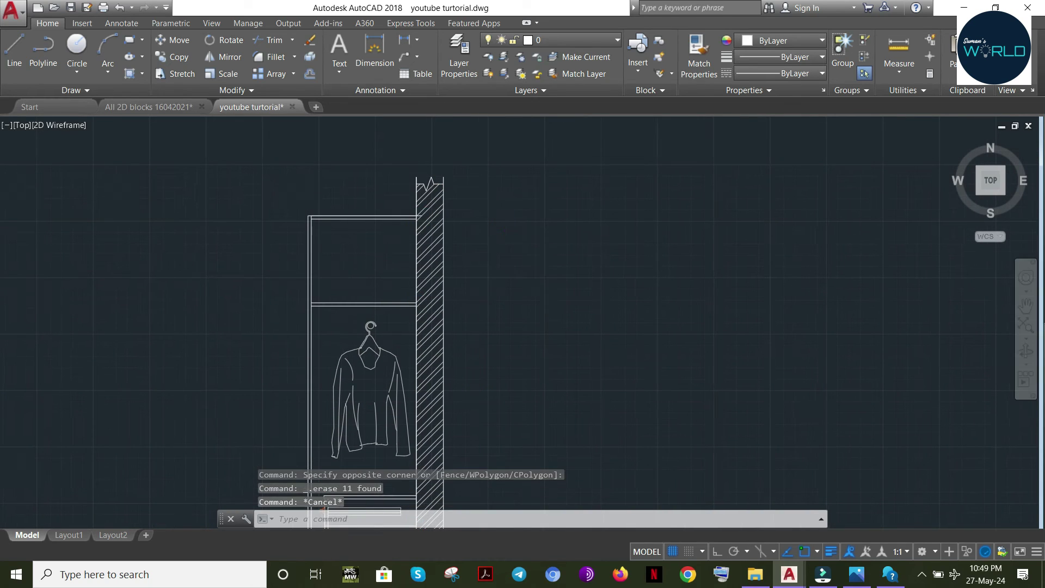
key("Escape")
mouse_move(515, 339)
middle_mouse_down()
mouse_move(509, 225)
mouse_move(479, 168)
middle_mouse_up()
key("Escape")
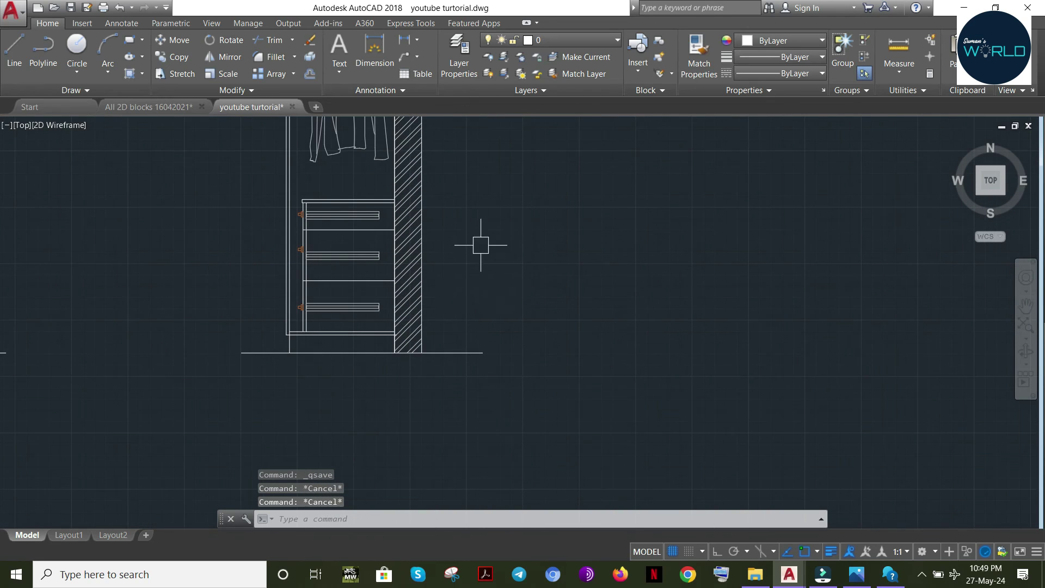
Add a vertical linear dimension for the plinth height, from the floor line to the bottom panel's underside, placed outside the wall
type("DIMLI")
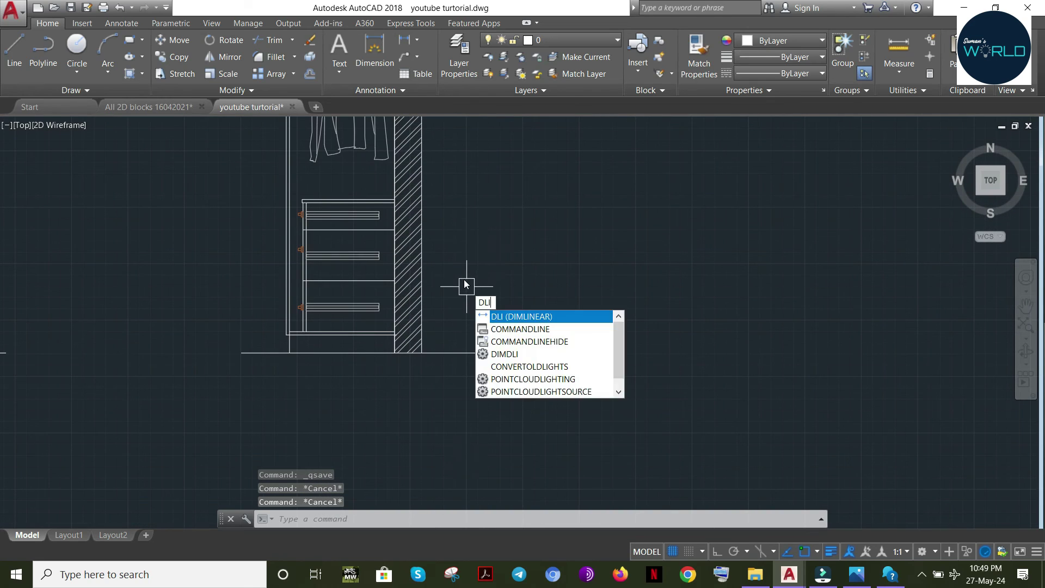
key("Return")
left_click(395, 352)
scroll(395, 353, "down", 3)
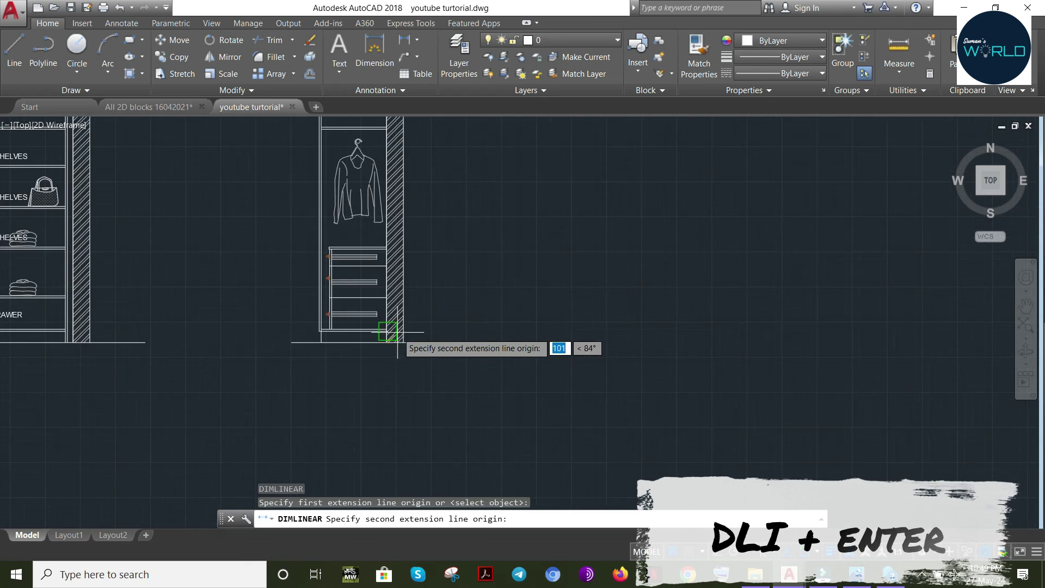
scroll(397, 345, "up", 10)
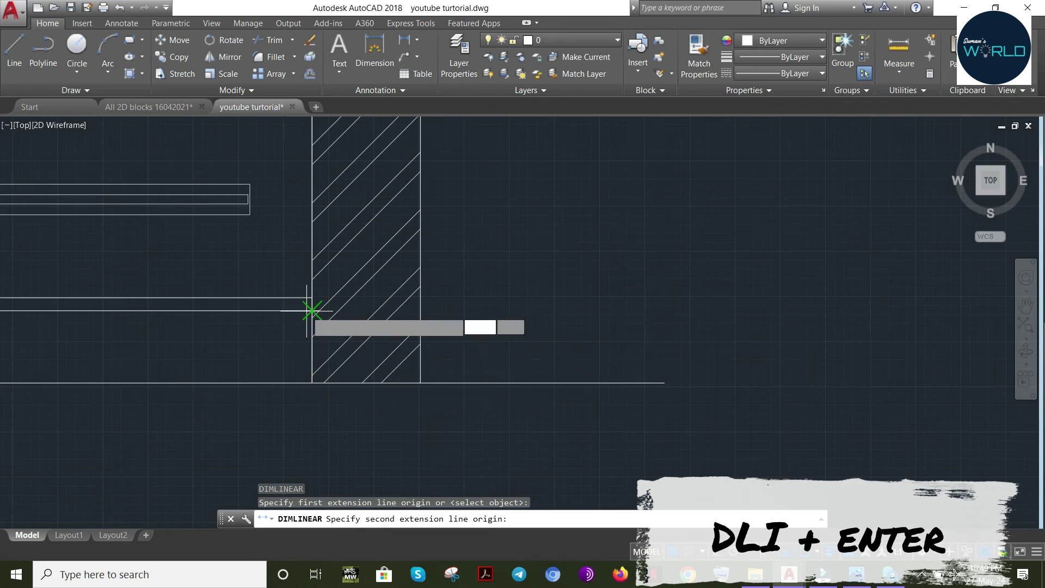
left_click(312, 311)
left_click(489, 288)
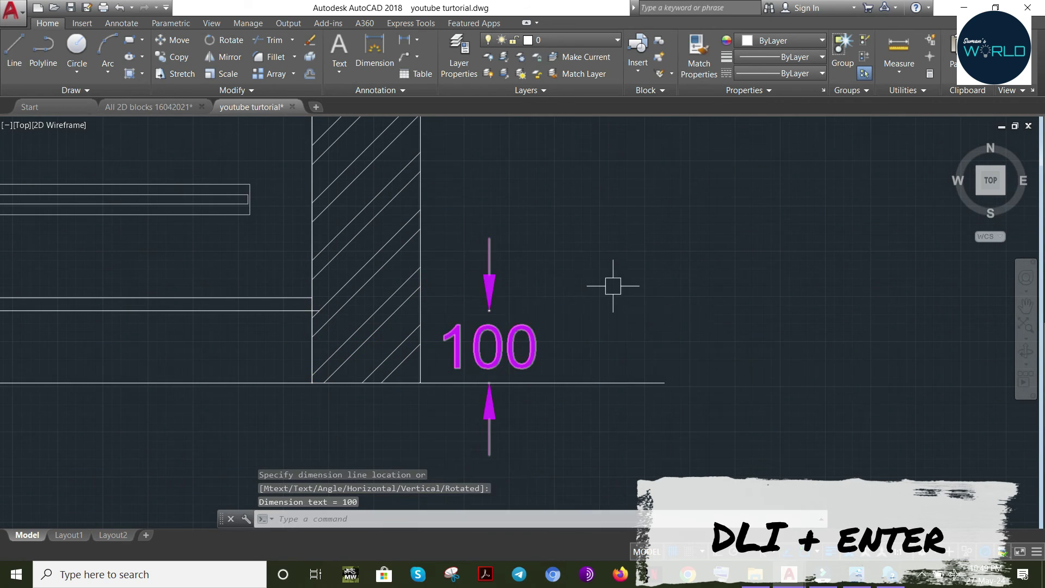
Continue the dimension chain upward from the plinth dimension through the bottom panel, each of the three drawers and the drawer unit's top panel
mouse_move(613, 286)
middle_mouse_down()
mouse_move(638, 358)
mouse_move(701, 348)
middle_mouse_up()
type("D")
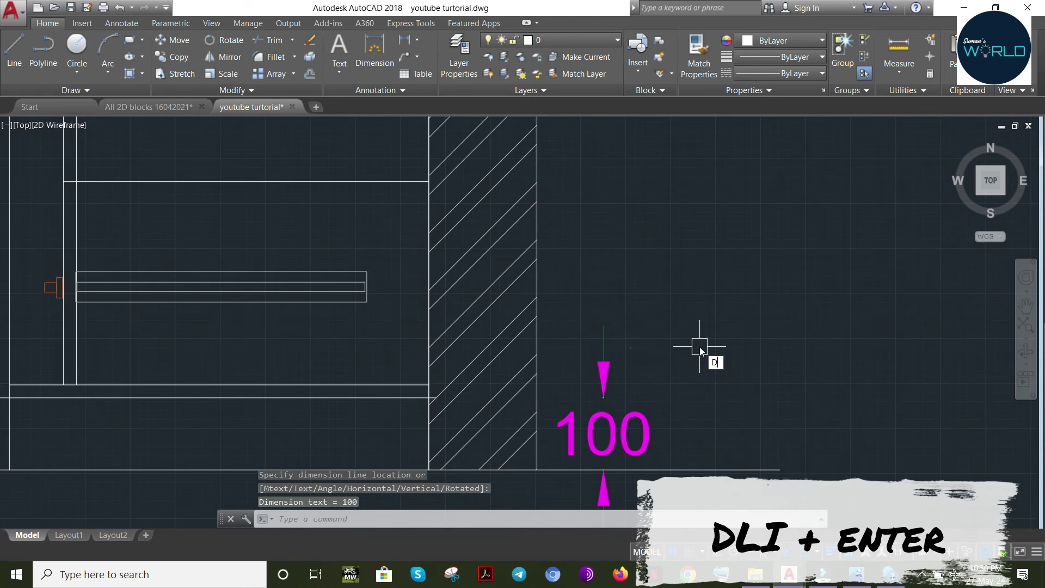
type("CO")
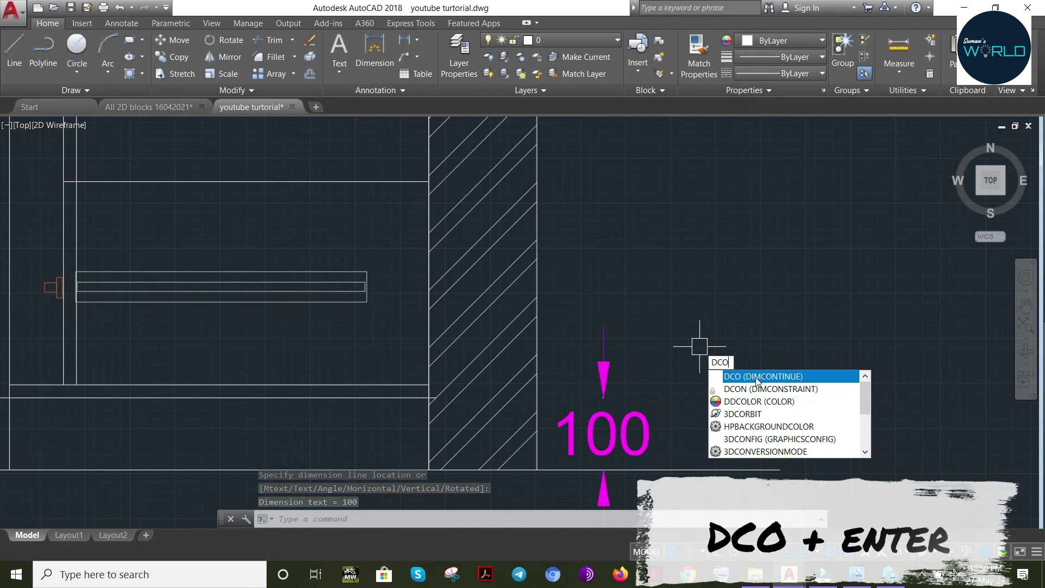
key("Return")
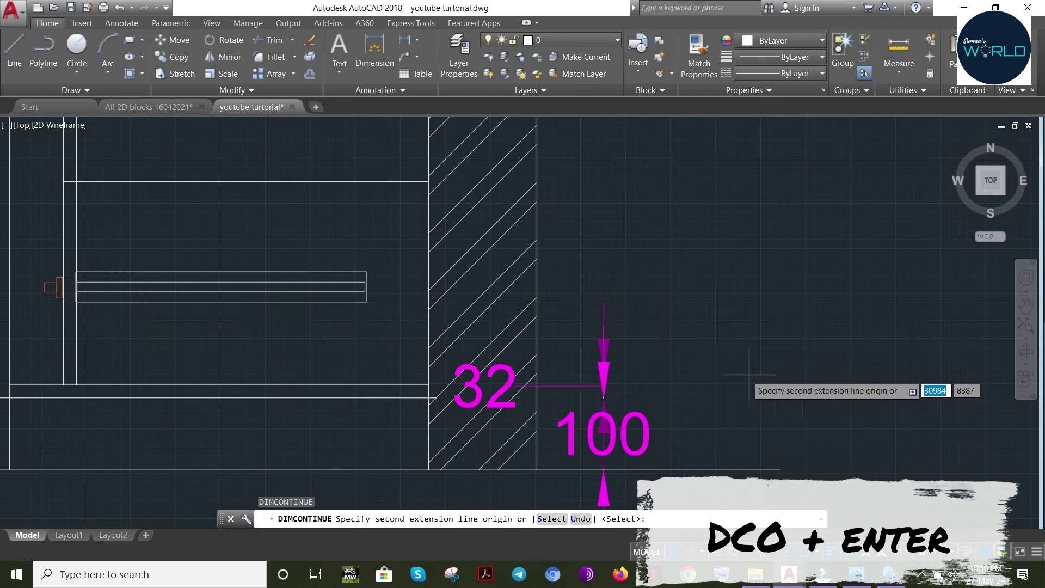
left_click(429, 385)
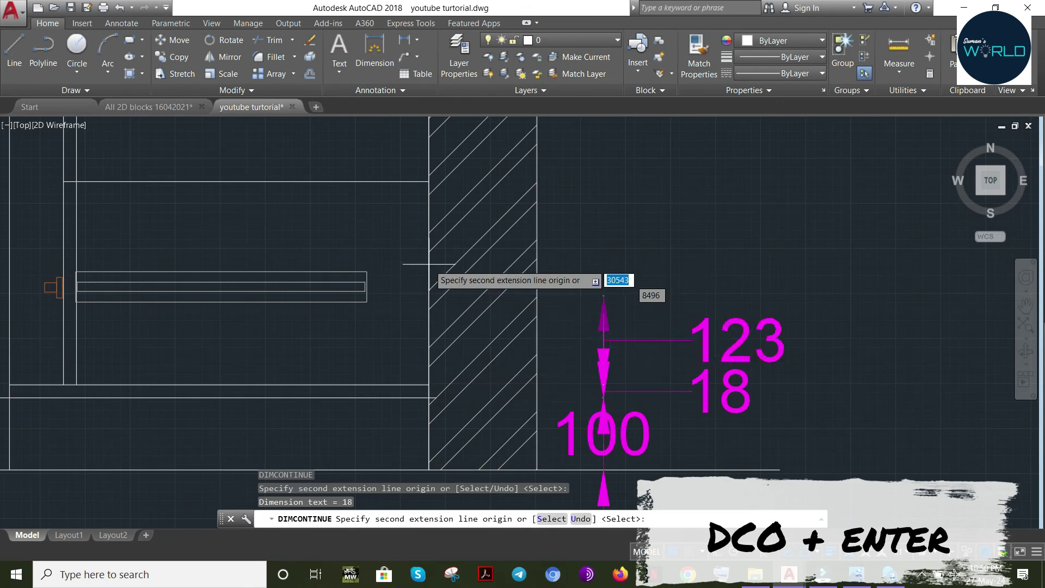
left_click(417, 190)
mouse_move(417, 190)
middle_mouse_down()
mouse_move(430, 355)
mouse_move(403, 456)
middle_mouse_up()
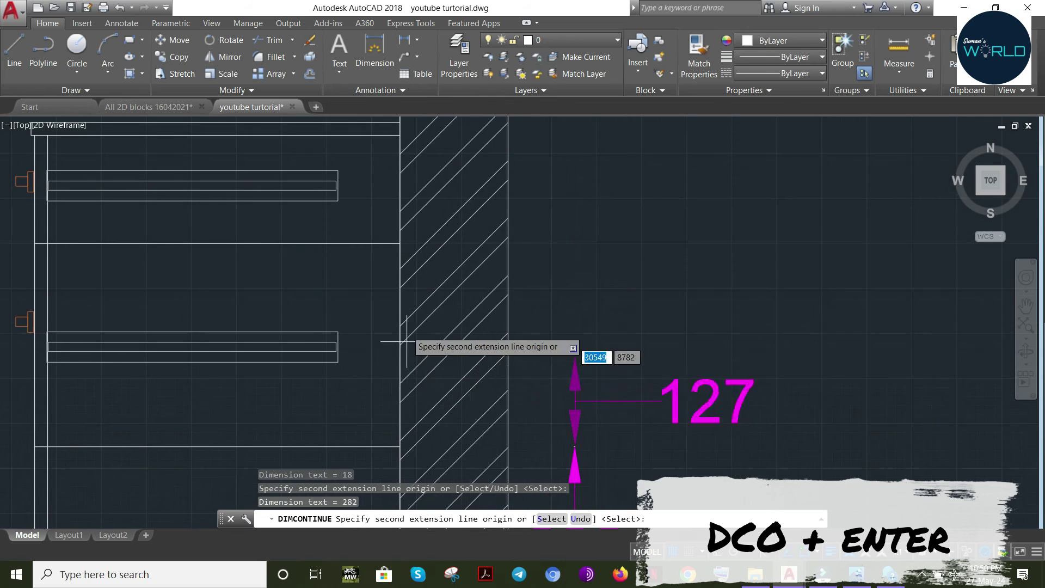
middle_click_drag(399, 188, 401, 356)
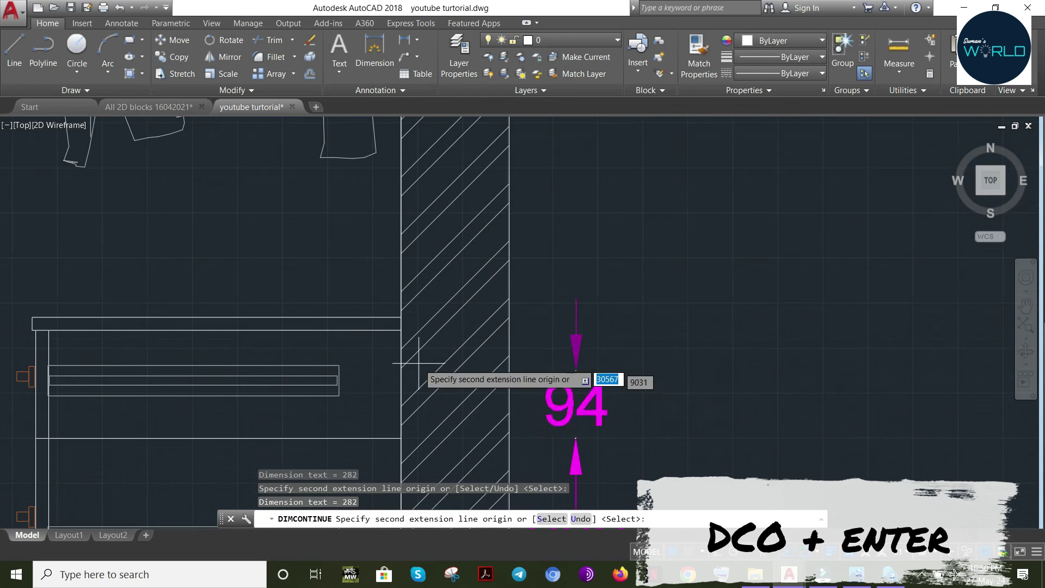
left_click(401, 330)
left_click(401, 318)
Extend the continuous dimension chain through the hanging space, the upper shelf, the top compartment and the wardrobe's top panel
middle_click_drag(402, 310, 431, 423)
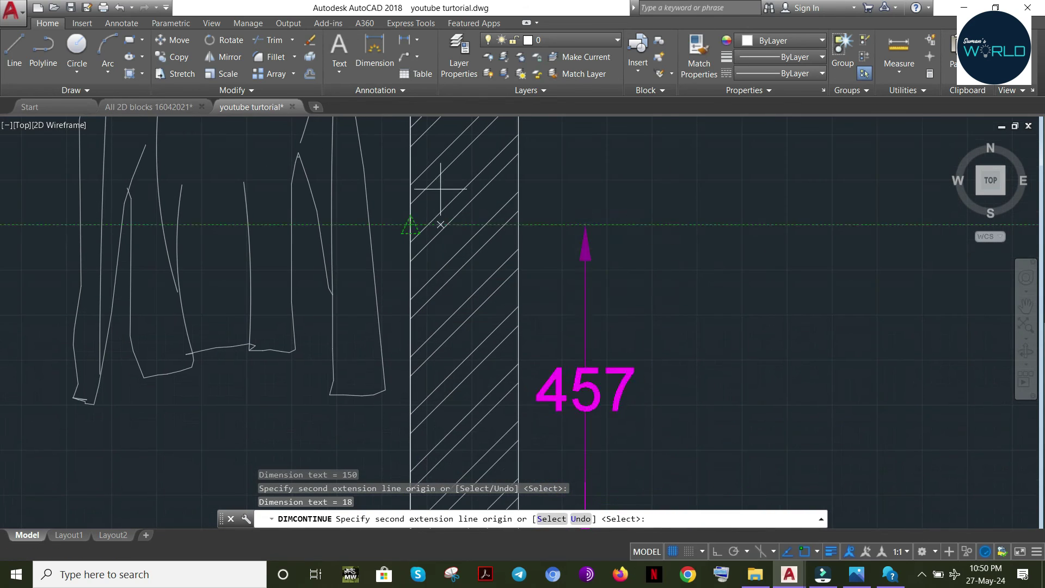
middle_click_drag(437, 226, 409, 456)
middle_click_drag(381, 255, 381, 449)
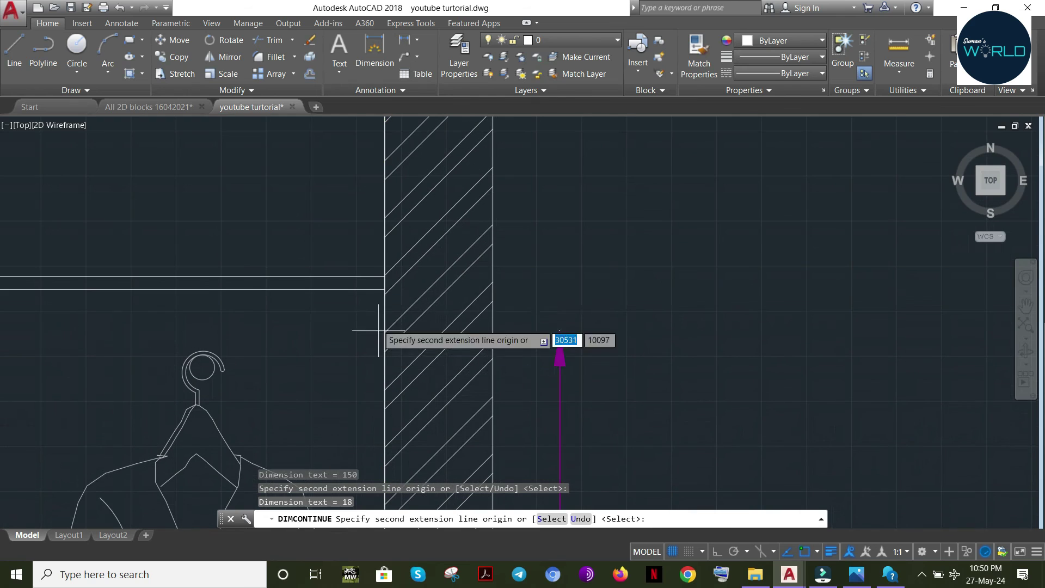
left_click(383, 290)
left_click(385, 276)
middle_click_drag(394, 200, 417, 463)
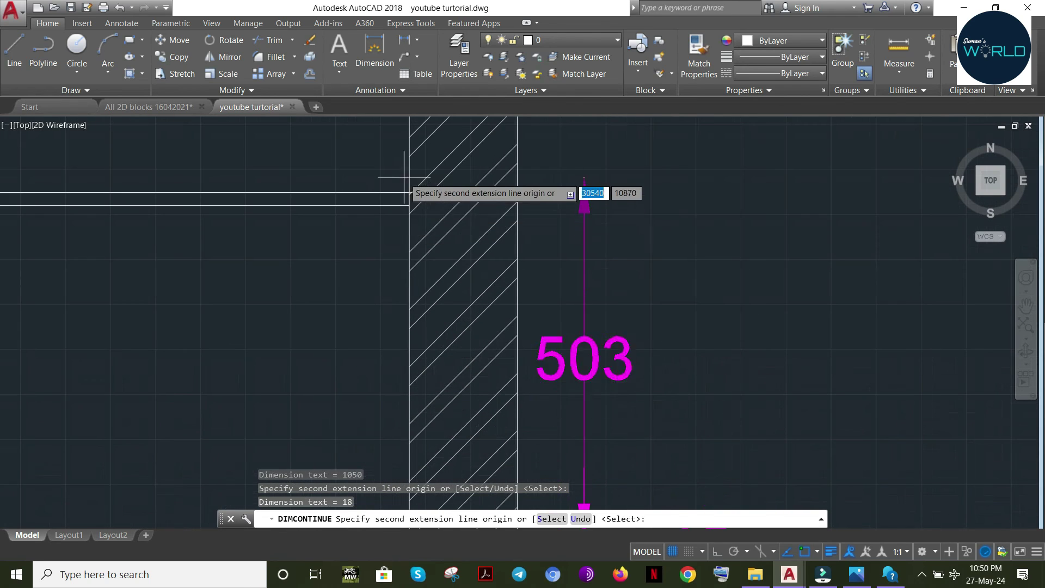
left_click(409, 206)
left_click(409, 192)
mouse_move(417, 183)
middle_mouse_down()
mouse_move(436, 203)
mouse_move(445, 423)
middle_mouse_up()
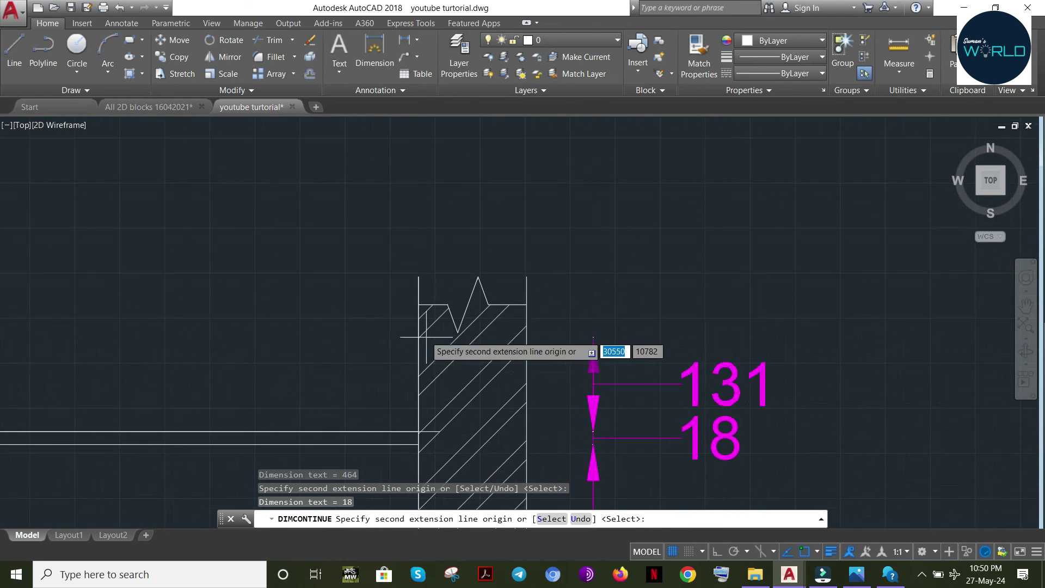
key("Escape")
scroll(564, 281, "down", 2)
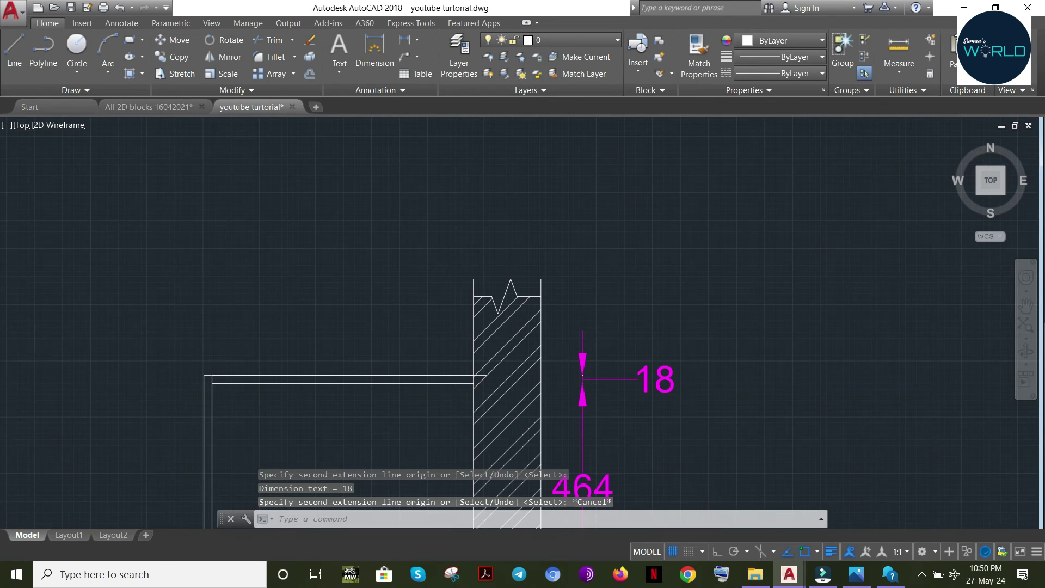
middle_click_drag(633, 405, 549, 124)
scroll(576, 265, "down", 2)
scroll(590, 342, "down", 1)
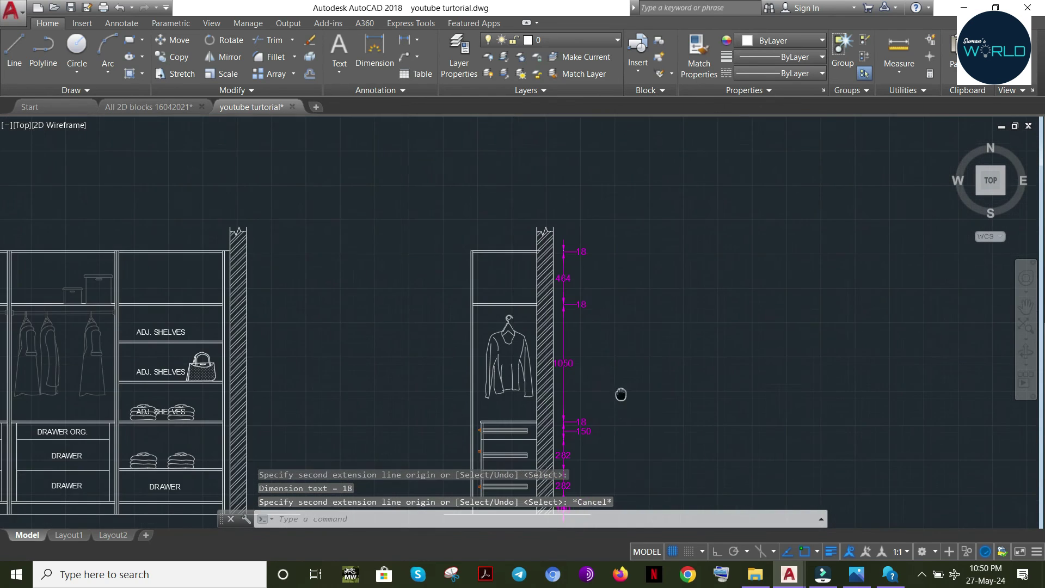
middle_click_drag(621, 394, 587, 316)
middle_click_drag(563, 175, 564, 214)
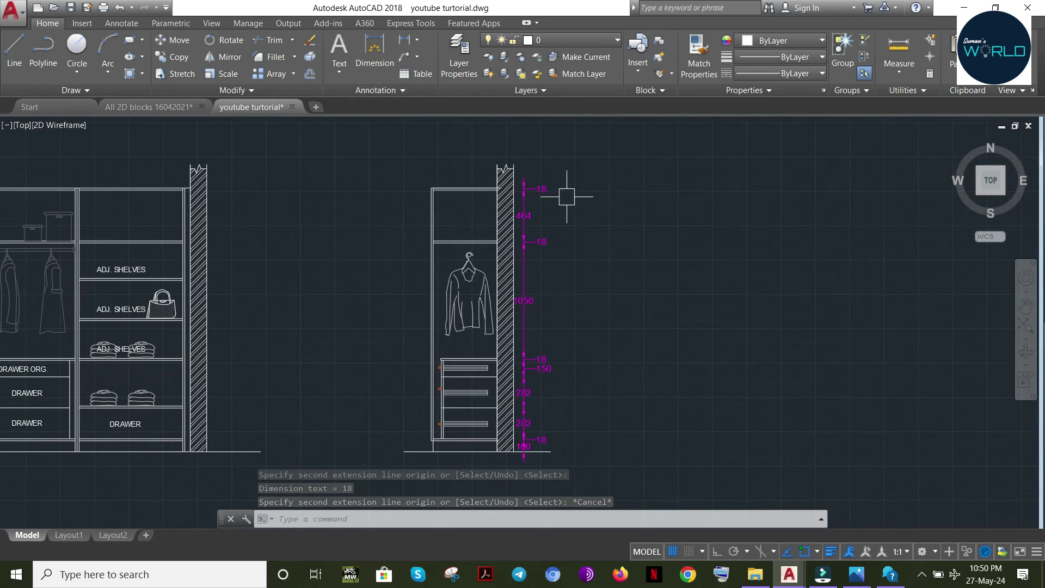
key("Escape")
key("Return")
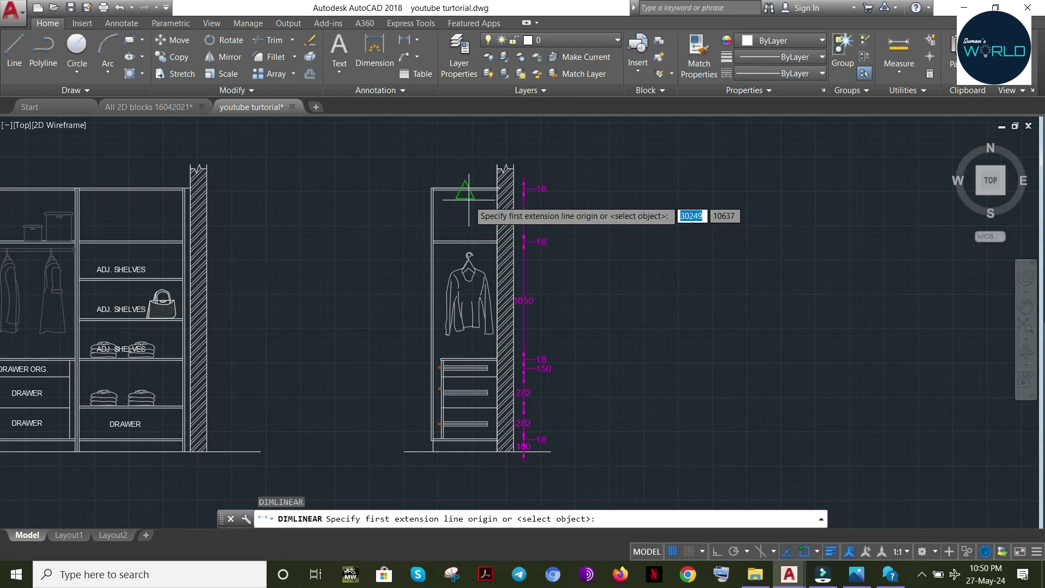
key("Escape")
Trim the top panel's line where it runs past the wall face into the hatch of the section
scroll(494, 193, "up", 8)
key("Escape")
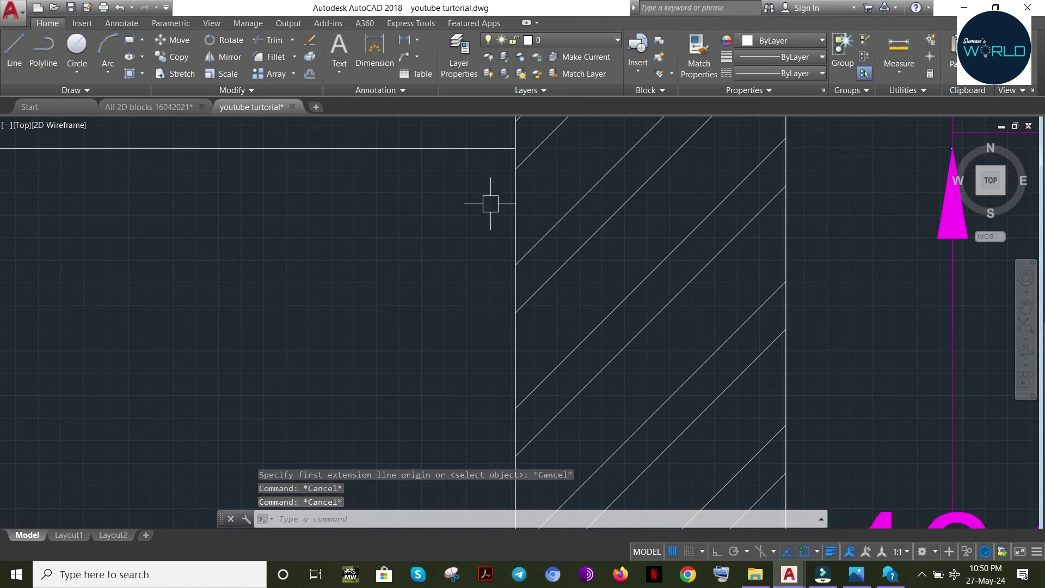
middle_click_drag(490, 203, 469, 336)
type("tr")
key("Return")
key("Return")
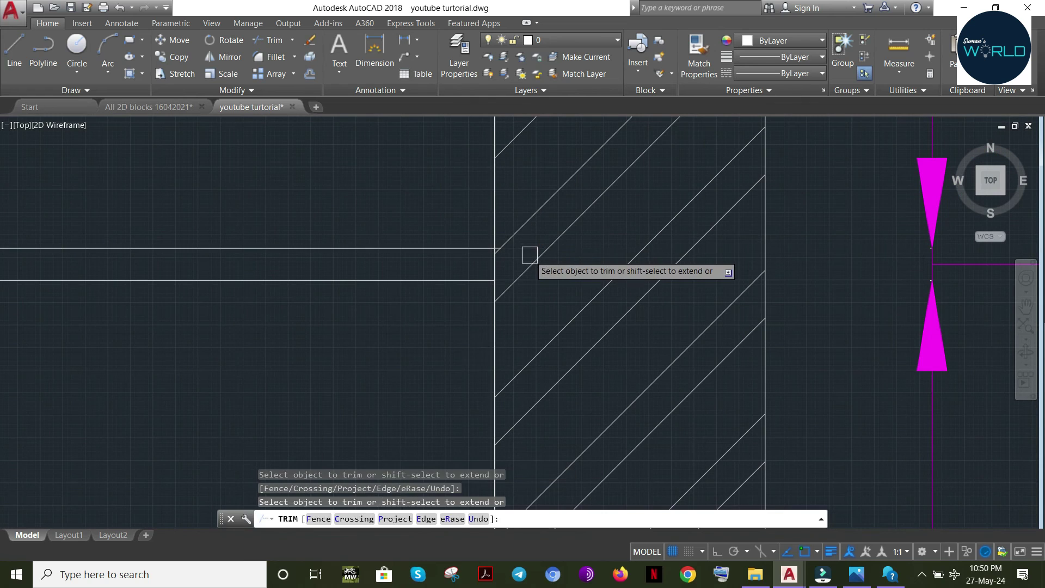
scroll(528, 253, "down", 8)
Trim the bottom panel's line where it overshoots the section's wall face into the hatch, and save the drawing
middle_click_drag(736, 444, 740, 162)
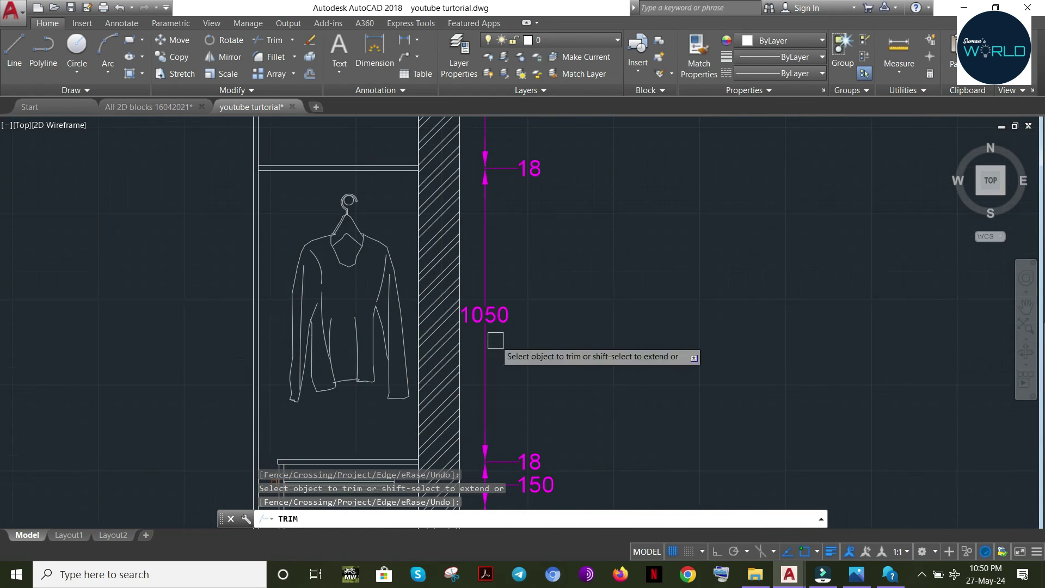
middle_click_drag(490, 435, 588, 132)
scroll(516, 367, "up", 4)
scroll(517, 360, "down", 2)
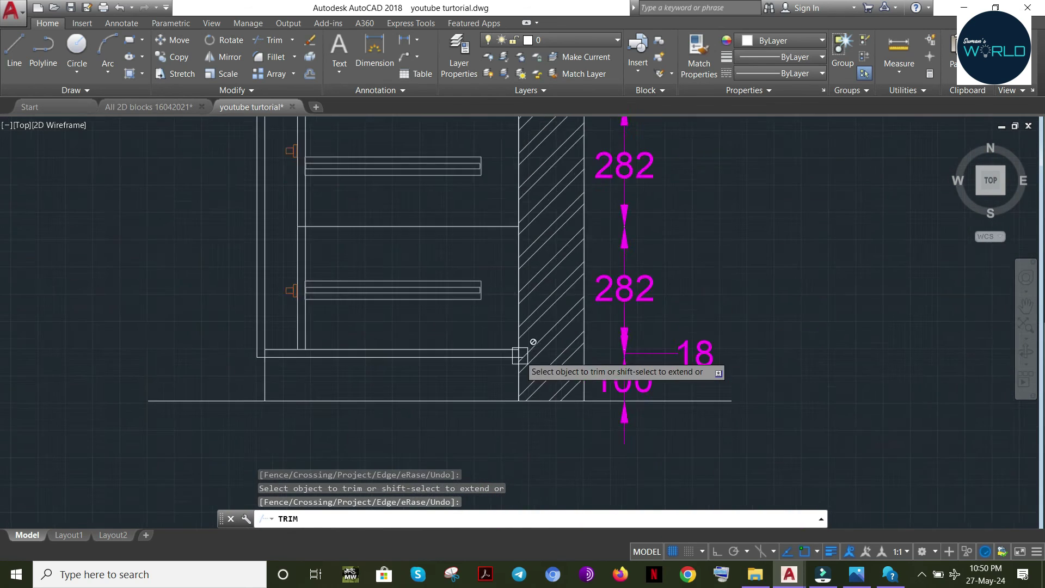
scroll(518, 359, "up", 7)
key("Escape")
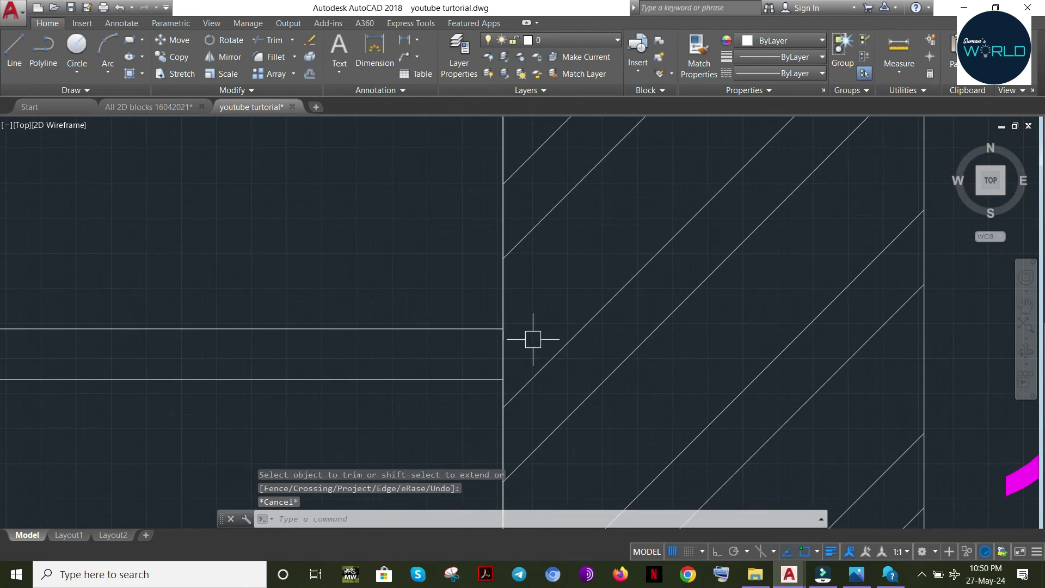
scroll(550, 366, "down", 4)
scroll(698, 355, "up", 2)
key("ctrl+s")
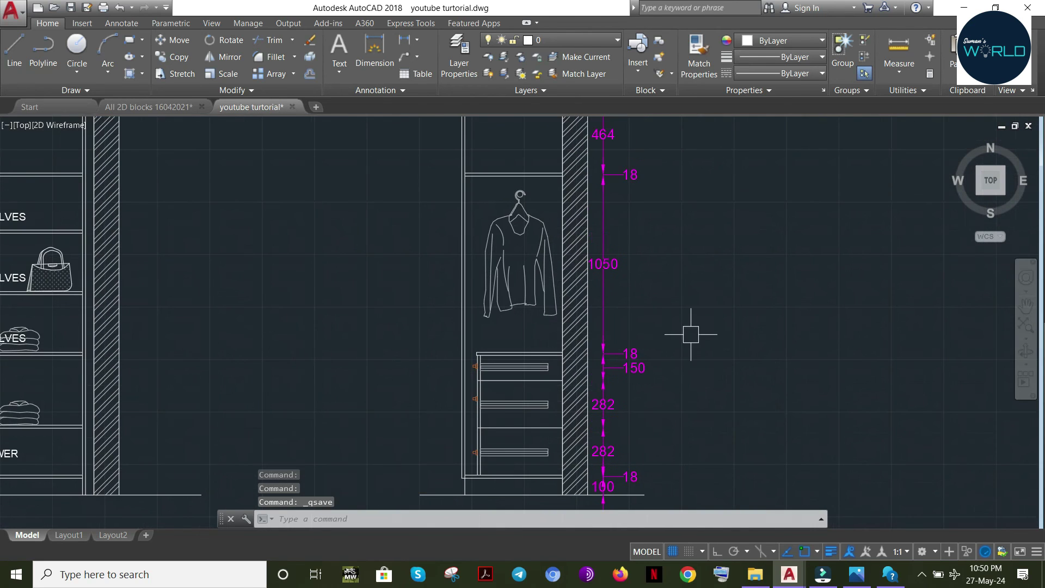
Add an overall vertical linear dimension from the top panel's upper edge to the floor line, placed outside the dimension chain
key("Return")
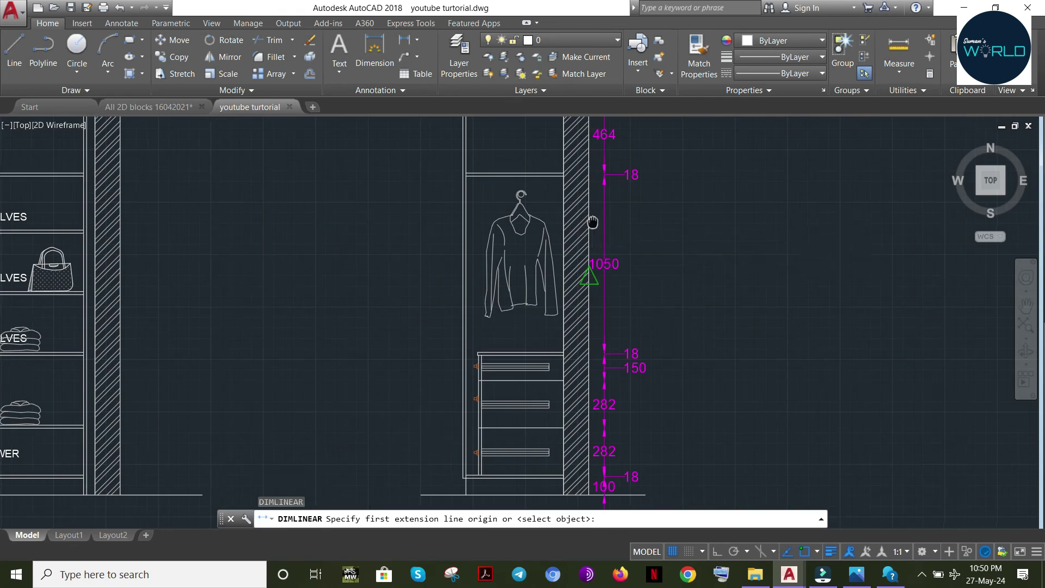
middle_click_drag(593, 222, 597, 284)
left_click(566, 154)
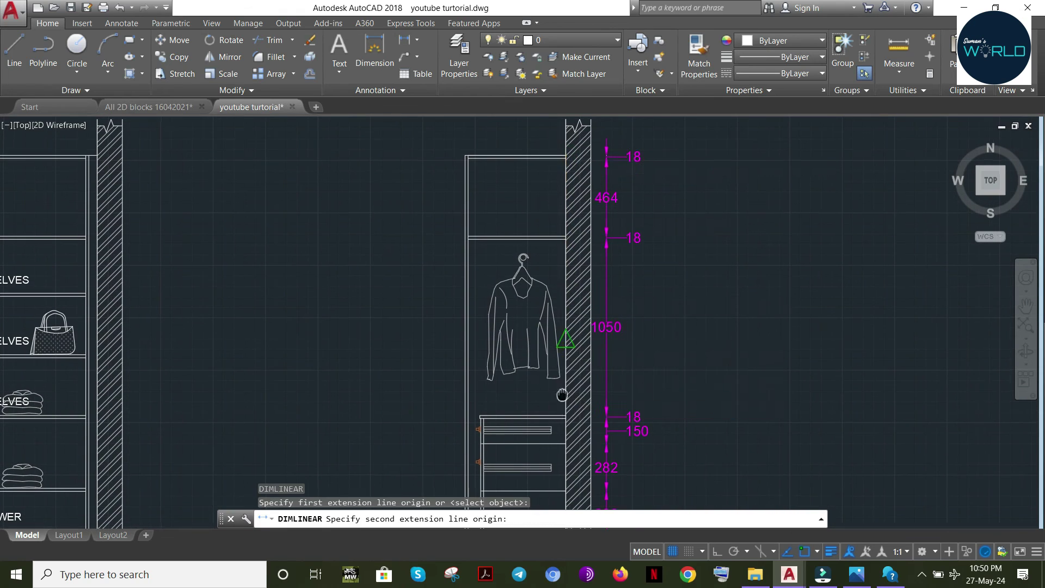
middle_click_drag(560, 338, 553, 165)
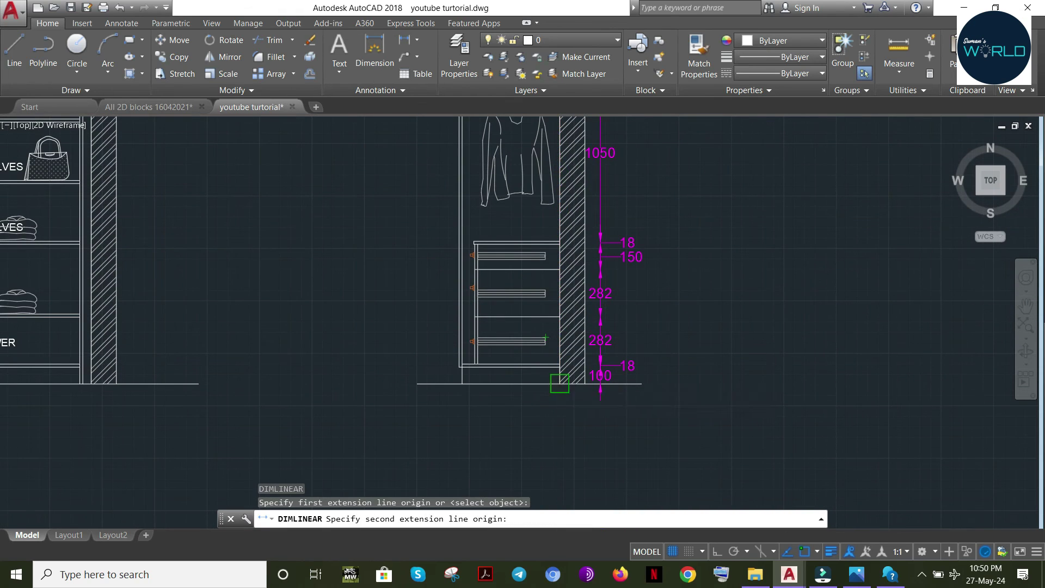
left_click(560, 383)
left_click(653, 340)
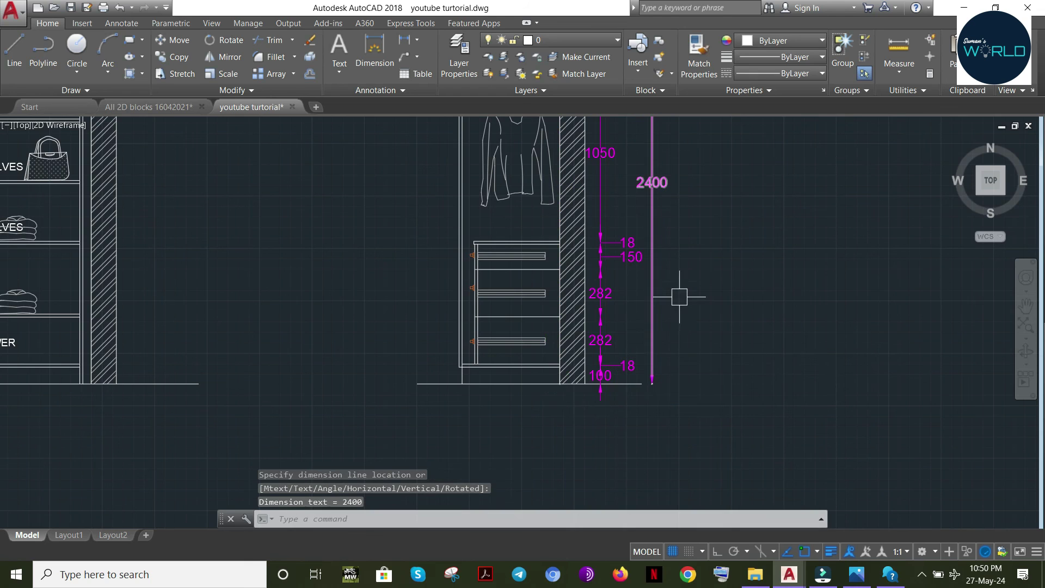
middle_click_drag(708, 205, 733, 332)
key("Escape")
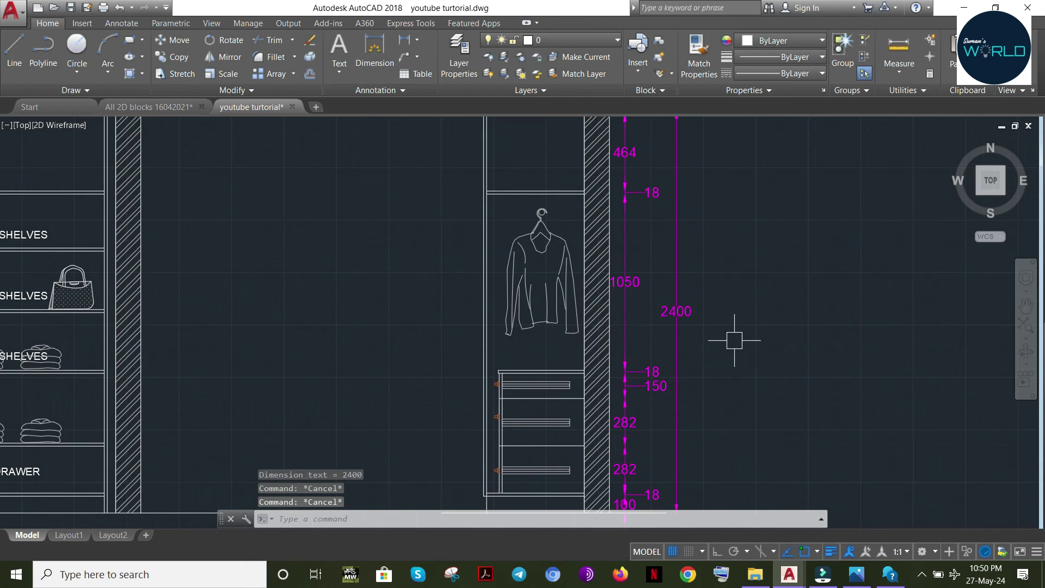
scroll(735, 340, "down", 2)
mouse_move(462, 367)
middle_mouse_down()
mouse_move(487, 374)
mouse_move(572, 356)
middle_mouse_up()
key("Escape")
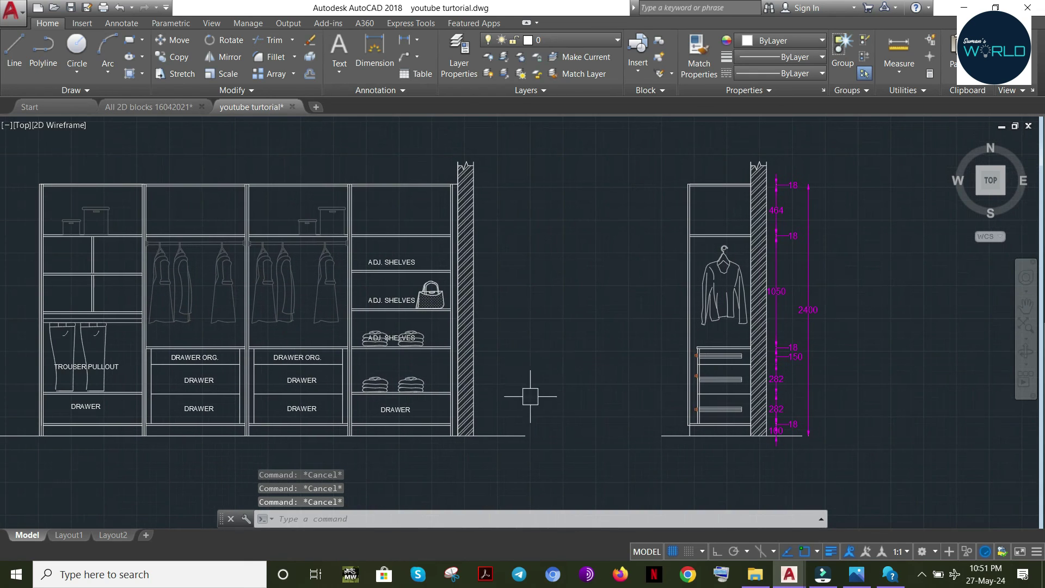
middle_click_drag(530, 396, 761, 347)
key("Return")
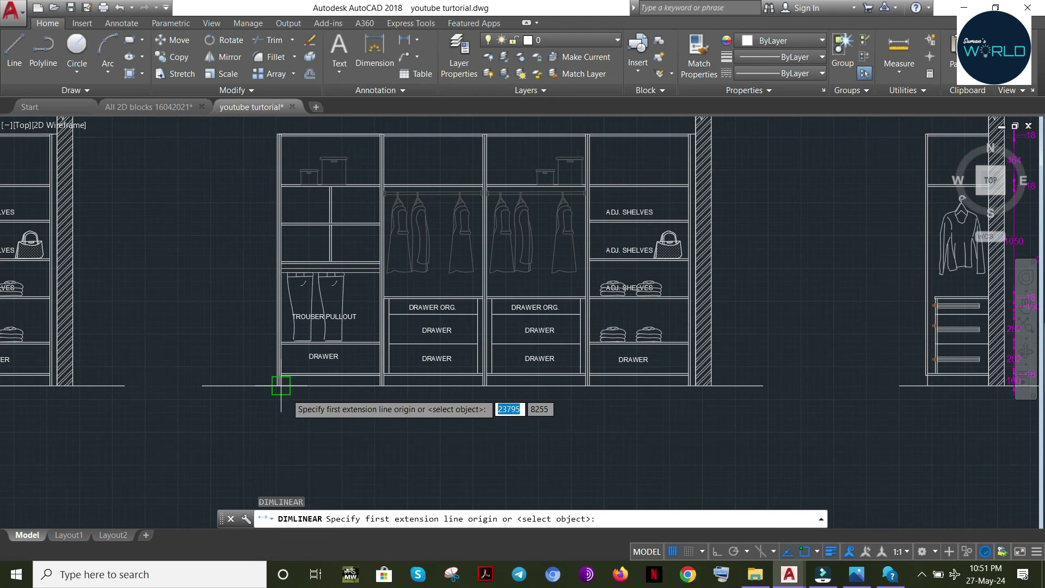
scroll(276, 385, "up", 5)
scroll(953, 460, "down", 1)
scroll(825, 444, "up", 1)
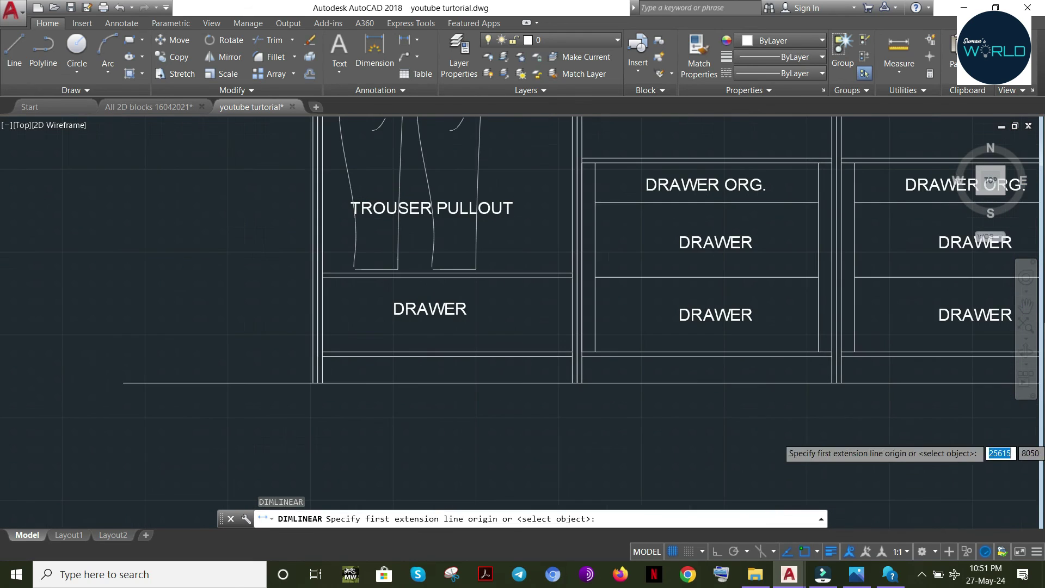
middle_click_drag(806, 394, 390, 400)
key("Escape")
scroll(590, 387, "up", 2)
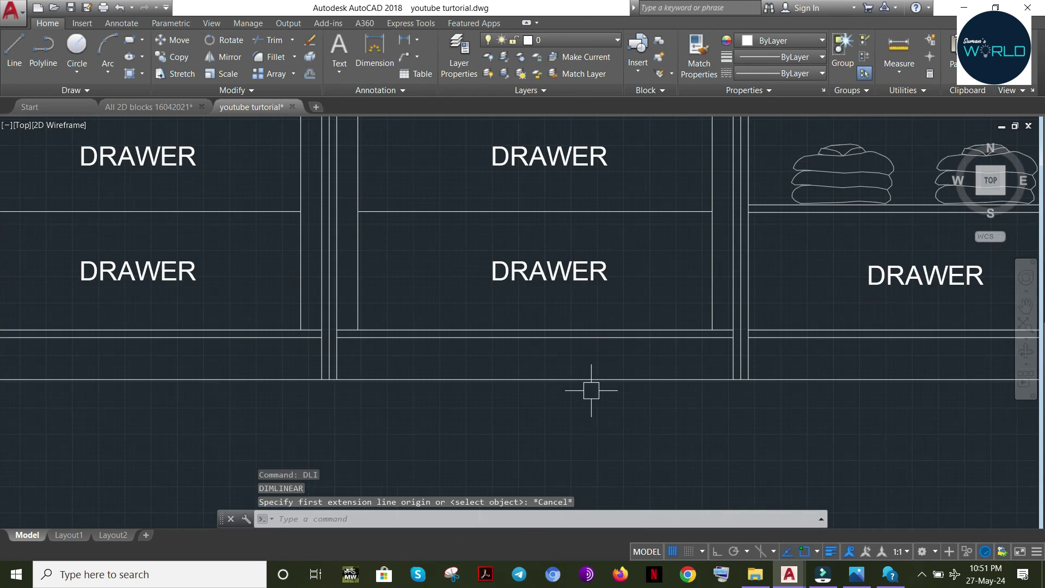
scroll(591, 389, "down", 2)
scroll(591, 391, "up", 2)
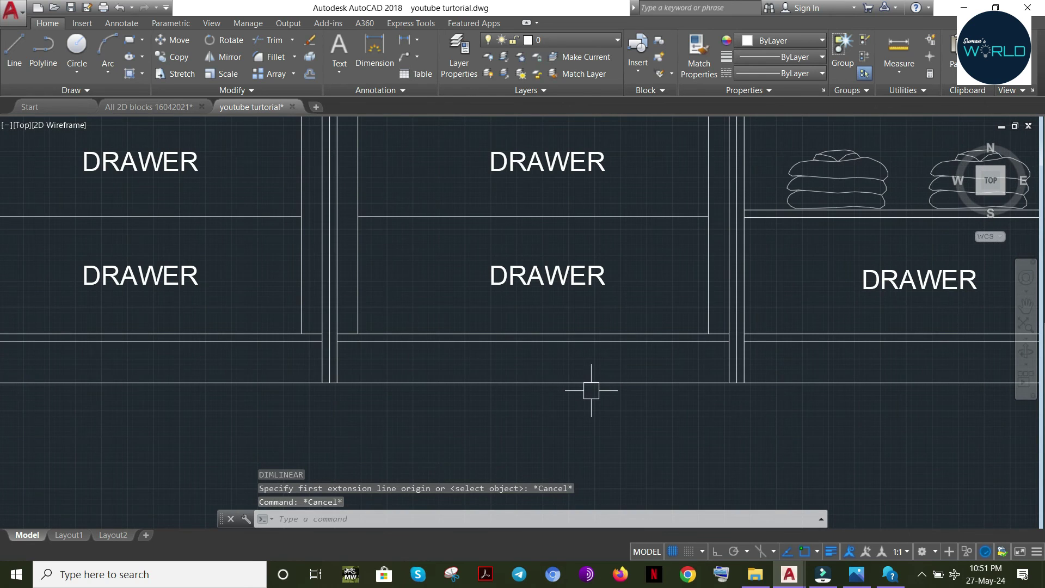
Delete the duplicate internal elevation without the section line, located between the marked internal elevation and the section
key("Return")
type("e")
key("Return")
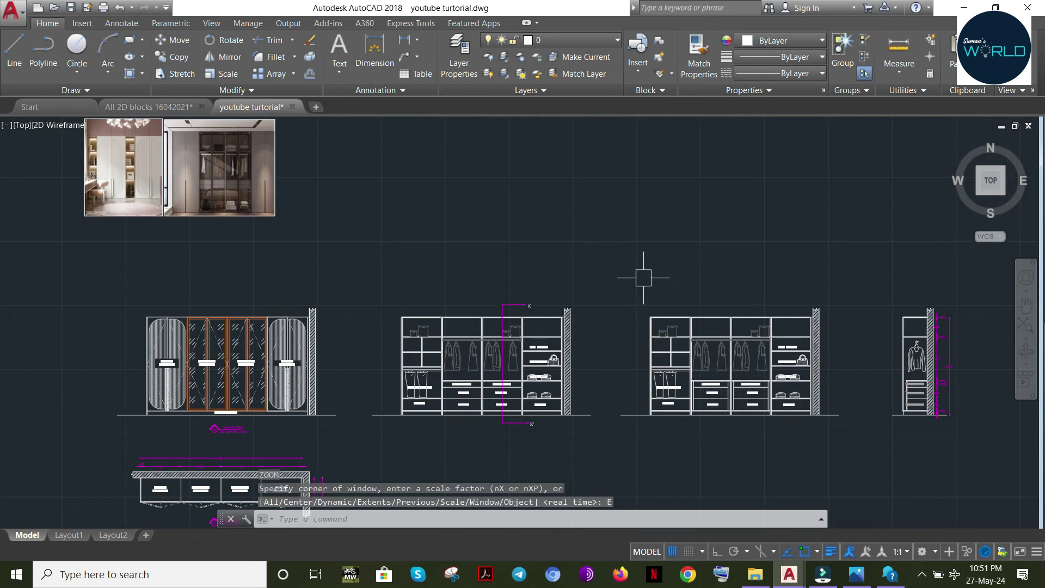
left_click(837, 277)
left_click(625, 446)
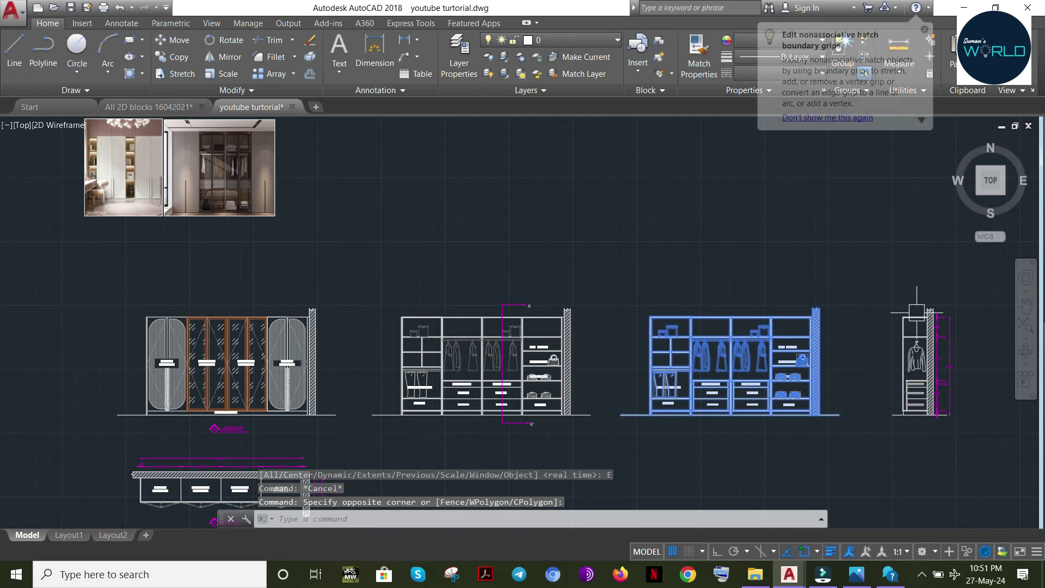
key("Return")
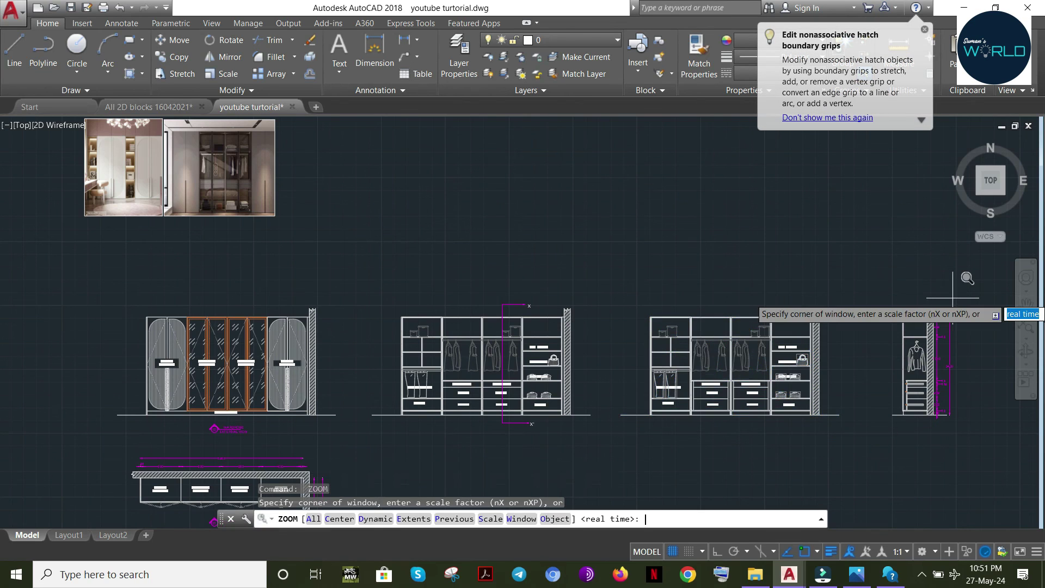
key("Escape")
key("Escape")
left_click(833, 295)
left_click(627, 437)
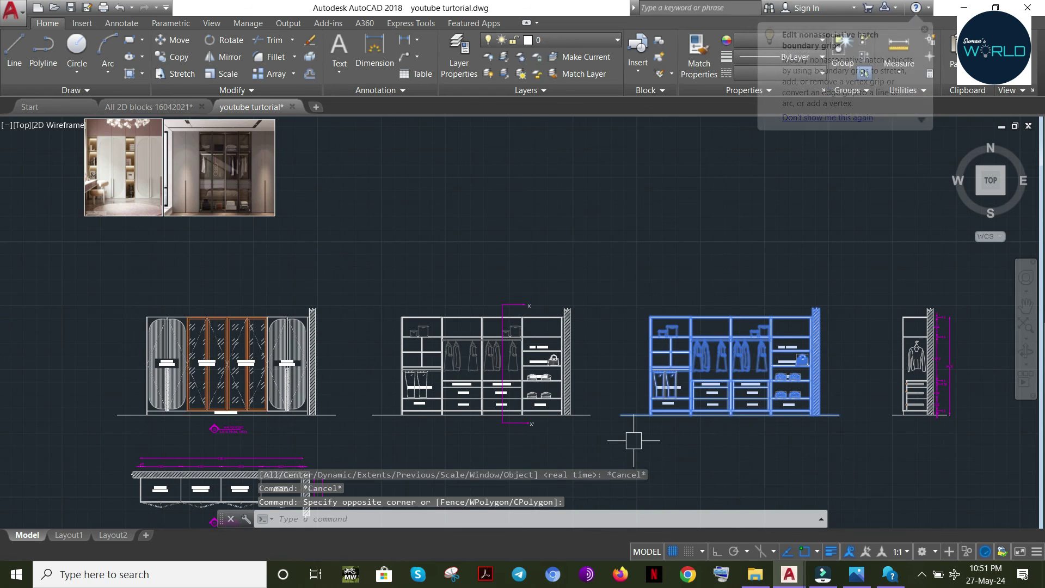
key("Delete")
key("Escape")
key("Escape")
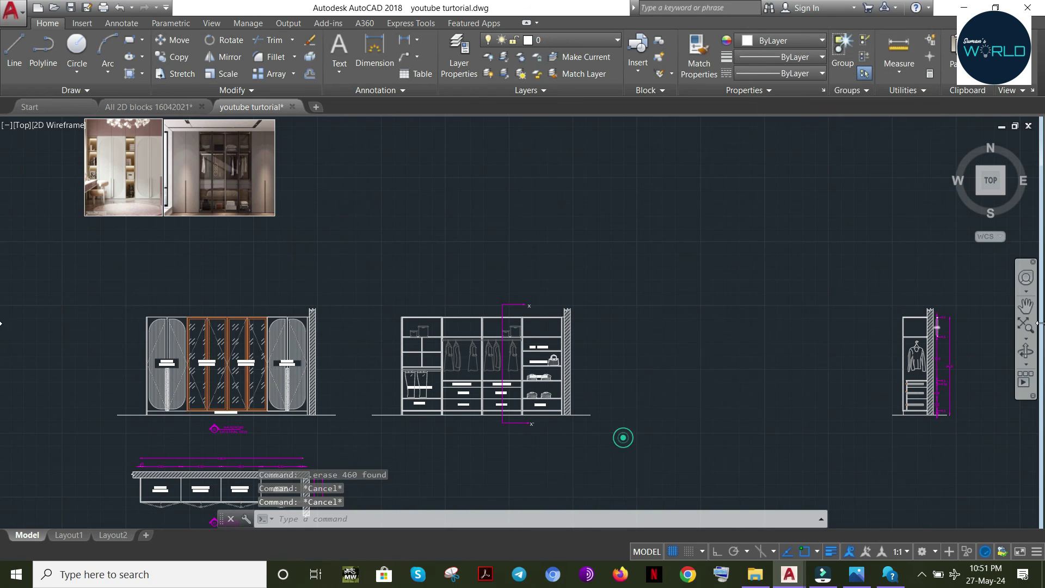
Move the whole section drawing with its dimensions closer to the internal elevation, aligning its floor line with the elevation's
left_click(983, 285)
left_click(837, 478)
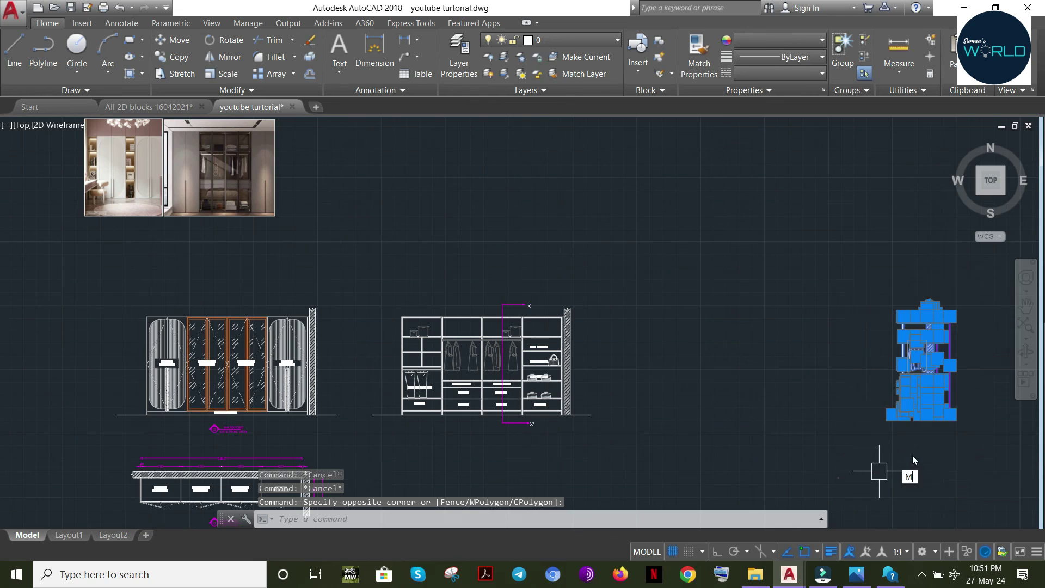
type("M")
key("Return")
left_click(918, 459)
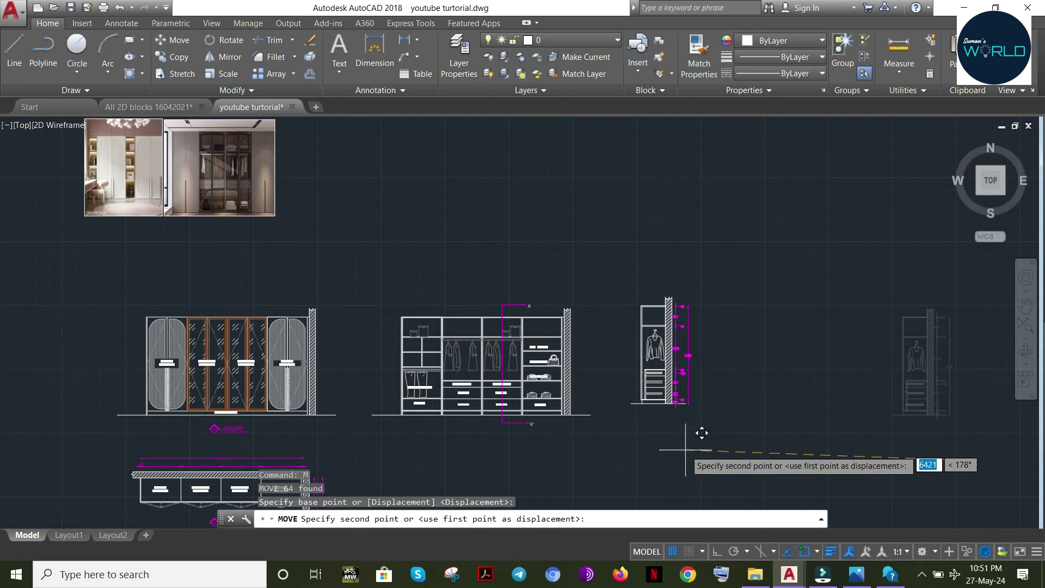
key("XF86AudioRaiseVolume")
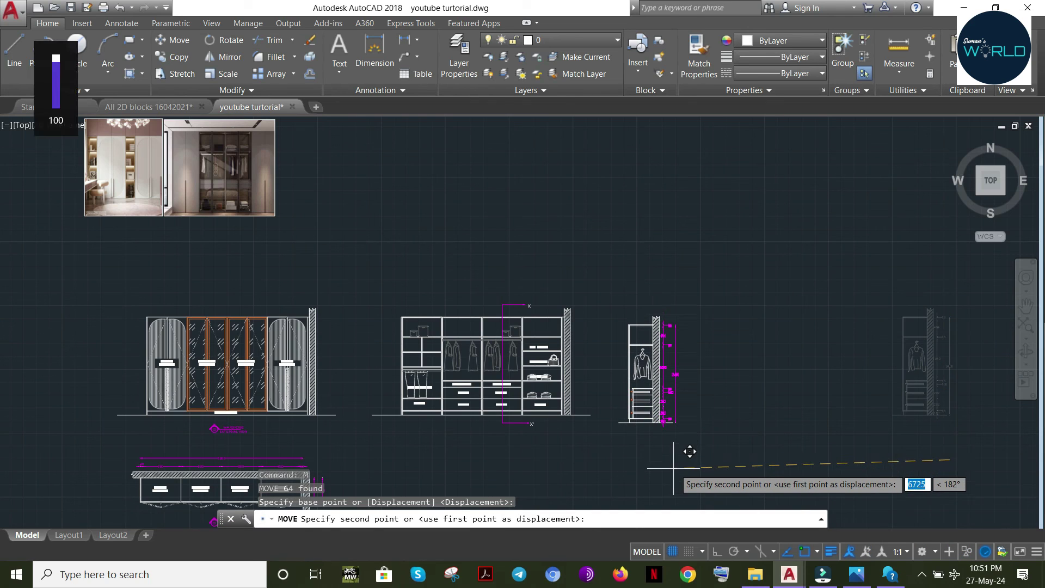
left_click(661, 459)
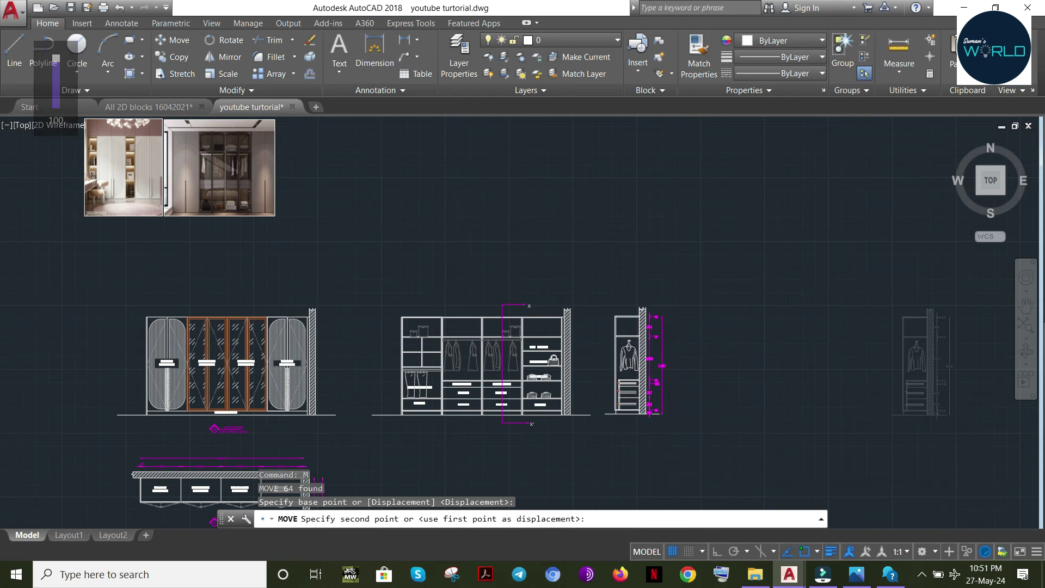
key("Escape")
Add a horizontal linear dimension below the internal elevation's floor line for the gap between the hatched wall face and the adjacent side panel
middle_click_drag(510, 375, 605, 362)
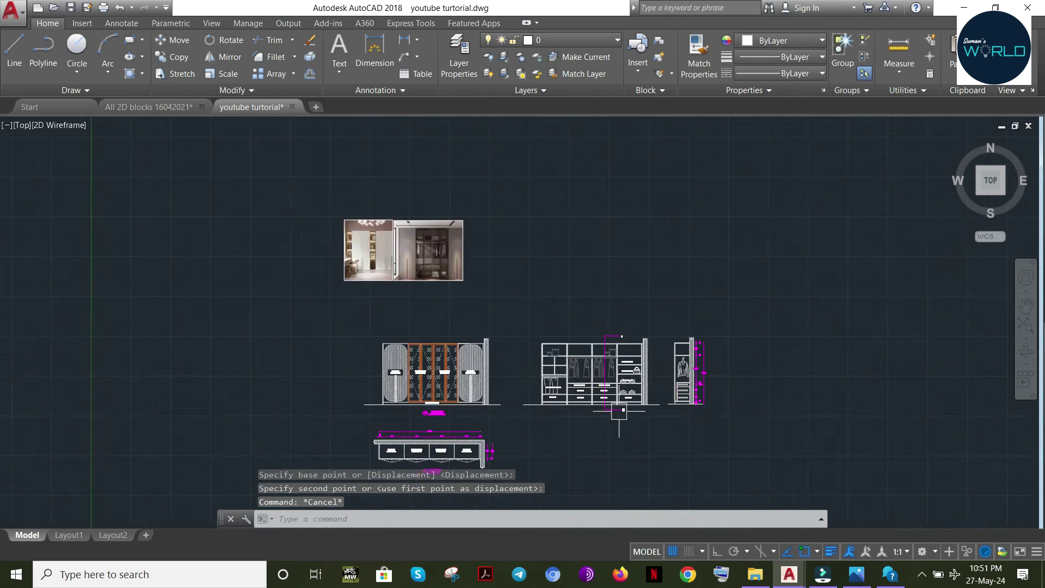
scroll(623, 411, "up", 4)
key("Escape")
type("DIM")
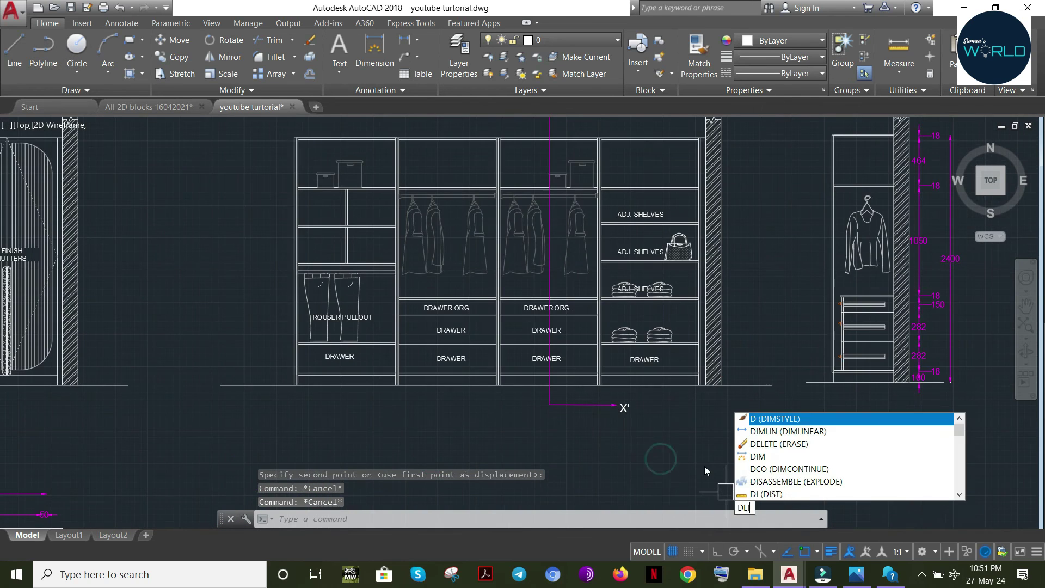
type("LI")
key("Return")
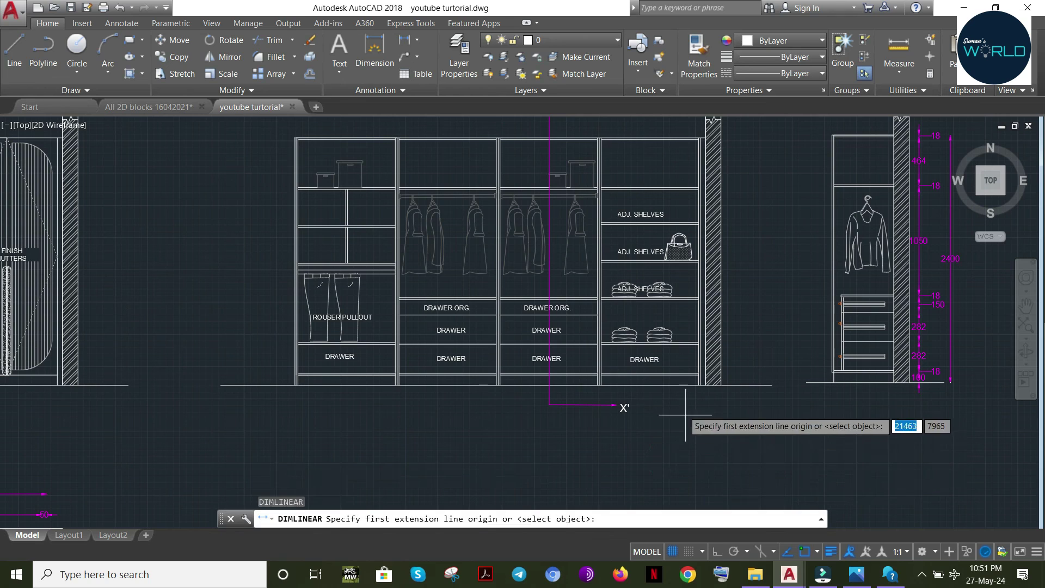
left_click(706, 385)
scroll(699, 385, "down", 2)
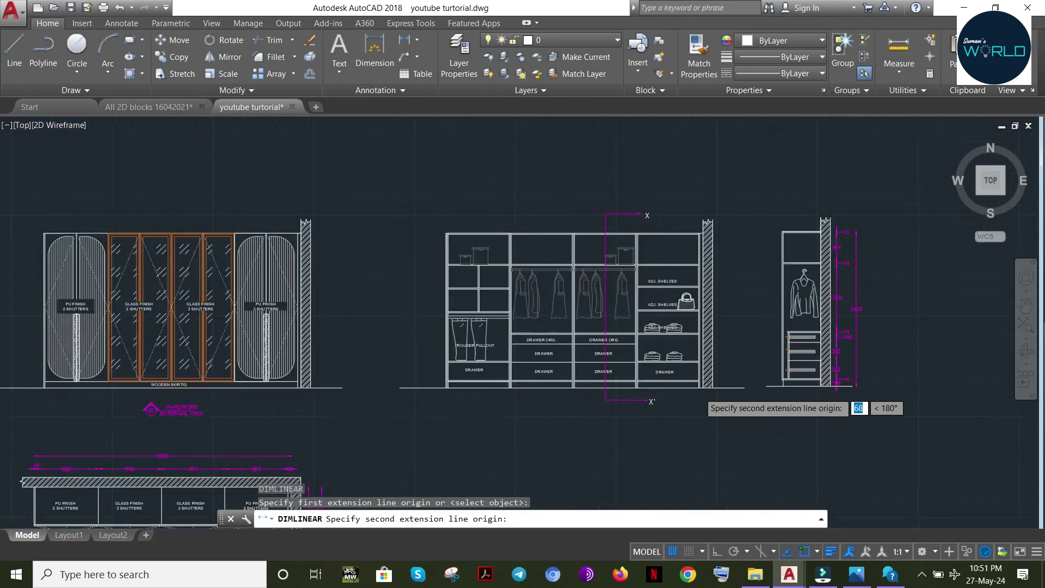
scroll(691, 377, "up", 5)
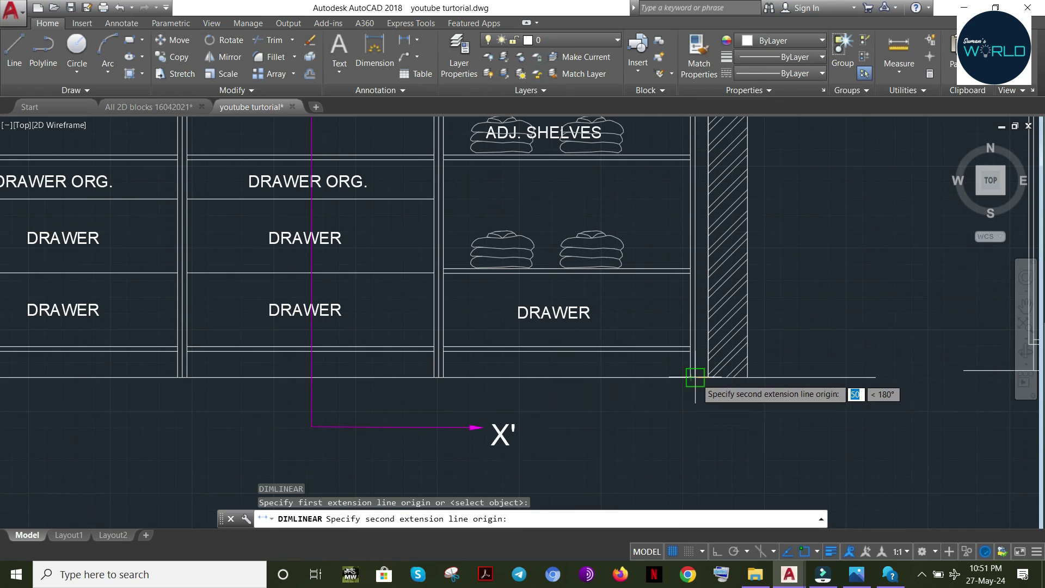
left_click(695, 377)
left_click(714, 406)
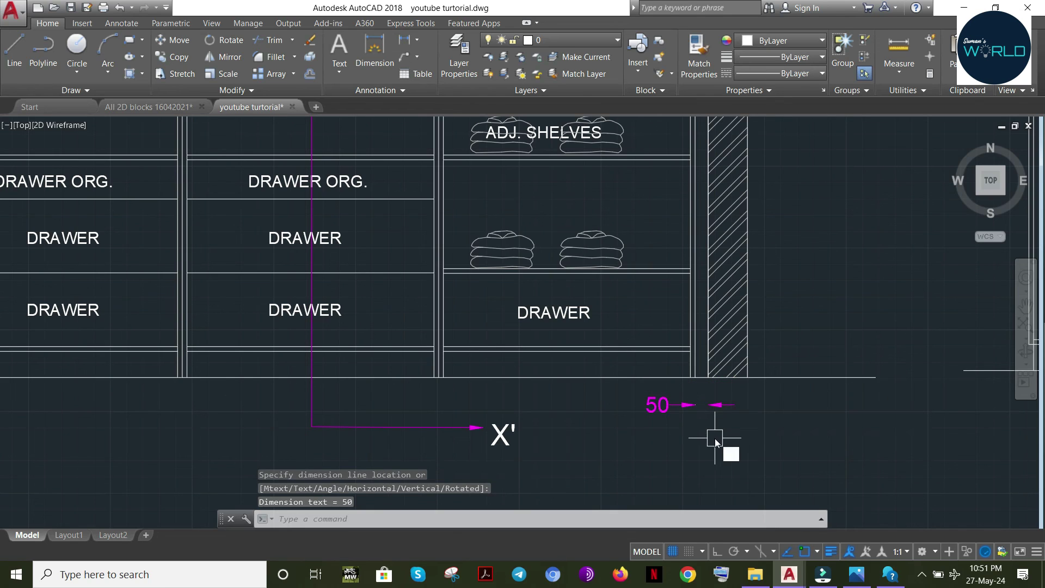
Continue the horizontal dimension chain from the wall gap across the two bays nearest the wall, up to each partition's centre line
type("DIMCO")
key("Return")
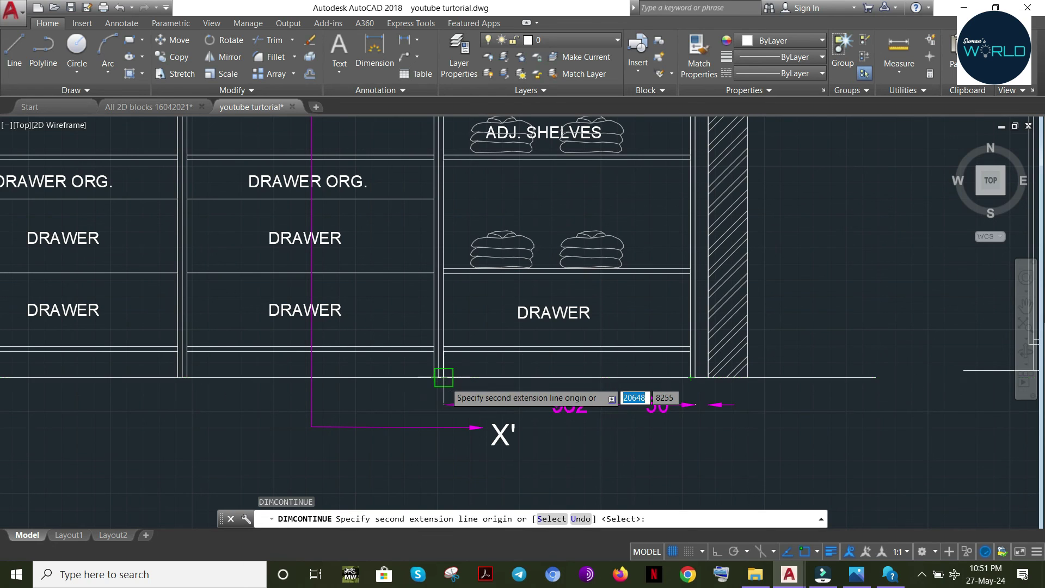
scroll(434, 377, "up", 3)
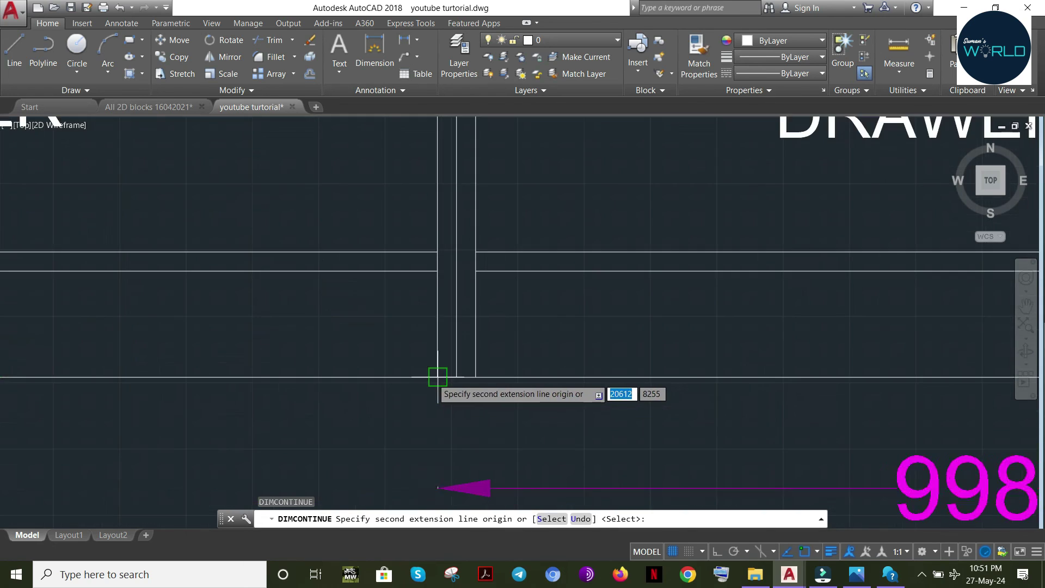
left_click(455, 376)
scroll(403, 376, "down", 1)
middle_click_drag(325, 388, 809, 388)
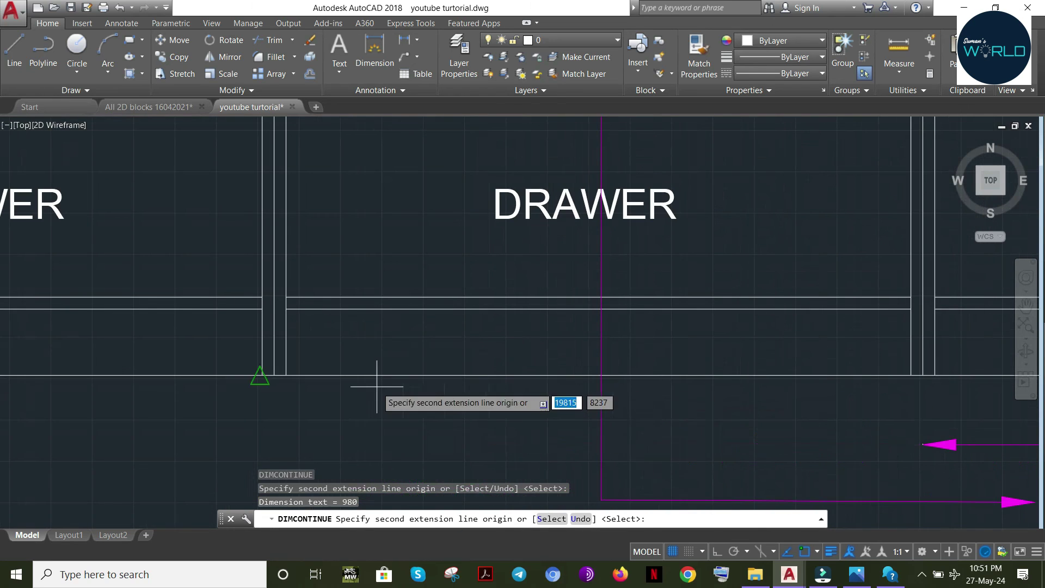
left_click(274, 375)
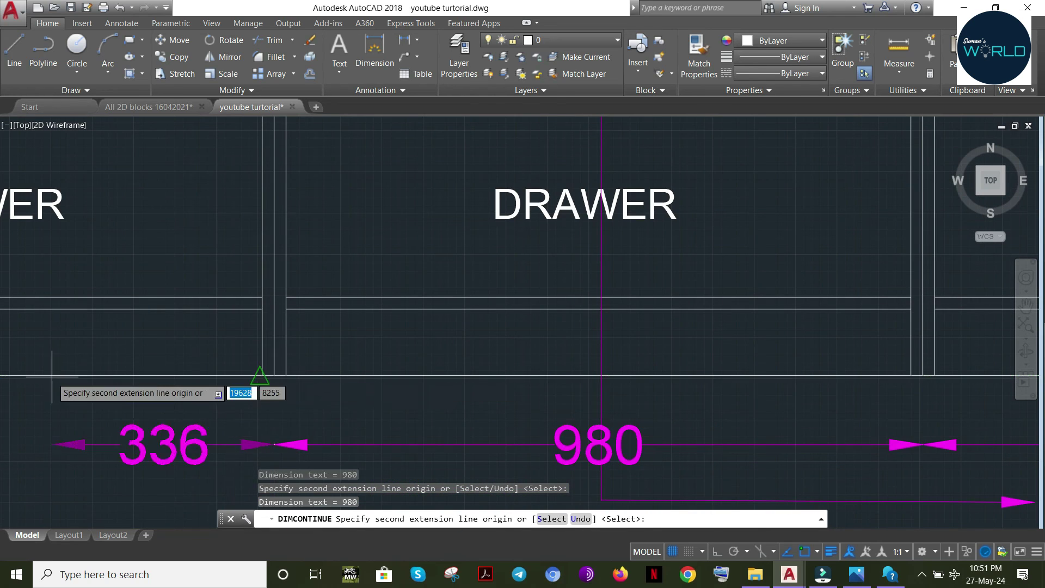
Extend the horizontal chain across the remaining two bays and the outer end panel's thickness, and end the continued dimension
middle_click_drag(51, 373, 965, 376)
left_click(539, 378)
middle_click_drag(258, 383, 917, 383)
left_click(548, 378)
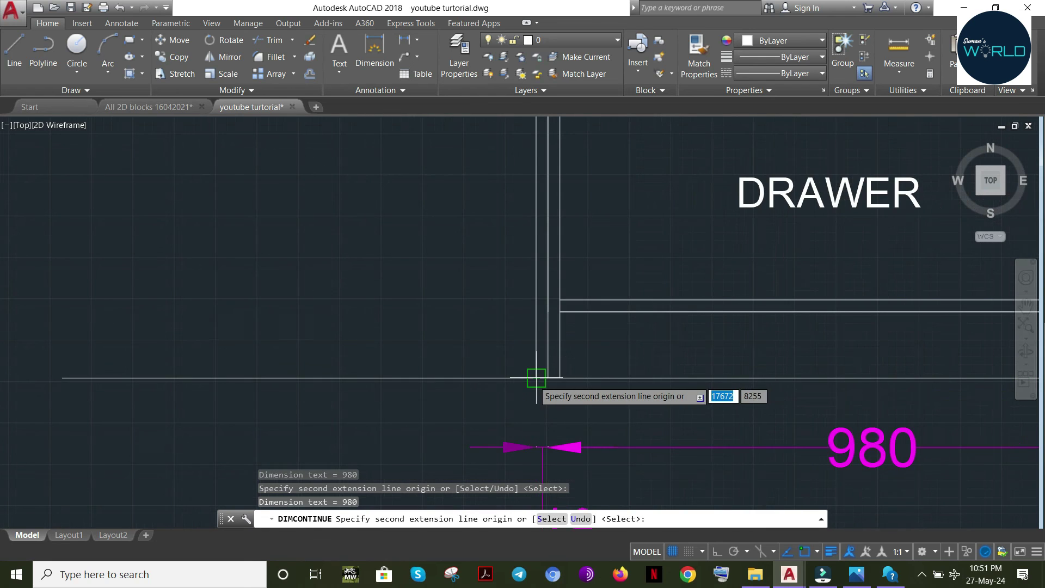
left_click(536, 378)
key("Escape")
Draw a horizontal leader pointing at the outer face of the internal elevation's end panel beside the trouser pullout bay, with multiline text annotation
scroll(490, 256, "up", 3)
scroll(481, 248, "down", 3)
scroll(480, 248, "down", 2)
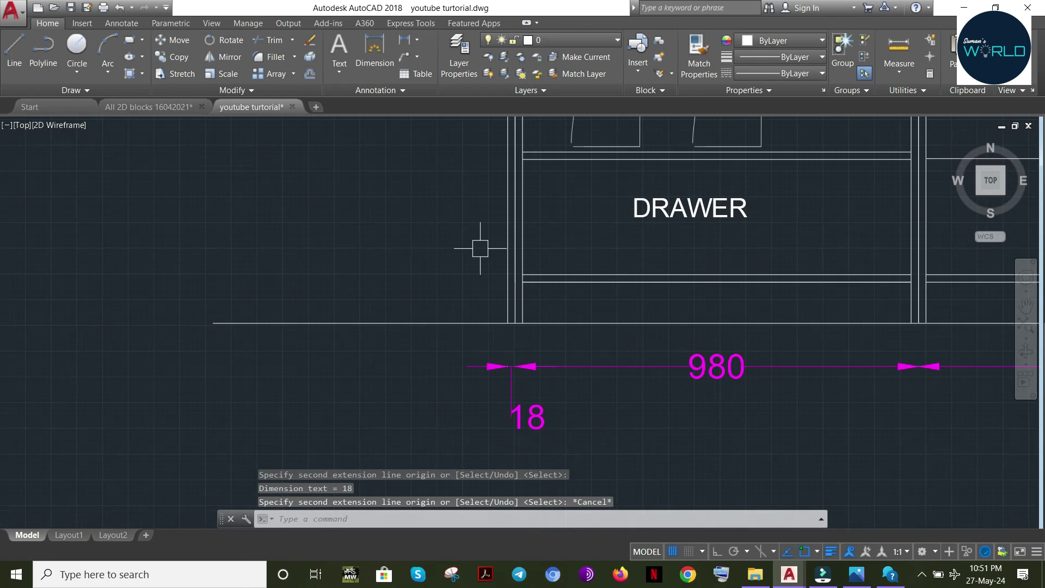
scroll(430, 147, "down", 1)
middle_click_drag(430, 147, 415, 378)
scroll(388, 277, "up", 1)
middle_click_drag(388, 277, 384, 318)
scroll(400, 305, "down", 2)
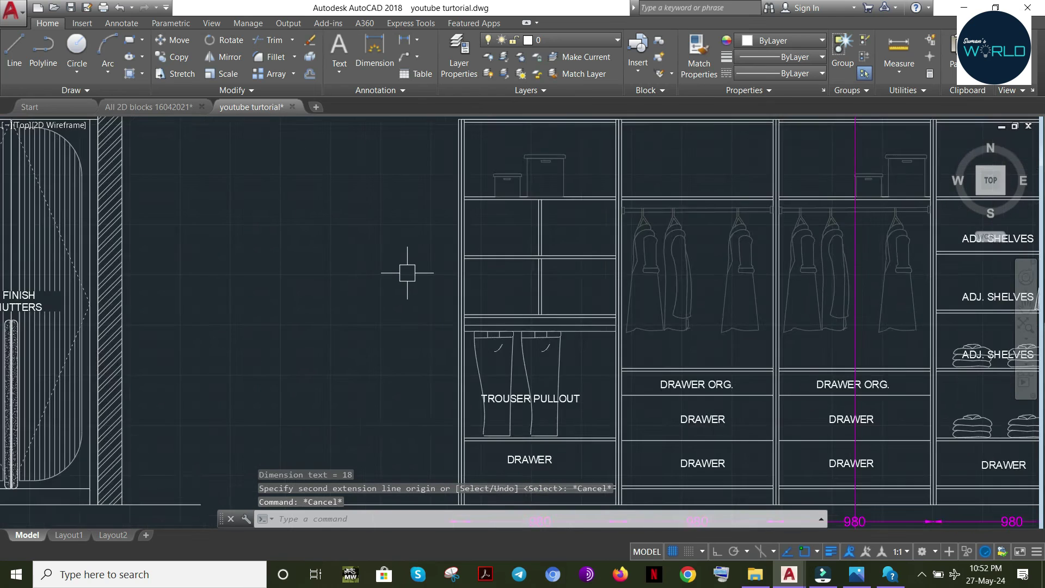
middle_click_drag(425, 261, 416, 290)
key("Escape")
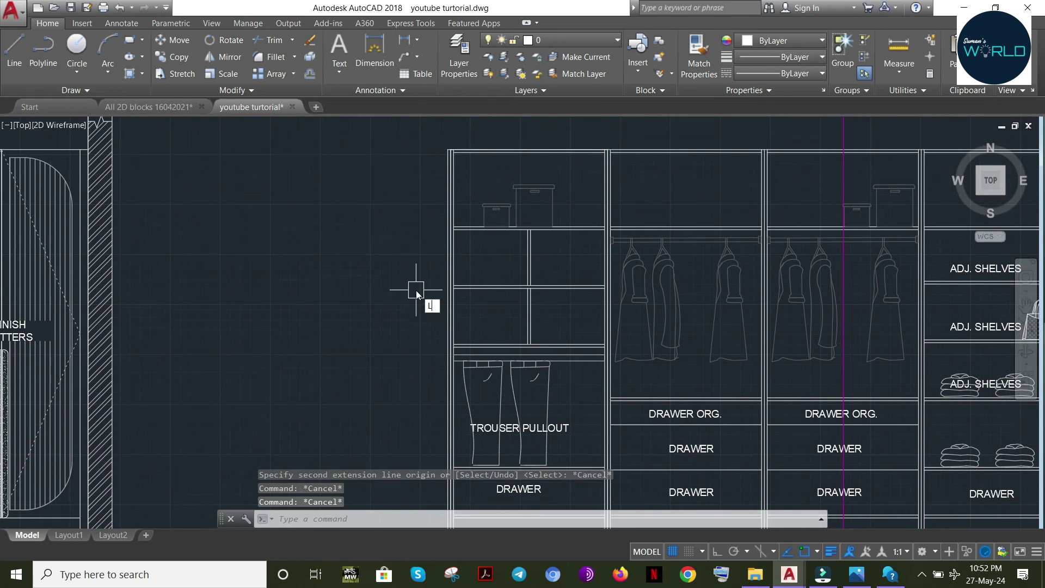
type("leader")
key("Return")
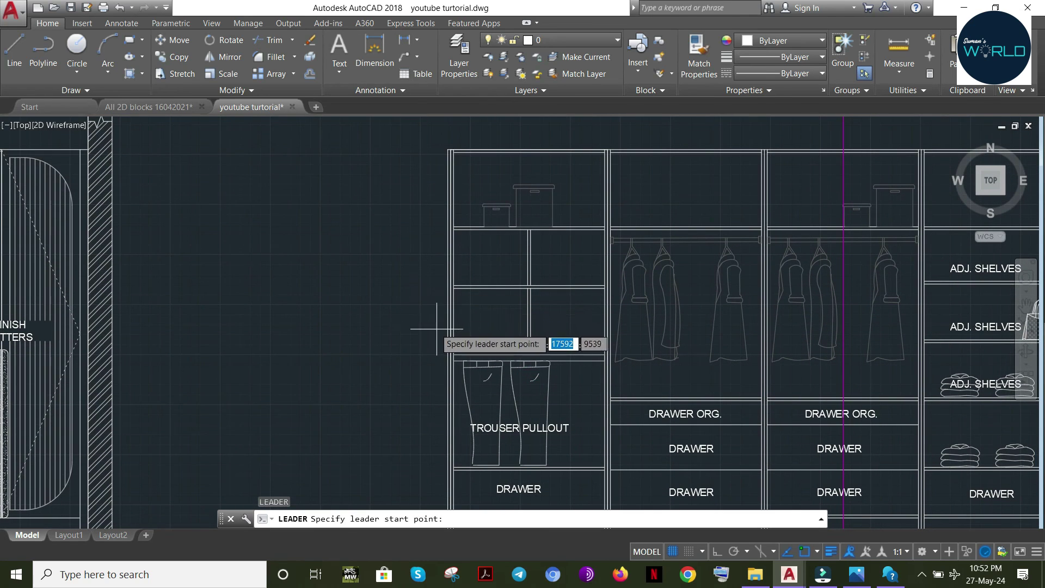
left_click(445, 342)
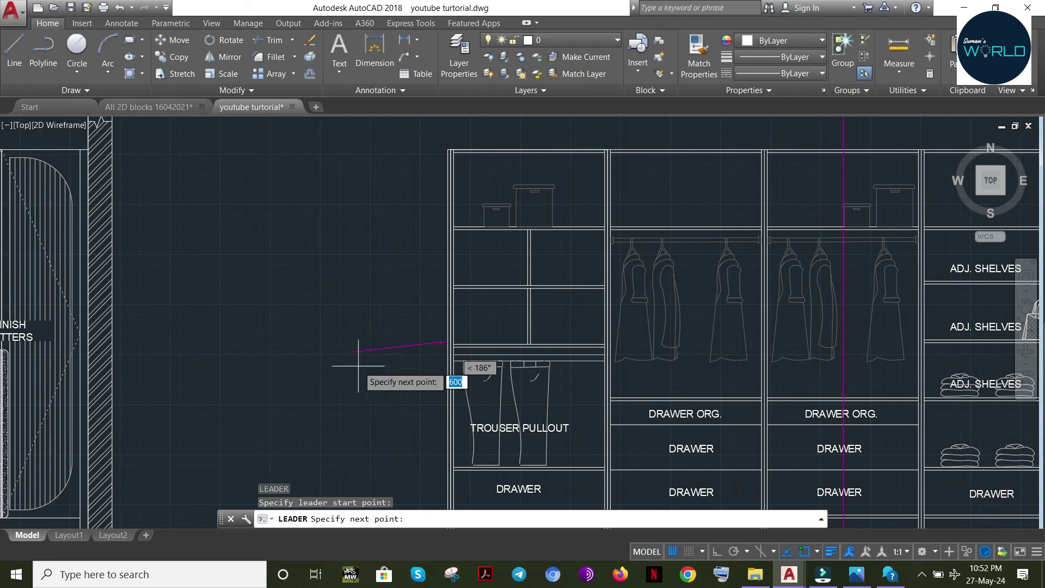
left_click(402, 341)
key("Return")
key("Return")
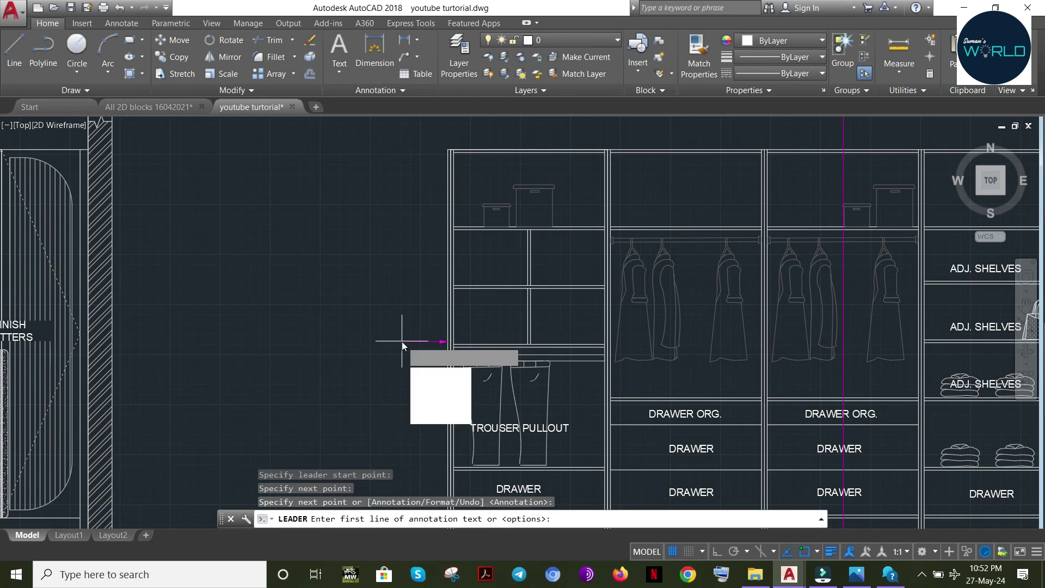
key("Return")
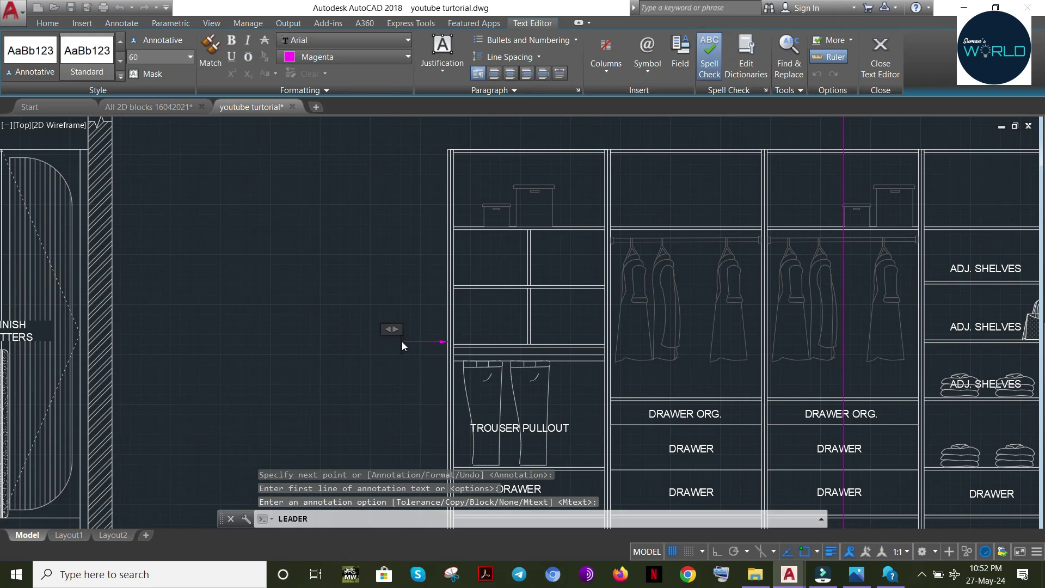
Enter the leader's annotation text as "VISILE SIDE PANEL" and close the text editor
type("VISILE SIDE PAEL")
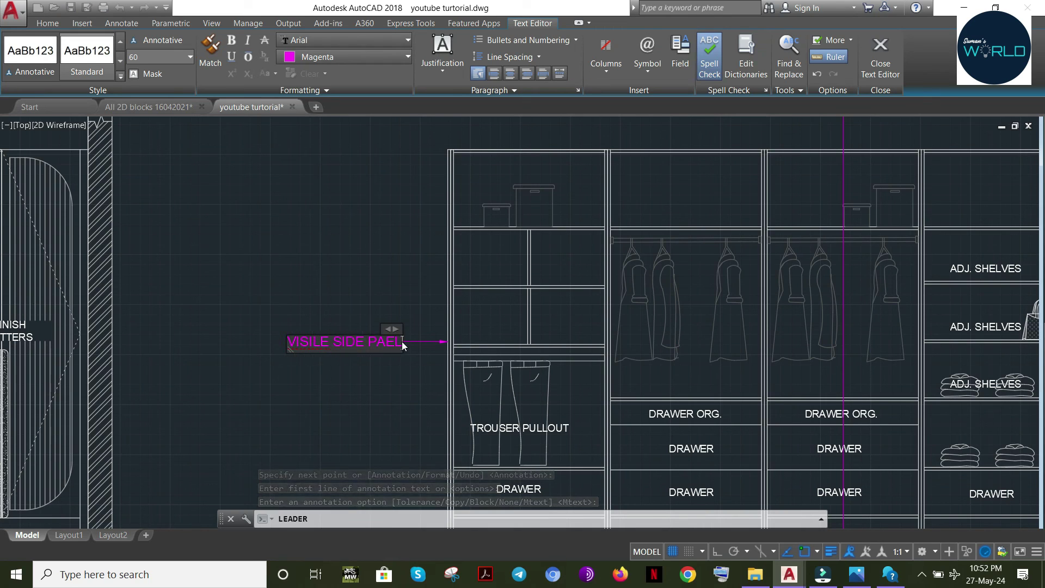
key("BackSpace")
key("BackSpace")
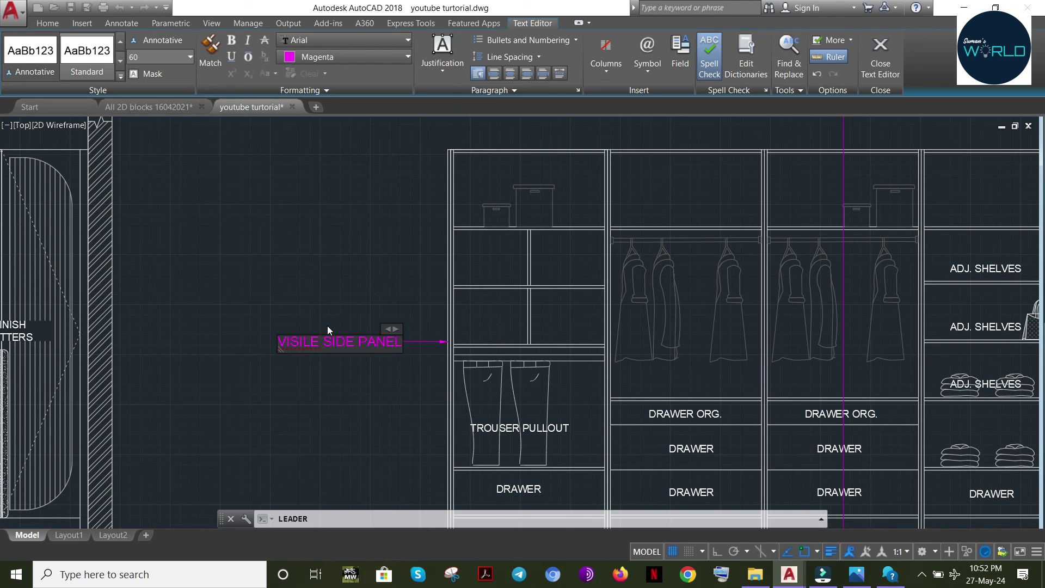
key("Escape")
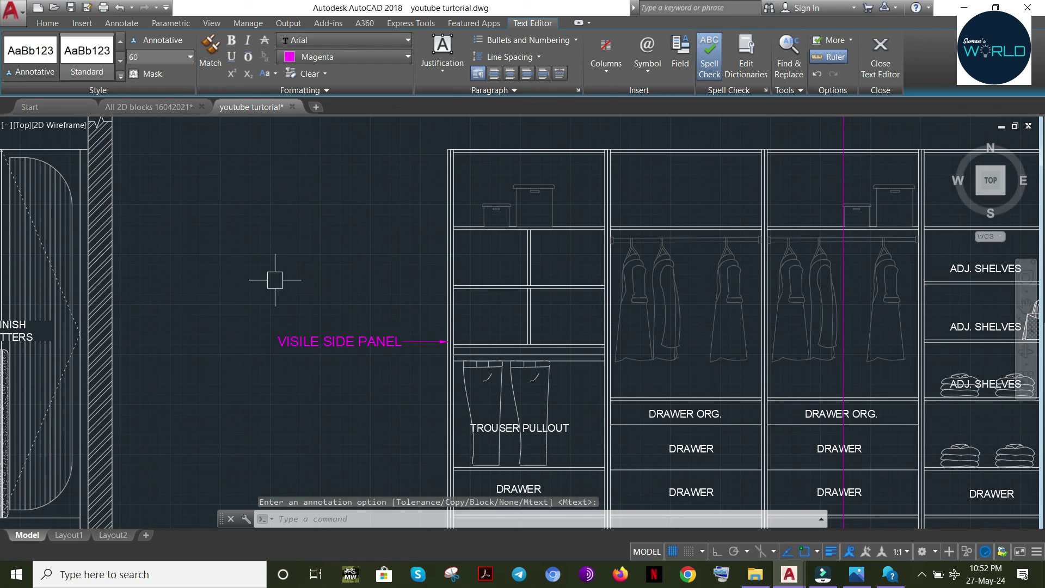
Add a vertical linear dimension for the internal elevation's skirting height, from the floor line to the bottom panel, placed outside the hatched wall
scroll(363, 313, "up", 3)
middle_click_drag(858, 392, 187, 303)
scroll(186, 304, "down", 5)
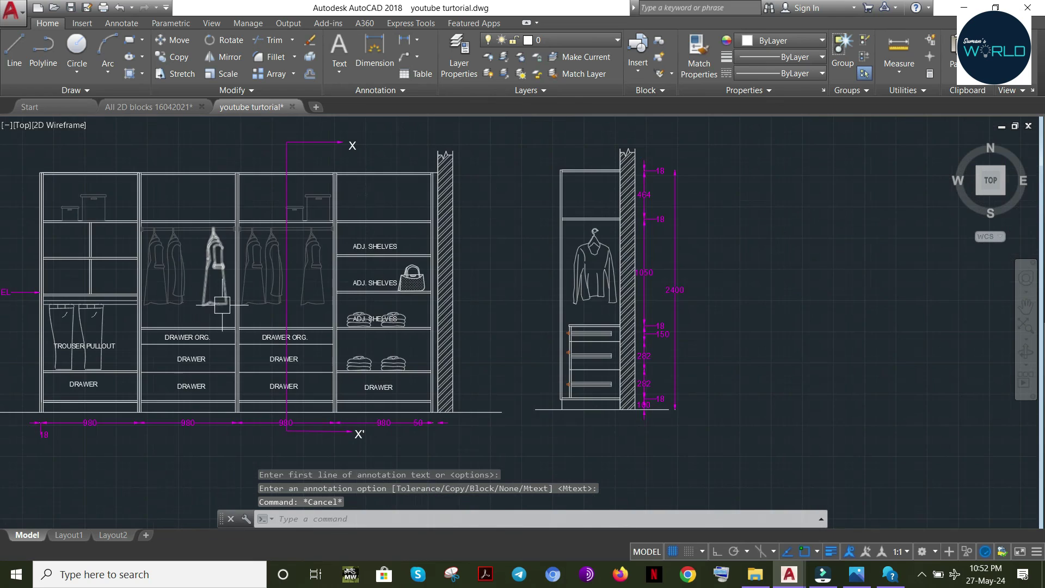
middle_click_drag(279, 296, 430, 339)
key("Escape")
key("Escape")
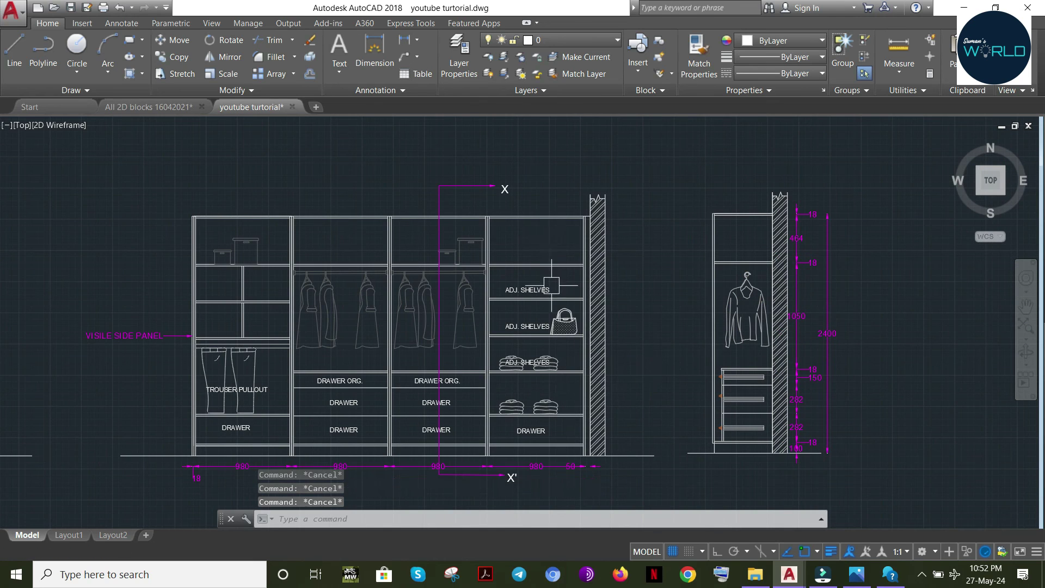
key("Return")
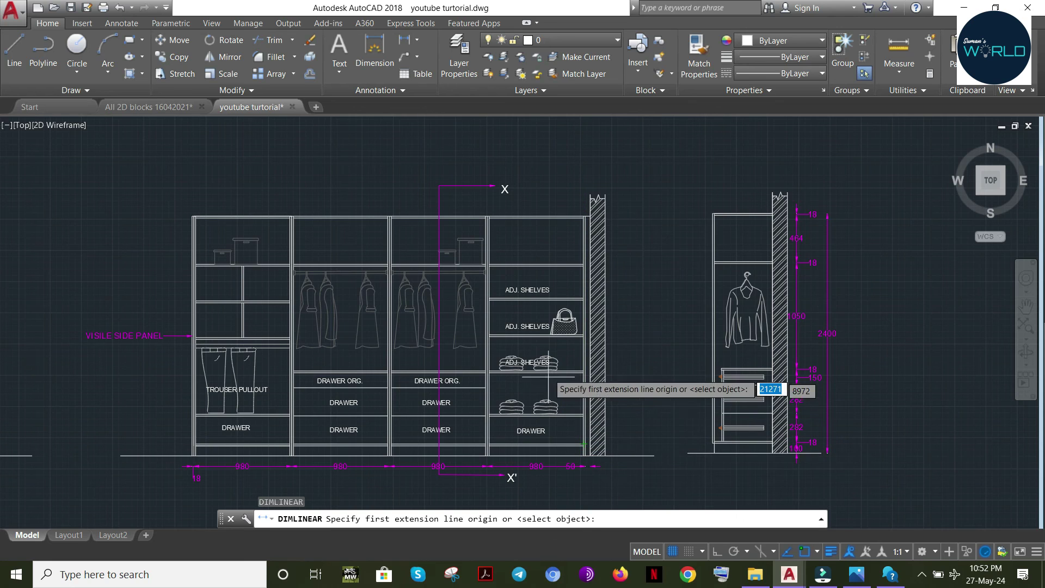
scroll(609, 409, "up", 2)
scroll(604, 412, "up", 2)
scroll(606, 403, "down", 2)
middle_click_drag(632, 451, 639, 384)
left_click(576, 418)
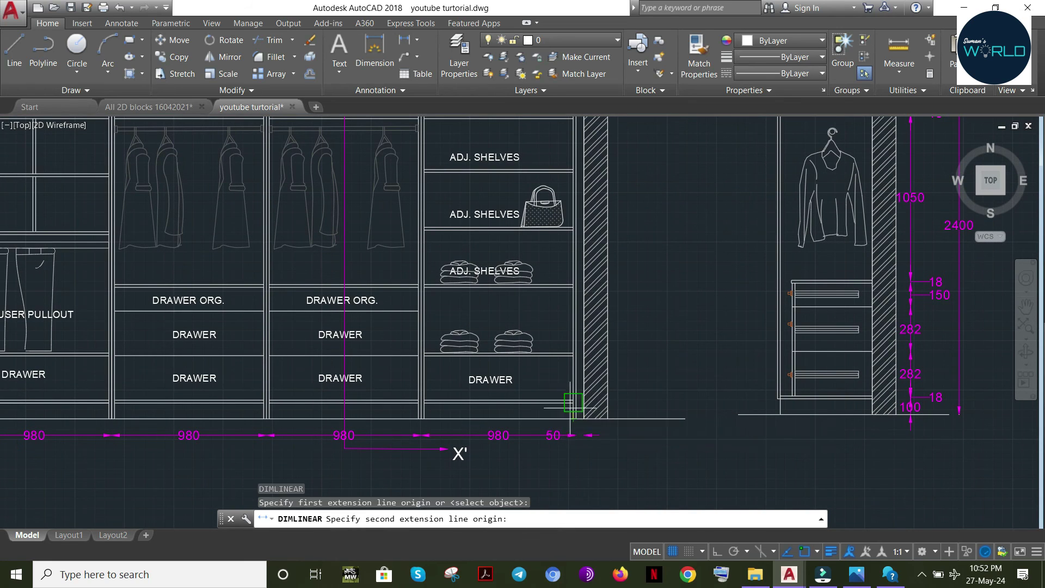
left_click(579, 419)
left_click(631, 390)
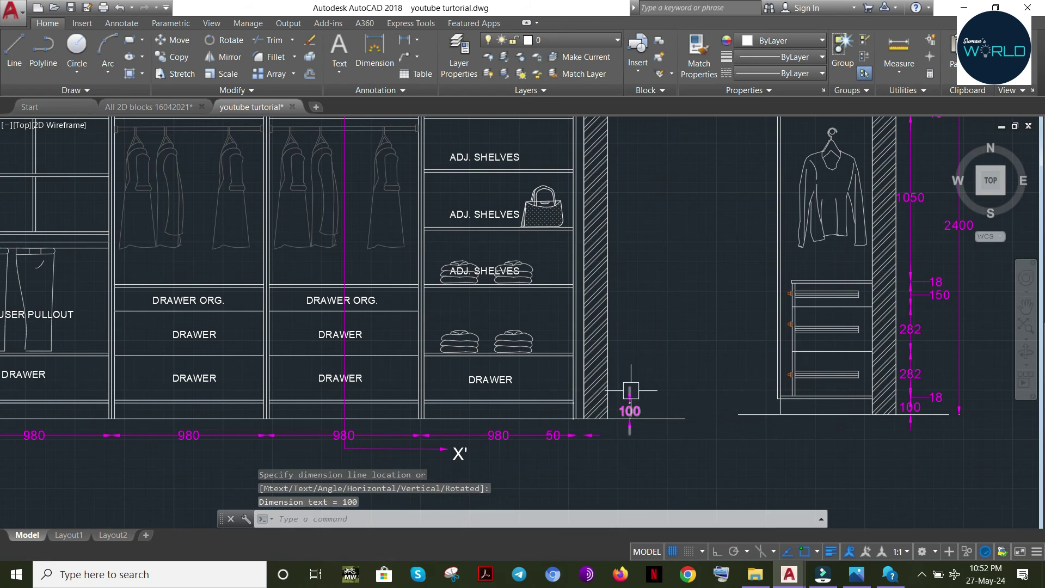
Continue the vertical dimension chain from the skirting across the bottom panel, drawer opening, shelf above it, and the next opening and shelf thickness
type("DCO")
key("Return")
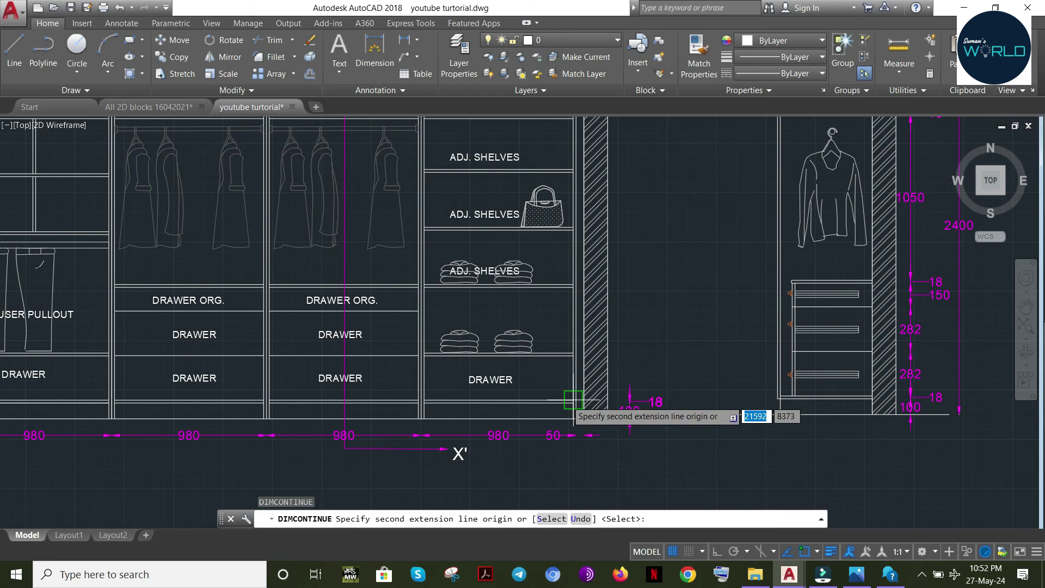
left_click(576, 405)
left_click(574, 357)
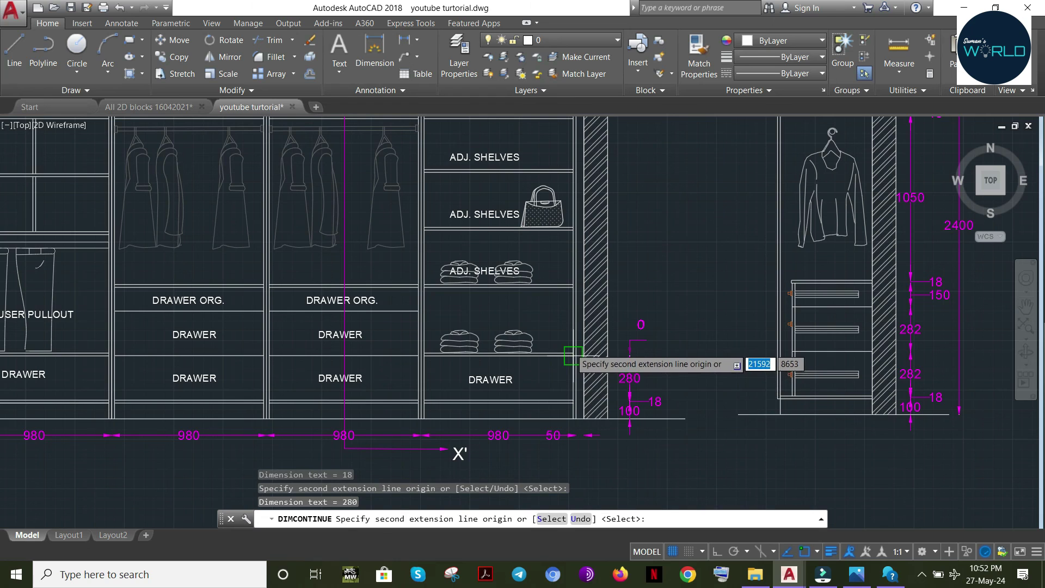
left_click(572, 353)
left_click(572, 288)
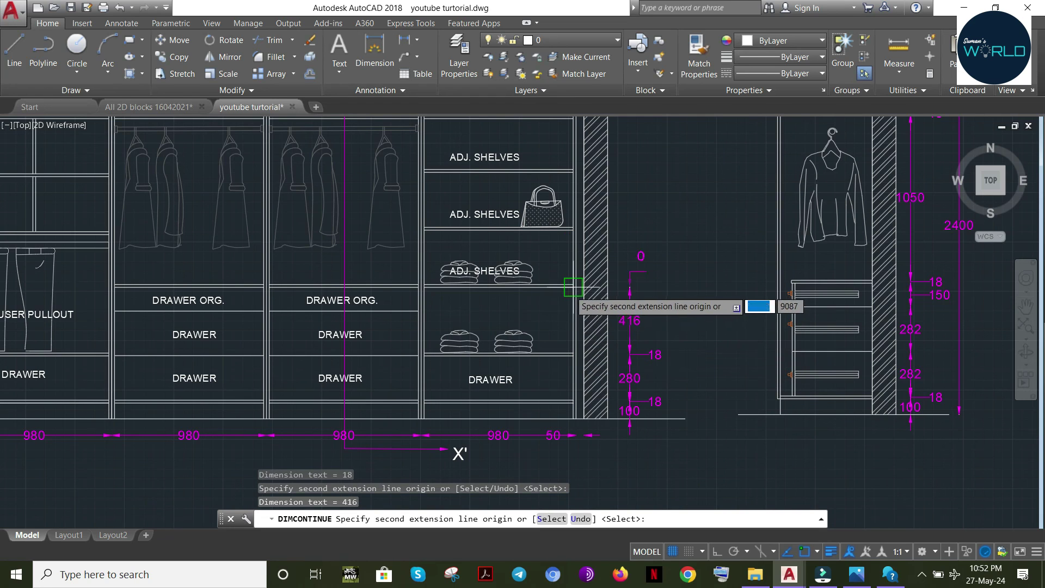
left_click(573, 284)
Extend the vertical chain across the two adjustable-shelf openings, dimensioning the thickness of the handbag shelf and of the shelf above it
scroll(577, 231, "up", 6)
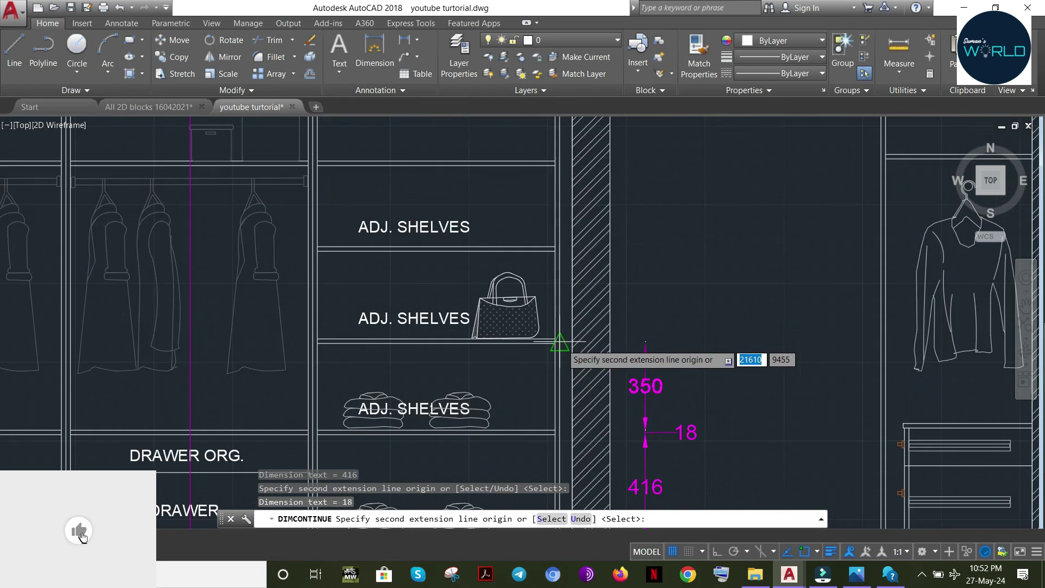
left_click(542, 346)
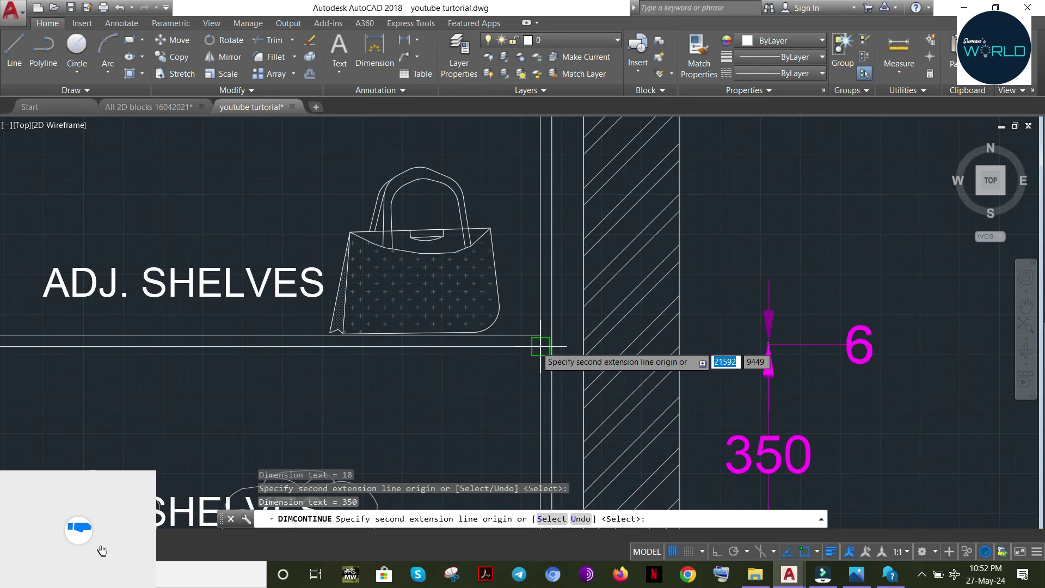
left_click(541, 336)
middle_click_drag(535, 236, 539, 466)
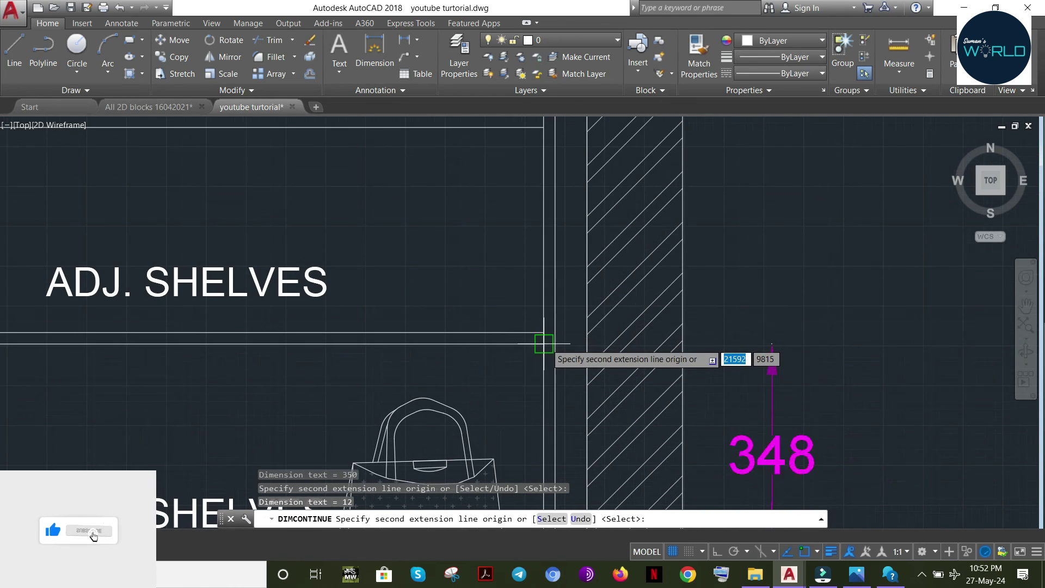
left_click(545, 344)
left_click(544, 332)
Extend the vertical chain across the upper opening, the loft shelf, the loft opening and the top panel's thickness, and end the continued dimension
middle_click_drag(522, 208, 523, 392)
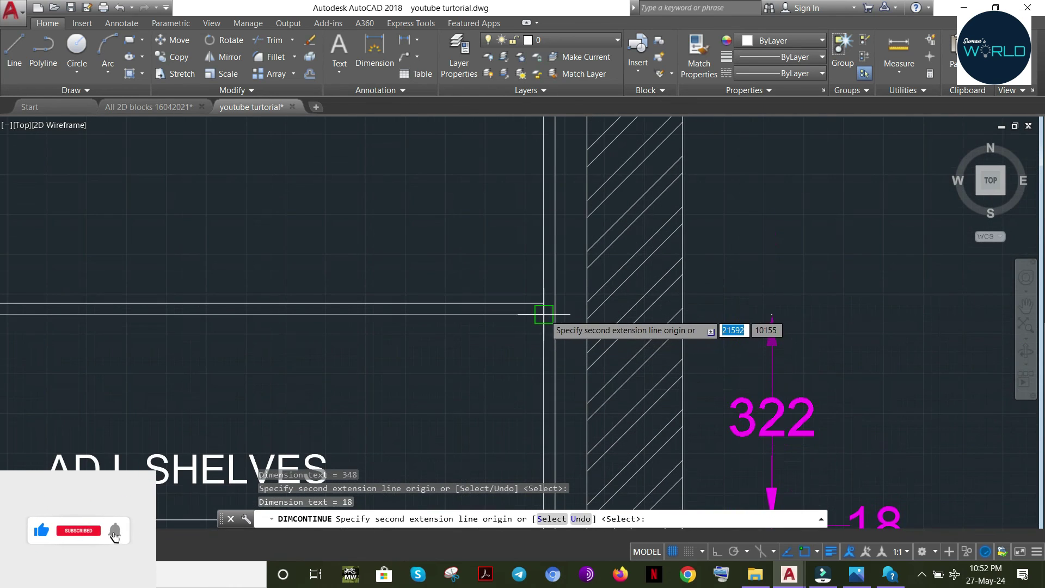
left_click(544, 312)
left_click(544, 301)
middle_click_drag(545, 194, 517, 456)
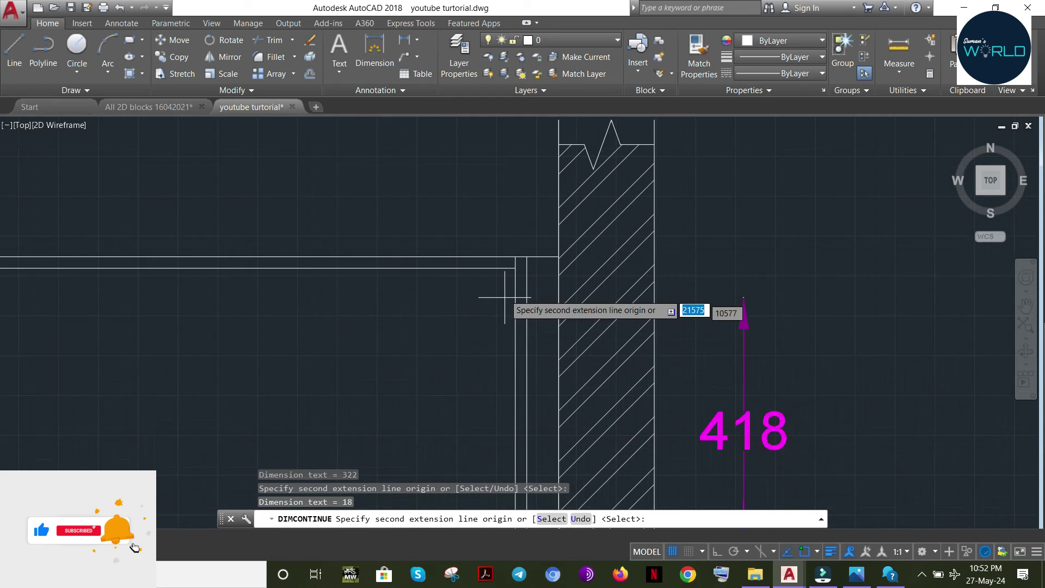
left_click(515, 267)
left_click(515, 257)
key("Escape")
scroll(719, 294, "down", 6)
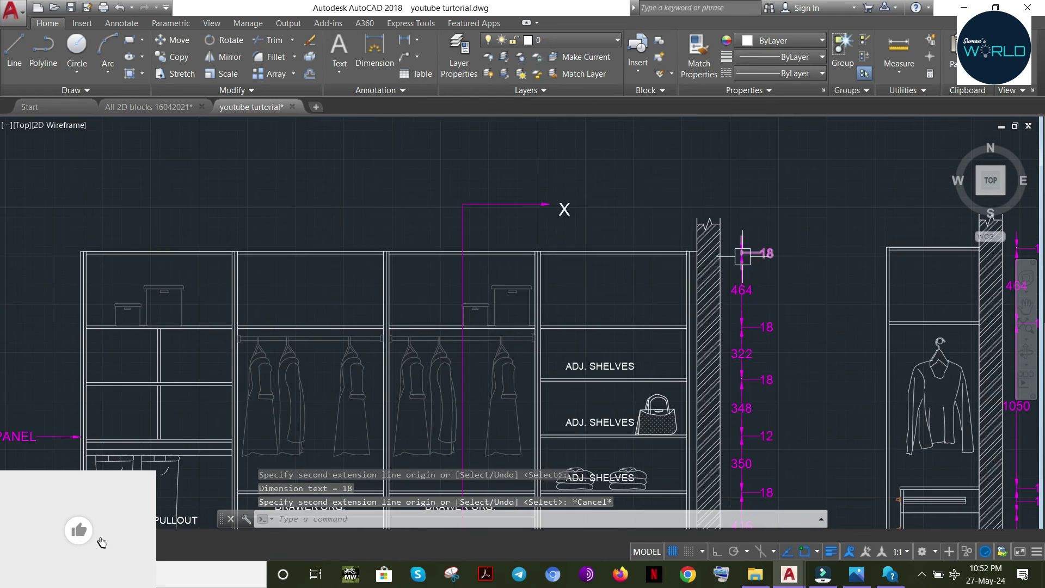
key("Escape")
Save the drawing with the dimensioned internal elevation and section
middle_click_drag(718, 294, 664, 234)
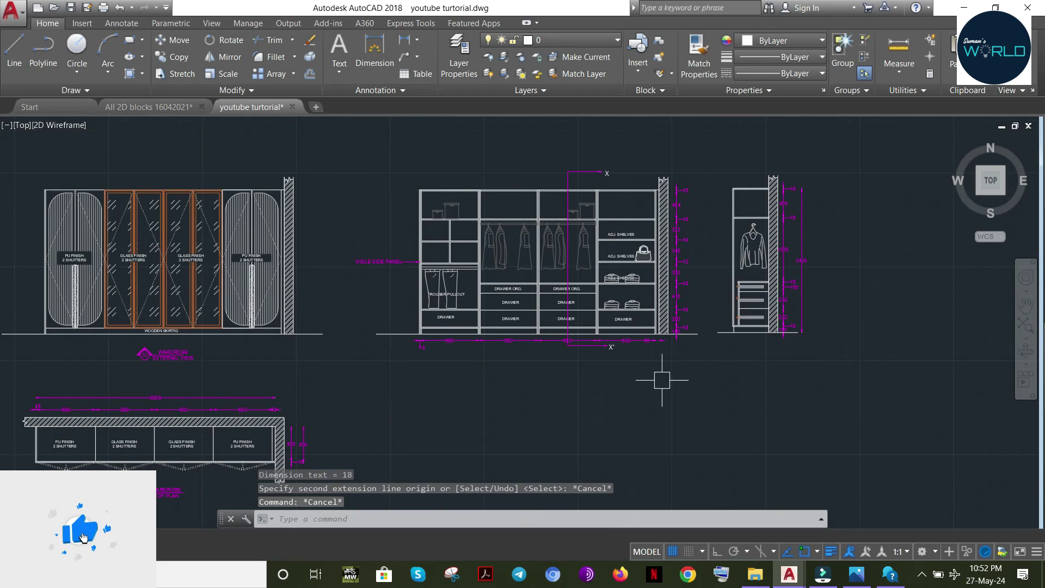
key("ctrl+s")
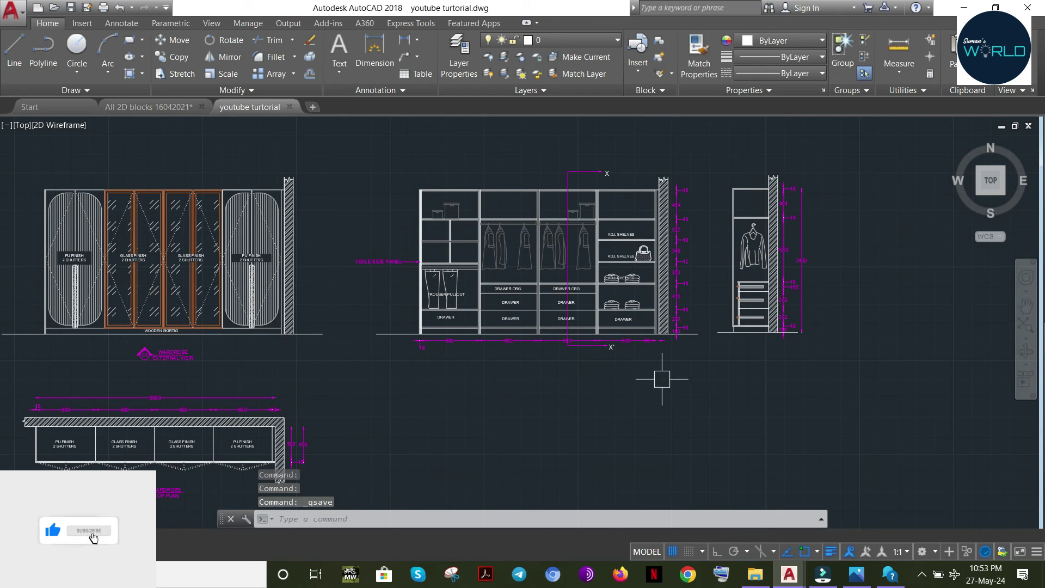
scroll(432, 262, "down", 3)
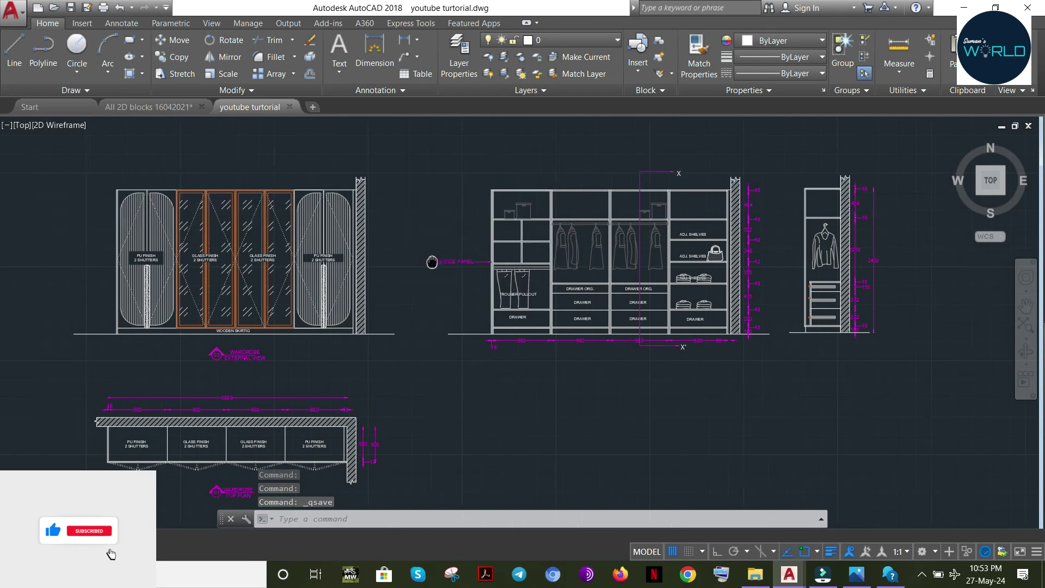
middle_click_drag(773, 339, 678, 353)
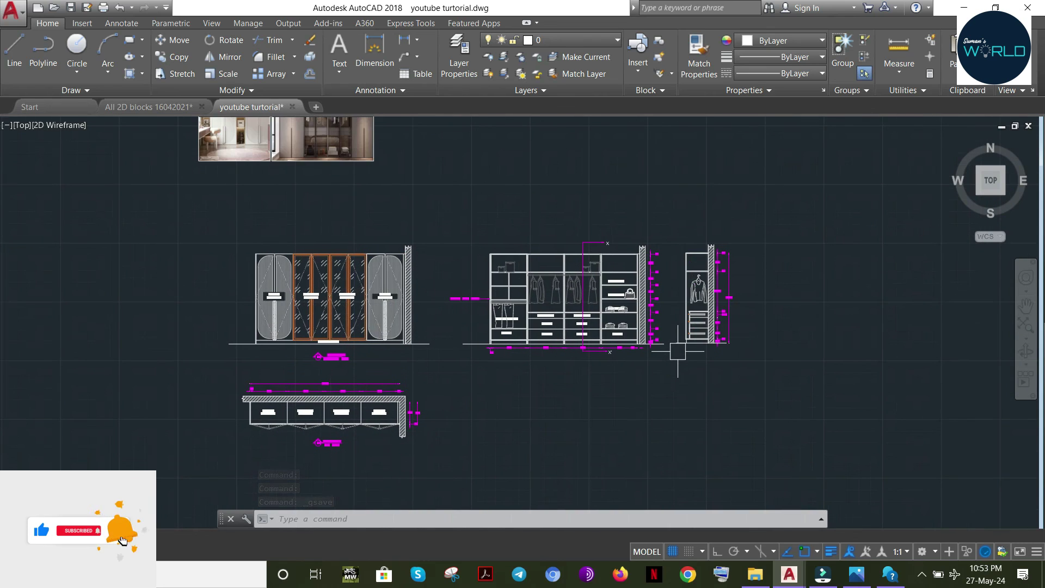